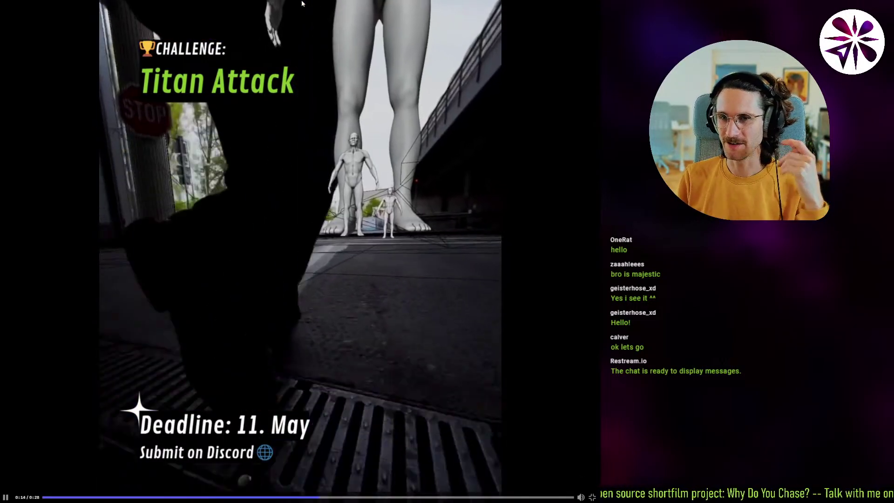
Step: Leave the full-screen challenge video, pause it and look over the Titan Attack announcement
{"action": "key", "text": "Escape"}
{"action": "key", "text": "space"}
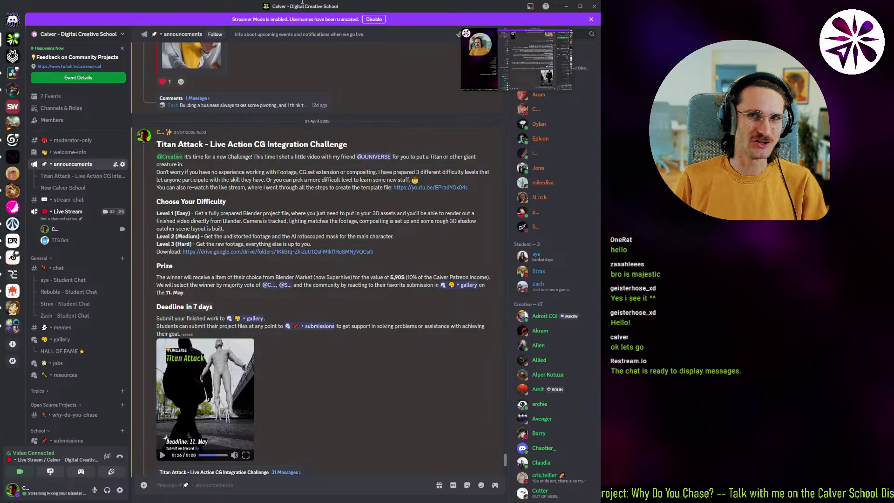
{"action": "scroll", "coordinate": [317, 259], "scroll_direction": "down", "scroll_amount": 4}
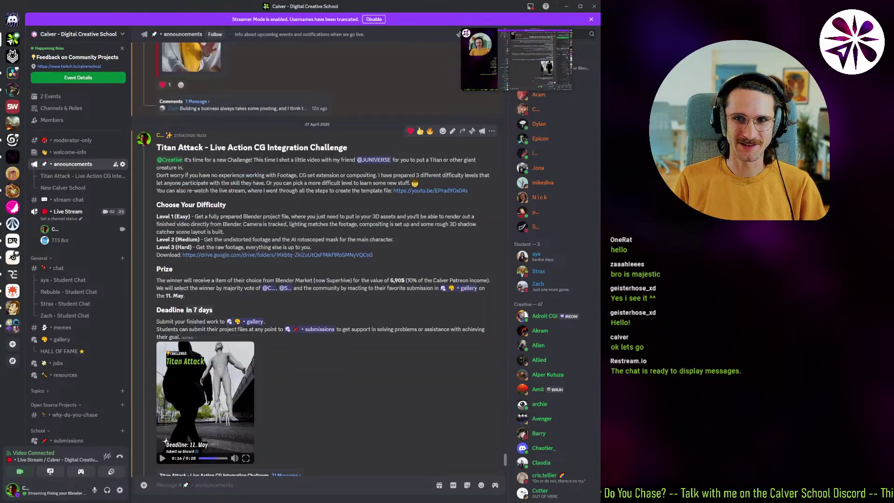
{"action": "scroll", "coordinate": [317, 259], "scroll_direction": "up", "scroll_amount": 2}
{"action": "scroll", "coordinate": [316, 259], "scroll_direction": "up", "scroll_amount": 3}
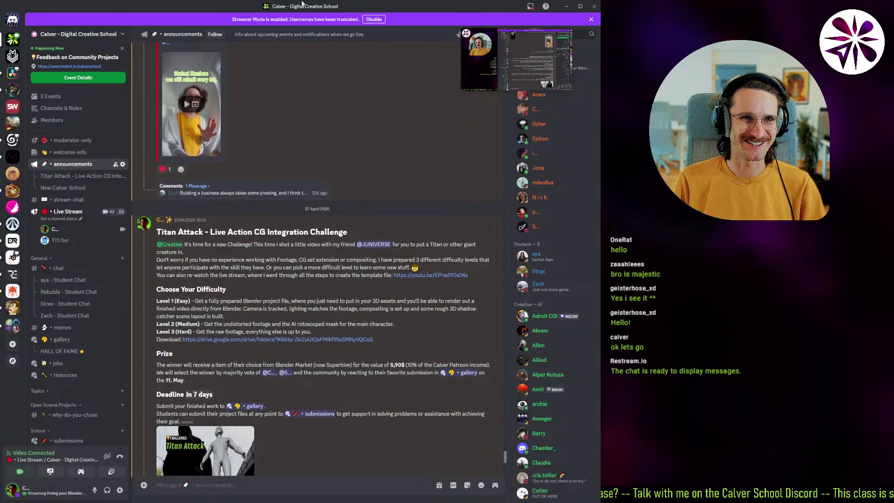
{"action": "scroll", "coordinate": [317, 259], "scroll_direction": "down", "scroll_amount": 1}
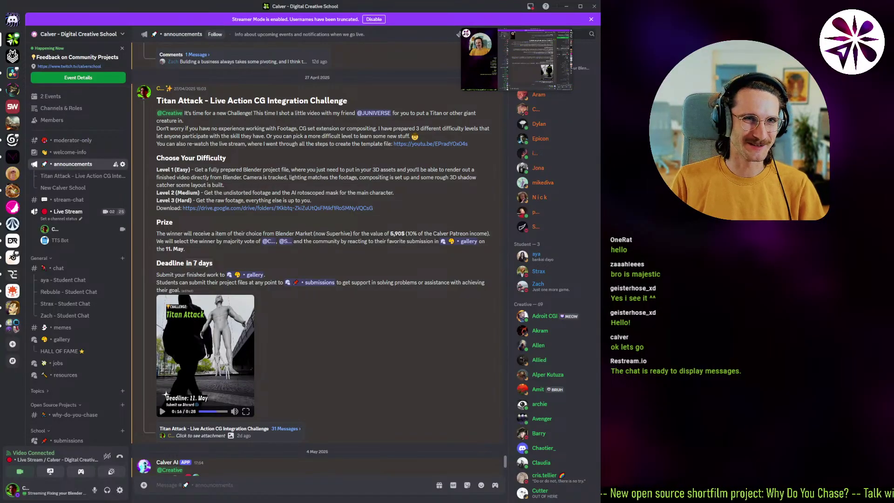
Step: Switch to DaVinci Resolve and hide the Inspector and the Media Pool to enlarge the viewer
{"action": "key", "text": "alt+Tab"}
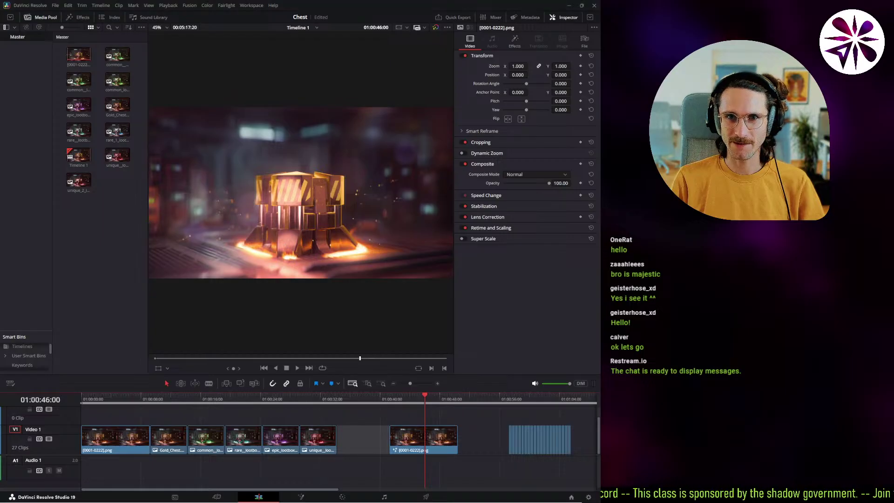
{"action": "left_click", "coordinate": [558, 21]}
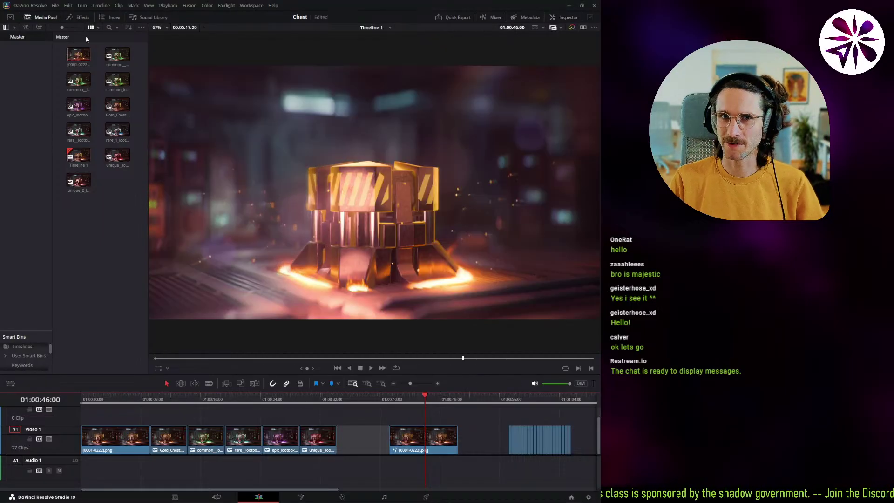
{"action": "left_click", "coordinate": [46, 17]}
Step: Play the first chest clip repeatedly from the start of the timeline, pause it and scrub through its middle
{"action": "left_click_drag", "start_coordinate": [248, 391], "coordinate": [15, 433]}
{"action": "key", "text": "space"}
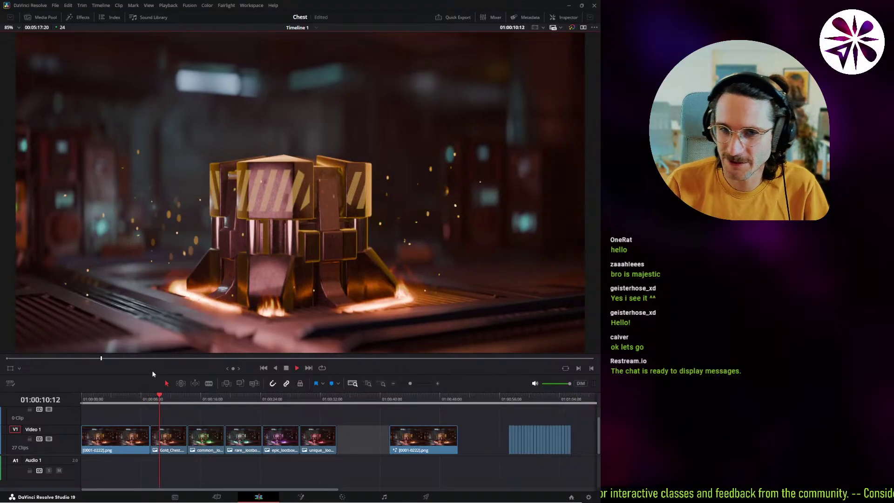
{"action": "left_click_drag", "start_coordinate": [92, 401], "coordinate": [57, 407]}
{"action": "key", "text": "space"}
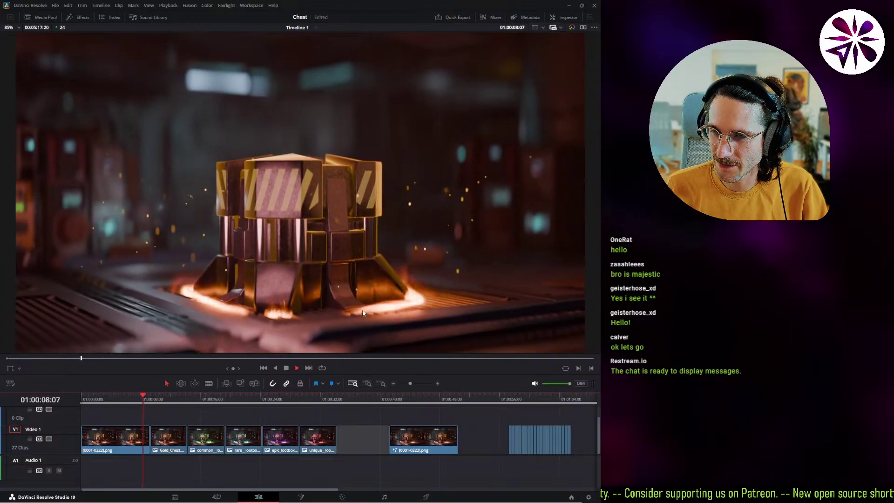
{"action": "left_click", "coordinate": [85, 399]}
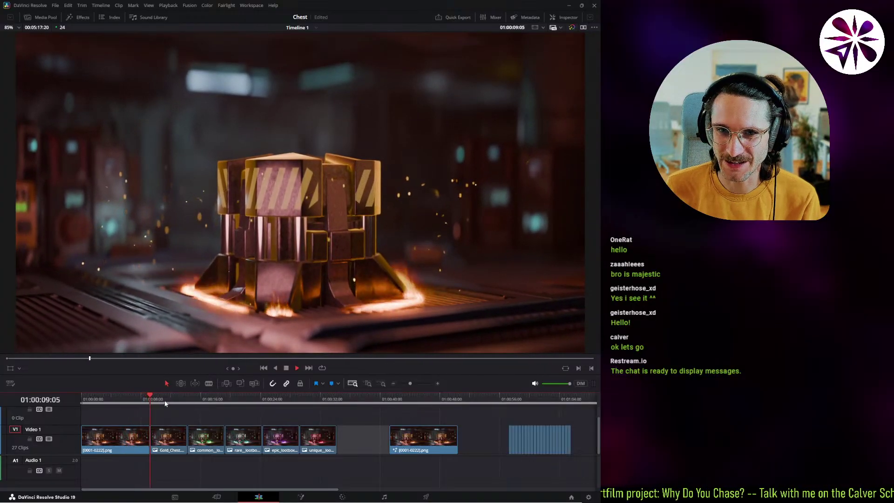
{"action": "key", "text": "Home"}
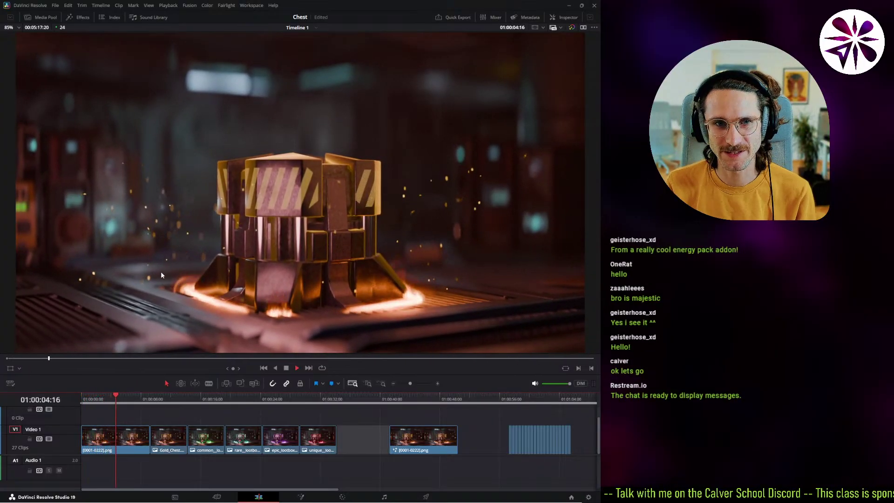
{"action": "key", "text": "Home"}
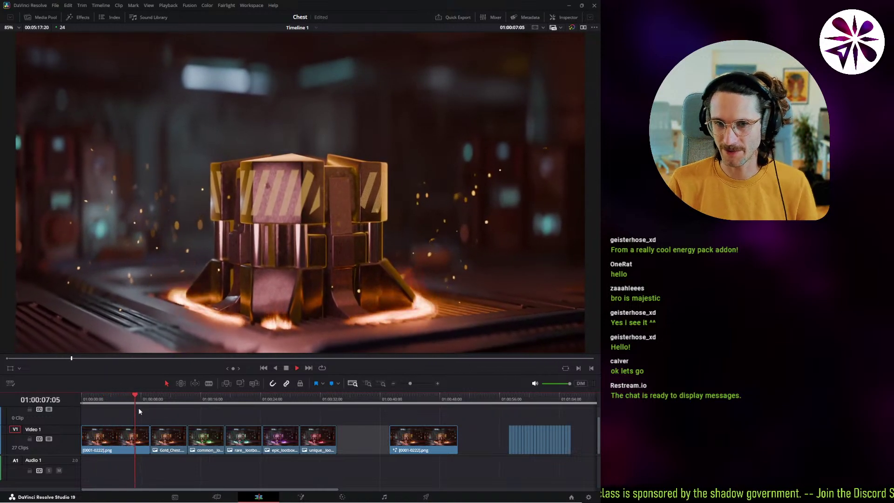
{"action": "key", "text": "space"}
{"action": "left_click", "coordinate": [121, 396]}
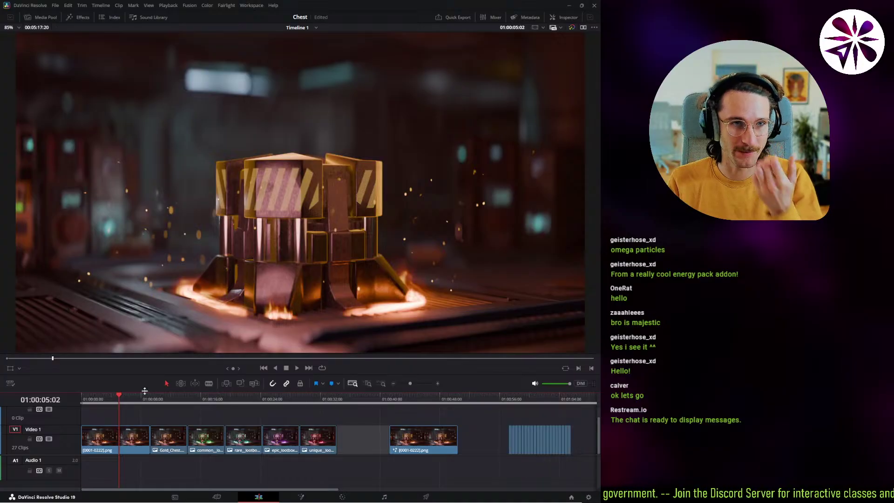
{"action": "mouse_move", "coordinate": [122, 412]}
{"action": "left_mouse_down"}
{"action": "mouse_move", "coordinate": [145, 420]}
{"action": "mouse_move", "coordinate": [124, 419]}
{"action": "left_mouse_up"}
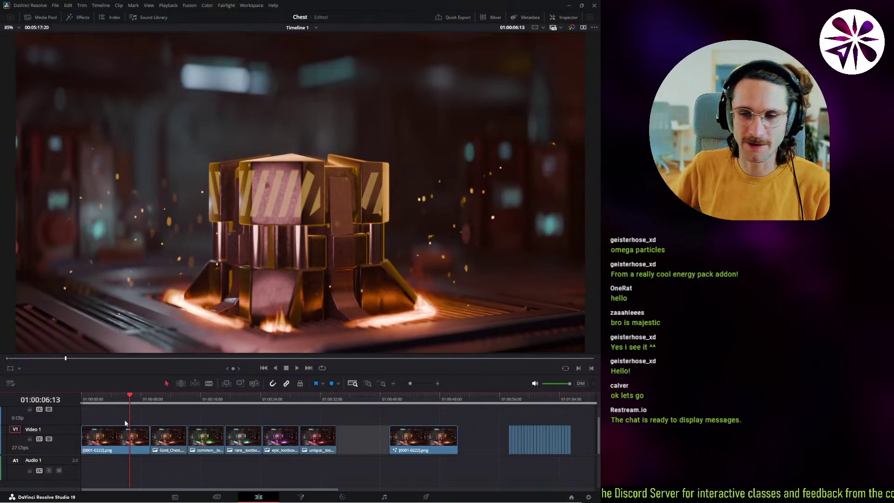
Step: Play the graded chest clip after the timeline gap to its end and restart it
{"action": "left_click_drag", "start_coordinate": [131, 401], "coordinate": [391, 442]}
{"action": "key", "text": "space"}
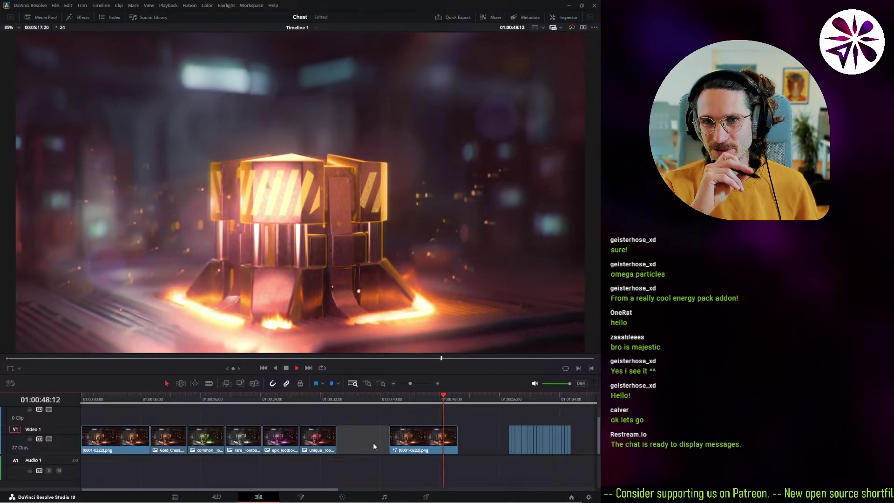
{"action": "key", "text": "space"}
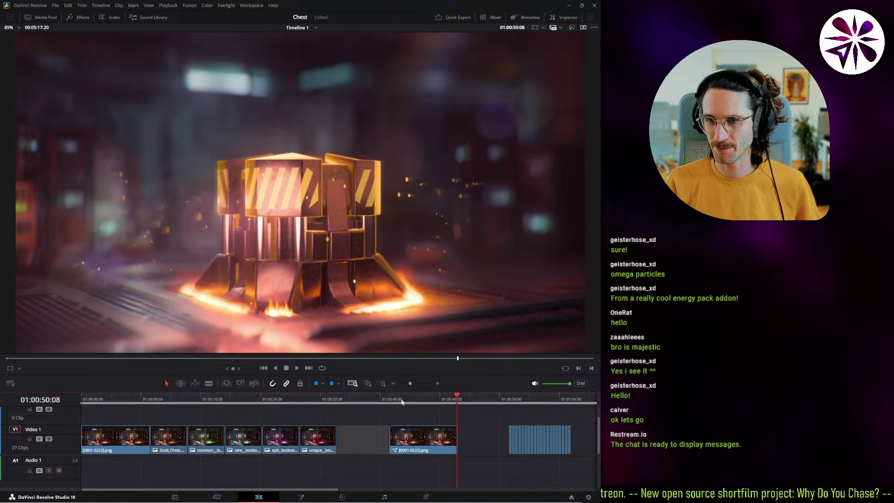
{"action": "left_click", "coordinate": [381, 399]}
{"action": "key", "text": "space"}
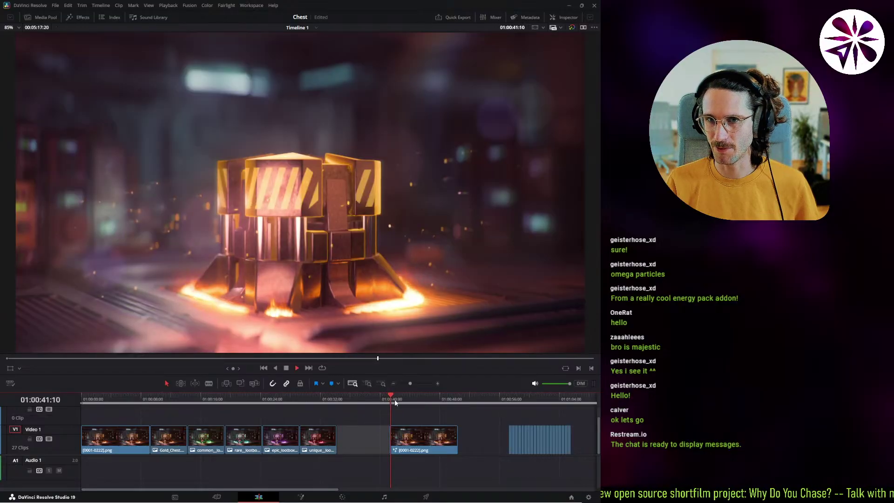
Step: Compare frames of the first chest clip with the graded version by moving the playhead between them
{"action": "left_click", "coordinate": [99, 399]}
{"action": "key", "text": "space"}
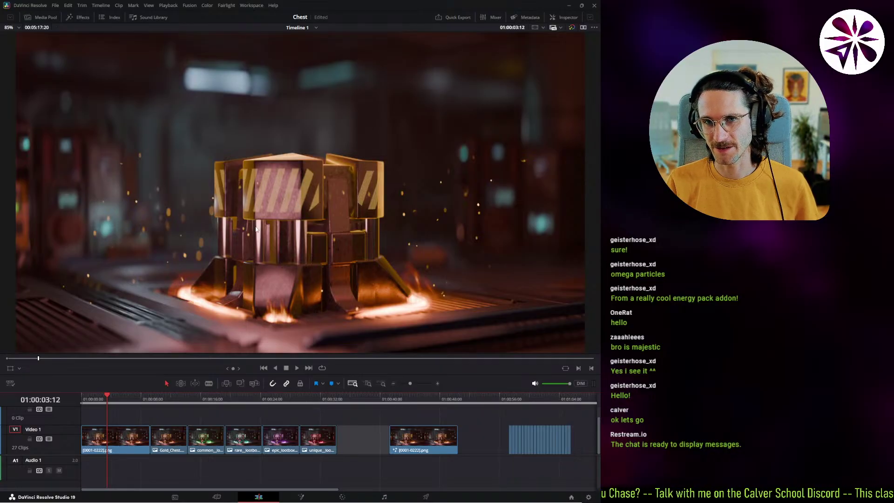
{"action": "left_click", "coordinate": [392, 401]}
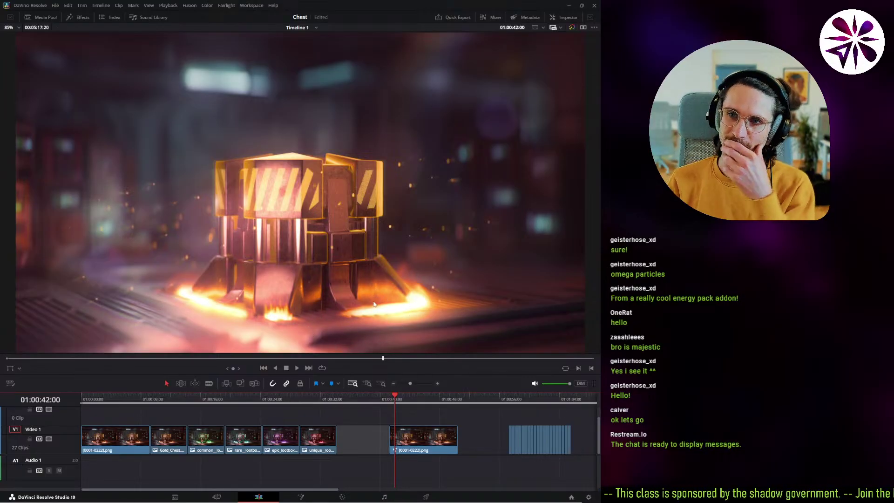
{"action": "left_click_drag", "start_coordinate": [414, 403], "coordinate": [410, 423]}
{"action": "left_click_drag", "start_coordinate": [182, 400], "coordinate": [402, 400]}
Step: Check the chest clip's Fusion composition in a single viewer and return to the graded clip on the Edit page
{"action": "left_click", "coordinate": [296, 497]}
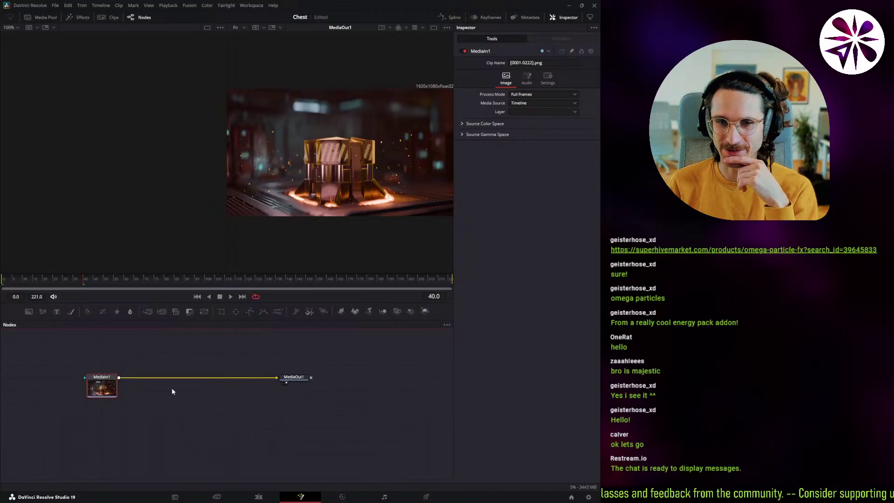
{"action": "left_click", "coordinate": [431, 28]}
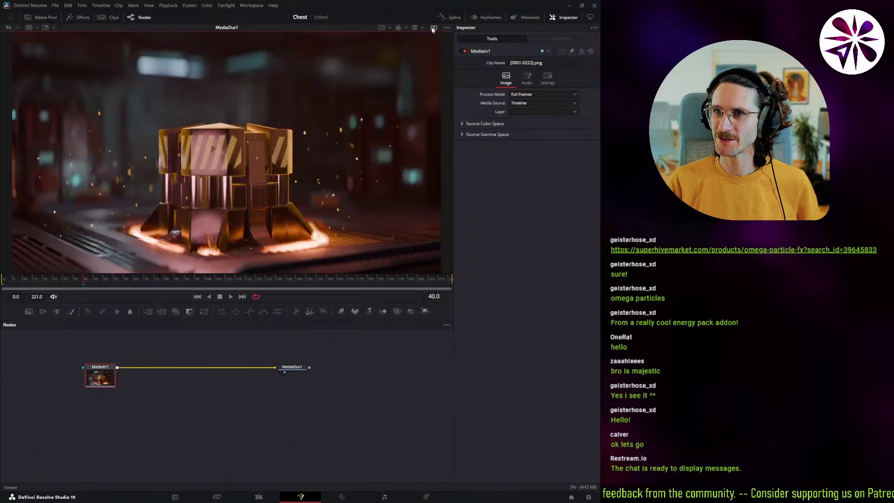
{"action": "scroll", "coordinate": [206, 383], "scroll_direction": "up", "scroll_amount": 1}
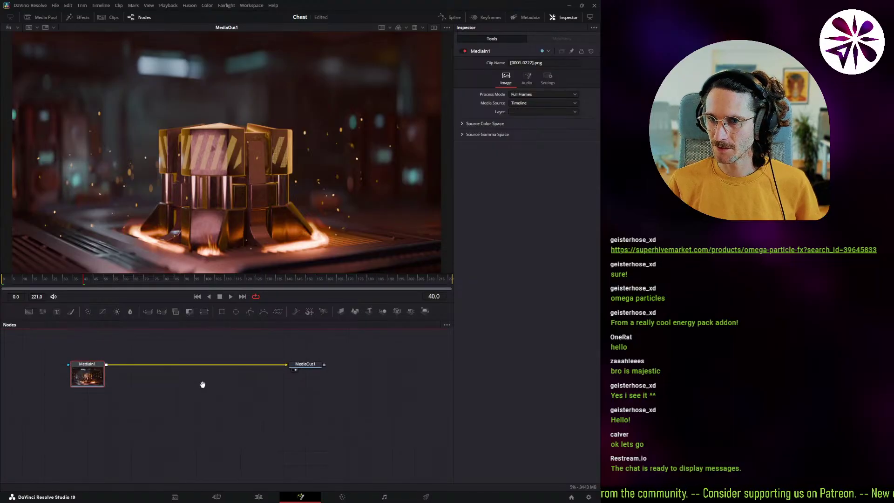
{"action": "left_click", "coordinate": [258, 496]}
{"action": "scroll", "coordinate": [386, 421], "scroll_direction": "right", "scroll_amount": 5}
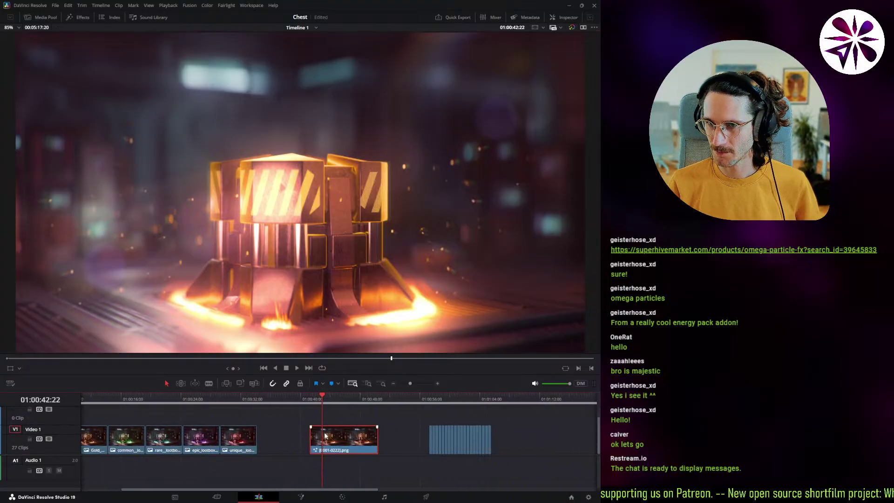
Step: Open the graded clip on the Color page, hide the clip thumbnails and widen the node graph
{"action": "left_click", "coordinate": [343, 497]}
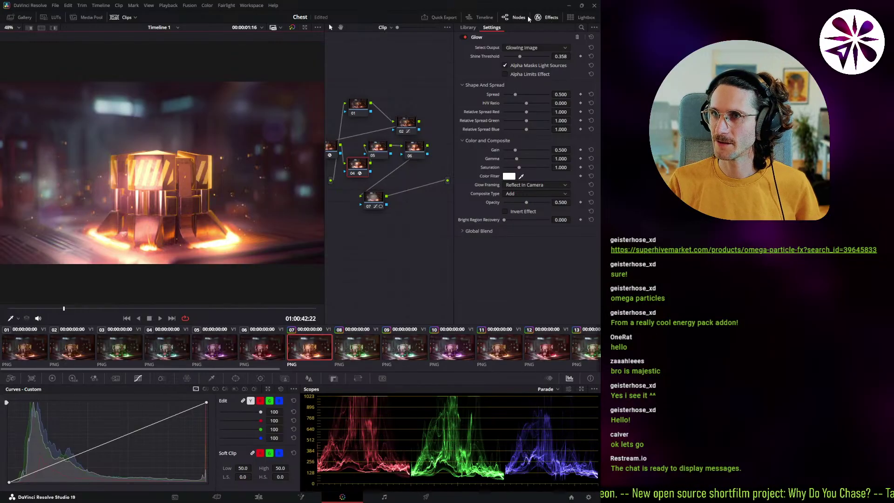
{"action": "left_click", "coordinate": [122, 17]}
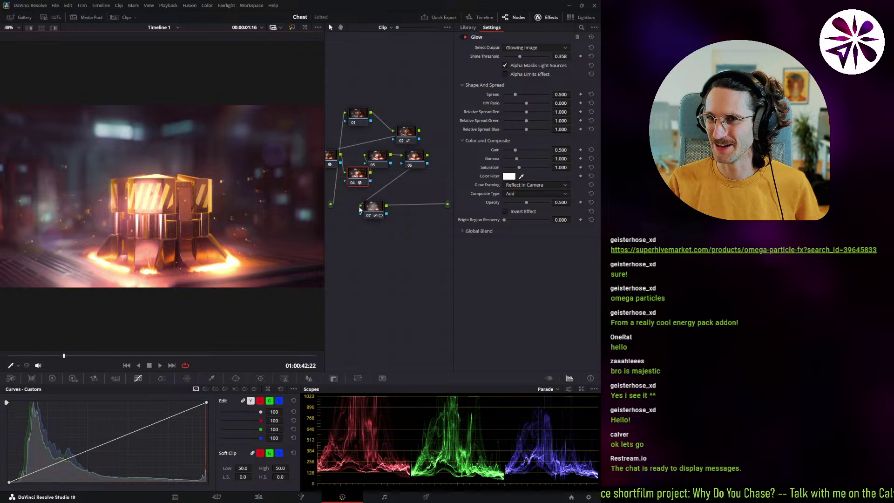
{"action": "left_click_drag", "start_coordinate": [327, 244], "coordinate": [284, 244]}
Step: Tidy the grading nodes with Cleanup Node Graph
{"action": "left_click", "coordinate": [309, 163]}
{"action": "left_click_drag", "start_coordinate": [309, 163], "coordinate": [307, 160]}
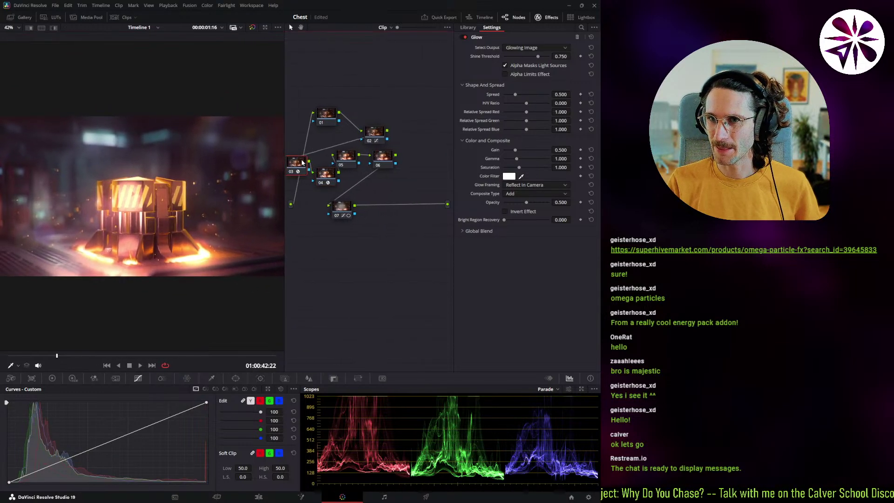
{"action": "right_click", "coordinate": [325, 141]}
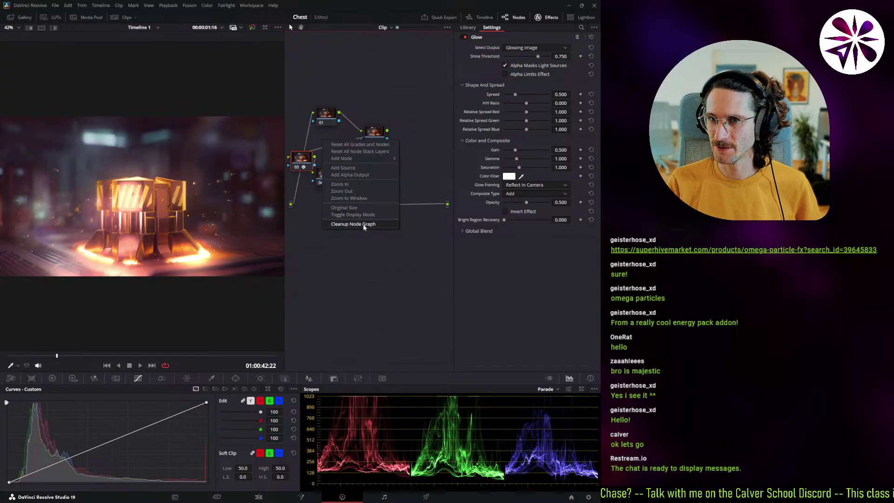
{"action": "left_click", "coordinate": [353, 224]}
Step: Toggle node 02 off and on to judge its curve adjustment
{"action": "left_click", "coordinate": [349, 173]}
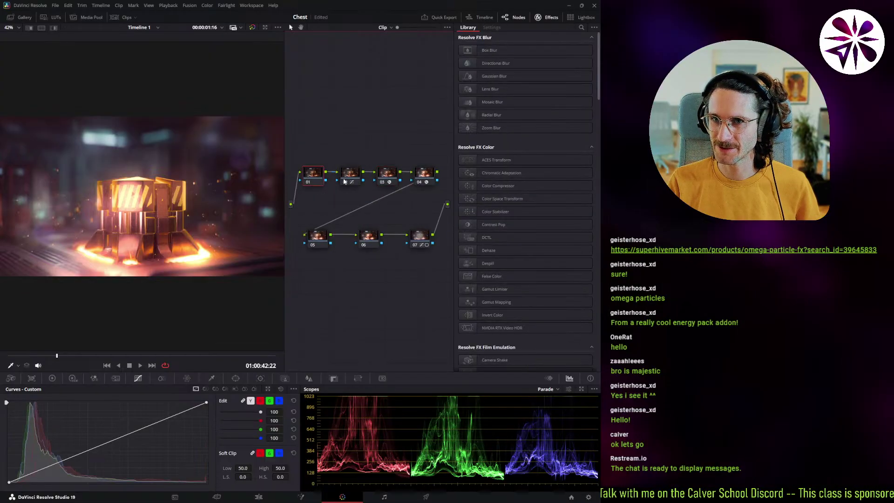
{"action": "key", "text": "ctrl+d"}
{"action": "key", "text": "ctrl+d"}
{"action": "key", "text": "ctrl+d"}
{"action": "key", "text": "ctrl+d"}
{"action": "key", "text": "ctrl+d"}
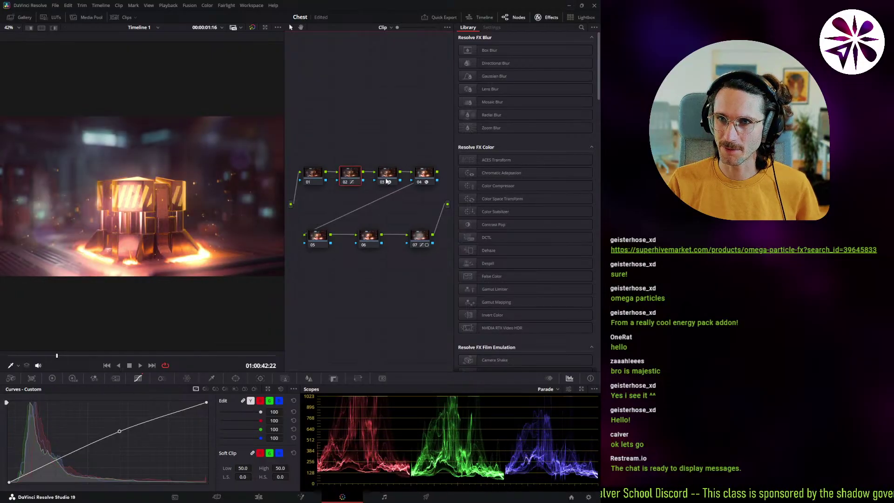
Step: Toggle node 03 off and on to judge its Glow effect
{"action": "left_click", "coordinate": [398, 181]}
{"action": "key", "text": "ctrl+d"}
{"action": "key", "text": "ctrl+d"}
{"action": "key", "text": "ctrl+d"}
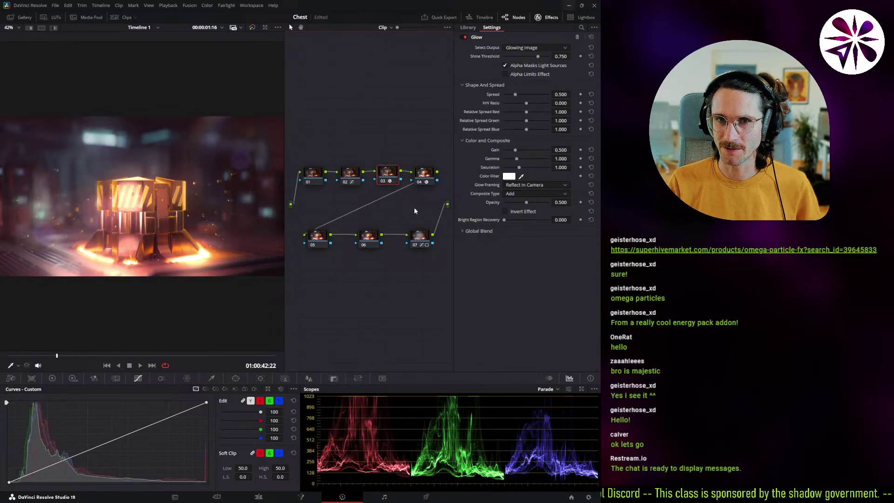
Step: Toggle node 04 off and on to compare the image with and without its Glow effect
{"action": "left_click", "coordinate": [432, 180]}
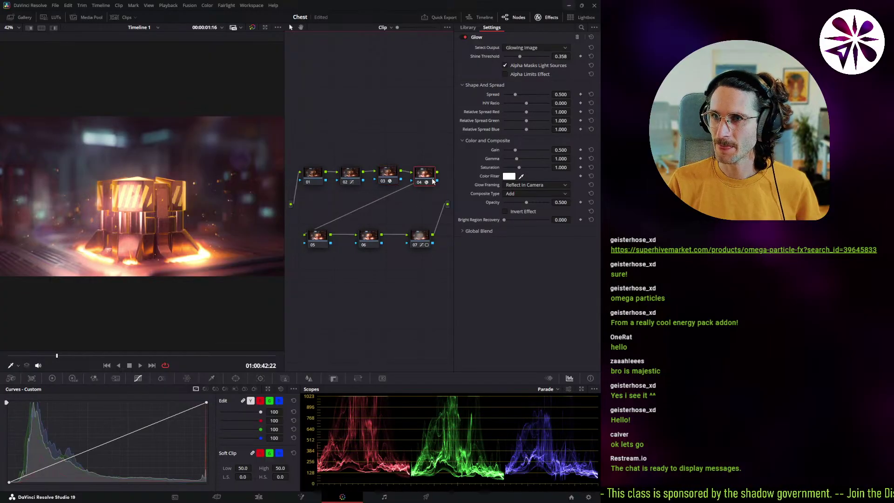
{"action": "key", "text": "ctrl+d"}
{"action": "key", "text": "ctrl+d"}
{"action": "key", "text": "ctrl+d"}
{"action": "key", "text": "ctrl+d"}
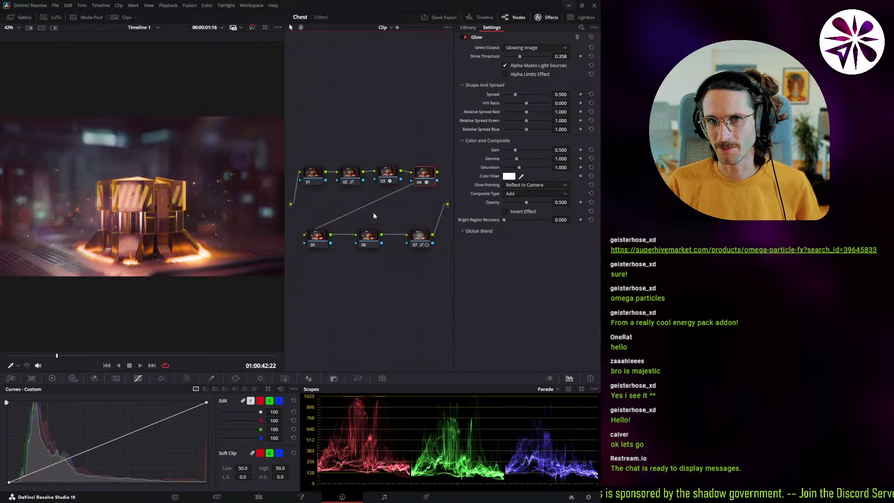
Step: Look through nodes 05, 06 and 07 and inspect the window and custom curve of node 07
{"action": "left_click", "coordinate": [314, 240]}
{"action": "left_click", "coordinate": [369, 235]}
{"action": "left_click", "coordinate": [422, 238]}
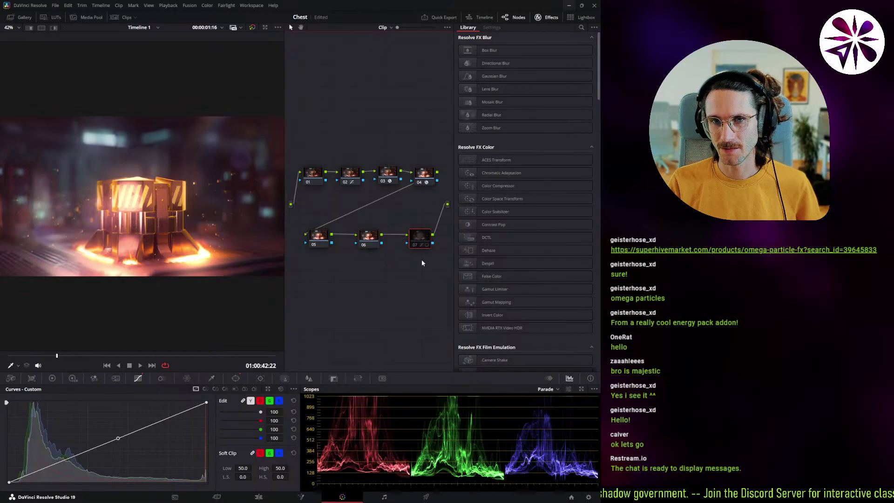
{"action": "left_click", "coordinate": [236, 378]}
{"action": "left_click", "coordinate": [137, 378]}
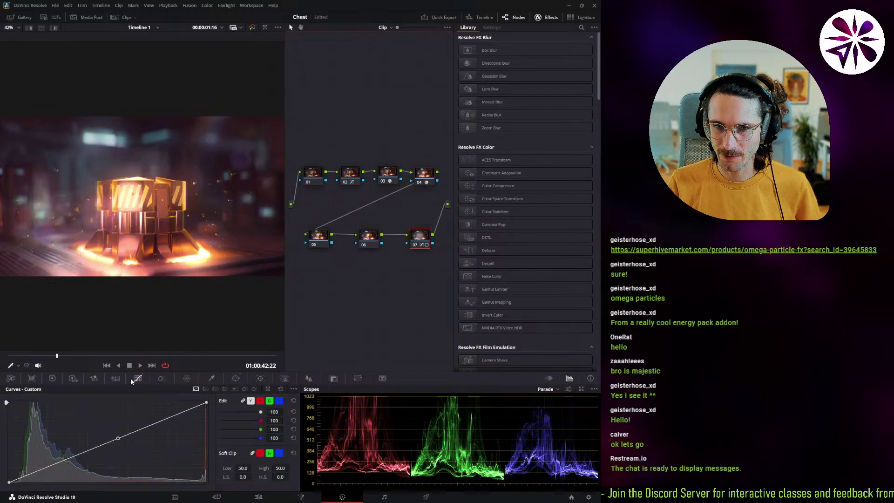
Step: Pull the midtone point of node 07's custom curve slightly below the diagonal
{"action": "mouse_move", "coordinate": [117, 438]}
{"action": "left_mouse_down"}
{"action": "mouse_move", "coordinate": [117, 450]}
{"action": "mouse_move", "coordinate": [79, 448]}
{"action": "mouse_move", "coordinate": [119, 443]}
{"action": "left_mouse_up"}
{"action": "right_click", "coordinate": [84, 448]}
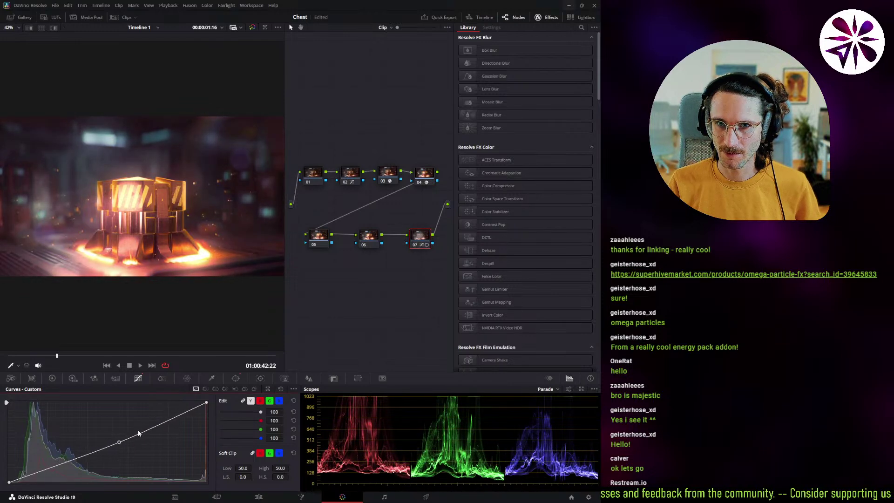
{"action": "left_click_drag", "start_coordinate": [119, 443], "coordinate": [117, 443]}
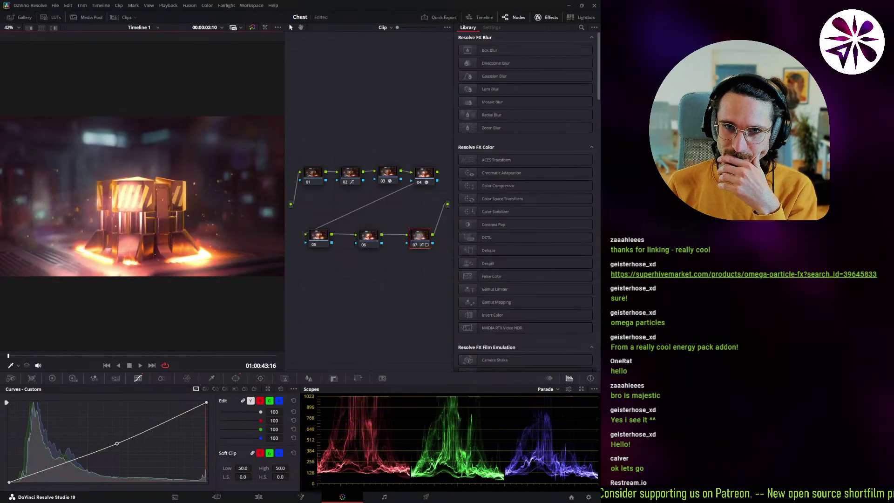
Step: Check node 02's custom curve, then return to the edit timeline and scrub through the first [0001-0222].png clip
{"action": "left_click", "coordinate": [350, 175]}
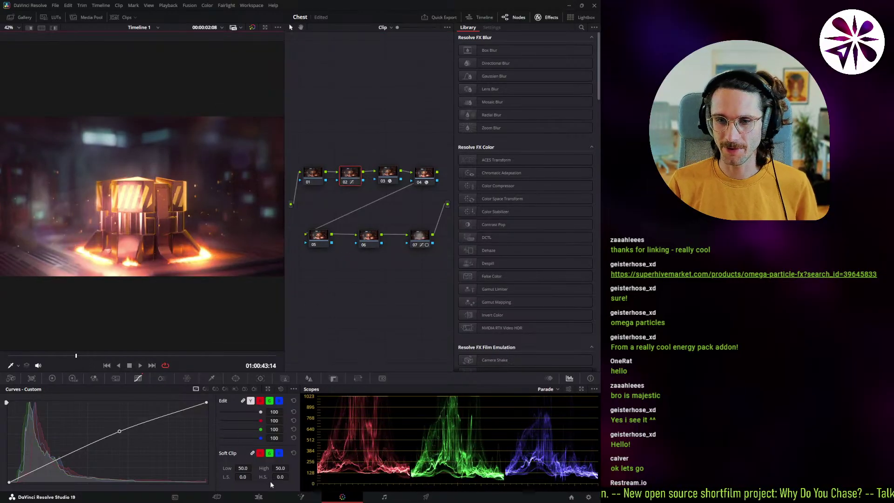
{"action": "left_click", "coordinate": [258, 496]}
{"action": "left_click", "coordinate": [114, 419]}
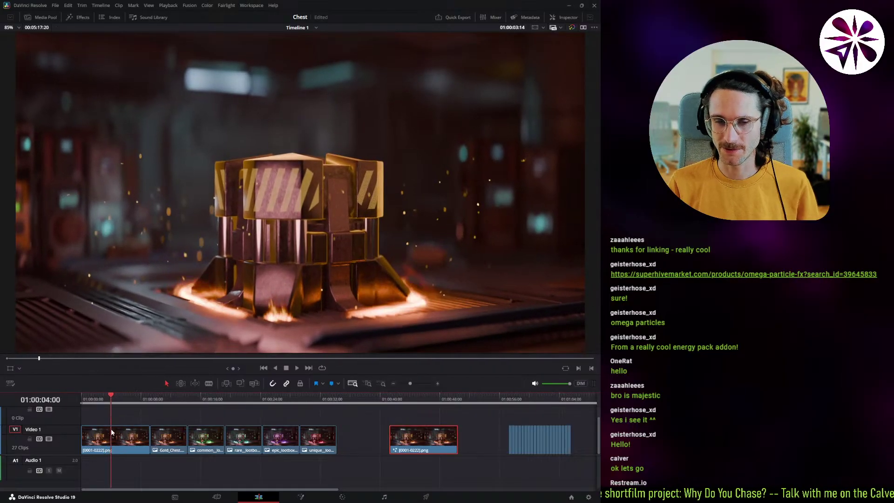
{"action": "left_click", "coordinate": [99, 457]}
{"action": "left_click_drag", "start_coordinate": [100, 457], "coordinate": [91, 463]}
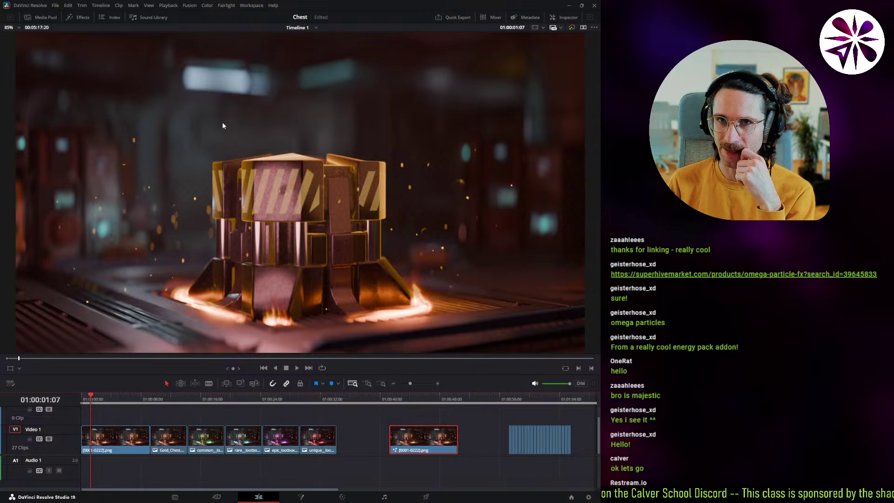
Step: Duplicate the first [0001-0222].png clip onto the Video 2 track directly above it and preview the timeline from the start
{"action": "left_click_drag", "start_coordinate": [134, 400], "coordinate": [115, 399]}
{"action": "left_click_drag", "start_coordinate": [122, 441], "coordinate": [113, 421], "text": "alt"}
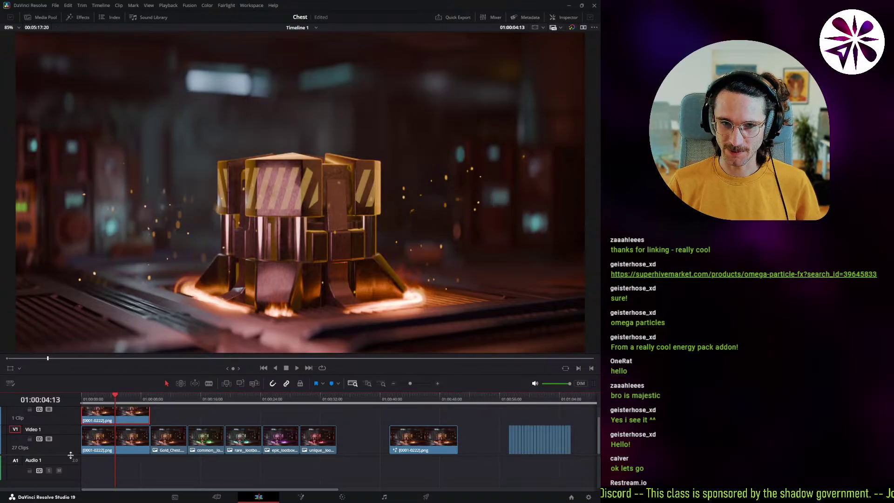
{"action": "scroll", "coordinate": [72, 453], "scroll_direction": "up", "scroll_amount": 2}
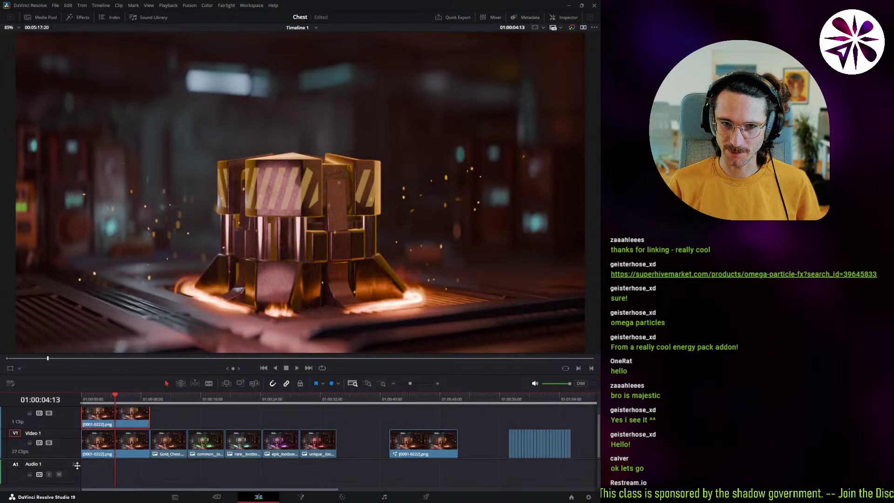
{"action": "left_click_drag", "start_coordinate": [110, 400], "coordinate": [80, 406]}
{"action": "key", "text": "space"}
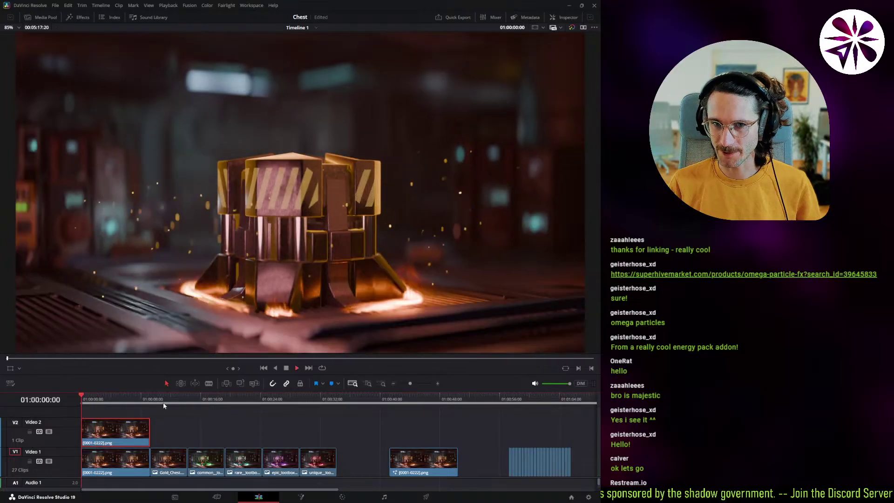
{"action": "key", "text": "space"}
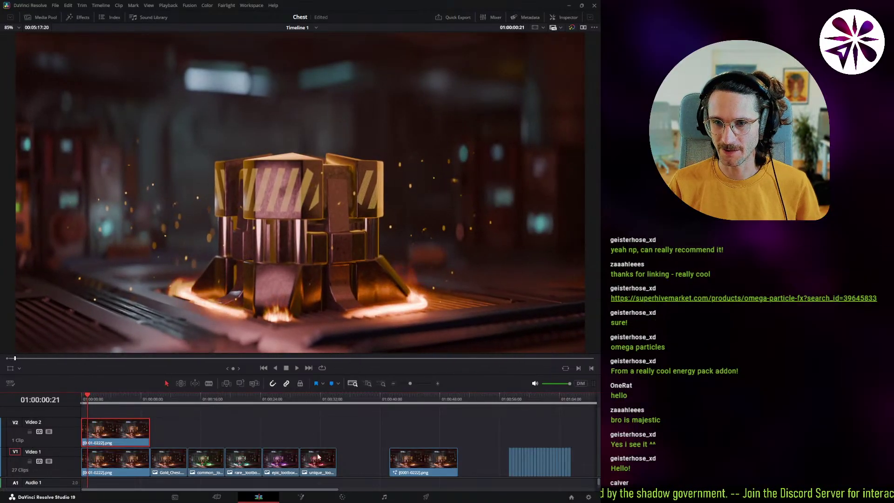
Step: Bring the duplicated clip into the Color page and add a serial node after node 01
{"action": "left_click", "coordinate": [342, 497]}
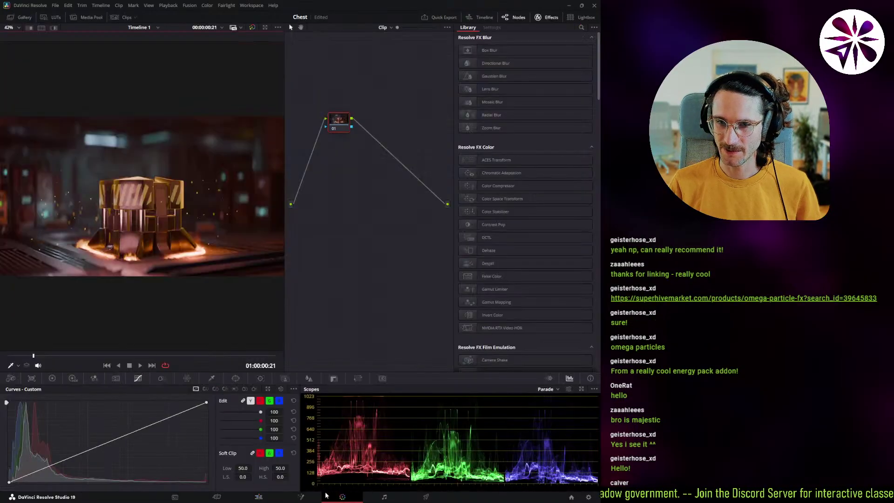
{"action": "left_click", "coordinate": [259, 496]}
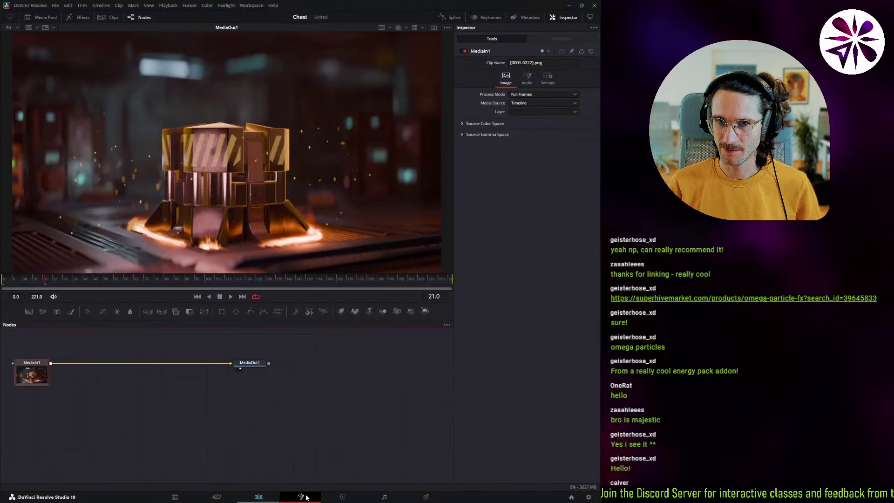
{"action": "left_click", "coordinate": [342, 498]}
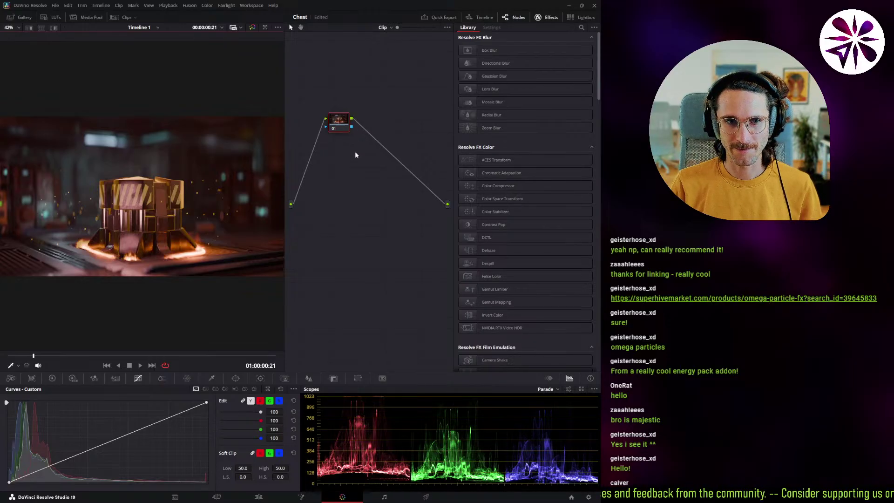
{"action": "key", "text": "alt+s"}
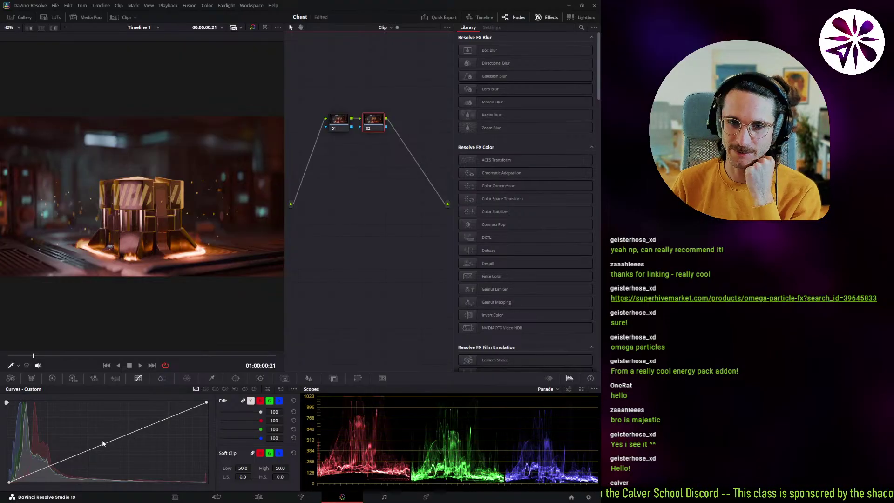
Step: Shape node 02's custom curve with the midtone point above the diagonal and a low shadow point that deepens the blacks
{"action": "left_click_drag", "start_coordinate": [120, 436], "coordinate": [119, 422]}
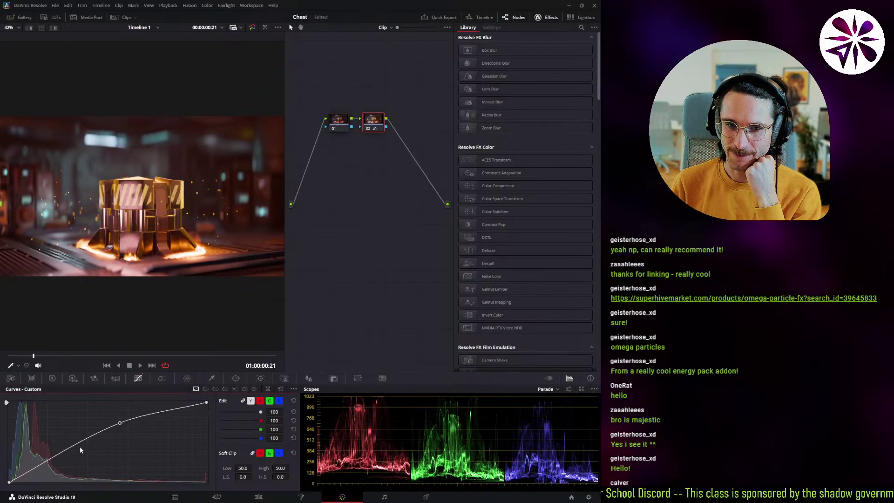
{"action": "left_click", "coordinate": [35, 465]}
{"action": "left_click_drag", "start_coordinate": [119, 424], "coordinate": [120, 430]}
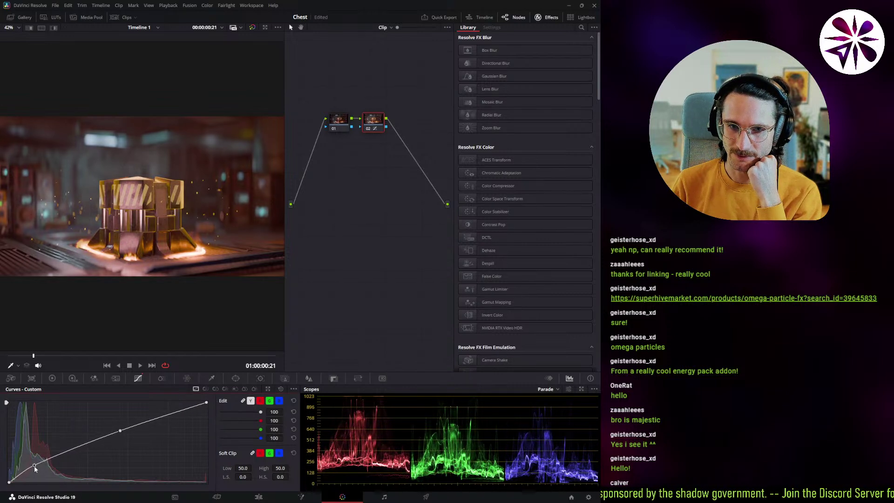
{"action": "left_click_drag", "start_coordinate": [35, 465], "coordinate": [27, 468]}
{"action": "left_click", "coordinate": [18, 478]}
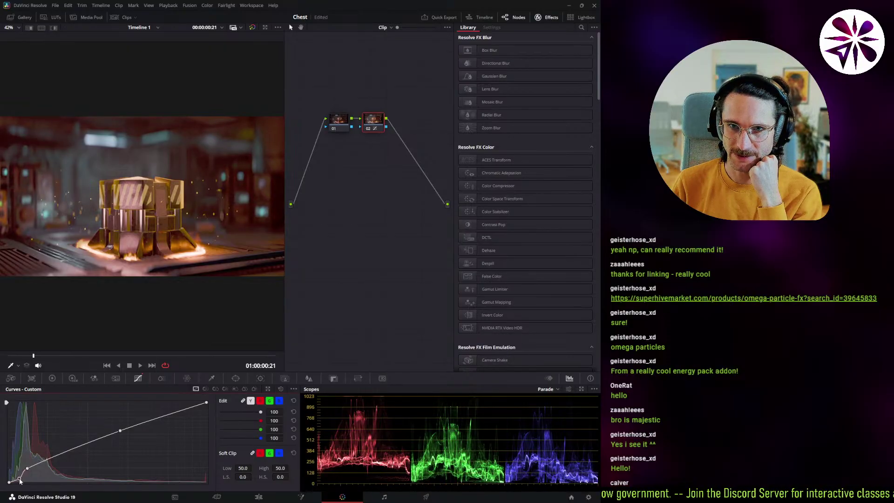
{"action": "mouse_move", "coordinate": [28, 468]}
{"action": "left_mouse_down"}
{"action": "mouse_move", "coordinate": [39, 472]}
{"action": "mouse_move", "coordinate": [39, 438]}
{"action": "mouse_move", "coordinate": [39, 464]}
{"action": "mouse_move", "coordinate": [26, 479]}
{"action": "mouse_move", "coordinate": [53, 458]}
{"action": "mouse_move", "coordinate": [29, 477]}
{"action": "left_mouse_up"}
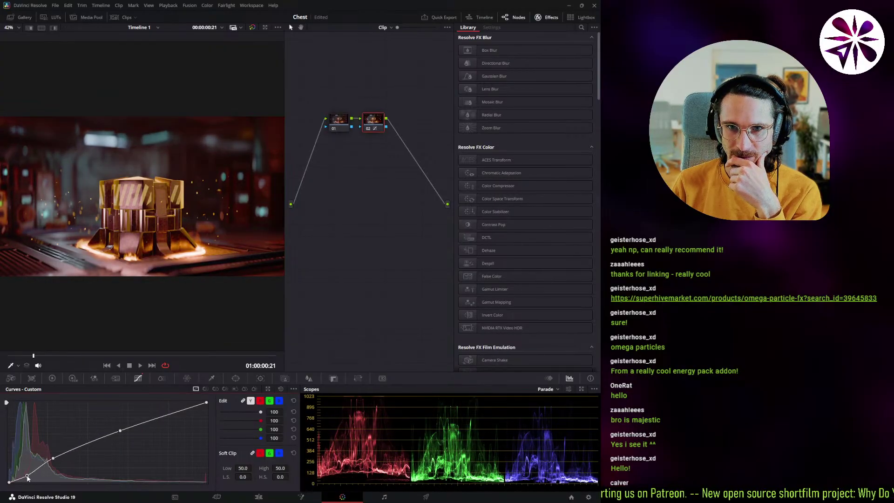
Step: Make room after node 01 and insert a new serial node before the curve node, with the playhead at the clip's start
{"action": "left_click_drag", "start_coordinate": [377, 122], "coordinate": [391, 121]}
{"action": "left_click", "coordinate": [333, 123]}
{"action": "key", "text": "space"}
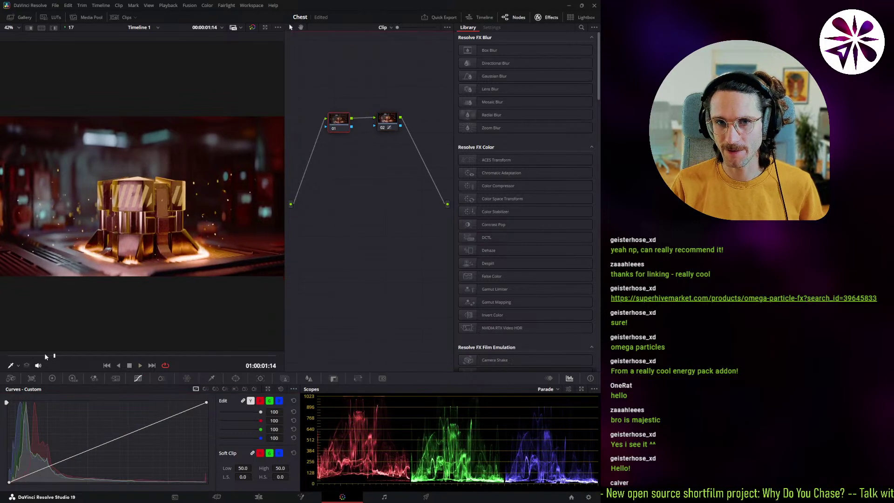
{"action": "left_click", "coordinate": [9, 356]}
{"action": "left_click", "coordinate": [388, 124]}
{"action": "left_click_drag", "start_coordinate": [387, 126], "coordinate": [410, 127]}
{"action": "left_click", "coordinate": [346, 124]}
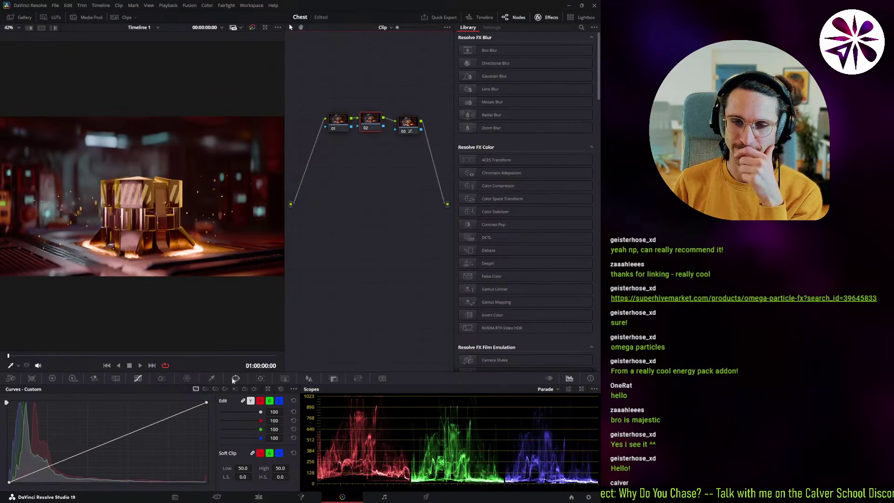
Step: On node 02's Lum Vs Sat curve, desaturate the darkest shadows and brightest highlights to zero, keeping midtone saturation near 1.00 up to luminance 0.70
{"action": "left_click", "coordinate": [236, 390]}
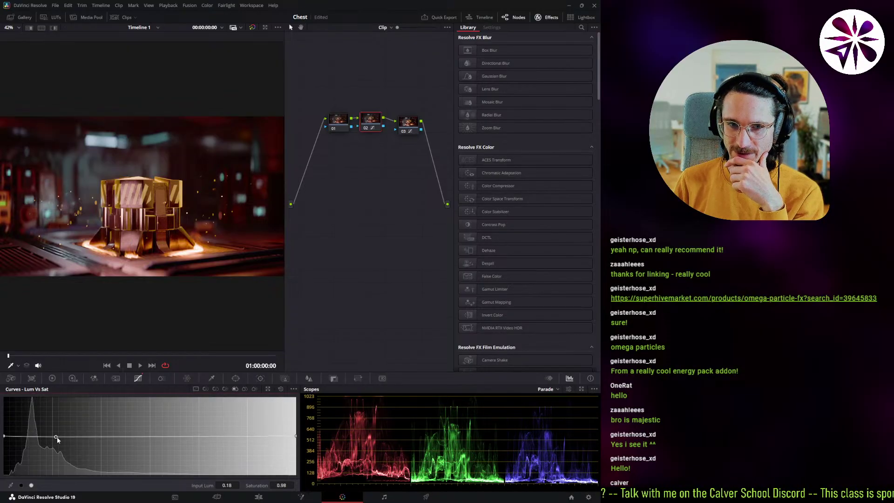
{"action": "left_click", "coordinate": [82, 435]}
{"action": "left_click_drag", "start_coordinate": [8, 437], "coordinate": [6, 474]}
{"action": "left_click_drag", "start_coordinate": [83, 436], "coordinate": [97, 437]}
{"action": "left_click", "coordinate": [230, 436]}
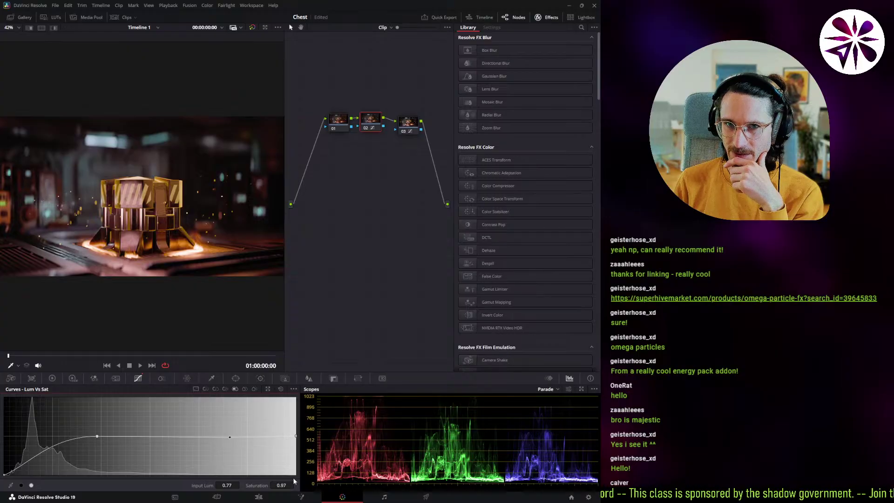
{"action": "left_click_drag", "start_coordinate": [296, 436], "coordinate": [293, 486]}
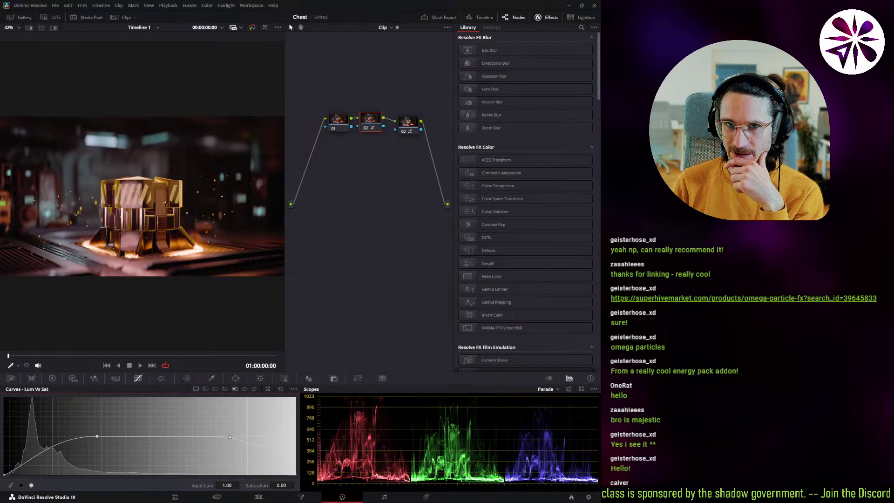
{"action": "left_click", "coordinate": [242, 438]}
{"action": "left_click_drag", "start_coordinate": [242, 438], "coordinate": [210, 436]}
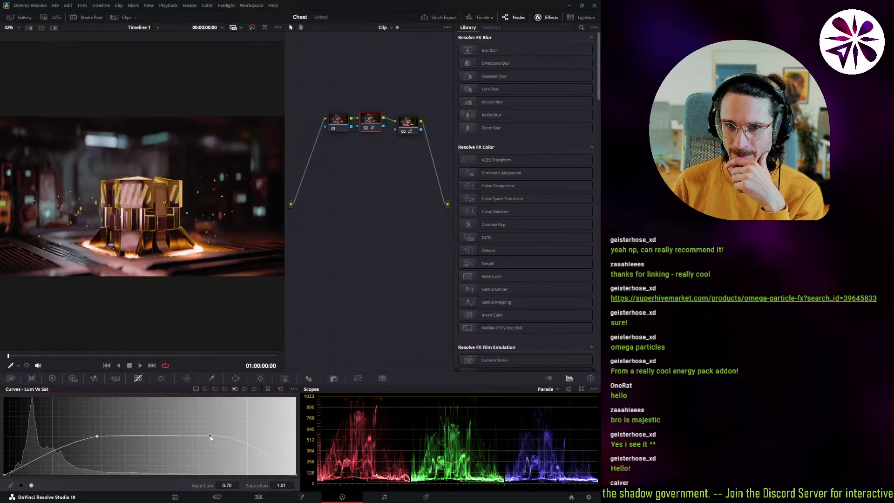
Step: Toggle node 02 off and on to compare the image with and without its saturation curve
{"action": "key", "text": "ctrl+d"}
{"action": "key", "text": "ctrl+d"}
{"action": "key", "text": "ctrl+d"}
{"action": "key", "text": "ctrl+d"}
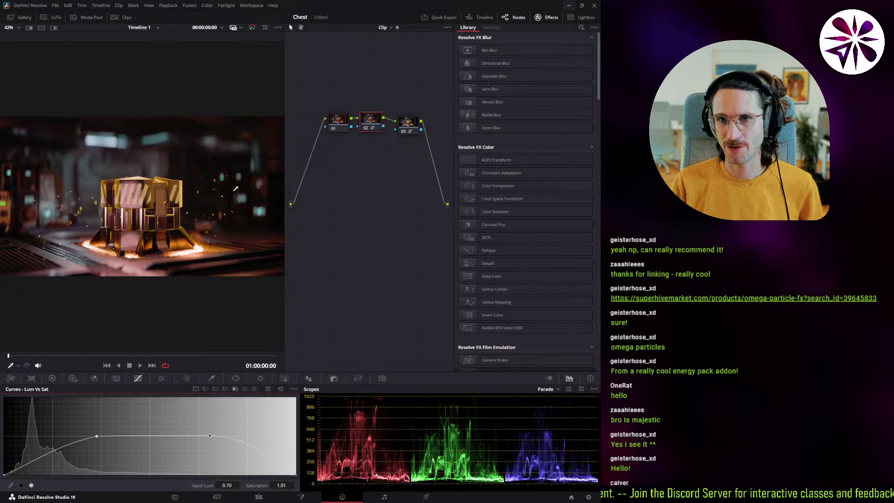
Step: On node 03's custom curve, lift the shadow point slightly and raise the midtone point further above the diagonal
{"action": "left_click", "coordinate": [409, 126]}
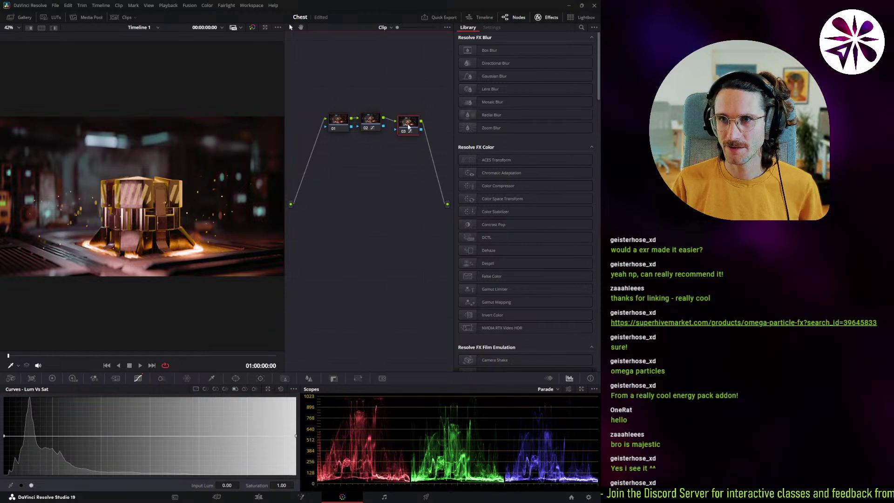
{"action": "left_click", "coordinate": [196, 389]}
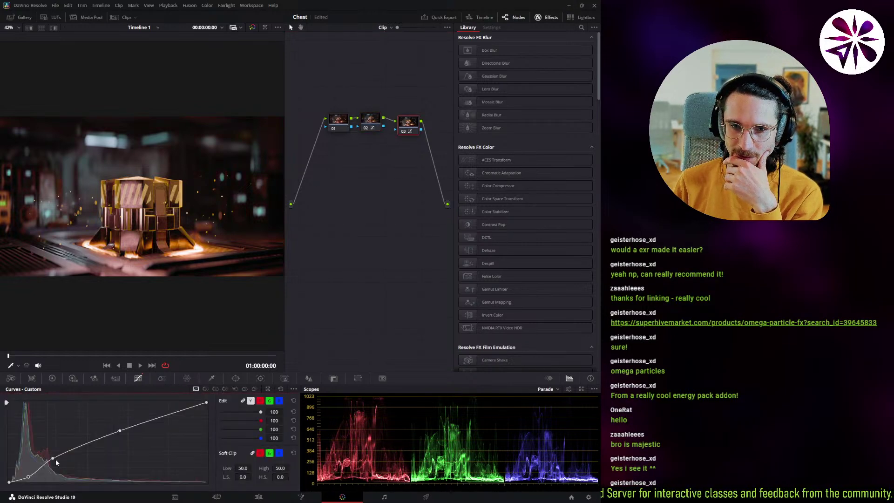
{"action": "mouse_move", "coordinate": [28, 478]}
{"action": "left_mouse_down"}
{"action": "mouse_move", "coordinate": [51, 456]}
{"action": "mouse_move", "coordinate": [26, 475]}
{"action": "left_mouse_up"}
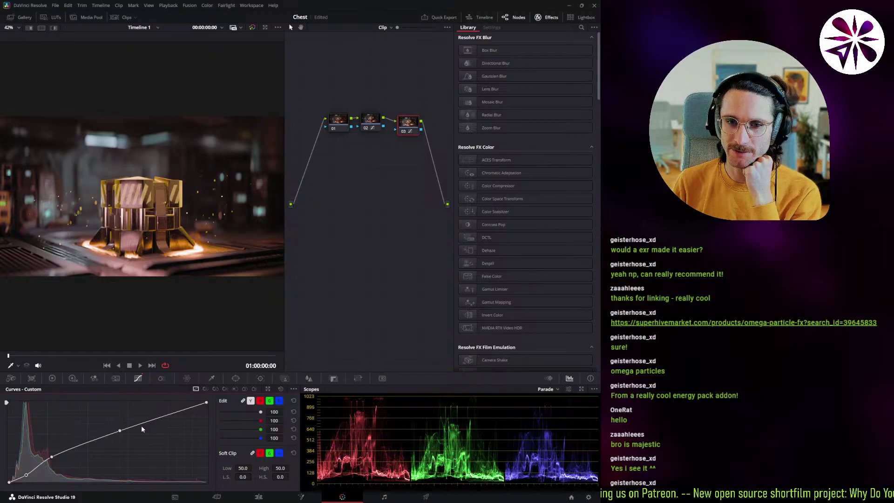
{"action": "left_click_drag", "start_coordinate": [121, 432], "coordinate": [118, 426]}
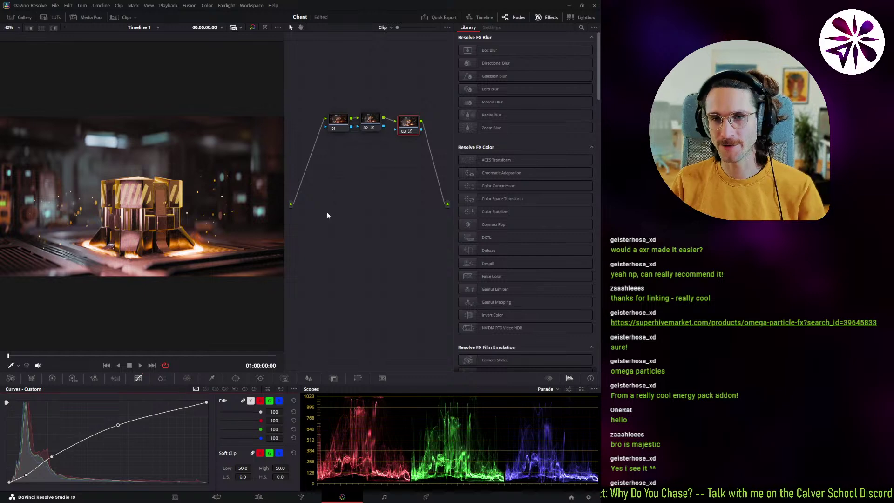
{"action": "mouse_move", "coordinate": [122, 426]}
{"action": "left_mouse_down"}
{"action": "mouse_move", "coordinate": [118, 418]}
{"action": "mouse_move", "coordinate": [126, 425]}
{"action": "mouse_move", "coordinate": [132, 414]}
{"action": "mouse_move", "coordinate": [122, 416]}
{"action": "mouse_move", "coordinate": [126, 424]}
{"action": "mouse_move", "coordinate": [161, 400]}
{"action": "mouse_move", "coordinate": [170, 420]}
{"action": "mouse_move", "coordinate": [166, 413]}
{"action": "mouse_move", "coordinate": [116, 425]}
{"action": "left_mouse_up"}
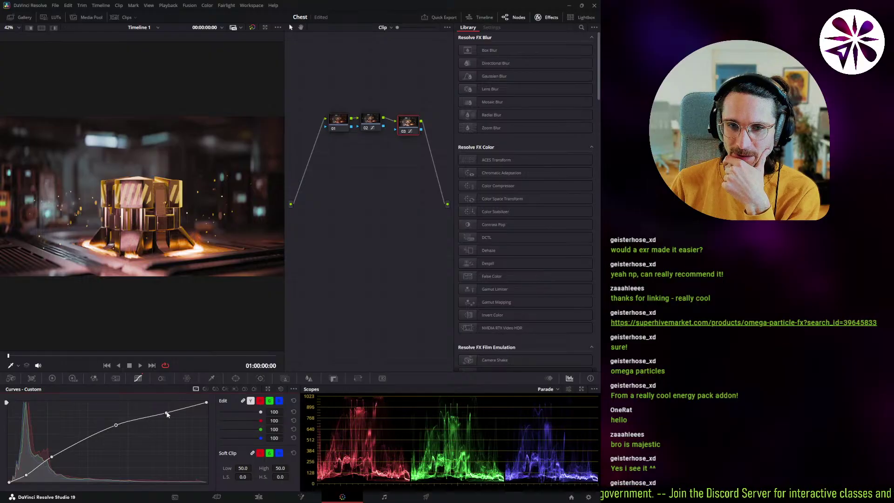
Step: Add a highlight point to node 03's custom curve, pull it down slightly and fine-tune it against the midtone point
{"action": "left_click_drag", "start_coordinate": [166, 414], "coordinate": [216, 403]}
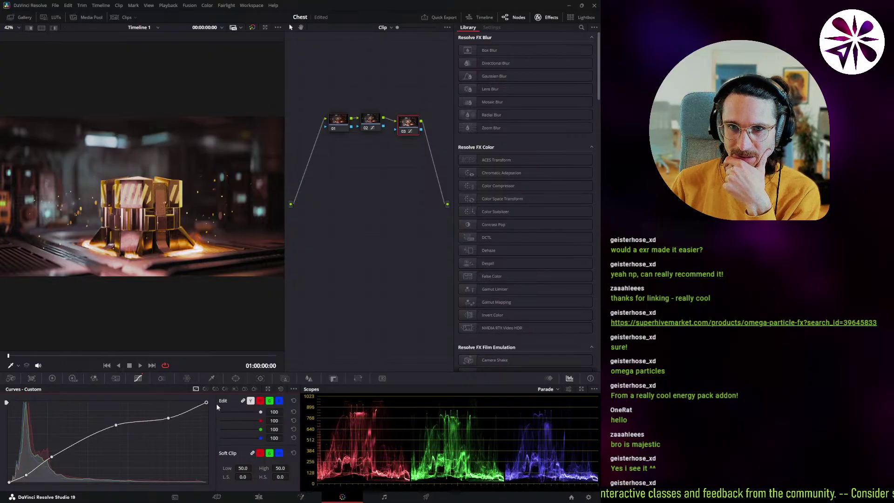
{"action": "left_click_drag", "start_coordinate": [169, 419], "coordinate": [176, 418]}
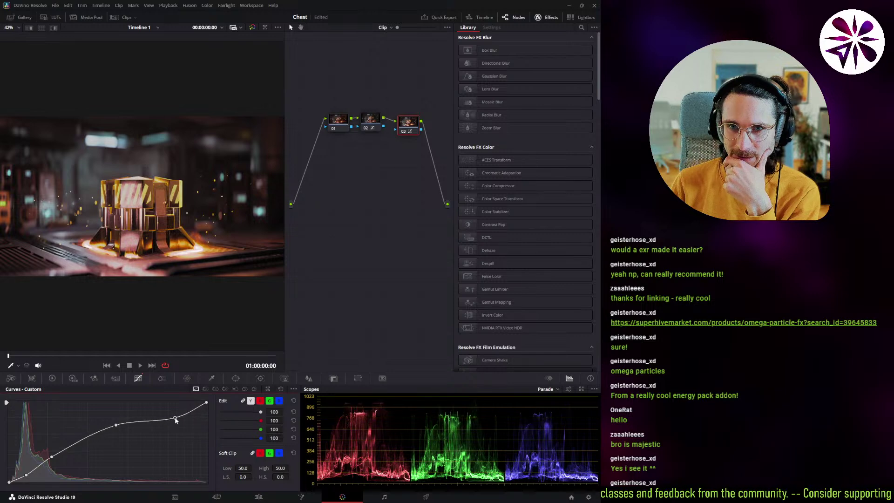
{"action": "left_click_drag", "start_coordinate": [116, 426], "coordinate": [114, 425]}
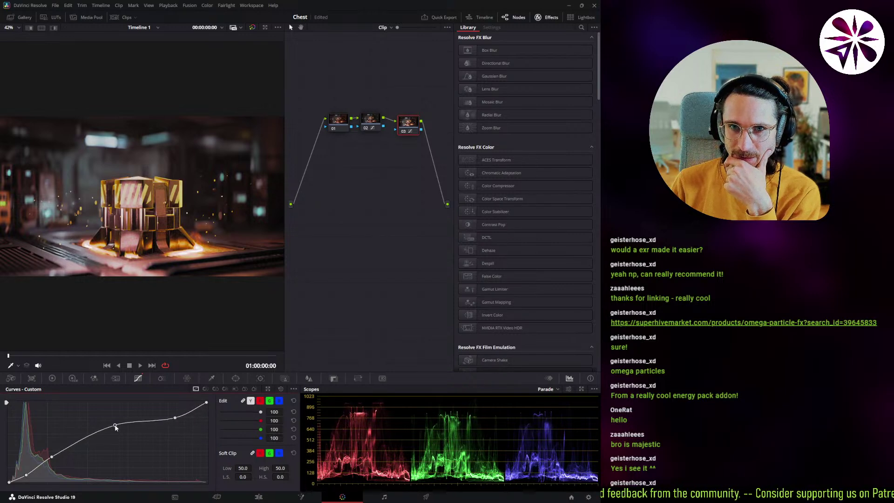
{"action": "left_click_drag", "start_coordinate": [175, 417], "coordinate": [175, 417]}
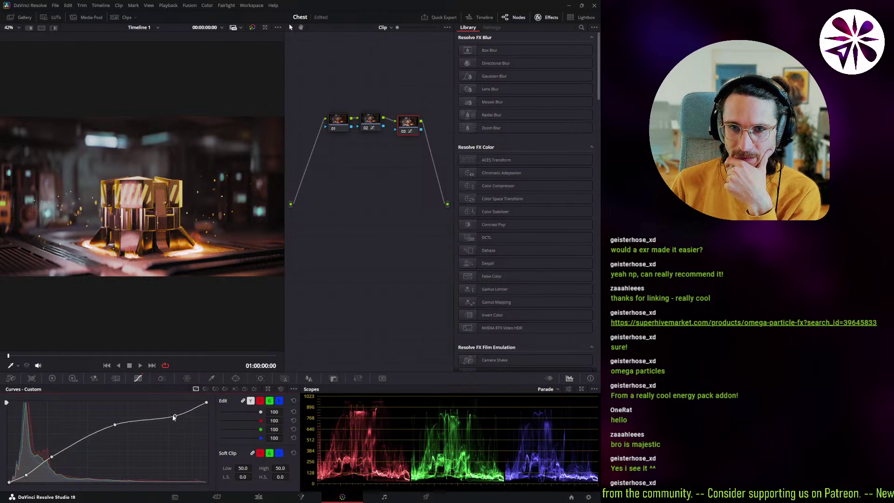
Step: Toggle node 03 off and on to compare the image with and without its custom curve
{"action": "key", "text": "ctrl+d"}
{"action": "key", "text": "ctrl+d"}
{"action": "key", "text": "ctrl+d"}
{"action": "key", "text": "ctrl+d"}
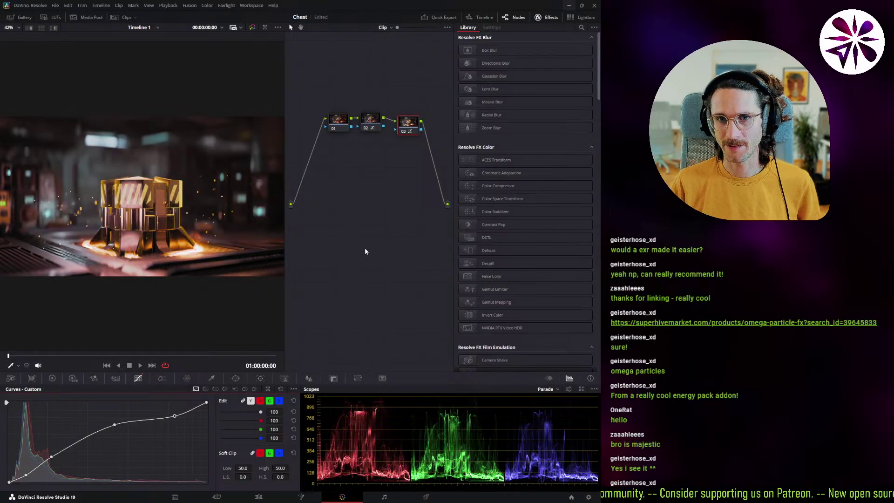
{"action": "key", "text": "ctrl+d"}
{"action": "key", "text": "ctrl+d"}
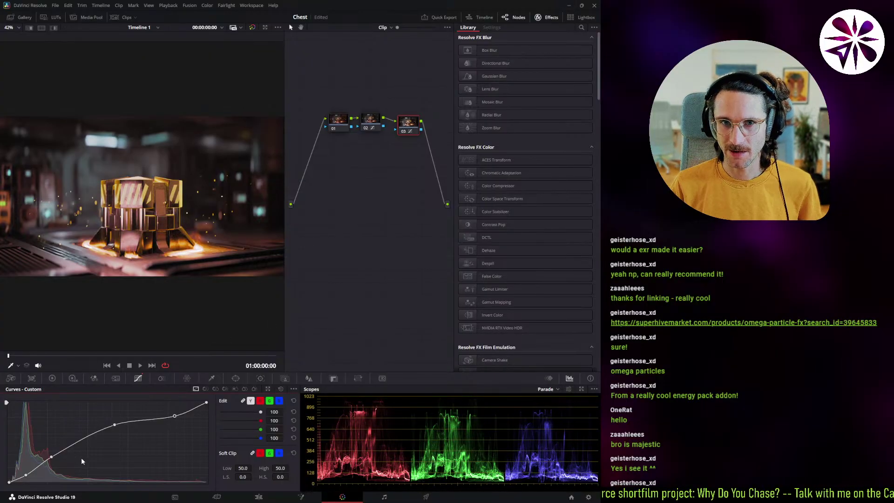
Step: Lower the lower-midtone and midtone points of node 03's custom curve slightly, fine-tune the shadow point and play the clip
{"action": "left_click_drag", "start_coordinate": [54, 459], "coordinate": [51, 462]}
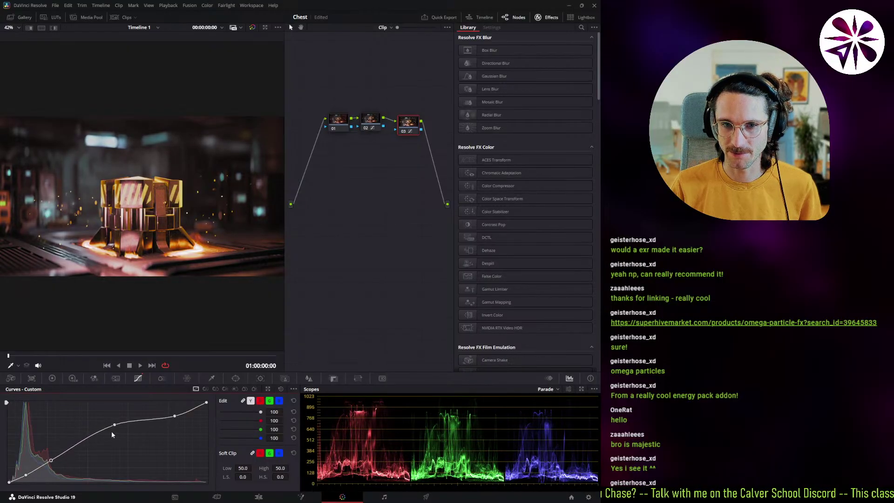
{"action": "left_click_drag", "start_coordinate": [115, 427], "coordinate": [114, 432]}
{"action": "left_click_drag", "start_coordinate": [52, 462], "coordinate": [27, 475]}
{"action": "key", "text": "space"}
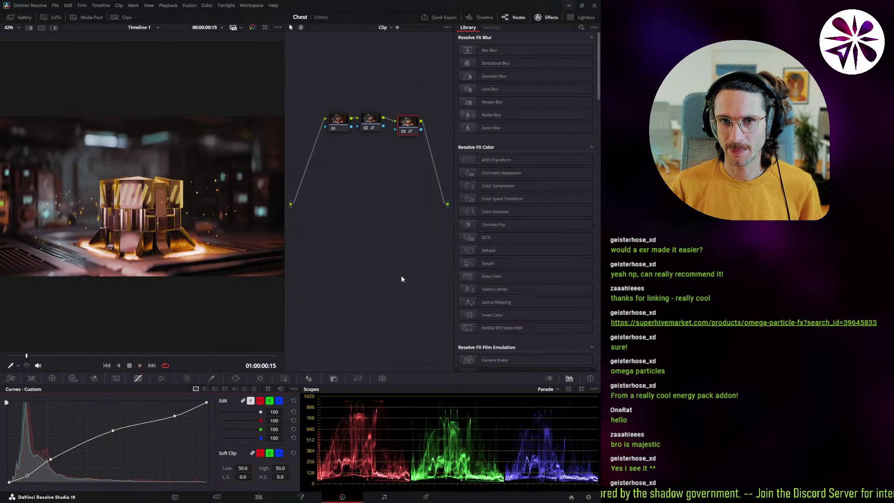
Step: Toggle the bypass of all grades repeatedly to compare the graded and ungraded image, leaving the grade enabled
{"action": "left_click", "coordinate": [252, 27]}
{"action": "left_click", "coordinate": [253, 27]}
{"action": "left_click", "coordinate": [254, 28]}
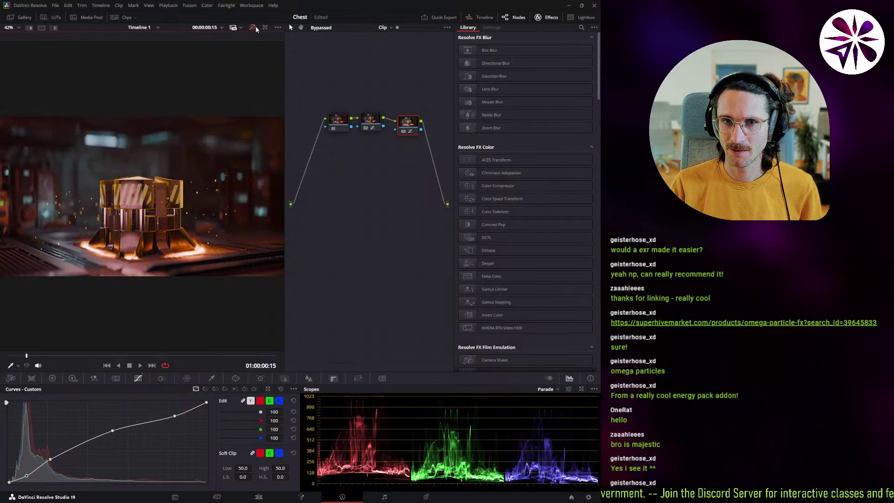
{"action": "left_click", "coordinate": [253, 28]}
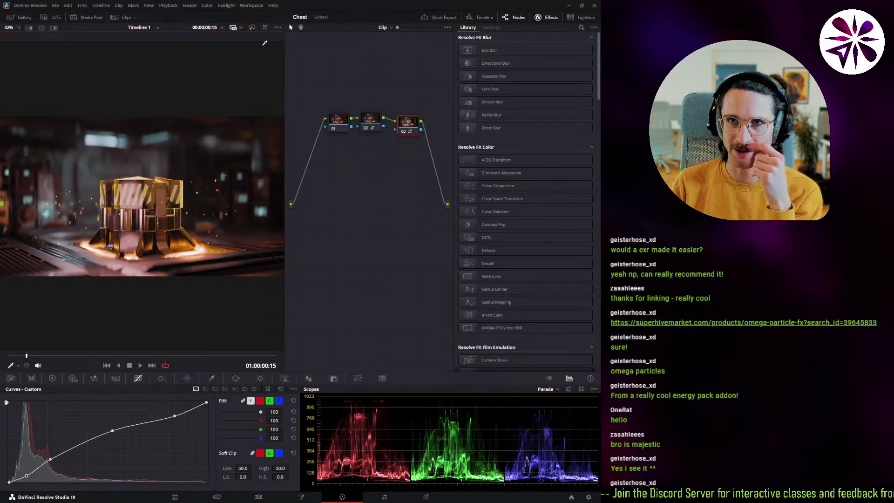
{"action": "left_click", "coordinate": [252, 27]}
{"action": "left_click", "coordinate": [253, 27]}
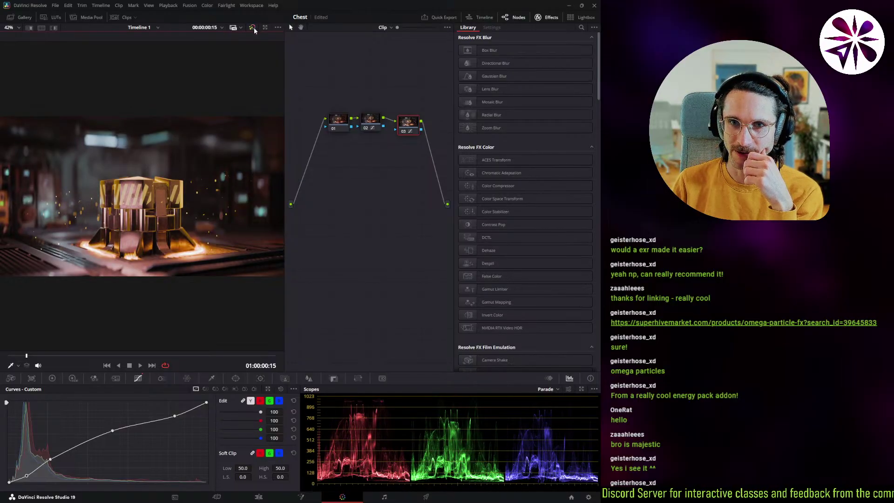
{"action": "left_click", "coordinate": [255, 27]}
{"action": "left_click", "coordinate": [255, 27]}
{"action": "left_click", "coordinate": [255, 26]}
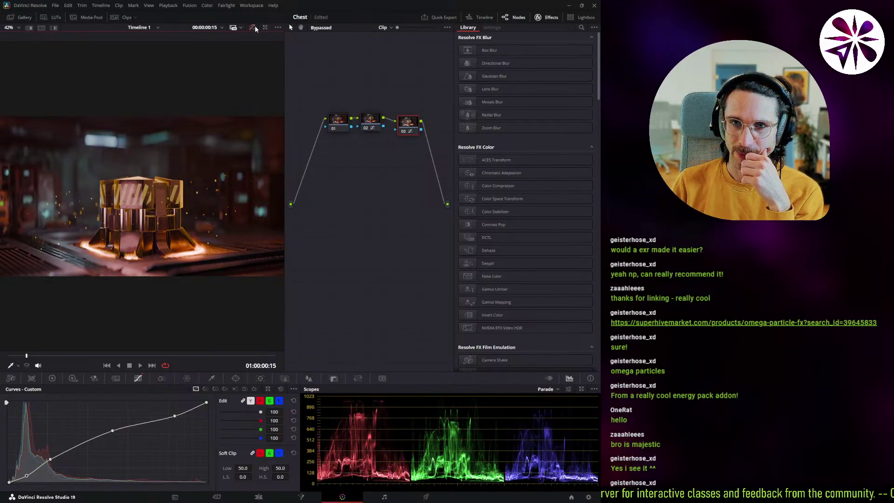
{"action": "left_click", "coordinate": [253, 26]}
Step: On node 02's Lum Vs Sat curve, move the shadow-side point to input luminance 0.37 and the highlight-side point to 0.77
{"action": "left_click", "coordinate": [367, 127]}
{"action": "left_click", "coordinate": [235, 389]}
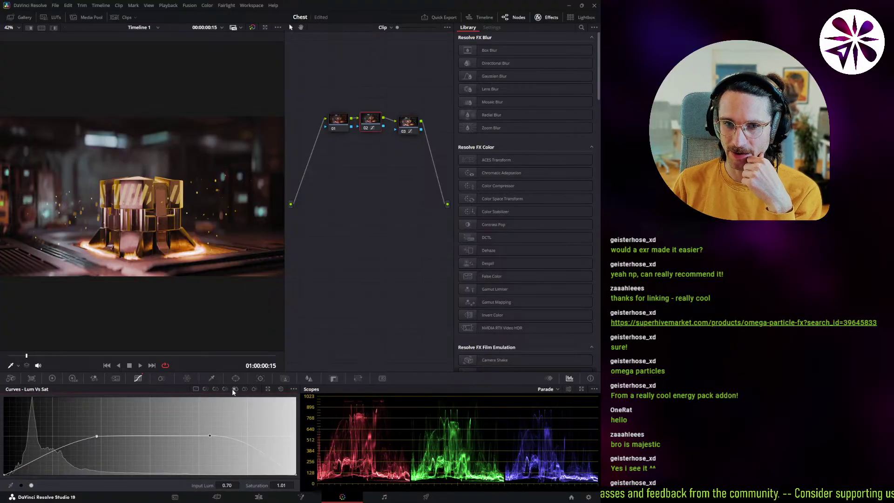
{"action": "left_click_drag", "start_coordinate": [96, 439], "coordinate": [114, 438]}
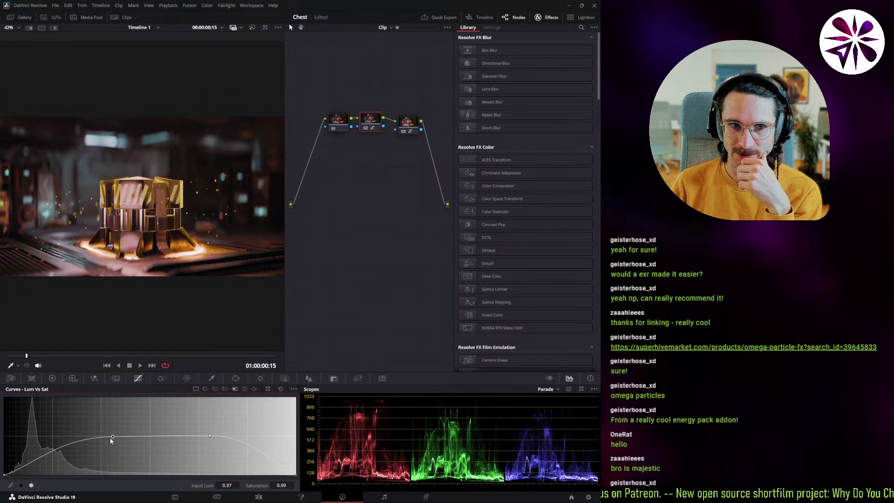
{"action": "mouse_move", "coordinate": [213, 437]}
{"action": "left_mouse_down"}
{"action": "mouse_move", "coordinate": [142, 435]}
{"action": "mouse_move", "coordinate": [278, 433]}
{"action": "mouse_move", "coordinate": [228, 436]}
{"action": "left_mouse_up"}
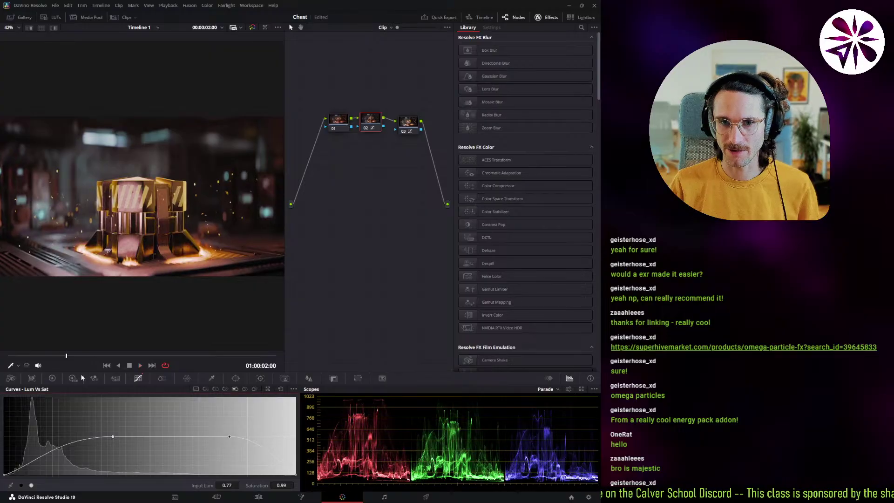
Step: Add a serial node after node 01, place it below that node and apply the Resolve FX Deflicker effect to it
{"action": "left_click", "coordinate": [340, 129]}
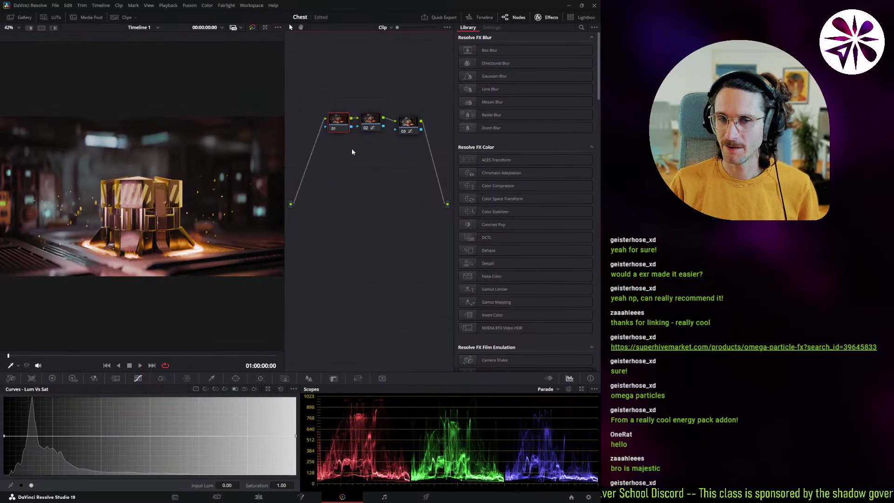
{"action": "left_click_drag", "start_coordinate": [372, 145], "coordinate": [348, 155]}
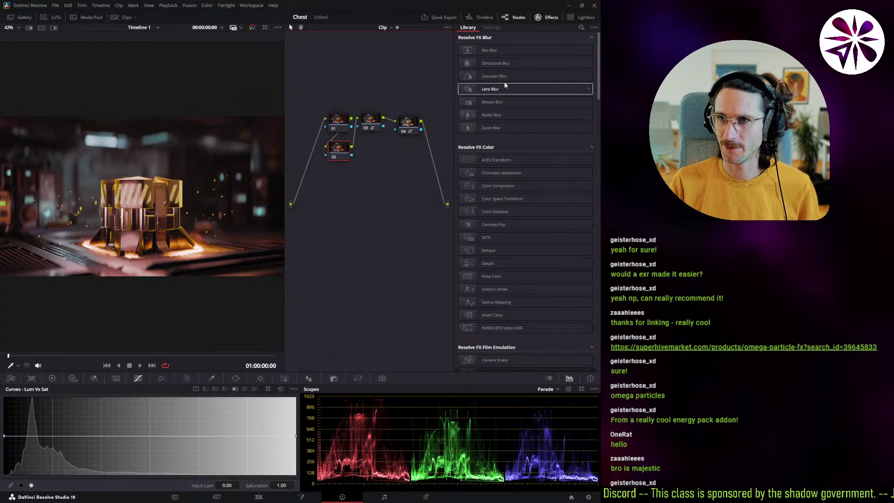
{"action": "left_click", "coordinate": [581, 27]}
{"action": "type", "text": "def"}
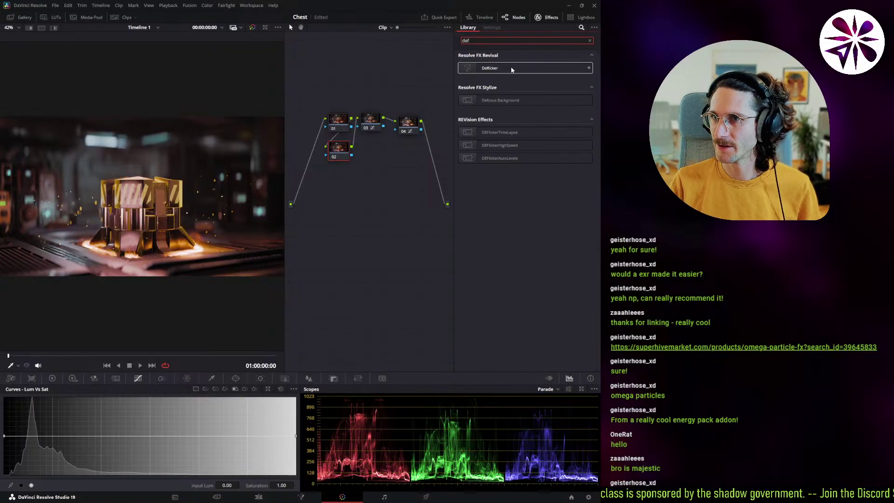
{"action": "left_click_drag", "start_coordinate": [508, 66], "coordinate": [340, 151]}
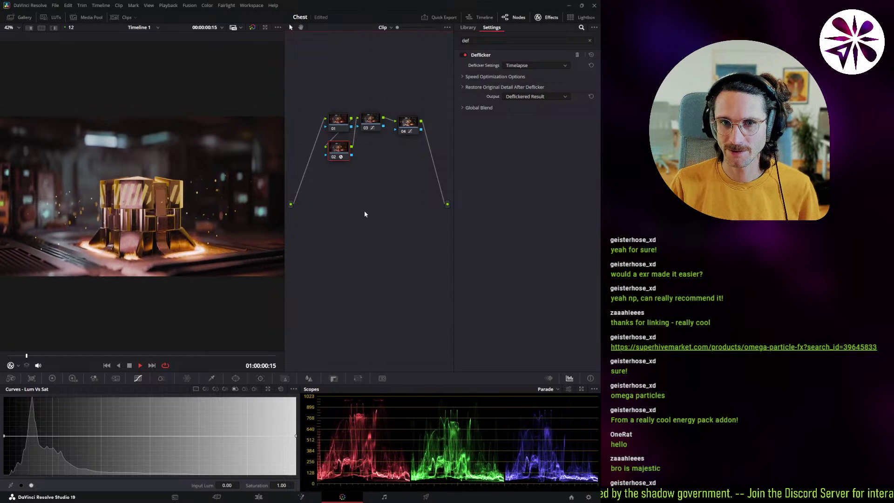
Step: Try the Fluoro Light deflicker setting during playback and switch the effect to Advanced Controls
{"action": "key", "text": "space"}
{"action": "left_click", "coordinate": [531, 66]}
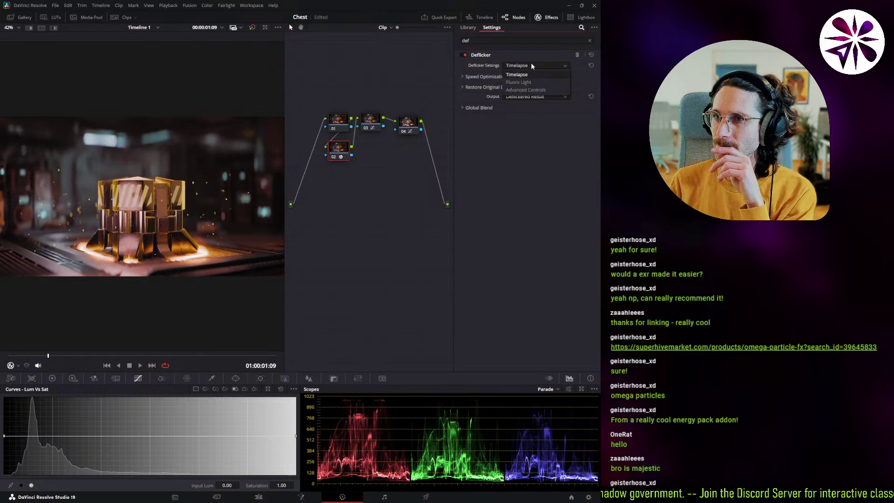
{"action": "left_click", "coordinate": [535, 82]}
{"action": "key", "text": "space"}
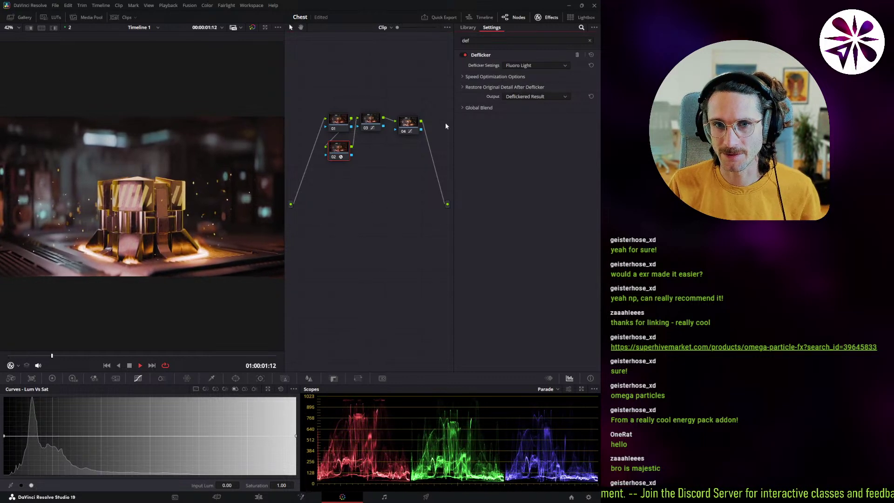
{"action": "left_click", "coordinate": [532, 67]}
{"action": "left_click", "coordinate": [532, 89]}
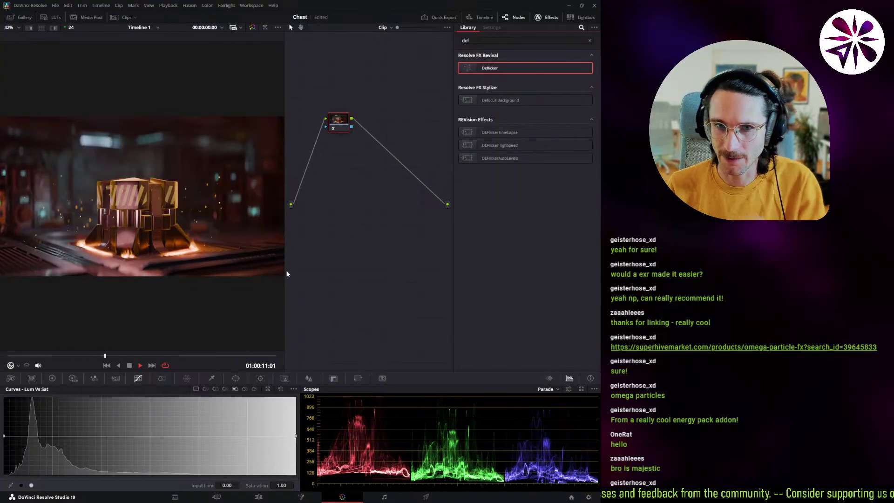
Step: Replay the deflickered clip from its start and near its end to check whether playback loops within the clip
{"action": "left_click", "coordinate": [107, 365]}
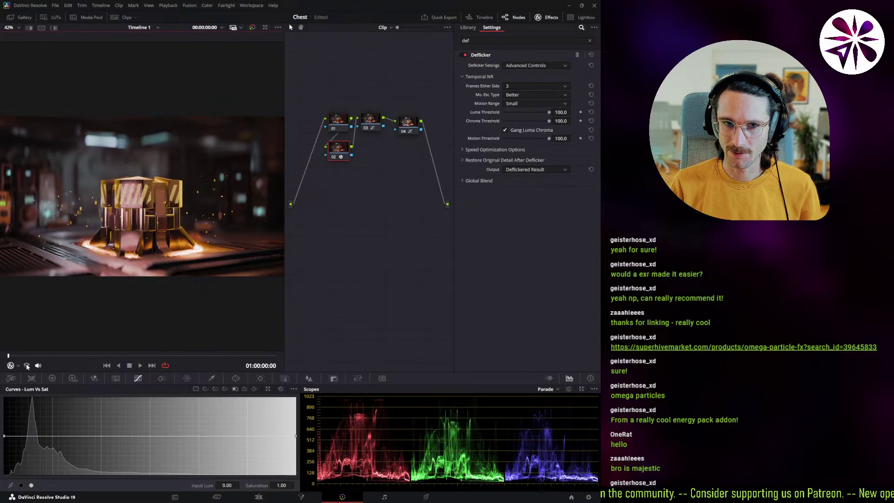
{"action": "left_click", "coordinate": [245, 356]}
{"action": "key", "text": "space"}
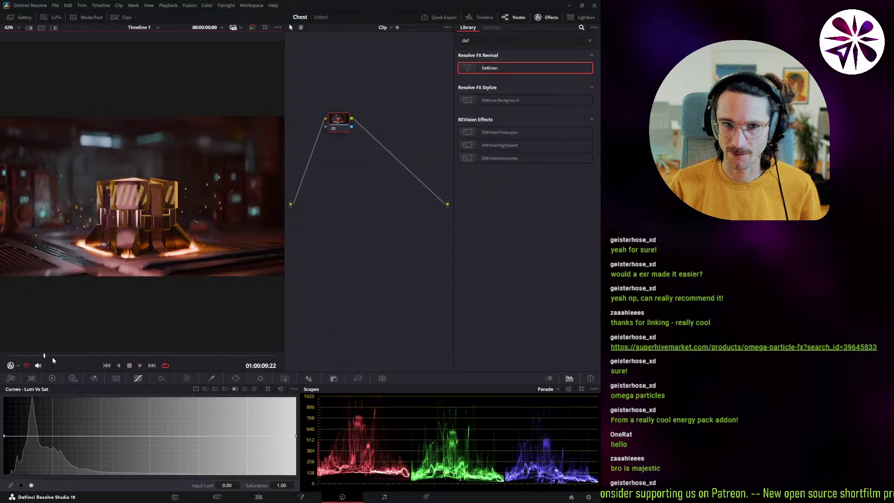
{"action": "left_click", "coordinate": [106, 365]}
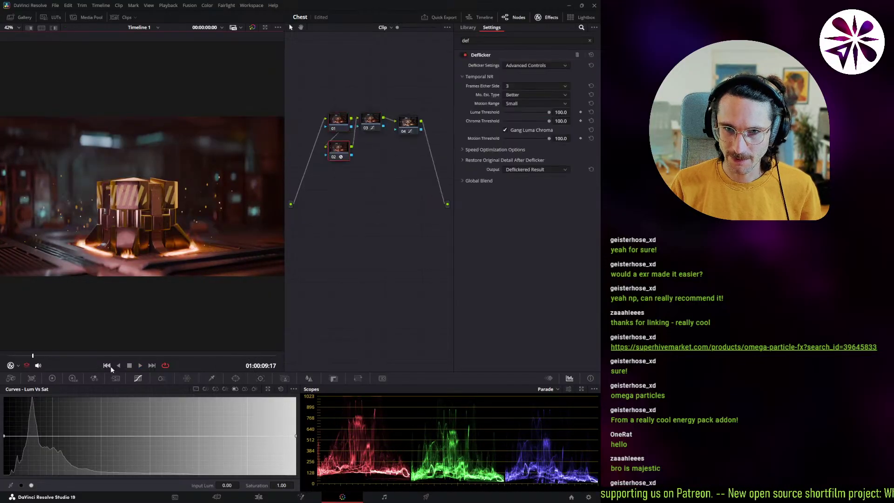
{"action": "left_click", "coordinate": [165, 365]}
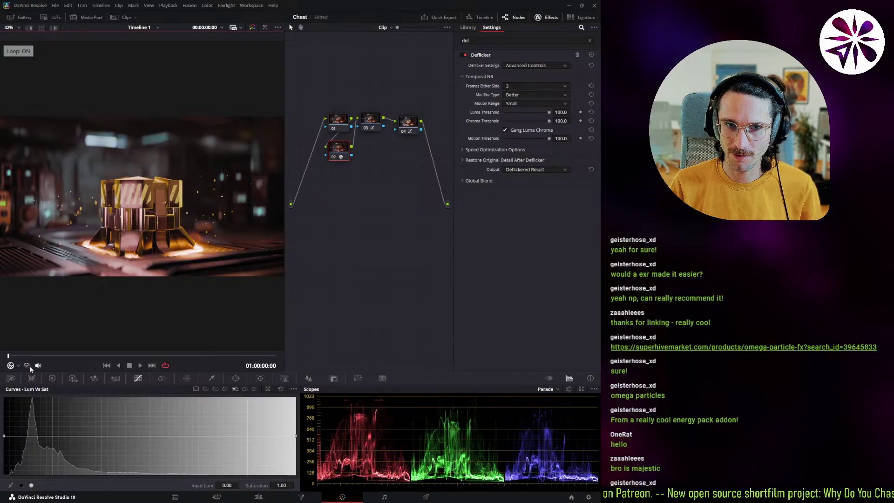
{"action": "left_click", "coordinate": [122, 17]}
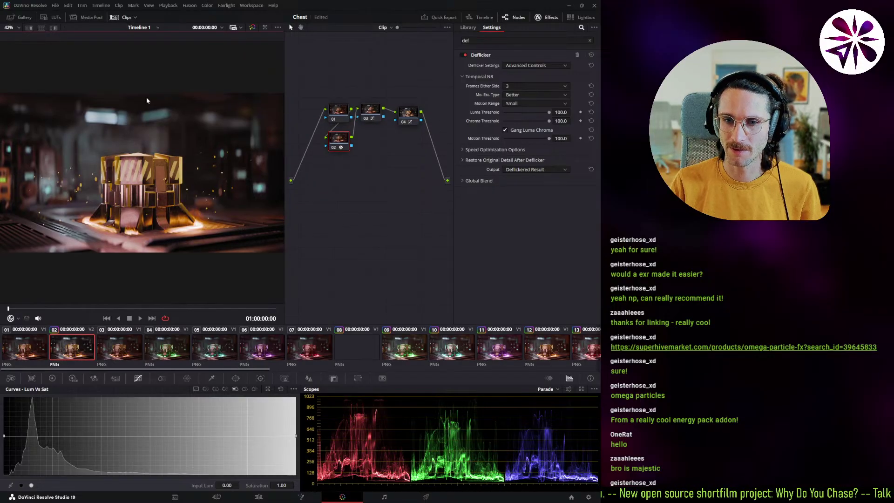
{"action": "left_click", "coordinate": [134, 17]}
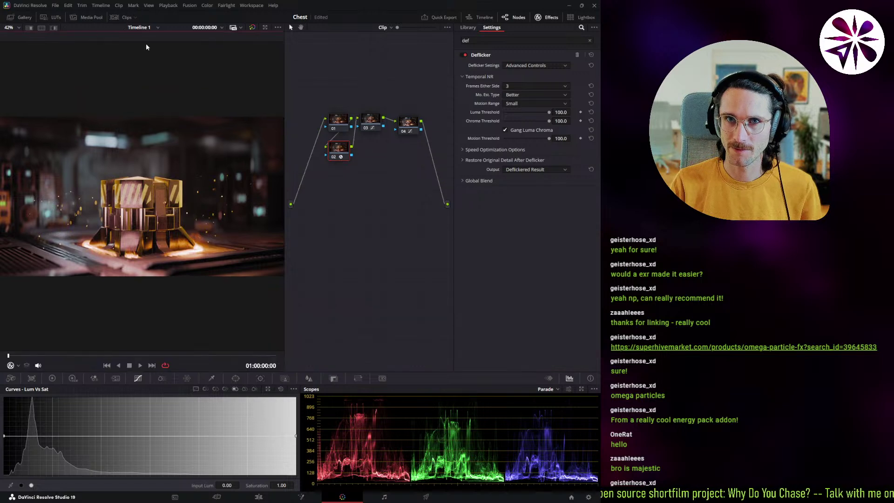
{"action": "key", "text": "space"}
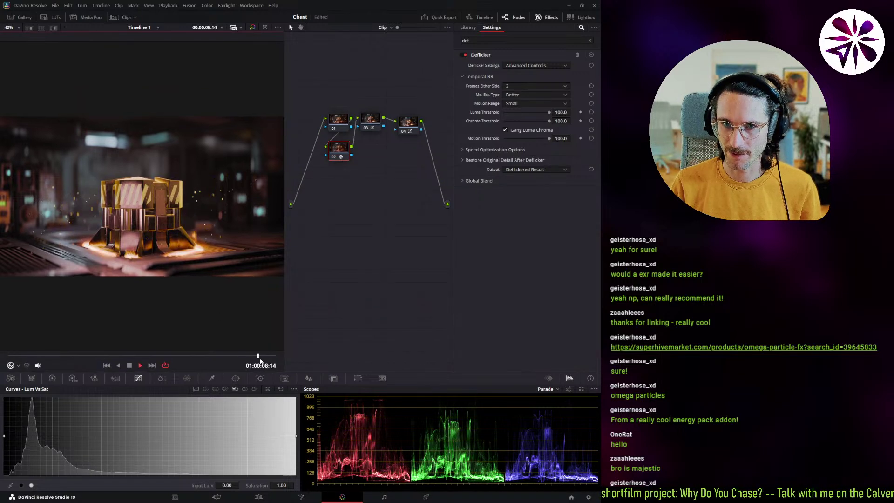
{"action": "key", "text": "Down"}
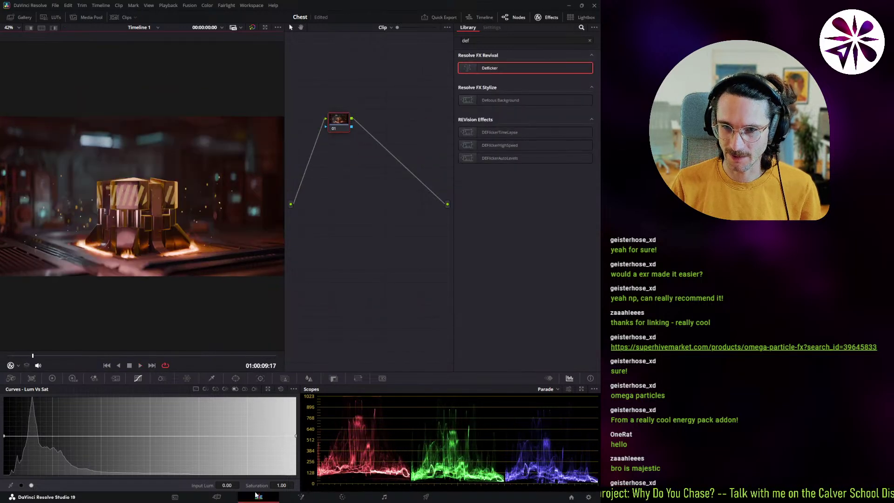
Step: On the Edit page, mark an out point at the end of the Video 2 clip and enable loop playback
{"action": "left_click", "coordinate": [258, 497]}
{"action": "left_click", "coordinate": [136, 401]}
{"action": "left_click_drag", "start_coordinate": [137, 410], "coordinate": [149, 417]}
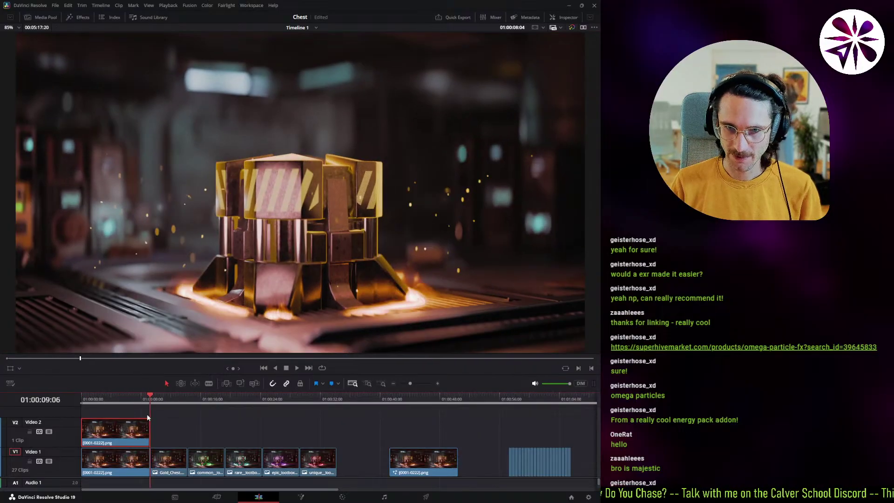
{"action": "key", "text": "Left"}
{"action": "key", "text": "o"}
{"action": "key", "text": "Home"}
{"action": "left_click", "coordinate": [322, 368]}
{"action": "left_click", "coordinate": [342, 497]}
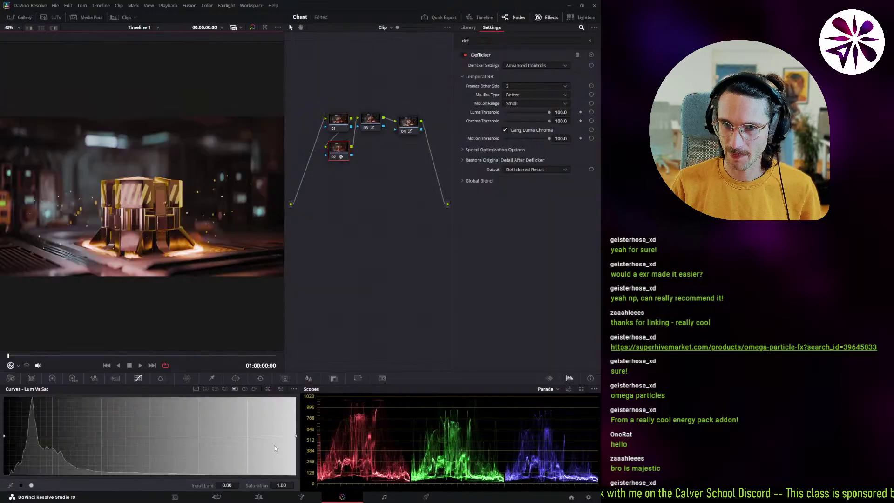
{"action": "key", "text": "space"}
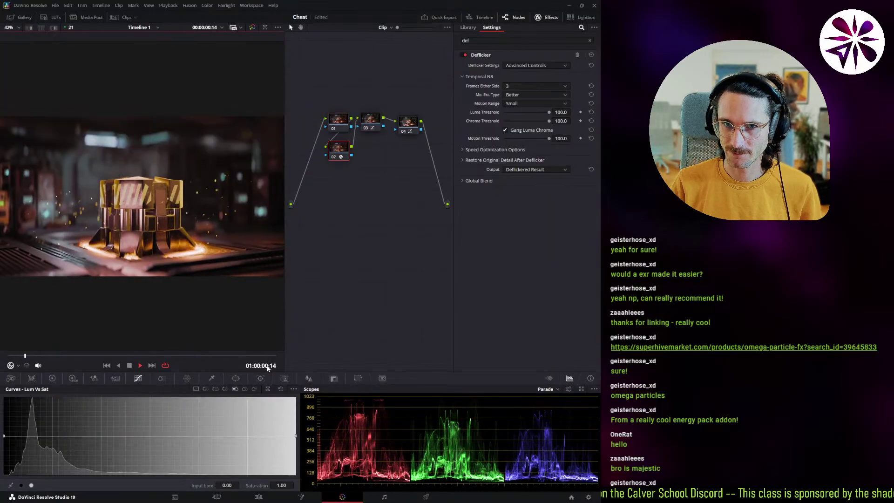
Step: Move the timeline's out point one frame earlier to 01:00:09:05 and play the looped clip on the Color page
{"action": "left_click", "coordinate": [258, 497]}
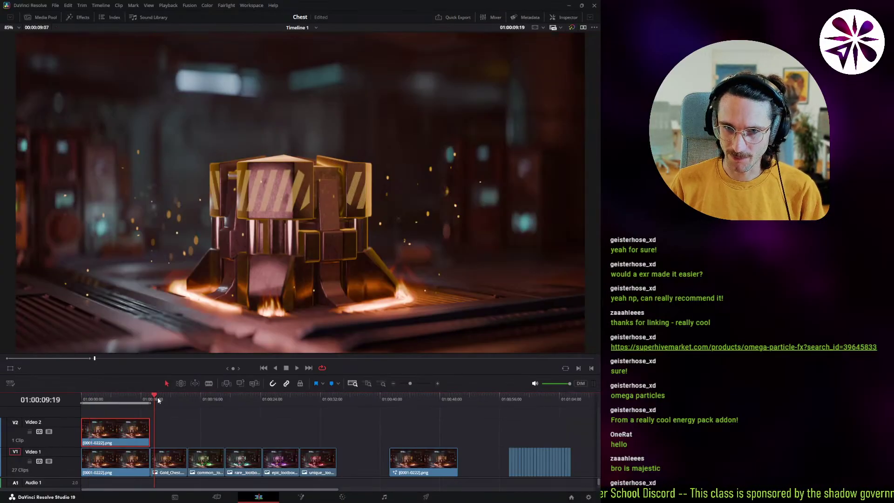
{"action": "key", "text": "Left"}
{"action": "key", "text": "Left"}
{"action": "key", "text": "Left"}
{"action": "key", "text": "Left"}
{"action": "key", "text": "Left"}
{"action": "key", "text": "Left"}
{"action": "key", "text": "Left"}
{"action": "key", "text": "Left"}
{"action": "key", "text": "Left"}
{"action": "key", "text": "Left"}
{"action": "key", "text": "Left"}
{"action": "key", "text": "Left"}
{"action": "key", "text": "Left"}
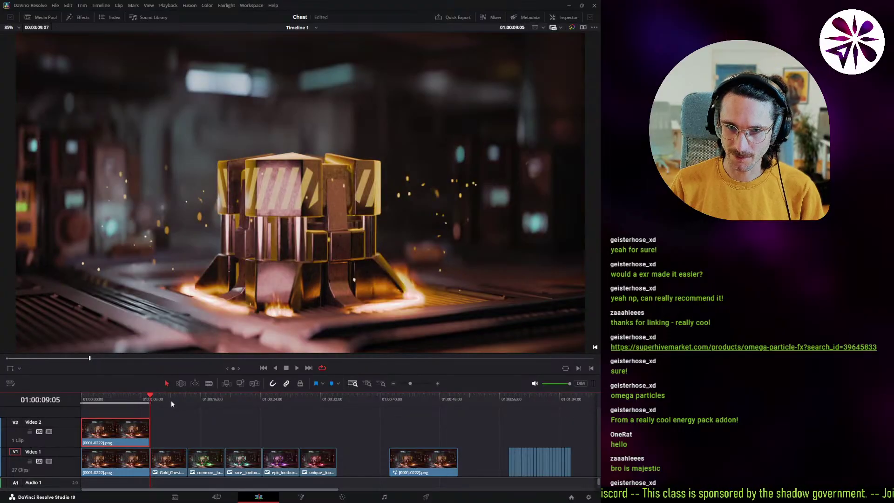
{"action": "left_click", "coordinate": [125, 400]}
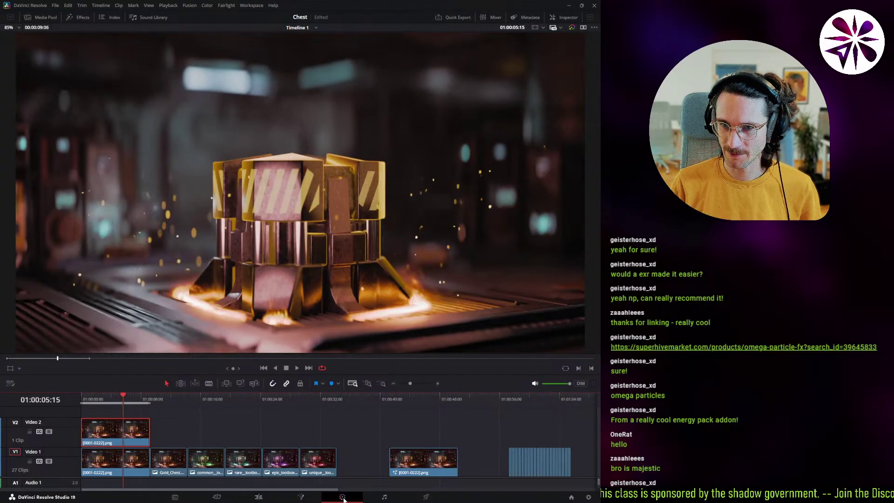
{"action": "left_click", "coordinate": [342, 497]}
{"action": "key", "text": "space"}
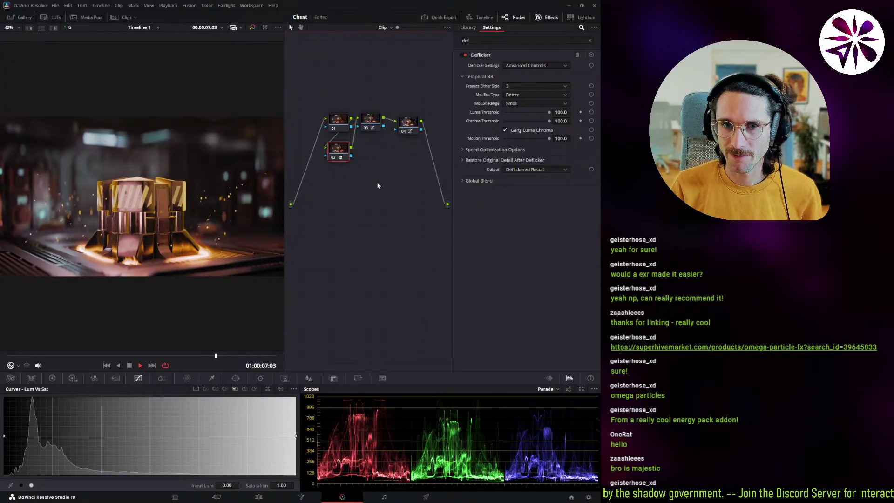
Step: Toggle the Deflicker node 02 off and on during looped playback to compare the flickering
{"action": "left_click_drag", "start_coordinate": [548, 120], "coordinate": [568, 125]}
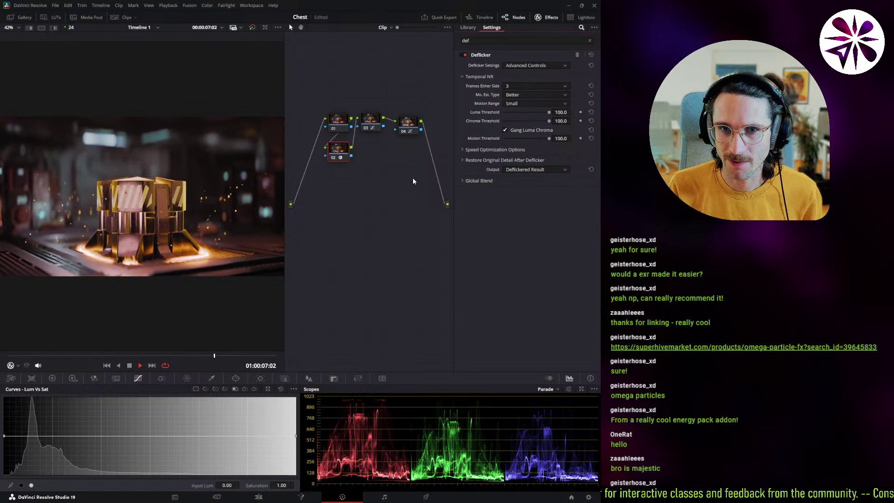
{"action": "key", "text": "ctrl+d"}
{"action": "key", "text": "ctrl+d"}
{"action": "key", "text": "ctrl+d"}
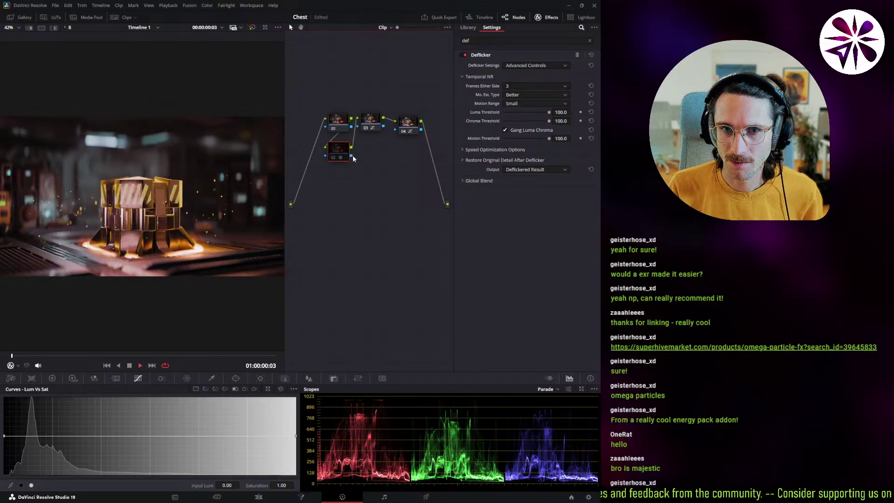
{"action": "key", "text": "space"}
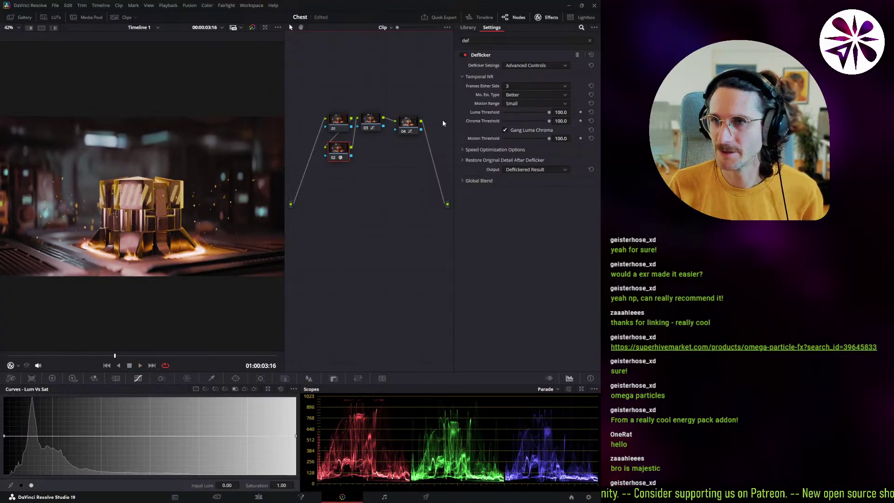
Step: Try the Large motion range for Deflicker during playback and return it to Small
{"action": "left_click", "coordinate": [525, 103]}
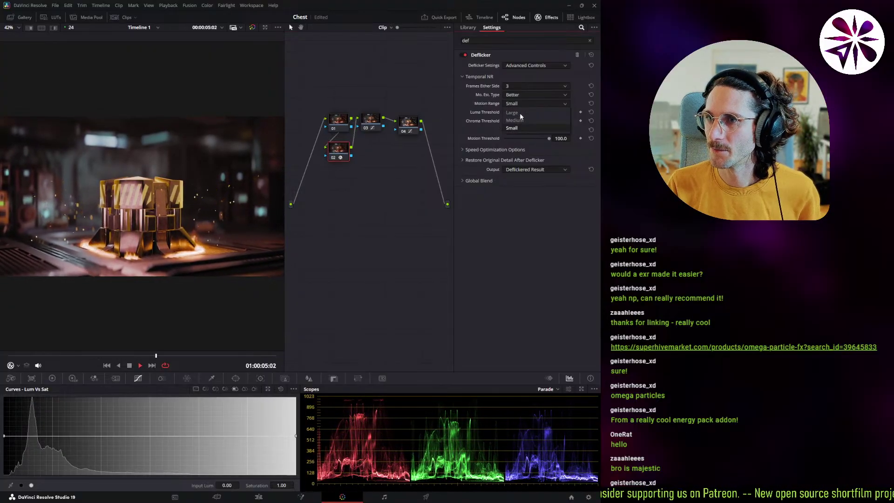
{"action": "left_click", "coordinate": [521, 113]}
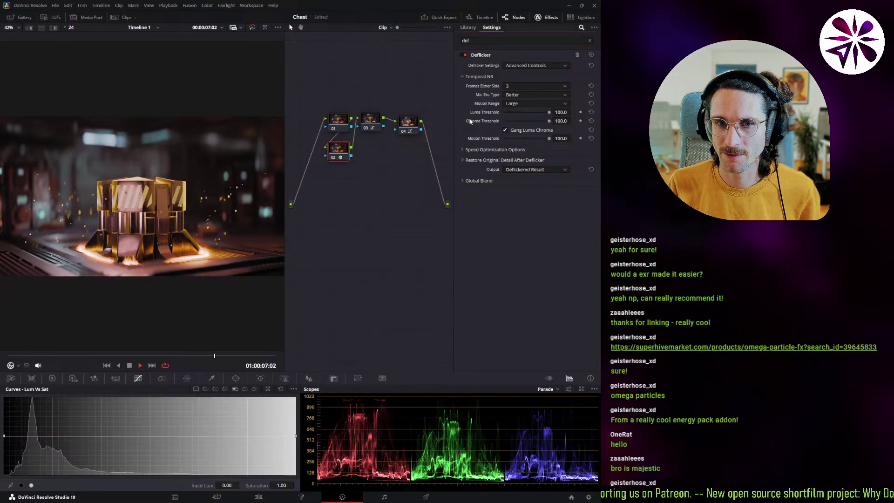
{"action": "key", "text": "space"}
{"action": "left_click", "coordinate": [520, 104]}
{"action": "left_click", "coordinate": [506, 130]}
Step: Expand Deflicker's speed optimization options and try the Faster motion estimation type during looped playback
{"action": "left_click", "coordinate": [464, 148]}
{"action": "left_click", "coordinate": [464, 149]}
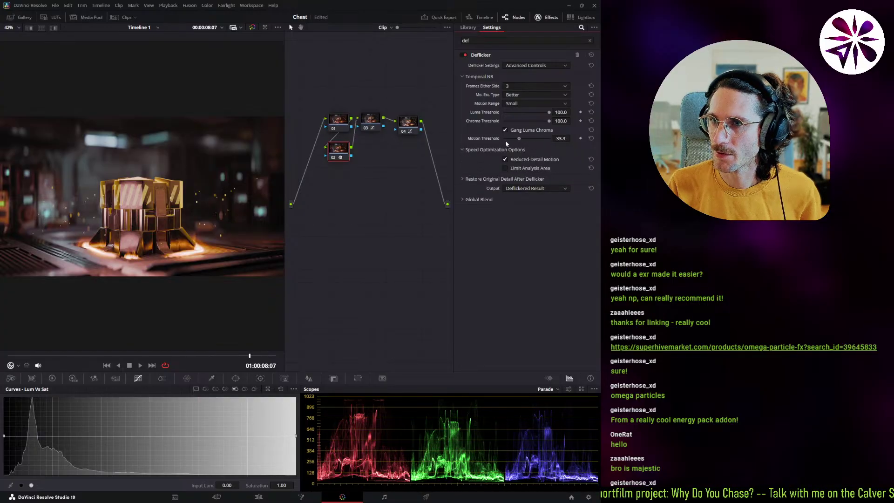
{"action": "key", "text": "space"}
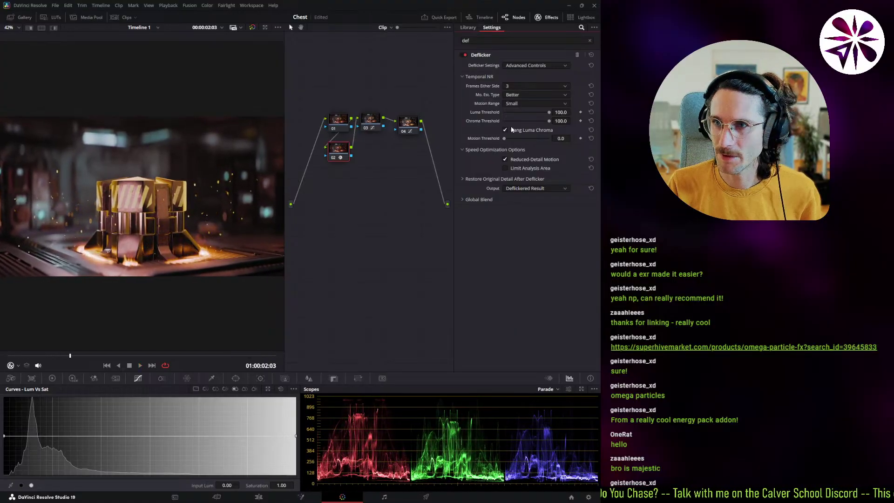
{"action": "left_click", "coordinate": [515, 94]}
{"action": "left_click", "coordinate": [524, 89]}
{"action": "key", "text": "space"}
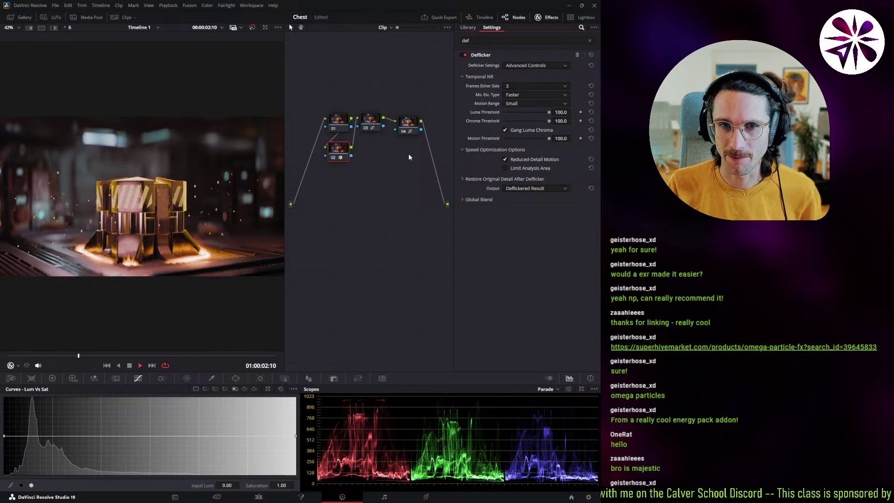
Step: Set Deflicker's motion estimation type back to Better and its frames either side to 5
{"action": "left_click", "coordinate": [511, 95]}
{"action": "left_click", "coordinate": [520, 102]}
{"action": "left_click", "coordinate": [526, 87]}
{"action": "left_click", "coordinate": [513, 124]}
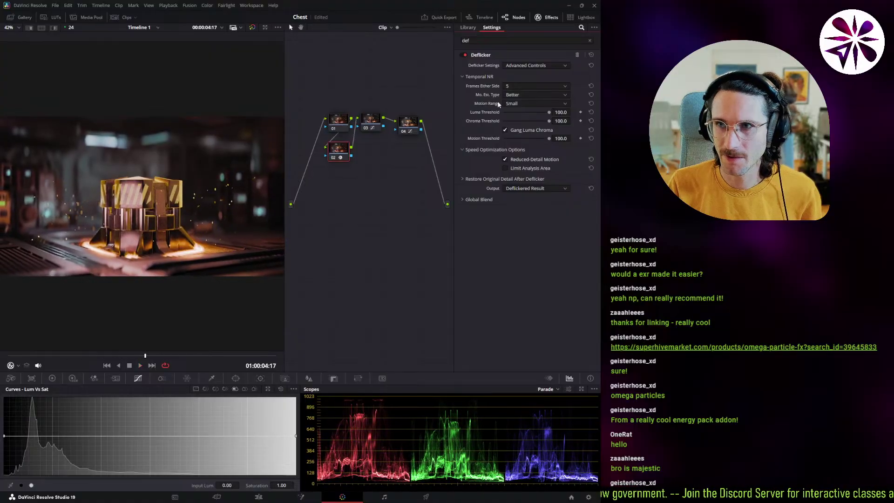
Step: Bypass the Deflicker effect and re-enable it, playing the clip in both states to compare the flickering
{"action": "left_click", "coordinate": [462, 55]}
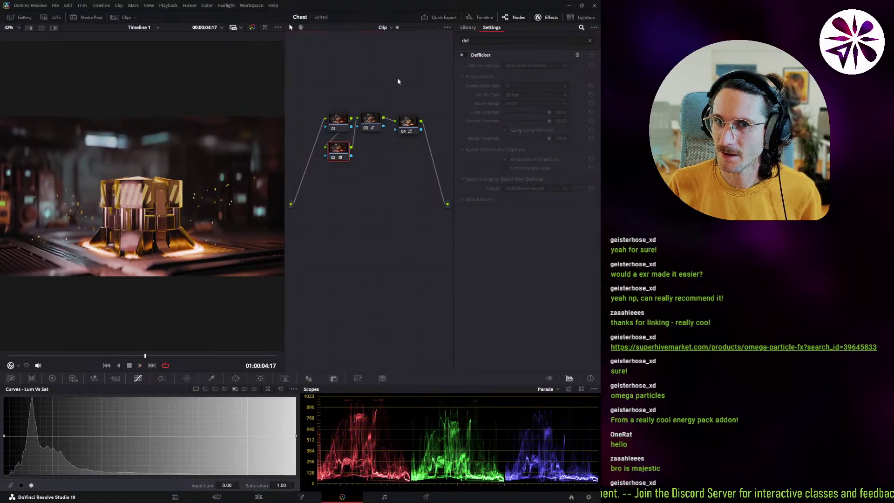
{"action": "key", "text": "space"}
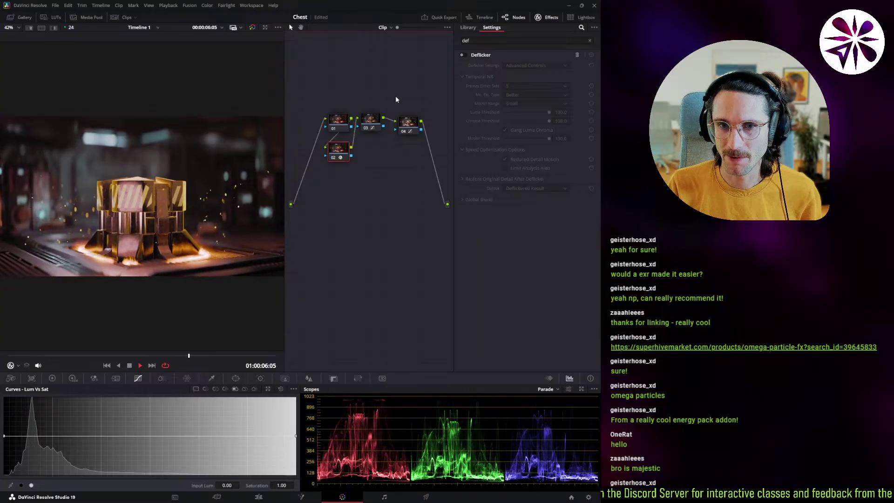
{"action": "key", "text": "space"}
{"action": "left_click", "coordinate": [465, 55]}
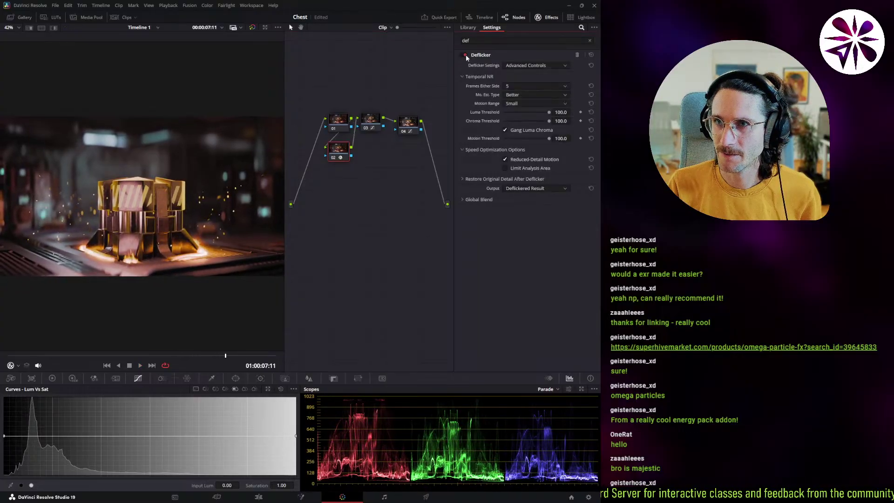
{"action": "key", "text": "space"}
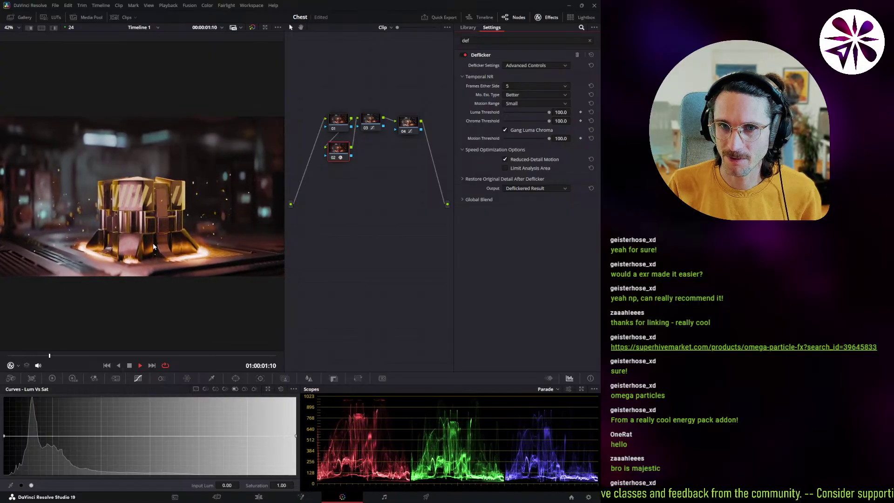
{"action": "key", "text": "space"}
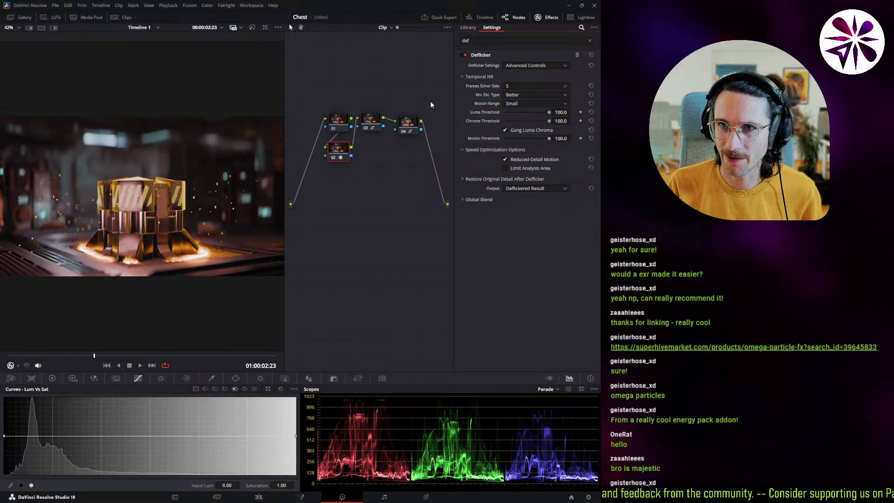
Step: Disable and re-enable the whole Deflicker node 02 during playback to check its effect again
{"action": "key", "text": "ctrl+d"}
{"action": "key", "text": "space"}
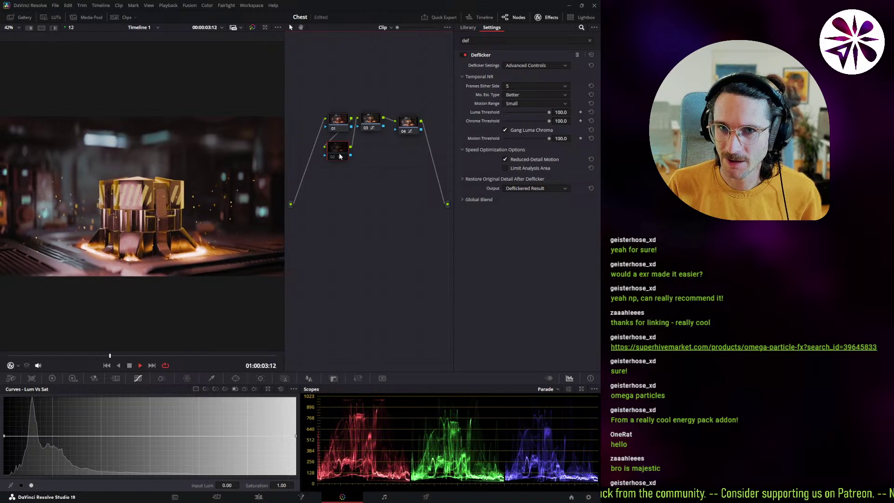
{"action": "key", "text": "ctrl+d"}
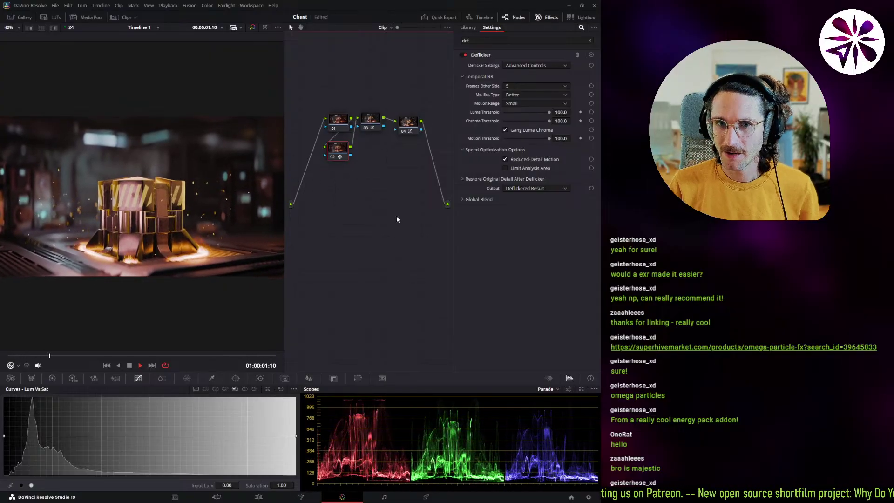
{"action": "key", "text": "space"}
Step: Add a serial node after node 04 and place it below the existing nodes, near the graph output
{"action": "left_click", "coordinate": [410, 129]}
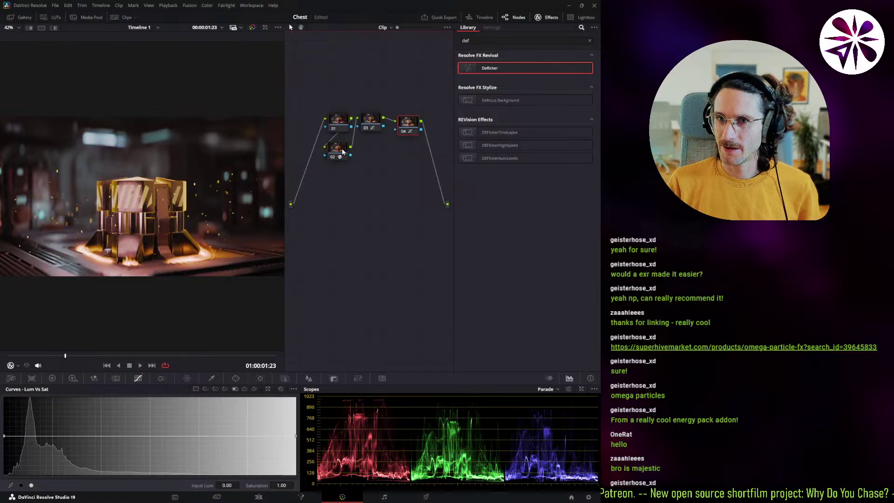
{"action": "left_click", "coordinate": [344, 151]}
{"action": "left_click", "coordinate": [374, 126]}
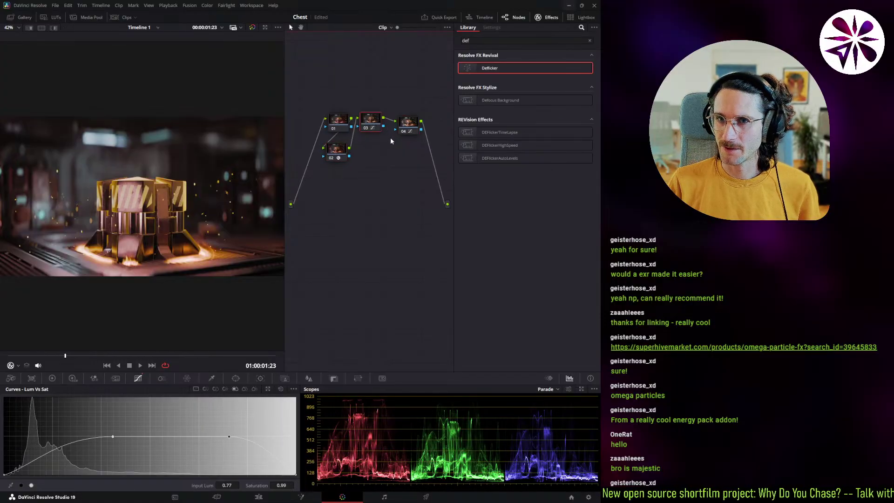
{"action": "left_click", "coordinate": [406, 130]}
{"action": "left_click_drag", "start_coordinate": [412, 133], "coordinate": [412, 125]}
{"action": "key", "text": "alt+s"}
{"action": "left_click_drag", "start_coordinate": [312, 150], "coordinate": [423, 209]}
Step: Copy node 03's Lum Vs Sat curve onto node 05, moving its shadow point darker and its highlight point to about 0.82 input luminance
{"action": "left_click", "coordinate": [372, 123]}
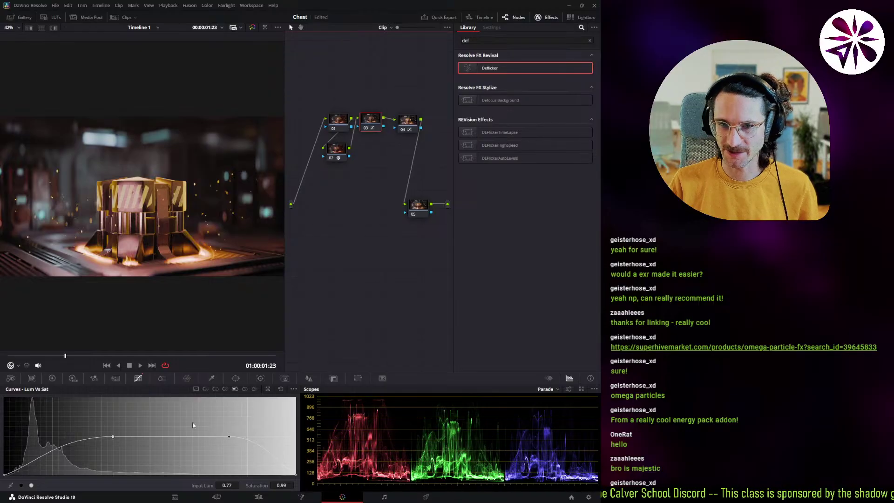
{"action": "left_click", "coordinate": [416, 202]}
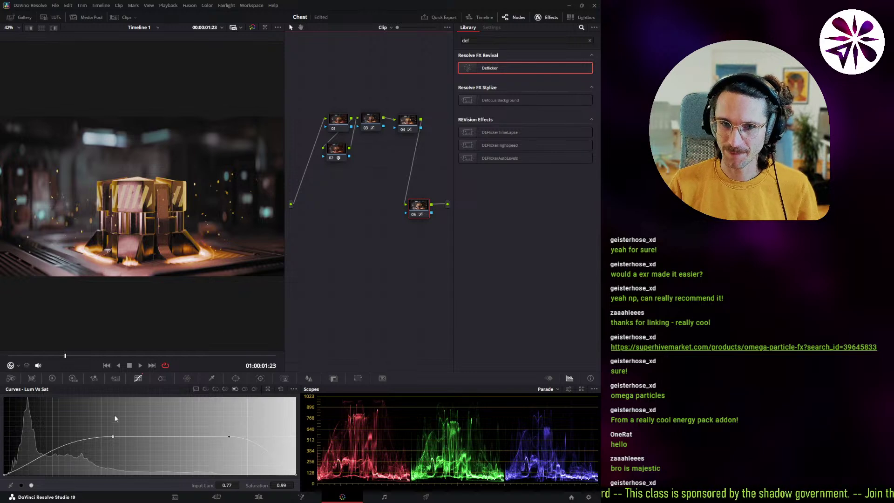
{"action": "left_click_drag", "start_coordinate": [113, 436], "coordinate": [58, 437]}
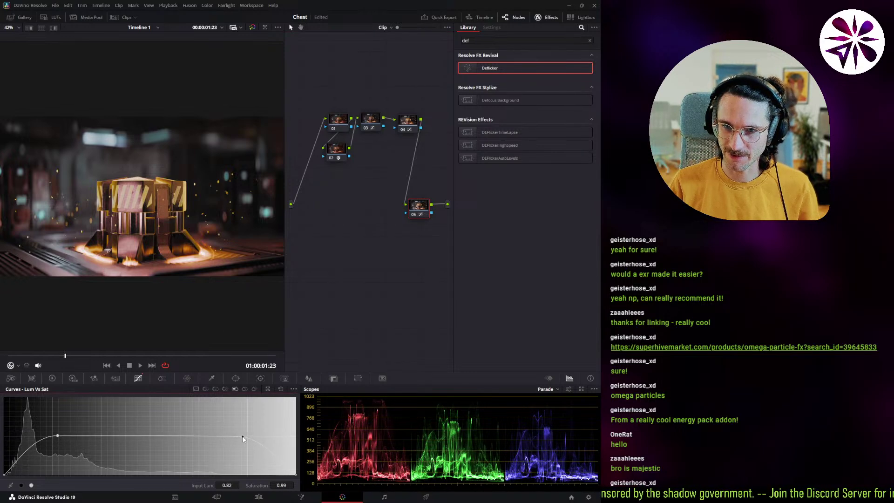
Step: Insert another serial node between node 04 and the final saturation-curve node, placing it in the lower row
{"action": "left_click_drag", "start_coordinate": [416, 214], "coordinate": [419, 218]}
{"action": "left_click", "coordinate": [411, 128]}
{"action": "key", "text": "alt+s"}
{"action": "left_click_drag", "start_coordinate": [308, 154], "coordinate": [332, 215]}
Step: Grade the new node 05 with color wheels in an enlarged viewer: RGB lift -0.03/0.01/0.02, gamma -0.01/0.00/0.03, gain 1.10/1.00/0.72
{"action": "left_click", "coordinate": [52, 378]}
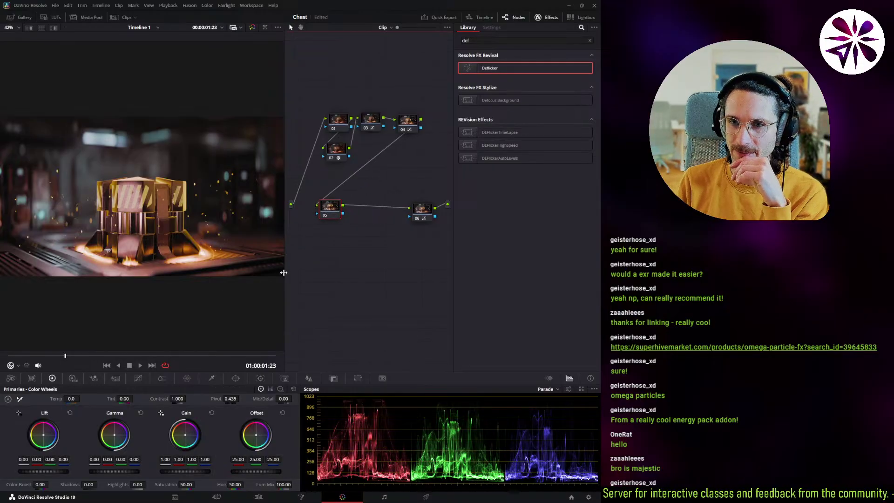
{"action": "left_click_drag", "start_coordinate": [285, 271], "coordinate": [287, 271]}
{"action": "left_click", "coordinate": [545, 18]}
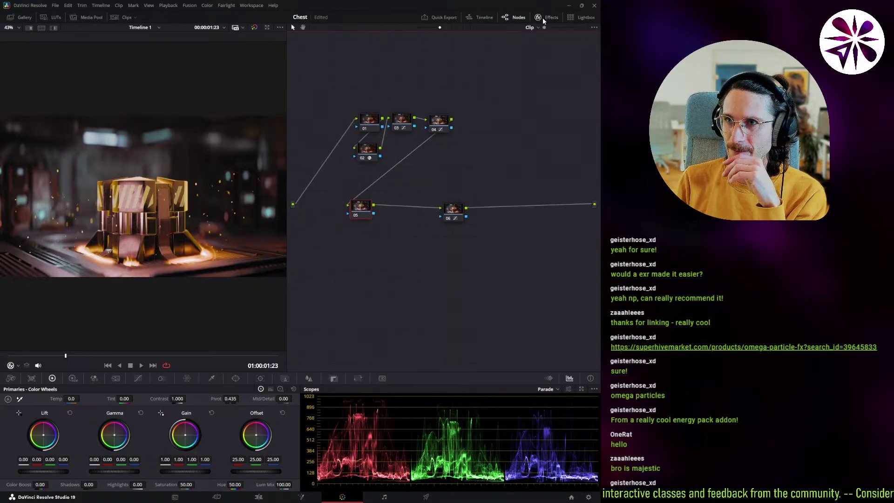
{"action": "left_click", "coordinate": [517, 18]}
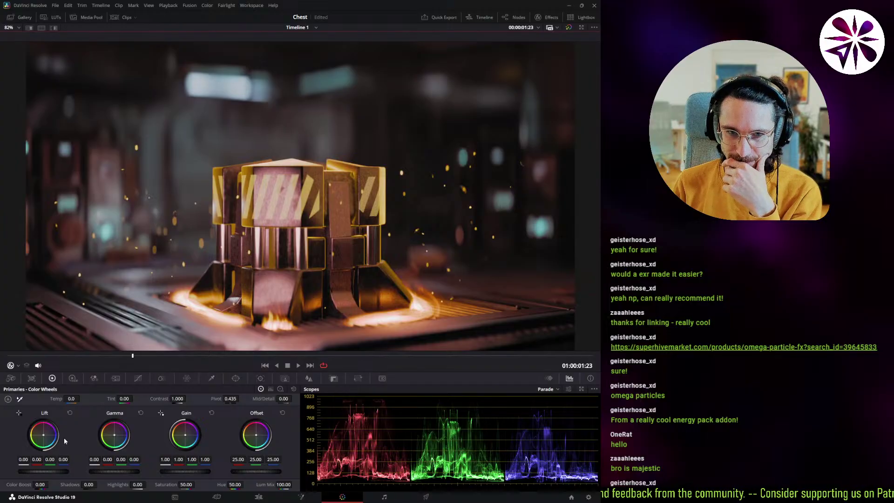
{"action": "left_click_drag", "start_coordinate": [45, 438], "coordinate": [45, 435]}
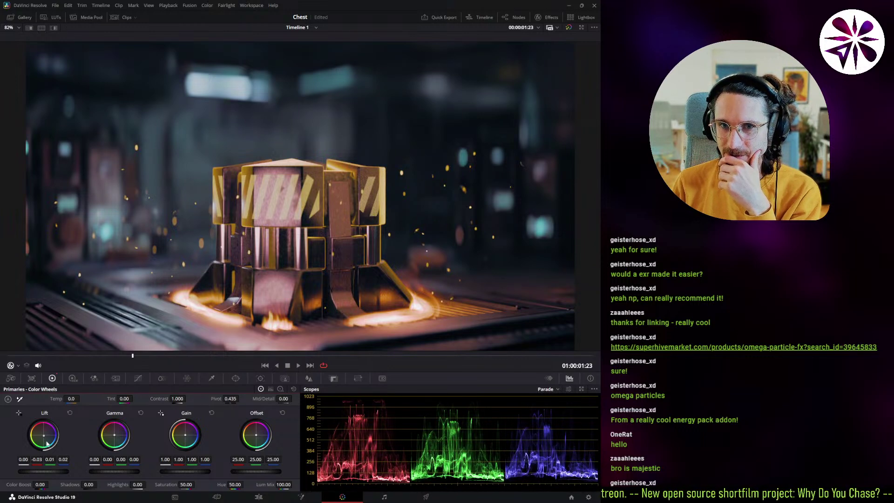
{"action": "left_click_drag", "start_coordinate": [186, 435], "coordinate": [183, 435]}
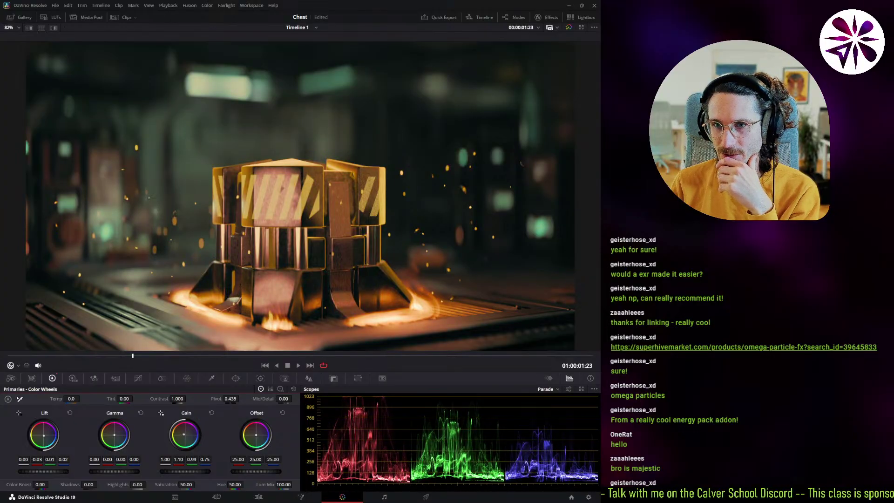
{"action": "left_click_drag", "start_coordinate": [114, 435], "coordinate": [116, 435]}
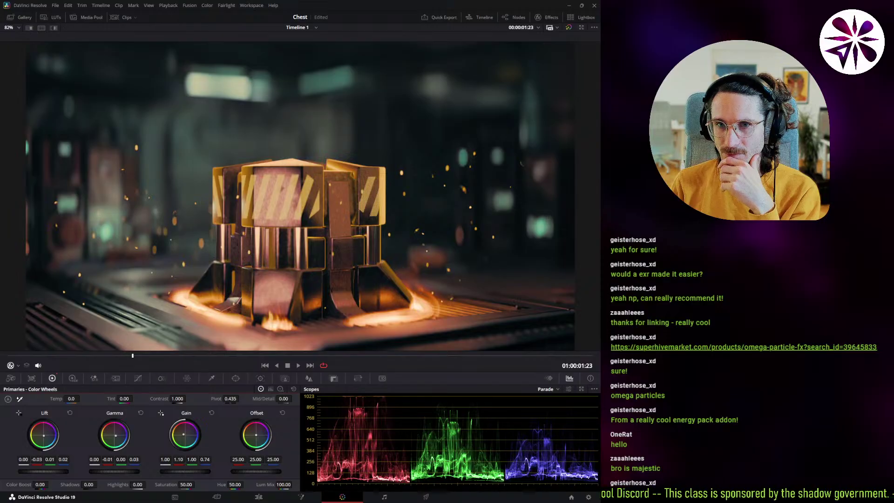
{"action": "left_click_drag", "start_coordinate": [184, 434], "coordinate": [177, 434]}
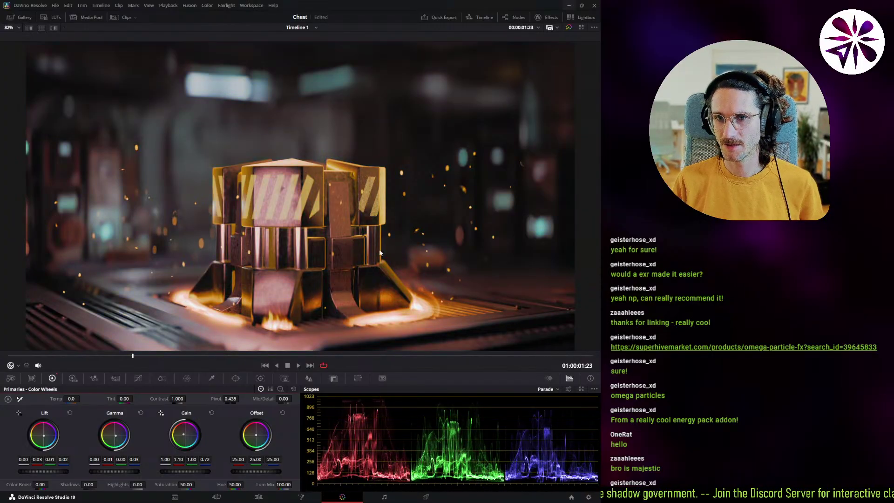
Step: Bring back the node graph and widen the viewer beside it, leaving the effects library hidden
{"action": "left_click", "coordinate": [550, 20]}
{"action": "left_click", "coordinate": [517, 18]}
{"action": "left_click", "coordinate": [539, 19]}
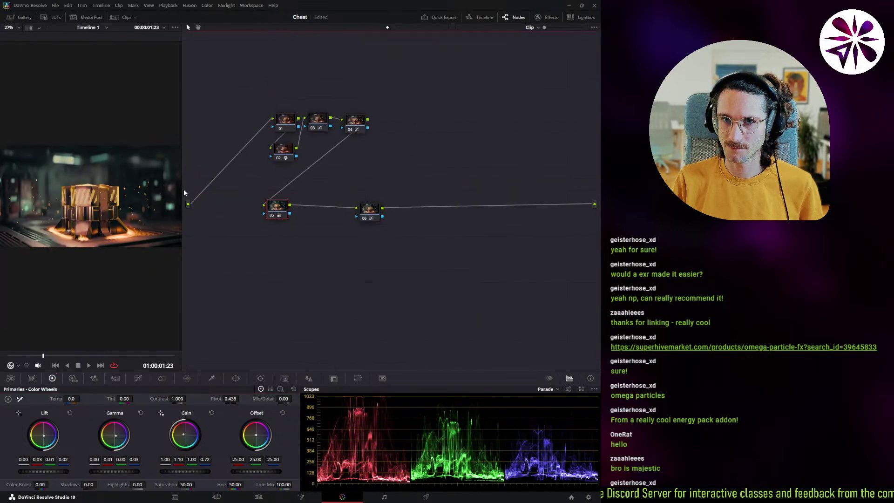
{"action": "left_click_drag", "start_coordinate": [179, 193], "coordinate": [400, 193]}
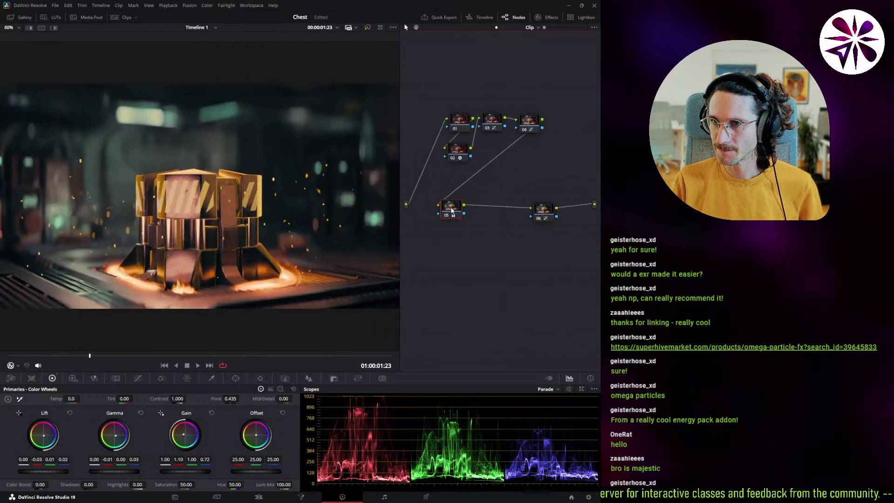
Step: Toggle node 05 off and on repeatedly, both paused and during playback, to compare the color-wheel grade
{"action": "key", "text": "ctrl+d"}
{"action": "key", "text": "ctrl+d"}
{"action": "key", "text": "ctrl+d"}
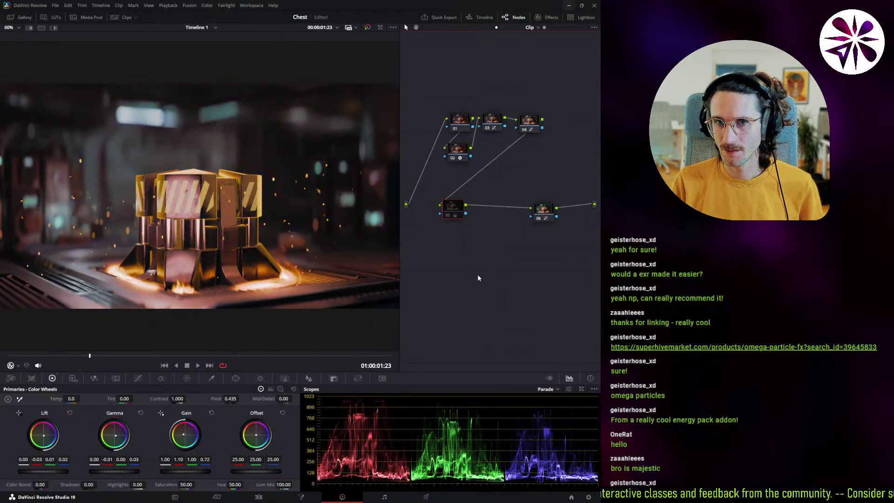
{"action": "key", "text": "ctrl+d"}
{"action": "key", "text": "ctrl+d"}
{"action": "key", "text": "ctrl+d"}
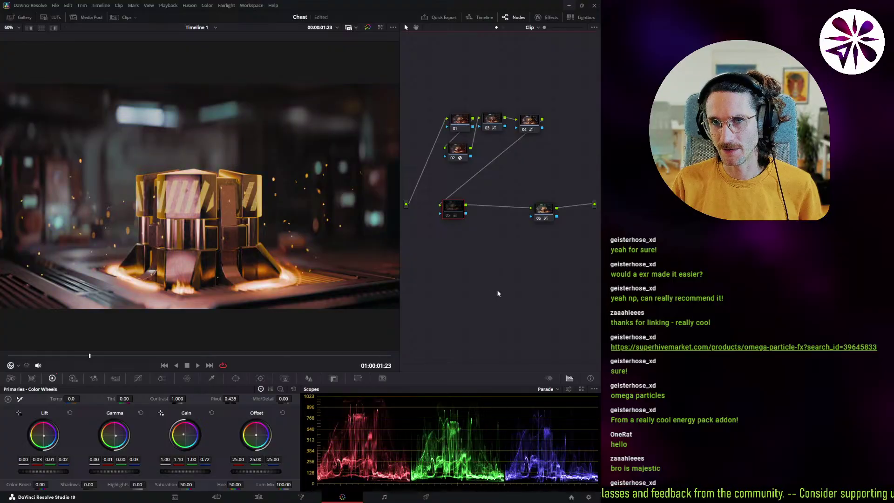
{"action": "key", "text": "space"}
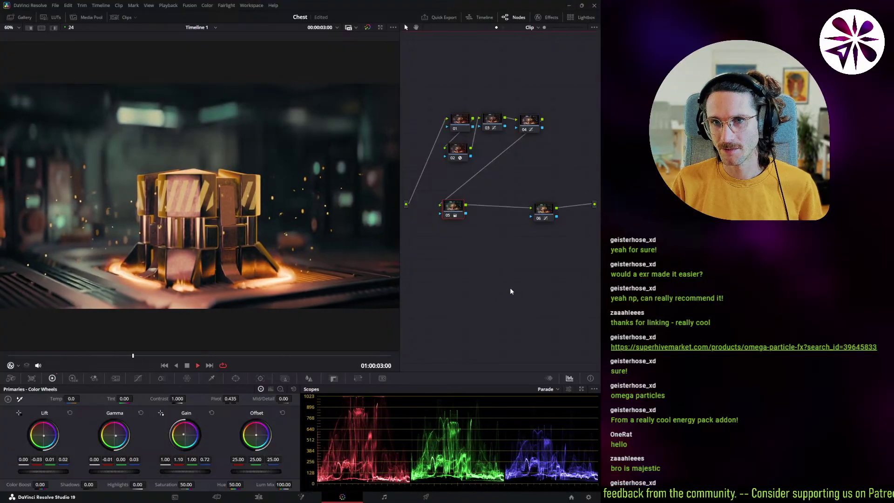
{"action": "key", "text": "ctrl+d"}
{"action": "key", "text": "ctrl+d"}
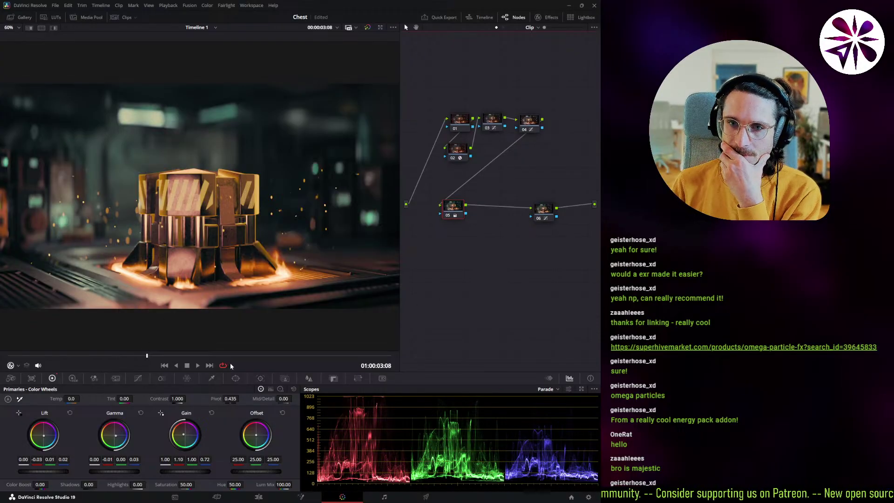
Step: Reposition node 05 slightly and reshape the shadow points of node 04's custom curve
{"action": "left_click_drag", "start_coordinate": [451, 217], "coordinate": [457, 215]}
{"action": "left_click", "coordinate": [530, 129]}
{"action": "left_click", "coordinate": [138, 378]}
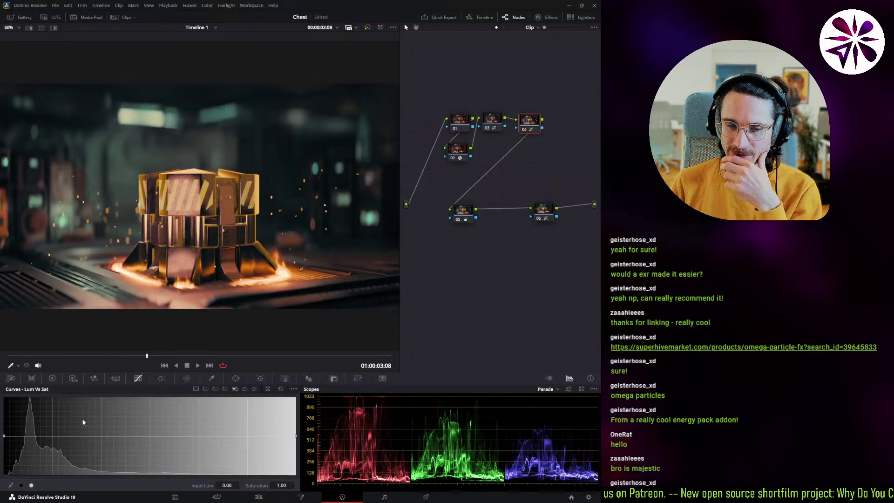
{"action": "left_click", "coordinate": [195, 390]}
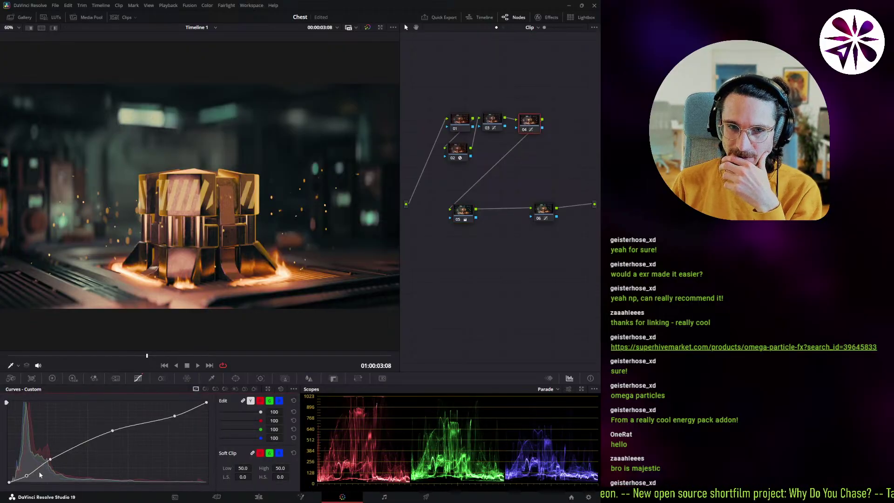
{"action": "left_click_drag", "start_coordinate": [27, 476], "coordinate": [54, 463]}
{"action": "left_click_drag", "start_coordinate": [52, 461], "coordinate": [53, 463]}
Step: Toggle node 05 off and on to compare its grade against the adjusted node 04 curve
{"action": "left_click", "coordinate": [469, 215]}
{"action": "key", "text": "ctrl+d"}
{"action": "key", "text": "ctrl+d"}
{"action": "key", "text": "ctrl+d"}
{"action": "key", "text": "ctrl+d"}
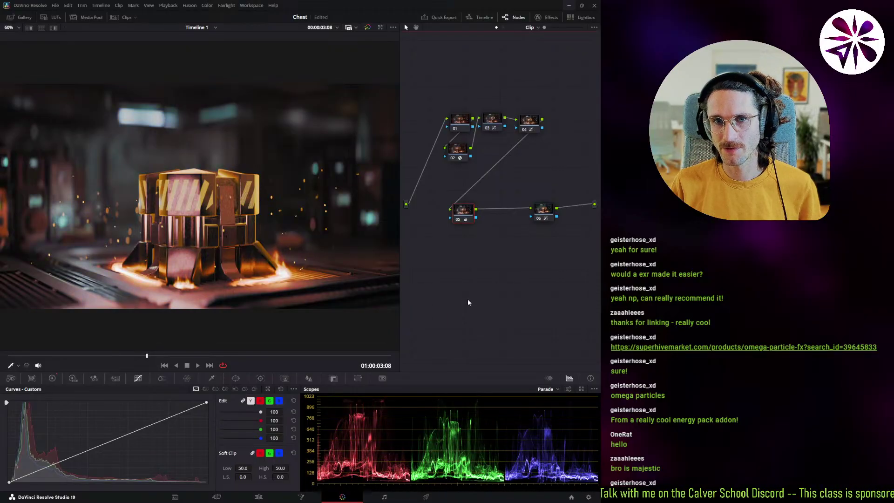
{"action": "key", "text": "ctrl+d"}
{"action": "key", "text": "ctrl+d"}
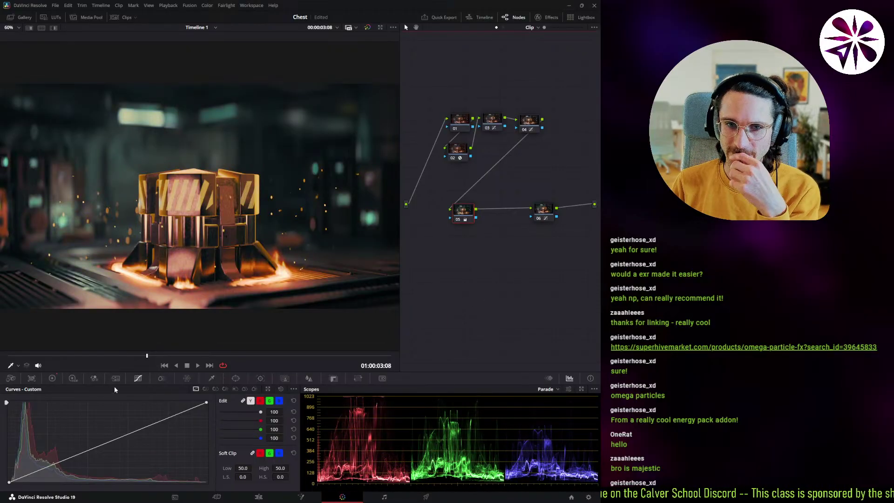
Step: Soften node 05's color-wheel grade to RGB gain 1.08/0.99/0.83 and gamma -0.01/0.00/0.02
{"action": "left_click", "coordinate": [53, 379]}
{"action": "left_click_drag", "start_coordinate": [187, 434], "coordinate": [193, 438]}
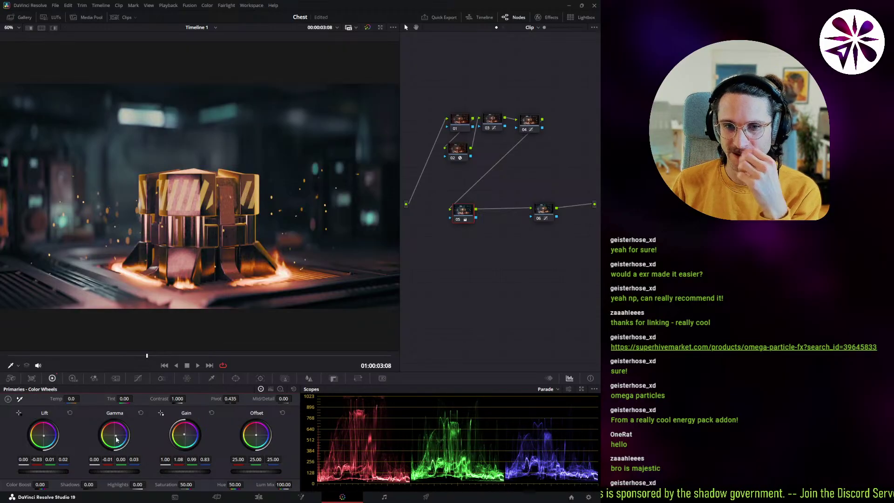
{"action": "left_click_drag", "start_coordinate": [115, 436], "coordinate": [115, 435]}
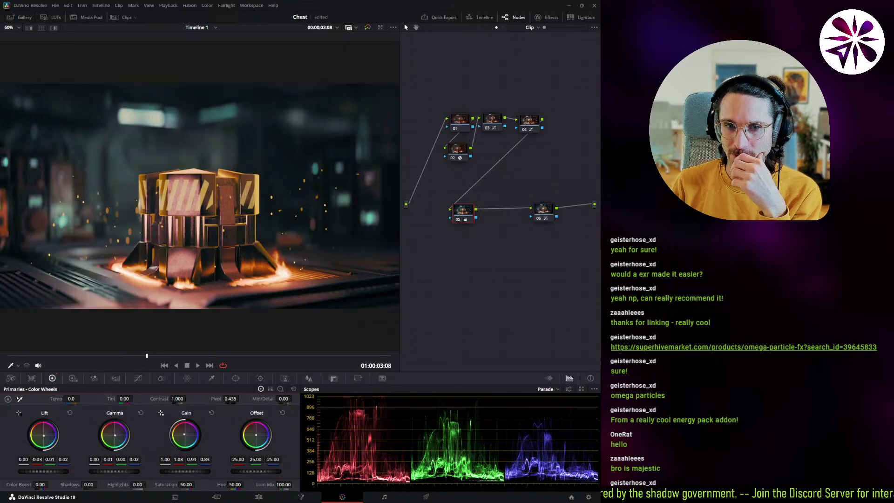
Step: Soften node 05's lift to RGB -0.02/0.01/0.01 and toggle the node off and on to compare the grade
{"action": "left_click_drag", "start_coordinate": [44, 435], "coordinate": [44, 435]}
{"action": "key", "text": "ctrl+d"}
{"action": "key", "text": "ctrl+d"}
{"action": "key", "text": "ctrl+d"}
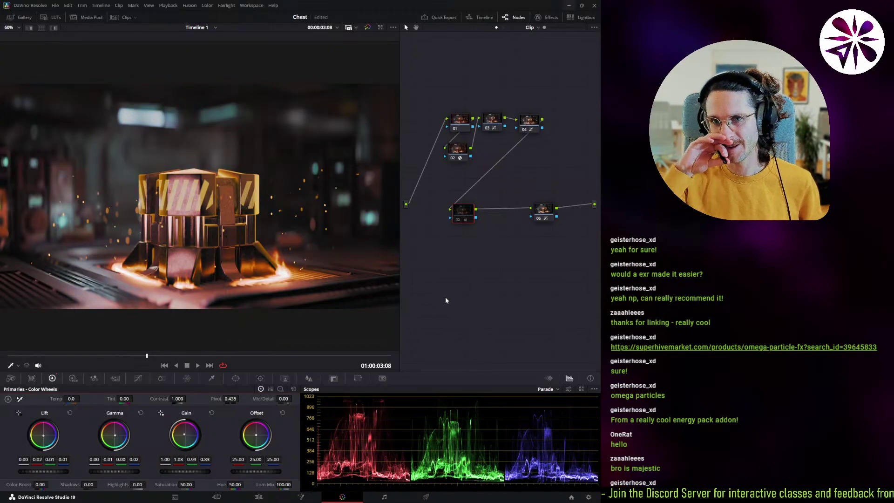
{"action": "key", "text": "ctrl+d"}
{"action": "key", "text": "ctrl+d"}
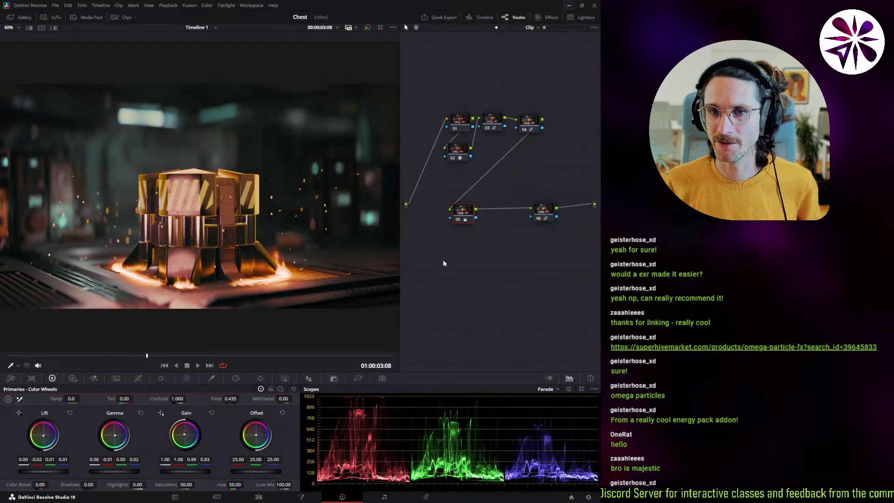
{"action": "key", "text": "ctrl+d"}
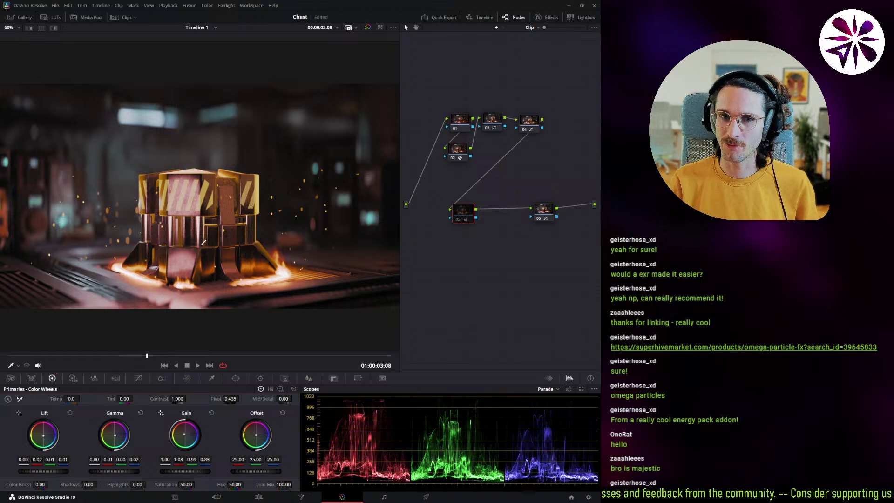
{"action": "key", "text": "ctrl+d"}
Step: Nudge node 05 slightly in the graph and keep toggling it off and on to judge its grade
{"action": "left_click_drag", "start_coordinate": [465, 215], "coordinate": [465, 212]}
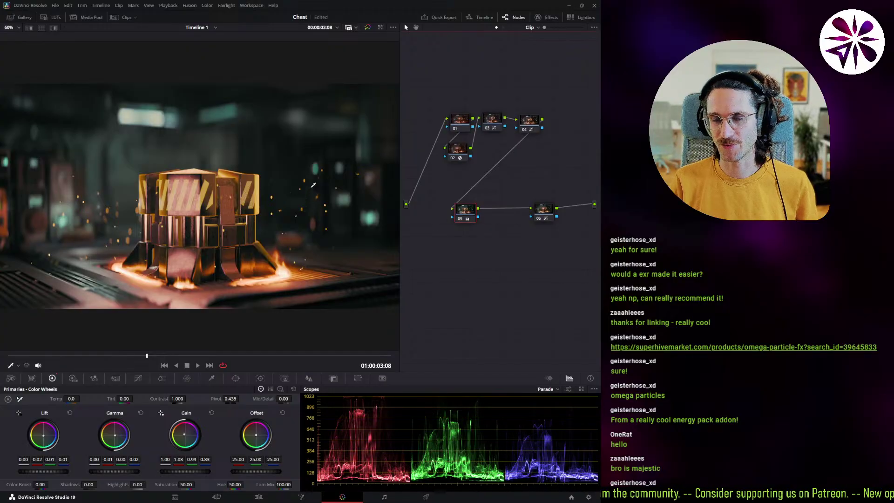
{"action": "key", "text": "ctrl+d"}
{"action": "key", "text": "ctrl+d"}
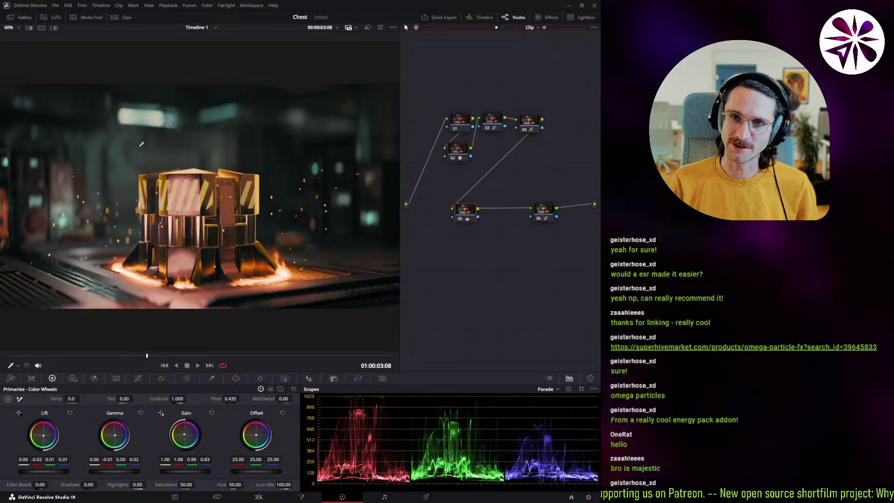
{"action": "key", "text": "ctrl+d"}
{"action": "key", "text": "ctrl+d"}
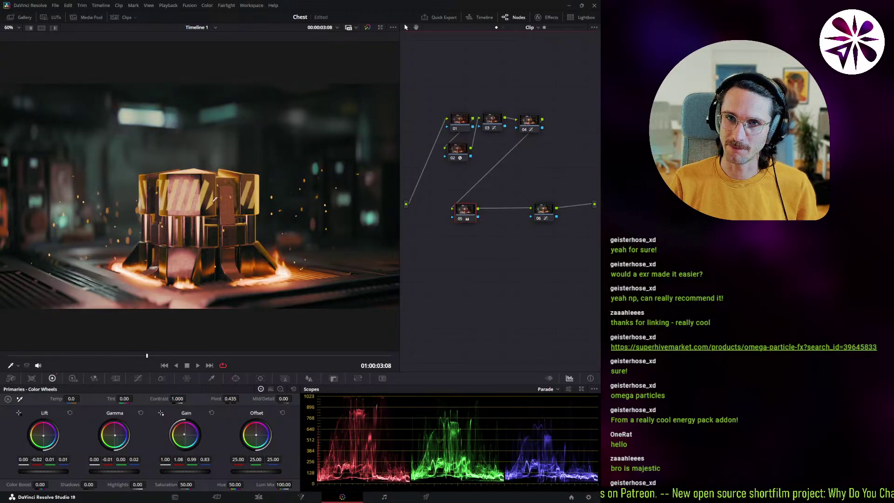
{"action": "key", "text": "ctrl+d"}
{"action": "key", "text": "ctrl+d"}
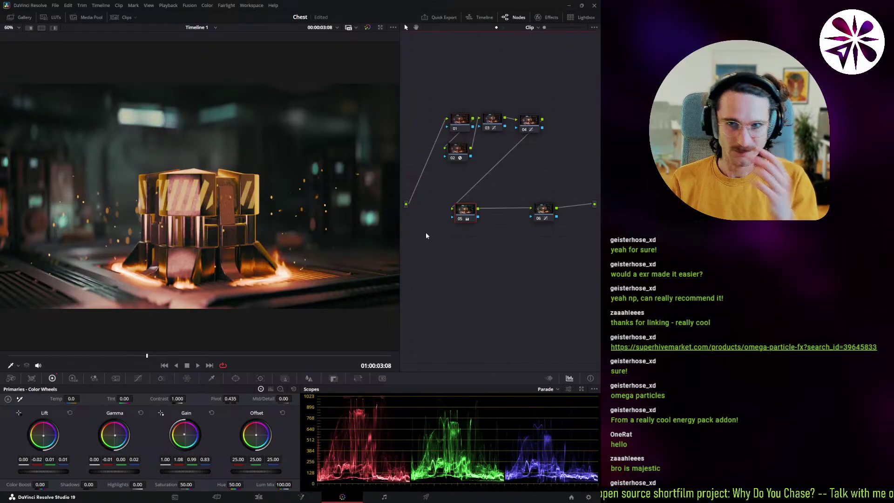
Step: Add a serial node after node 05 and isolate the chest on it with an object Magic Mask stroke at Better quality
{"action": "left_click_drag", "start_coordinate": [483, 220], "coordinate": [462, 223]}
{"action": "key", "text": "alt+s"}
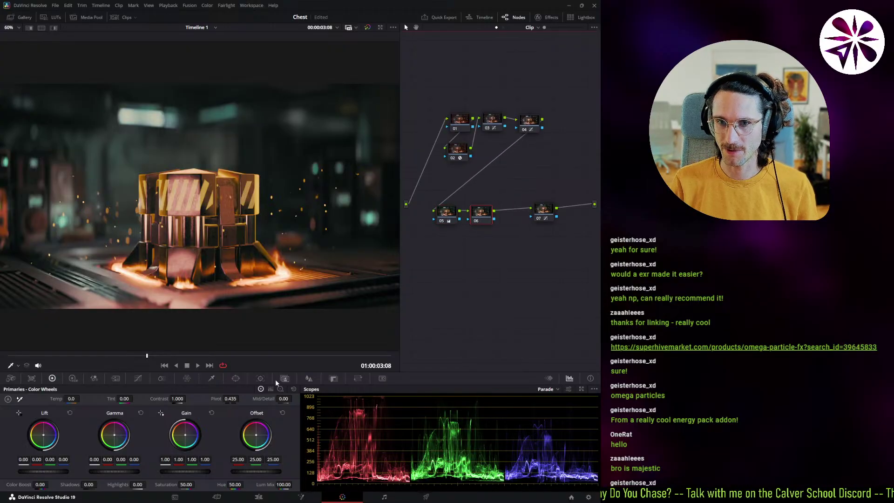
{"action": "left_click", "coordinate": [286, 378]}
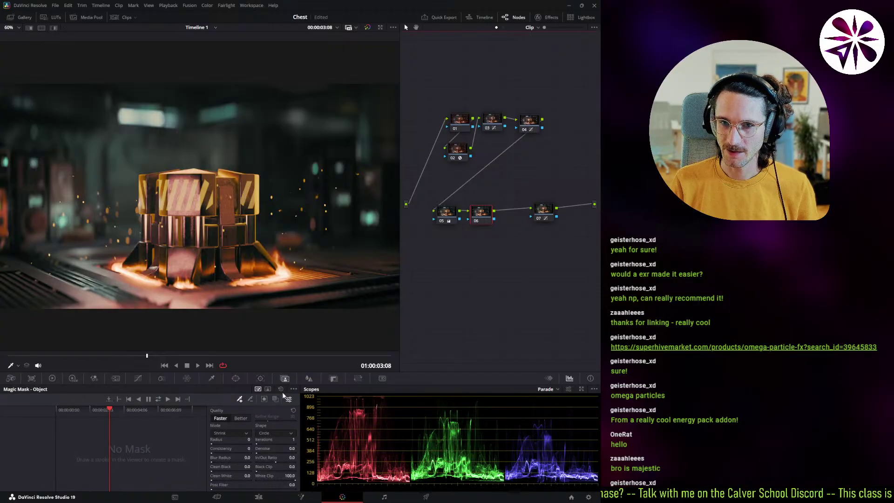
{"action": "mouse_move", "coordinate": [135, 253]}
{"action": "left_mouse_down"}
{"action": "mouse_move", "coordinate": [153, 230]}
{"action": "mouse_move", "coordinate": [151, 188]}
{"action": "mouse_move", "coordinate": [244, 191]}
{"action": "mouse_move", "coordinate": [251, 262]}
{"action": "mouse_move", "coordinate": [179, 267]}
{"action": "left_mouse_up"}
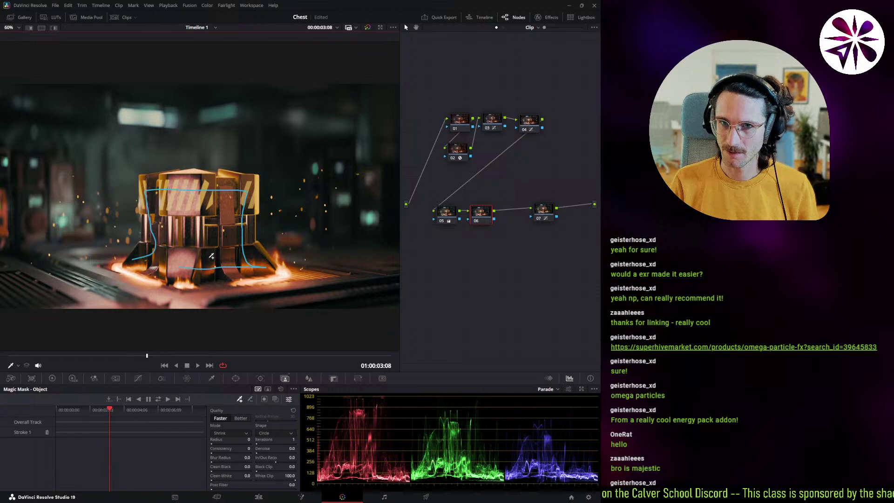
{"action": "left_click", "coordinate": [276, 399]}
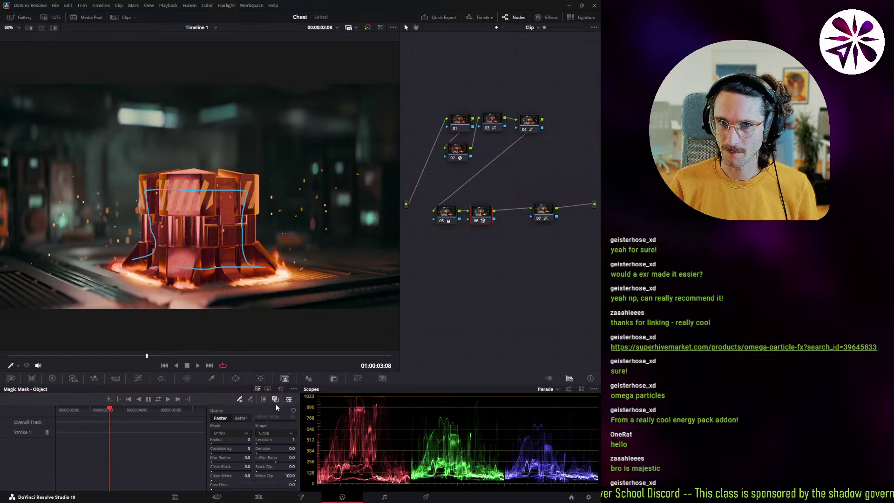
{"action": "left_click", "coordinate": [247, 418]}
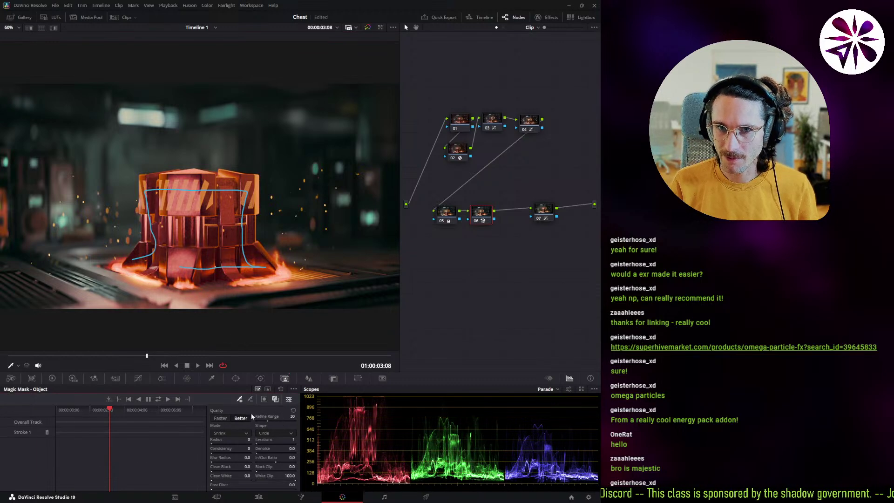
{"action": "left_click", "coordinate": [274, 400]}
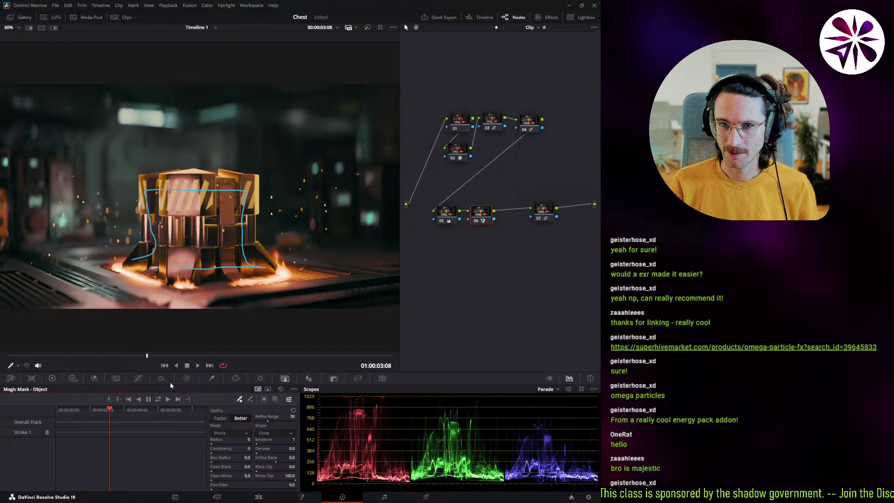
Step: Lower the masked chest's saturation on node 06 to 39 and toggle the node off and on to compare
{"action": "left_click", "coordinate": [137, 378]}
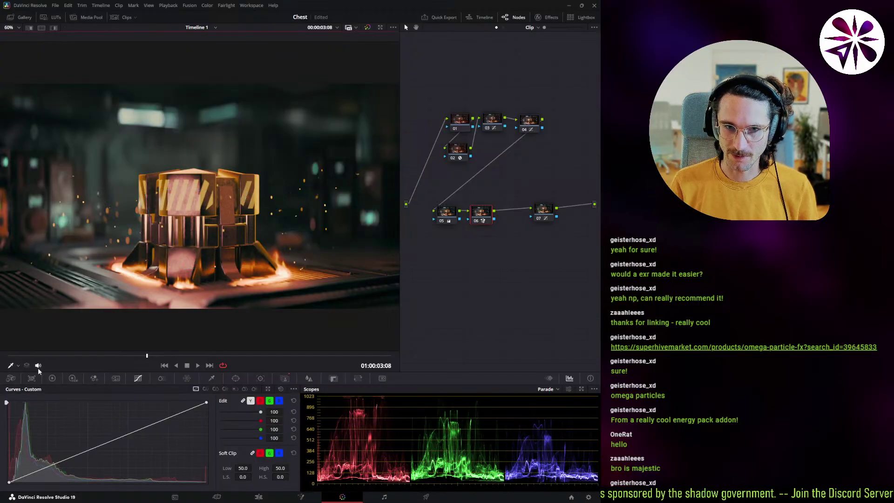
{"action": "left_click", "coordinate": [55, 378]}
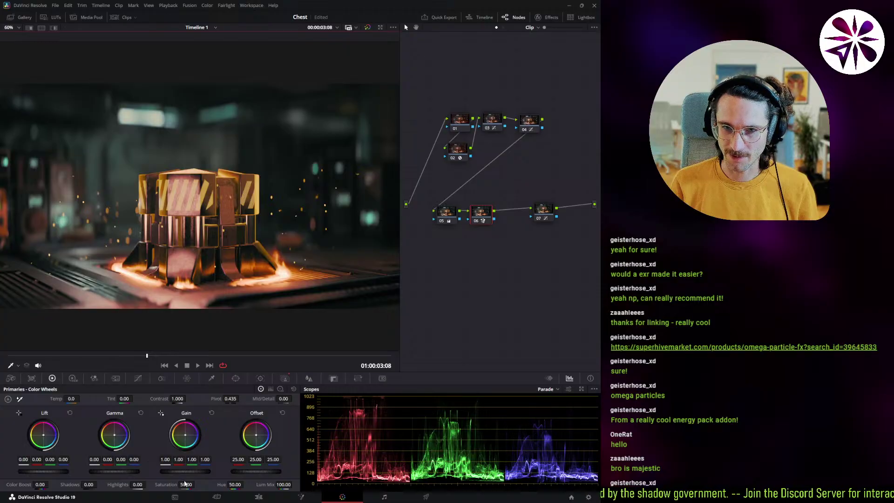
{"action": "left_click_drag", "start_coordinate": [165, 484], "coordinate": [144, 484]}
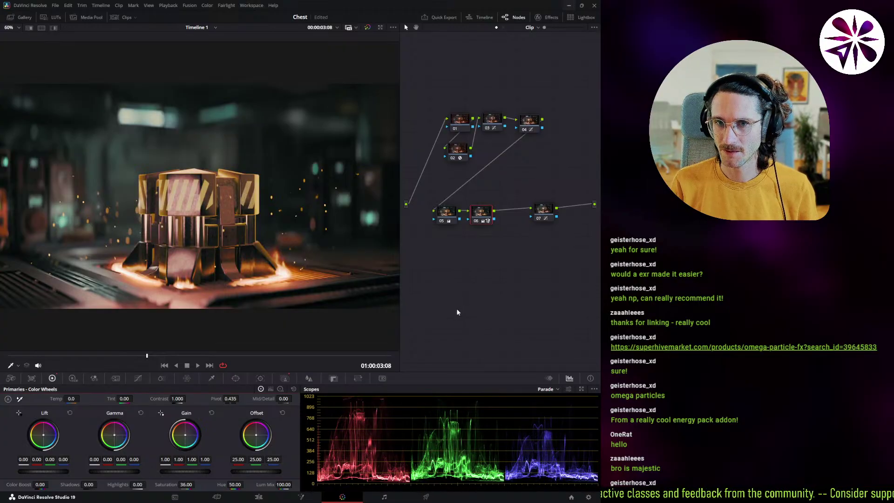
{"action": "key", "text": "ctrl+d"}
{"action": "key", "text": "ctrl+d"}
{"action": "key", "text": "ctrl+d"}
{"action": "key", "text": "ctrl+d"}
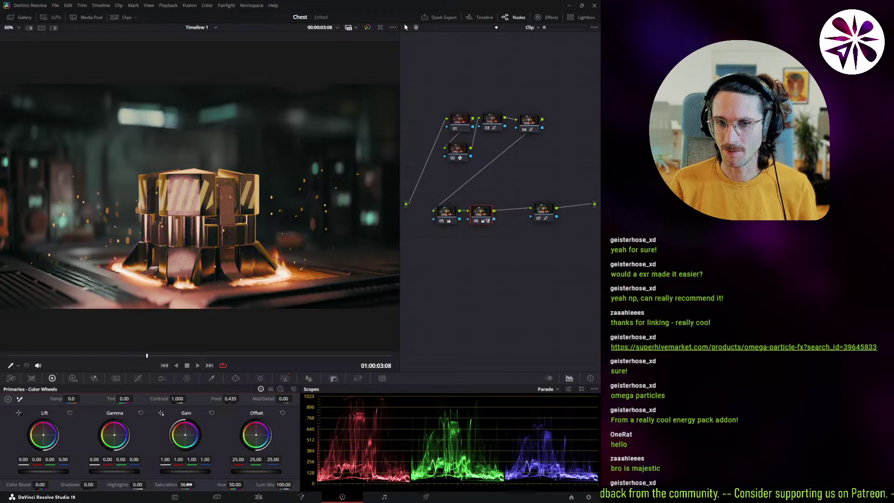
Step: Track node 06's chest mask forward and backward through the whole clip and return to the primary color wheels
{"action": "left_click", "coordinate": [288, 379]}
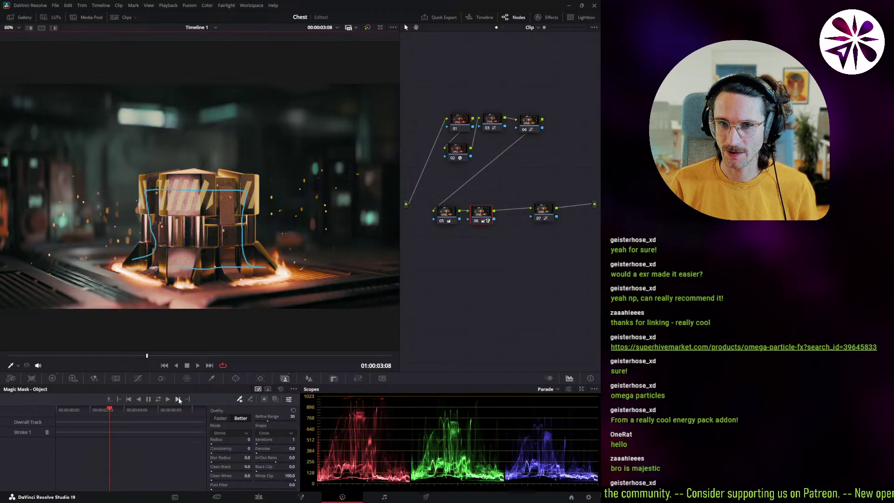
{"action": "left_click", "coordinate": [158, 399]}
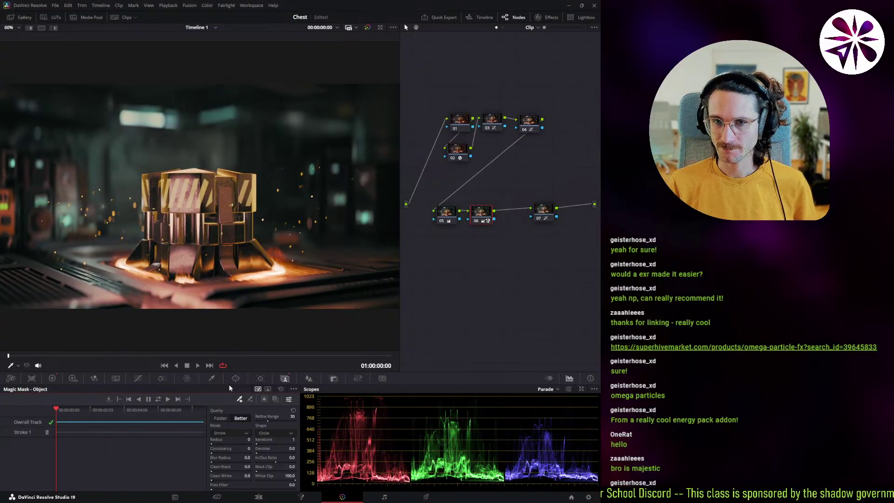
{"action": "left_click", "coordinate": [52, 378]}
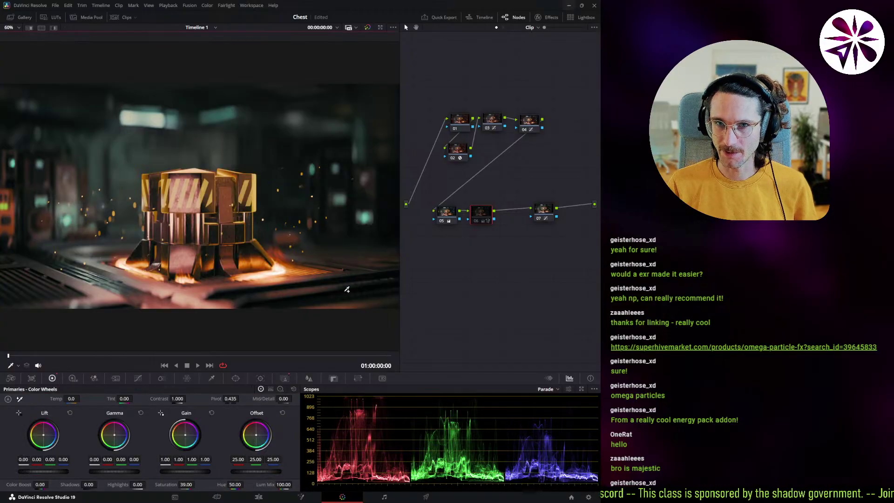
Step: Play the clip with node 06 switched on and off to check the tracked chest desaturation
{"action": "key", "text": "space"}
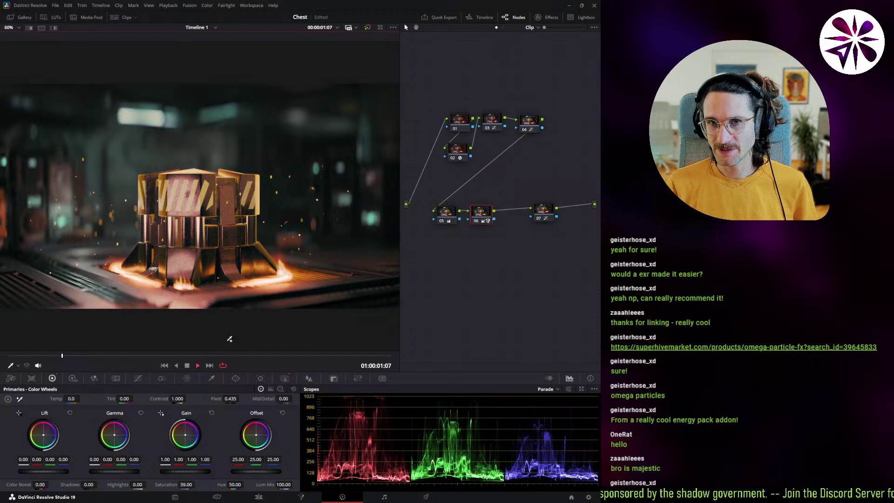
{"action": "key", "text": "space"}
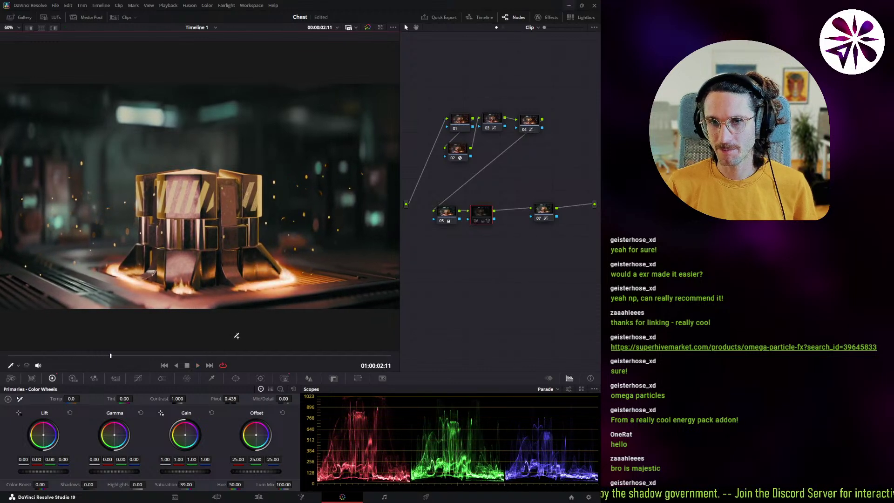
{"action": "key", "text": "space"}
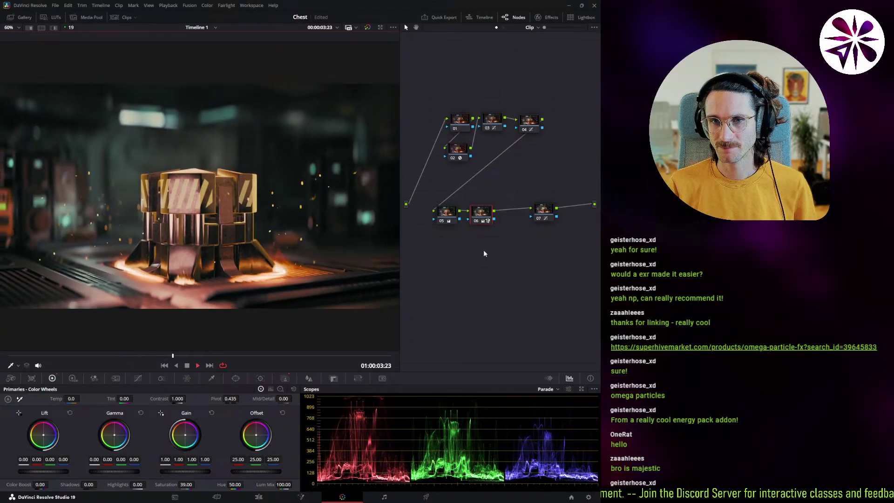
{"action": "key", "text": "space"}
Step: Space nodes 06 and 07 farther apart in the graph while toggling nodes 05, 06 and 07 to compare their effects
{"action": "left_click", "coordinate": [548, 217]}
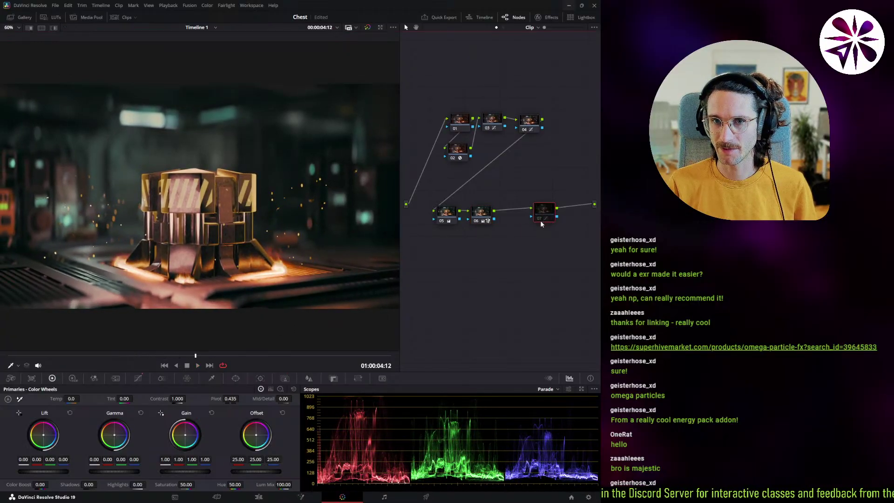
{"action": "left_click_drag", "start_coordinate": [550, 219], "coordinate": [566, 213]}
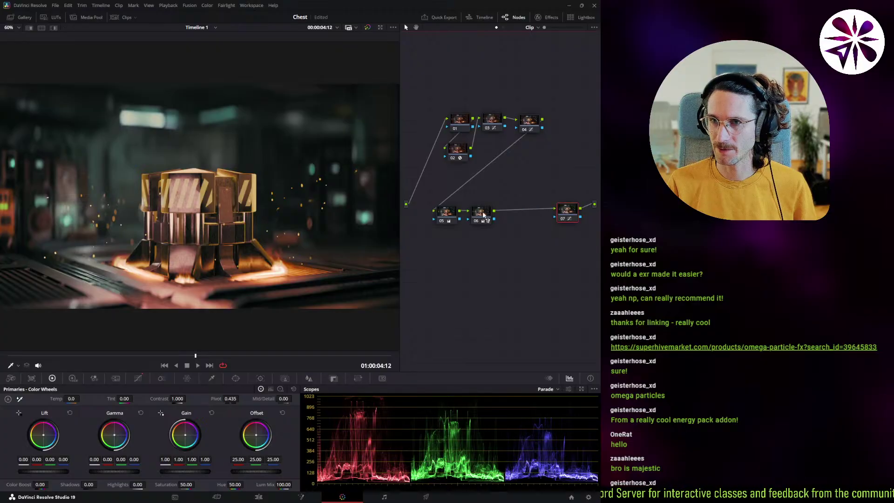
{"action": "left_click", "coordinate": [446, 213]}
{"action": "key", "text": "ctrl+d"}
{"action": "key", "text": "ctrl+d"}
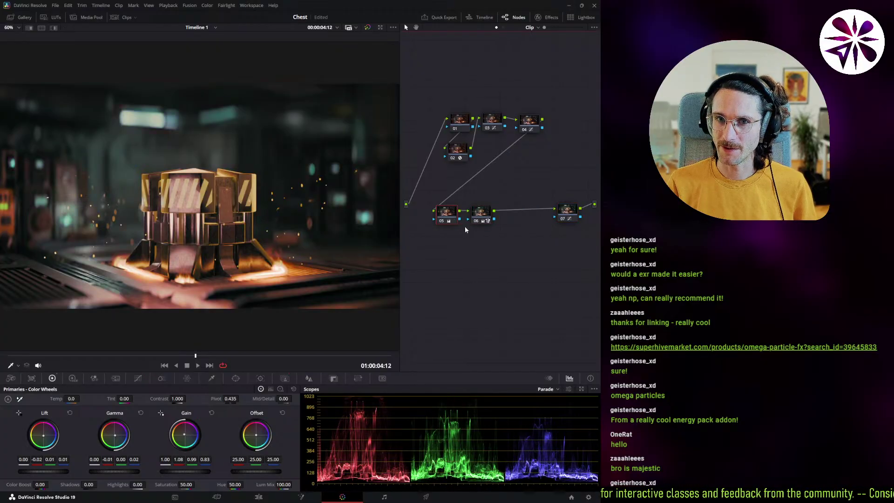
{"action": "left_click_drag", "start_coordinate": [486, 215], "coordinate": [496, 218]}
{"action": "key", "text": "ctrl+d"}
{"action": "key", "text": "ctrl+d"}
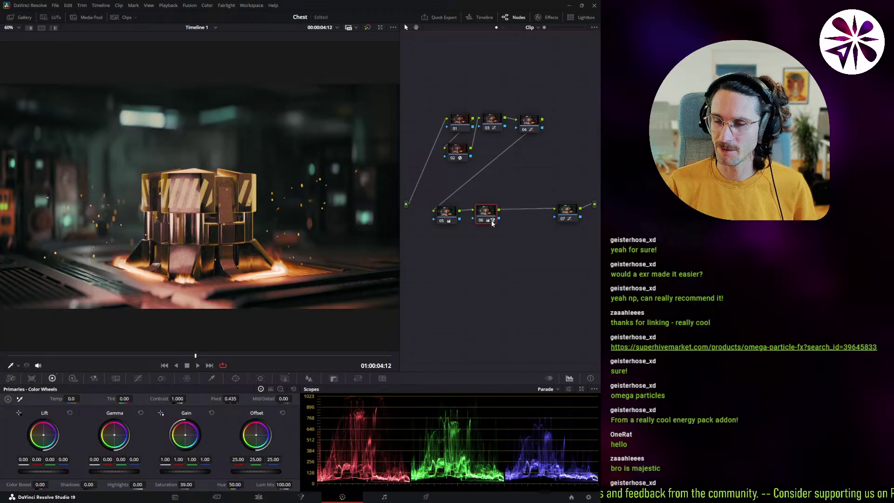
Step: Add a serial node directly after node 06
{"action": "left_click", "coordinate": [529, 124]}
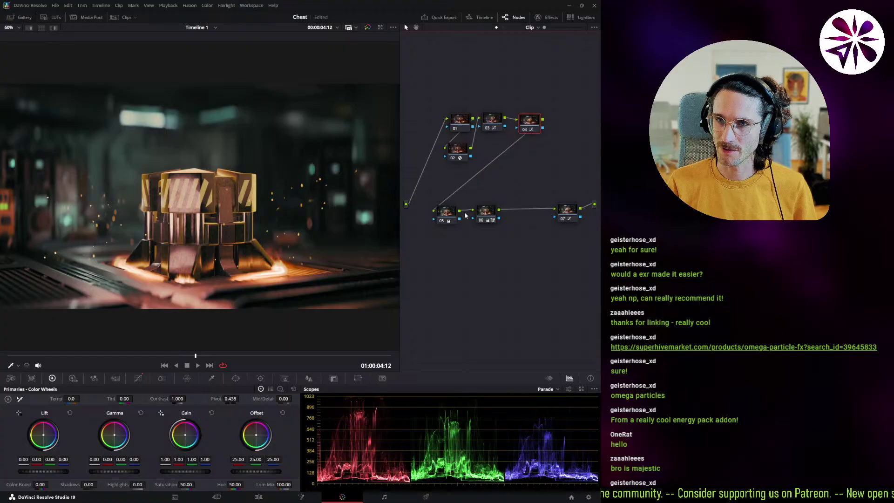
{"action": "left_click", "coordinate": [483, 215]}
{"action": "key", "text": "alt+s"}
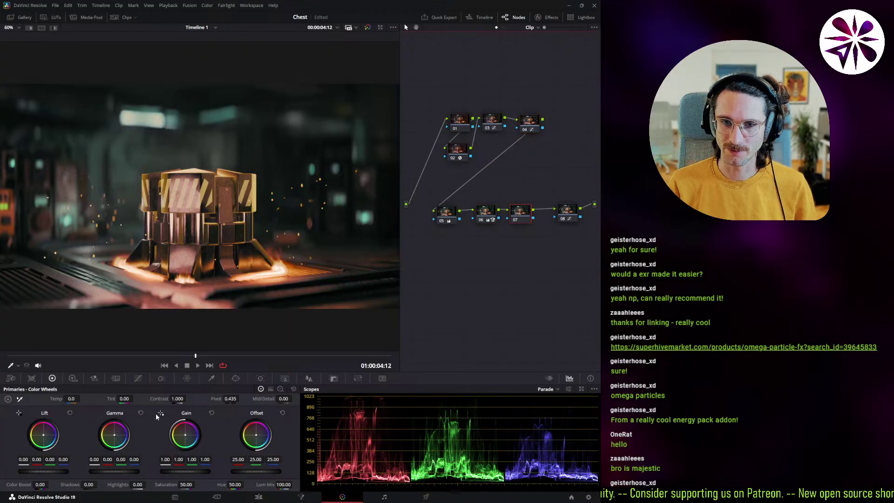
Step: Place a wide circle window around the chest on node 07, with aspect about 71, tilt about 48 and softness about 9
{"action": "left_click", "coordinate": [245, 378]}
{"action": "left_click", "coordinate": [15, 434]}
{"action": "left_click_drag", "start_coordinate": [198, 209], "coordinate": [201, 225]}
{"action": "left_click_drag", "start_coordinate": [251, 276], "coordinate": [256, 280]}
{"action": "left_click_drag", "start_coordinate": [264, 219], "coordinate": [390, 343]}
{"action": "left_click_drag", "start_coordinate": [286, 272], "coordinate": [290, 274]}
{"action": "left_click_drag", "start_coordinate": [199, 278], "coordinate": [196, 293]}
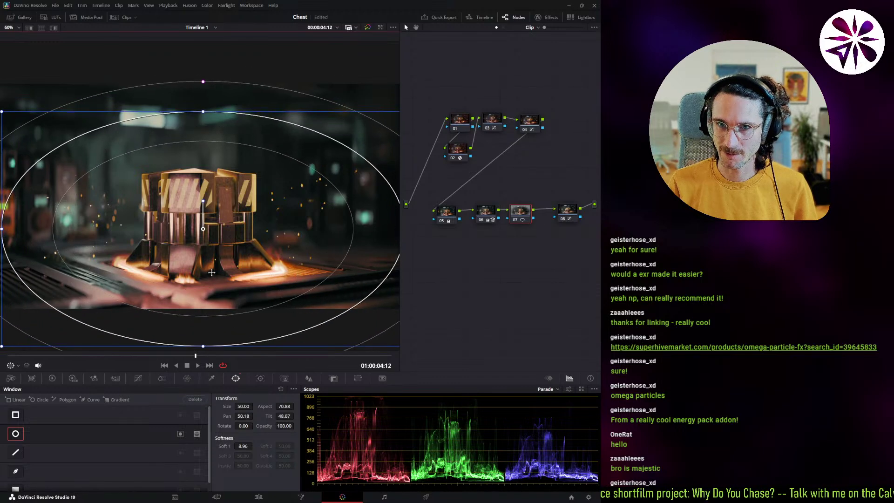
{"action": "left_click", "coordinate": [139, 378]}
{"action": "left_click", "coordinate": [235, 379]}
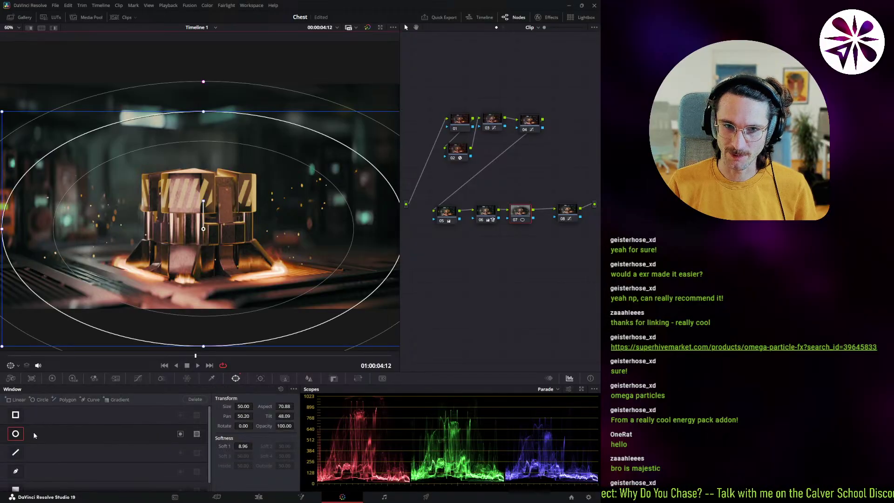
Step: Add a highlight point and a shadow point to node 07's custom curve, pulling the highlights slightly below the diagonal
{"action": "left_click", "coordinate": [138, 378]}
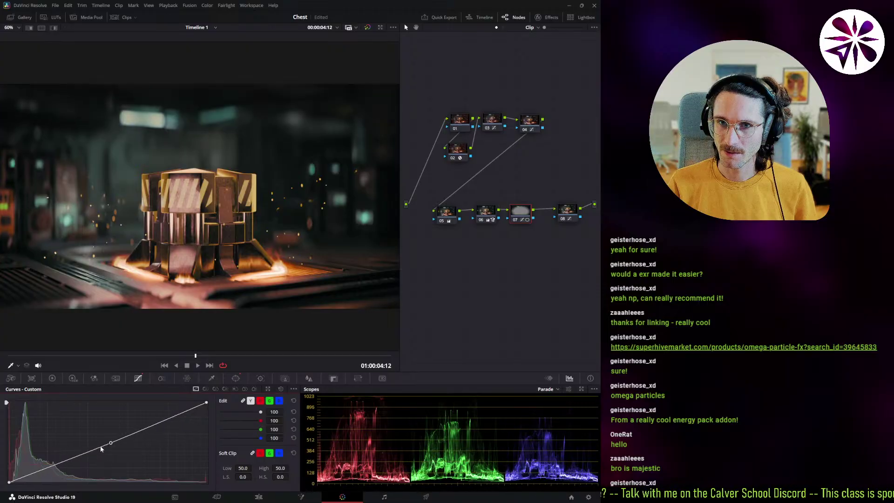
{"action": "left_click", "coordinate": [61, 464]}
{"action": "left_click_drag", "start_coordinate": [61, 464], "coordinate": [186, 421]}
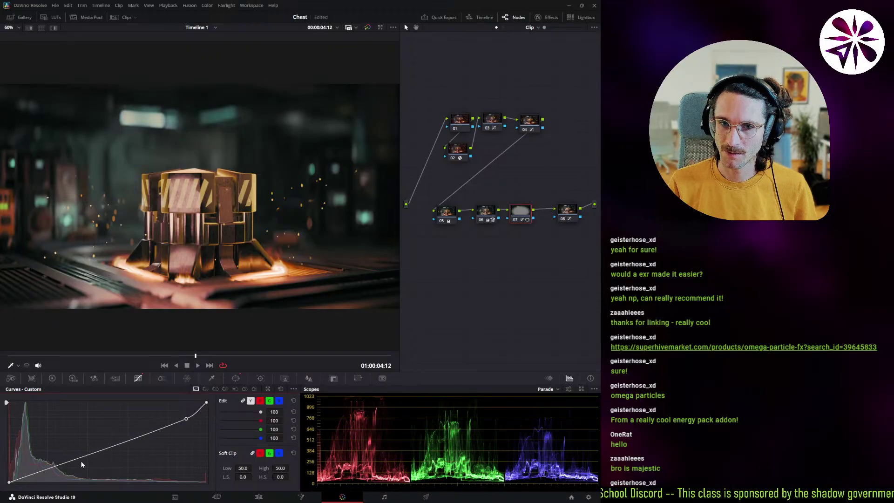
{"action": "left_click_drag", "start_coordinate": [77, 460], "coordinate": [73, 463]}
Step: Toggle node 07 off and on to compare, and pull its highlight and shadow curve points lower to darken the windowed area
{"action": "key", "text": "ctrl+d"}
{"action": "key", "text": "ctrl+d"}
{"action": "key", "text": "ctrl+d"}
{"action": "key", "text": "ctrl+d"}
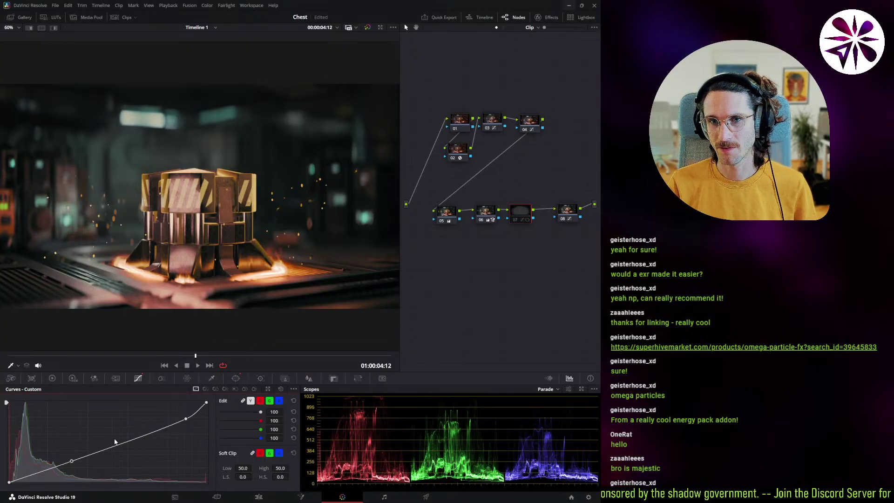
{"action": "mouse_move", "coordinate": [185, 418]}
{"action": "left_mouse_down"}
{"action": "mouse_move", "coordinate": [173, 410]}
{"action": "mouse_move", "coordinate": [181, 428]}
{"action": "left_mouse_up"}
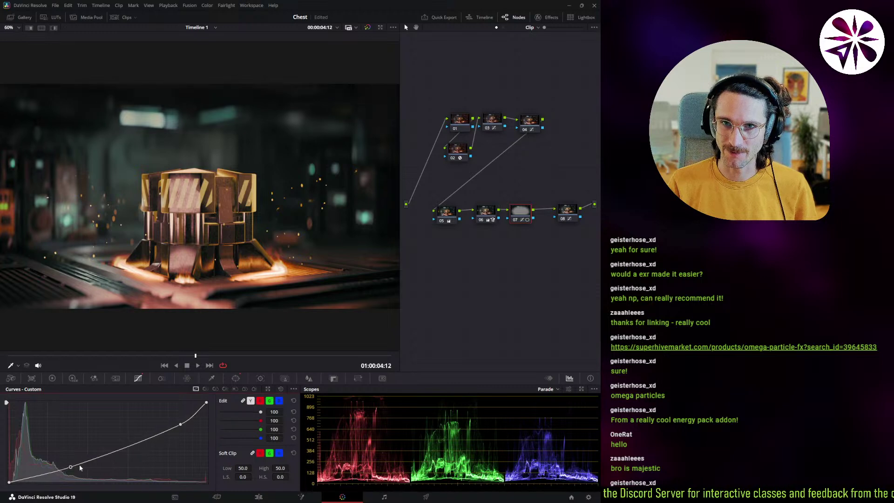
Step: Raise node 07's shadow curve point slightly and shrink its circle window to size about 47, aspect about 68 and softness about 11
{"action": "left_click_drag", "start_coordinate": [72, 462], "coordinate": [73, 465]}
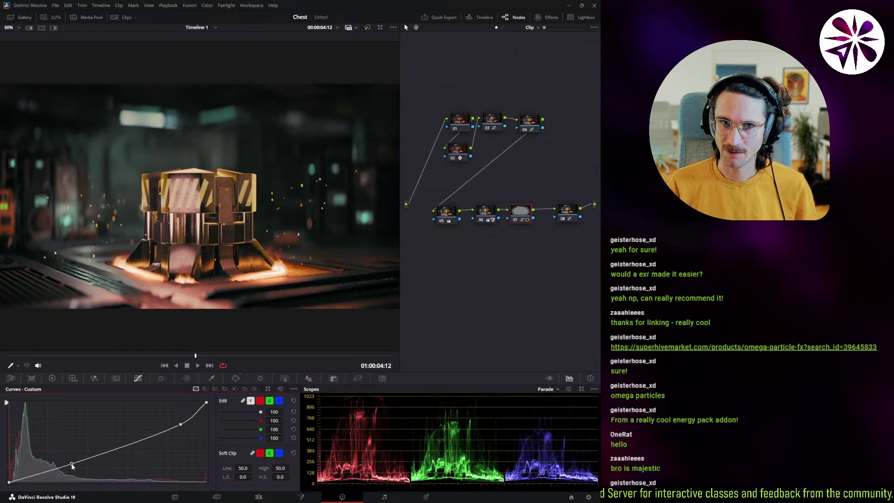
{"action": "left_click", "coordinate": [237, 378]}
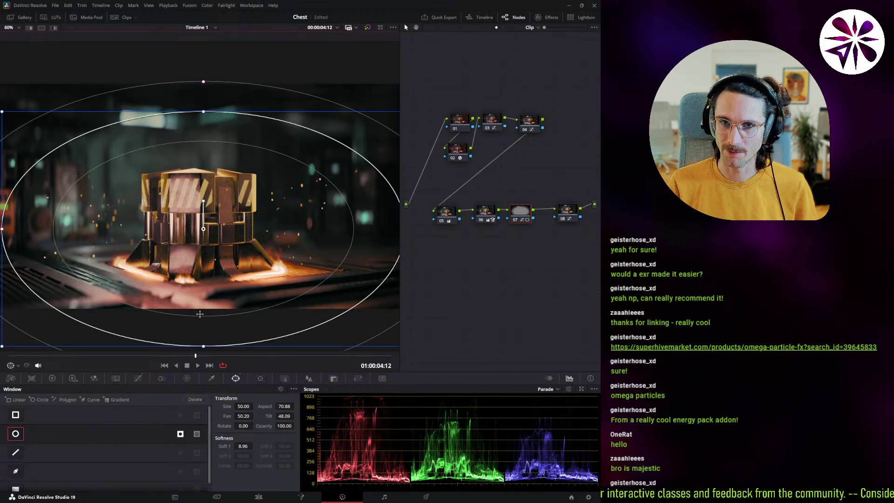
{"action": "left_click_drag", "start_coordinate": [204, 110], "coordinate": [204, 119]}
{"action": "left_click_drag", "start_coordinate": [4, 231], "coordinate": [31, 230]}
{"action": "left_click_drag", "start_coordinate": [207, 92], "coordinate": [205, 87]}
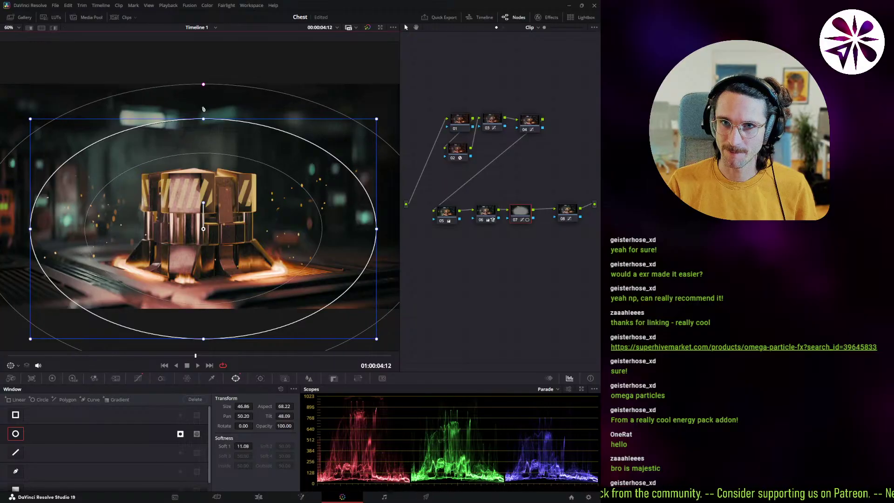
Step: Flatten and widen node 07's circle window around the chest and readjust its inner and outer softness edges
{"action": "left_click_drag", "start_coordinate": [204, 120], "coordinate": [203, 130]}
{"action": "left_click_drag", "start_coordinate": [376, 230], "coordinate": [413, 234]}
{"action": "left_click_drag", "start_coordinate": [317, 230], "coordinate": [352, 230]}
{"action": "left_click_drag", "start_coordinate": [203, 328], "coordinate": [204, 343]}
{"action": "left_click_drag", "start_coordinate": [197, 122], "coordinate": [205, 132]}
{"action": "left_click_drag", "start_coordinate": [202, 139], "coordinate": [203, 150]}
{"action": "left_click_drag", "start_coordinate": [256, 194], "coordinate": [256, 189]}
{"action": "left_click_drag", "start_coordinate": [354, 236], "coordinate": [328, 235]}
Step: On node 07's custom curve, move the highlight point above the diagonal toward the midtones and shift the shadow point slightly darker in tonal range
{"action": "left_click", "coordinate": [138, 378]}
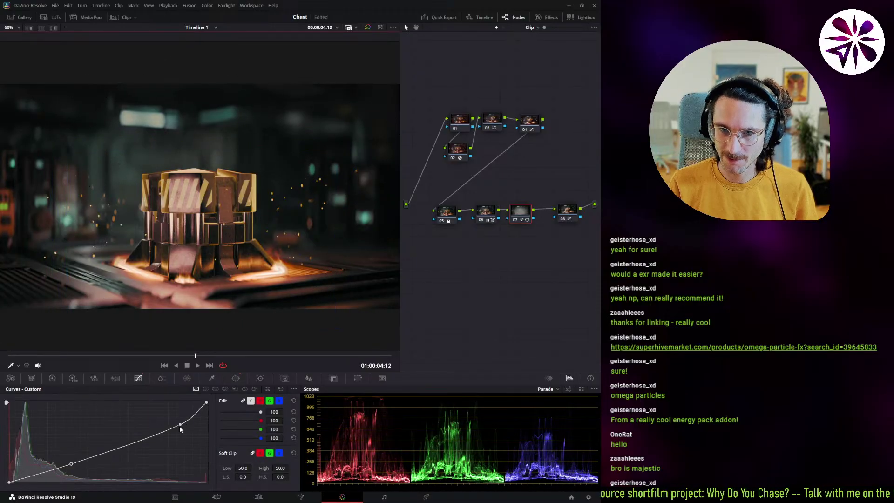
{"action": "left_click_drag", "start_coordinate": [182, 425], "coordinate": [150, 422]}
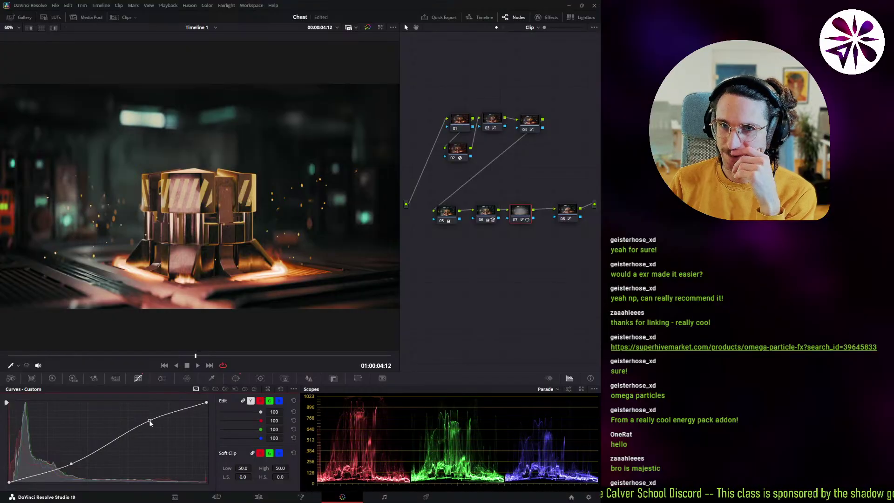
{"action": "mouse_move", "coordinate": [150, 422]}
{"action": "left_mouse_down"}
{"action": "mouse_move", "coordinate": [179, 454]}
{"action": "mouse_move", "coordinate": [153, 424]}
{"action": "left_mouse_up"}
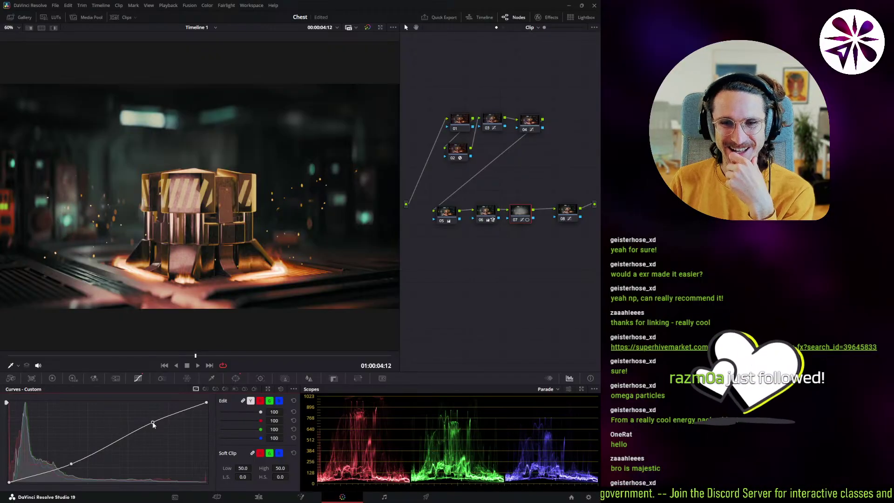
{"action": "left_click_drag", "start_coordinate": [154, 424], "coordinate": [154, 423]}
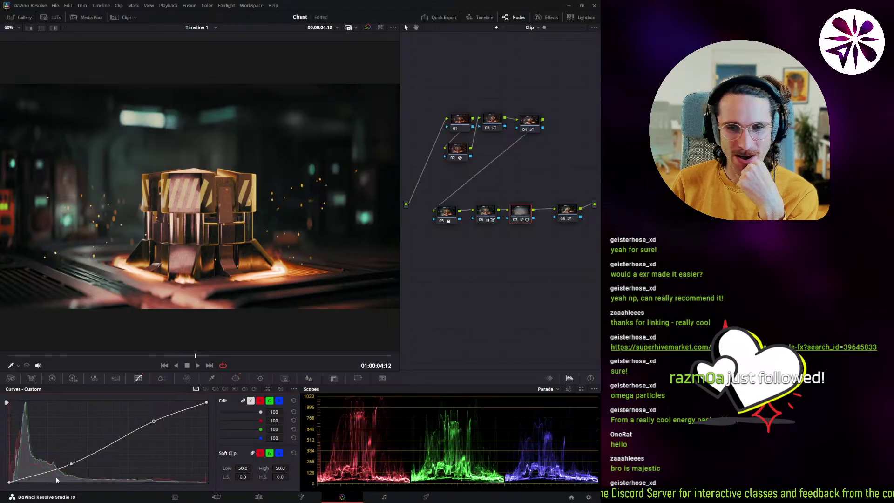
{"action": "left_click_drag", "start_coordinate": [71, 467], "coordinate": [64, 466]}
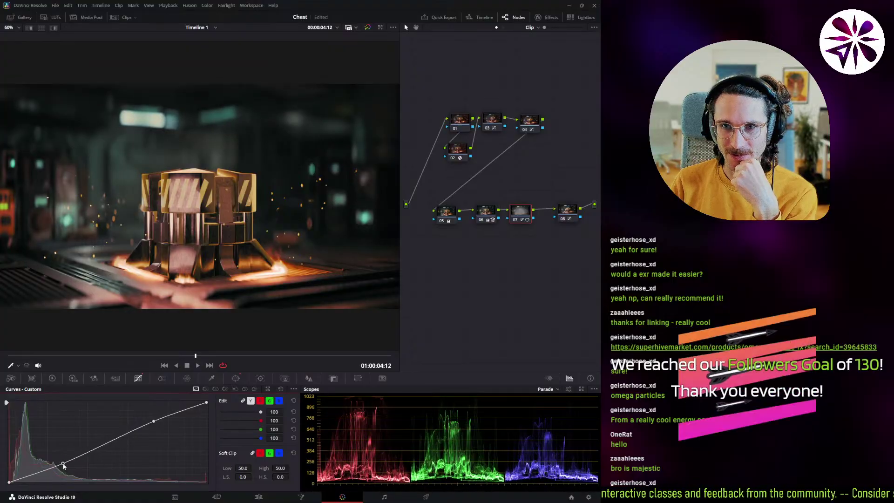
{"action": "left_click_drag", "start_coordinate": [154, 422], "coordinate": [147, 420]}
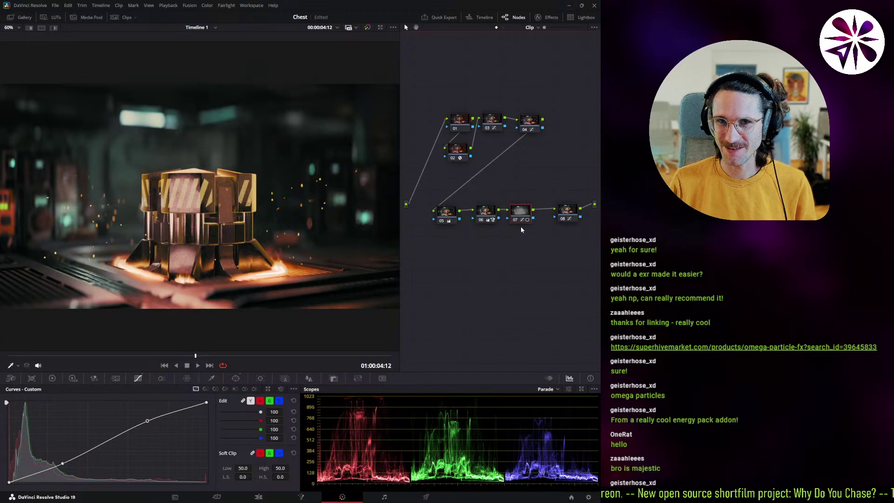
Step: Compare nodes 05 and 04 off and on, and on node 04's curve lower the midtone point and add a raised upper-midtone point
{"action": "left_click", "coordinate": [493, 208]}
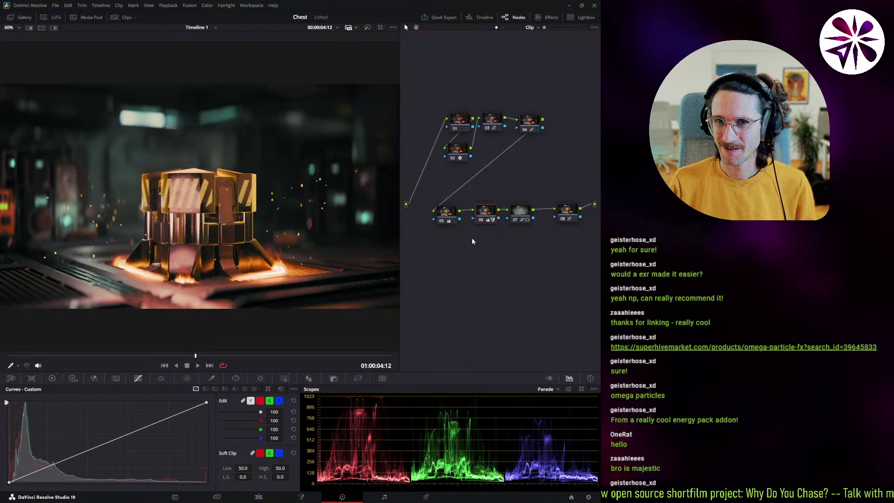
{"action": "left_click", "coordinate": [444, 212]}
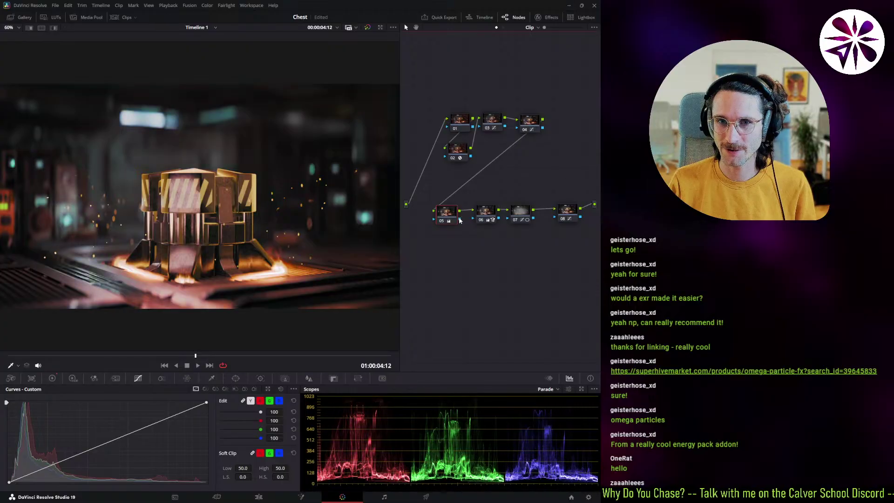
{"action": "left_click", "coordinate": [528, 125]}
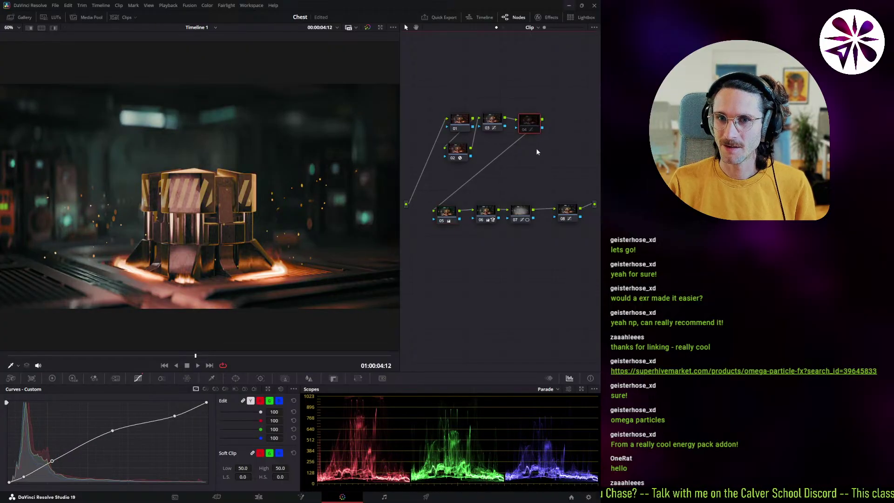
{"action": "key", "text": "ctrl+d"}
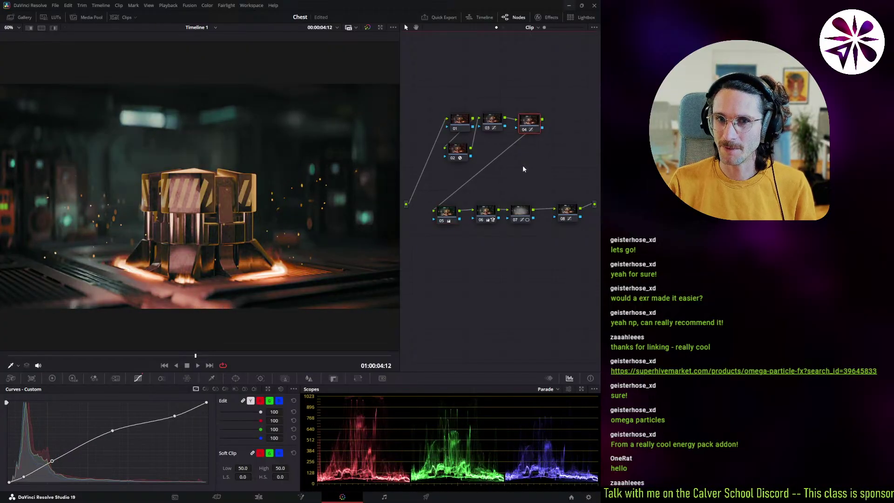
{"action": "key", "text": "ctrl+d"}
{"action": "key", "text": "ctrl+d"}
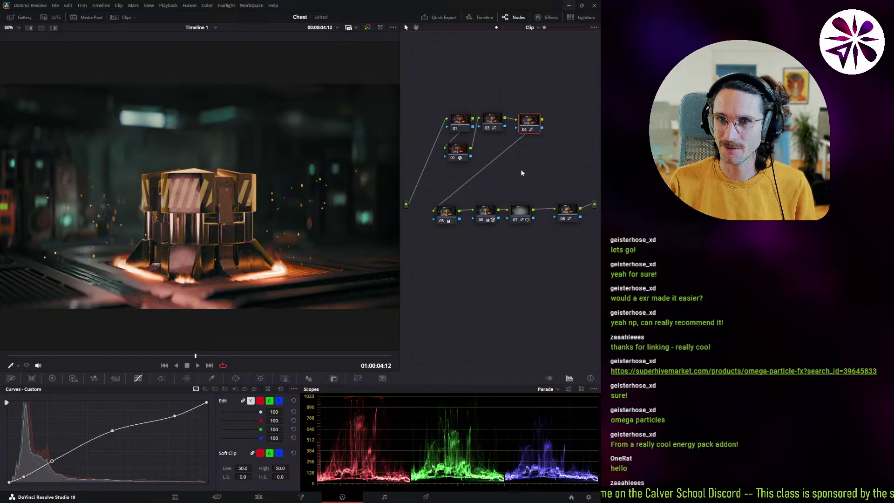
{"action": "left_click_drag", "start_coordinate": [111, 434], "coordinate": [111, 437]}
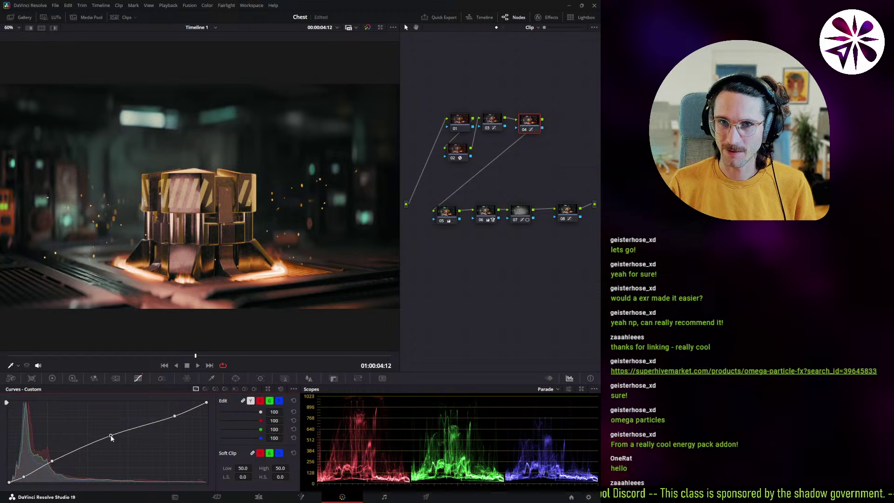
{"action": "left_click_drag", "start_coordinate": [142, 427], "coordinate": [99, 443]}
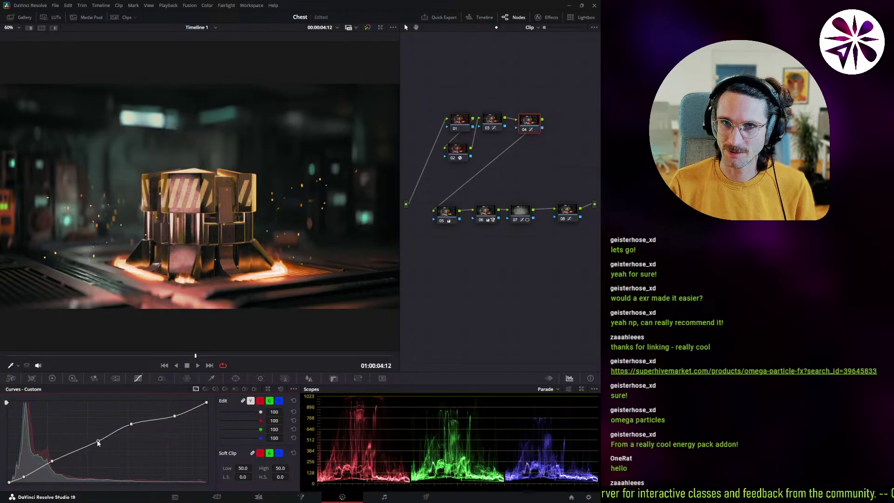
Step: Play the clip briefly and bypass and re-enable the whole grade several times to compare it with the ungraded chest shot
{"action": "key", "text": "space"}
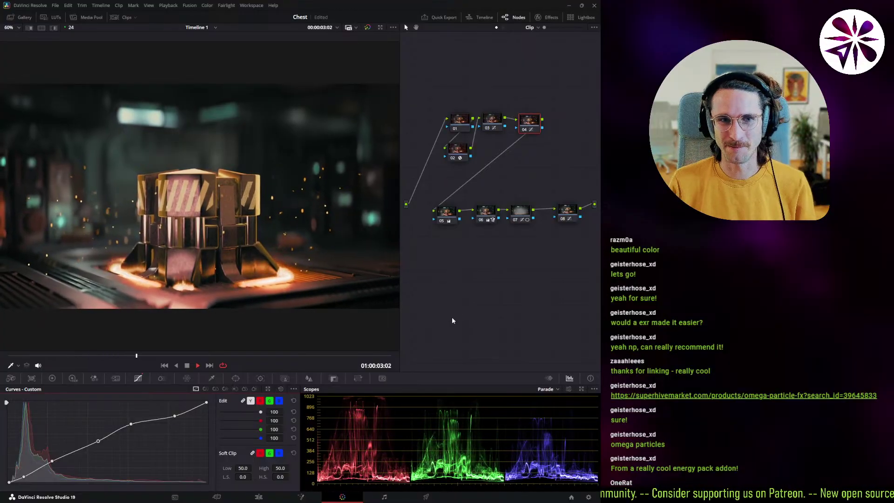
{"action": "key", "text": "space"}
{"action": "left_click", "coordinate": [366, 28]}
{"action": "left_click", "coordinate": [367, 28]}
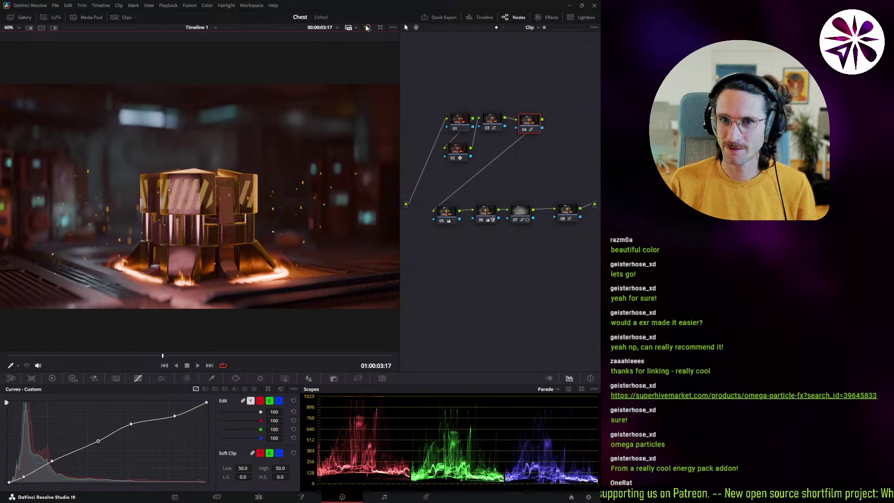
{"action": "left_click", "coordinate": [367, 28]}
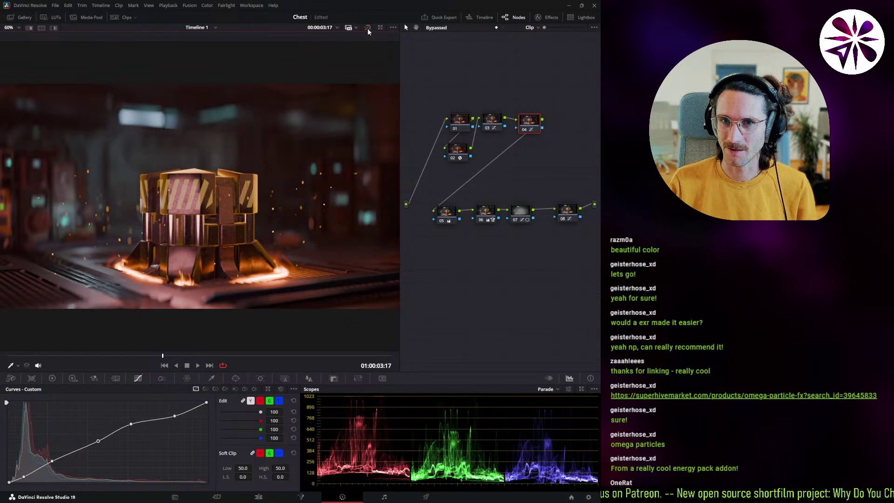
{"action": "left_click", "coordinate": [367, 28]}
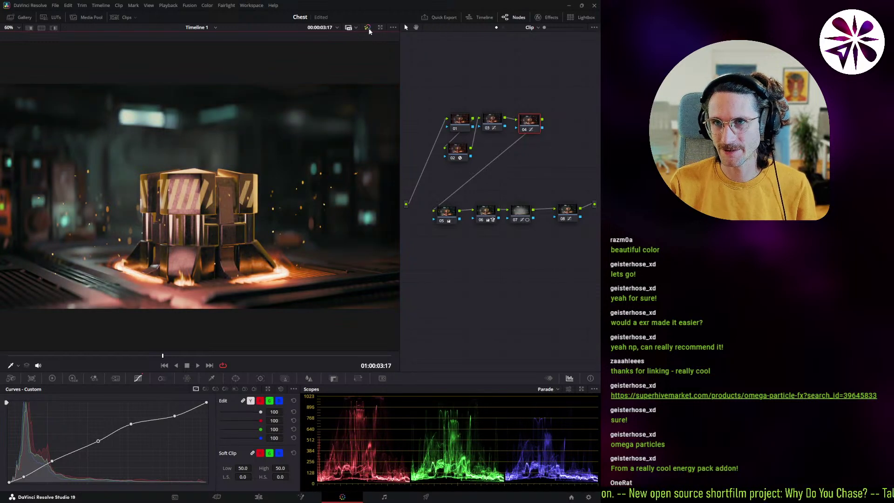
{"action": "left_click", "coordinate": [367, 28]}
{"action": "left_click", "coordinate": [367, 28]}
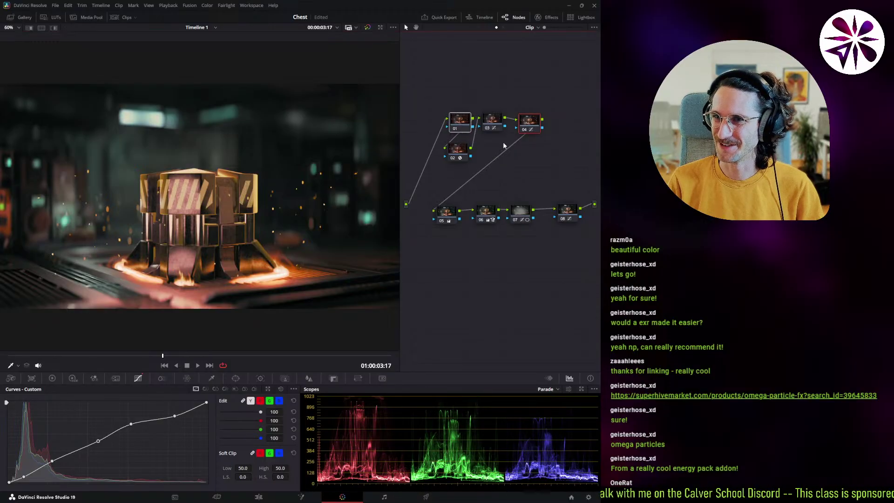
{"action": "left_click", "coordinate": [462, 122]}
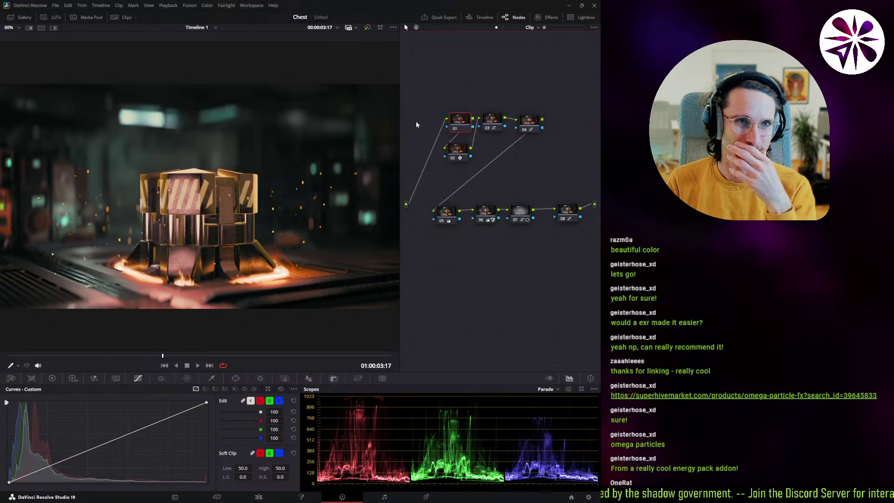
{"action": "left_click", "coordinate": [371, 27]}
{"action": "left_click", "coordinate": [370, 28]}
{"action": "left_click", "coordinate": [369, 27]}
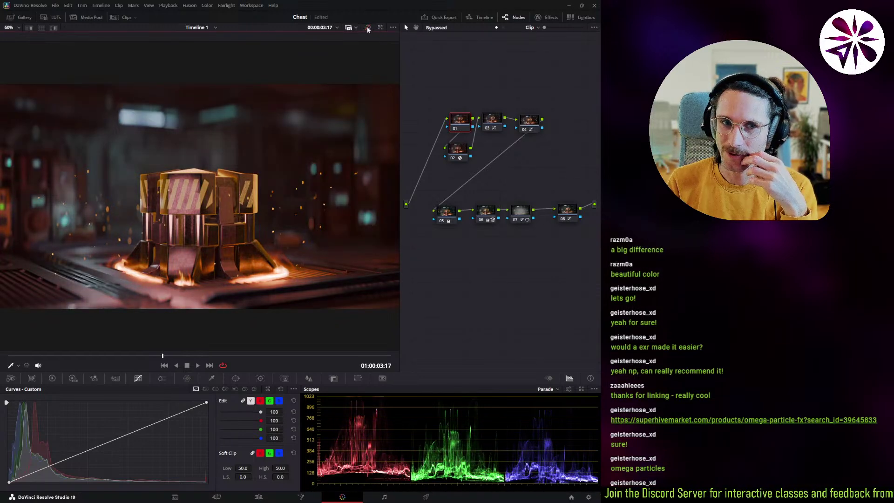
{"action": "left_click", "coordinate": [368, 27]}
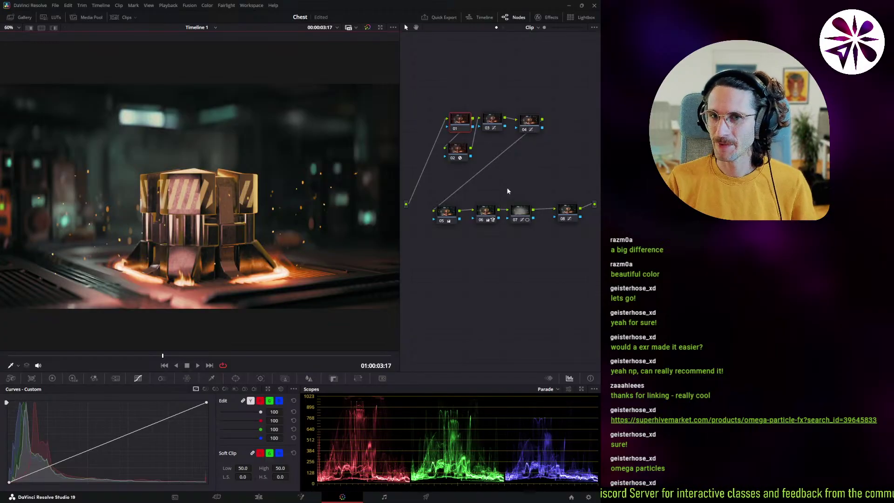
Step: Pull node 04's two shadow curve points slightly lower and play the clip to check the grade
{"action": "middle_click_drag", "start_coordinate": [499, 188], "coordinate": [494, 187]}
{"action": "left_click", "coordinate": [524, 122]}
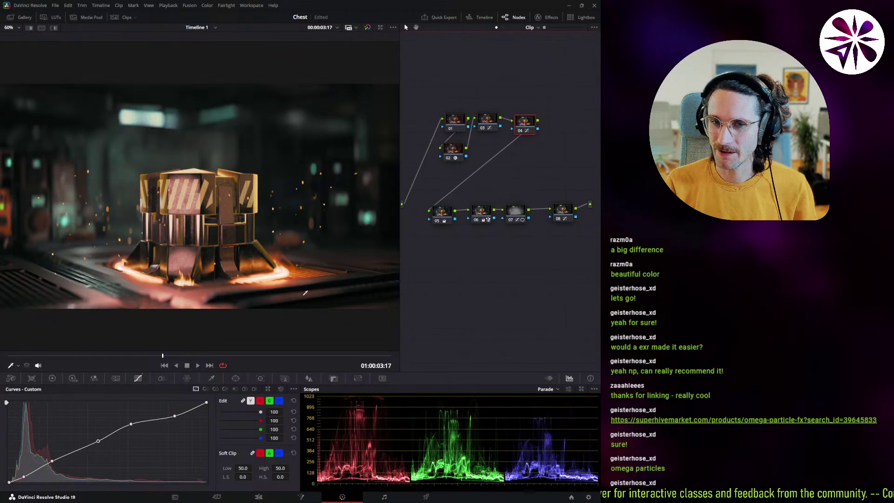
{"action": "left_click_drag", "start_coordinate": [24, 480], "coordinate": [50, 464]}
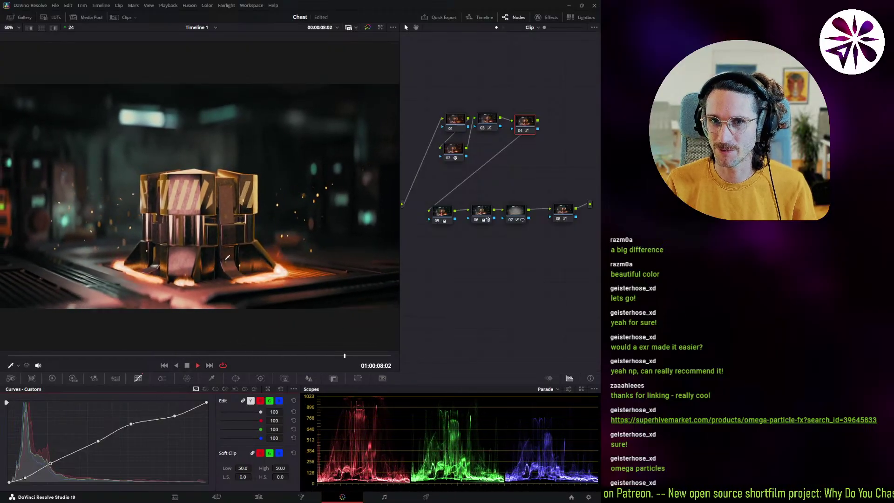
{"action": "key", "text": "space"}
Step: Line up nodes 05 and 06 after node 04 in the upper row, with node 07 below them
{"action": "left_click_drag", "start_coordinate": [527, 127], "coordinate": [527, 124]}
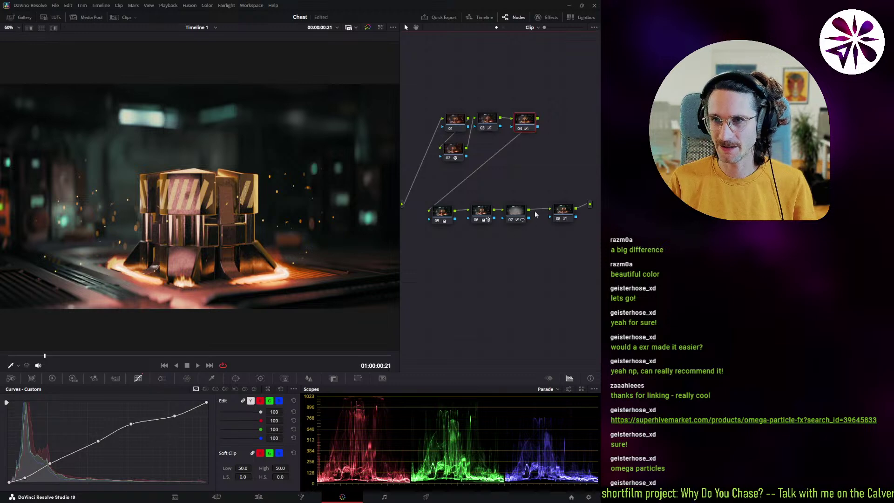
{"action": "left_click_drag", "start_coordinate": [445, 219], "coordinate": [563, 122]}
{"action": "left_click_drag", "start_coordinate": [475, 220], "coordinate": [597, 120]}
{"action": "left_click_drag", "start_coordinate": [518, 212], "coordinate": [576, 150]}
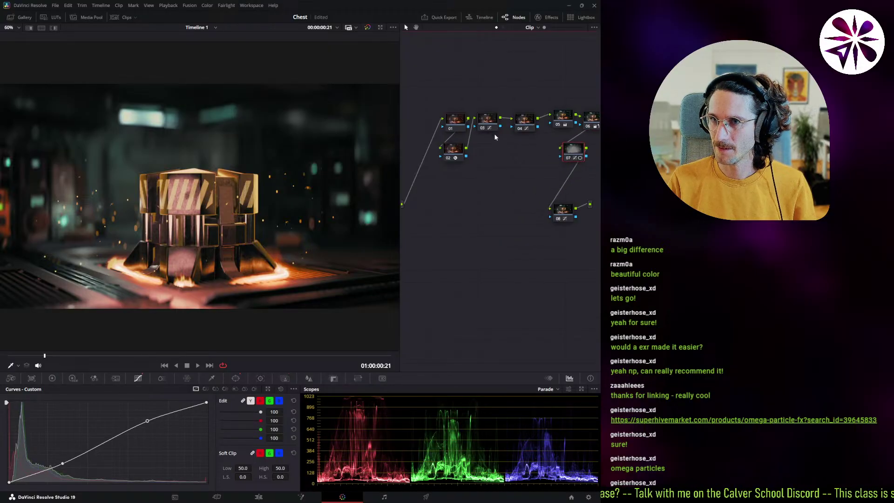
Step: Arrange the node graph in columns: nodes 01 and 02 stacked, nodes 03 to 06 stacked, node 07 in a third column and node 08 last
{"action": "left_click", "coordinate": [490, 121]}
{"action": "left_click_drag", "start_coordinate": [459, 149], "coordinate": [426, 144]}
{"action": "left_click", "coordinate": [489, 122]}
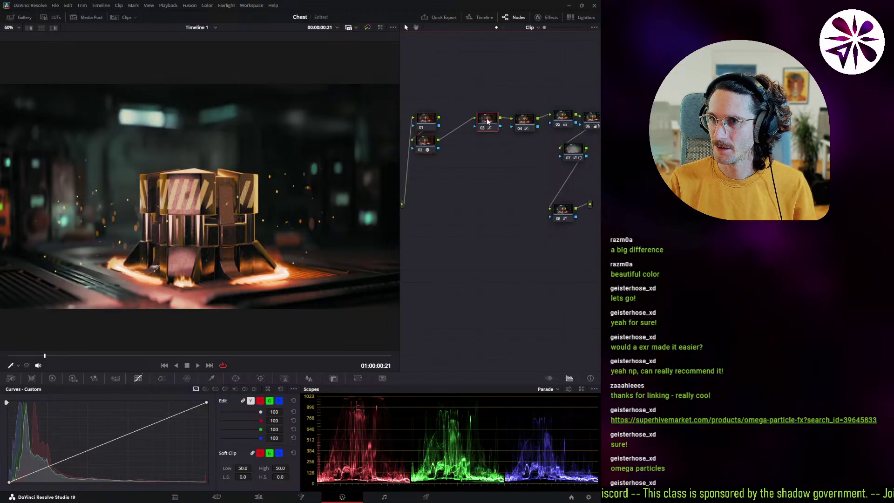
{"action": "left_click_drag", "start_coordinate": [489, 122], "coordinate": [461, 122]}
{"action": "left_click", "coordinate": [525, 120]}
{"action": "left_click_drag", "start_coordinate": [525, 120], "coordinate": [462, 144]}
{"action": "left_click_drag", "start_coordinate": [567, 120], "coordinate": [465, 172]}
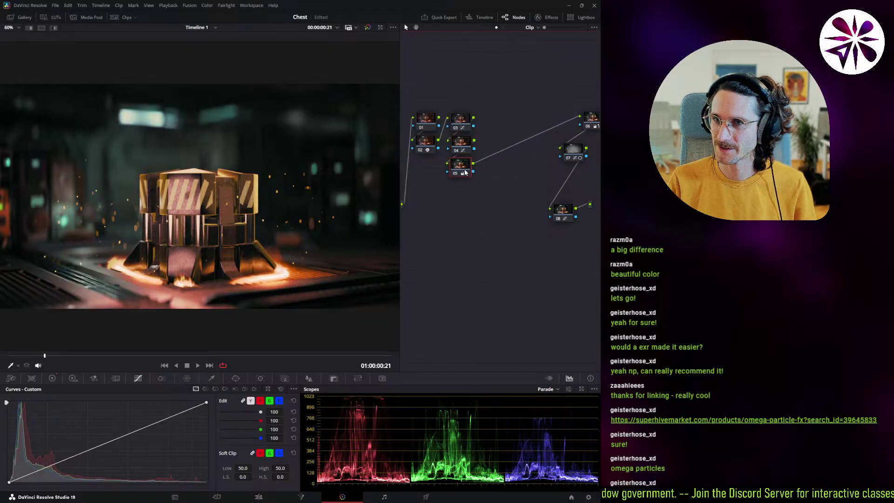
{"action": "left_click_drag", "start_coordinate": [589, 127], "coordinate": [459, 196]}
{"action": "left_click_drag", "start_coordinate": [577, 159], "coordinate": [506, 121]}
{"action": "left_click_drag", "start_coordinate": [564, 212], "coordinate": [575, 125]}
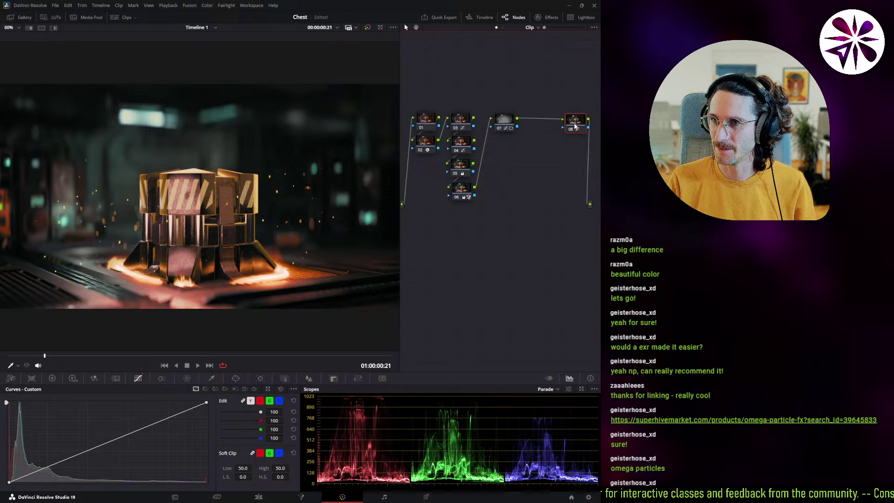
Step: Add a serial node directly after node 07 and place it below that node
{"action": "left_click", "coordinate": [510, 127]}
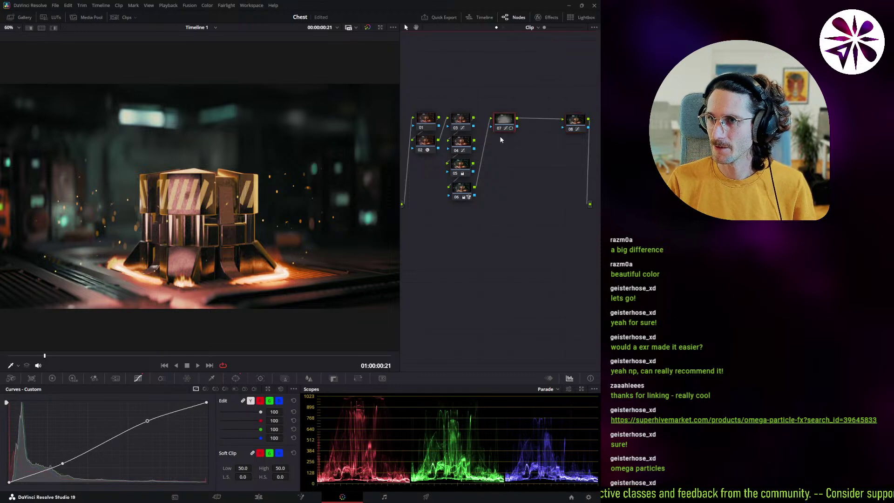
{"action": "left_click_drag", "start_coordinate": [506, 121], "coordinate": [508, 144]}
{"action": "key", "text": "alt+s"}
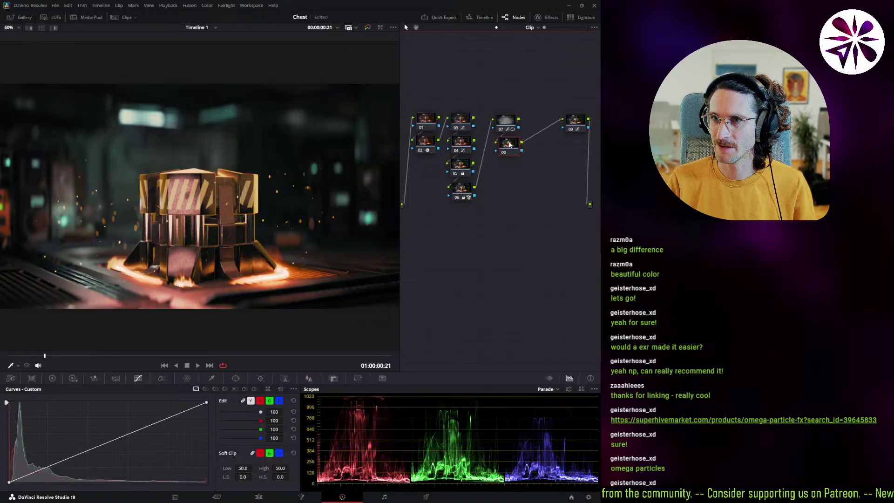
Step: Find the Glow effect in the effects library, apply it to node 08 and open its settings
{"action": "left_click", "coordinate": [549, 18]}
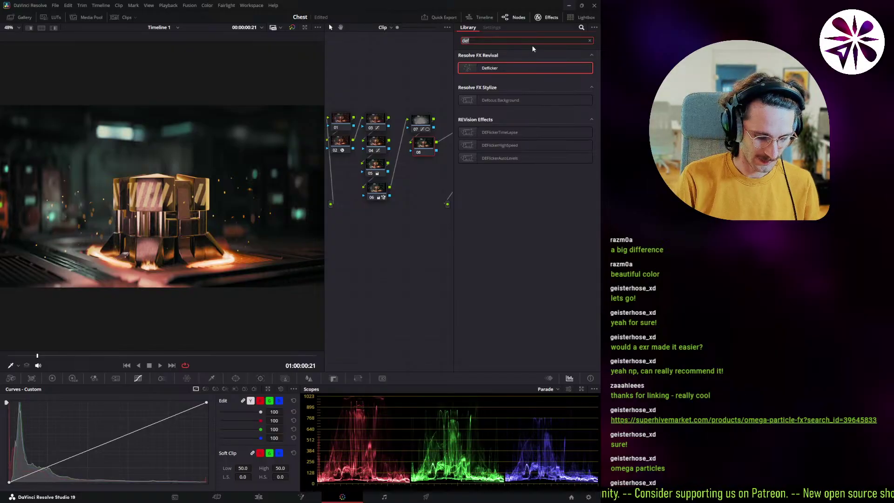
{"action": "key", "text": "BackSpace"}
{"action": "key", "text": "BackSpace"}
{"action": "key", "text": "BackSpace"}
{"action": "type", "text": "glo"}
{"action": "key", "text": "BackSpace"}
{"action": "key", "text": "BackSpace"}
{"action": "key", "text": "BackSpace"}
{"action": "type", "text": "ca"}
{"action": "key", "text": "BackSpace"}
{"action": "key", "text": "BackSpace"}
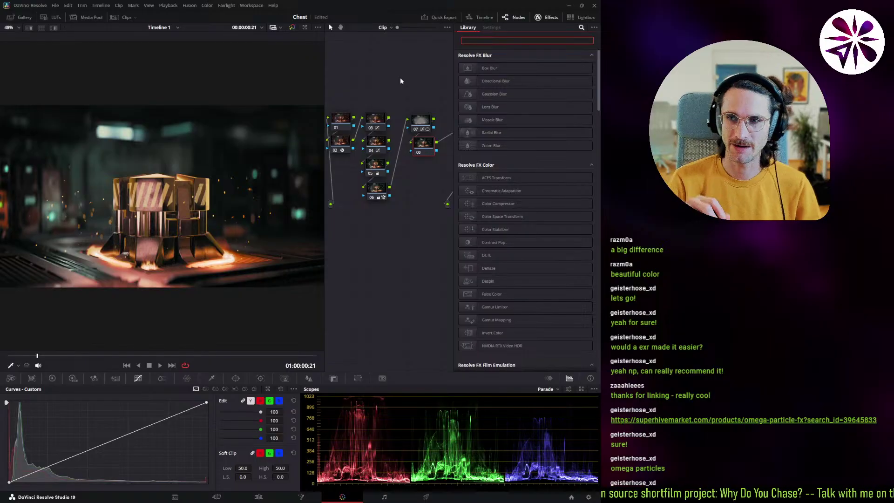
{"action": "type", "text": "glow"}
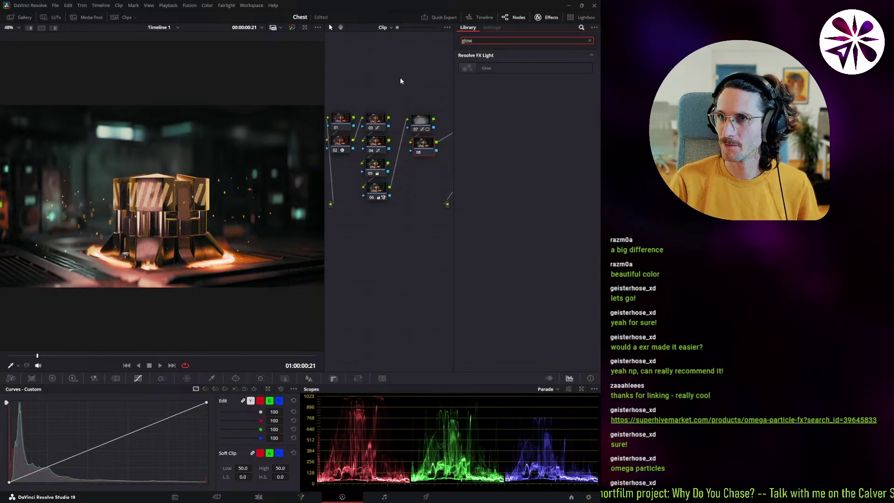
{"action": "left_click_drag", "start_coordinate": [496, 72], "coordinate": [423, 149]}
{"action": "left_click", "coordinate": [468, 28]}
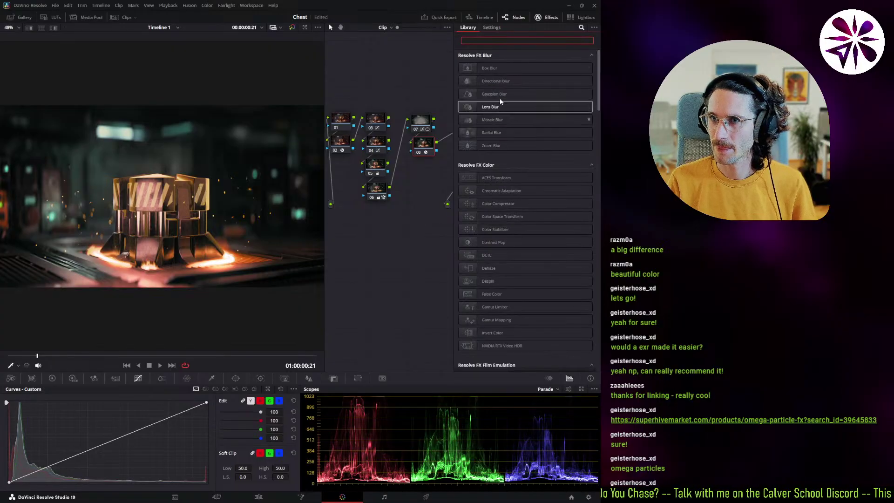
{"action": "left_click", "coordinate": [433, 147]}
{"action": "left_click", "coordinate": [493, 28]}
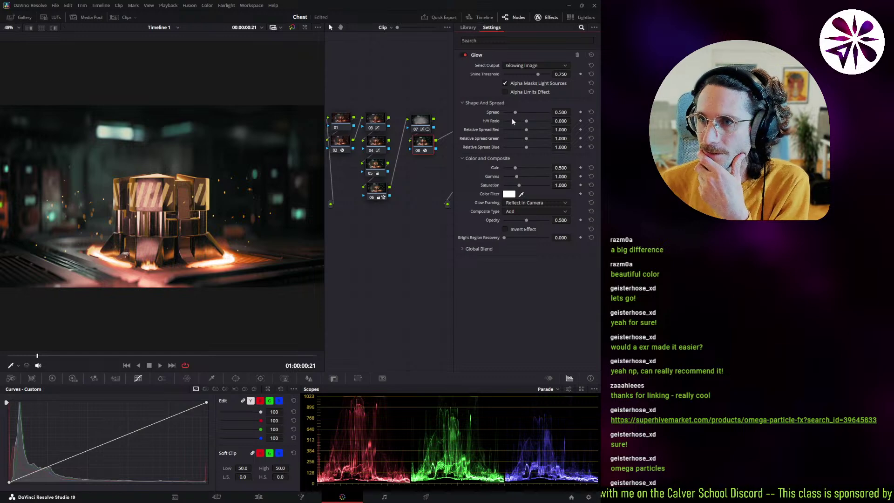
Step: Set node 08's Glow spread to 0.667, H/V ratio to 0.938 and composite type to Screen
{"action": "mouse_move", "coordinate": [527, 121]}
{"action": "left_mouse_down"}
{"action": "mouse_move", "coordinate": [549, 121]}
{"action": "mouse_move", "coordinate": [548, 129]}
{"action": "mouse_move", "coordinate": [529, 113]}
{"action": "mouse_move", "coordinate": [508, 115]}
{"action": "mouse_move", "coordinate": [519, 113]}
{"action": "left_mouse_up"}
{"action": "left_click", "coordinate": [531, 211]}
{"action": "left_click", "coordinate": [525, 258]}
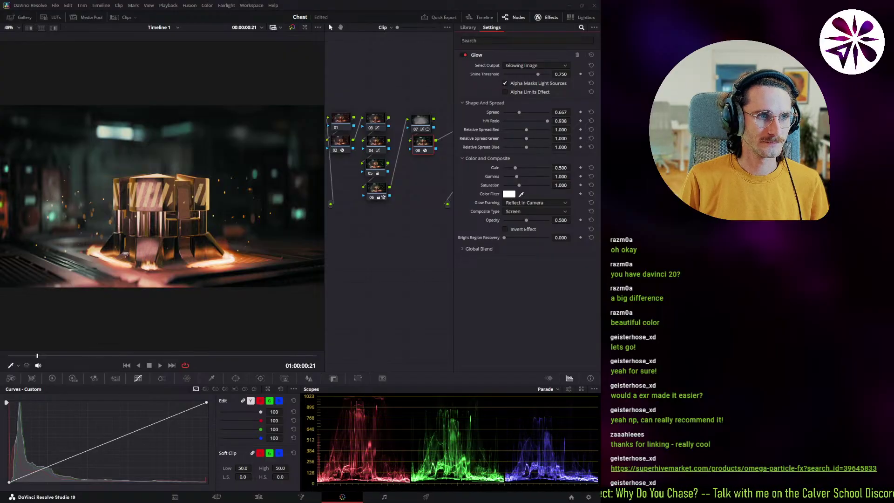
Step: Check the DaVinci Resolve 20 download page in the browser, close its download options and return to DaVinci Resolve
{"action": "left_click_drag", "start_coordinate": [268, 48], "coordinate": [261, 2]}
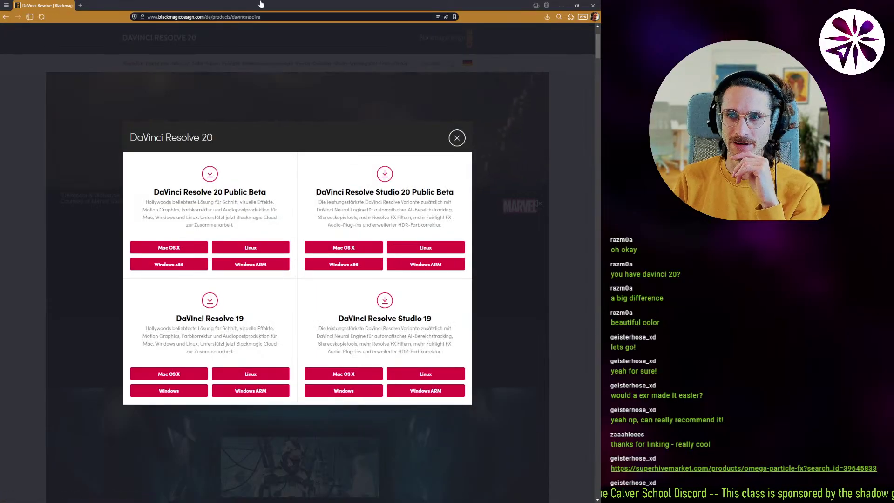
{"action": "key", "text": "Escape"}
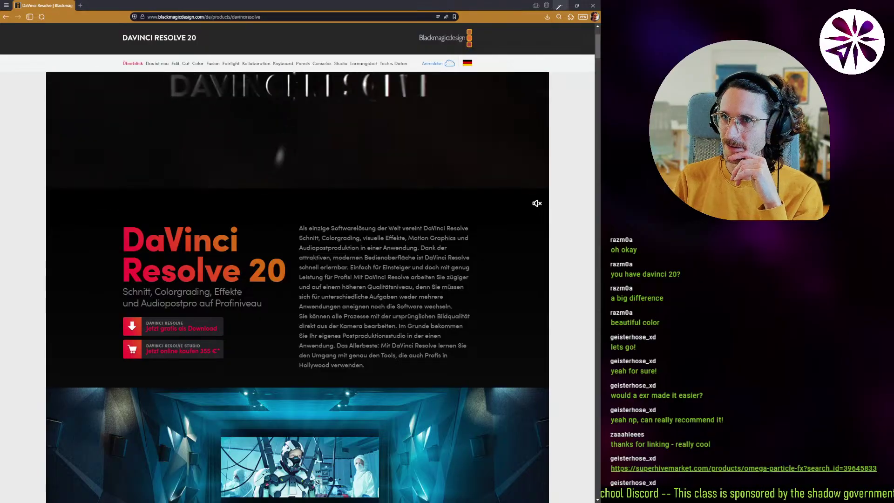
{"action": "key", "text": "alt+Tab"}
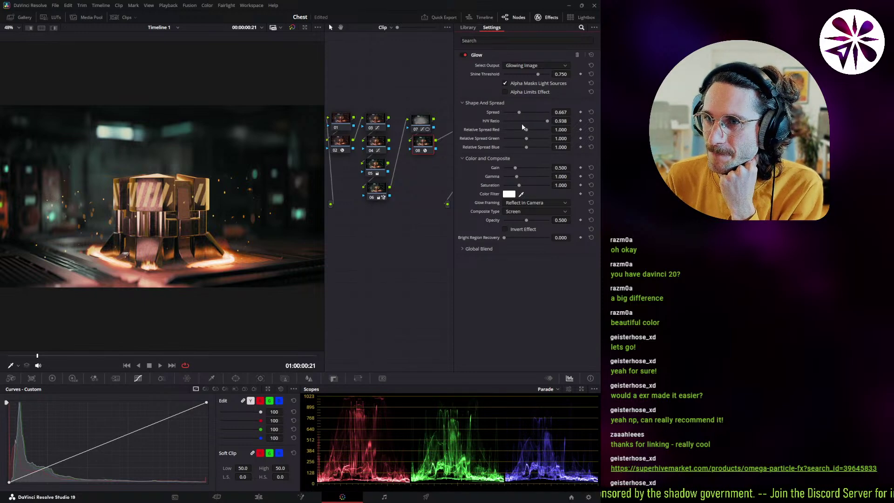
Step: Set node 08's Glow shine threshold to 0.217 and opacity to 0.178, and copy its grade to a new serial node placed below it
{"action": "left_click_drag", "start_coordinate": [536, 74], "coordinate": [513, 80]}
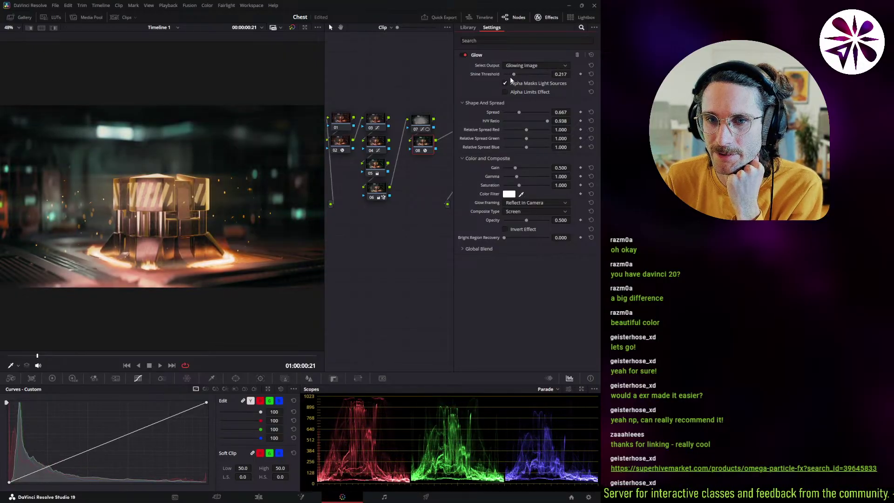
{"action": "mouse_move", "coordinate": [526, 220]}
{"action": "left_mouse_down"}
{"action": "mouse_move", "coordinate": [505, 220]}
{"action": "mouse_move", "coordinate": [512, 219]}
{"action": "left_mouse_up"}
{"action": "key", "text": "ctrl+c"}
{"action": "key", "text": "alt+s"}
{"action": "key", "text": "ctrl+v"}
{"action": "left_click_drag", "start_coordinate": [363, 171], "coordinate": [435, 172]}
Step: Set node 09's Glow shine threshold to 0.767 and opacity to 0.597
{"action": "left_click_drag", "start_coordinate": [514, 74], "coordinate": [530, 74]}
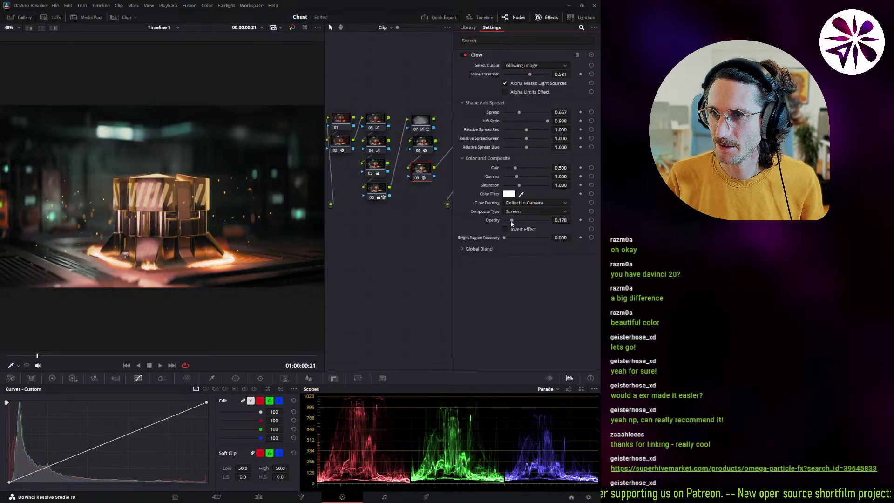
{"action": "left_click_drag", "start_coordinate": [529, 225], "coordinate": [538, 224]}
{"action": "mouse_move", "coordinate": [530, 75]}
{"action": "left_mouse_down"}
{"action": "mouse_move", "coordinate": [545, 76]}
{"action": "mouse_move", "coordinate": [538, 76]}
{"action": "left_mouse_up"}
{"action": "mouse_move", "coordinate": [534, 222]}
{"action": "left_mouse_down"}
{"action": "mouse_move", "coordinate": [524, 223]}
{"action": "mouse_move", "coordinate": [532, 226]}
{"action": "left_mouse_up"}
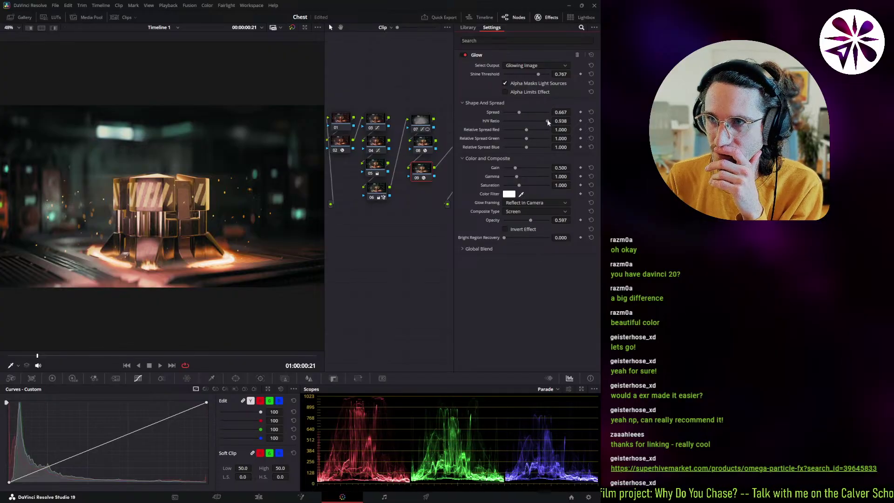
Step: Shape node 09's Glow with an H/V ratio of 1.000, a spread of 0.124 and a gamma of 1.155
{"action": "left_click_drag", "start_coordinate": [520, 123], "coordinate": [554, 123]}
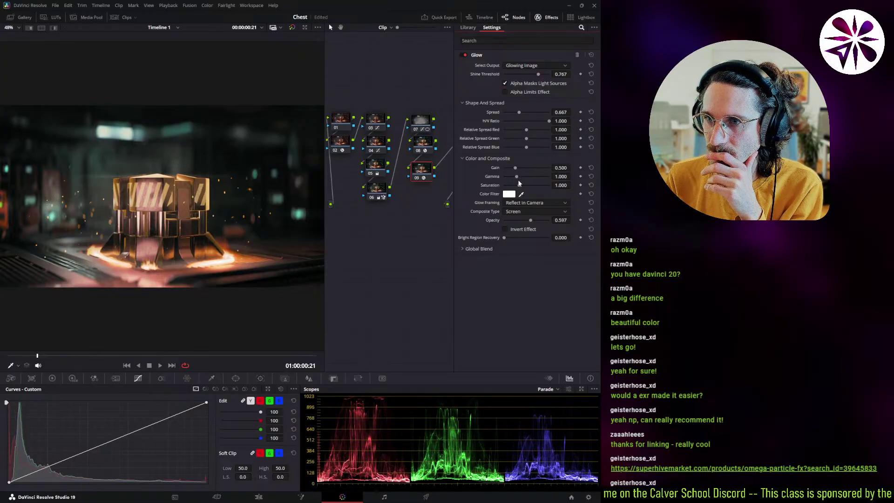
{"action": "left_click_drag", "start_coordinate": [518, 174], "coordinate": [536, 180]}
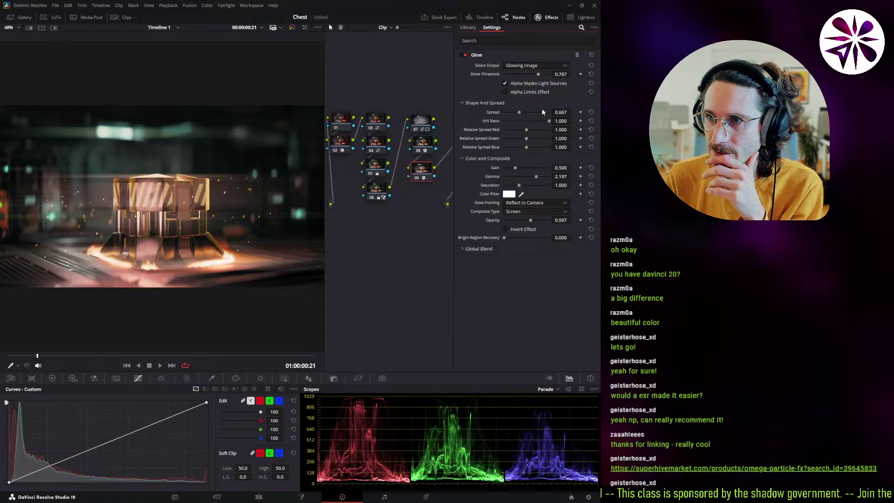
{"action": "left_click_drag", "start_coordinate": [519, 113], "coordinate": [507, 119]}
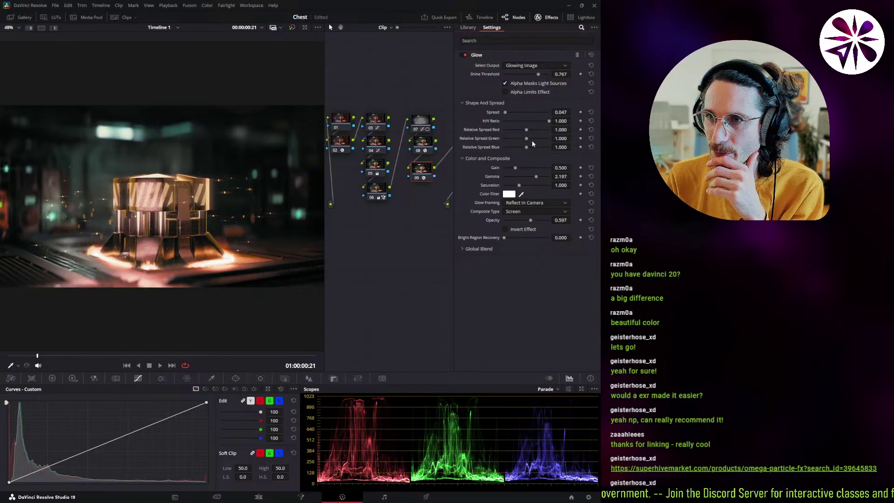
{"action": "left_click_drag", "start_coordinate": [534, 177], "coordinate": [518, 177]}
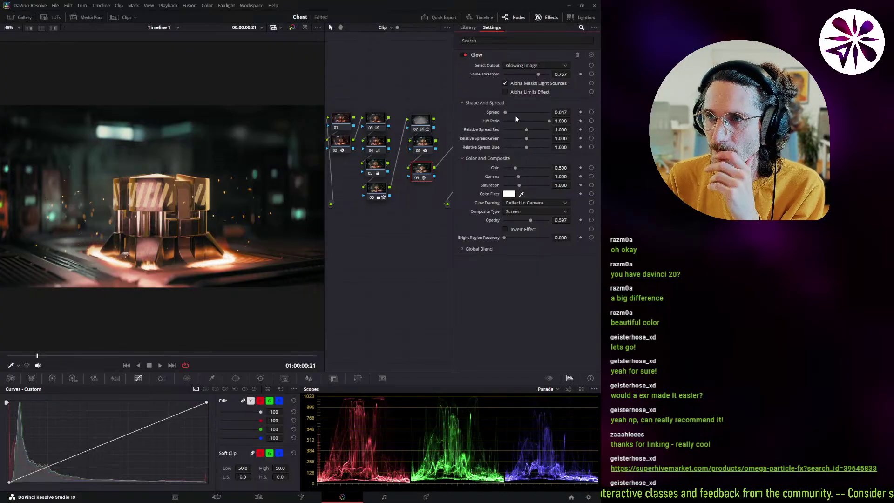
{"action": "left_click_drag", "start_coordinate": [505, 112], "coordinate": [507, 120]}
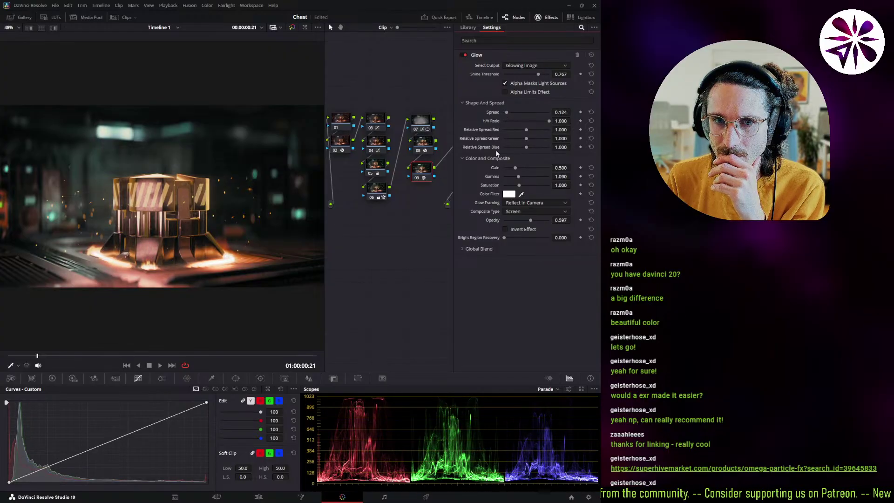
{"action": "left_click_drag", "start_coordinate": [517, 176], "coordinate": [521, 179]}
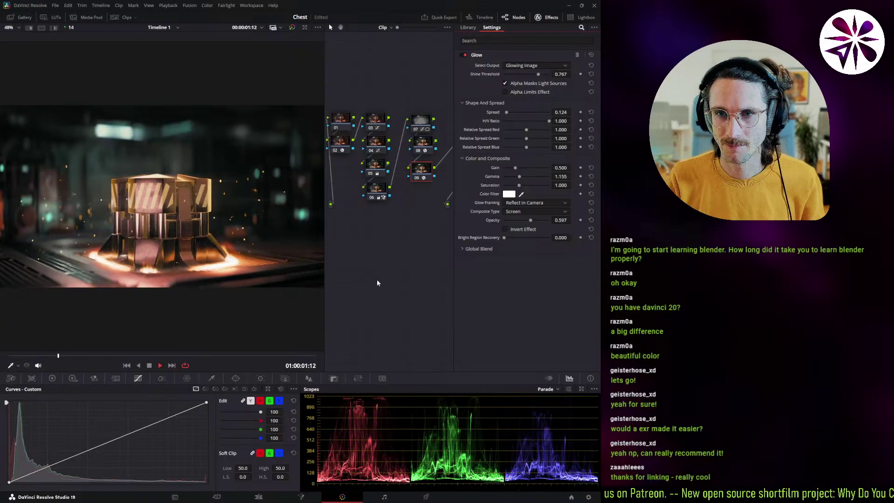
Step: Compare the picture with node 09 disabled and enabled, and play the clip to judge its glow
{"action": "key", "text": "space"}
{"action": "key", "text": "ctrl+d"}
{"action": "key", "text": "ctrl+d"}
{"action": "key", "text": "ctrl+d"}
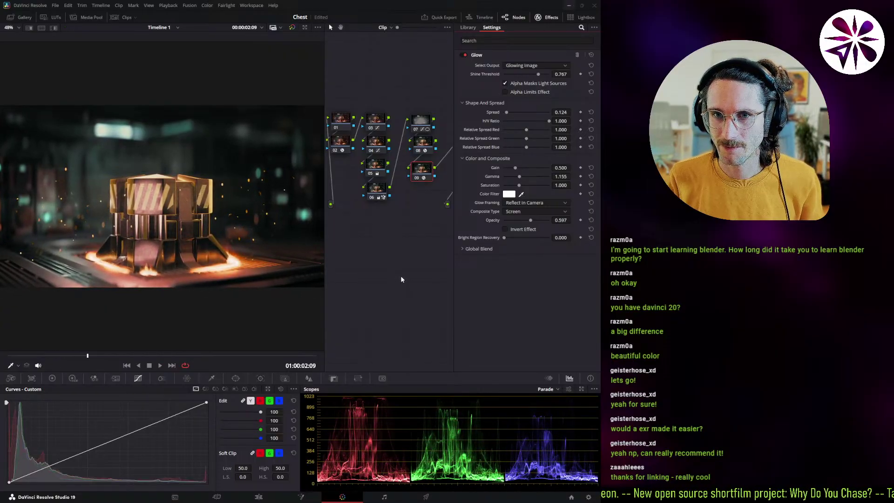
{"action": "key", "text": "ctrl+d"}
{"action": "key", "text": "ctrl+d"}
{"action": "key", "text": "ctrl+d"}
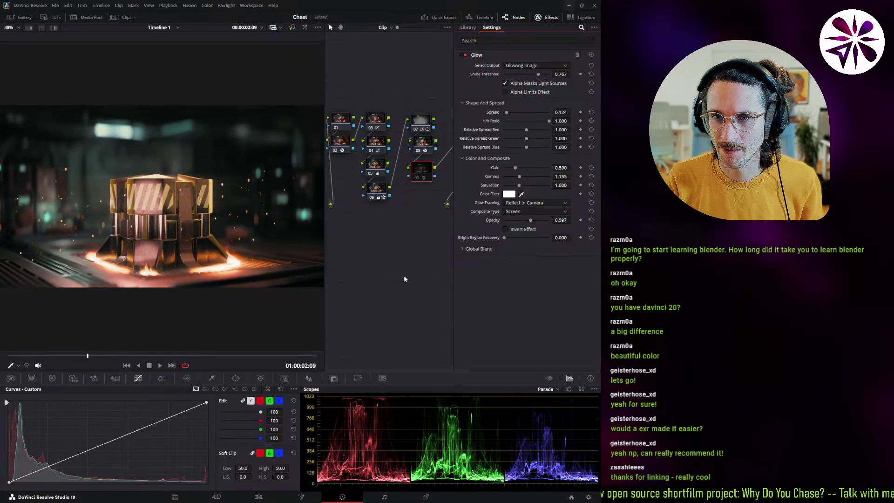
{"action": "key", "text": "space"}
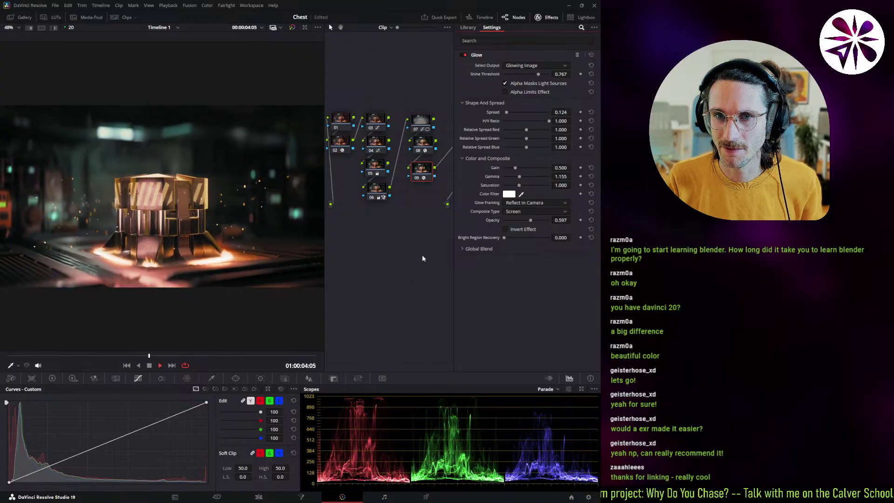
{"action": "key", "text": "space"}
Step: Toggle node 08 off and on to compare the image with and without its glow
{"action": "left_click", "coordinate": [424, 150]}
{"action": "key", "text": "ctrl+d"}
{"action": "key", "text": "ctrl+d"}
{"action": "key", "text": "ctrl+d"}
{"action": "key", "text": "ctrl+d"}
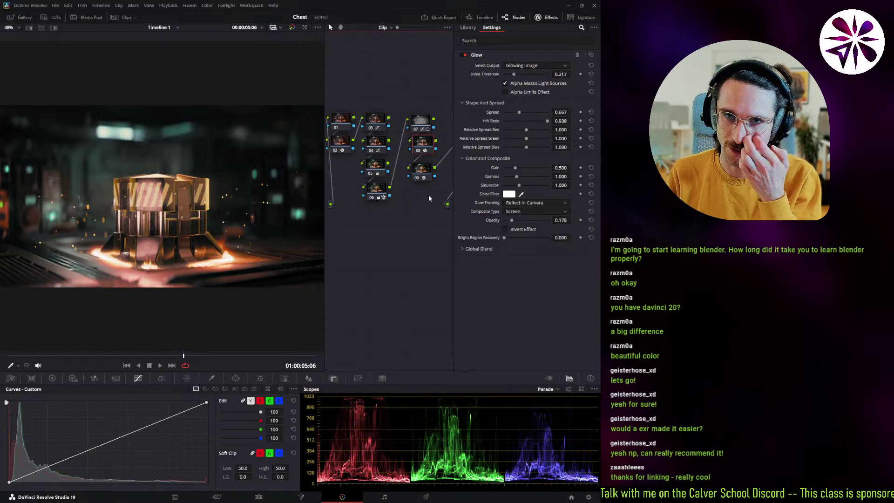
Step: Copy node 09's glow to a new serial node after it and place that node below node 09
{"action": "left_click", "coordinate": [425, 173]}
{"action": "left_click_drag", "start_coordinate": [426, 172], "coordinate": [426, 174]}
{"action": "left_click", "coordinate": [428, 146]}
{"action": "left_click", "coordinate": [428, 176]}
{"action": "key", "text": "alt+s"}
{"action": "key", "text": "ctrl+v"}
{"action": "left_click_drag", "start_coordinate": [347, 195], "coordinate": [421, 194]}
Step: Set node 10's Glow to shine threshold 0.558, spread 0.264, H/V ratio -0.829 and gamma 0.656
{"action": "left_click_drag", "start_coordinate": [543, 122], "coordinate": [481, 125]}
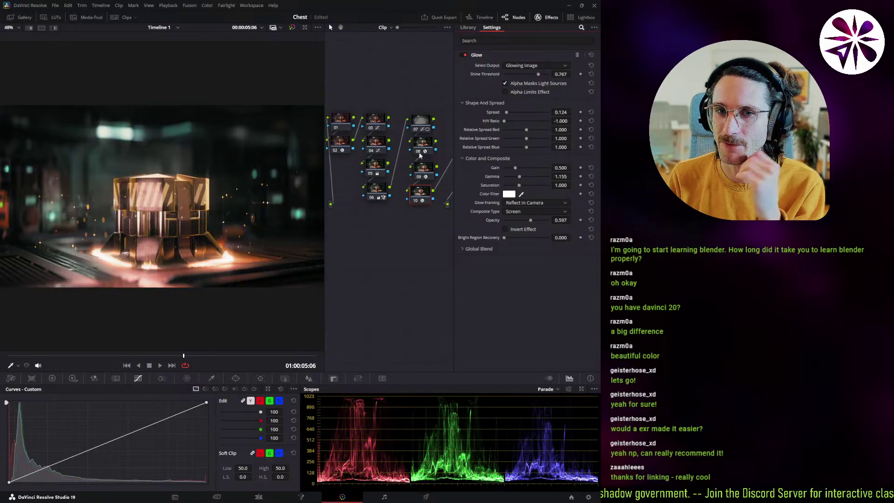
{"action": "mouse_move", "coordinate": [539, 74]}
{"action": "left_mouse_down"}
{"action": "mouse_move", "coordinate": [507, 77]}
{"action": "mouse_move", "coordinate": [529, 80]}
{"action": "left_mouse_up"}
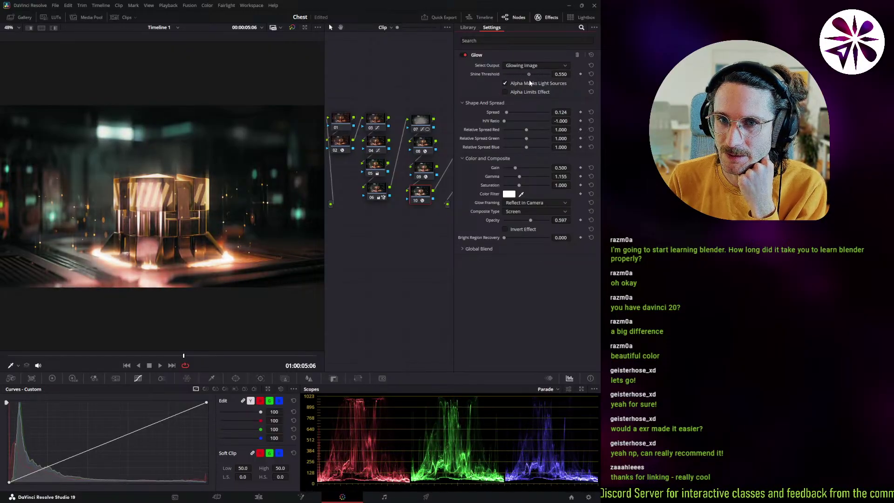
{"action": "left_click_drag", "start_coordinate": [506, 113], "coordinate": [514, 112]}
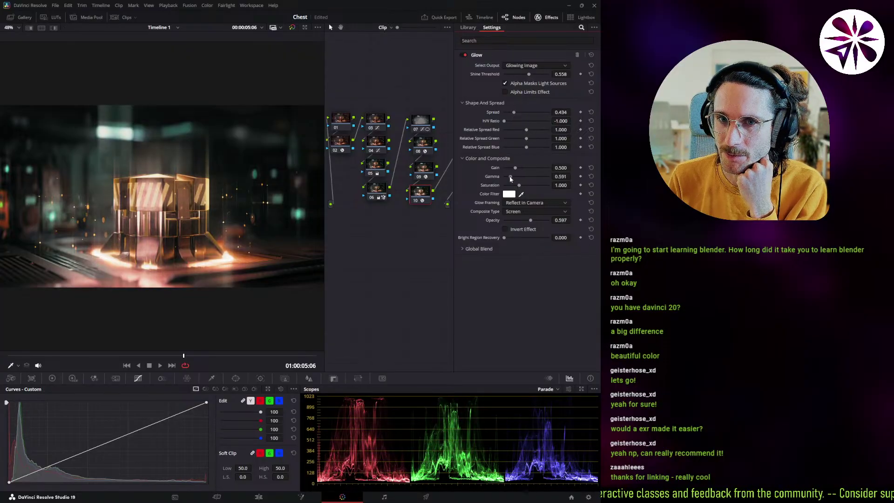
{"action": "left_click_drag", "start_coordinate": [518, 181], "coordinate": [510, 179]}
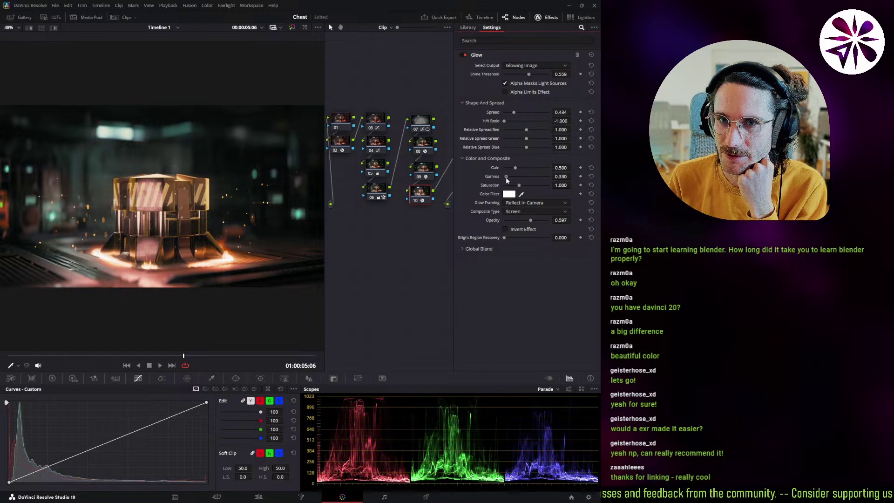
{"action": "left_click_drag", "start_coordinate": [507, 178], "coordinate": [509, 179]}
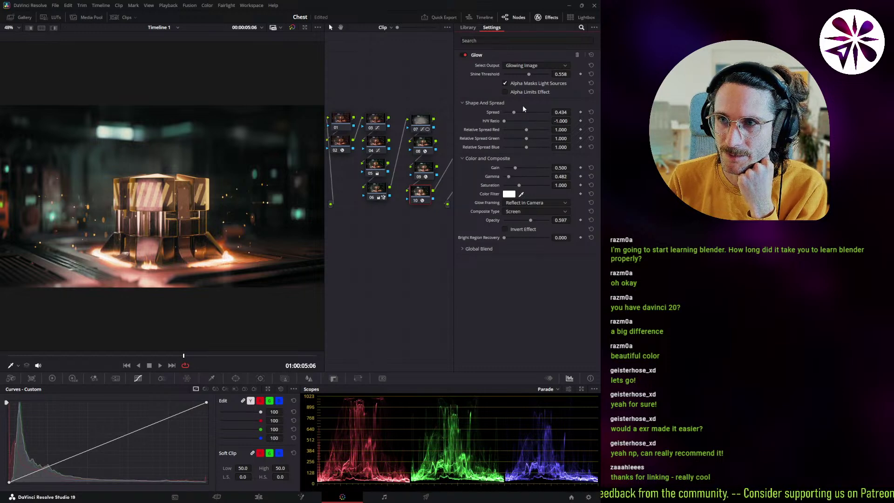
{"action": "left_click_drag", "start_coordinate": [510, 113], "coordinate": [511, 115]}
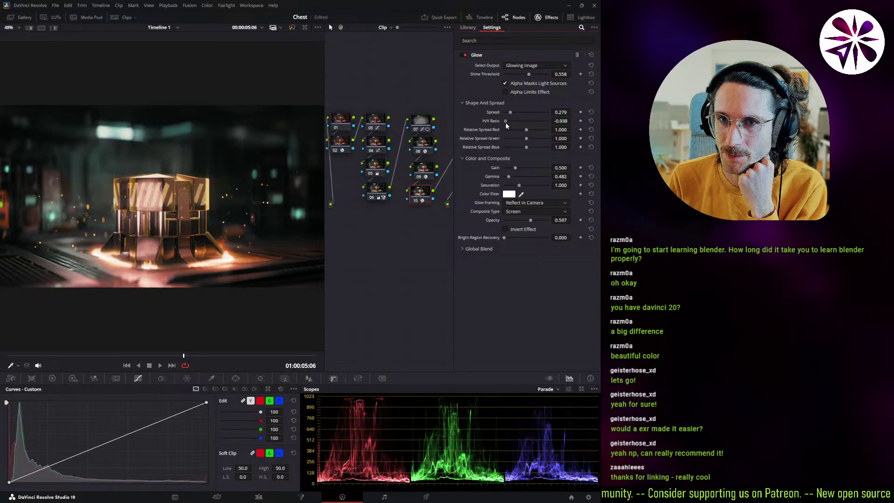
{"action": "left_click_drag", "start_coordinate": [510, 113], "coordinate": [510, 113]}
{"action": "left_click_drag", "start_coordinate": [515, 176], "coordinate": [510, 177]}
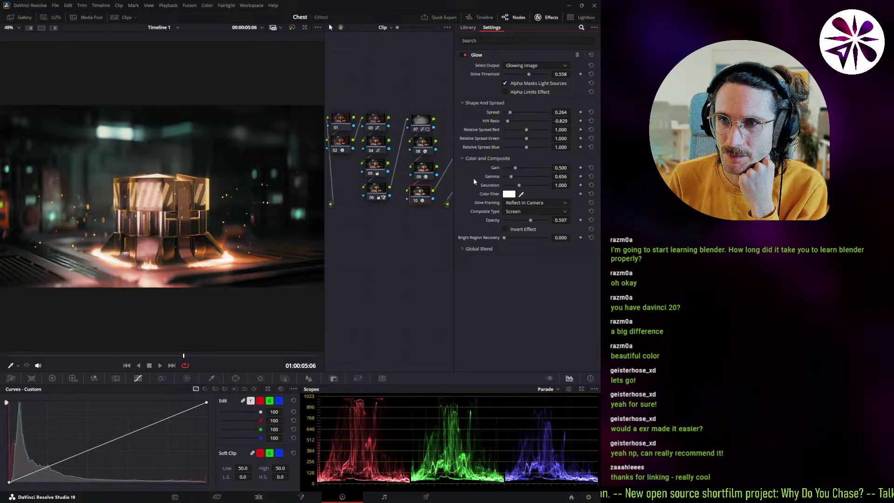
Step: Line up node 10 directly beneath node 09 in the third column
{"action": "left_click", "coordinate": [427, 201]}
{"action": "left_click", "coordinate": [427, 201]}
{"action": "left_click", "coordinate": [435, 201]}
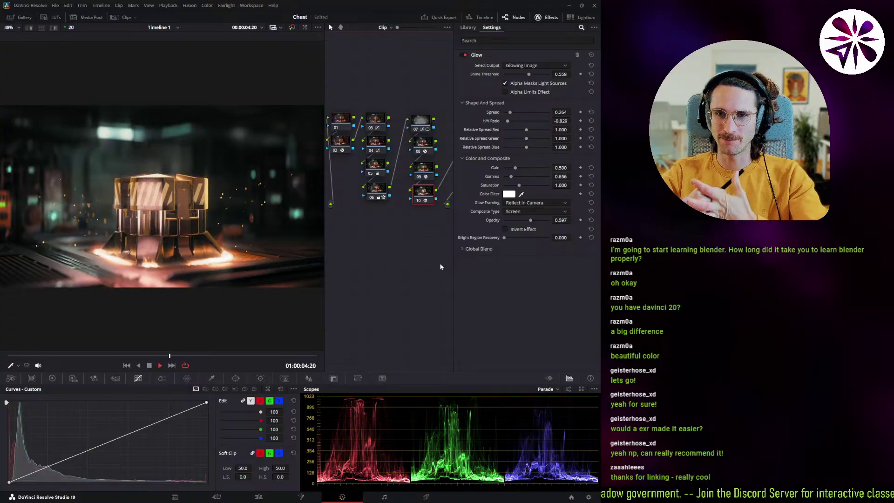
Step: Review the looping clip full screen with the new glows, exit the full-screen view and stop playback
{"action": "key", "text": "ctrl+f"}
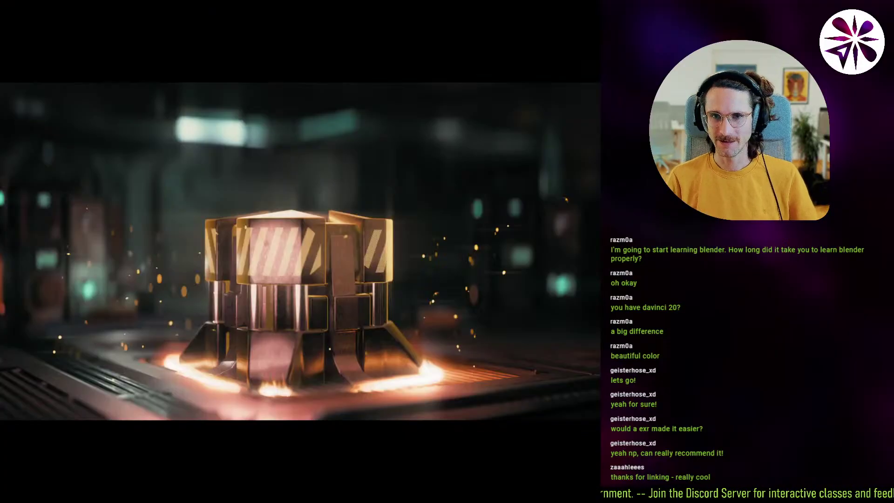
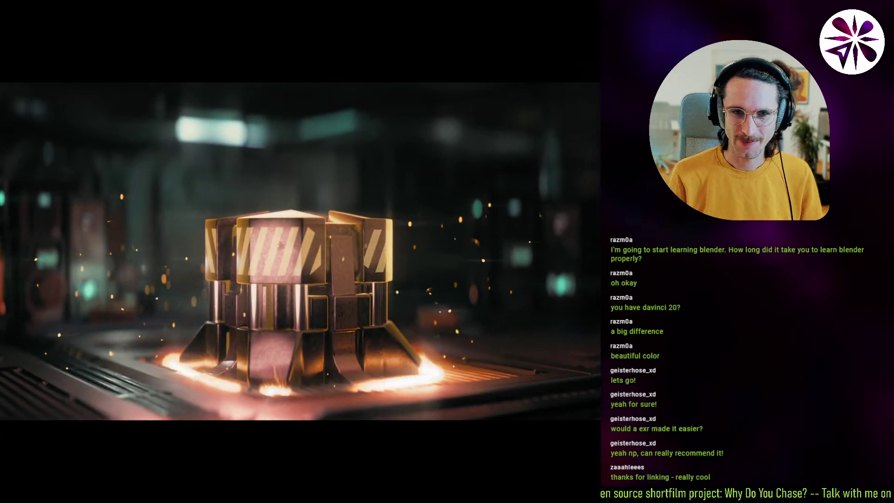
{"action": "key", "text": "Escape"}
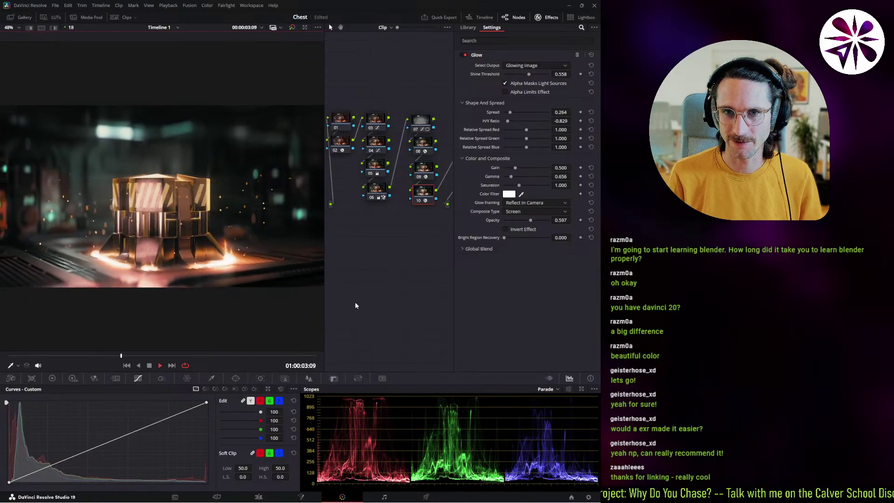
{"action": "key", "text": "space"}
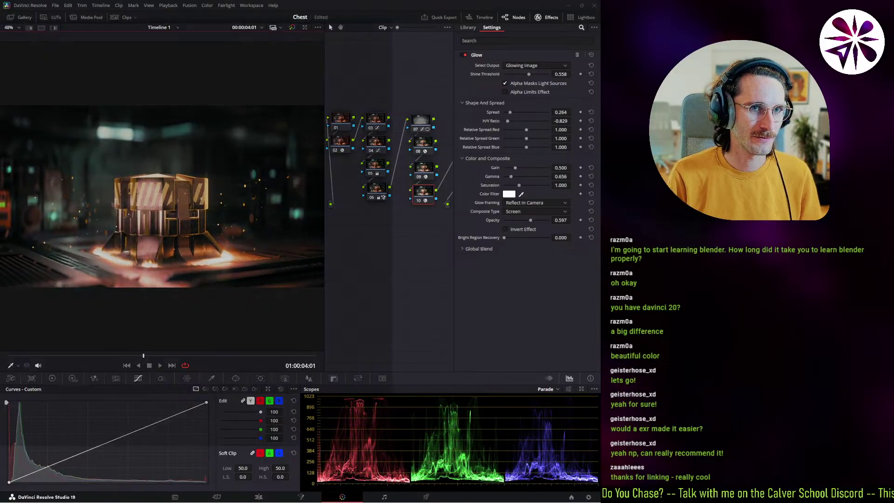
Step: Switch to the browser and open the Calver School channel's Courses & Workshops playlist on YouTube in a new tab
{"action": "key", "text": "alt+Tab"}
{"action": "key", "text": "ctrl+t"}
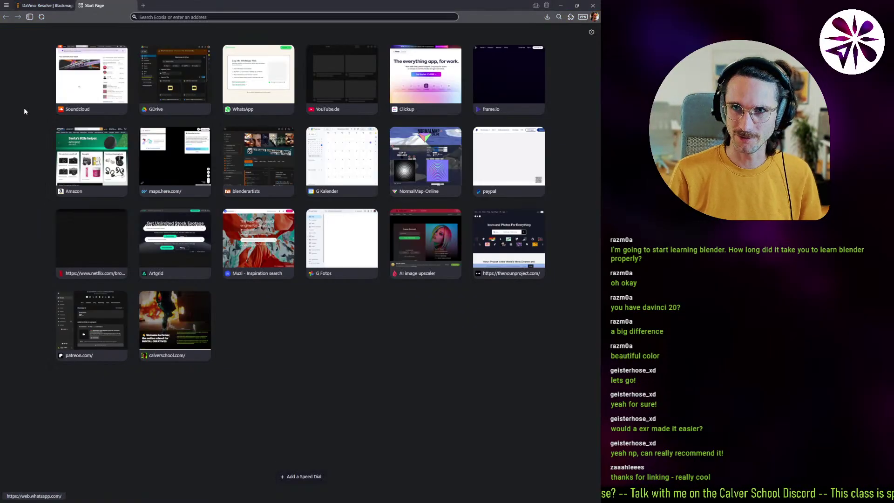
{"action": "left_click", "coordinate": [342, 77]}
{"action": "left_click", "coordinate": [423, 348]}
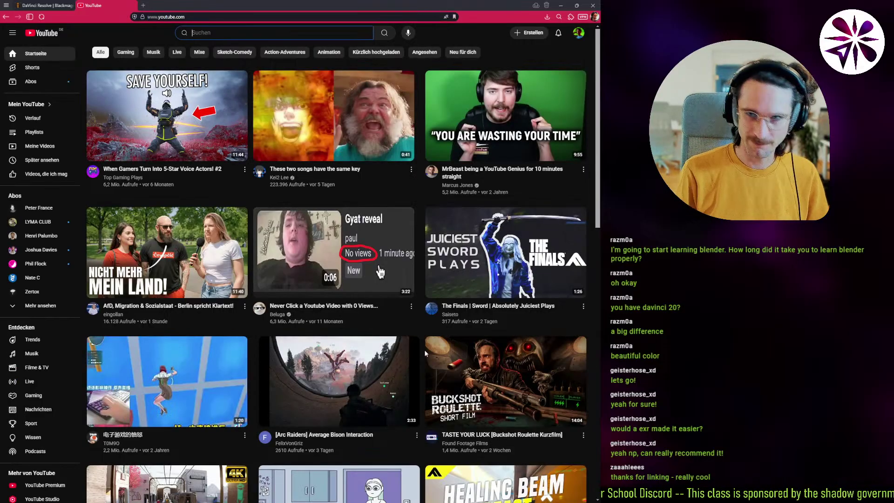
{"action": "left_click", "coordinate": [579, 33]}
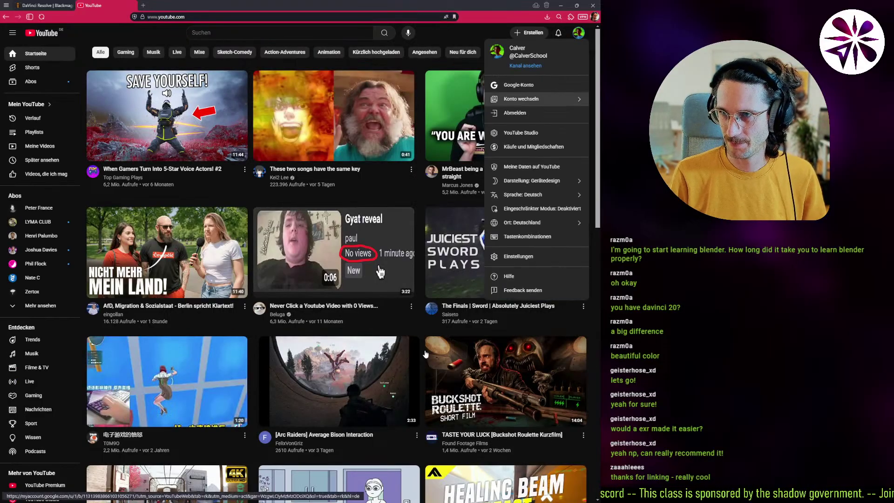
{"action": "left_click", "coordinate": [525, 66]}
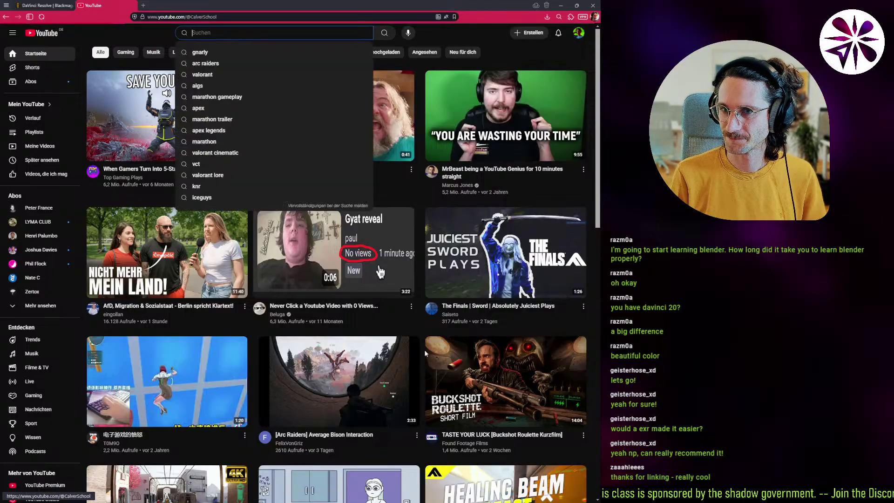
{"action": "scroll", "coordinate": [424, 353], "scroll_direction": "down", "scroll_amount": 3}
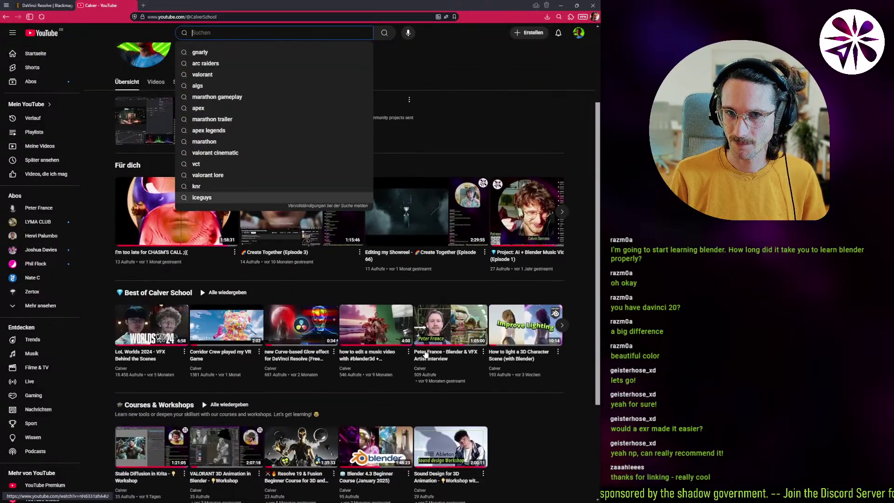
{"action": "scroll", "coordinate": [424, 353], "scroll_direction": "down", "scroll_amount": 2}
{"action": "left_click", "coordinate": [154, 322]}
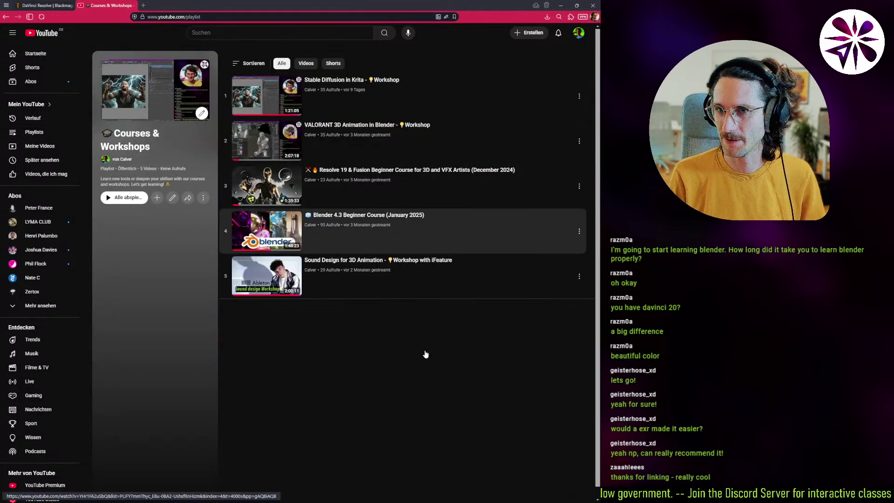
Step: Copy the share link of the Courses & Workshops playlist and return to DaVinci Resolve
{"action": "key", "text": "ctrl+l"}
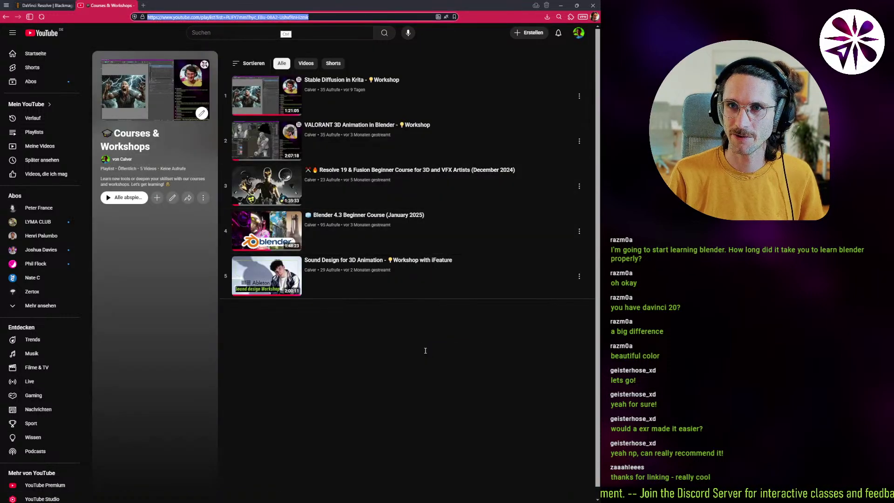
{"action": "left_click", "coordinate": [188, 198]}
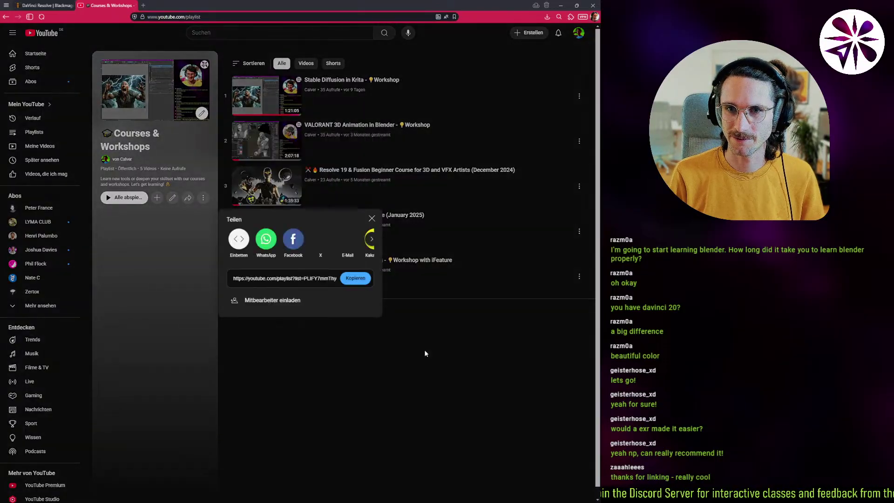
{"action": "left_click", "coordinate": [355, 278]}
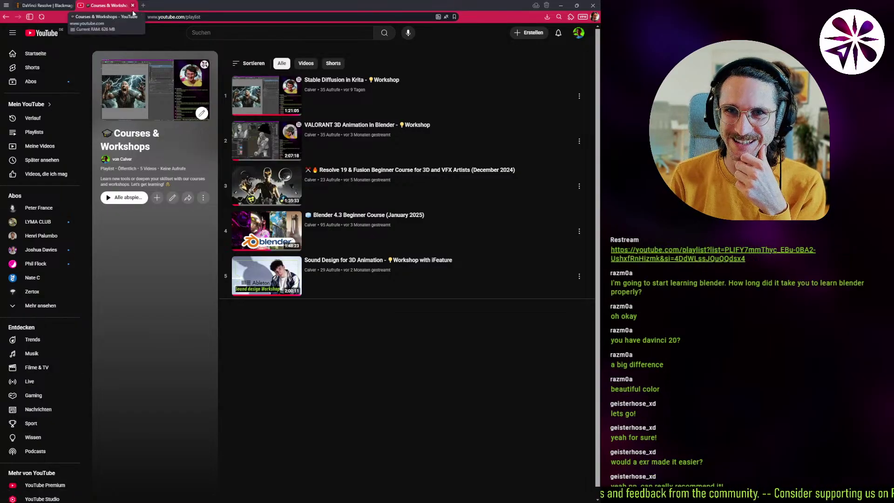
{"action": "left_click", "coordinate": [560, 6]}
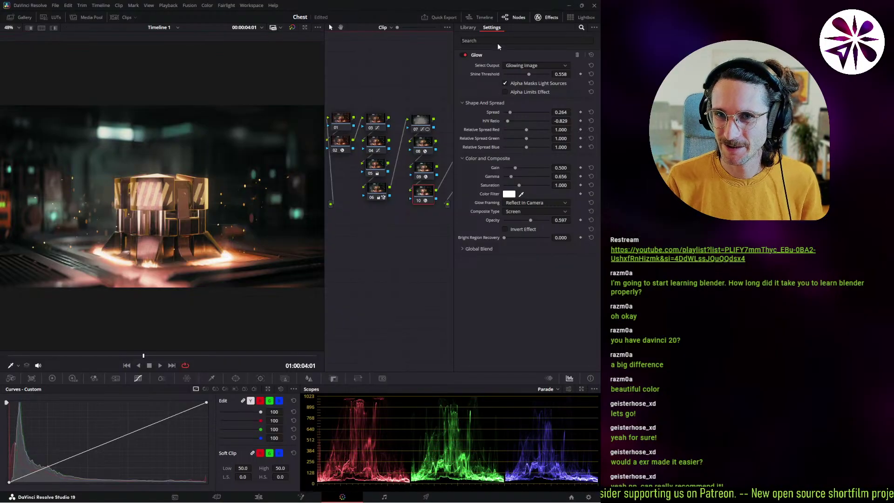
Step: Compare the image with the glow nodes 08 and 09 switched off and on
{"action": "left_click", "coordinate": [424, 169]}
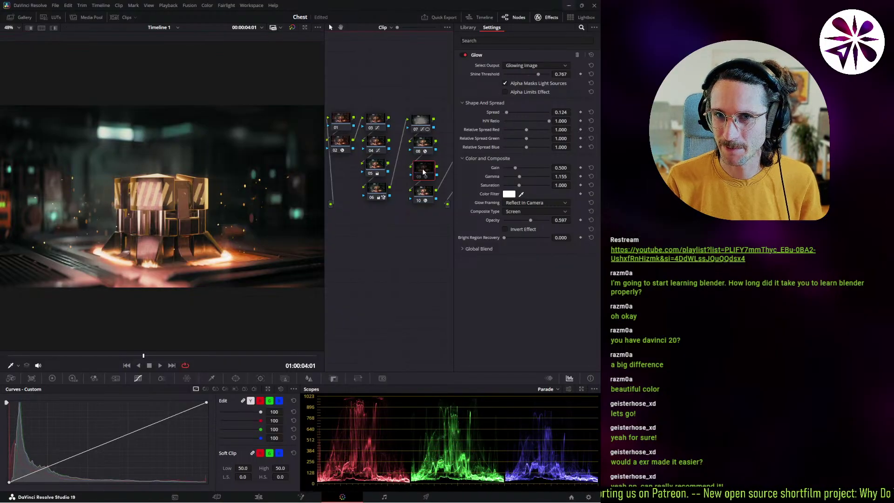
{"action": "left_click", "coordinate": [421, 176]}
{"action": "left_click", "coordinate": [422, 175]}
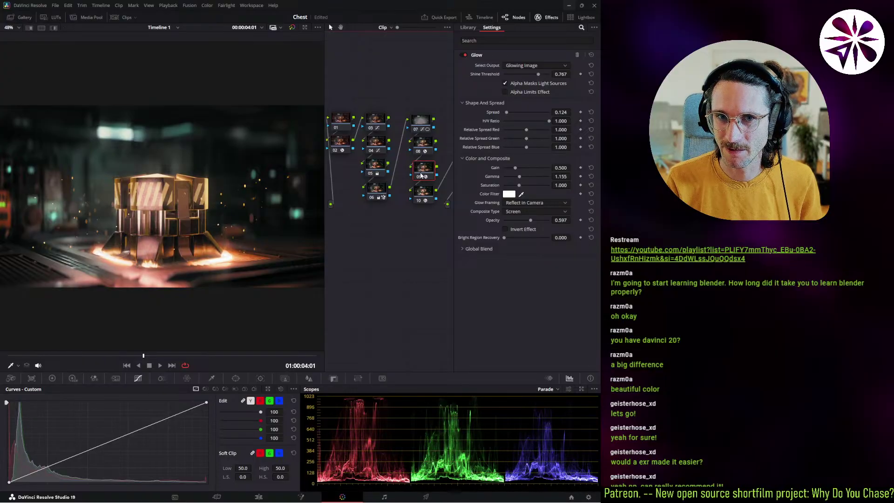
{"action": "left_click", "coordinate": [420, 176]}
{"action": "left_click", "coordinate": [423, 147]}
{"action": "left_click", "coordinate": [422, 147]}
{"action": "left_click", "coordinate": [423, 147]}
{"action": "left_click", "coordinate": [423, 175]}
{"action": "left_click", "coordinate": [423, 175]}
Step: Check node 08's effect on the image and set its Glow spread to 0.202
{"action": "left_click", "coordinate": [423, 150]}
{"action": "left_click", "coordinate": [422, 150]}
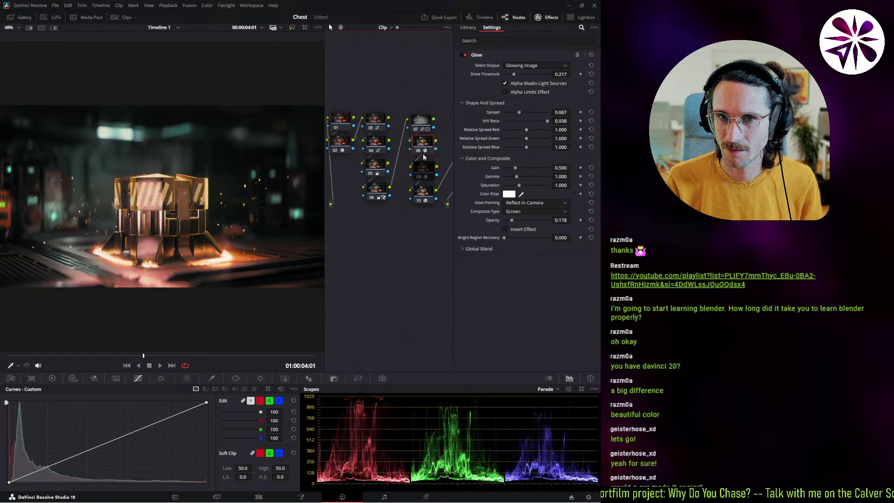
{"action": "left_click", "coordinate": [421, 151]}
{"action": "left_click", "coordinate": [422, 151]}
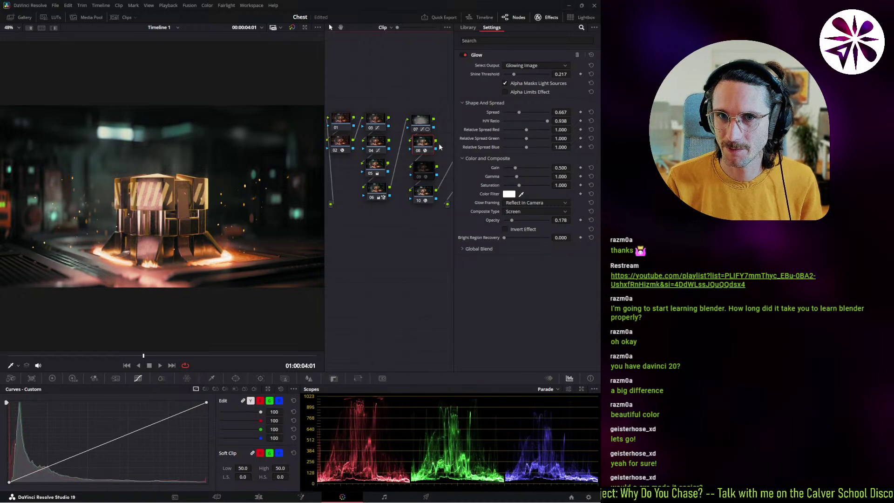
{"action": "left_click_drag", "start_coordinate": [519, 112], "coordinate": [508, 116]}
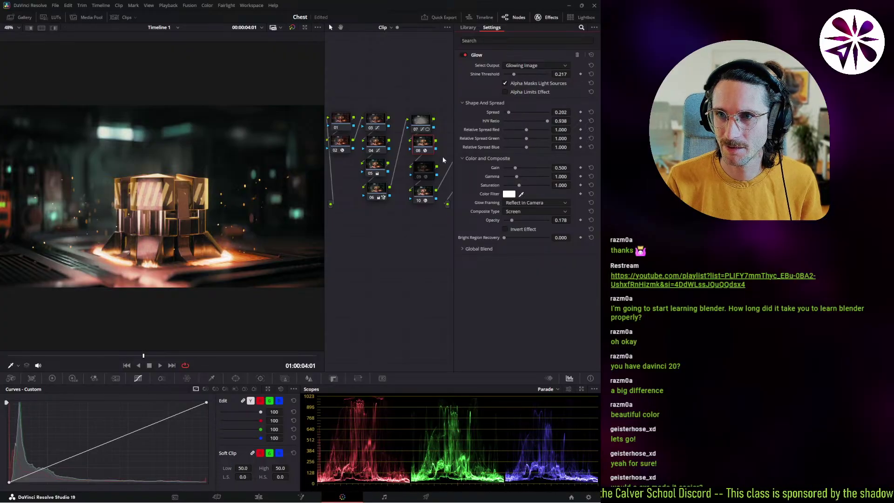
Step: Re-enable node 09 and set its Glow H/V ratio to 0.845
{"action": "left_click", "coordinate": [427, 171]}
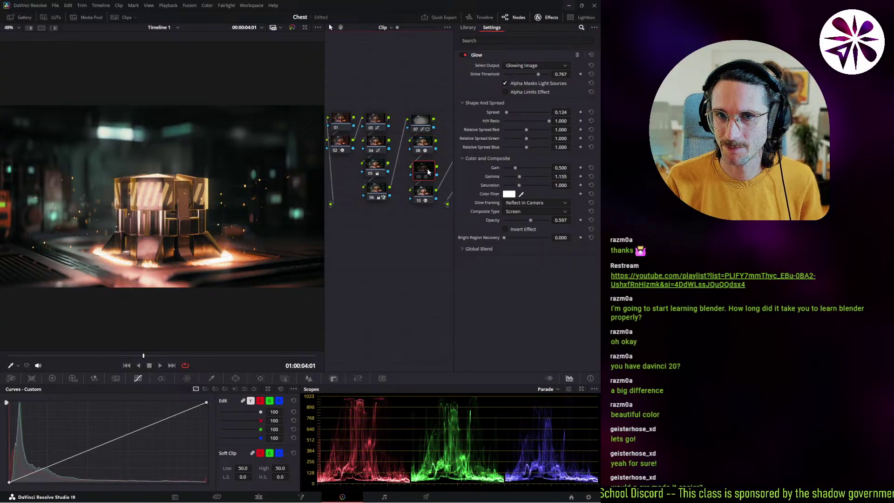
{"action": "key", "text": "ctrl+d"}
{"action": "left_click_drag", "start_coordinate": [548, 121], "coordinate": [548, 121]}
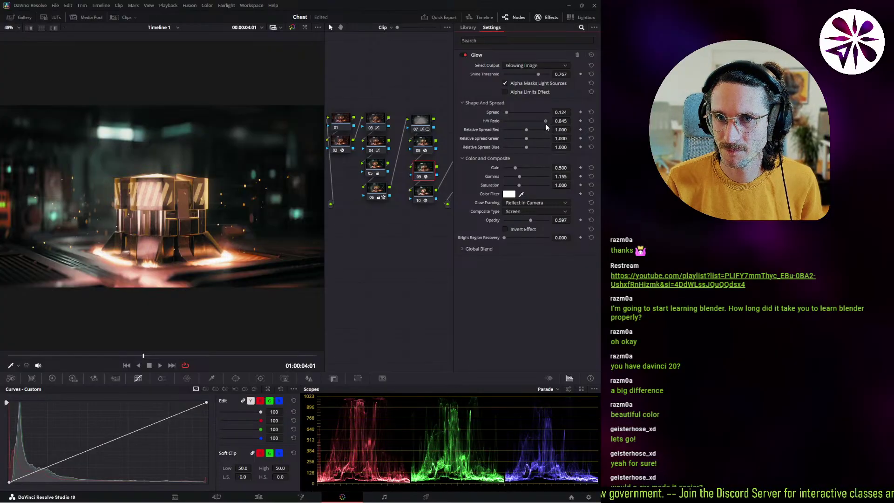
Step: Check node 10 off and on, and set its Glow shine threshold to 0.744
{"action": "left_click", "coordinate": [427, 190]}
{"action": "key", "text": "ctrl+d"}
{"action": "key", "text": "ctrl+d"}
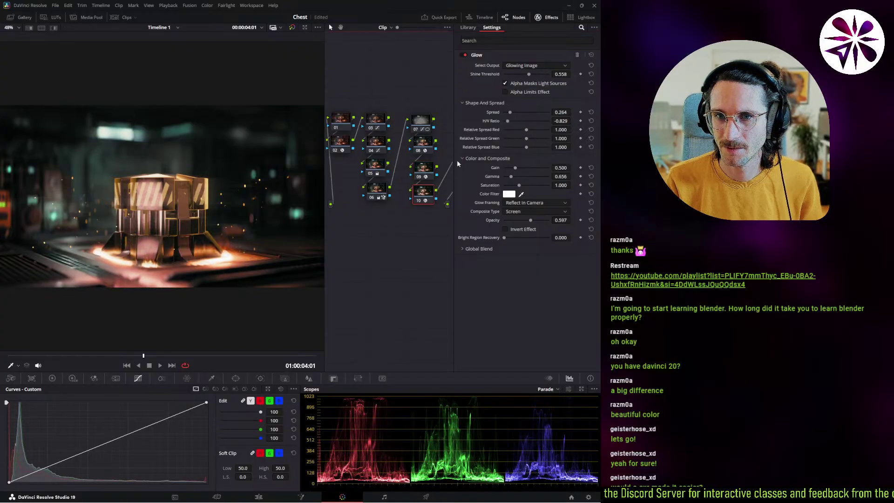
{"action": "mouse_move", "coordinate": [529, 74]}
{"action": "left_mouse_down"}
{"action": "mouse_move", "coordinate": [538, 75]}
{"action": "mouse_move", "coordinate": [515, 82]}
{"action": "mouse_move", "coordinate": [540, 88]}
{"action": "left_mouse_up"}
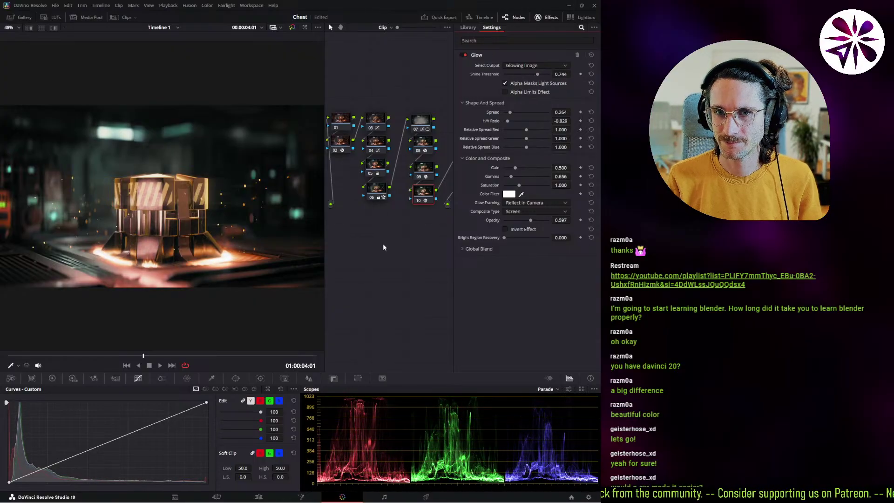
Step: Select glow nodes 08, 09 and 10 together, compare the image with them disabled and enabled, and clear the selection
{"action": "key", "text": "ctrl+d"}
{"action": "left_click_drag", "start_coordinate": [423, 225], "coordinate": [444, 148]}
{"action": "key", "text": "ctrl+d"}
{"action": "key", "text": "ctrl+d"}
{"action": "key", "text": "ctrl+d"}
{"action": "key", "text": "ctrl+d"}
{"action": "key", "text": "ctrl+d"}
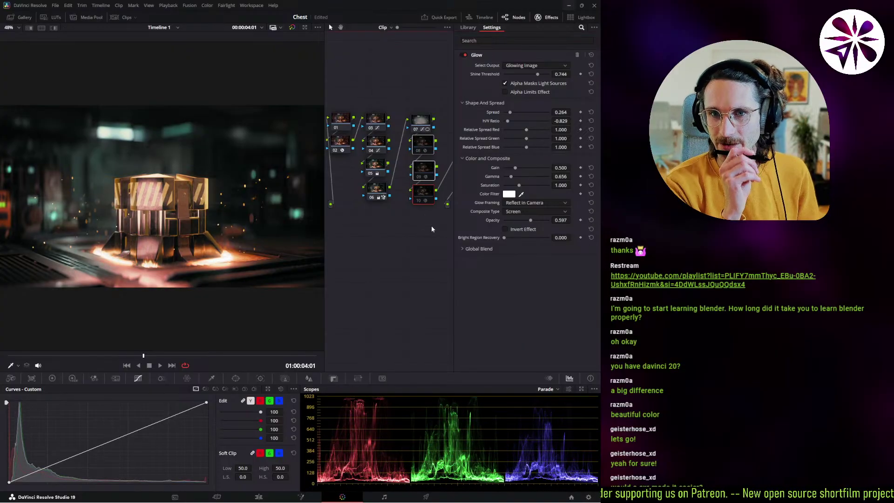
{"action": "key", "text": "ctrl+d"}
{"action": "key", "text": "ctrl+d"}
{"action": "key", "text": "ctrl+d"}
{"action": "key", "text": "ctrl+d"}
{"action": "key", "text": "ctrl+d"}
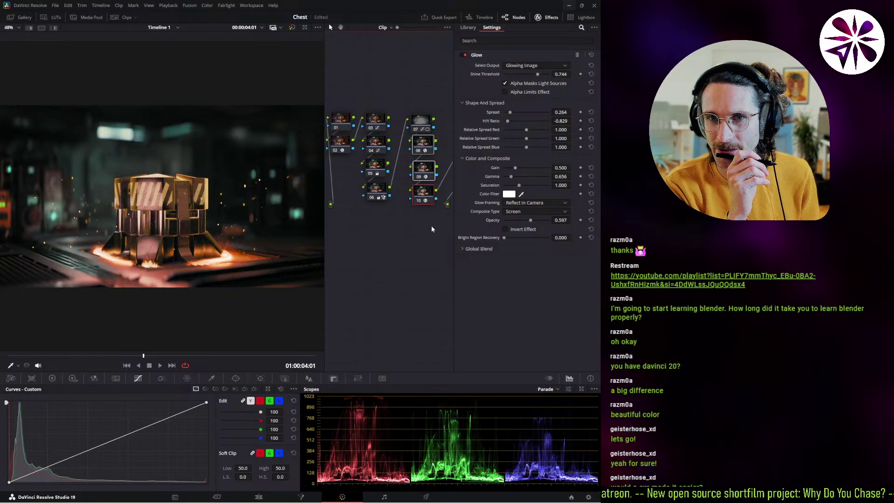
{"action": "left_click", "coordinate": [393, 294]}
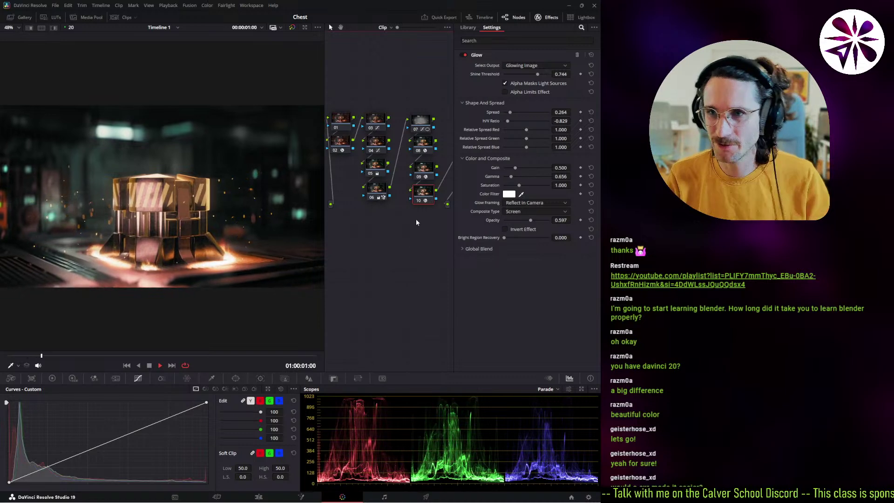
Step: Move the final curves node farther from the glow column, add a serial node after node 10 and place it beneath node 10
{"action": "left_click", "coordinate": [540, 18]}
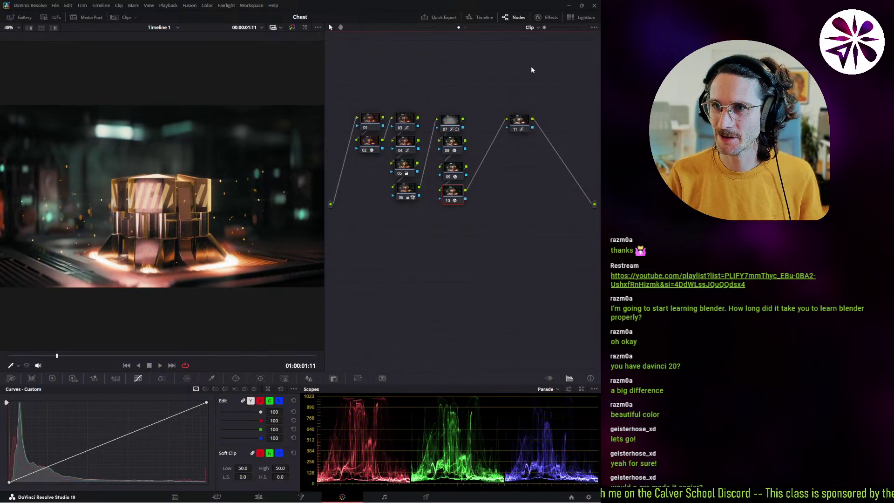
{"action": "left_click_drag", "start_coordinate": [515, 130], "coordinate": [553, 134]}
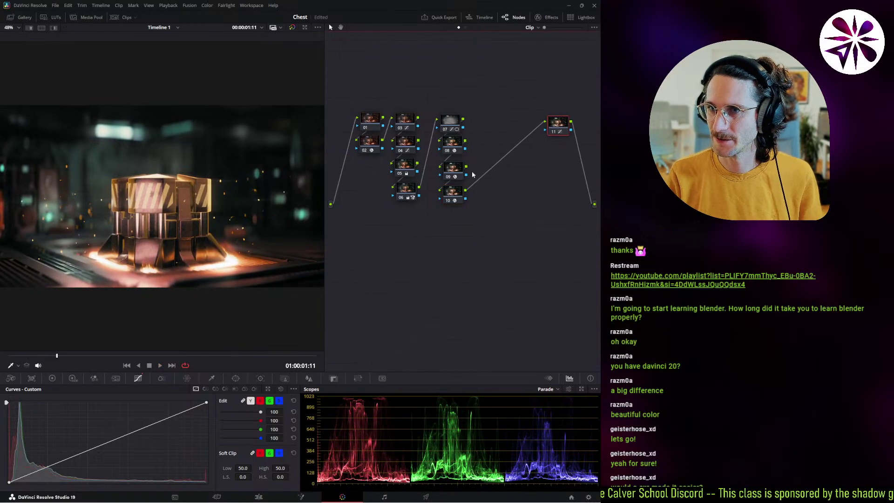
{"action": "left_click", "coordinate": [459, 196]}
{"action": "key", "text": "alt+s"}
{"action": "left_click_drag", "start_coordinate": [490, 189], "coordinate": [459, 215]}
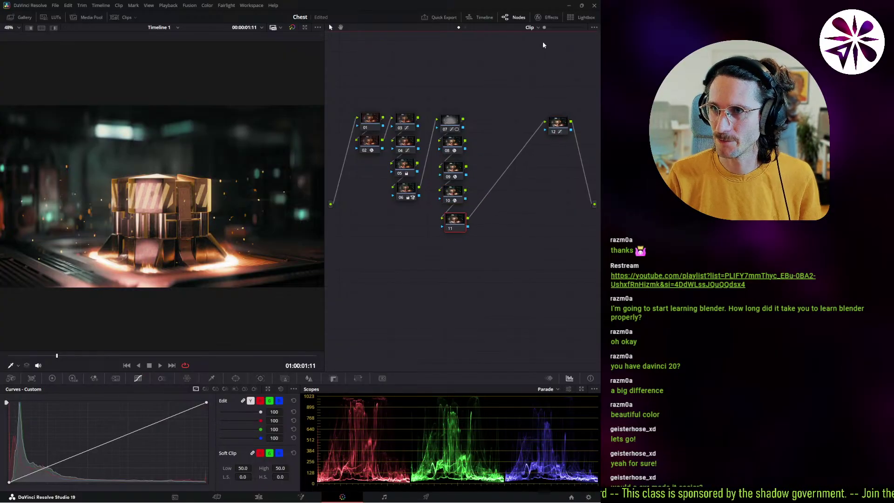
Step: Find the Prism Blur effect in the effects library and apply it to the new node 11
{"action": "left_click", "coordinate": [549, 17]}
{"action": "left_click", "coordinate": [531, 41]}
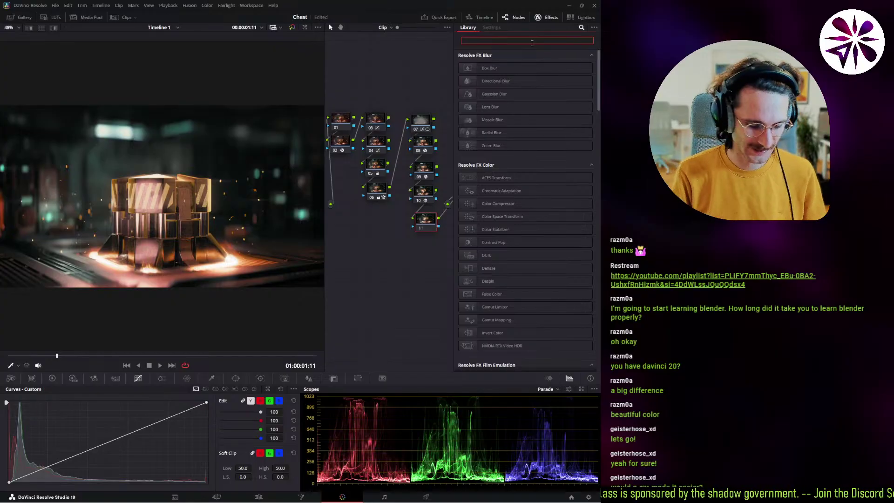
{"action": "type", "text": "chro"}
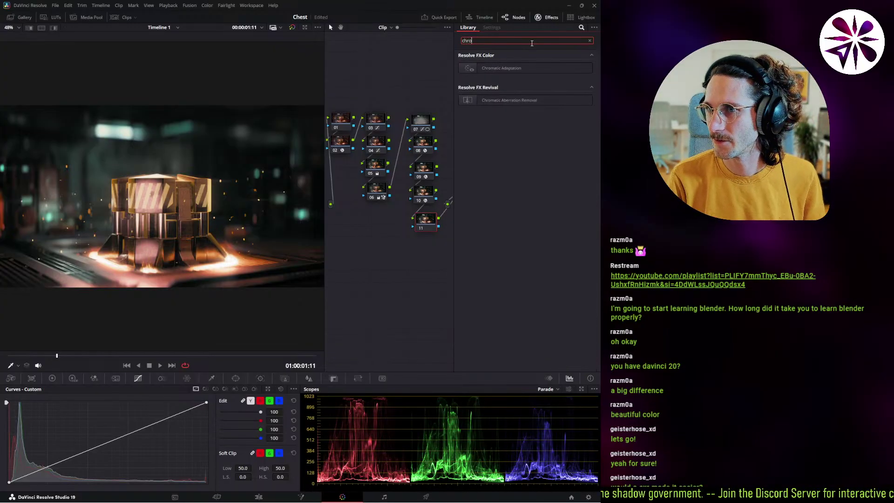
{"action": "key", "text": "BackSpace"}
{"action": "key", "text": "BackSpace"}
{"action": "key", "text": "BackSpace"}
{"action": "type", "text": "pris"}
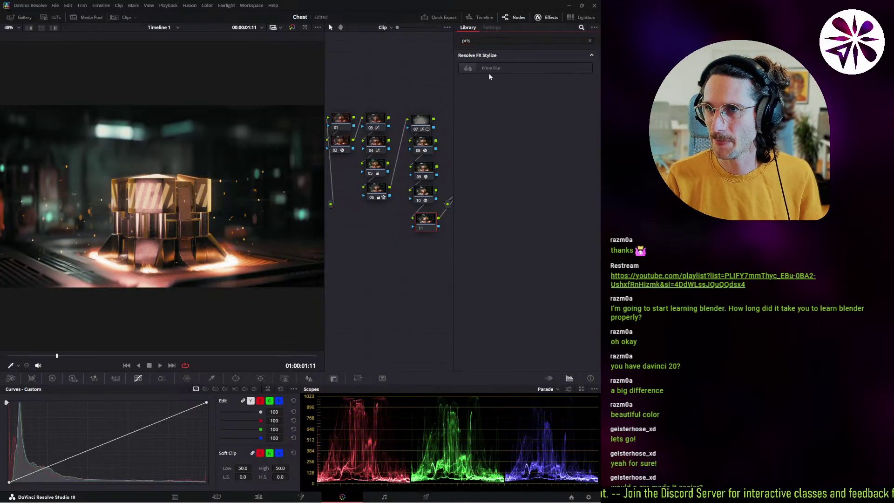
{"action": "left_click_drag", "start_coordinate": [489, 69], "coordinate": [416, 236]}
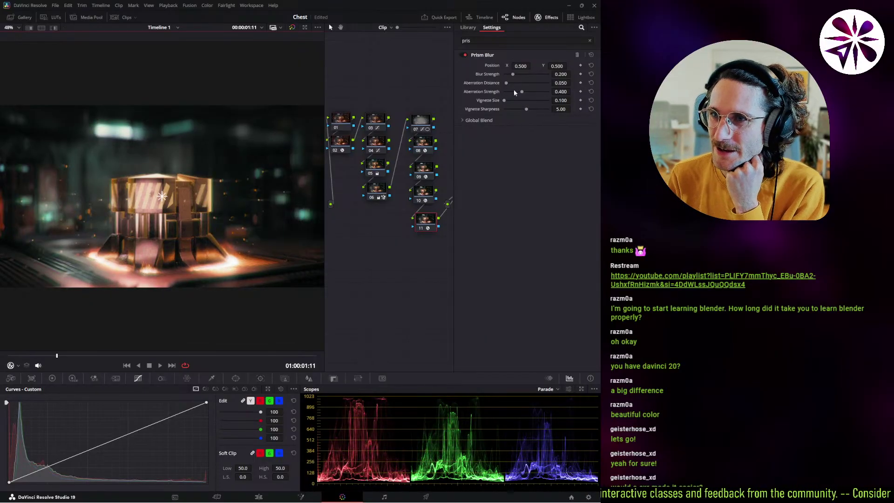
Step: Set Prism Blur to blur strength 0.000, aberration distance 0.013, aberration strength 1.000 and vignette sharpness 10.00
{"action": "left_click_drag", "start_coordinate": [522, 93], "coordinate": [589, 118]}
{"action": "left_click_drag", "start_coordinate": [514, 103], "coordinate": [504, 101]}
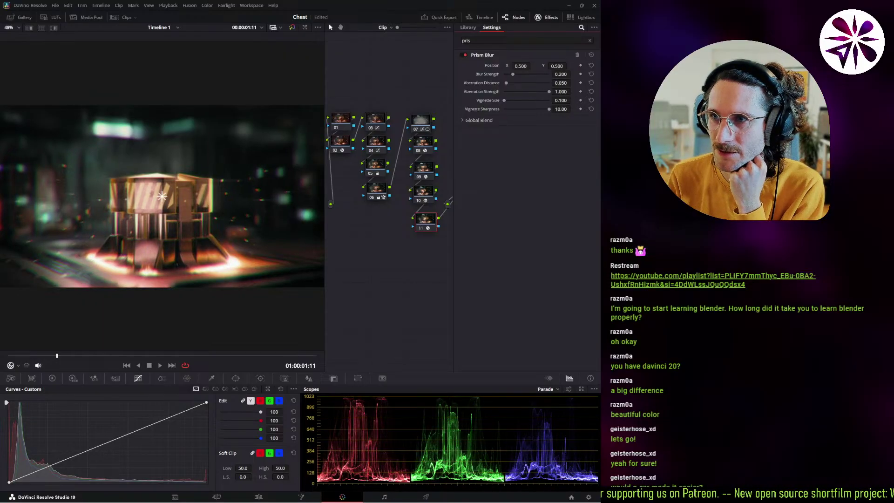
{"action": "left_click_drag", "start_coordinate": [505, 83], "coordinate": [503, 83]}
{"action": "left_click_drag", "start_coordinate": [561, 83], "coordinate": [561, 84]}
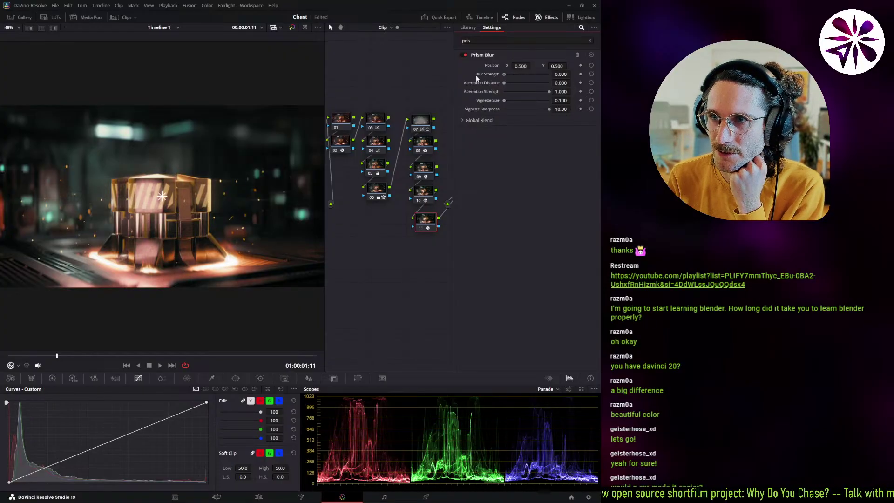
{"action": "left_click_drag", "start_coordinate": [561, 83], "coordinate": [561, 82]}
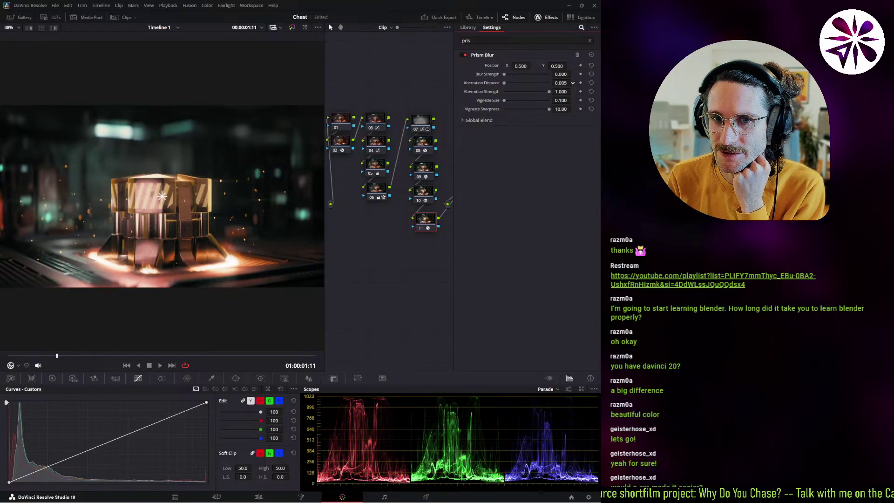
{"action": "left_click_drag", "start_coordinate": [561, 83], "coordinate": [562, 84]}
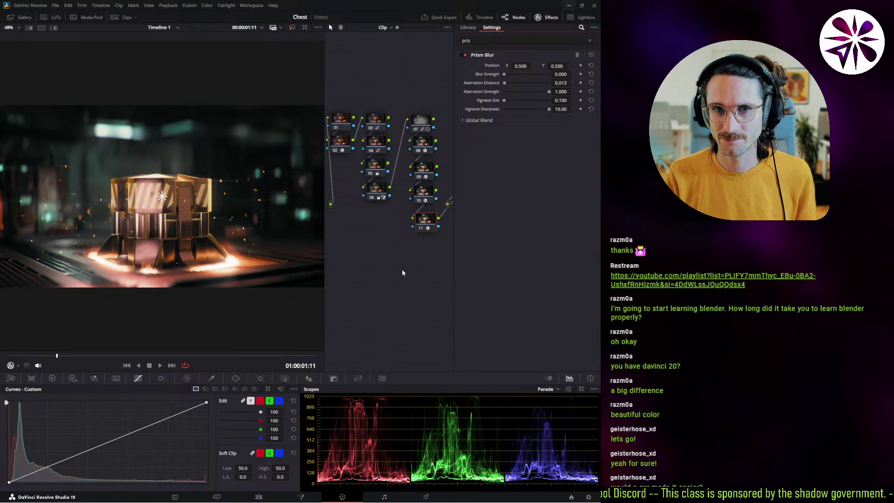
Step: Compare the image with node 11's Prism Blur switched off and on
{"action": "key", "text": "ctrl+d"}
{"action": "key", "text": "ctrl+d"}
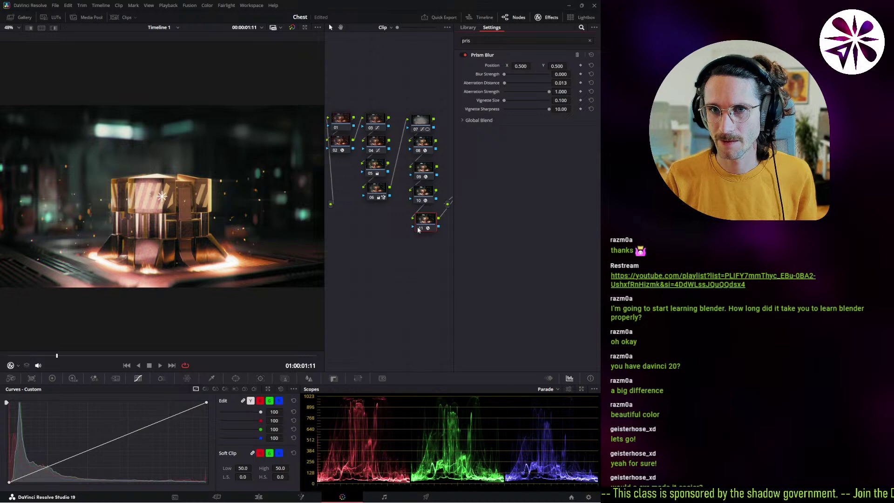
{"action": "key", "text": "ctrl+d"}
{"action": "key", "text": "ctrl+d"}
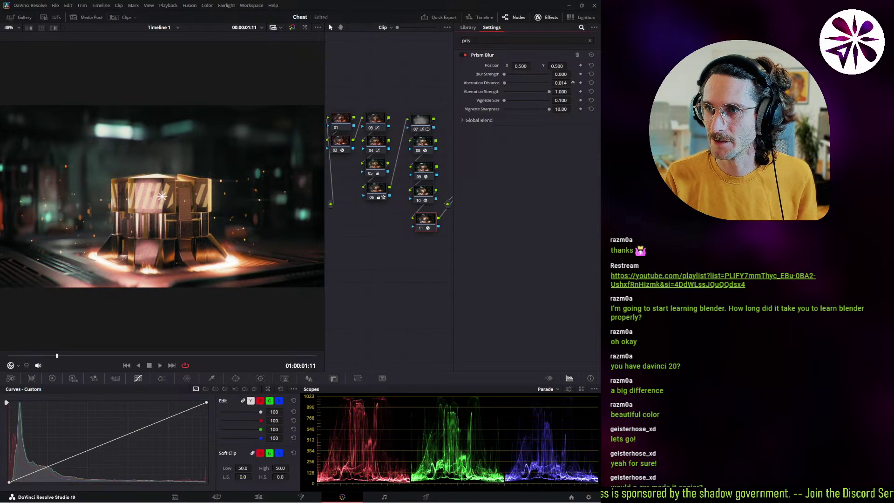
Step: Set Prism Blur's aberration distance to 0.018, comparing the image with node 11 off and on and checking playback
{"action": "scroll", "coordinate": [572, 82], "scroll_direction": "up", "scroll_amount": 2}
{"action": "key", "text": "ctrl+d"}
{"action": "key", "text": "ctrl+d"}
{"action": "key", "text": "ctrl+d"}
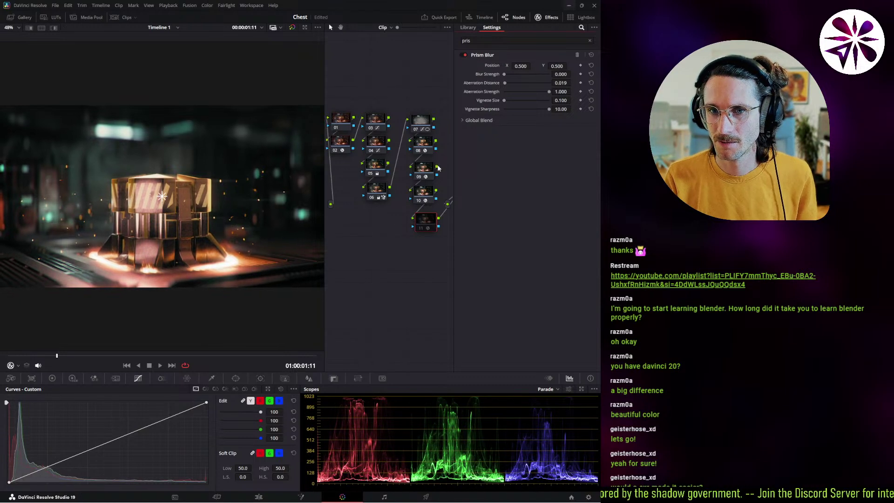
{"action": "key", "text": "ctrl+d"}
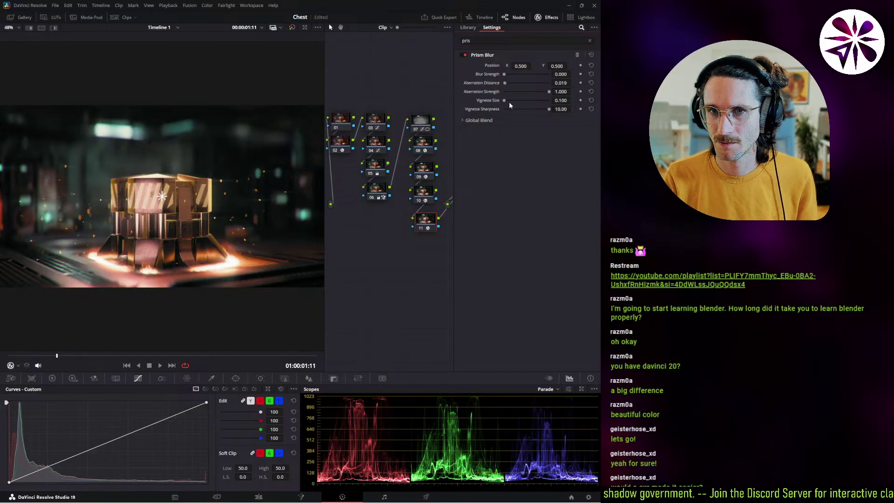
{"action": "scroll", "coordinate": [564, 89], "scroll_direction": "down", "scroll_amount": 1}
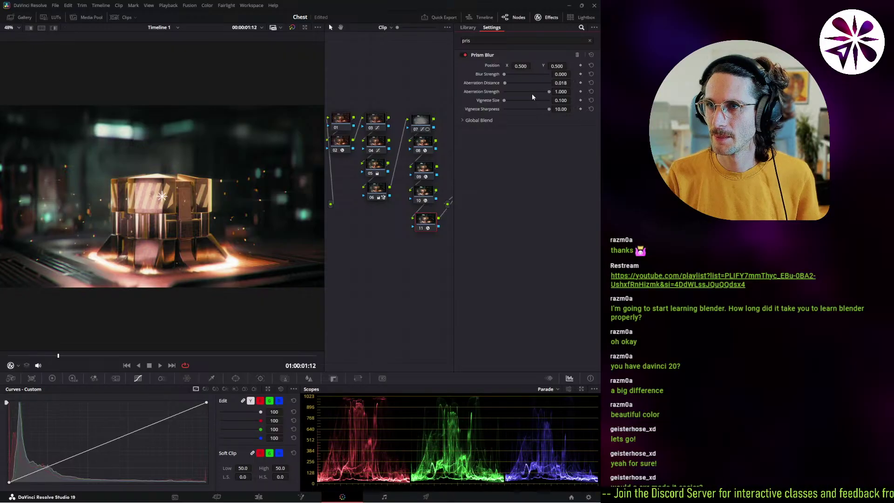
{"action": "key", "text": "space"}
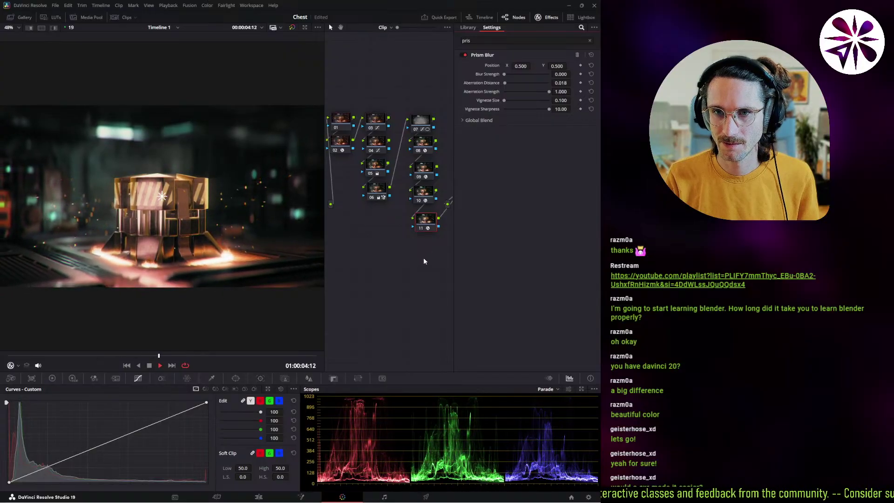
{"action": "key", "text": "space"}
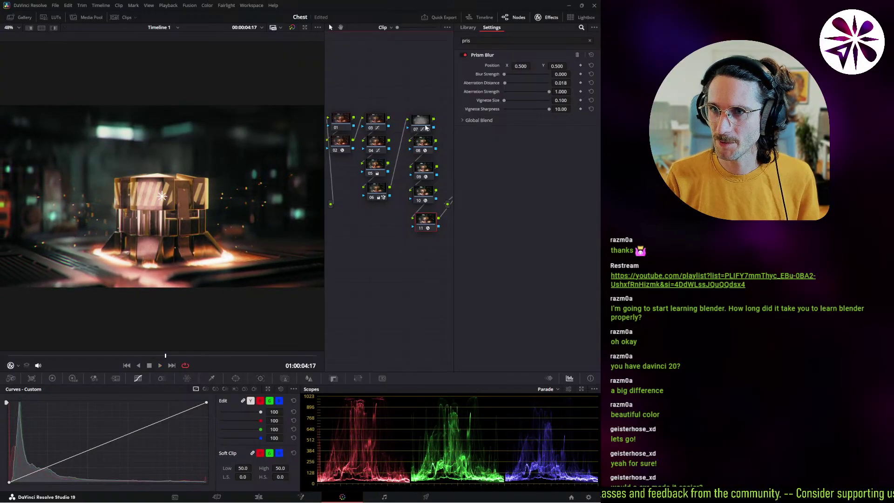
Step: Fine-tune the shadow, midtone and highlight points of node 04's custom curve and save the project
{"action": "left_click", "coordinate": [378, 144]}
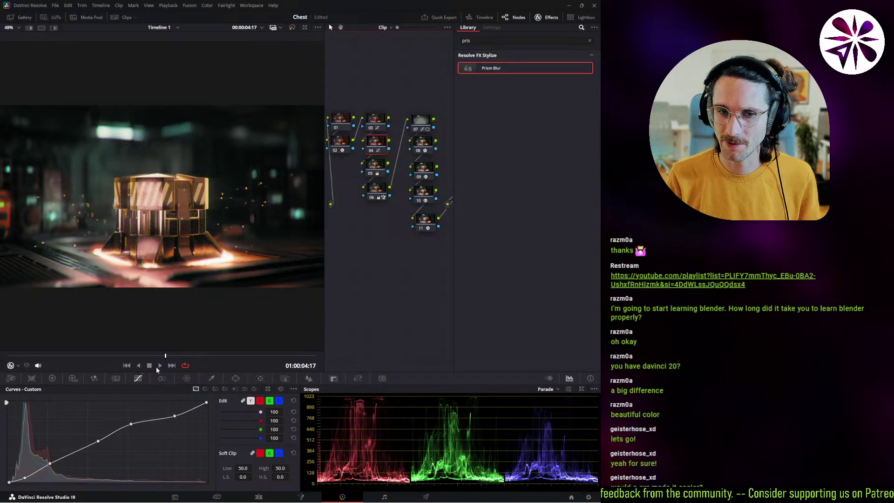
{"action": "left_click_drag", "start_coordinate": [26, 477], "coordinate": [52, 466]}
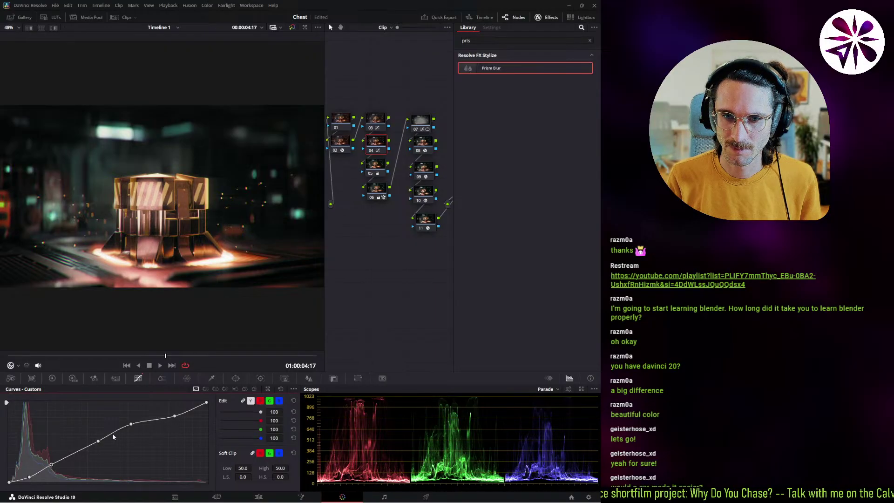
{"action": "left_click_drag", "start_coordinate": [175, 416], "coordinate": [101, 446]}
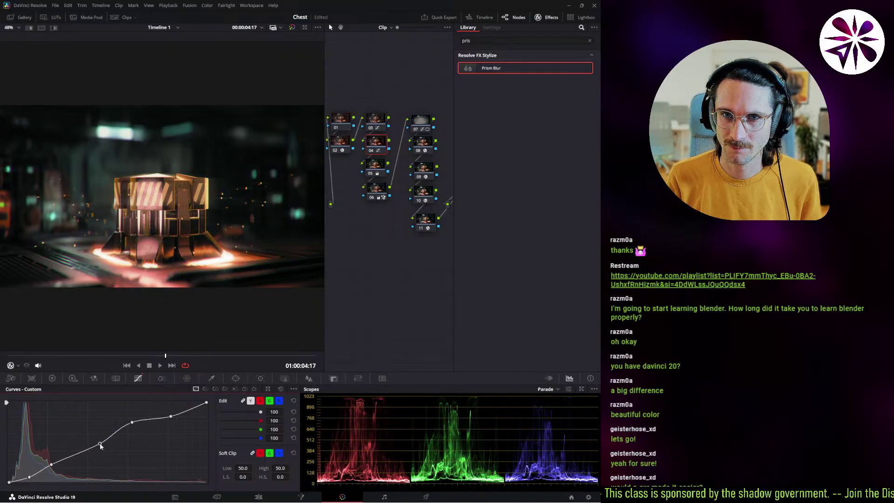
{"action": "left_click_drag", "start_coordinate": [52, 466], "coordinate": [58, 463]}
{"action": "key", "text": "ctrl+s"}
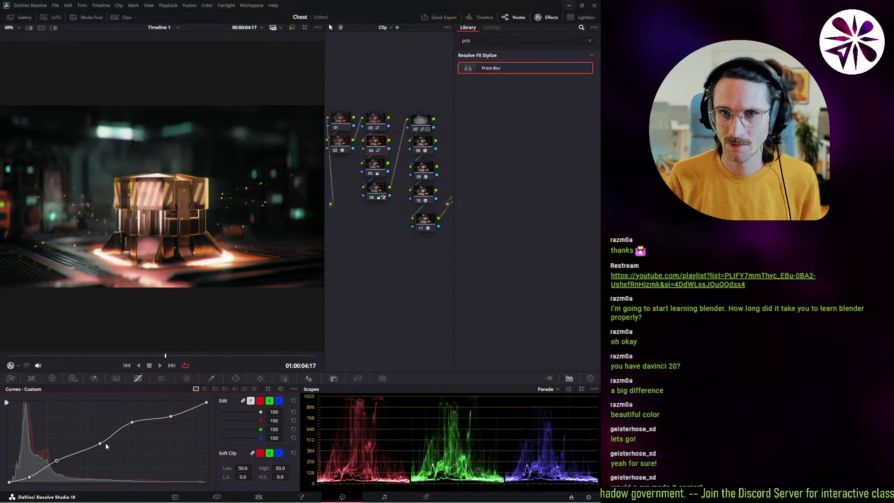
Step: Play the clip and compare the graded image with all grades bypassed
{"action": "key", "text": "space"}
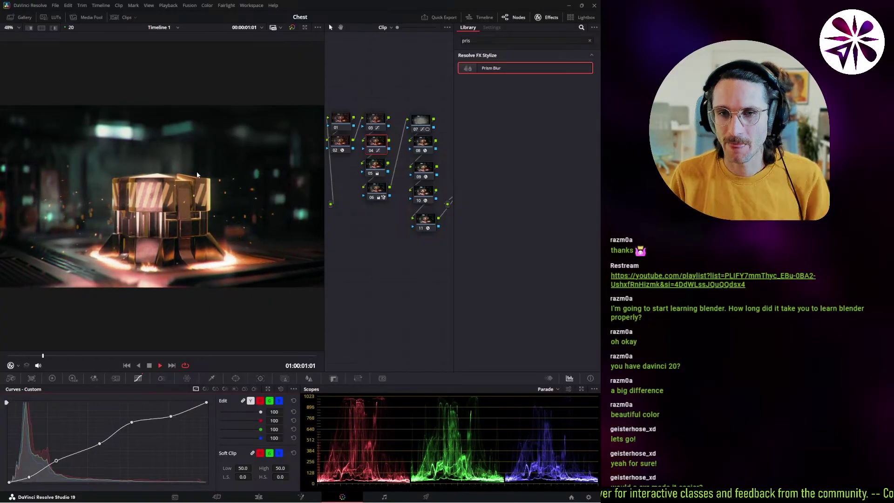
{"action": "key", "text": "space"}
{"action": "left_click", "coordinate": [292, 28]}
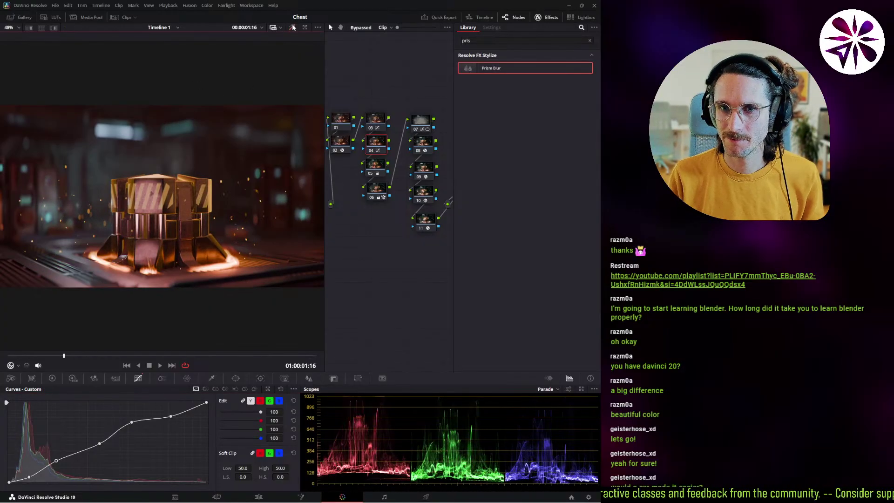
{"action": "left_click", "coordinate": [294, 28]}
{"action": "left_click", "coordinate": [294, 27]}
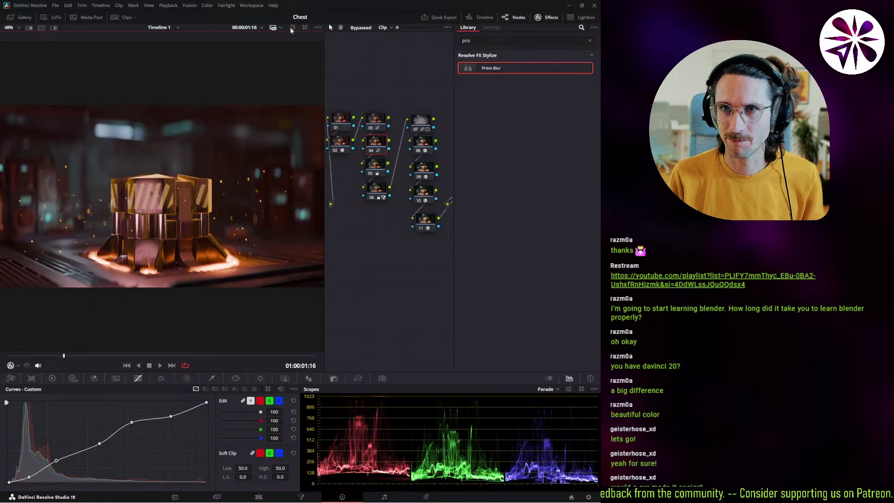
{"action": "left_click", "coordinate": [292, 28]}
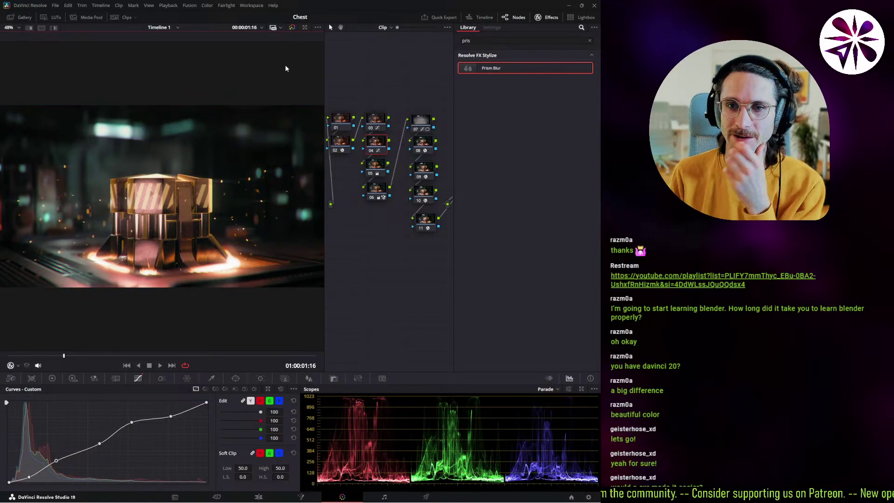
{"action": "left_click", "coordinate": [292, 28]}
{"action": "left_click", "coordinate": [292, 28]}
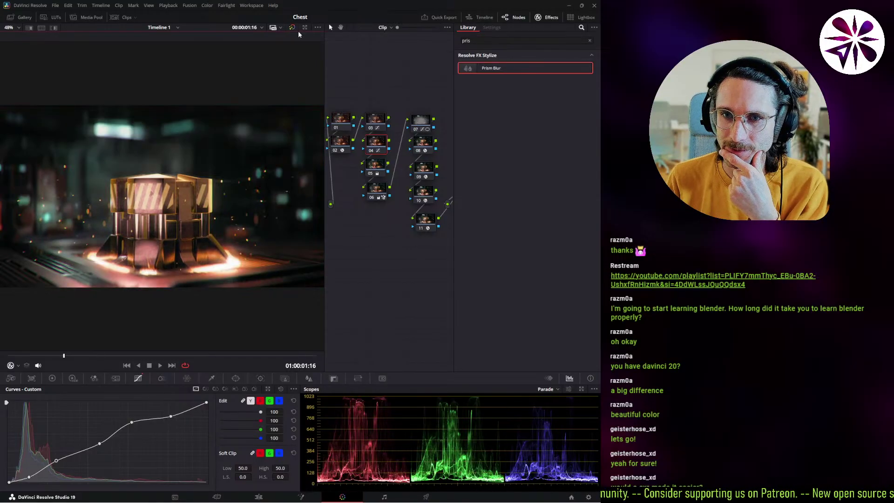
Step: Add a serial node after node 11, place it beneath node 11 and apply the Film Grain effect to it
{"action": "left_click", "coordinate": [431, 224]}
{"action": "key", "text": "alt+s"}
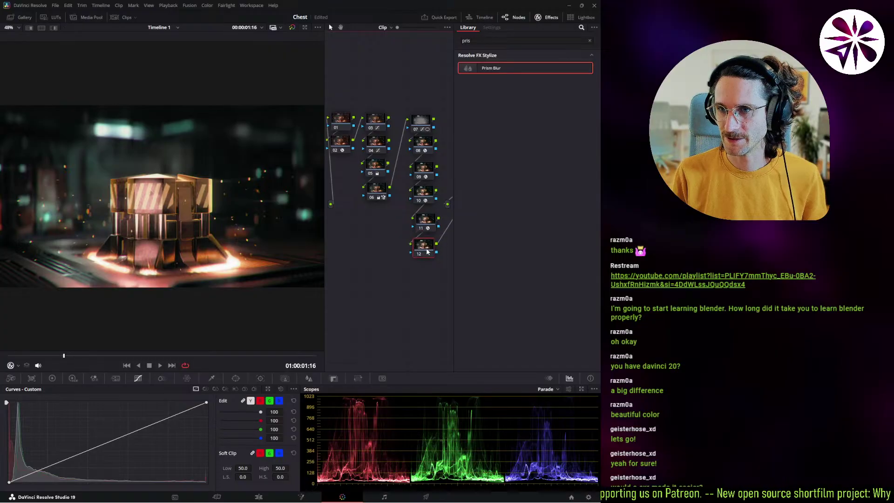
{"action": "double_click", "coordinate": [465, 41]}
{"action": "type", "text": "grain"}
{"action": "left_click_drag", "start_coordinate": [493, 69], "coordinate": [428, 249]}
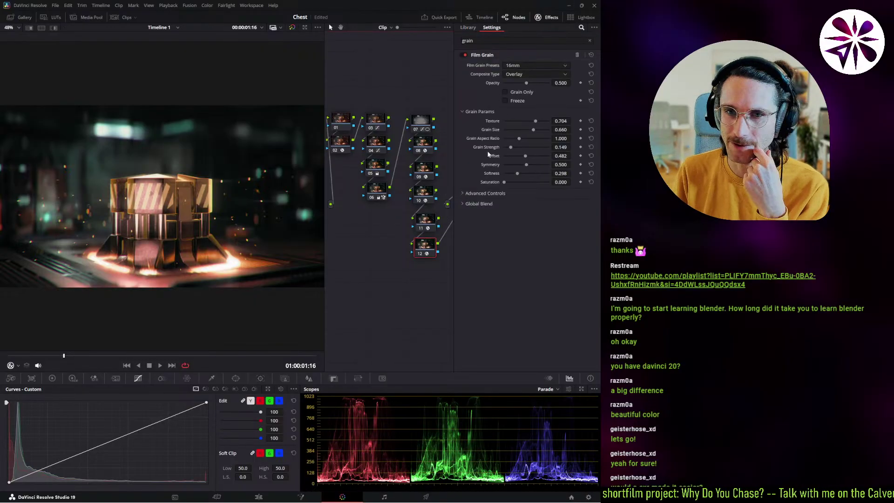
Step: Set Film Grain's opacity to 0.698, comparing the image with node 12 switched off and on
{"action": "left_click_drag", "start_coordinate": [527, 82], "coordinate": [557, 89]}
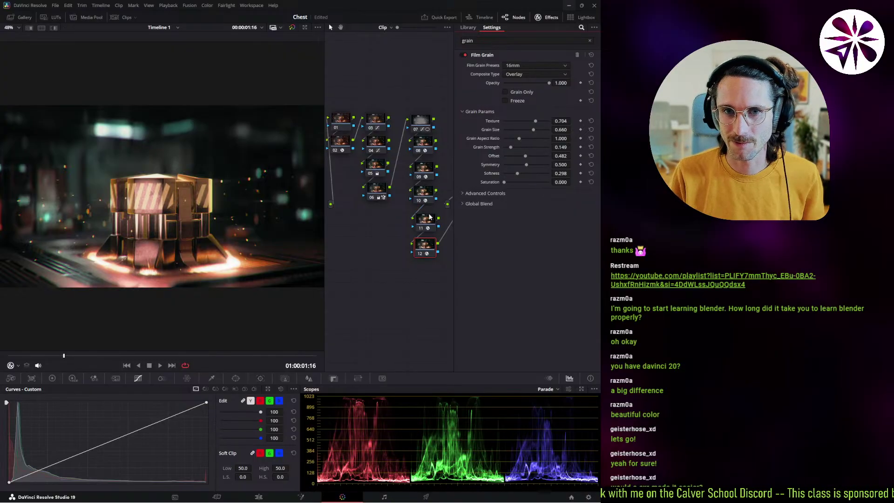
{"action": "key", "text": "ctrl+d"}
{"action": "key", "text": "ctrl+d"}
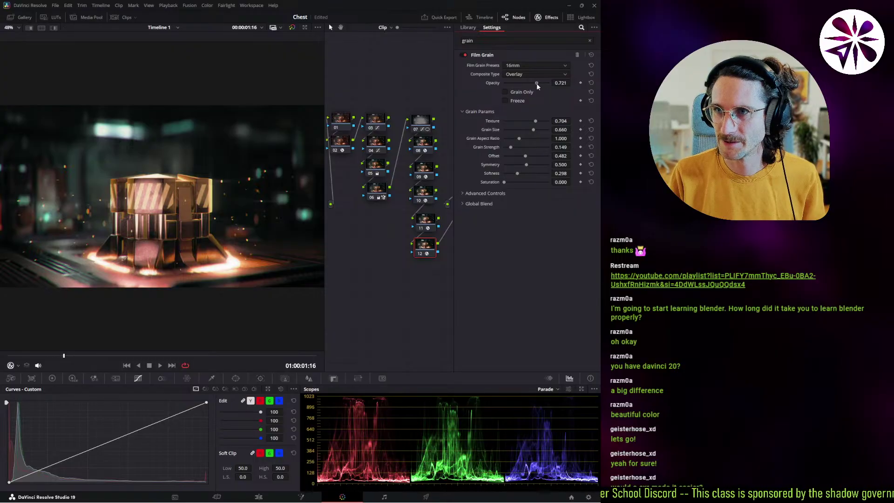
{"action": "key", "text": "ctrl+d"}
{"action": "key", "text": "ctrl+d"}
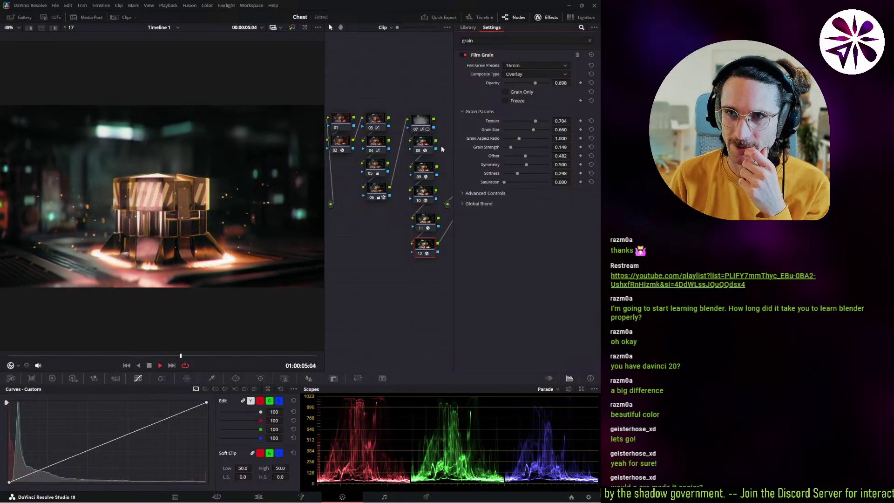
Step: Hide the effects library and show the Lum Vs Sat curve of the final node 13
{"action": "left_click", "coordinate": [543, 18]}
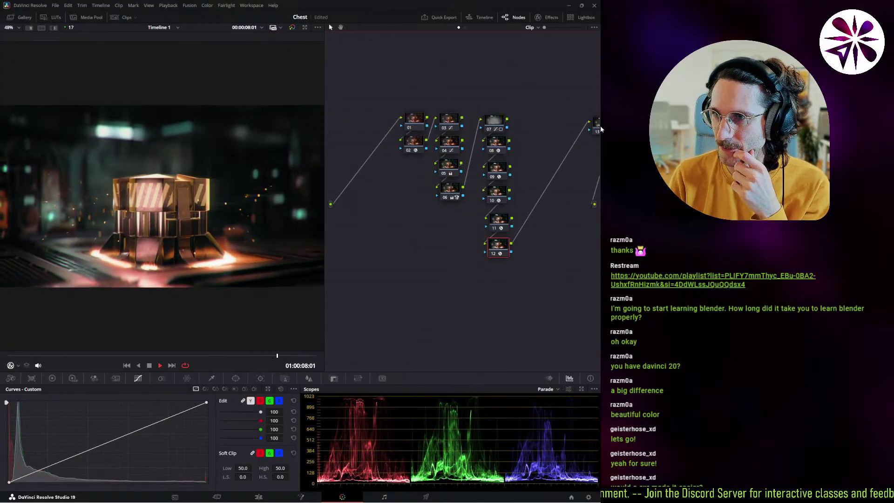
{"action": "key", "text": "space"}
{"action": "middle_click_drag", "start_coordinate": [594, 130], "coordinate": [551, 130]}
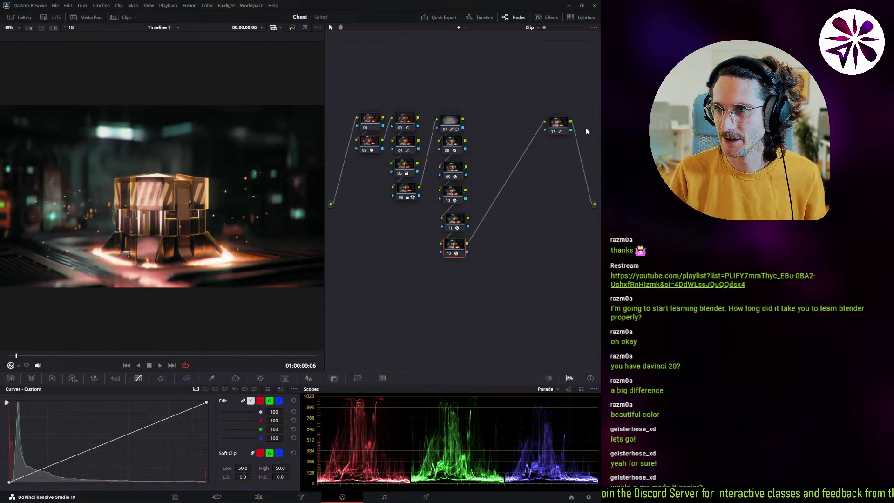
{"action": "left_click", "coordinate": [552, 126]}
{"action": "left_click_drag", "start_coordinate": [551, 125], "coordinate": [553, 126]}
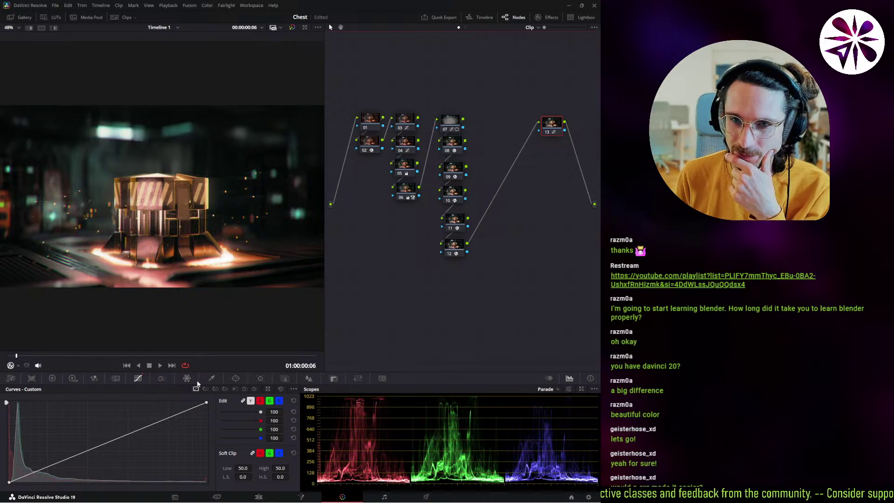
{"action": "left_click", "coordinate": [216, 389]}
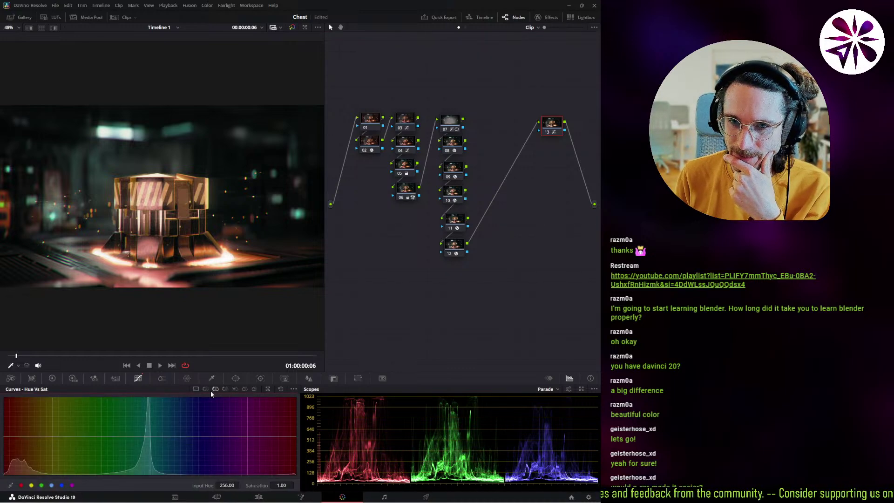
{"action": "left_click", "coordinate": [236, 388]}
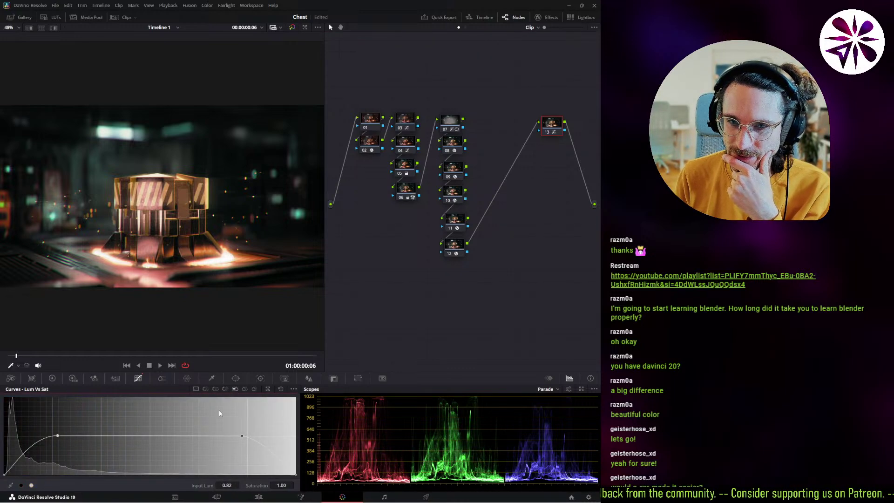
Step: Try boosting the midtone saturation with several extra points on node 13's Lum Vs Sat curve, deleting the unwanted ones
{"action": "left_click_drag", "start_coordinate": [150, 434], "coordinate": [184, 424]}
{"action": "left_click_drag", "start_coordinate": [119, 424], "coordinate": [110, 432]}
{"action": "left_click_drag", "start_coordinate": [205, 436], "coordinate": [204, 437]}
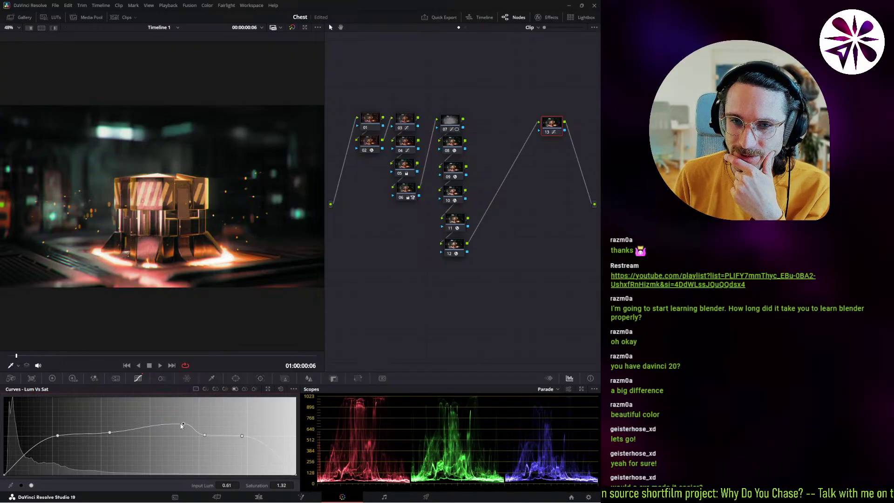
{"action": "left_click_drag", "start_coordinate": [161, 422], "coordinate": [102, 434]}
{"action": "left_click_drag", "start_coordinate": [199, 430], "coordinate": [196, 435]}
{"action": "left_click_drag", "start_coordinate": [146, 425], "coordinate": [141, 430]}
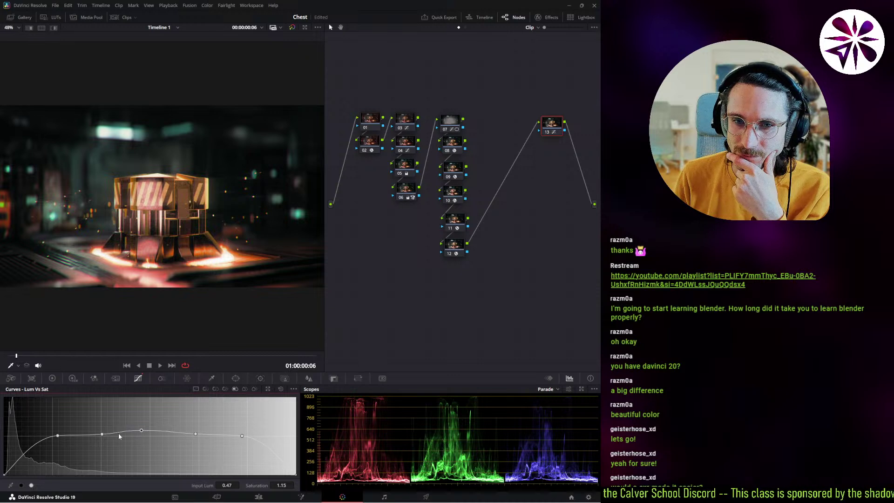
{"action": "right_click", "coordinate": [141, 431]}
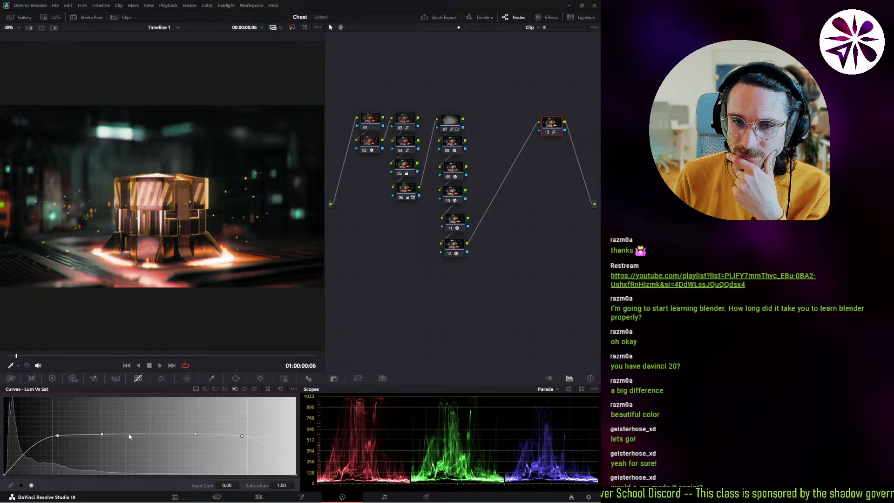
{"action": "right_click", "coordinate": [103, 434]}
Step: Place a single midtone point on the Lum Vs Sat curve at input lum 0.39, saturation 1.14, and review full-screen playback
{"action": "left_click_drag", "start_coordinate": [195, 433], "coordinate": [115, 427]}
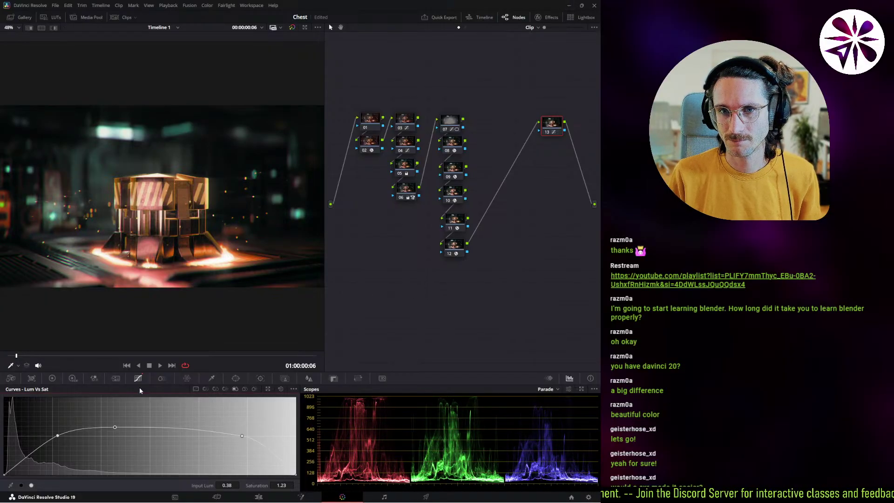
{"action": "left_click_drag", "start_coordinate": [118, 431], "coordinate": [118, 433]}
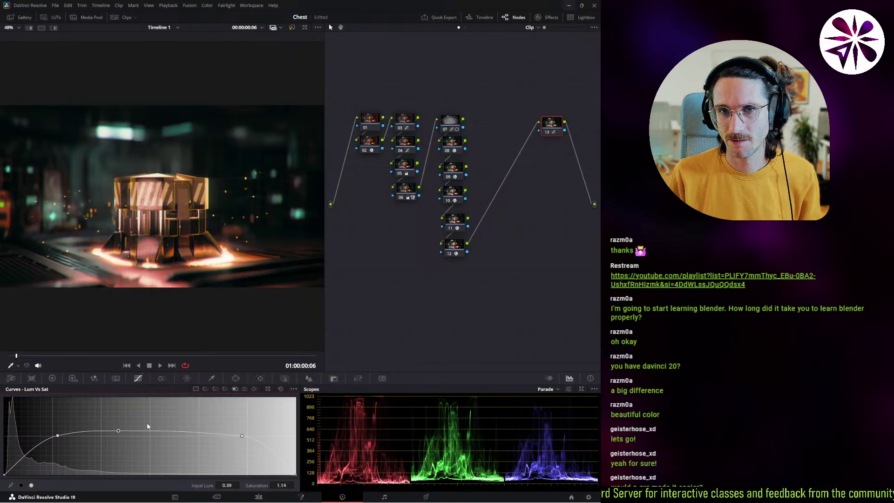
{"action": "key", "text": "space"}
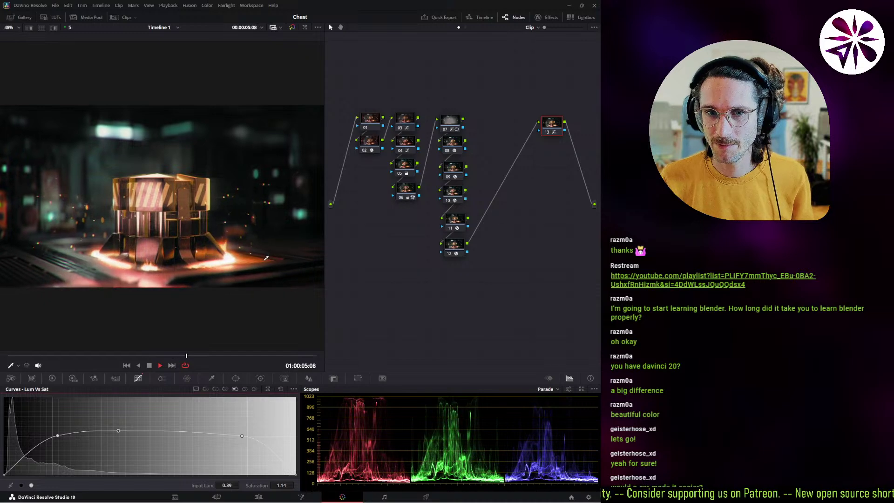
{"action": "key", "text": "ctrl+f"}
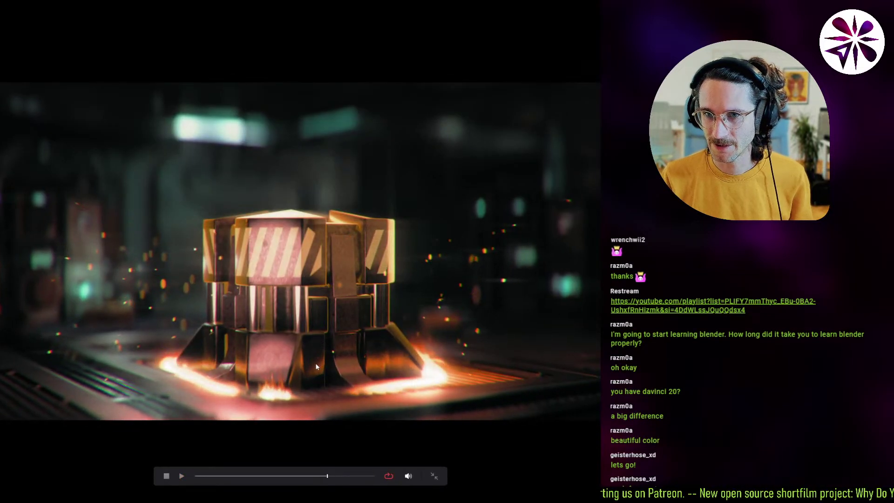
{"action": "key", "text": "ctrl+f"}
Step: Switch to the Edit page, return the playhead to the timeline's start and set the render cache to Smart
{"action": "left_click", "coordinate": [259, 497]}
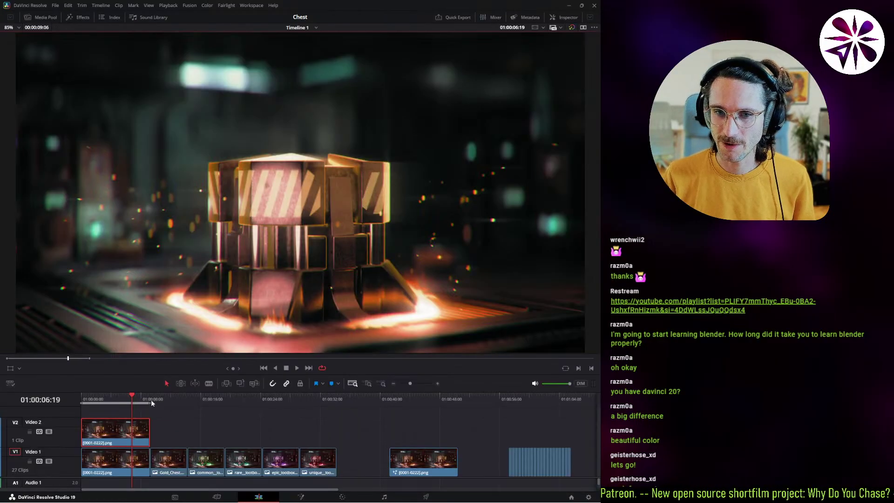
{"action": "key", "text": "Home"}
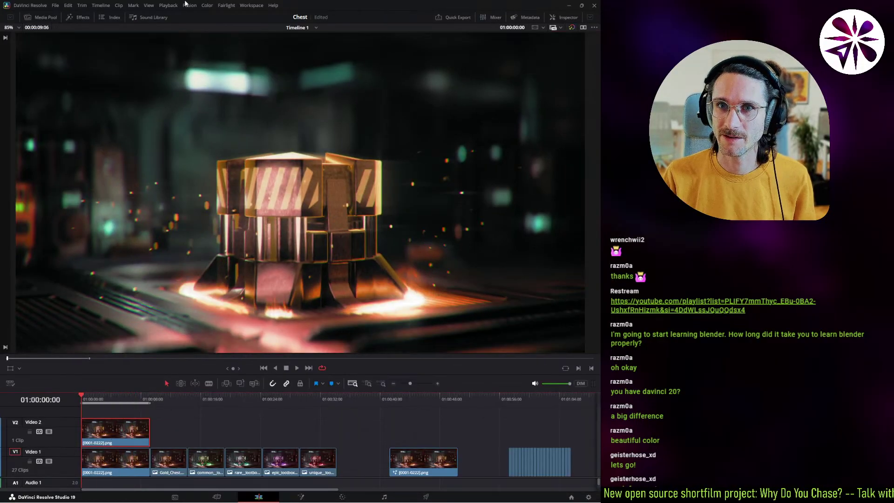
{"action": "left_click", "coordinate": [168, 5]}
{"action": "mouse_move", "coordinate": [200, 41]}
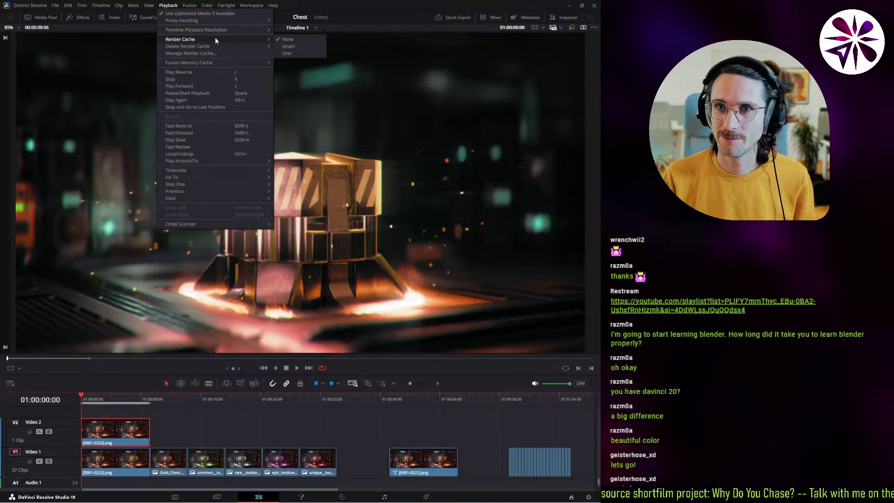
{"action": "left_click", "coordinate": [291, 46]}
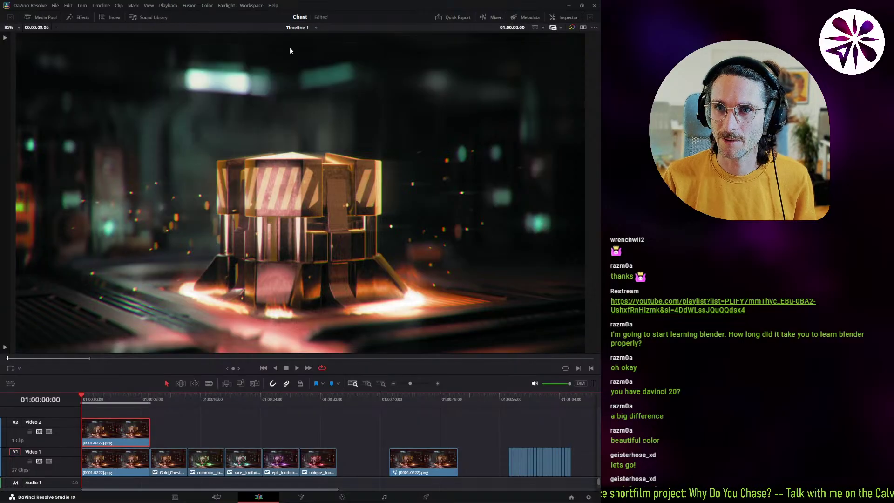
Step: Deselect the clip, play back the cached timeline and return to the Color page
{"action": "left_click", "coordinate": [214, 432]}
{"action": "key", "text": "space"}
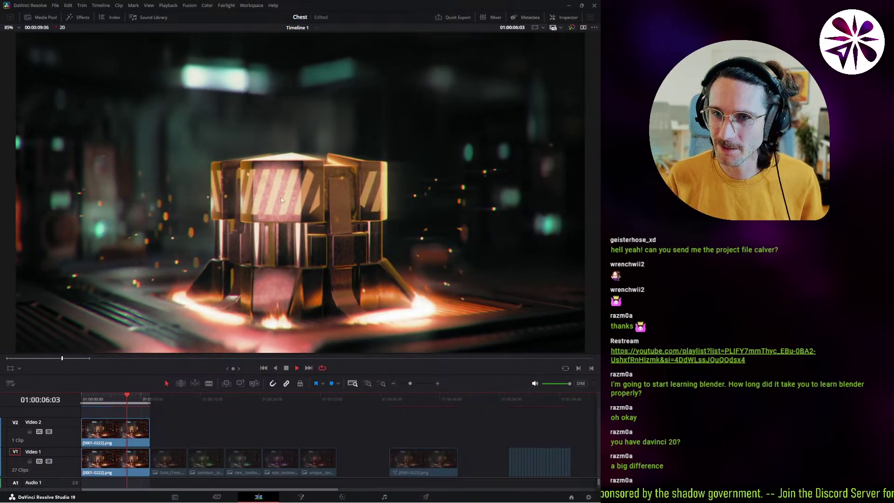
{"action": "left_click", "coordinate": [343, 498]}
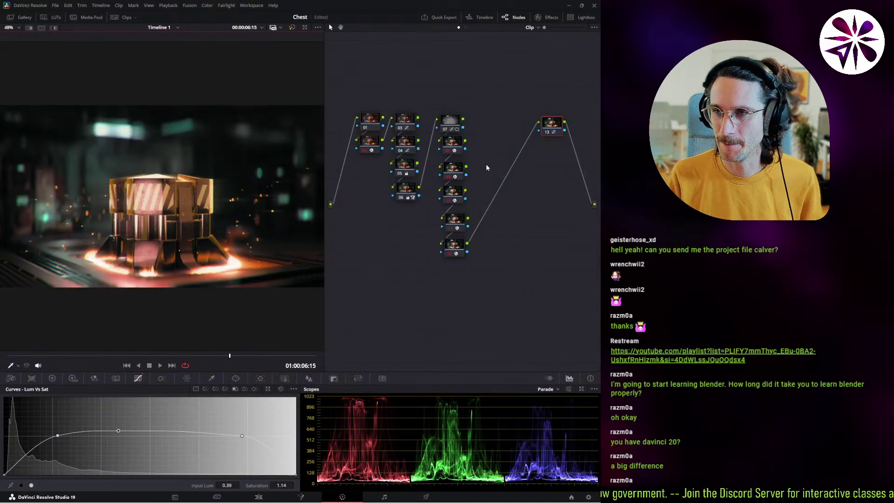
Step: Add a serial node after the last effect node and place it at the foot of the third node column
{"action": "left_click_drag", "start_coordinate": [550, 129], "coordinate": [548, 133]}
{"action": "left_click", "coordinate": [457, 245]}
{"action": "key", "text": "alt+s"}
{"action": "left_click_drag", "start_coordinate": [493, 252], "coordinate": [459, 276]}
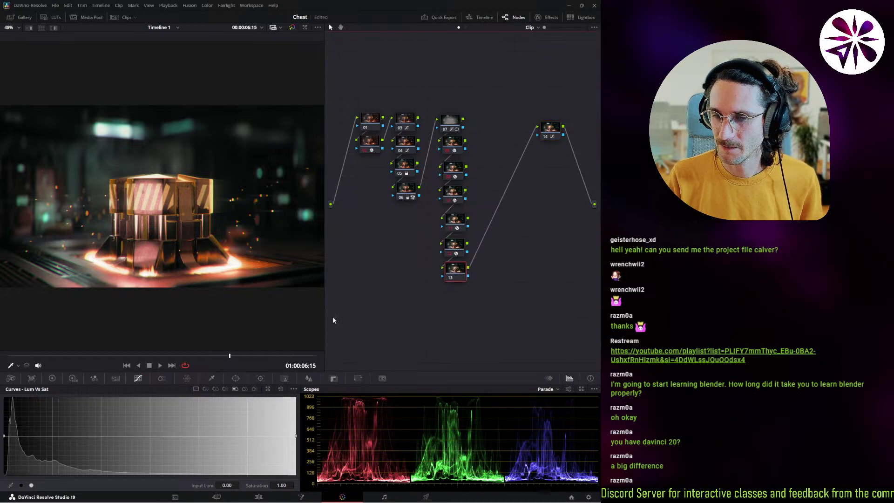
Step: Sharpen the image on the new node 13 with a Blur radius of 0.35
{"action": "left_click", "coordinate": [163, 381]}
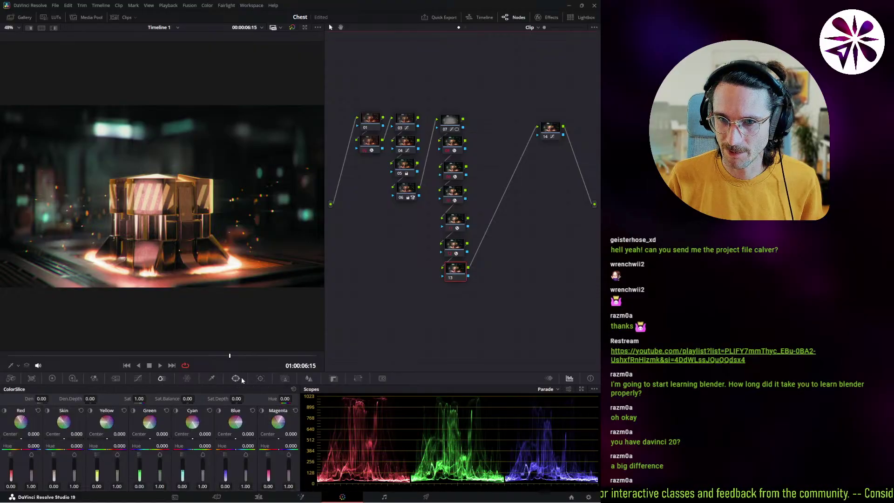
{"action": "left_click", "coordinate": [212, 379]}
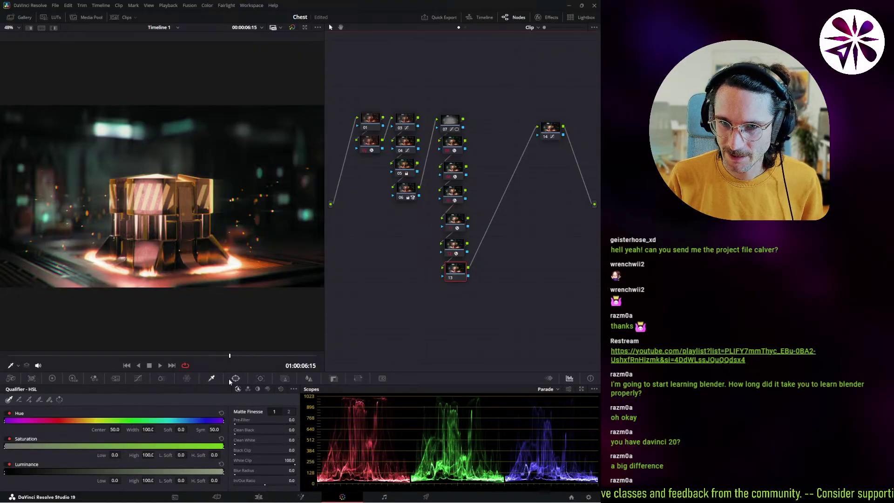
{"action": "left_click", "coordinate": [162, 379]}
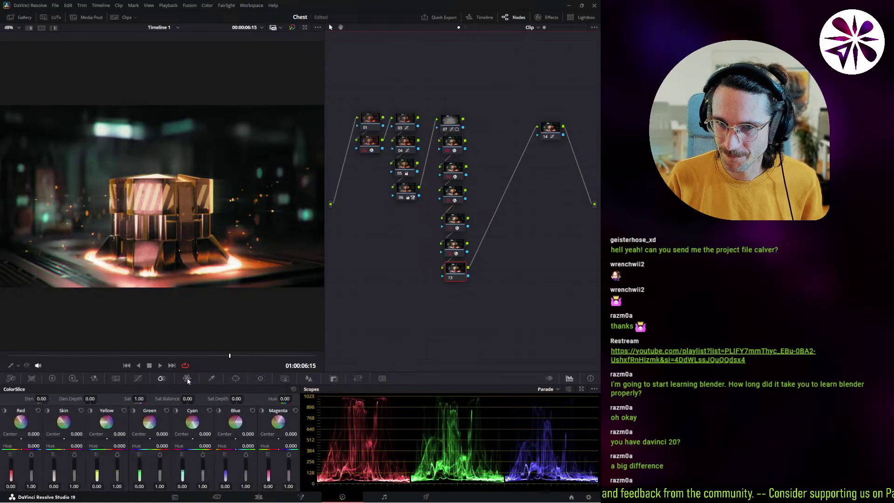
{"action": "left_click", "coordinate": [308, 379]}
{"action": "left_click_drag", "start_coordinate": [62, 428], "coordinate": [60, 438]}
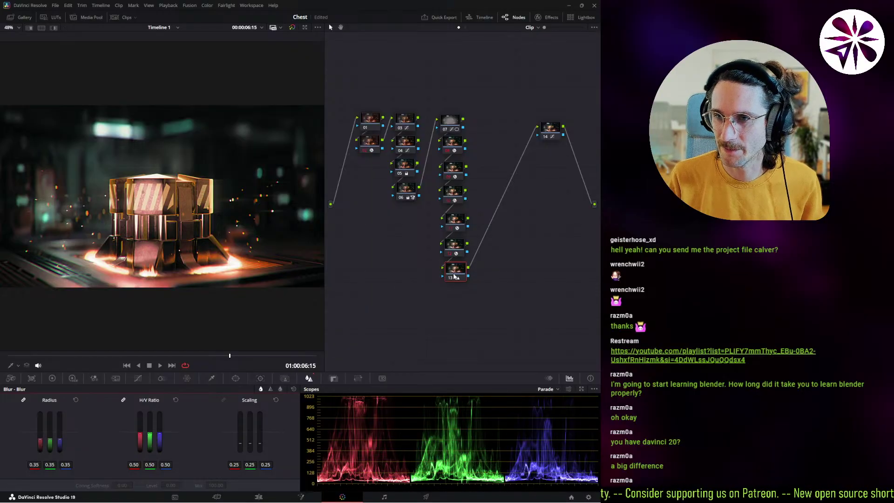
Step: Rearrange the end of the third node column so the sharpening node comes before the last effect node, deleting and pasting nodes as needed
{"action": "left_click_drag", "start_coordinate": [454, 274], "coordinate": [446, 303]}
{"action": "left_click_drag", "start_coordinate": [452, 254], "coordinate": [457, 300]}
{"action": "key", "text": "Delete"}
{"action": "key", "text": "ctrl+z"}
{"action": "key", "text": "Delete"}
{"action": "left_click", "coordinate": [456, 227]}
{"action": "key", "text": "alt+s"}
{"action": "left_click_drag", "start_coordinate": [490, 226], "coordinate": [457, 250]}
{"action": "key", "text": "ctrl+v"}
{"action": "left_click_drag", "start_coordinate": [456, 293], "coordinate": [454, 279]}
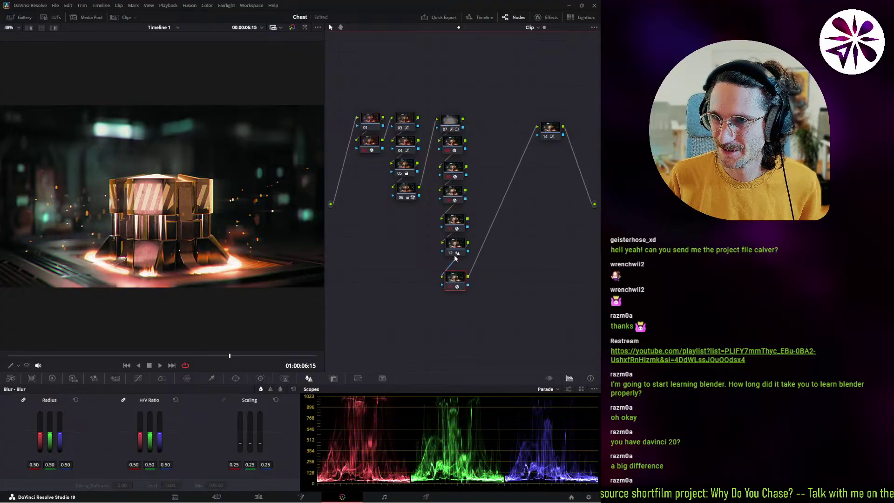
Step: Set the Blur radius of sharpening node 12 to 0.45 and go to the Edit page
{"action": "left_click", "coordinate": [455, 247]}
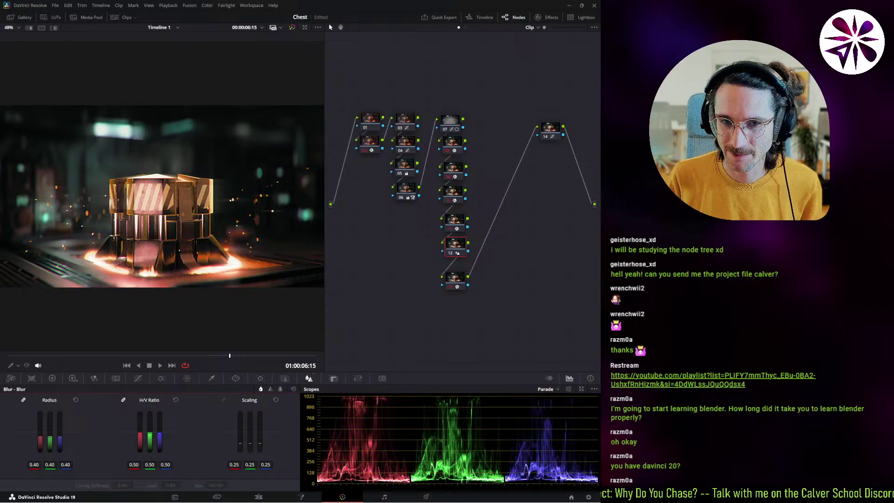
{"action": "left_click_drag", "start_coordinate": [60, 433], "coordinate": [59, 431]}
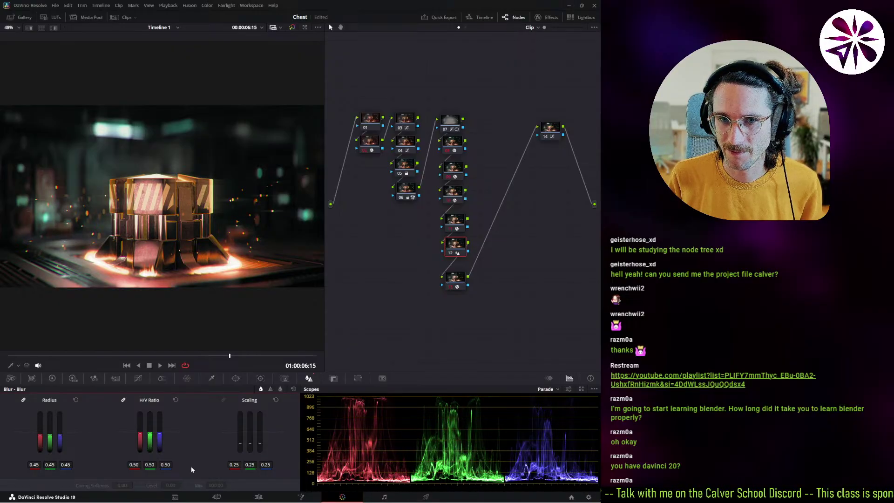
{"action": "left_click", "coordinate": [258, 496]}
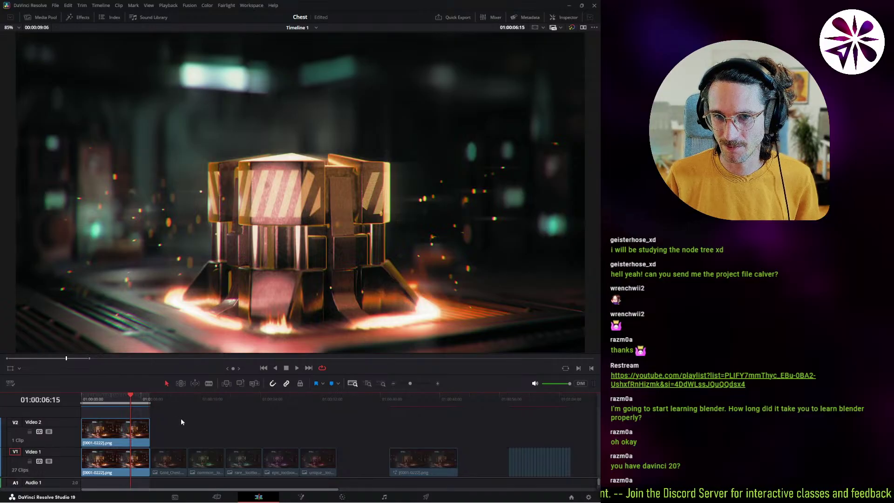
Step: Review the sharpened chest animation in full-screen playback, then leave full screen
{"action": "key", "text": "ctrl+f"}
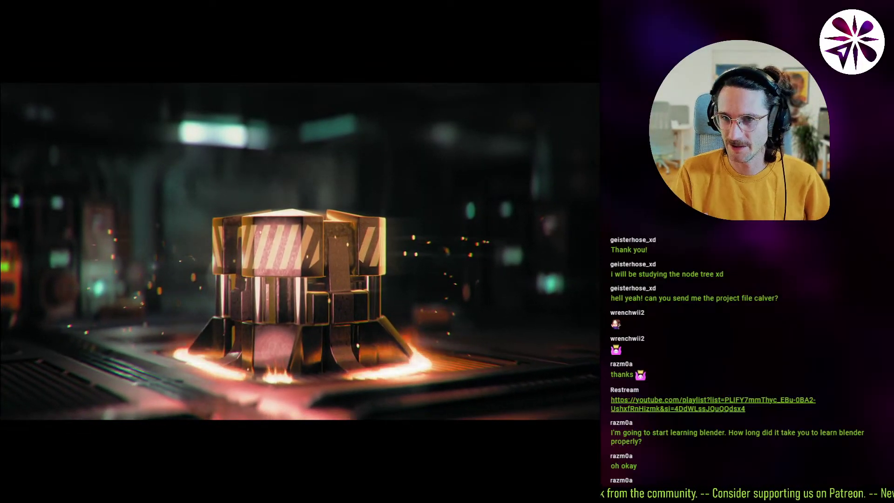
{"action": "mouse_move", "coordinate": [289, 396]}
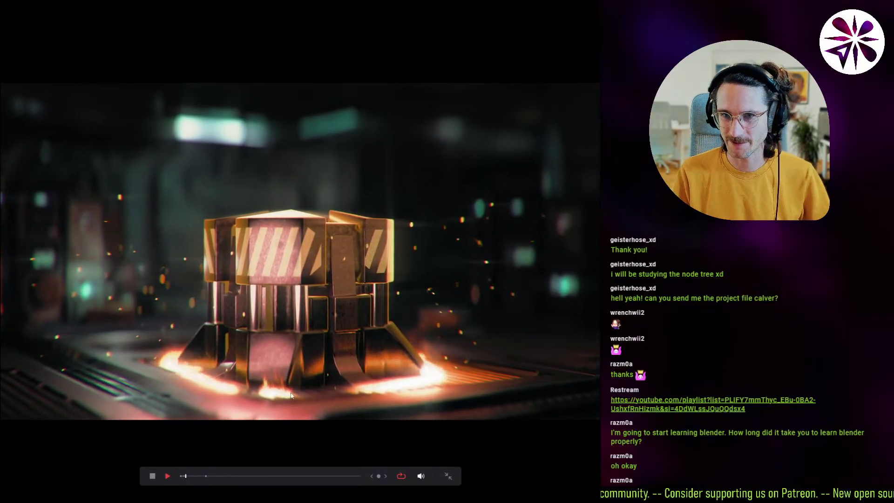
{"action": "left_click", "coordinate": [448, 476]}
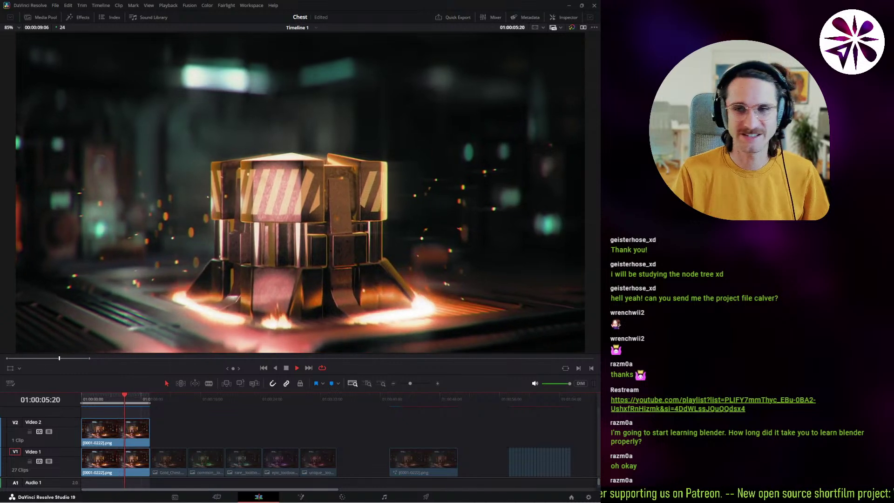
Step: Switch to Discord and copy the project submission form link from the Feedback Sessions post in the welcome-info channel
{"action": "key", "text": "alt+Tab"}
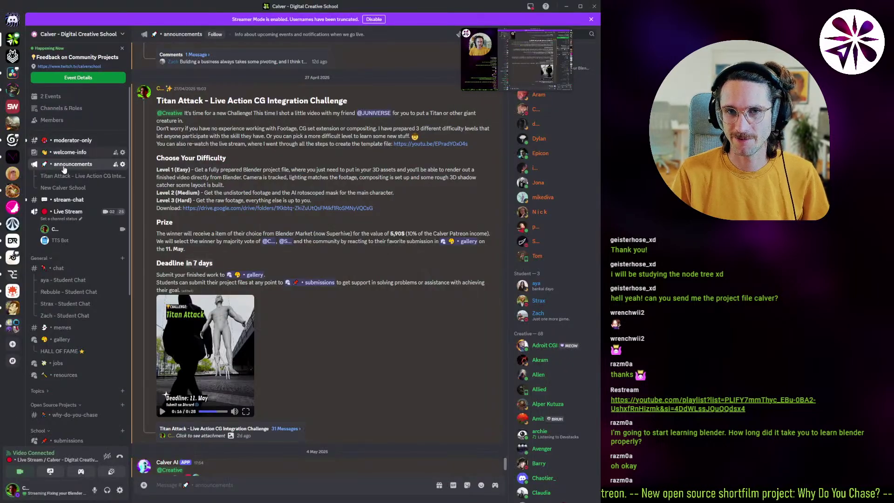
{"action": "key", "text": "alt+Up"}
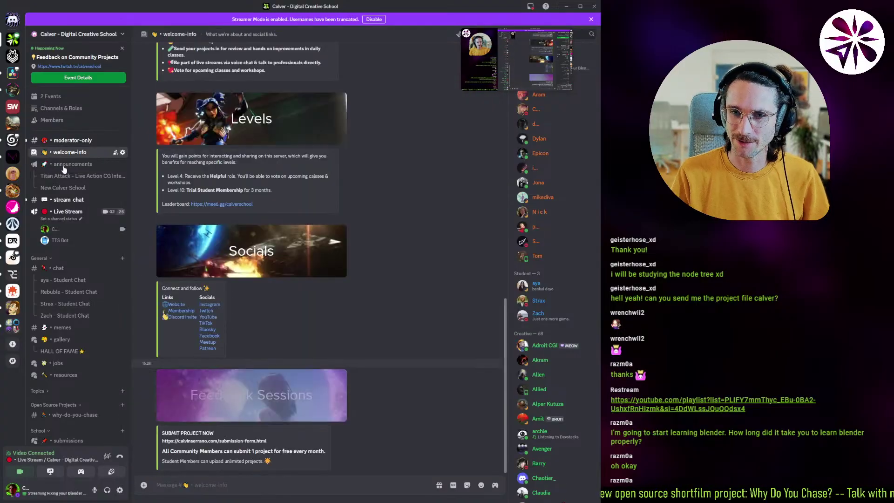
{"action": "right_click", "coordinate": [207, 441]}
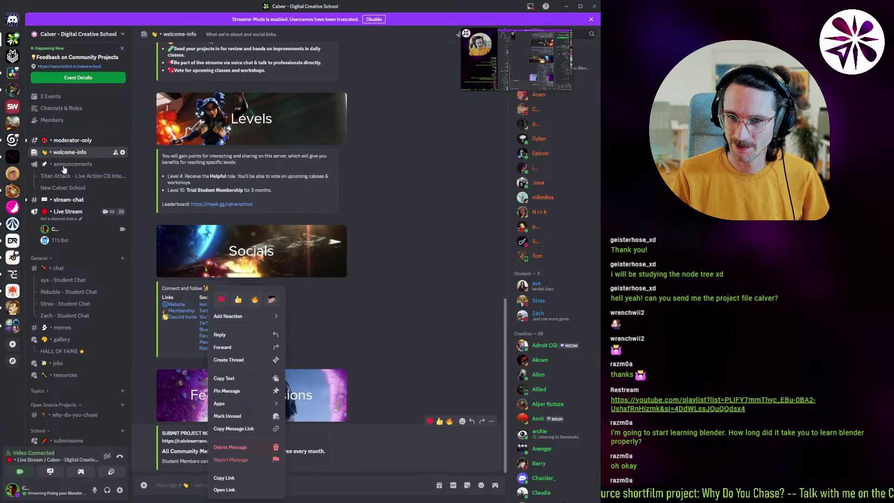
{"action": "left_click", "coordinate": [224, 477]}
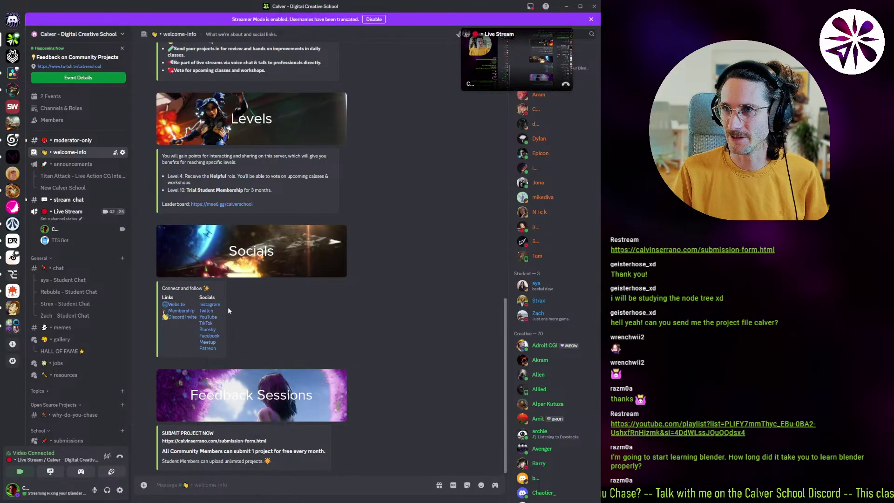
Step: Switch back to DaVinci Resolve and examine the finished grade once more in full screen
{"action": "key", "text": "alt+Tab"}
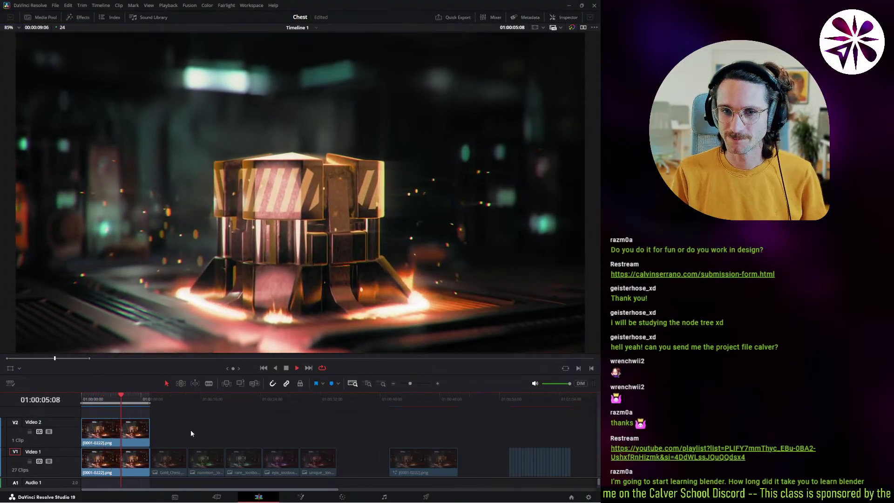
{"action": "key", "text": "ctrl+f"}
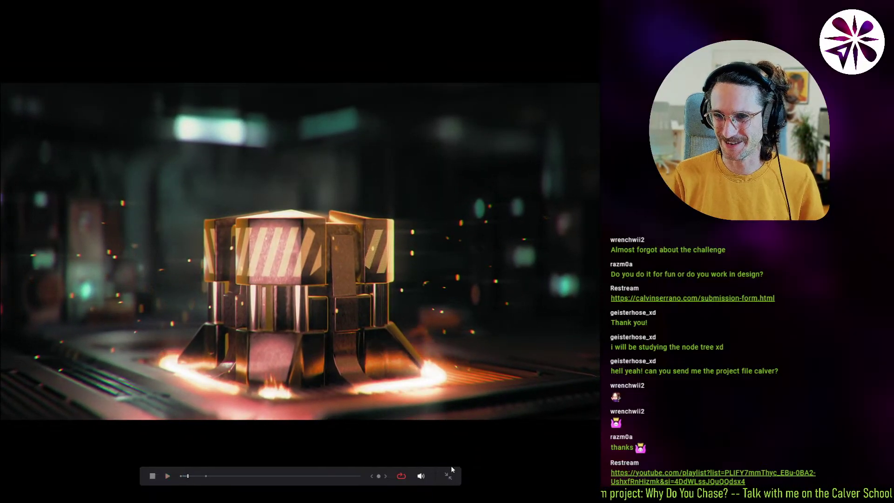
{"action": "left_click", "coordinate": [449, 478]}
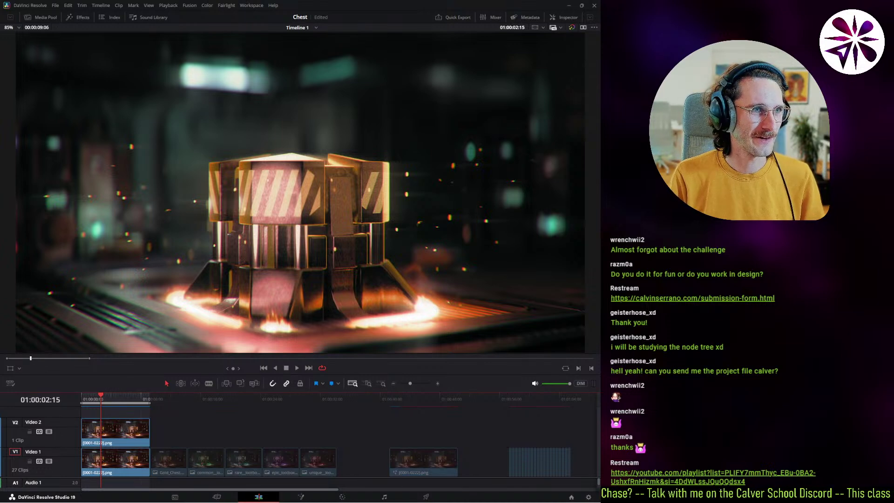
Step: Undo the last change to the timeline range, save the Chest project and close DaVinci Resolve
{"action": "key", "text": "alt+x"}
{"action": "key", "text": "ctrl+z"}
{"action": "key", "text": "ctrl+s"}
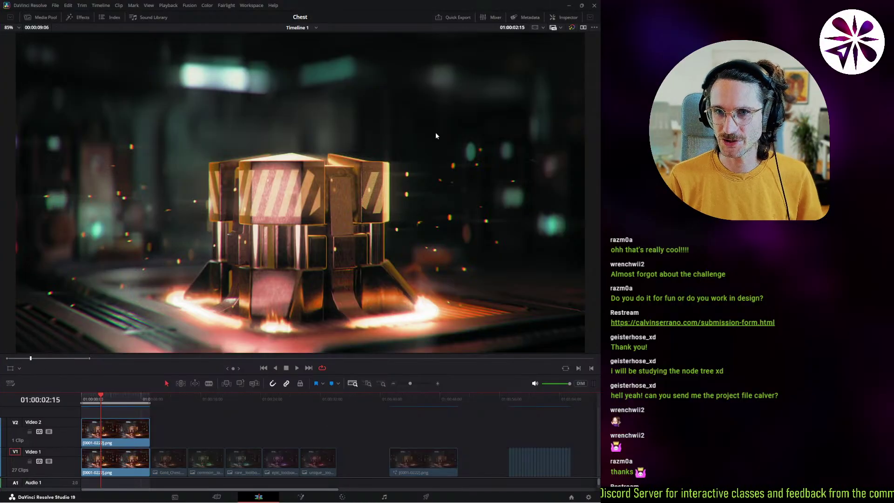
{"action": "left_click", "coordinate": [593, 7]}
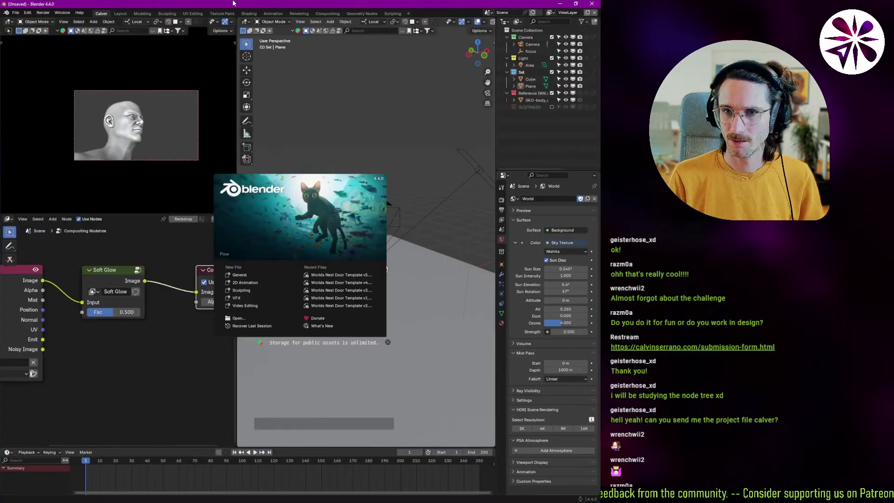
Step: Dismiss the Blender splash screen and begin opening a project file
{"action": "left_click", "coordinate": [293, 165]}
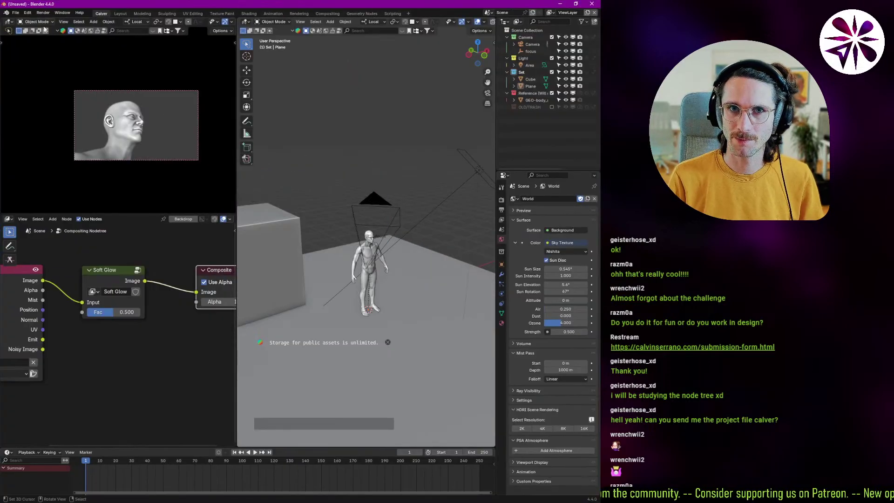
{"action": "left_click", "coordinate": [16, 13]}
{"action": "mouse_move", "coordinate": [63, 35]}
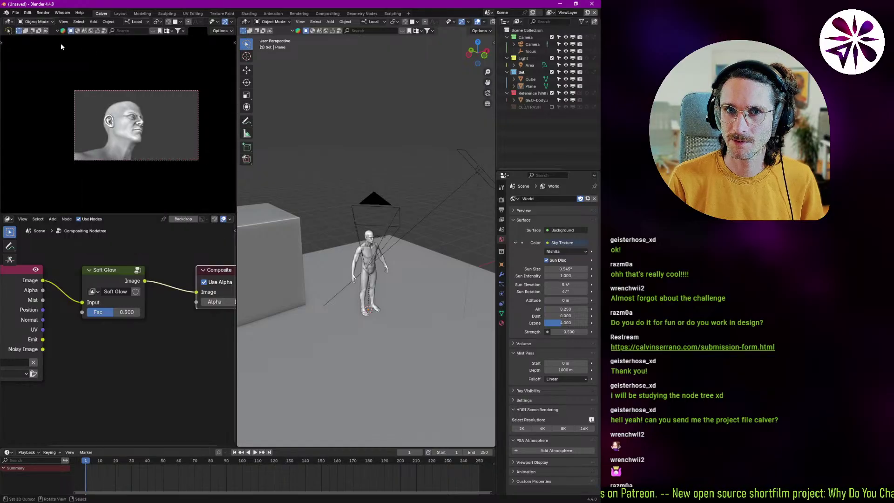
Step: Open the recent file Titan Attack Calver v3.blend
{"action": "left_click", "coordinate": [16, 13]}
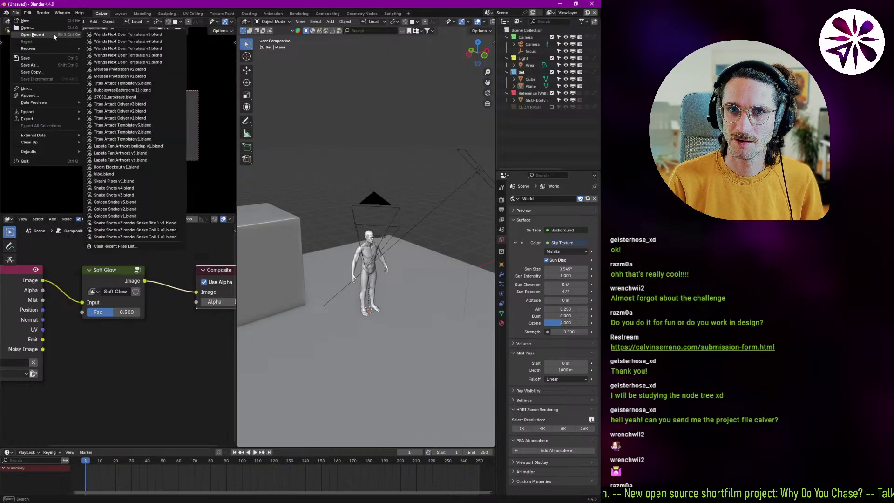
{"action": "left_click", "coordinate": [152, 103]}
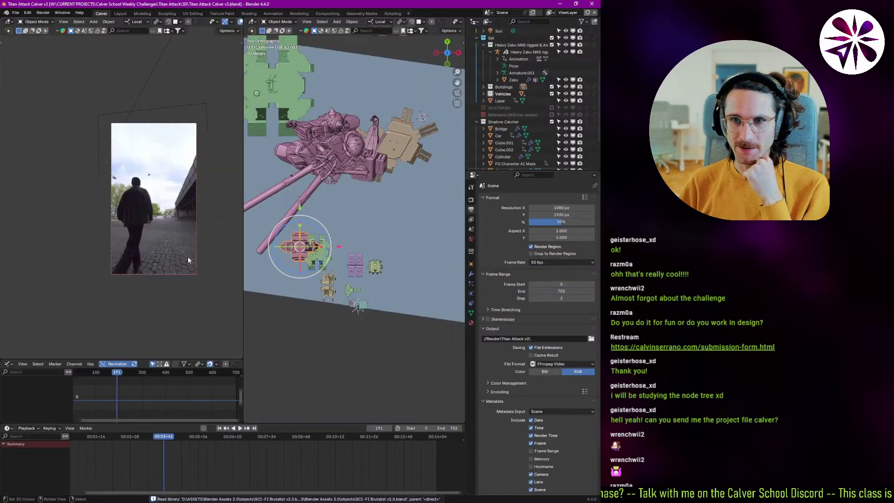
Step: Play back the shot through the camera and examine the robot and buildings composited behind the walking man
{"action": "middle_click_drag", "start_coordinate": [342, 233], "coordinate": [338, 204]}
{"action": "scroll", "coordinate": [334, 205], "scroll_direction": "up", "scroll_amount": 10}
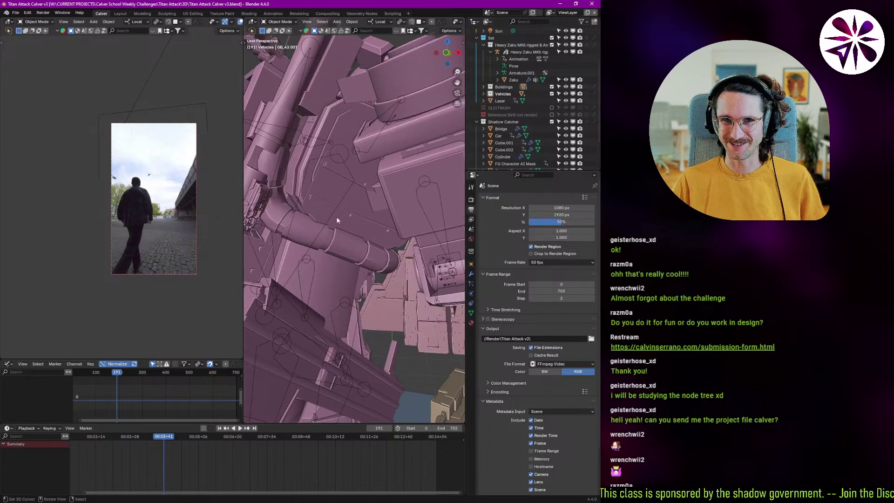
{"action": "middle_click_drag", "start_coordinate": [169, 220], "coordinate": [150, 189], "text": "ctrl"}
{"action": "key", "text": "space"}
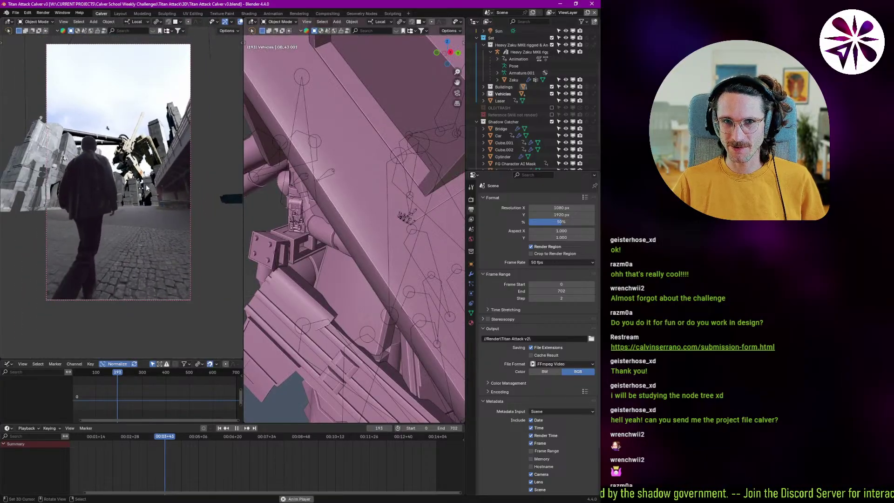
{"action": "key", "text": "space"}
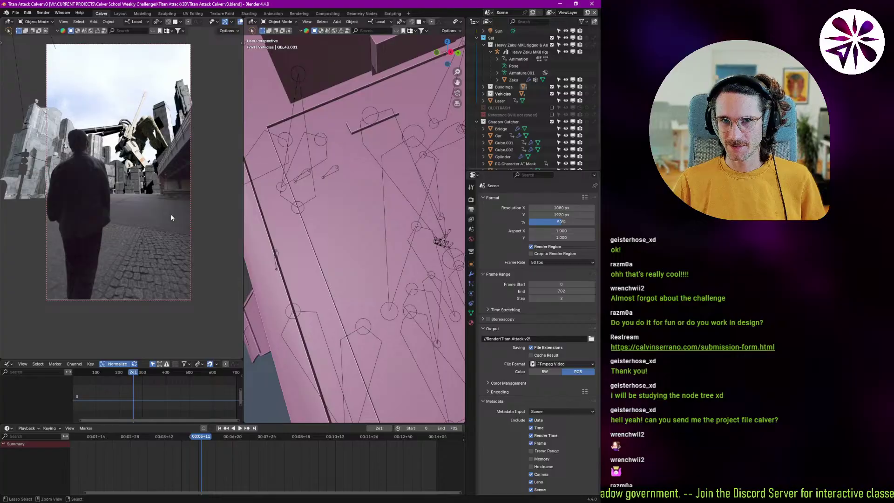
{"action": "middle_click_drag", "start_coordinate": [166, 206], "coordinate": [171, 232], "text": "shift"}
{"action": "key", "text": "space"}
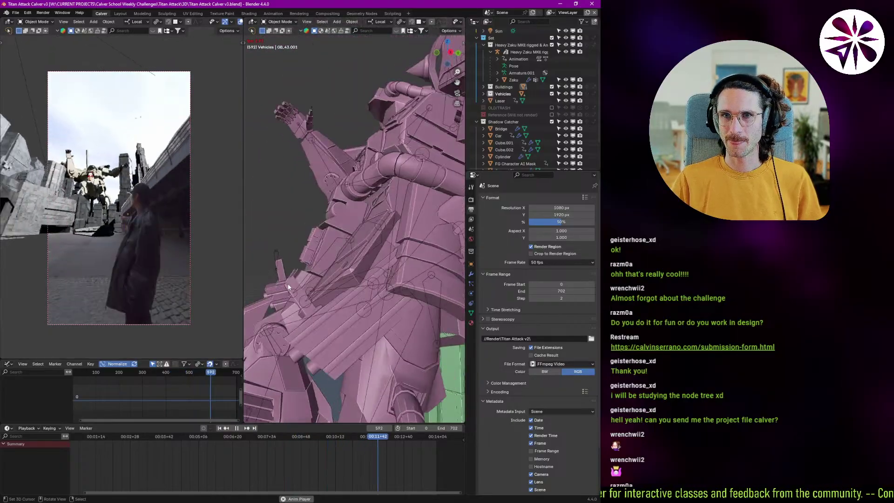
{"action": "key", "text": "space"}
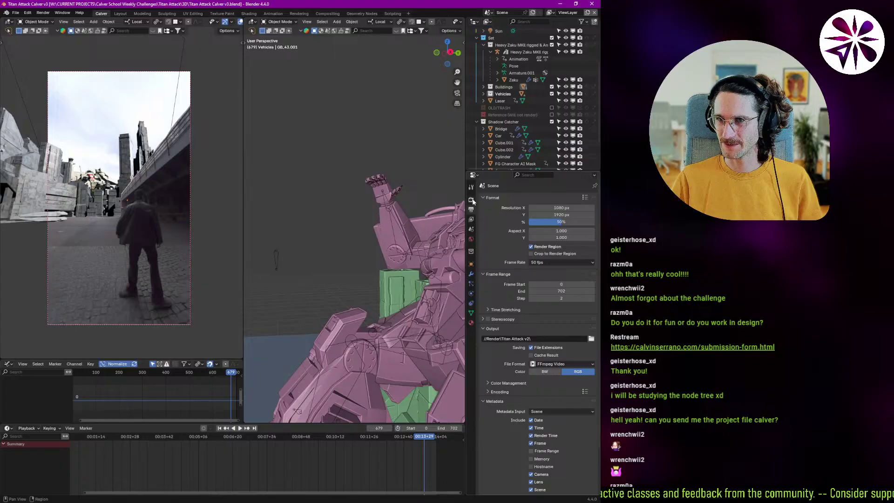
Step: Disable the first NVIDIA GeForce RTX 3090 as a Cycles render device and save the file as Titan Attack Calver v4.blend
{"action": "left_click", "coordinate": [471, 200]}
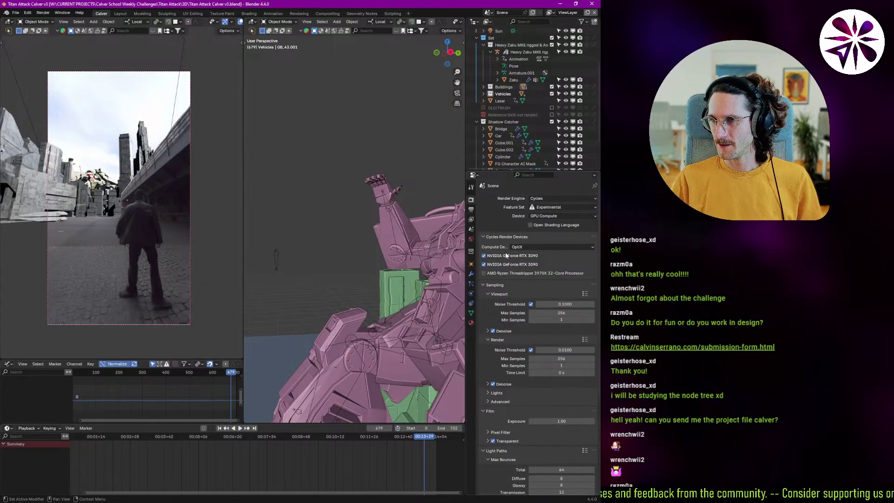
{"action": "key", "text": "Escape"}
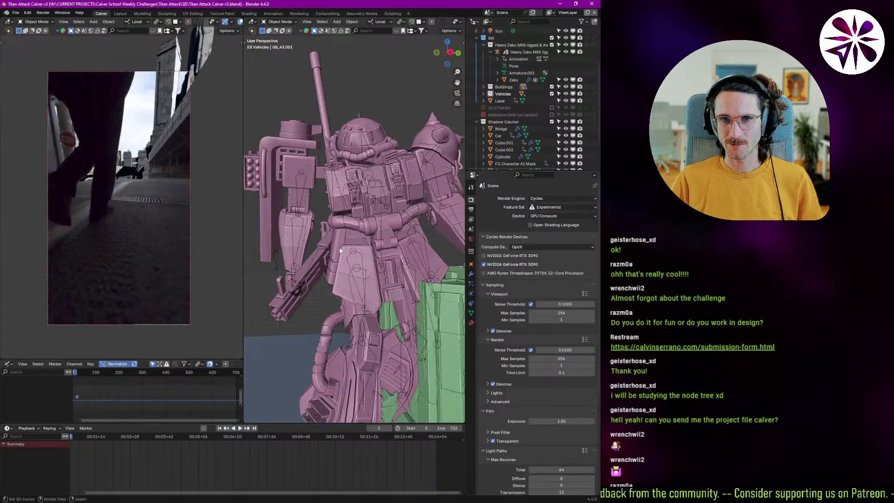
{"action": "key", "text": "ctrl+shift+s"}
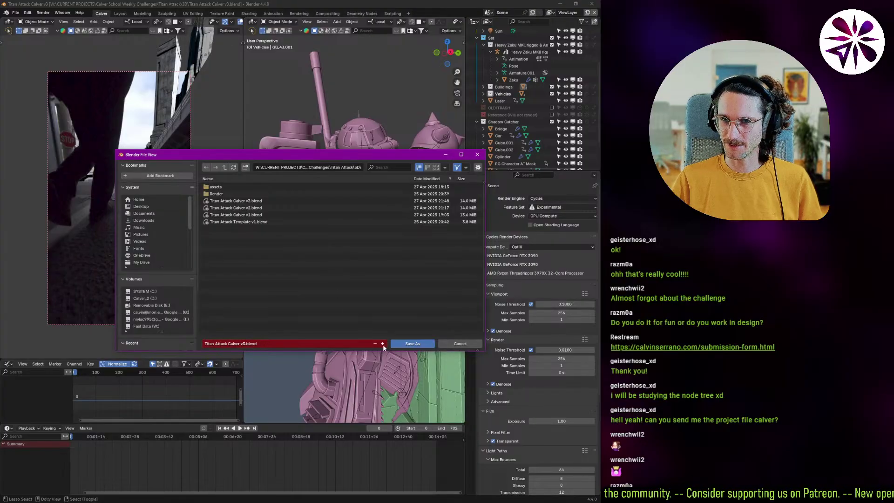
{"action": "left_click", "coordinate": [412, 344]}
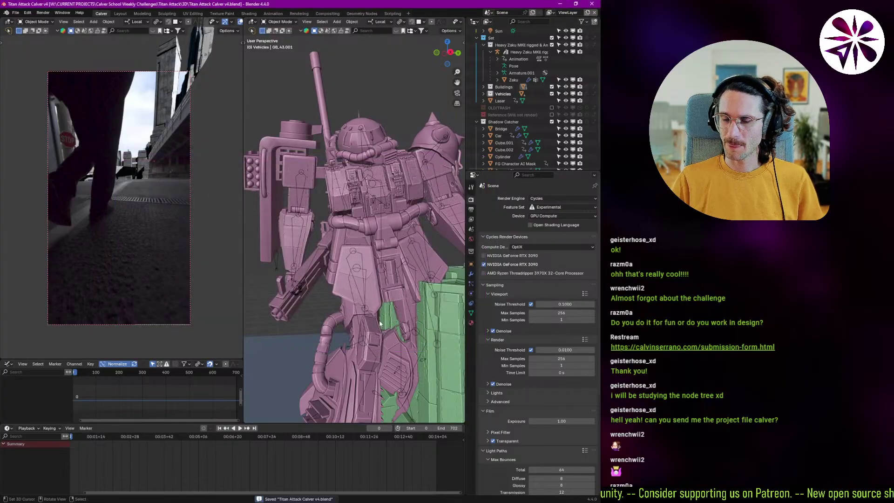
Step: Play the animation in solid shading, stop it at frame 223, and inspect the tower beside the robot
{"action": "key", "text": "space"}
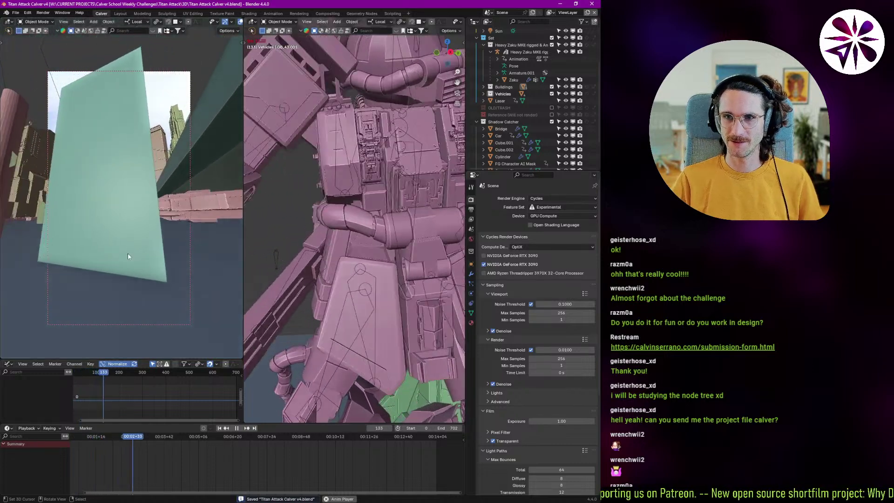
{"action": "key", "text": "space"}
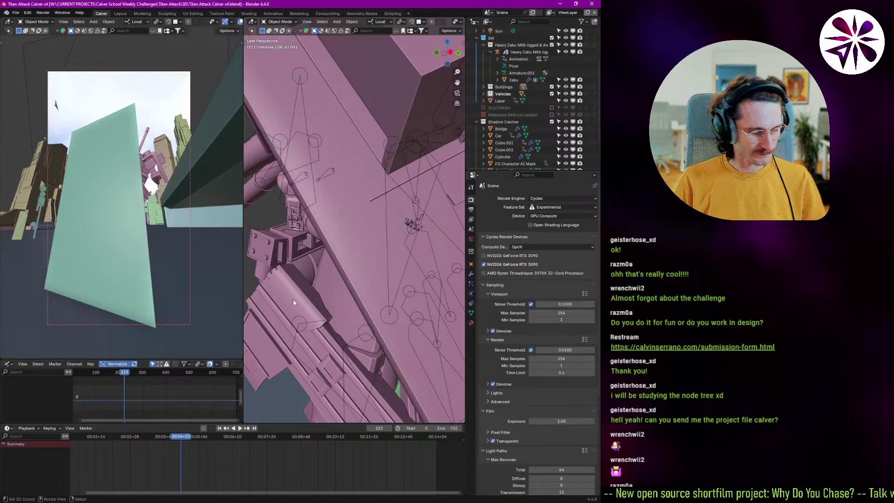
{"action": "middle_click_drag", "start_coordinate": [307, 281], "coordinate": [300, 368], "text": "ctrl"}
{"action": "middle_click_drag", "start_coordinate": [261, 343], "coordinate": [232, 262]}
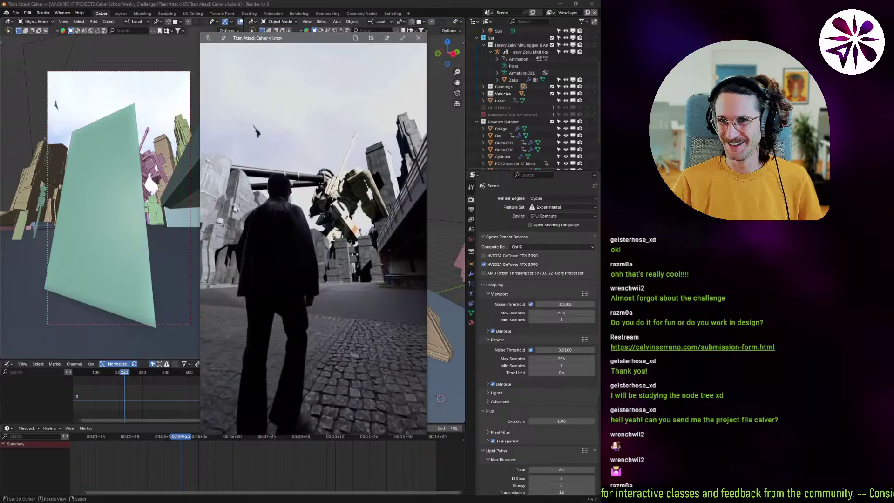
Step: Watch the rendered video Titan Attack Calver v1.mov, close it, and return to the Blender scene
{"action": "mouse_move", "coordinate": [318, 323]}
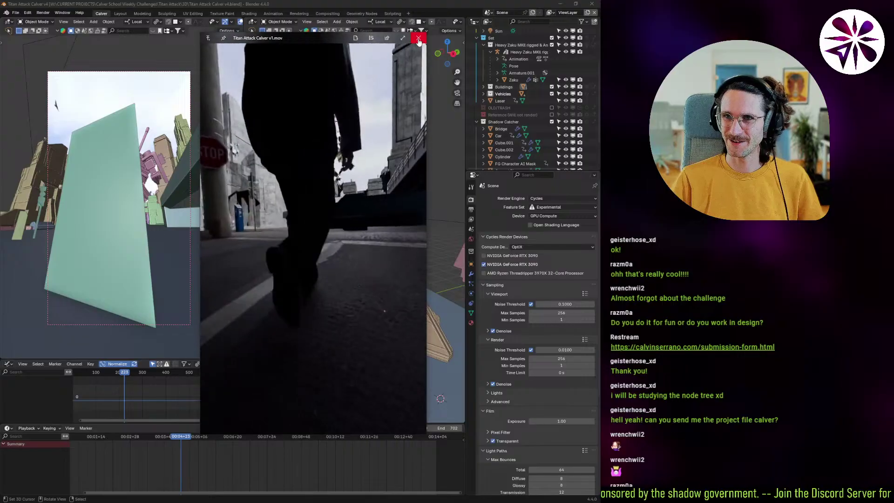
{"action": "left_click", "coordinate": [419, 39]}
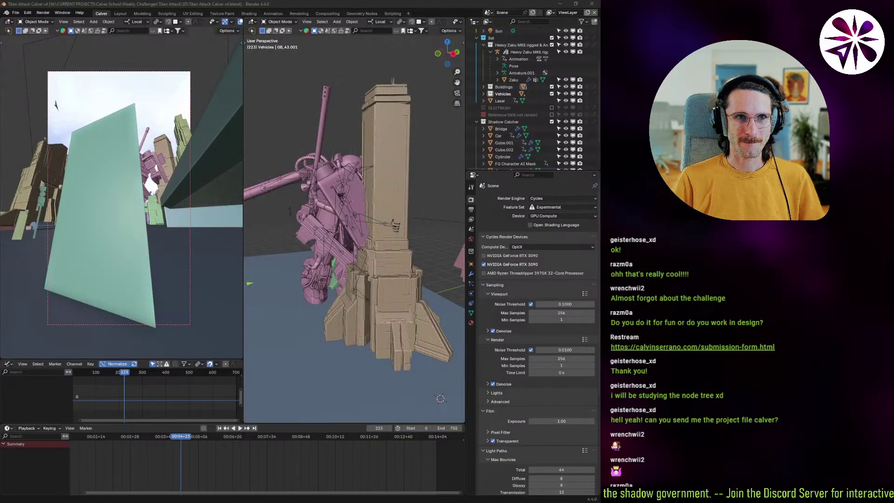
{"action": "left_click", "coordinate": [269, 3]}
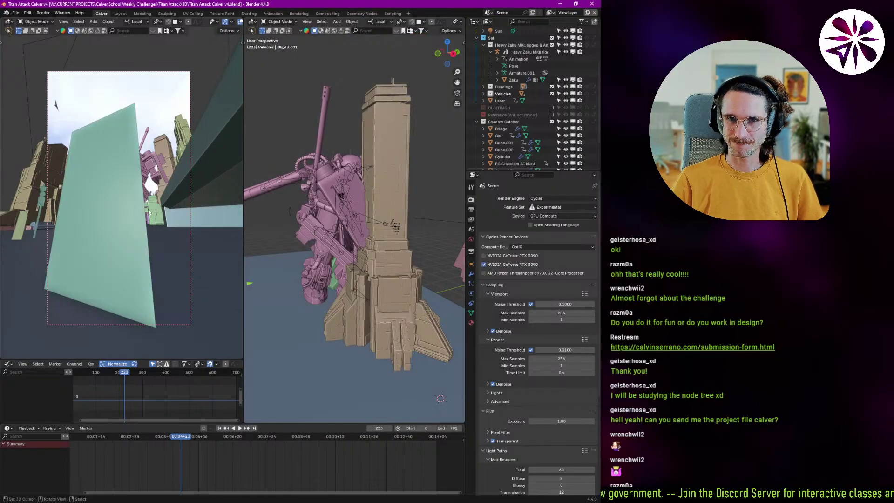
Step: Examine the tower and robot layout from several angles while playing the animation, and return to the starting frame
{"action": "mouse_move", "coordinate": [163, 211]}
{"action": "middle_mouse_down"}
{"action": "mouse_move", "coordinate": [164, 228]}
{"action": "mouse_move", "coordinate": [135, 214]}
{"action": "mouse_move", "coordinate": [163, 211]}
{"action": "middle_mouse_up"}
{"action": "key", "text": "KP_0"}
{"action": "middle_click_drag", "start_coordinate": [392, 162], "coordinate": [365, 294]}
{"action": "scroll", "coordinate": [365, 250], "scroll_direction": "down", "scroll_amount": 3}
{"action": "middle_click_drag", "start_coordinate": [364, 250], "coordinate": [324, 248]}
{"action": "scroll", "coordinate": [323, 248], "scroll_direction": "up", "scroll_amount": 4}
{"action": "key", "text": "space"}
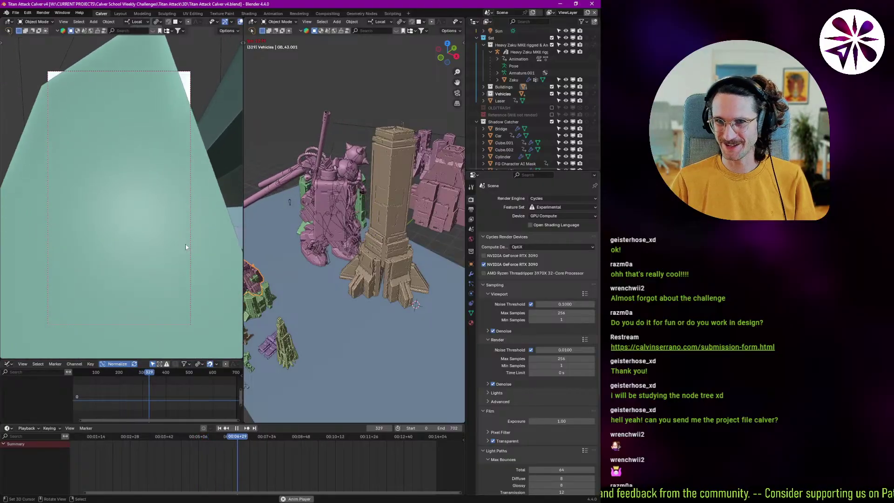
{"action": "mouse_move", "coordinate": [380, 262]}
{"action": "middle_mouse_down"}
{"action": "mouse_move", "coordinate": [347, 253]}
{"action": "mouse_move", "coordinate": [368, 264]}
{"action": "middle_mouse_up"}
{"action": "key", "text": "Escape"}
{"action": "left_click", "coordinate": [392, 260]}
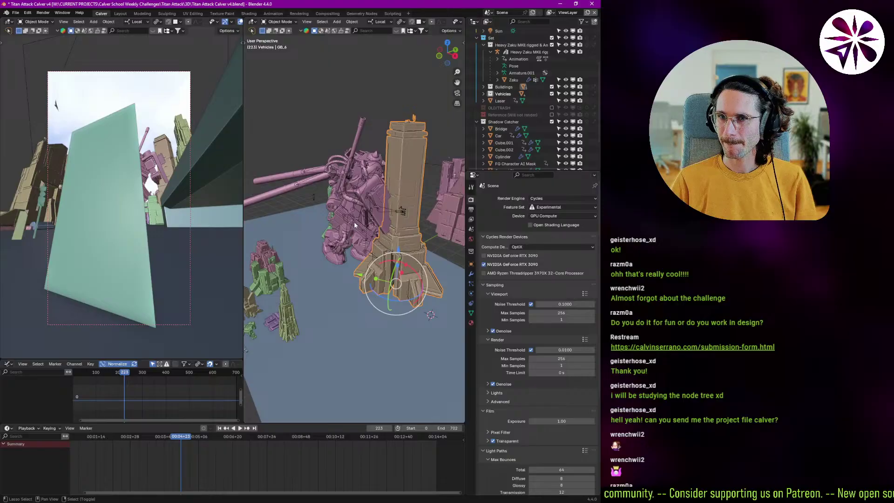
{"action": "left_click", "coordinate": [358, 224], "text": "shift"}
{"action": "left_click", "coordinate": [339, 224], "text": "shift"}
{"action": "middle_click_drag", "start_coordinate": [339, 224], "coordinate": [368, 219]}
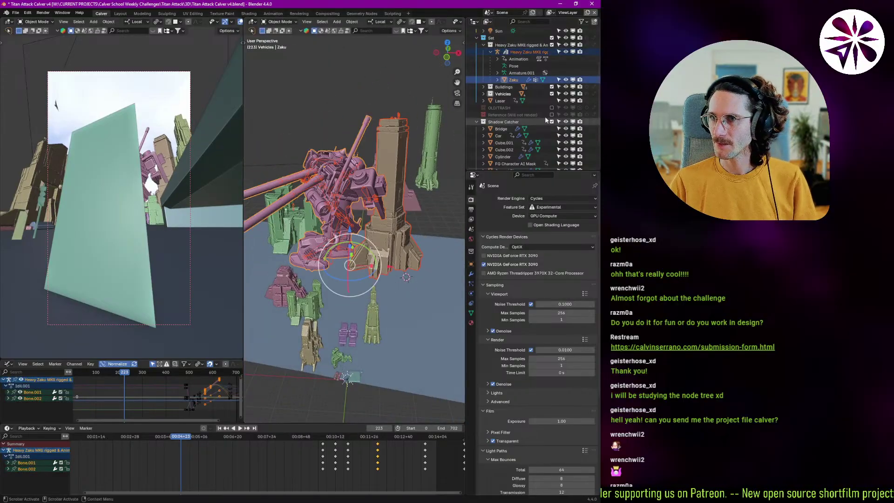
{"action": "scroll", "coordinate": [526, 123], "scroll_direction": "up", "scroll_amount": 3}
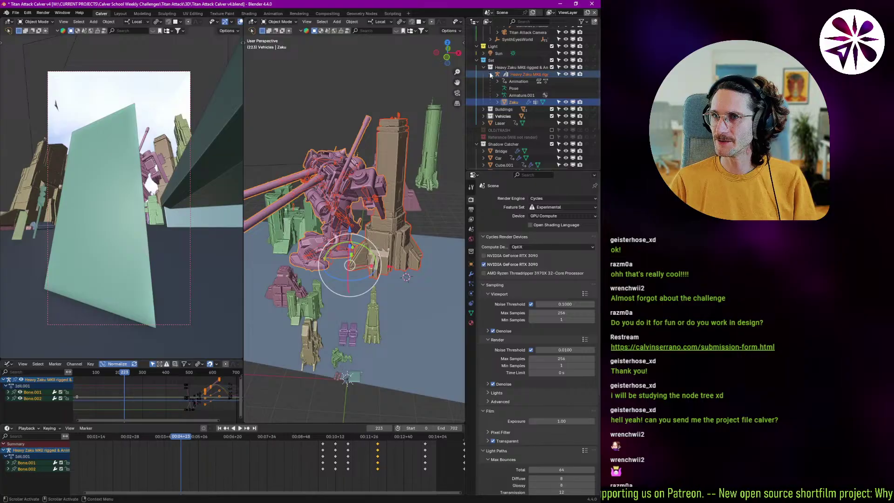
{"action": "left_click", "coordinate": [404, 163]}
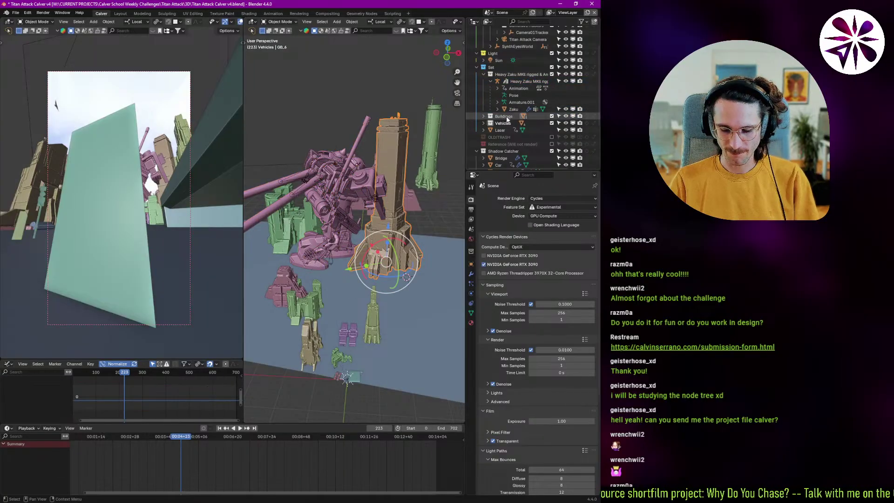
{"action": "key", "text": "period"}
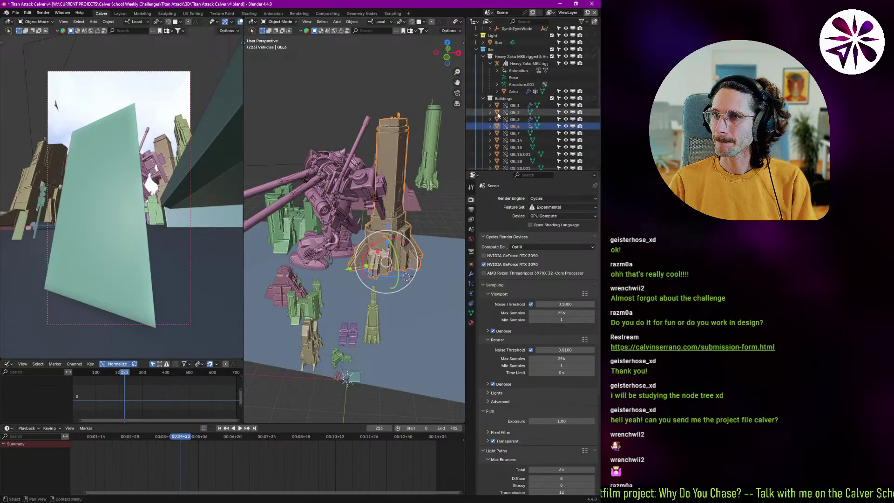
{"action": "scroll", "coordinate": [518, 121], "scroll_direction": "up", "scroll_amount": 1}
{"action": "key", "text": "m"}
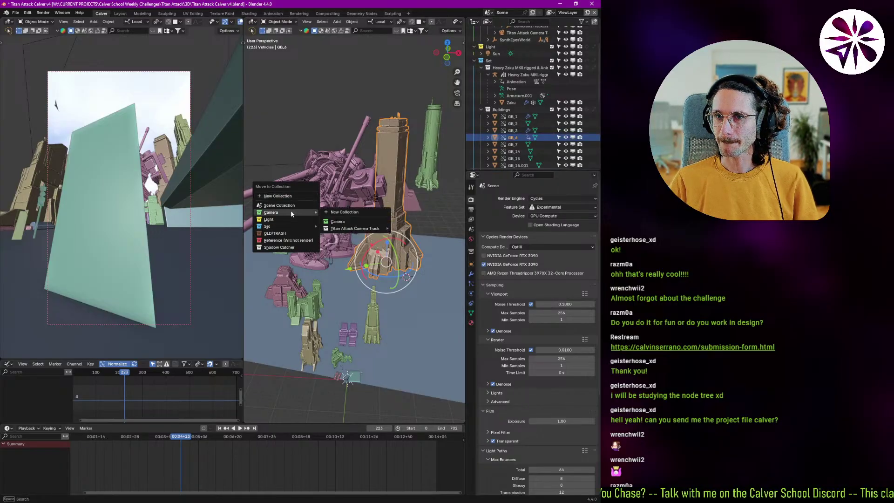
Step: Collapse the Heavy Zaku and Buildings collections and add a new collection named Destruction inside the Set collection
{"action": "left_click", "coordinate": [481, 68]}
{"action": "left_click", "coordinate": [481, 74]}
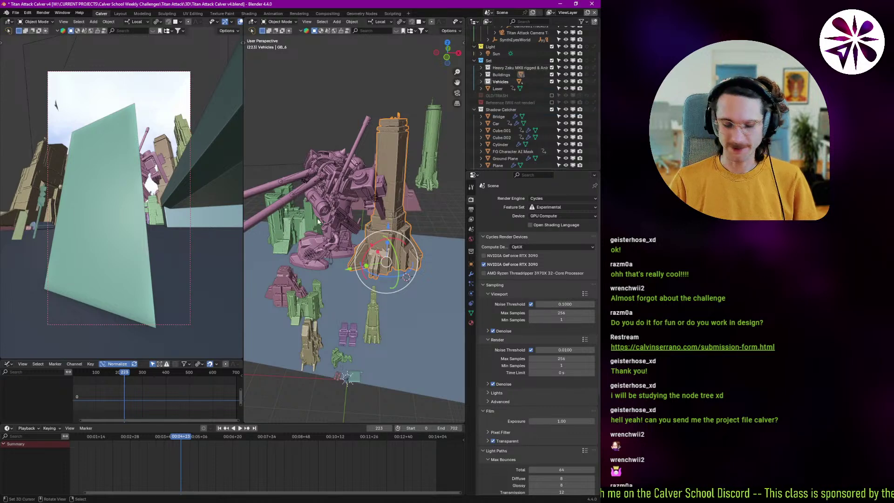
{"action": "key", "text": "m"}
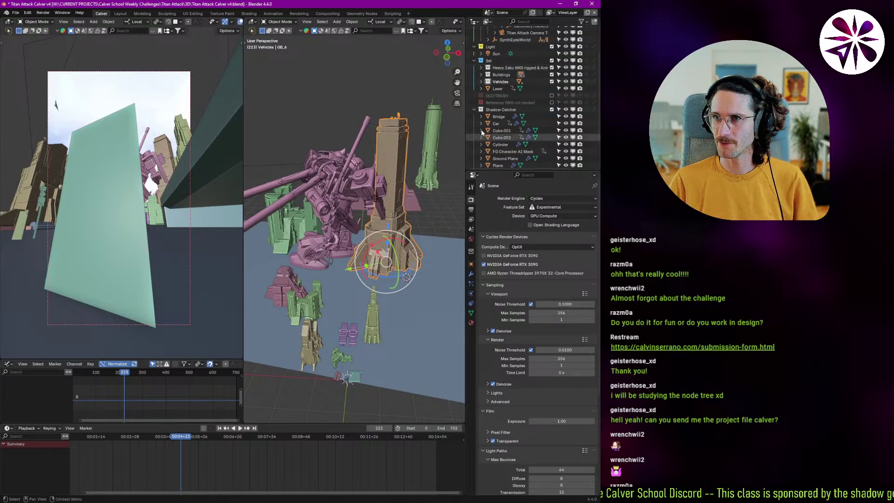
{"action": "left_click", "coordinate": [512, 68]}
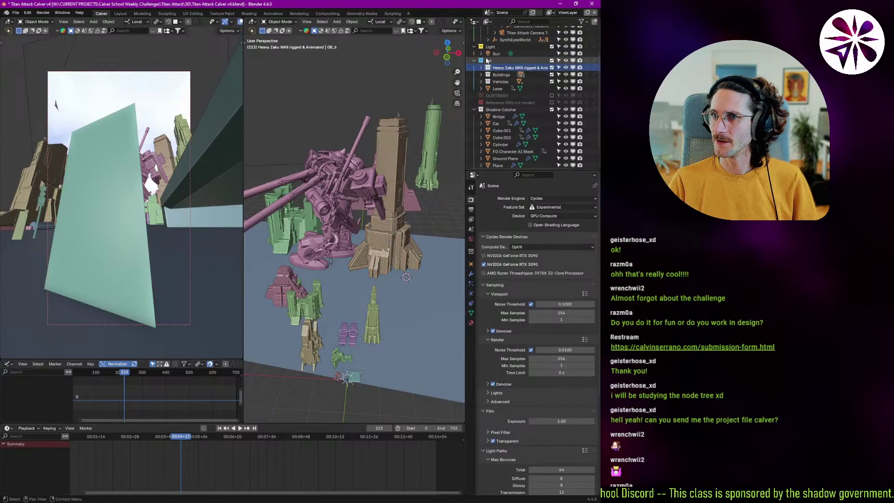
{"action": "right_click", "coordinate": [489, 61]}
{"action": "left_click", "coordinate": [471, 61]}
{"action": "double_click", "coordinate": [508, 89]}
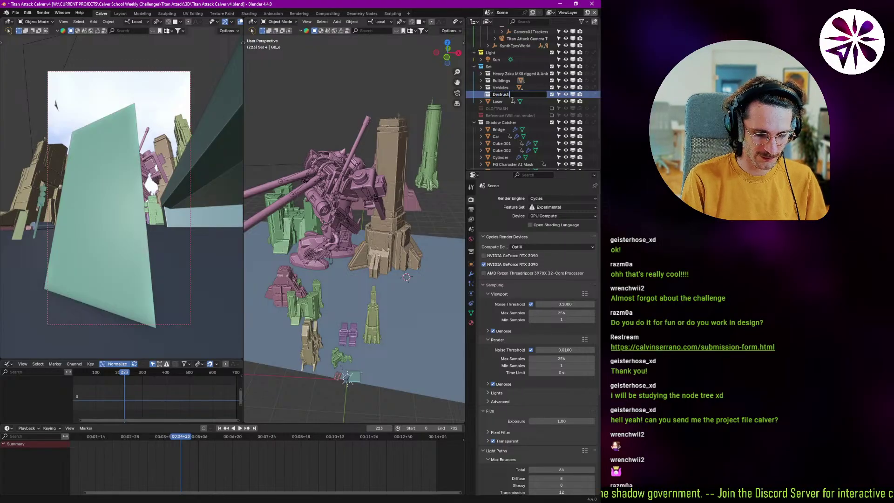
{"action": "key", "text": "Return"}
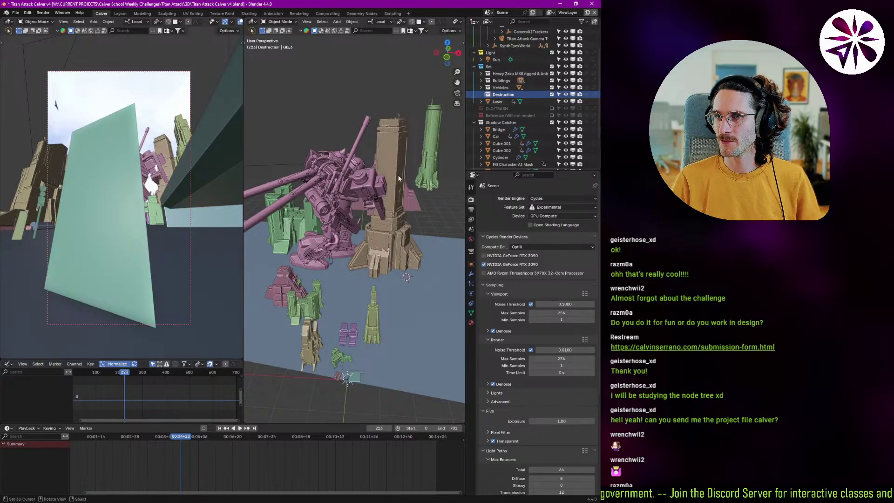
Step: Move the tall tower beside the robot into the Destruction collection
{"action": "left_click", "coordinate": [394, 213]}
{"action": "key", "text": "m"}
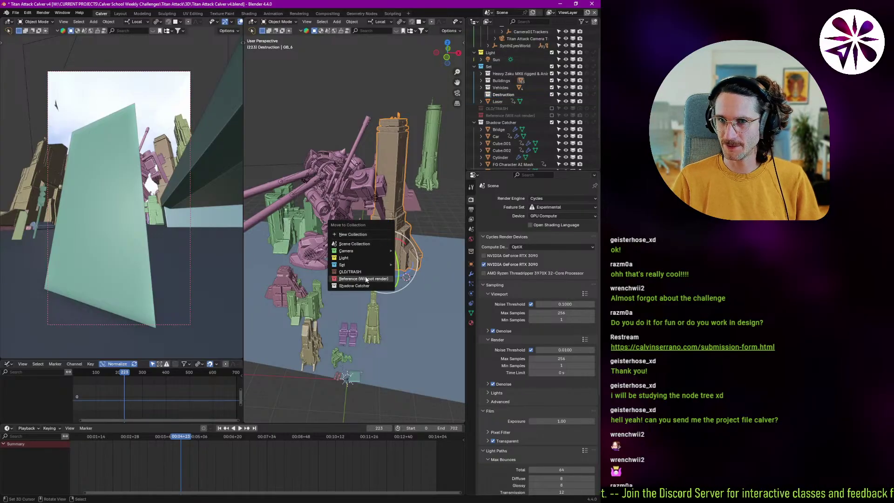
{"action": "mouse_move", "coordinate": [362, 268]}
{"action": "left_click", "coordinate": [419, 302]}
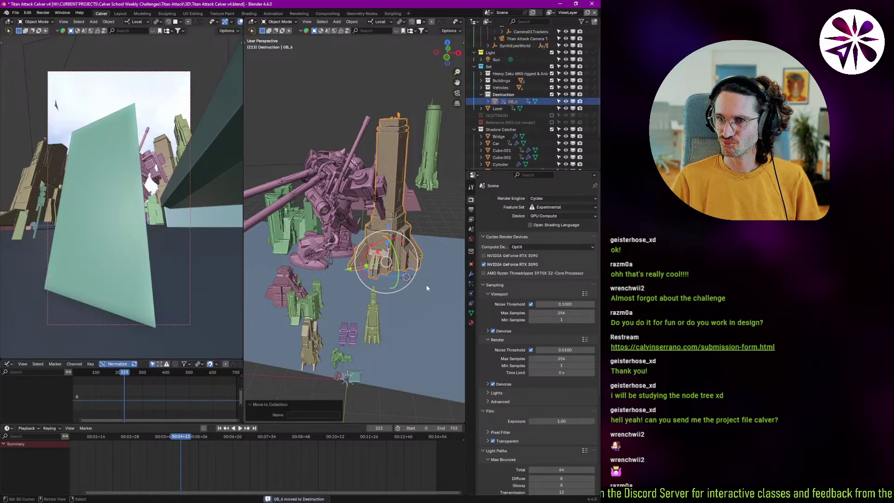
Step: Move the Zaku robot mesh into the Destruction collection
{"action": "left_click", "coordinate": [359, 210]}
{"action": "left_click", "coordinate": [349, 207]}
{"action": "key", "text": "m"}
{"action": "mouse_move", "coordinate": [346, 207]}
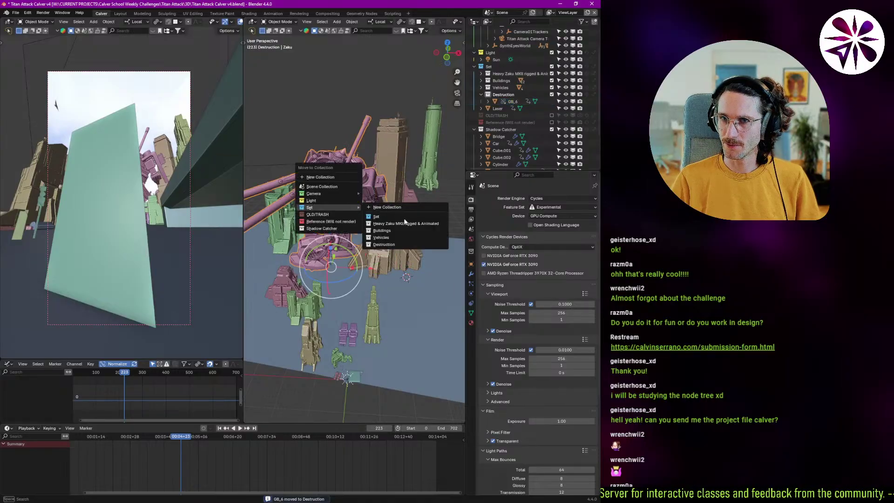
{"action": "left_click", "coordinate": [402, 243]}
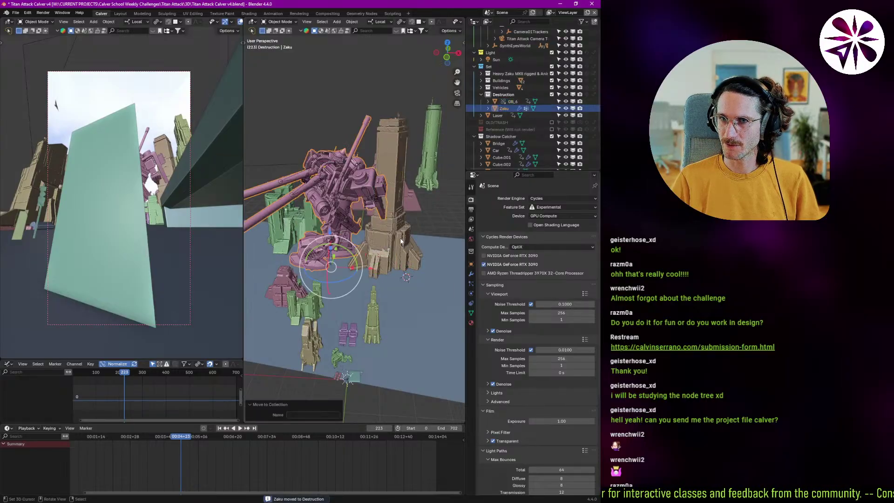
Step: Expand the Heavy Zaku MKII rigged & Animated collection and check its contents against the Destruction collection
{"action": "left_click", "coordinate": [481, 73]}
{"action": "left_click", "coordinate": [512, 108]}
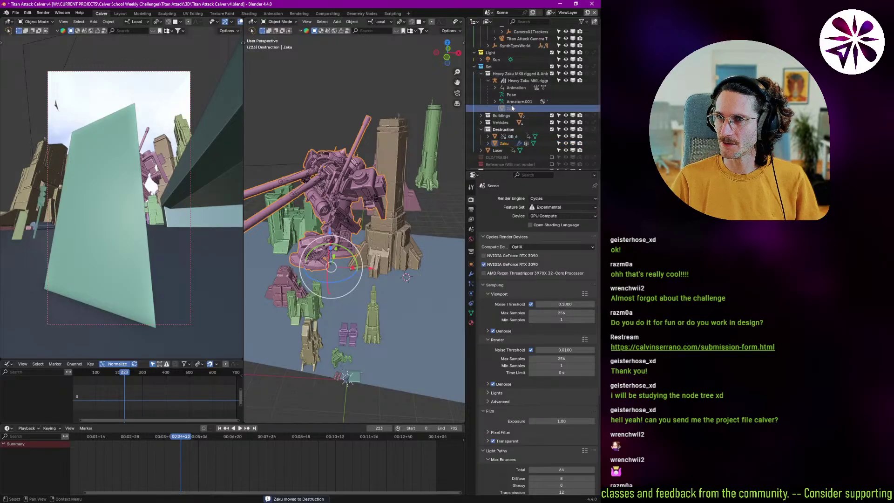
{"action": "left_click", "coordinate": [504, 129]}
{"action": "left_click", "coordinate": [481, 74]}
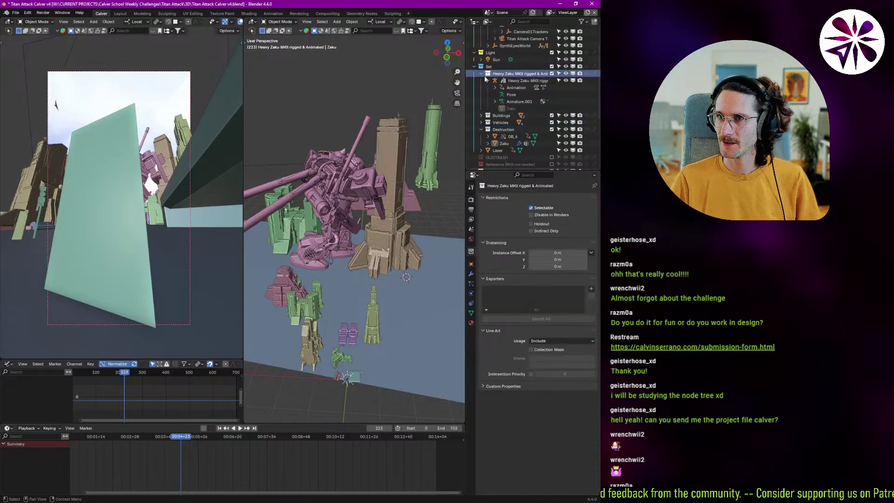
Step: Collapse the Heavy Zaku MKII collection and exclude the Heavy Zaku MKII, Buildings and Vehicles collections from the view layer
{"action": "left_click", "coordinate": [499, 74]}
{"action": "left_click", "coordinate": [481, 94]}
{"action": "left_click", "coordinate": [552, 74]}
{"action": "left_click", "coordinate": [551, 80]}
{"action": "left_click", "coordinate": [549, 87]}
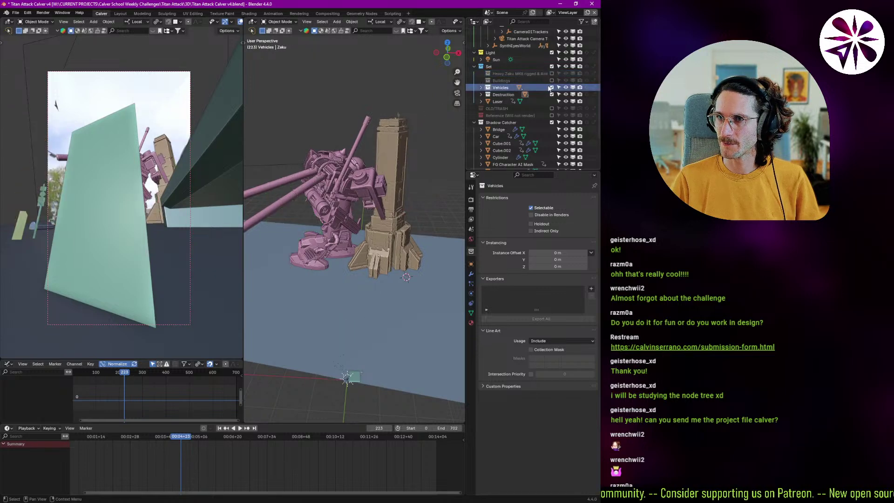
{"action": "left_click", "coordinate": [552, 87]}
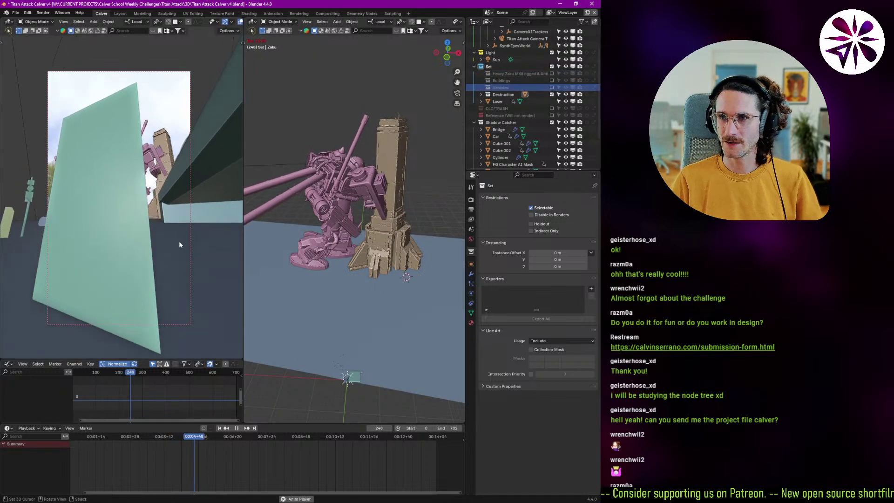
Step: Collapse the Camera01 collection and exclude the Shadow Catcher collection from the view layer
{"action": "scroll", "coordinate": [512, 88], "scroll_direction": "up", "scroll_amount": 3}
{"action": "left_click", "coordinate": [488, 45]}
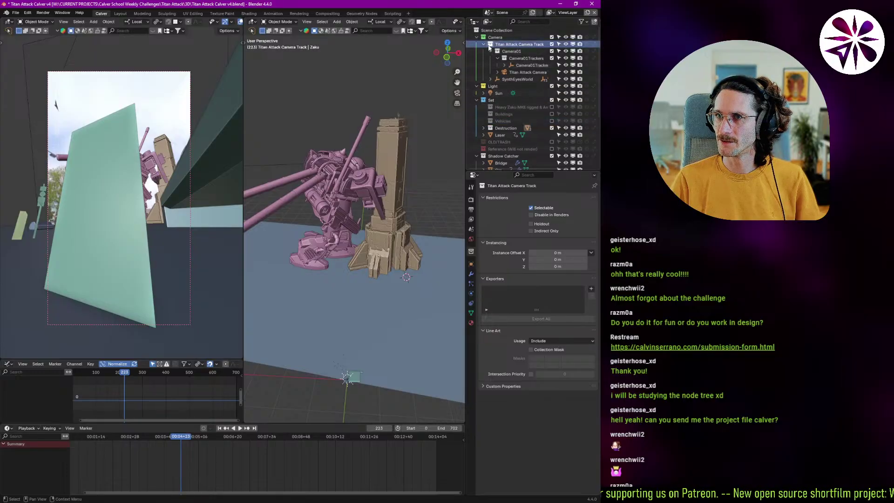
{"action": "left_click", "coordinate": [491, 51]}
{"action": "left_click", "coordinate": [551, 44]}
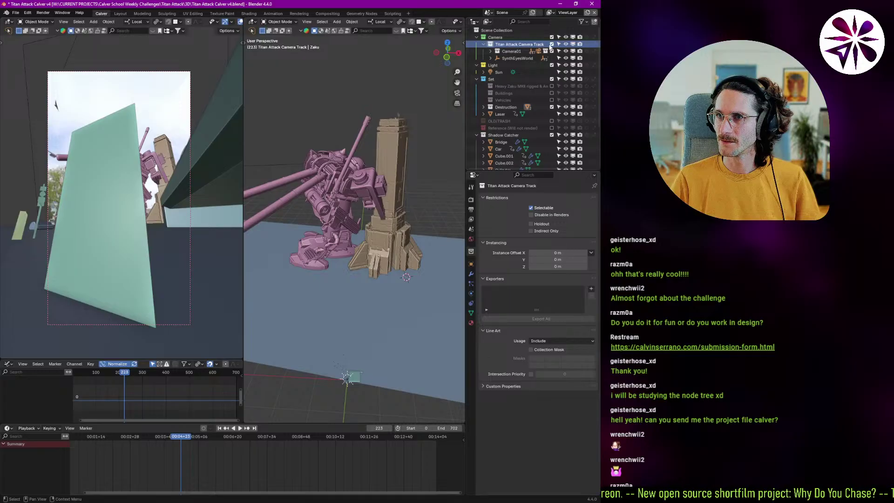
{"action": "left_click", "coordinate": [551, 44]}
{"action": "scroll", "coordinate": [512, 97], "scroll_direction": "down", "scroll_amount": 3}
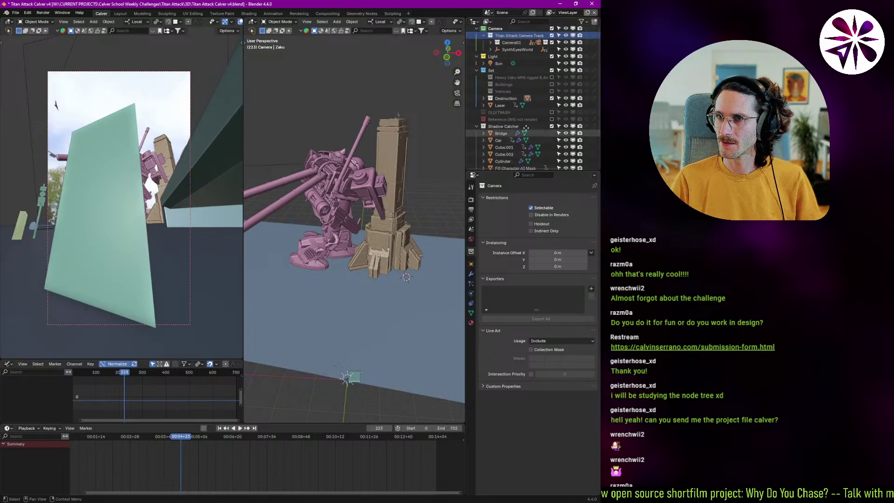
{"action": "left_click", "coordinate": [551, 96]}
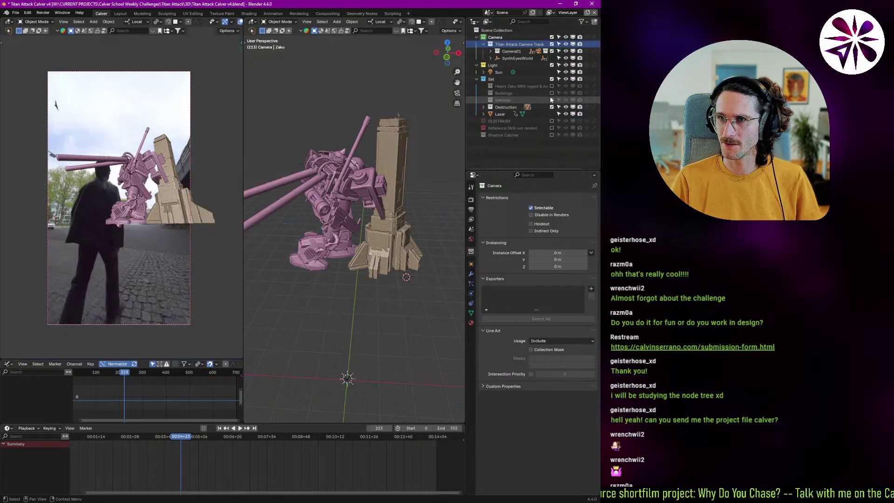
Step: Compare the animation playback with the Shadow Catcher collection excluded and included, leaving it excluded
{"action": "key", "text": "space"}
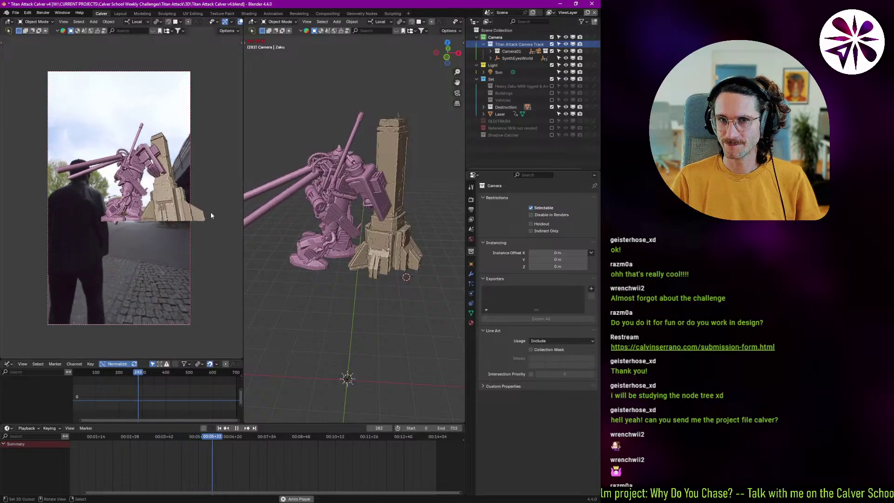
{"action": "key", "text": "Escape"}
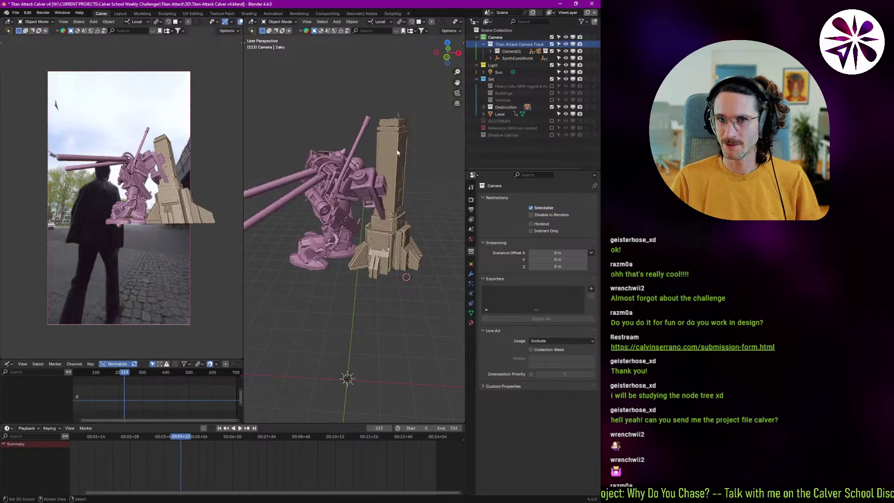
{"action": "left_click", "coordinate": [552, 135]}
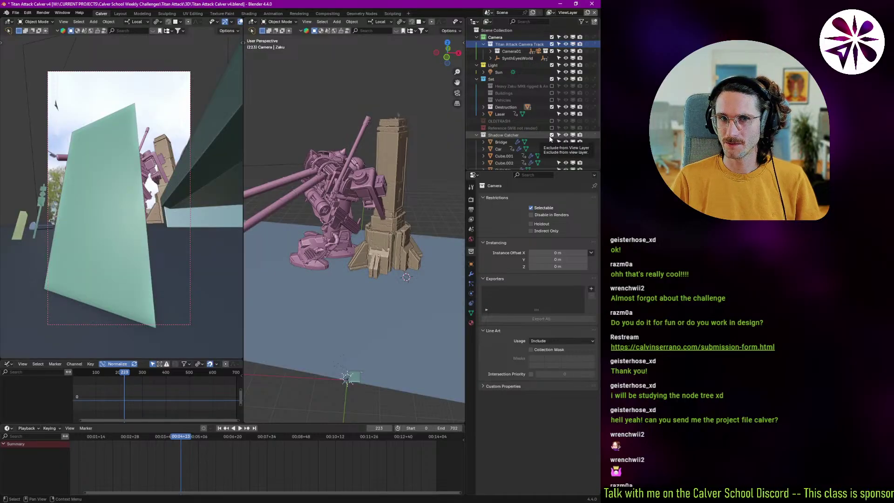
{"action": "key", "text": "space"}
{"action": "key", "text": "space"}
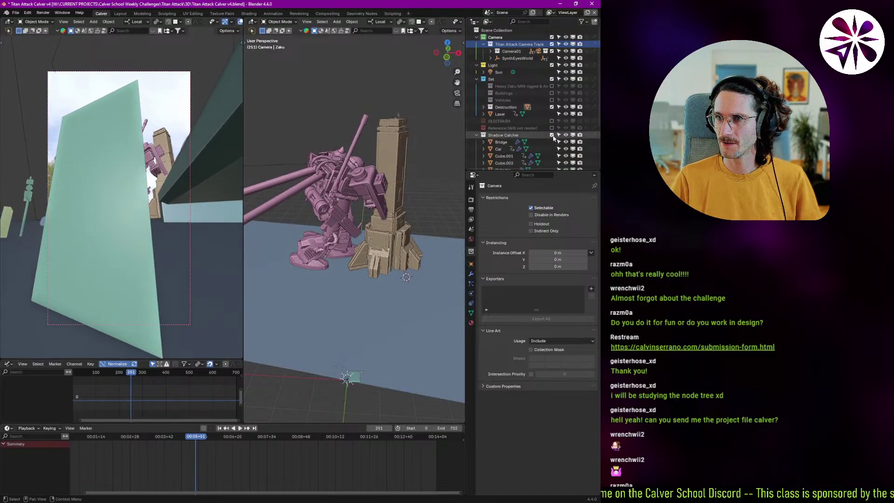
{"action": "left_click", "coordinate": [552, 135]}
Step: Go to frame 104 and widen the perspective viewport showing the robot and tower
{"action": "left_click", "coordinate": [116, 453]}
{"action": "middle_click_drag", "start_coordinate": [142, 461], "coordinate": [197, 470]}
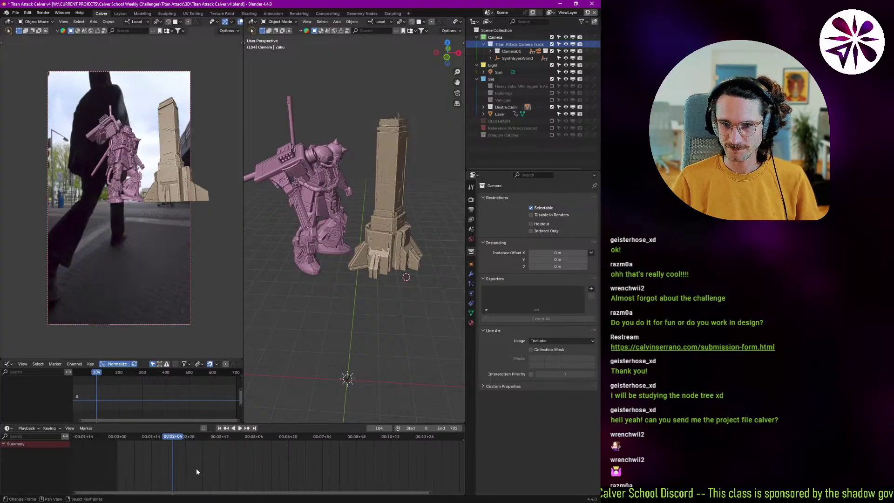
{"action": "scroll", "coordinate": [200, 470], "scroll_direction": "down", "scroll_amount": 3}
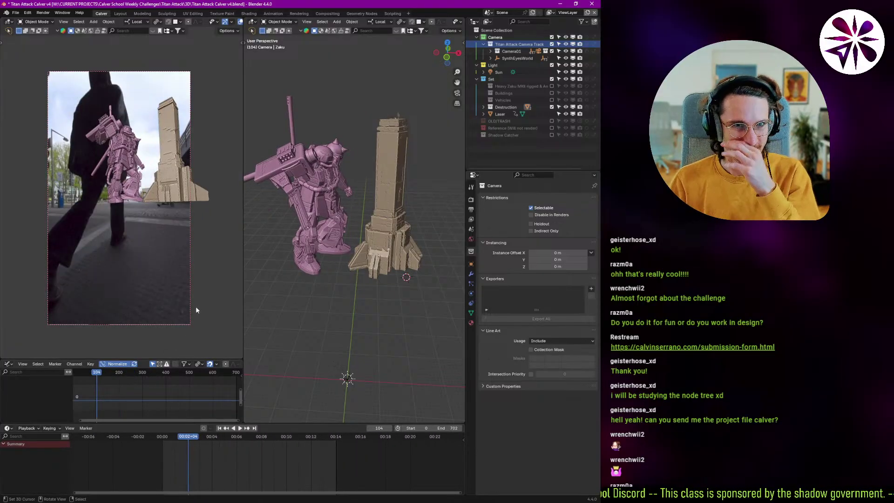
{"action": "middle_click_drag", "start_coordinate": [386, 244], "coordinate": [394, 233]}
{"action": "scroll", "coordinate": [395, 232], "scroll_direction": "up", "scroll_amount": 3}
{"action": "left_click_drag", "start_coordinate": [243, 247], "coordinate": [206, 247]}
{"action": "scroll", "coordinate": [115, 197], "scroll_direction": "up", "scroll_amount": 2}
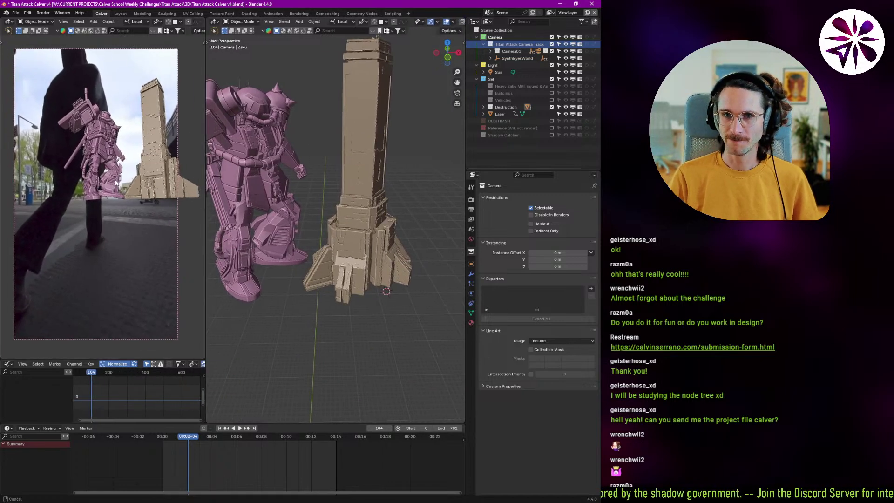
Step: Play the animation from frame 104 to examine how the robot moves against the tower
{"action": "key", "text": "space"}
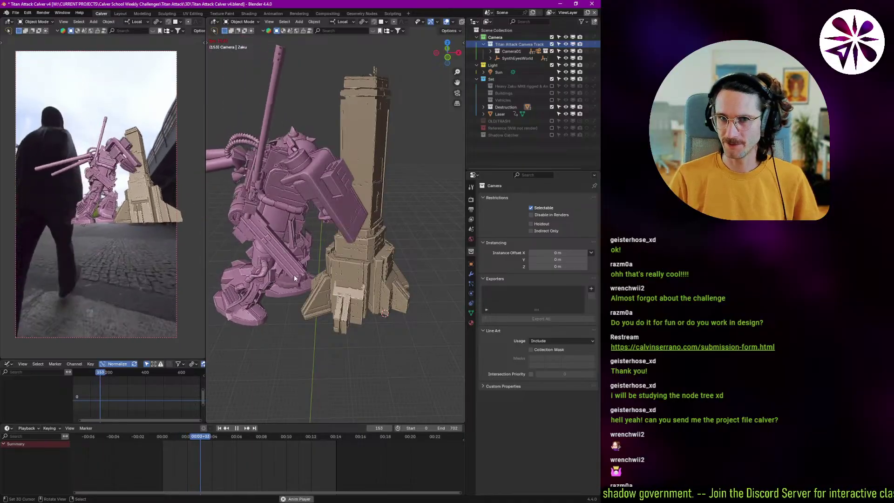
{"action": "key", "text": "Escape"}
{"action": "key", "text": "space"}
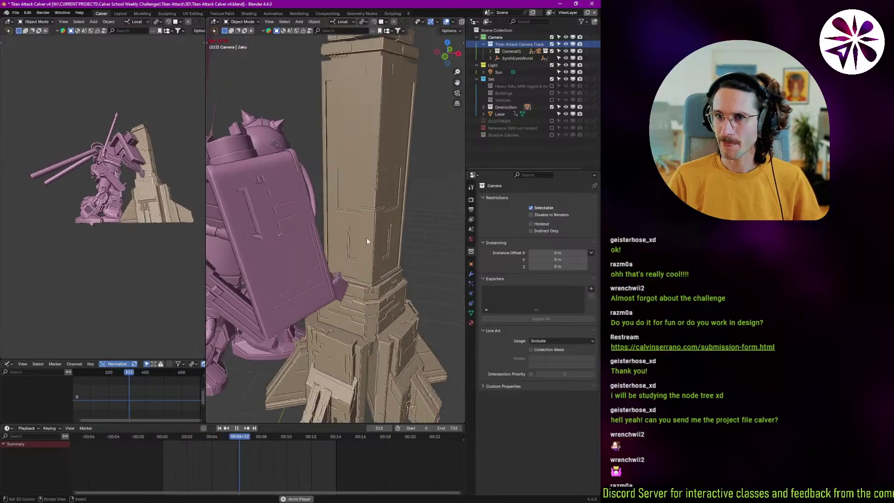
{"action": "key", "text": "Escape"}
Step: Select the tower and try to switch it to Edit Mode
{"action": "left_click", "coordinate": [354, 241]}
{"action": "middle_click_drag", "start_coordinate": [354, 240], "coordinate": [347, 211]}
{"action": "key", "text": "Tab"}
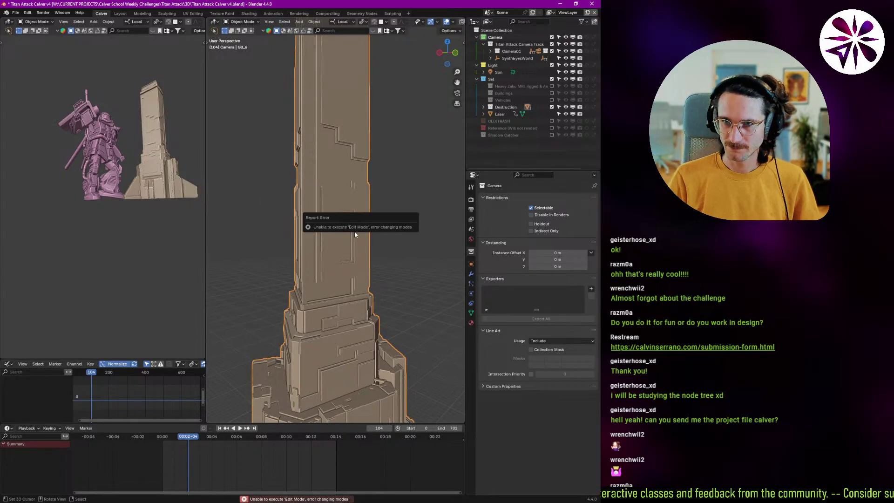
{"action": "key", "text": "ctrl+Tab"}
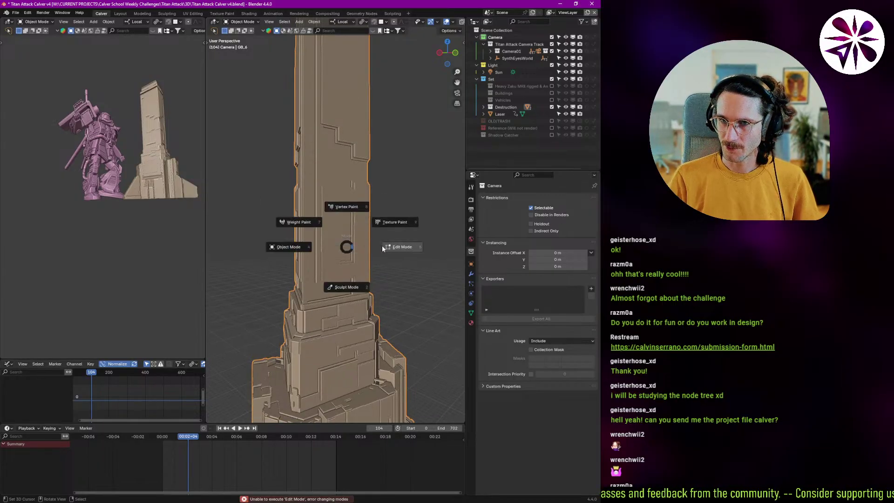
{"action": "left_click", "coordinate": [390, 245]}
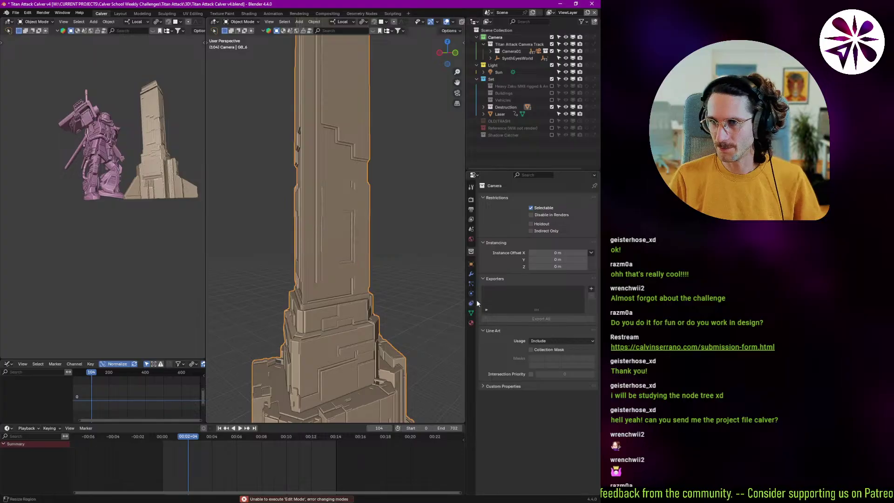
Step: Make the tower's linked GB_6 mesh data local and editable, retrying Edit Mode on the tower
{"action": "left_click", "coordinate": [470, 322]}
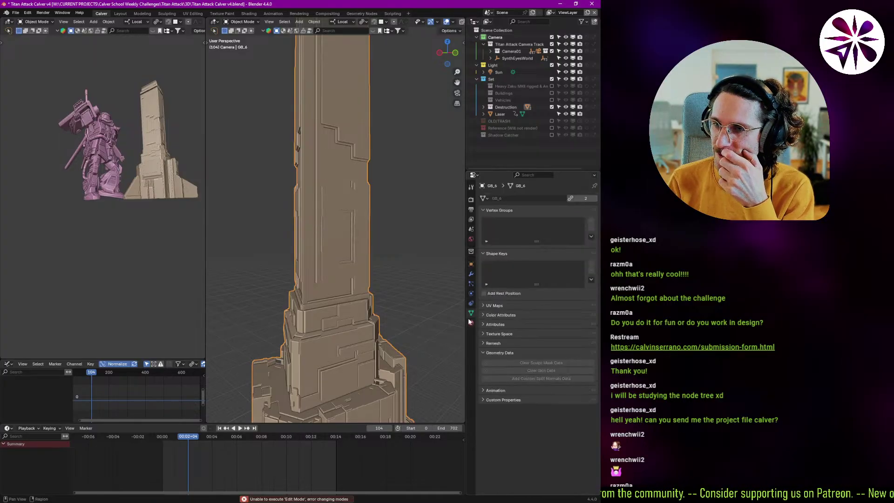
{"action": "left_click", "coordinate": [471, 313]}
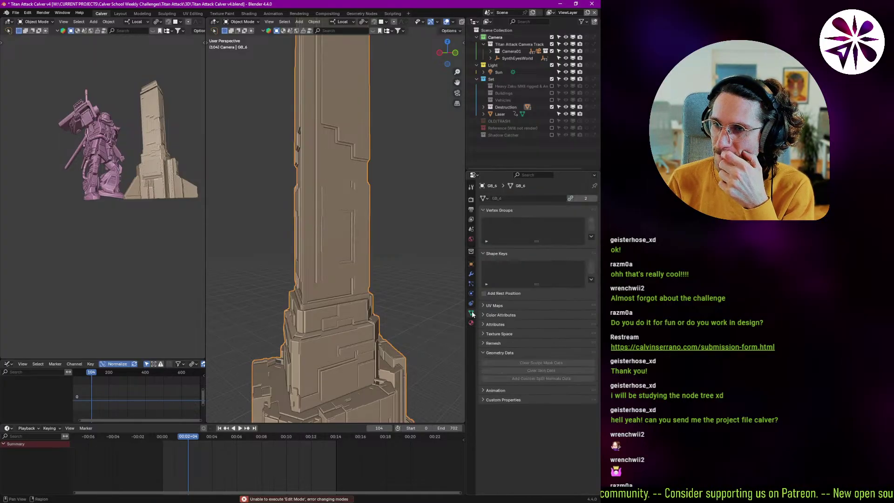
{"action": "left_click", "coordinate": [570, 199]}
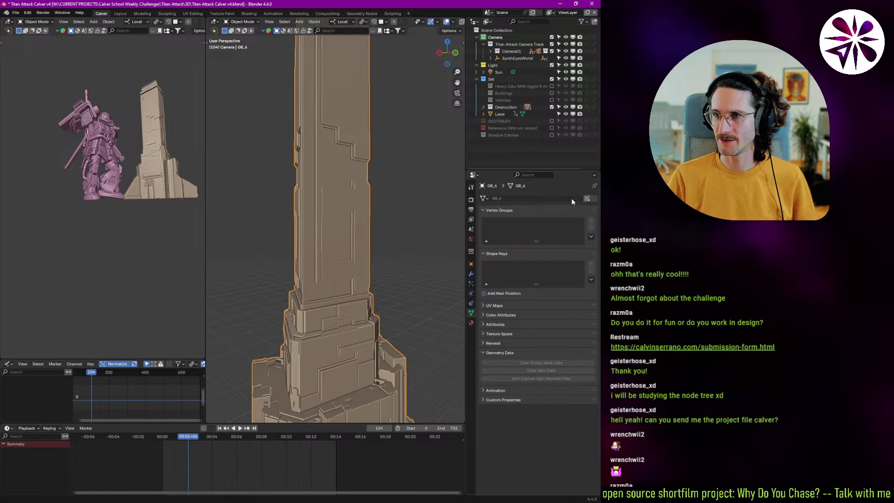
{"action": "key", "text": "Tab"}
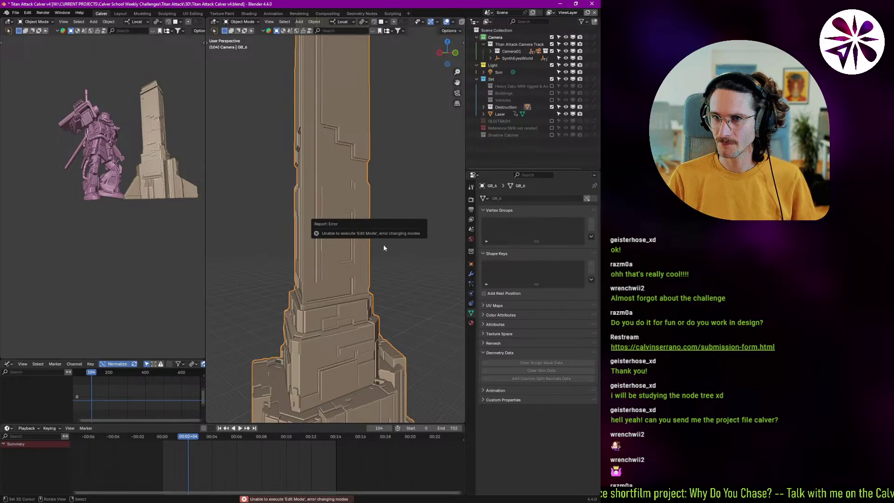
{"action": "middle_click_drag", "start_coordinate": [336, 203], "coordinate": [338, 258]}
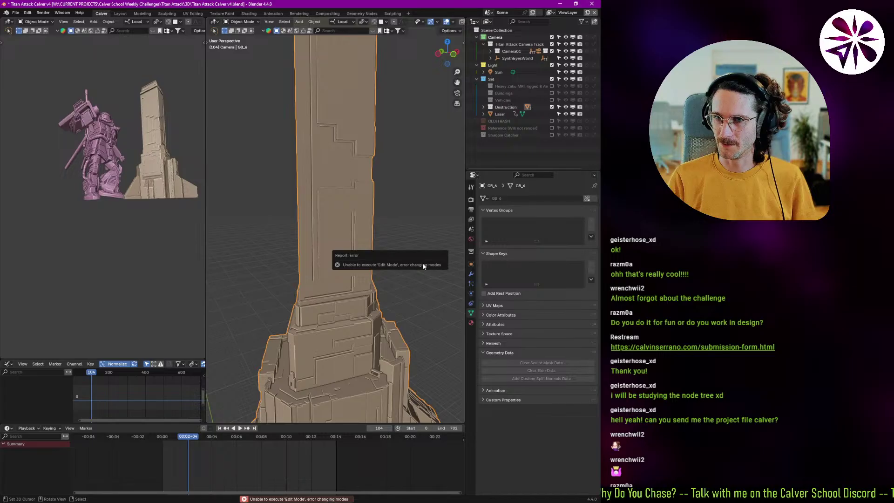
{"action": "left_click", "coordinate": [586, 198]}
{"action": "key", "text": "Tab"}
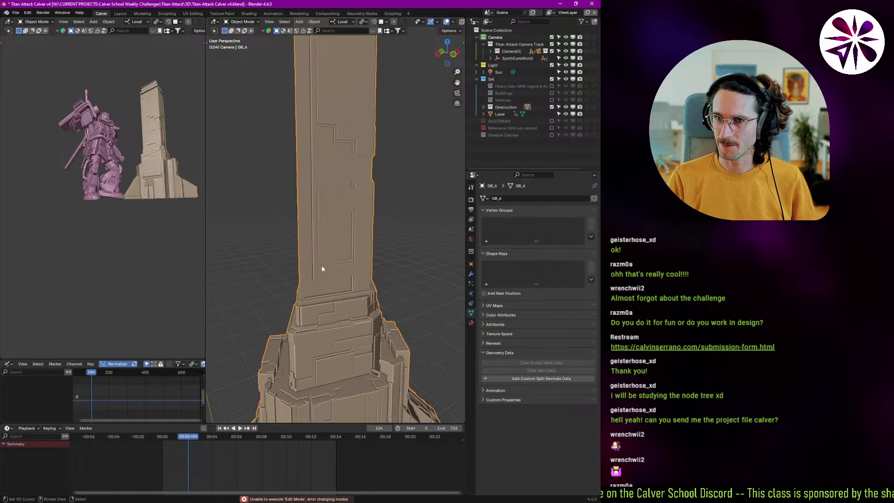
Step: Show the tower's object properties and switch the tower into Edit Mode
{"action": "left_click", "coordinate": [470, 263]}
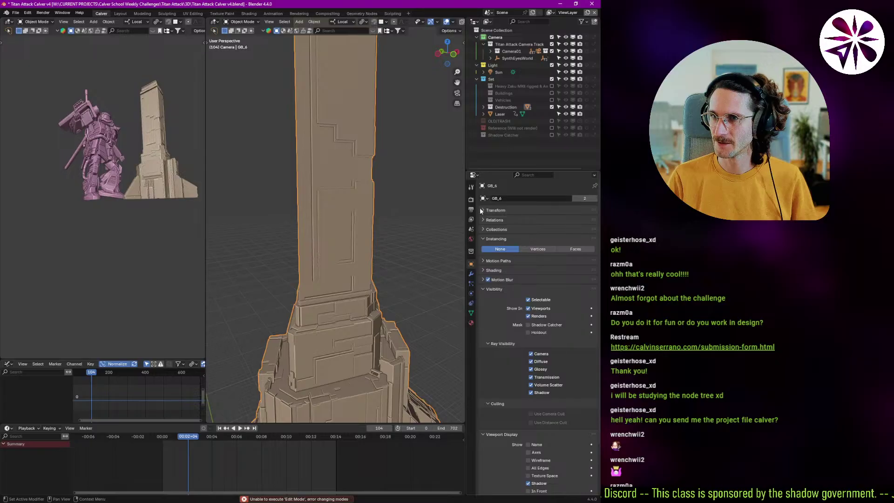
{"action": "key", "text": "ctrl+Tab"}
{"action": "left_click", "coordinate": [421, 249]}
{"action": "middle_click_drag", "start_coordinate": [408, 250], "coordinate": [454, 219]}
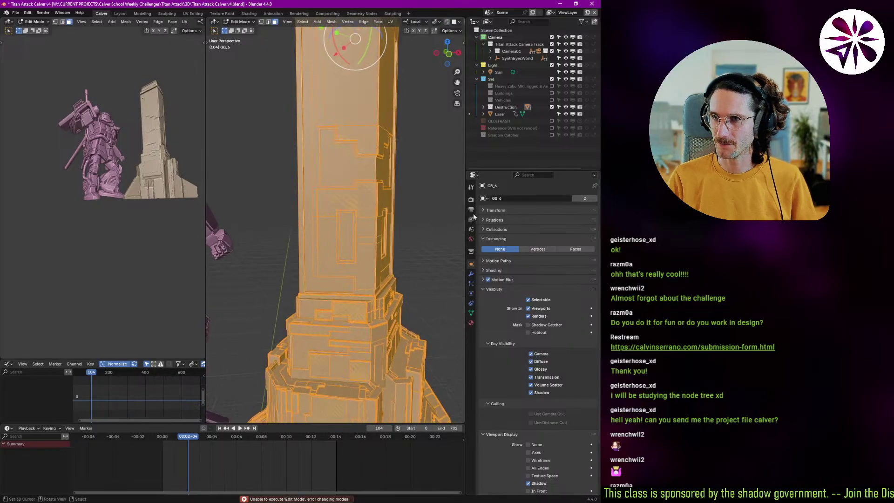
Step: Toggle the tower between Object Mode and Edit Mode to check its geometry, ending in Object Mode
{"action": "key", "text": "ctrl+Tab"}
{"action": "left_click", "coordinate": [317, 264]}
{"action": "middle_click_drag", "start_coordinate": [317, 264], "coordinate": [331, 236]}
{"action": "key", "text": "ctrl+Tab"}
{"action": "left_click", "coordinate": [411, 233]}
{"action": "middle_click_drag", "start_coordinate": [411, 233], "coordinate": [355, 223]}
{"action": "key", "text": "Tab"}
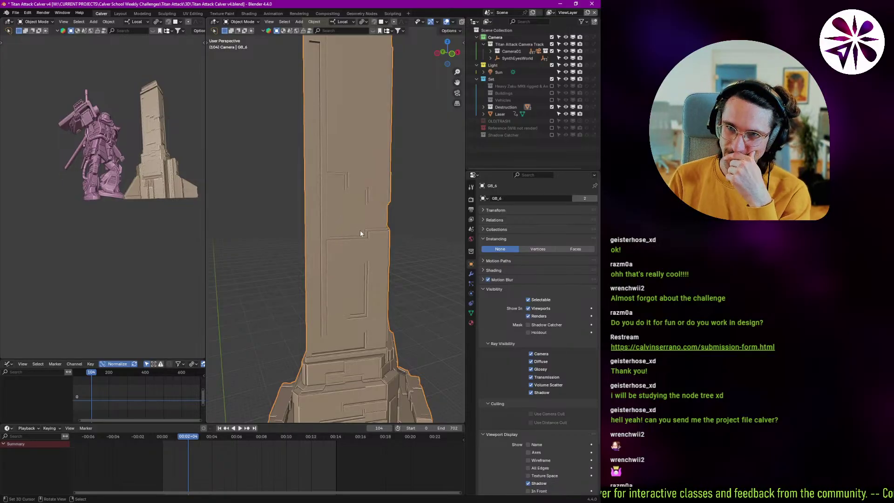
{"action": "middle_click_drag", "start_coordinate": [367, 225], "coordinate": [312, 288]}
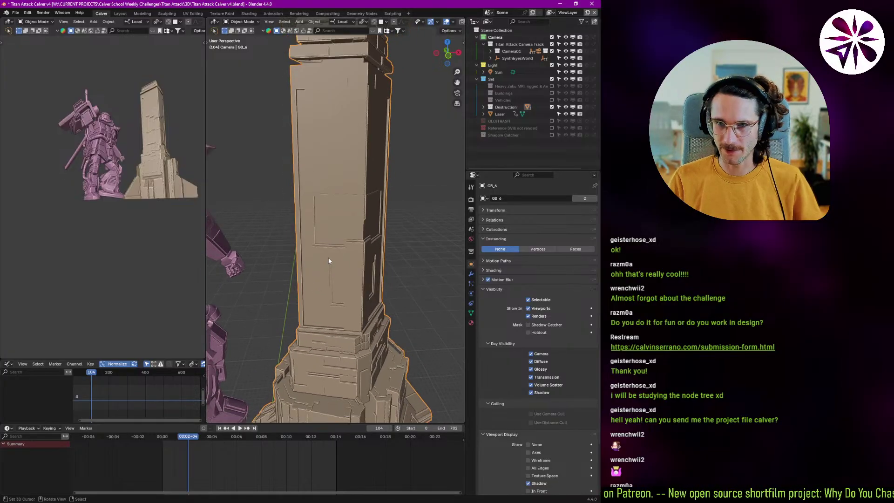
Step: Search the commands for the cell fracture operator using "cell frac" and "fract"
{"action": "key", "text": "F3"}
{"action": "type", "text": "cel"}
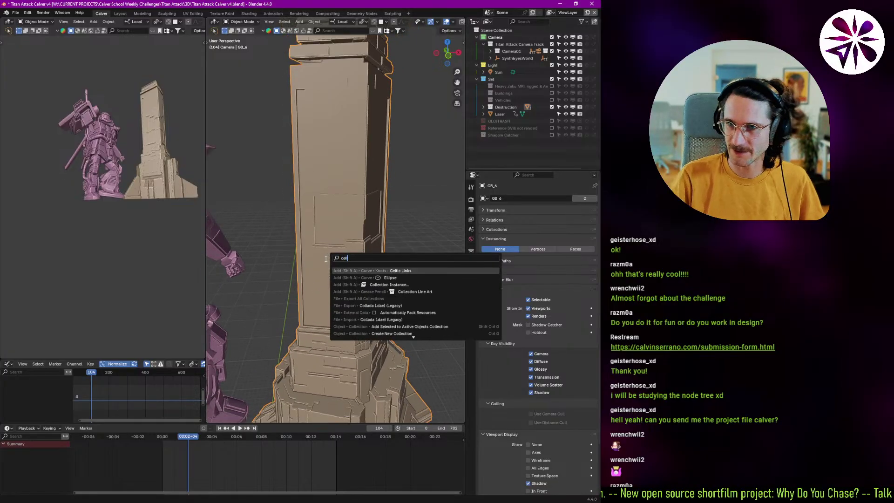
{"action": "type", "text": "l frac"}
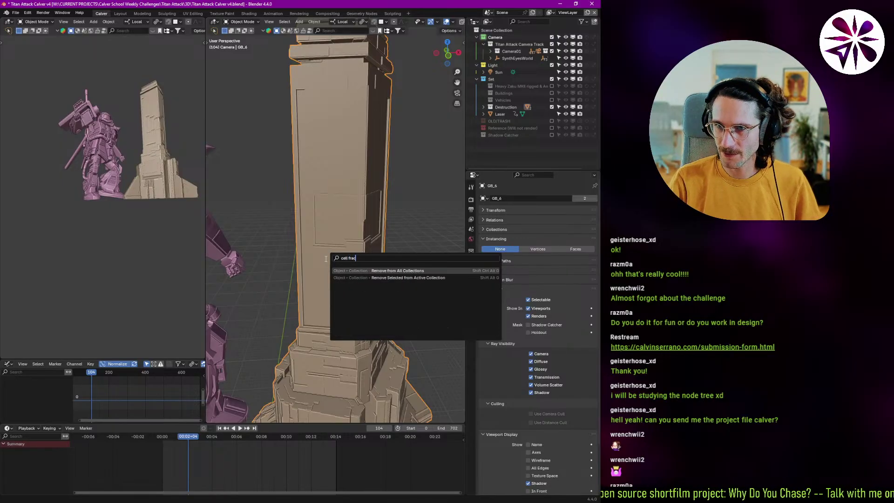
{"action": "key", "text": "Escape"}
{"action": "key", "text": "F2"}
{"action": "key", "text": "Escape"}
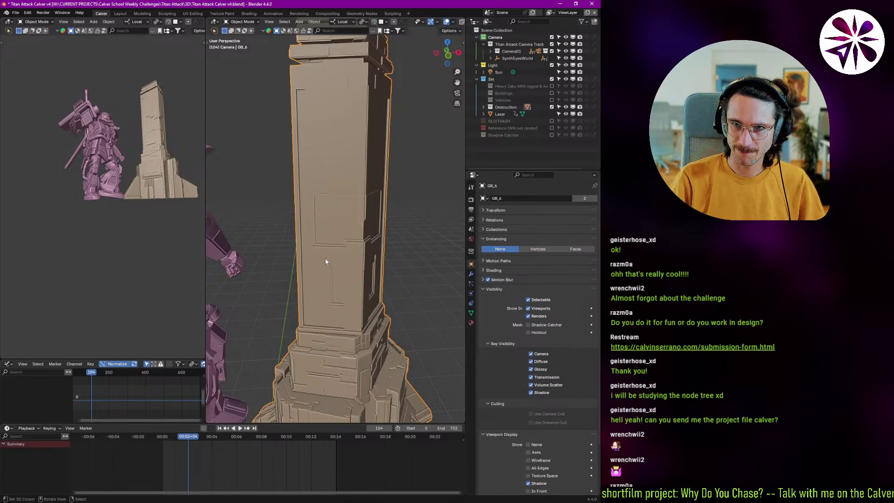
{"action": "key", "text": "F3"}
{"action": "type", "text": "fract"}
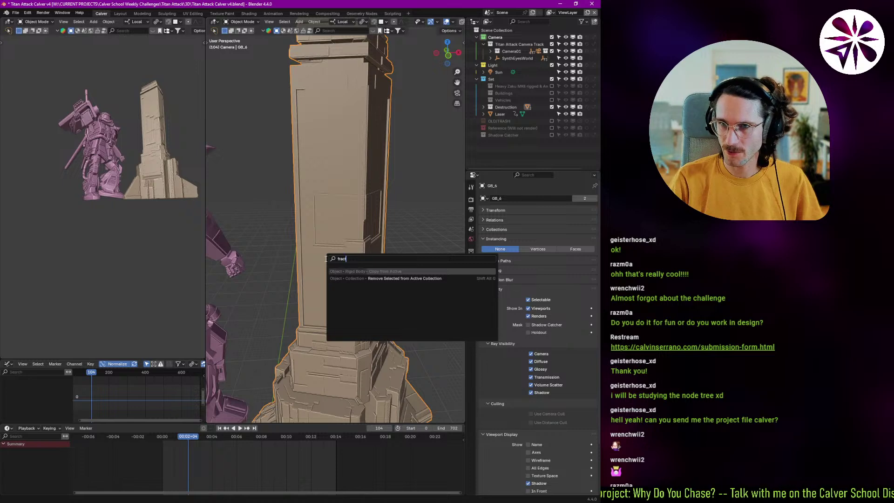
{"action": "key", "text": "Escape"}
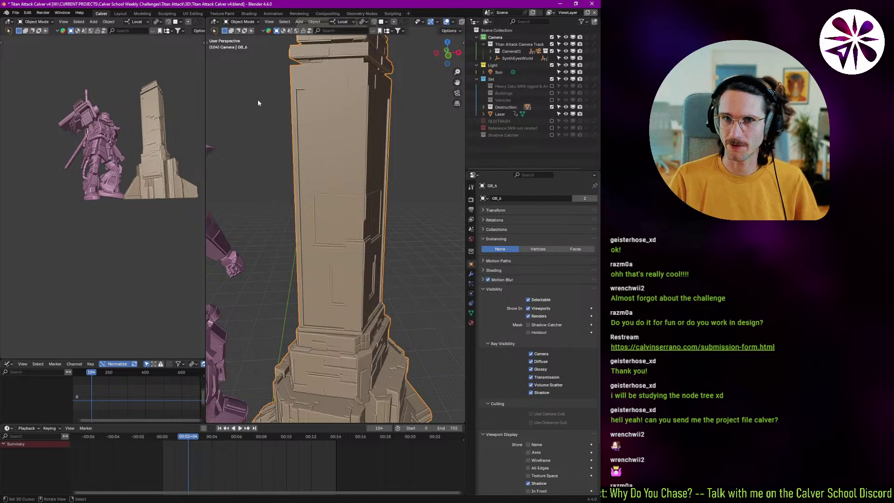
Step: Open the add-on preferences and filter the list by "frac" to find the Cell Fracture add-on
{"action": "left_click", "coordinate": [28, 13]}
{"action": "left_click", "coordinate": [45, 103]}
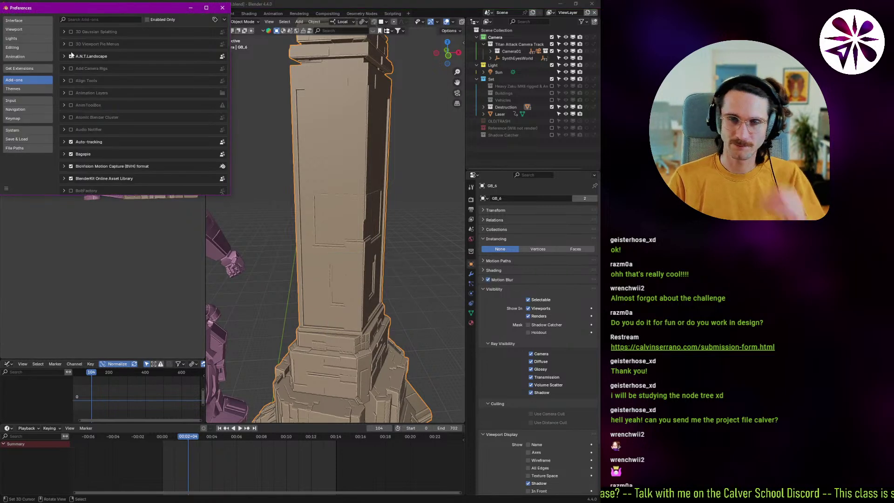
{"action": "type", "text": "frac"}
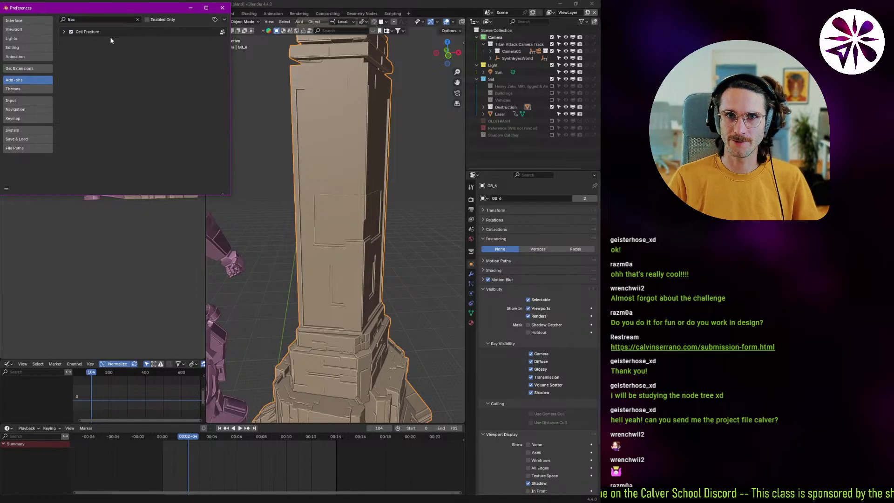
Step: Close the preferences, switch to the Layout workspace and frame the selected tower in the viewport
{"action": "left_click", "coordinate": [222, 8]}
{"action": "left_click", "coordinate": [120, 13]}
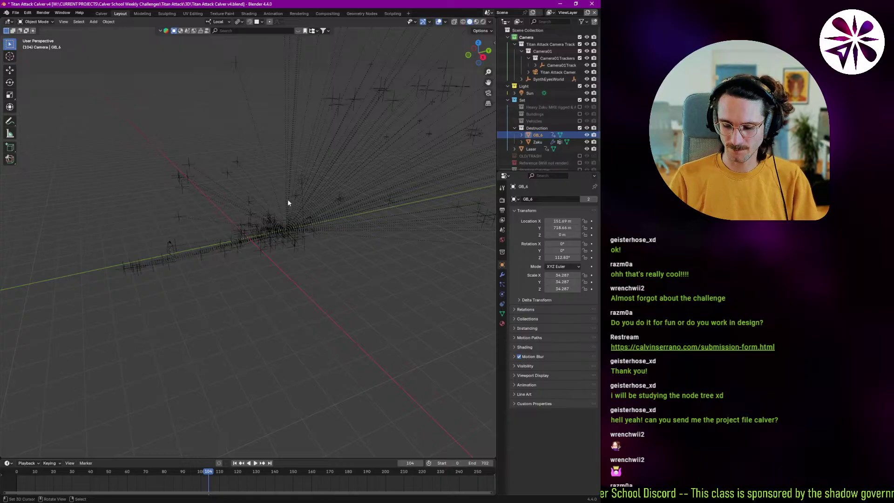
{"action": "key", "text": "KP_Decimal"}
{"action": "scroll", "coordinate": [266, 205], "scroll_direction": "up", "scroll_amount": 3}
Step: Set the viewport's clip end distance to 10000 m
{"action": "key", "text": "n"}
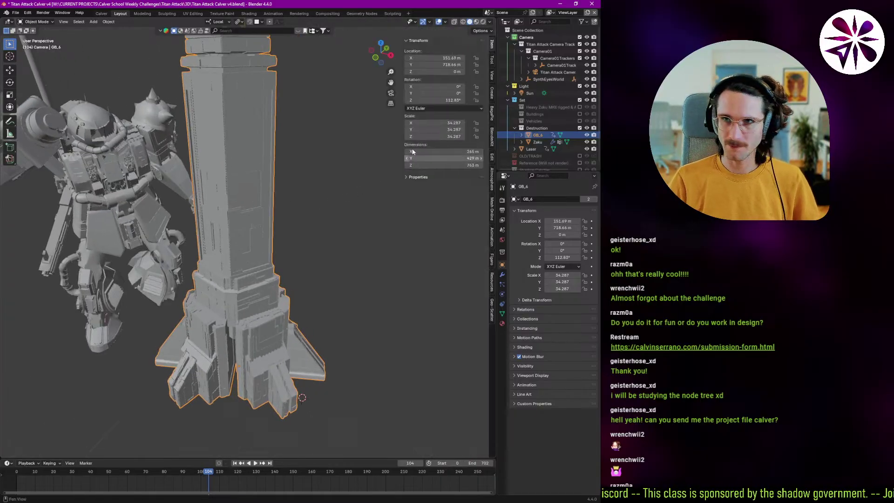
{"action": "left_click", "coordinate": [490, 76]}
{"action": "double_click", "coordinate": [459, 65]}
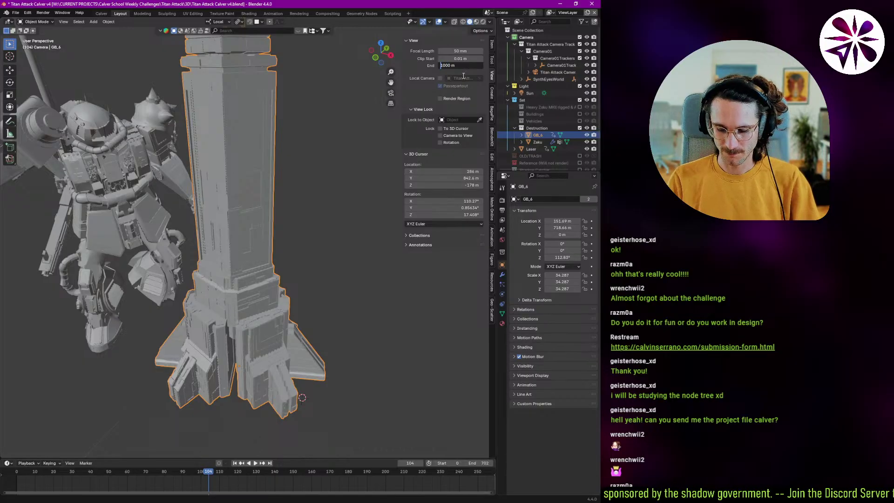
{"action": "type", "text": "0"}
{"action": "key", "text": "Return"}
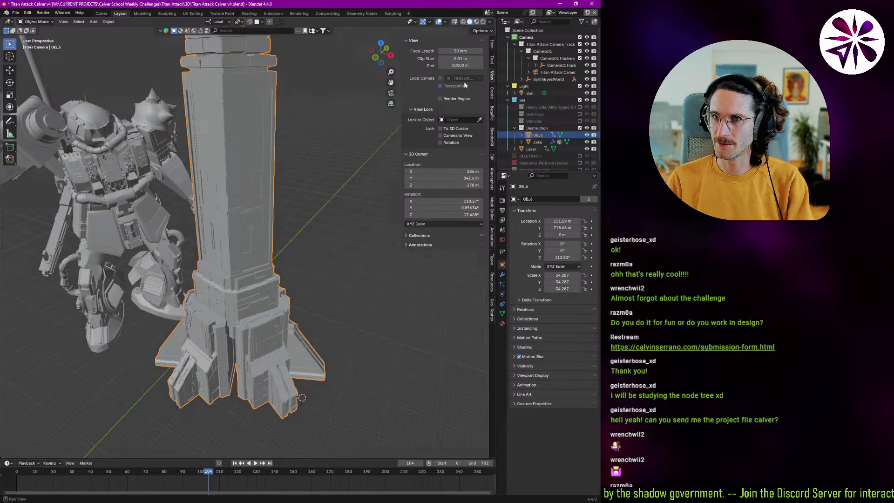
{"action": "middle_click_drag", "start_coordinate": [222, 272], "coordinate": [220, 223]}
{"action": "key", "text": "n"}
{"action": "scroll", "coordinate": [256, 235], "scroll_direction": "up", "scroll_amount": 2}
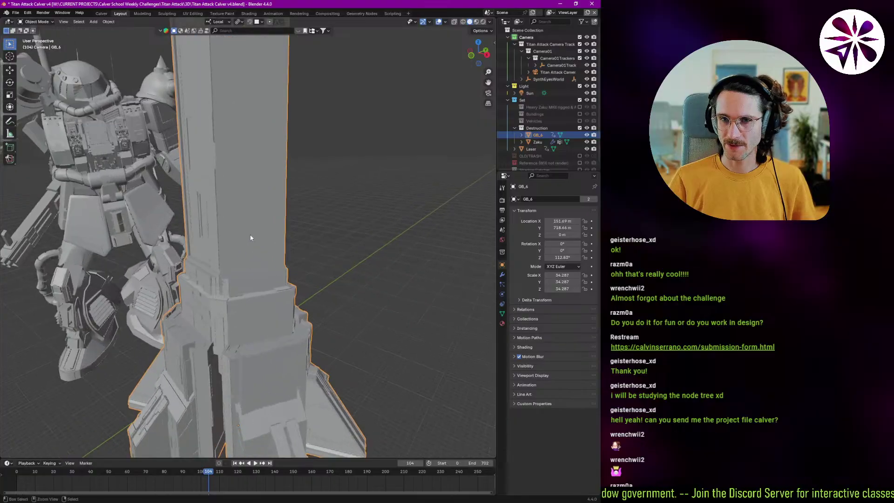
Step: Apply the tower object's scale
{"action": "middle_click_drag", "start_coordinate": [205, 260], "coordinate": [255, 274]}
{"action": "key", "text": "ctrl+a"}
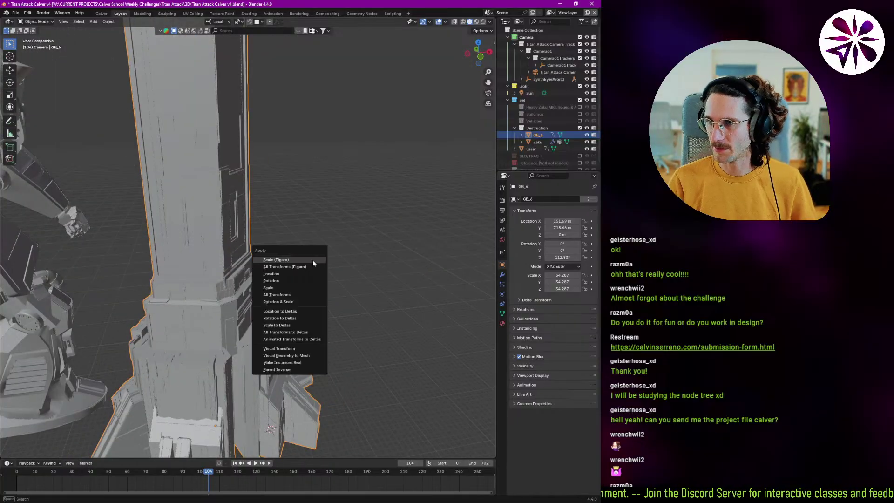
{"action": "left_click", "coordinate": [291, 289]}
{"action": "middle_click_drag", "start_coordinate": [292, 289], "coordinate": [250, 308]}
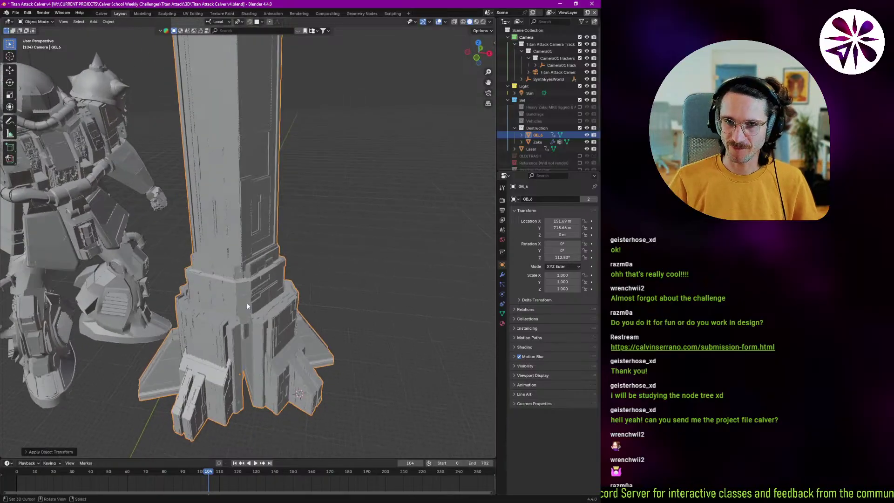
Step: Find the Cell Fracture operator with "cell", review its options and presets for the tower, and cancel it
{"action": "key", "text": "F3"}
{"action": "type", "text": "cell"}
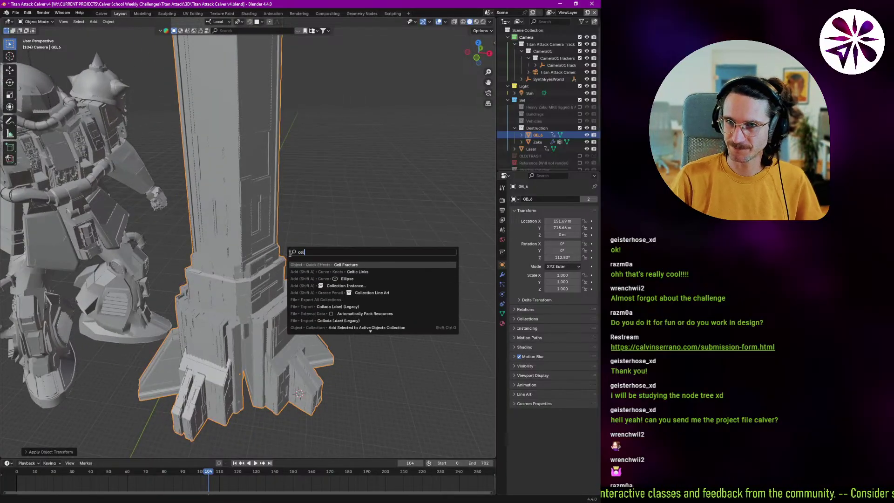
{"action": "key", "text": "Return"}
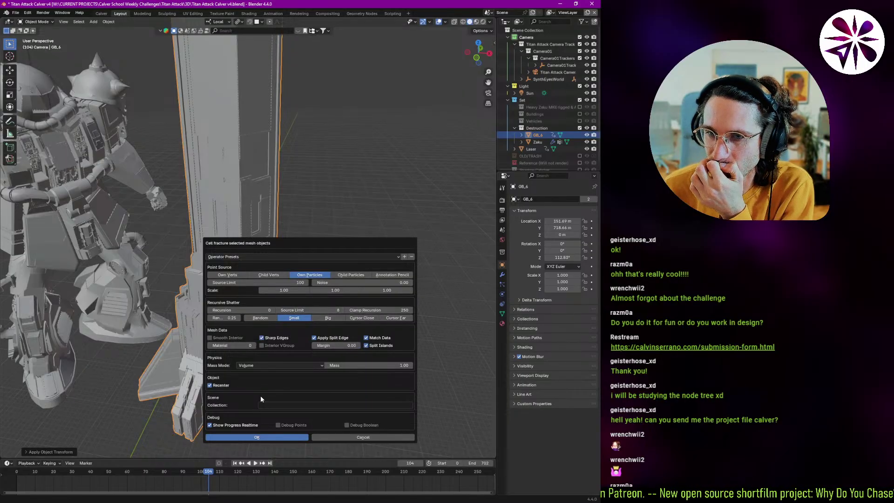
{"action": "left_click", "coordinate": [267, 257]}
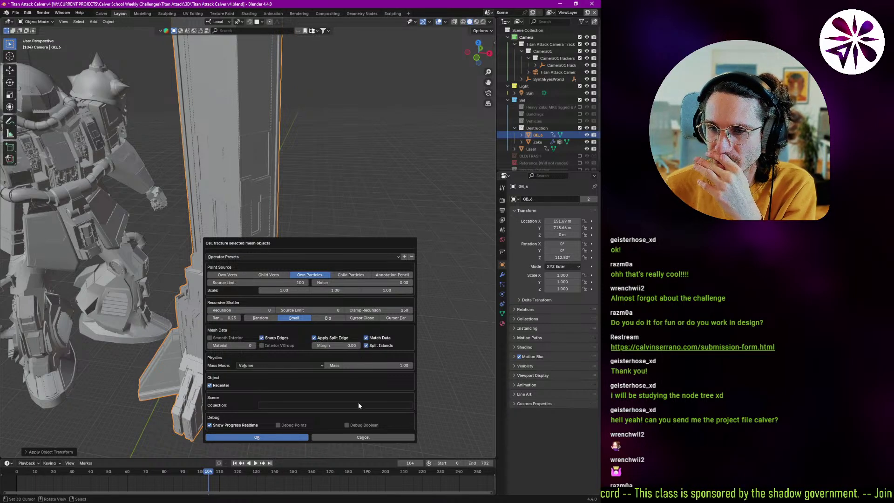
{"action": "left_click", "coordinate": [361, 437]}
Step: Show the tower's modifier properties, enter Edit Mode and select all of its geometry
{"action": "middle_click_drag", "start_coordinate": [362, 423], "coordinate": [286, 320]}
{"action": "middle_click_drag", "start_coordinate": [221, 262], "coordinate": [385, 267], "text": "ctrl"}
{"action": "left_click", "coordinate": [502, 274]}
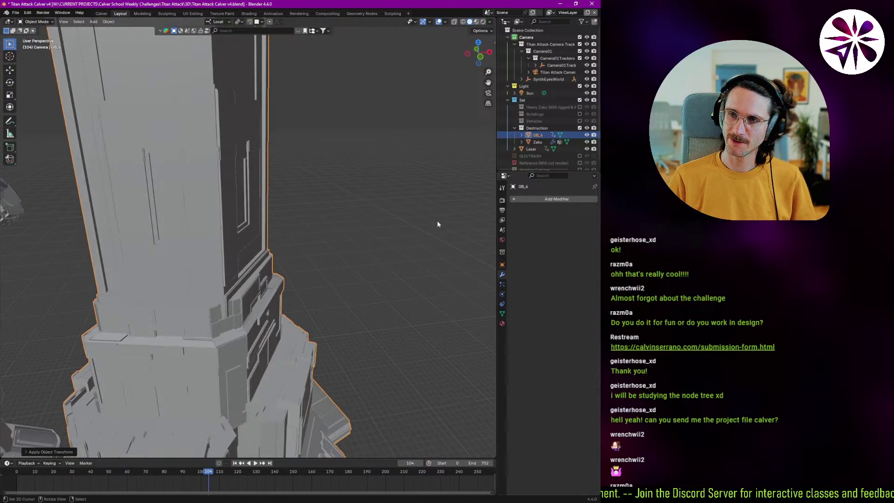
{"action": "middle_click_drag", "start_coordinate": [225, 227], "coordinate": [166, 219]}
{"action": "key", "text": "ctrl+Tab"}
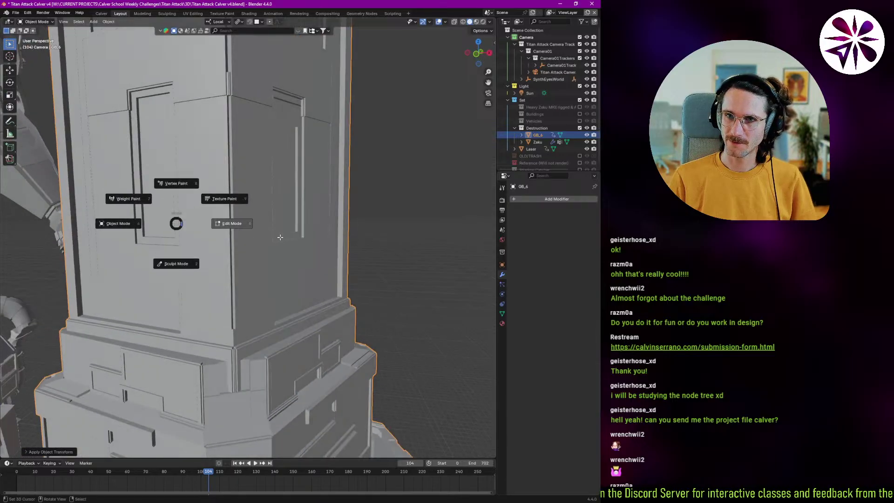
{"action": "mouse_move", "coordinate": [231, 247]}
{"action": "middle_mouse_down"}
{"action": "mouse_move", "coordinate": [232, 228]}
{"action": "mouse_move", "coordinate": [235, 251]}
{"action": "middle_mouse_up"}
{"action": "key", "text": "alt+a"}
{"action": "key", "text": "a"}
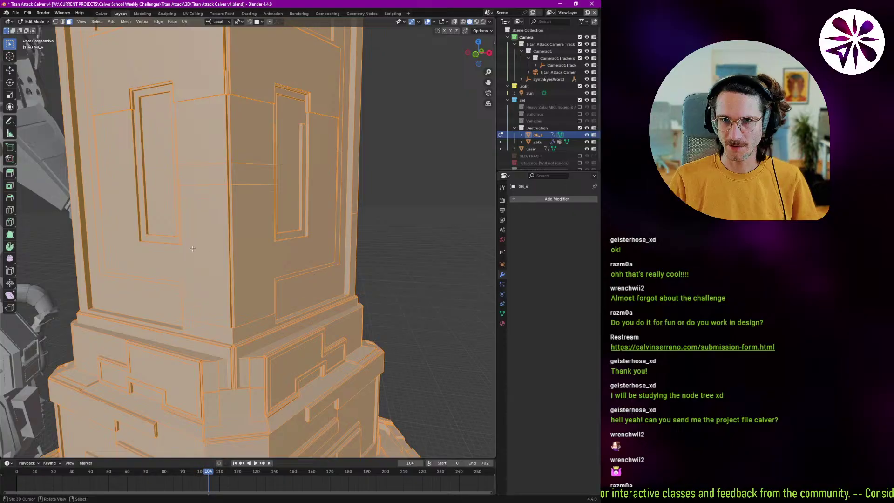
{"action": "middle_click_drag", "start_coordinate": [181, 247], "coordinate": [204, 255]}
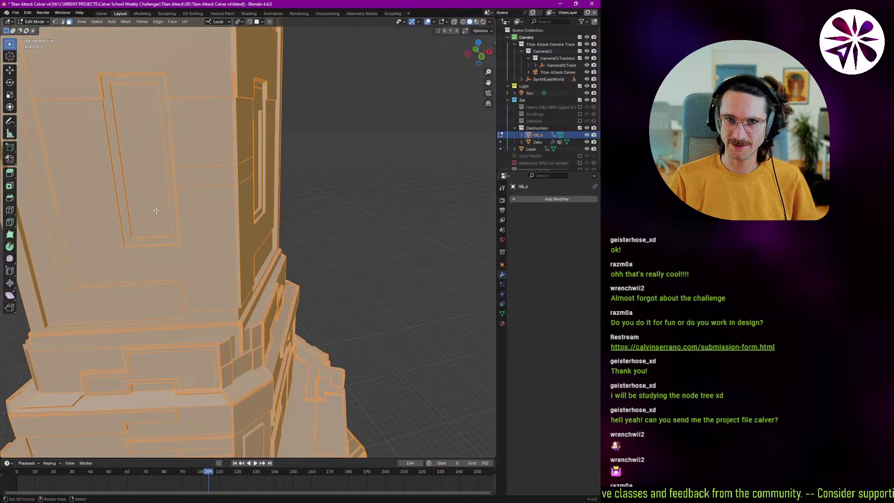
Step: Examine the tall recessed panel face on the tower, and bring up the Separate options with the whole mesh selected
{"action": "left_click", "coordinate": [157, 211]}
{"action": "middle_click_drag", "start_coordinate": [157, 210], "coordinate": [184, 211]}
{"action": "middle_click_drag", "start_coordinate": [212, 254], "coordinate": [235, 246]}
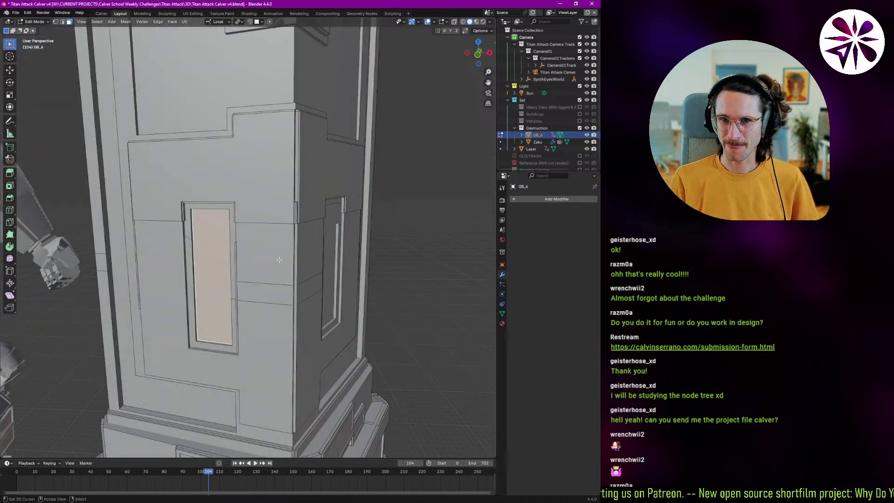
{"action": "middle_click_drag", "start_coordinate": [229, 309], "coordinate": [232, 321]}
{"action": "scroll", "coordinate": [233, 325], "scroll_direction": "up", "scroll_amount": 4}
{"action": "key", "text": "a"}
{"action": "key", "text": "p"}
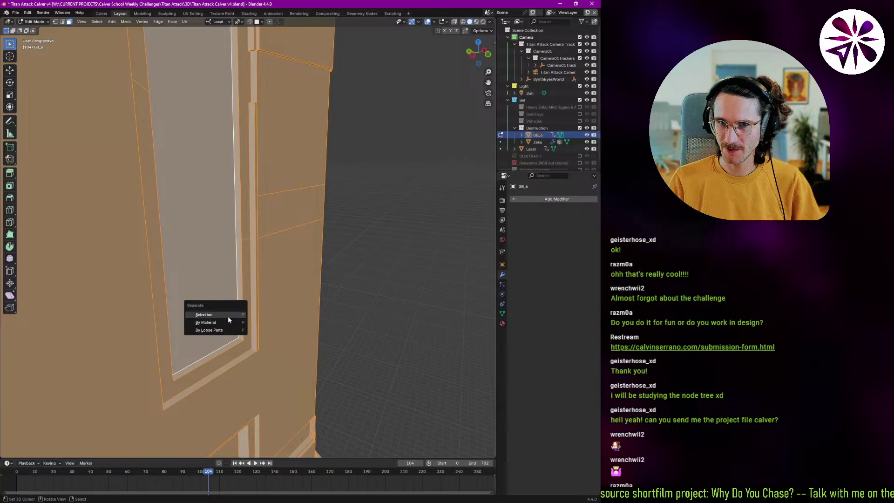
{"action": "middle_click_drag", "start_coordinate": [282, 300], "coordinate": [226, 313]}
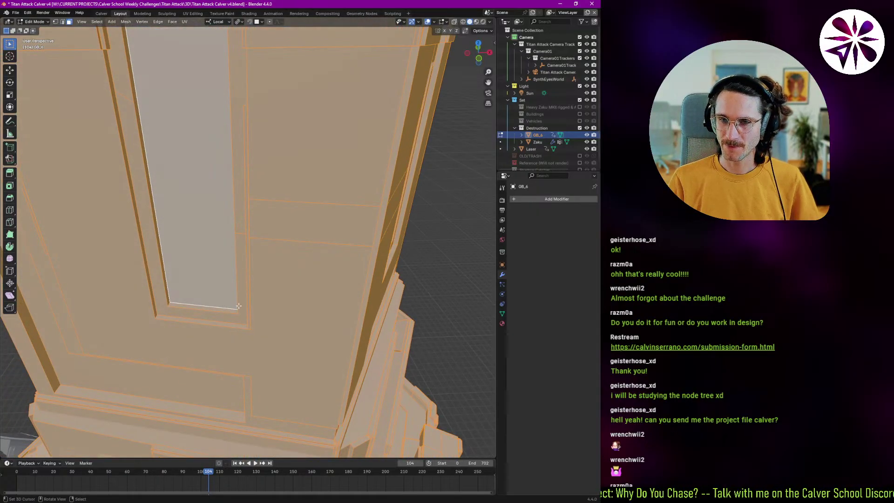
Step: Search the commands for "edge", try Dissolve Edges on the tower's entire mesh, and undo it
{"action": "key", "text": "F3"}
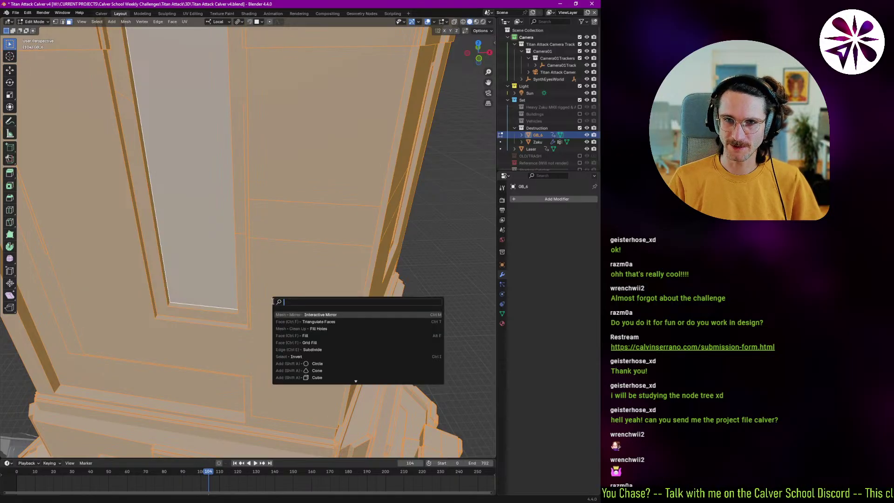
{"action": "type", "text": "edge"}
{"action": "key", "text": "Down"}
{"action": "key", "text": "Down"}
{"action": "key", "text": "Down"}
{"action": "key", "text": "Down"}
{"action": "key", "text": "Down"}
{"action": "key", "text": "Down"}
{"action": "key", "text": "Down"}
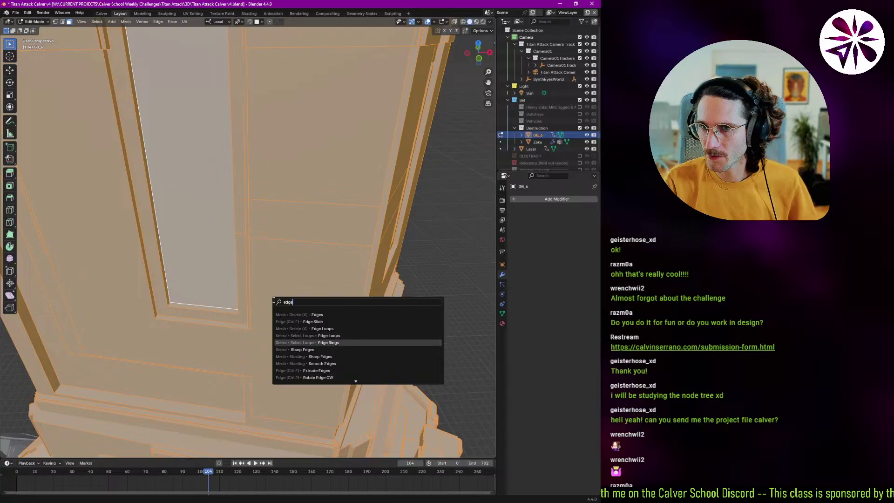
{"action": "key", "text": "Down"}
{"action": "key", "text": "Down"}
{"action": "key", "text": "Down"}
{"action": "key", "text": "Down"}
{"action": "key", "text": "Down"}
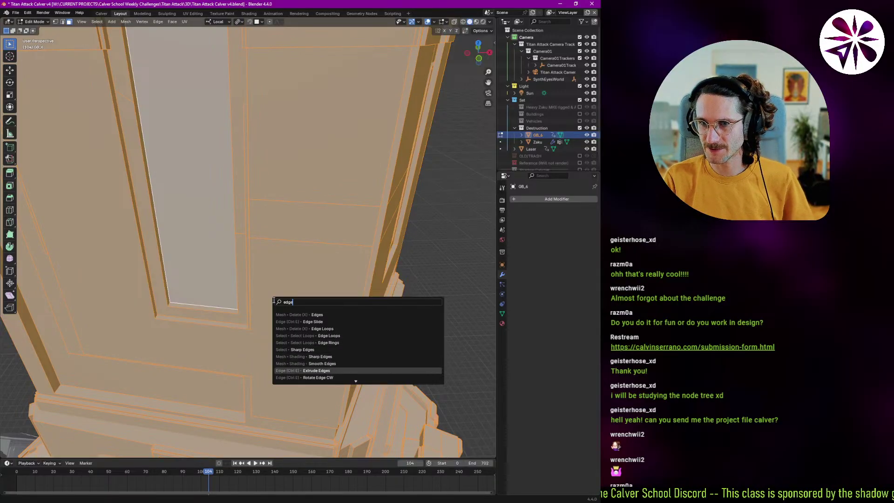
{"action": "key", "text": "Down"}
{"action": "key", "text": "Down"}
{"action": "key", "text": "Up"}
{"action": "key", "text": "Up"}
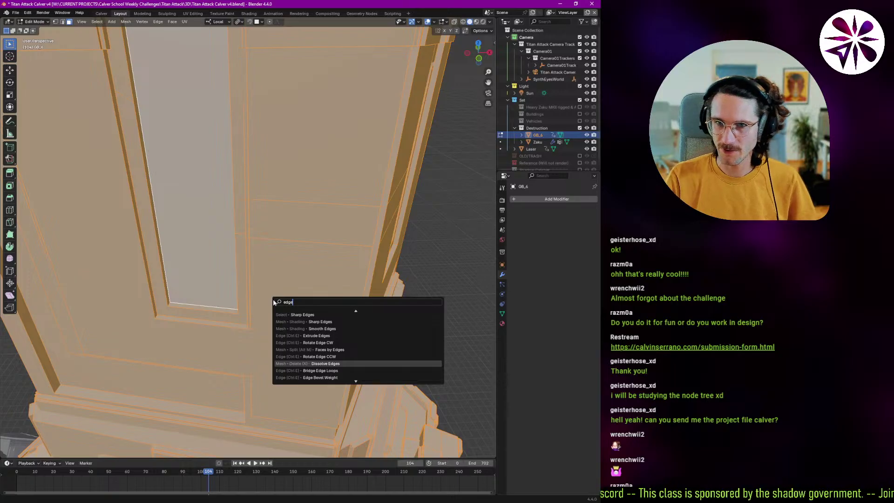
{"action": "key", "text": "Return"}
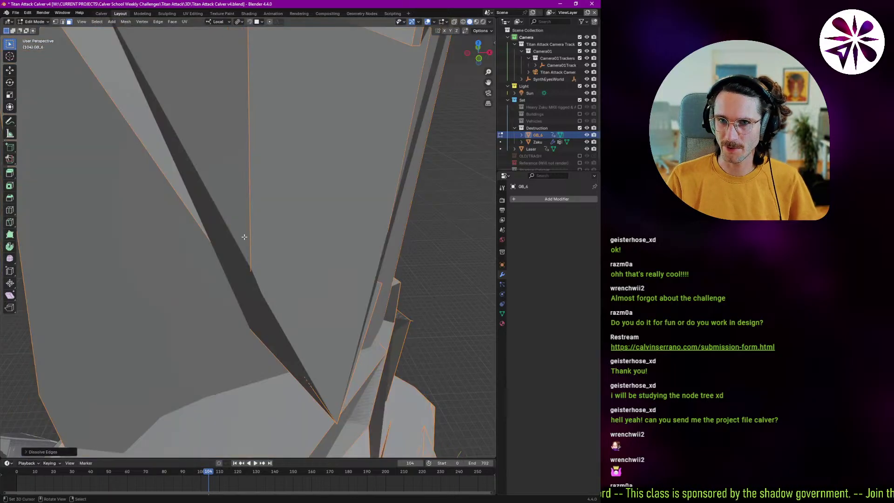
{"action": "scroll", "coordinate": [284, 315], "scroll_direction": "down", "scroll_amount": 6}
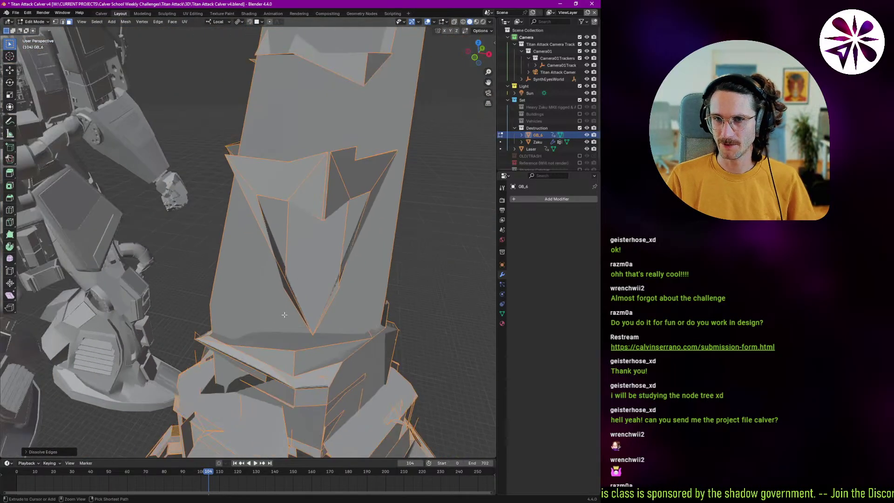
{"action": "key", "text": "ctrl+z"}
Step: Select the inner bottom edge of the recessed panel's frame in edge selection mode
{"action": "scroll", "coordinate": [284, 315], "scroll_direction": "up", "scroll_amount": 8}
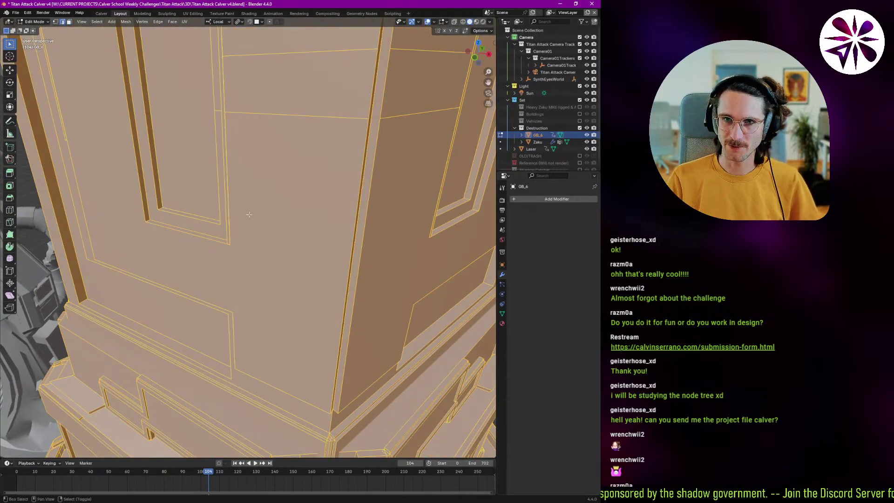
{"action": "middle_click_drag", "start_coordinate": [249, 214], "coordinate": [239, 323], "text": "shift"}
{"action": "scroll", "coordinate": [278, 317], "scroll_direction": "up", "scroll_amount": 2}
{"action": "right_click", "coordinate": [259, 321]}
{"action": "right_click", "coordinate": [280, 333]}
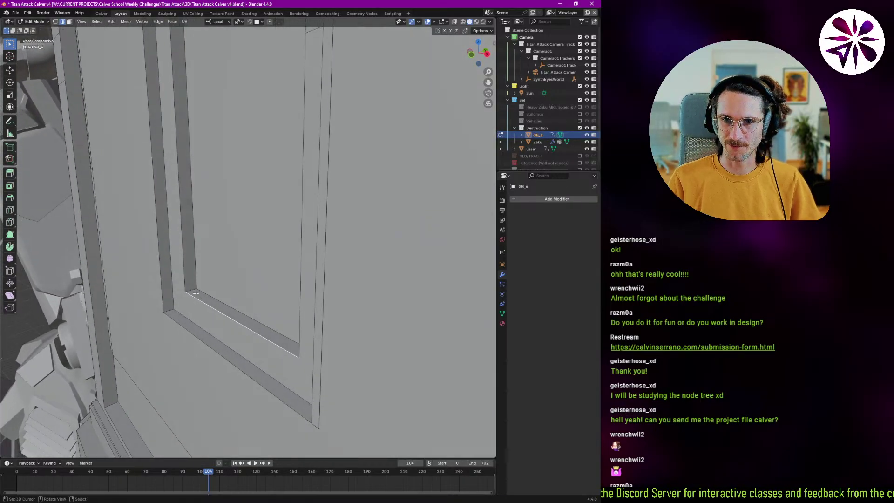
{"action": "key", "text": "F3"}
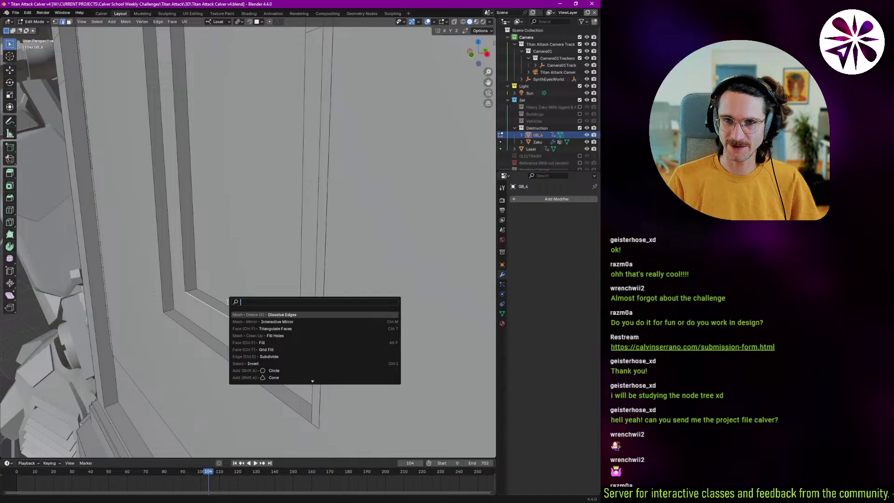
{"action": "key", "text": "Escape"}
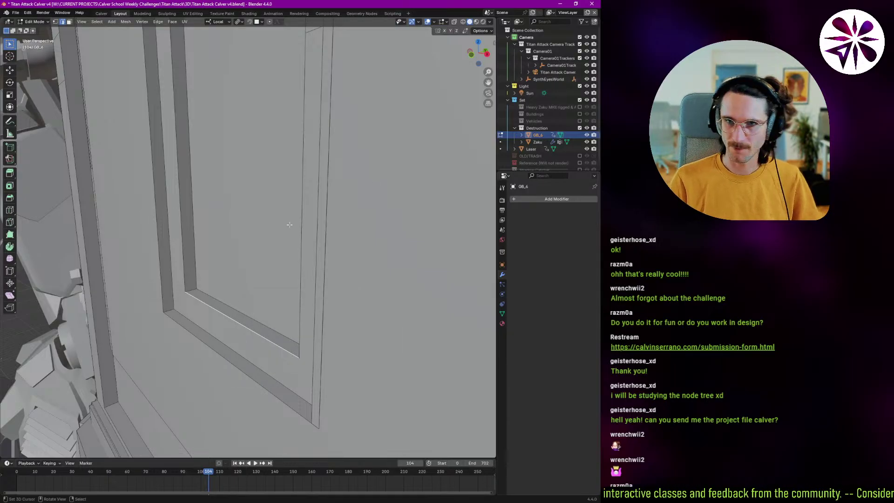
Step: Try Dissolve Edges and Collapse Edges & Faces on the selected panel edge, undoing each attempt
{"action": "key", "text": "x"}
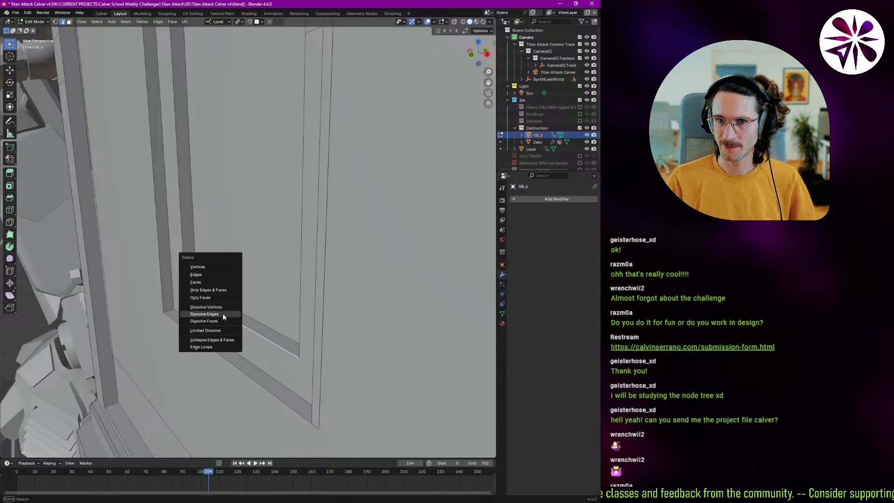
{"action": "left_click", "coordinate": [222, 313]}
{"action": "key", "text": "ctrl+z"}
{"action": "key", "text": "x"}
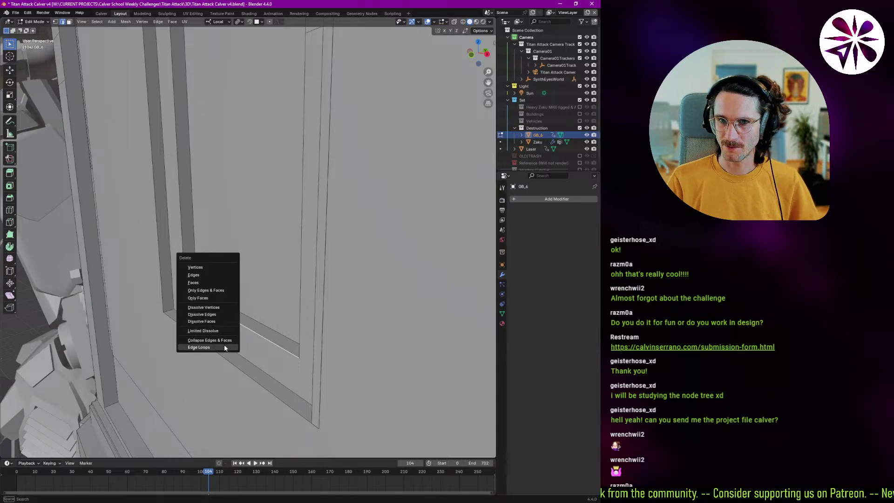
{"action": "left_click", "coordinate": [219, 341]}
{"action": "key", "text": "ctrl+z"}
{"action": "key", "text": "x"}
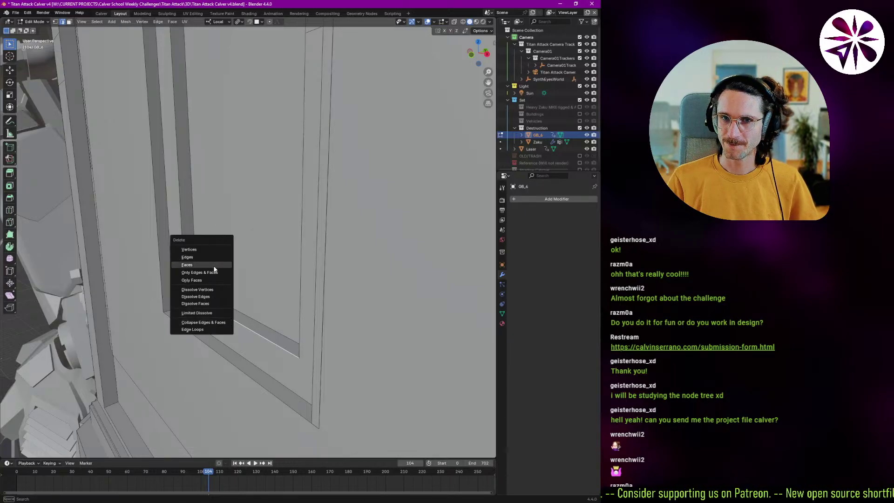
{"action": "key", "text": "Escape"}
Step: Search the commands for "edge" and examine the listed edge operations for one that suits the selected panel edge
{"action": "key", "text": "F3"}
{"action": "type", "text": "edge"}
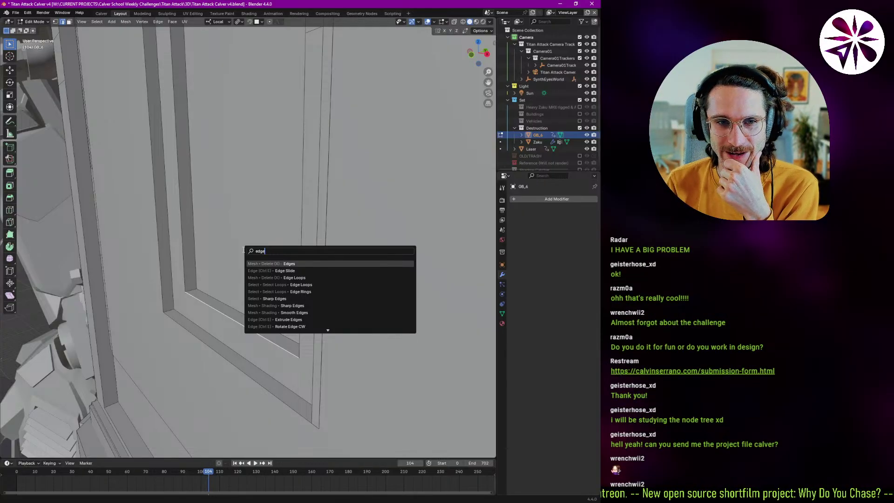
{"action": "key", "text": "Down"}
{"action": "key", "text": "Down"}
{"action": "key", "text": "Down"}
{"action": "key", "text": "Down"}
{"action": "key", "text": "Down"}
{"action": "key", "text": "Down"}
{"action": "key", "text": "Down"}
{"action": "key", "text": "Down"}
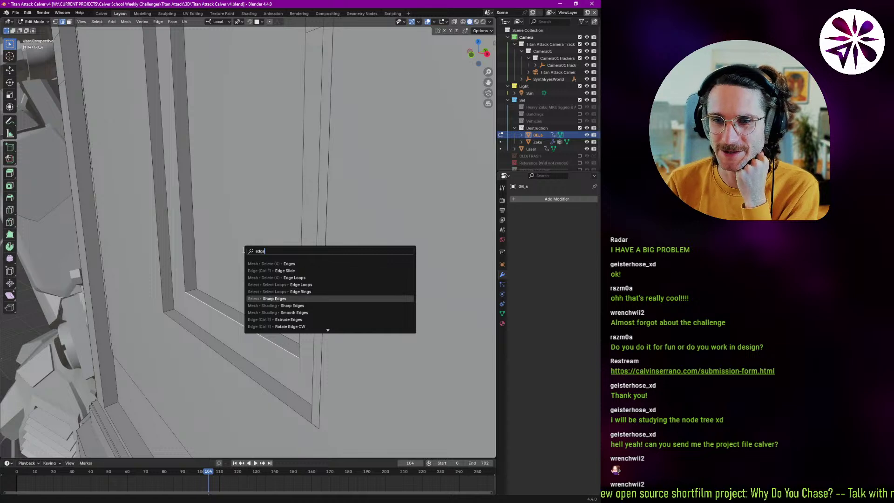
{"action": "key", "text": "Up"}
{"action": "key", "text": "Up"}
{"action": "key", "text": "Up"}
{"action": "key", "text": "Up"}
{"action": "key", "text": "Up"}
{"action": "key", "text": "Down"}
{"action": "key", "text": "Down"}
{"action": "key", "text": "Down"}
{"action": "key", "text": "Down"}
{"action": "key", "text": "Down"}
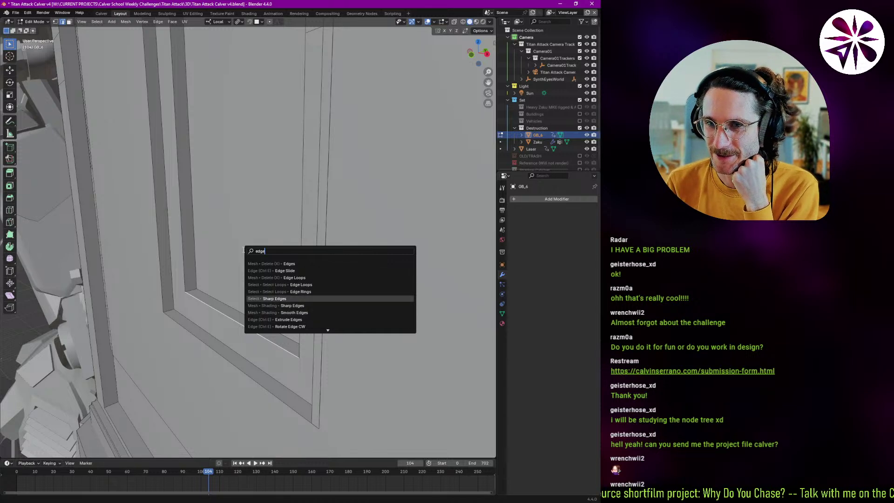
{"action": "key", "text": "Down"}
{"action": "key", "text": "Down"}
{"action": "key", "text": "Down"}
{"action": "key", "text": "Down"}
{"action": "key", "text": "Down"}
{"action": "key", "text": "Up"}
{"action": "key", "text": "Up"}
{"action": "key", "text": "Up"}
{"action": "key", "text": "Down"}
{"action": "key", "text": "Down"}
{"action": "key", "text": "Down"}
{"action": "key", "text": "Down"}
{"action": "key", "text": "Down"}
{"action": "key", "text": "Down"}
{"action": "key", "text": "Down"}
{"action": "key", "text": "Down"}
{"action": "key", "text": "Up"}
{"action": "key", "text": "Up"}
{"action": "key", "text": "Up"}
{"action": "key", "text": "Up"}
{"action": "key", "text": "Down"}
{"action": "key", "text": "Down"}
{"action": "key", "text": "Down"}
{"action": "key", "text": "Down"}
{"action": "key", "text": "Down"}
{"action": "key", "text": "Up"}
{"action": "key", "text": "Up"}
{"action": "key", "text": "Down"}
{"action": "key", "text": "Down"}
{"action": "key", "text": "Up"}
{"action": "key", "text": "Down"}
{"action": "key", "text": "Down"}
{"action": "key", "text": "Down"}
{"action": "key", "text": "Down"}
{"action": "key", "text": "Down"}
{"action": "key", "text": "Down"}
{"action": "key", "text": "Down"}
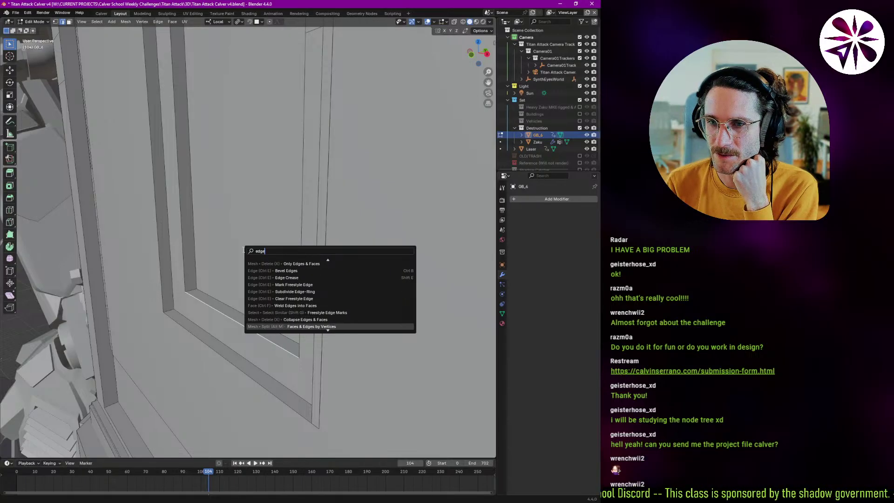
{"action": "key", "text": "Down"}
{"action": "key", "text": "Down"}
{"action": "key", "text": "Down"}
{"action": "key", "text": "Down"}
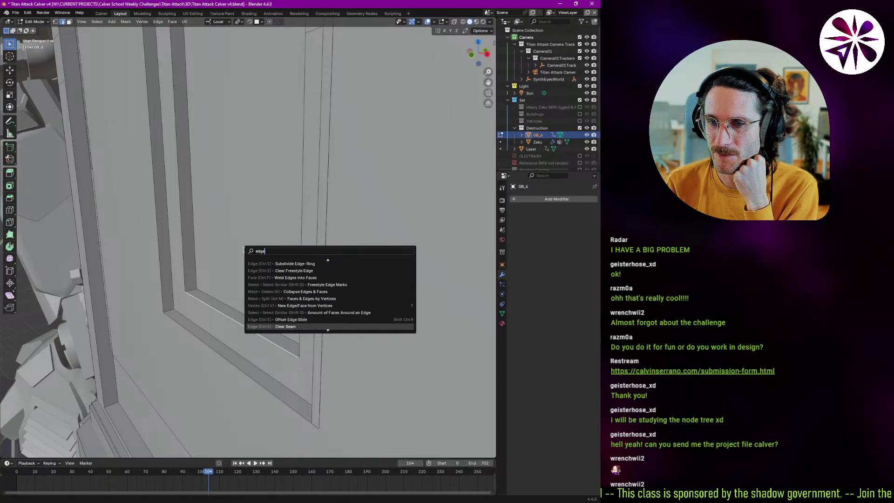
{"action": "key", "text": "Down"}
{"action": "key", "text": "Down"}
{"action": "key", "text": "Down"}
{"action": "key", "text": "Down"}
{"action": "key", "text": "Down"}
{"action": "key", "text": "Down"}
{"action": "key", "text": "Down"}
{"action": "key", "text": "Down"}
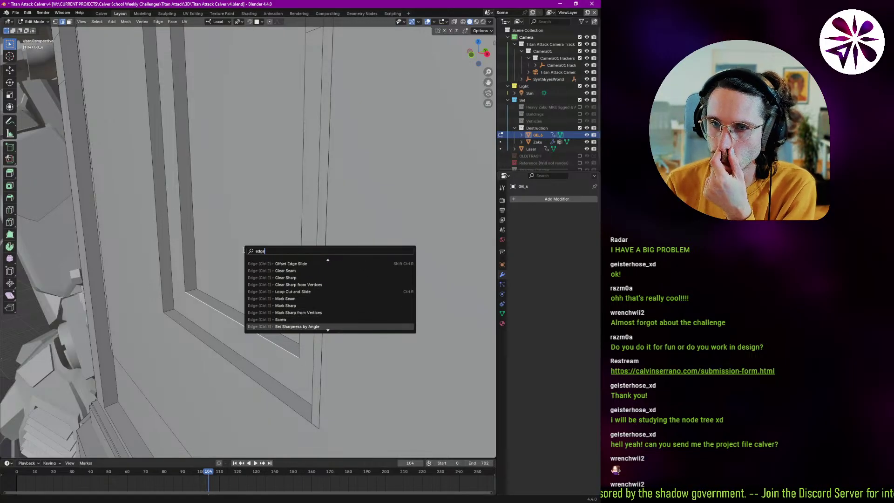
{"action": "key", "text": "Down"}
{"action": "key", "text": "Down"}
{"action": "key", "text": "Down"}
{"action": "key", "text": "Down"}
{"action": "key", "text": "Down"}
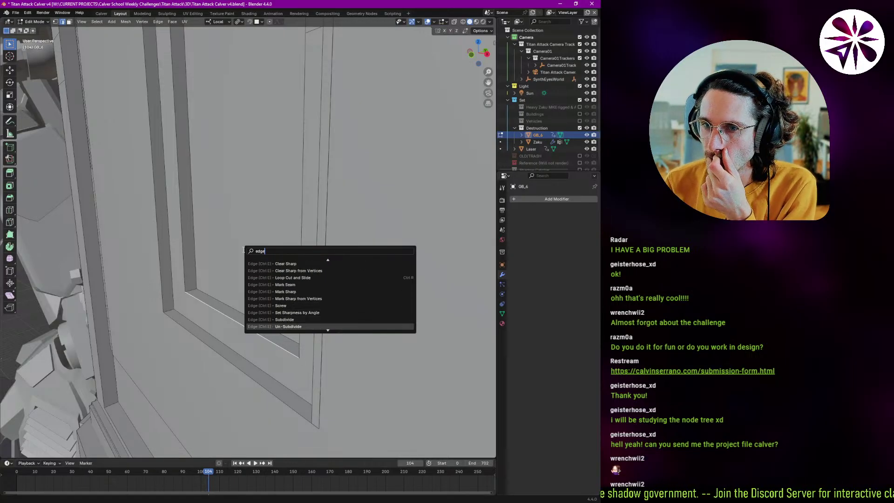
{"action": "key", "text": "Down"}
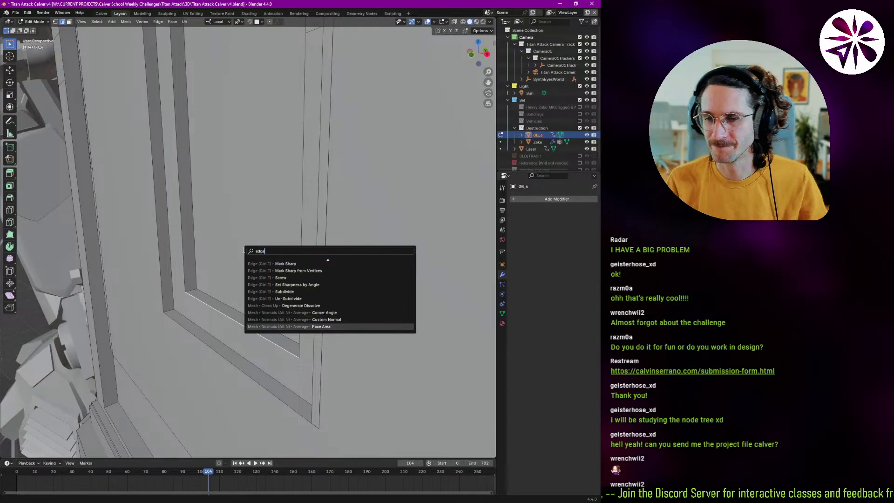
{"action": "key", "text": "Escape"}
{"action": "middle_click_drag", "start_coordinate": [230, 281], "coordinate": [229, 321], "text": "ctrl"}
{"action": "middle_click_drag", "start_coordinate": [228, 128], "coordinate": [212, 289], "text": "shift"}
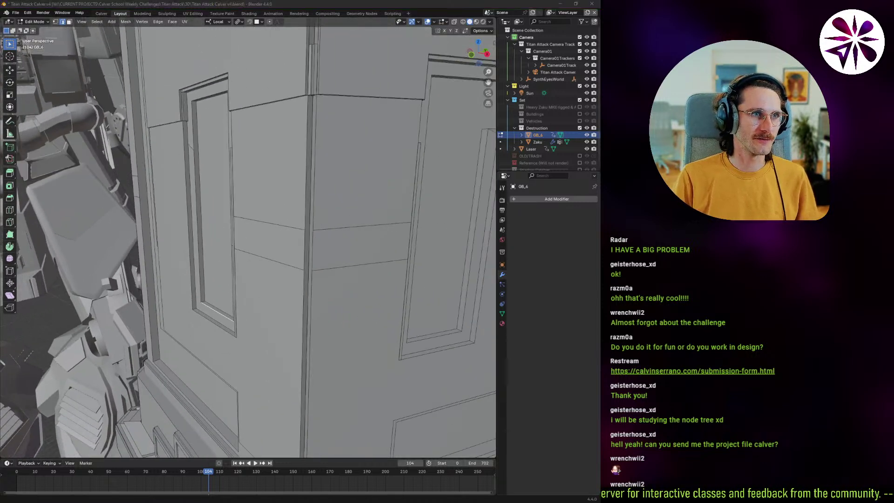
{"action": "key", "text": "alt+Tab"}
{"action": "left_click", "coordinate": [143, 5]}
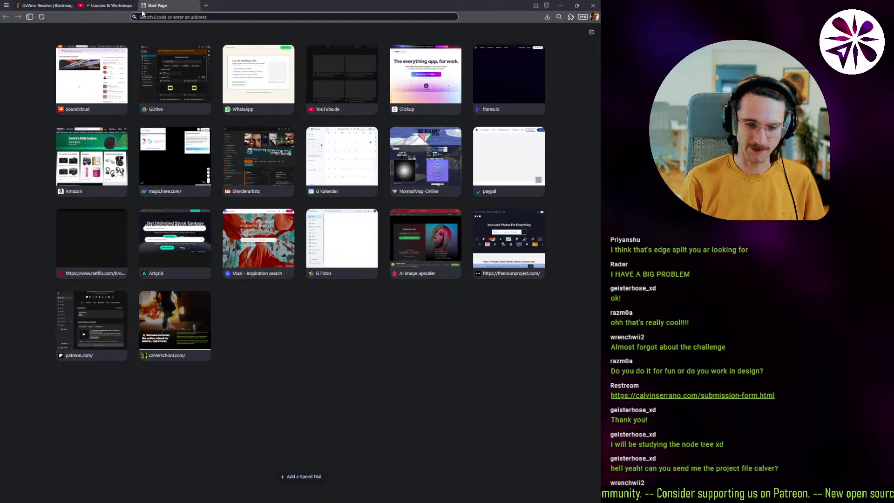
{"action": "key", "text": "alt+Tab"}
Step: Play the animation to frame 149, and separate the lower frame face of the tower's recessed panel by selection
{"action": "scroll", "coordinate": [251, 289], "scroll_direction": "down", "scroll_amount": 5}
{"action": "middle_click_drag", "start_coordinate": [251, 298], "coordinate": [231, 297]}
{"action": "scroll", "coordinate": [259, 247], "scroll_direction": "down", "scroll_amount": 5}
{"action": "key", "text": "space"}
{"action": "key", "text": "space"}
{"action": "scroll", "coordinate": [256, 270], "scroll_direction": "up", "scroll_amount": 3}
{"action": "key", "text": "Left"}
{"action": "key", "text": "Left"}
{"action": "key", "text": "Right"}
{"action": "left_click", "coordinate": [243, 288]}
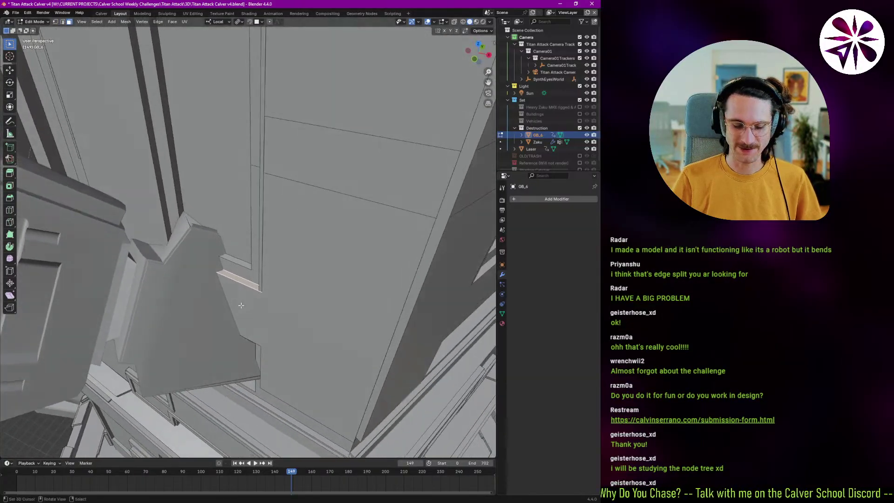
{"action": "key", "text": "p"}
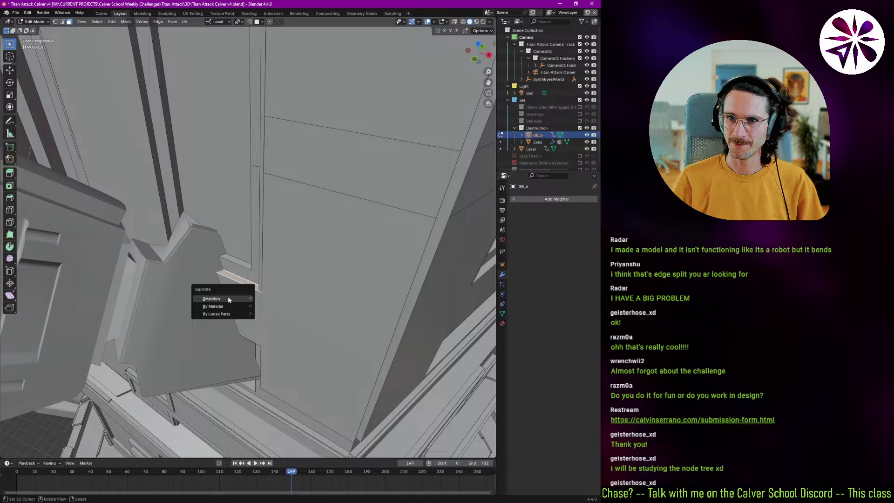
{"action": "left_click", "coordinate": [230, 298]}
Step: Separate further faces around the lower end of the recessed panel into their own objects by selection
{"action": "middle_click_drag", "start_coordinate": [244, 289], "coordinate": [260, 454]}
{"action": "right_click", "coordinate": [270, 271]}
{"action": "key", "text": "p"}
{"action": "left_click", "coordinate": [234, 274]}
{"action": "key", "text": "p"}
{"action": "left_click", "coordinate": [247, 273]}
Step: Separate the wall faces beside the recessed panel, including the narrow horizontal band, into their own objects by selection
{"action": "middle_click_drag", "start_coordinate": [236, 247], "coordinate": [262, 284]}
{"action": "scroll", "coordinate": [237, 284], "scroll_direction": "up", "scroll_amount": 4}
{"action": "left_click", "coordinate": [281, 323]}
{"action": "key", "text": "p"}
{"action": "left_click", "coordinate": [248, 309]}
{"action": "key", "text": "p"}
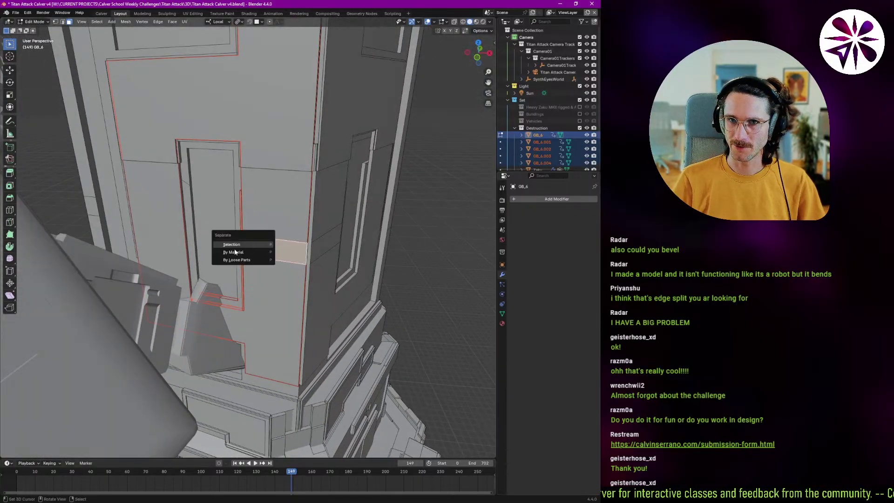
{"action": "left_click", "coordinate": [259, 244]}
Step: Separate the narrow inner and outer frame faces along the recessed panel's side by selection
{"action": "left_click", "coordinate": [218, 253]}
{"action": "key", "text": "p"}
{"action": "left_click", "coordinate": [218, 252]}
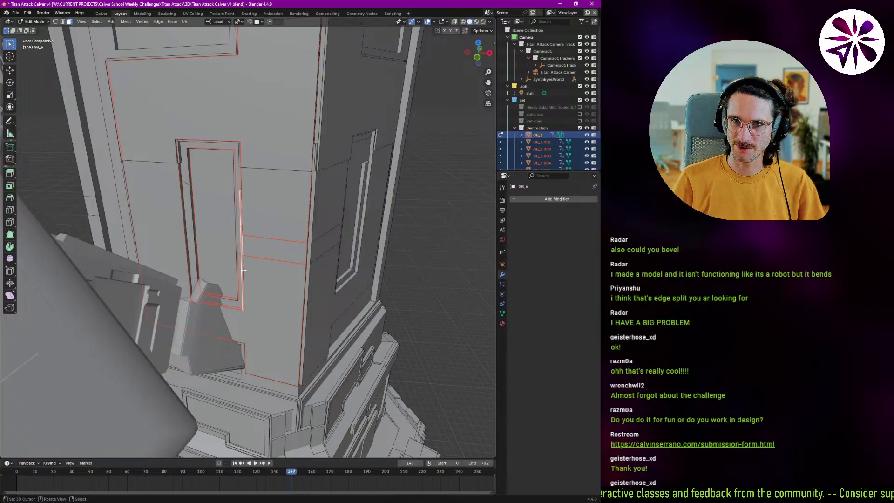
{"action": "left_click", "coordinate": [241, 276]}
{"action": "key", "text": "p"}
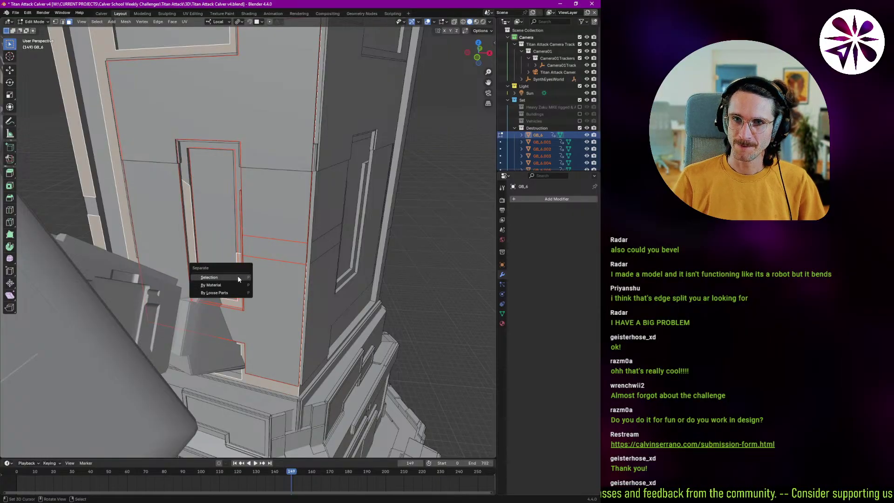
{"action": "left_click", "coordinate": [239, 276]}
{"action": "left_click", "coordinate": [241, 246]}
{"action": "key", "text": "p"}
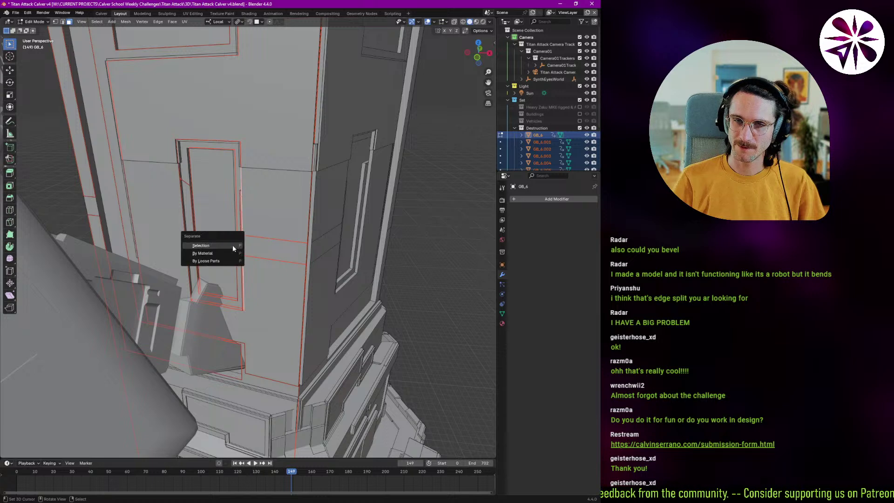
{"action": "left_click", "coordinate": [228, 245]}
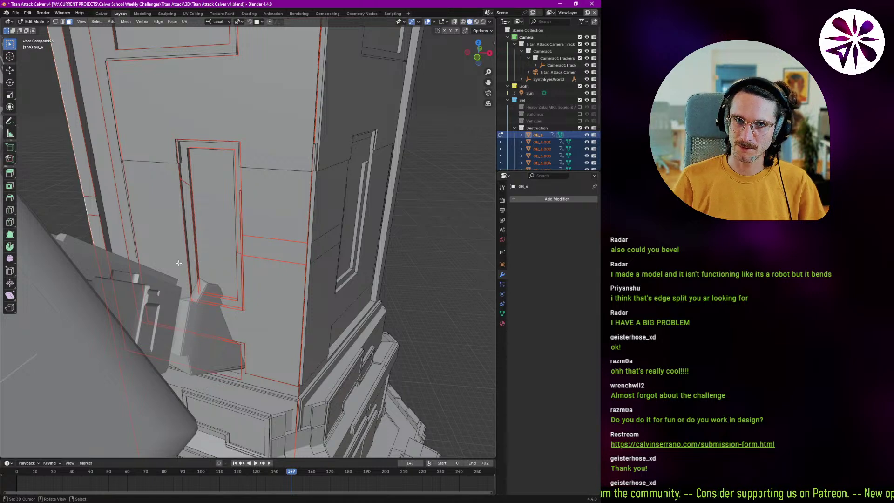
Step: Separate the horizontal trim strip and the sloped ledge at the base of the tower wall by selection
{"action": "middle_click_drag", "start_coordinate": [194, 267], "coordinate": [154, 252]}
{"action": "middle_click_drag", "start_coordinate": [266, 340], "coordinate": [261, 222], "text": "shift"}
{"action": "left_click", "coordinate": [233, 292]}
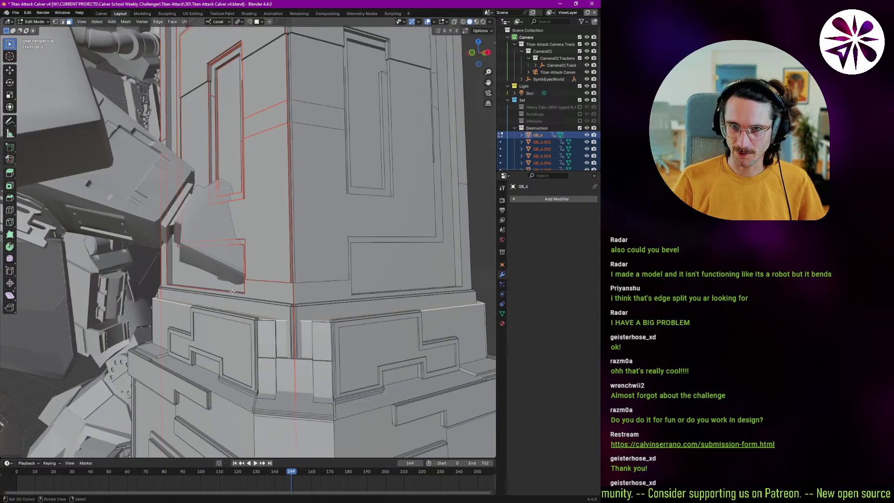
{"action": "middle_click_drag", "start_coordinate": [236, 283], "coordinate": [246, 303]}
{"action": "scroll", "coordinate": [236, 282], "scroll_direction": "up", "scroll_amount": 3}
{"action": "middle_click_drag", "start_coordinate": [226, 272], "coordinate": [238, 288]}
{"action": "left_click", "coordinate": [237, 288]}
{"action": "key", "text": "p"}
{"action": "key", "text": "Escape"}
{"action": "key", "text": "p"}
{"action": "left_click", "coordinate": [238, 281]}
{"action": "left_click", "coordinate": [224, 276]}
{"action": "key", "text": "p"}
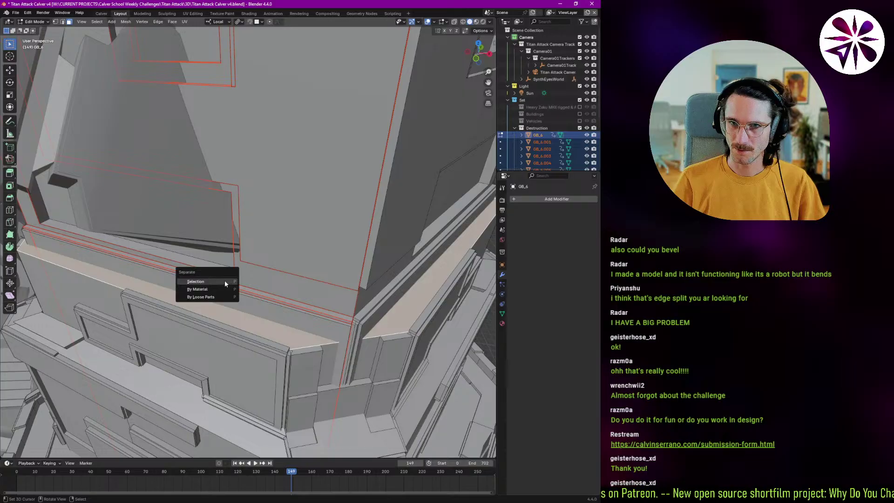
{"action": "left_click", "coordinate": [223, 279]}
Step: Separate the large recessed face above the base ledge and the faces bordering it by selection
{"action": "key", "text": "m"}
{"action": "left_click", "coordinate": [211, 280]}
{"action": "middle_click_drag", "start_coordinate": [211, 279], "coordinate": [233, 244]}
{"action": "key", "text": "m"}
{"action": "left_click", "coordinate": [233, 271]}
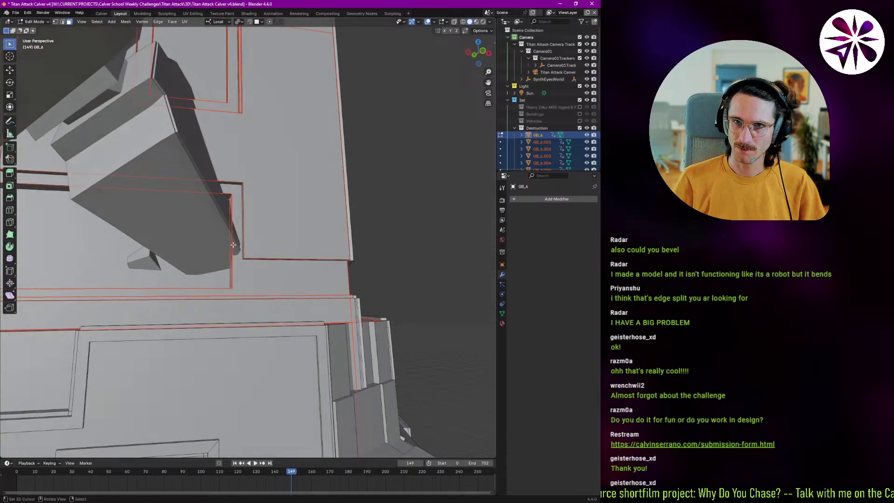
{"action": "key", "text": "m"}
{"action": "left_click", "coordinate": [111, 191]}
{"action": "middle_click_drag", "start_coordinate": [121, 251], "coordinate": [147, 257]}
{"action": "left_click", "coordinate": [146, 258]}
{"action": "key", "text": "p"}
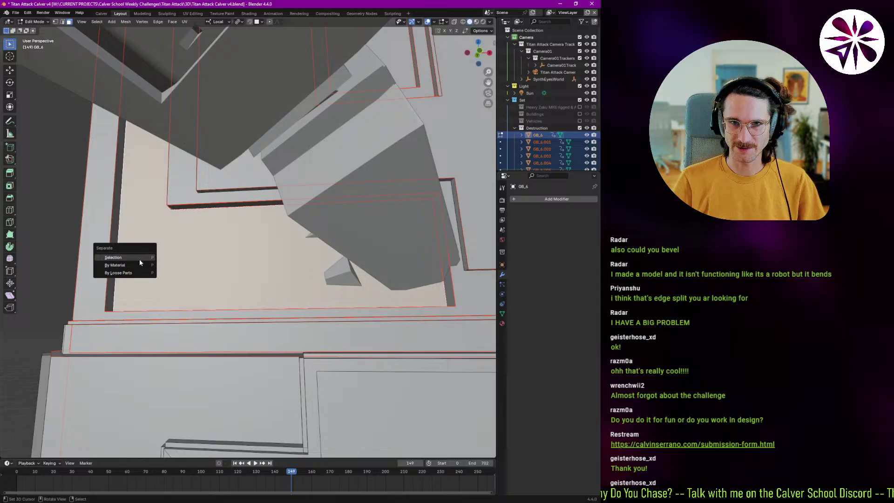
{"action": "left_click", "coordinate": [117, 259]}
{"action": "key", "text": "p"}
{"action": "left_click", "coordinate": [123, 261]}
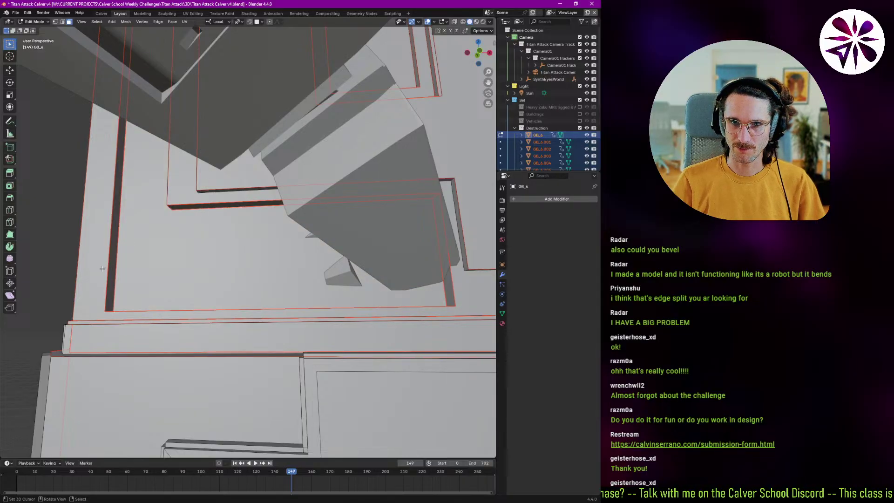
Step: Separate the broad recessed face above the base trim on the tower's adjacent side by selection
{"action": "middle_click_drag", "start_coordinate": [128, 265], "coordinate": [209, 265]}
{"action": "left_click", "coordinate": [182, 267]}
{"action": "key", "text": "KP_Decimal"}
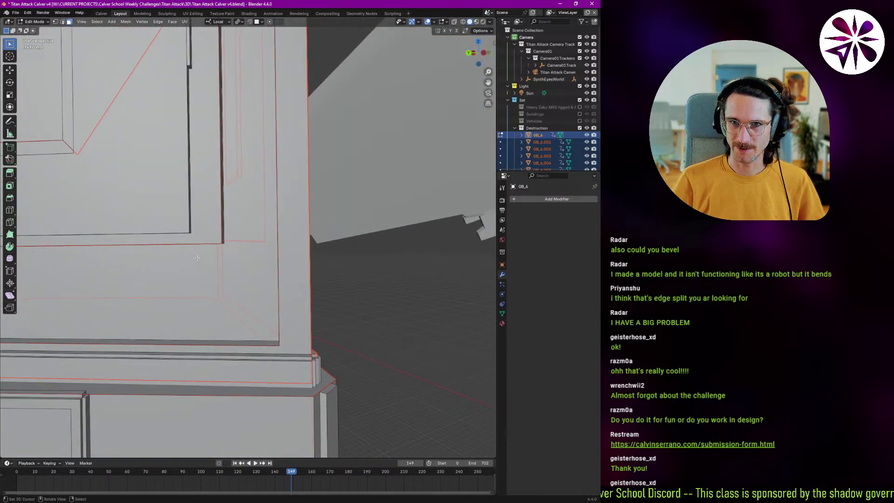
{"action": "key", "text": "p"}
{"action": "key", "text": "semicolon"}
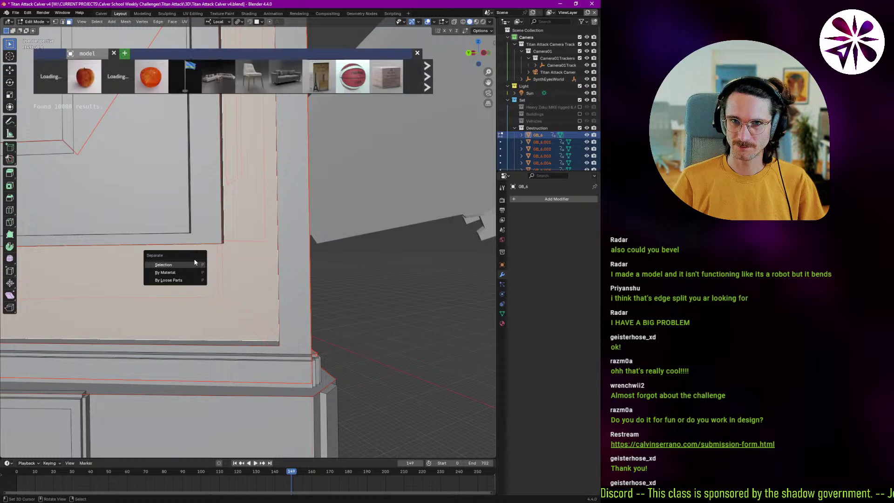
{"action": "left_click", "coordinate": [193, 264]}
{"action": "key", "text": "semicolon"}
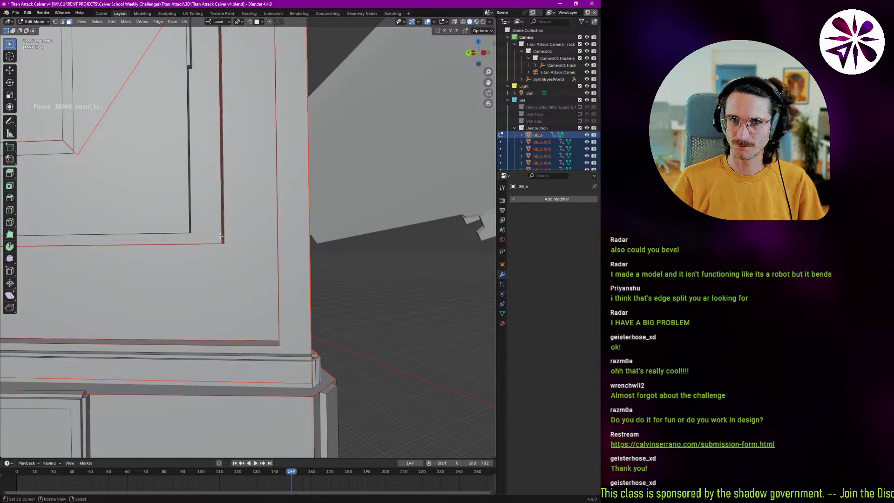
Step: Separate the narrow vertical side faces of the stepped recess on the tower wall by selection, one face at a time
{"action": "left_click", "coordinate": [189, 227]}
{"action": "key", "text": "p"}
{"action": "left_click", "coordinate": [181, 216]}
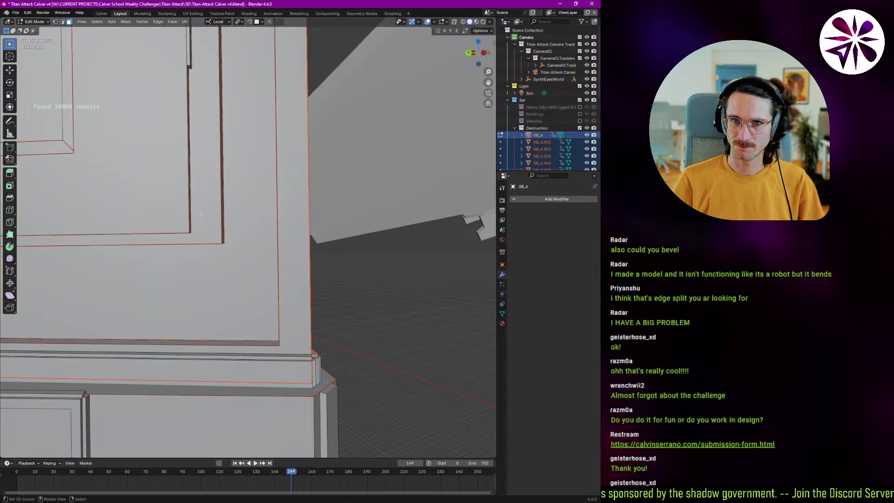
{"action": "middle_click_drag", "start_coordinate": [194, 213], "coordinate": [192, 216]}
{"action": "left_click", "coordinate": [190, 219]}
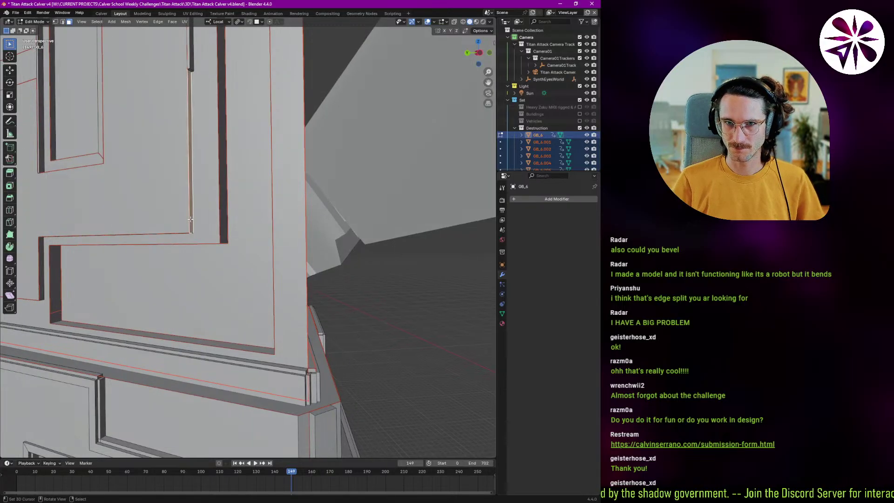
{"action": "key", "text": "p"}
{"action": "left_click", "coordinate": [195, 215]}
{"action": "left_click", "coordinate": [223, 212]}
{"action": "key", "text": "p"}
{"action": "left_click", "coordinate": [225, 213]}
Step: Separate the thin side faces of the tall inset frame and of the short step above the base ledge by selection
{"action": "middle_click_drag", "start_coordinate": [224, 214], "coordinate": [243, 259]}
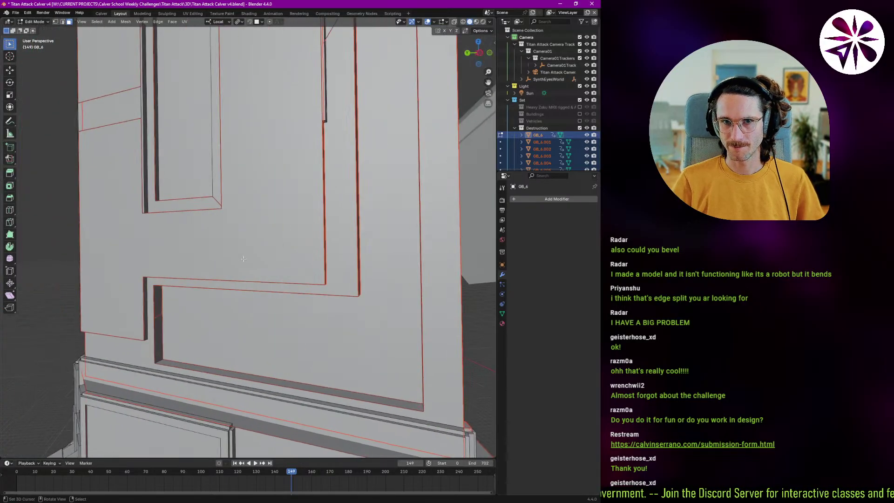
{"action": "left_click", "coordinate": [146, 194]}
{"action": "key", "text": "p"}
{"action": "left_click", "coordinate": [142, 195]}
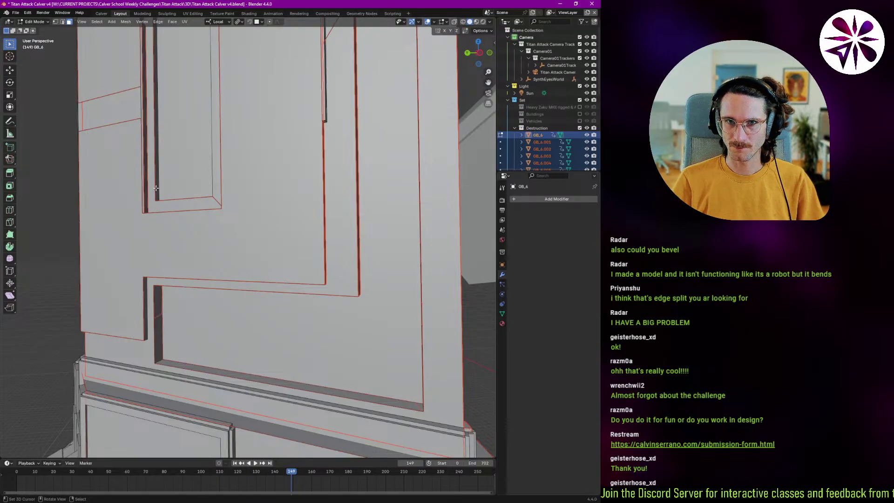
{"action": "left_click", "coordinate": [156, 187]}
{"action": "key", "text": "p"}
{"action": "left_click", "coordinate": [155, 186]}
{"action": "left_click", "coordinate": [160, 325]}
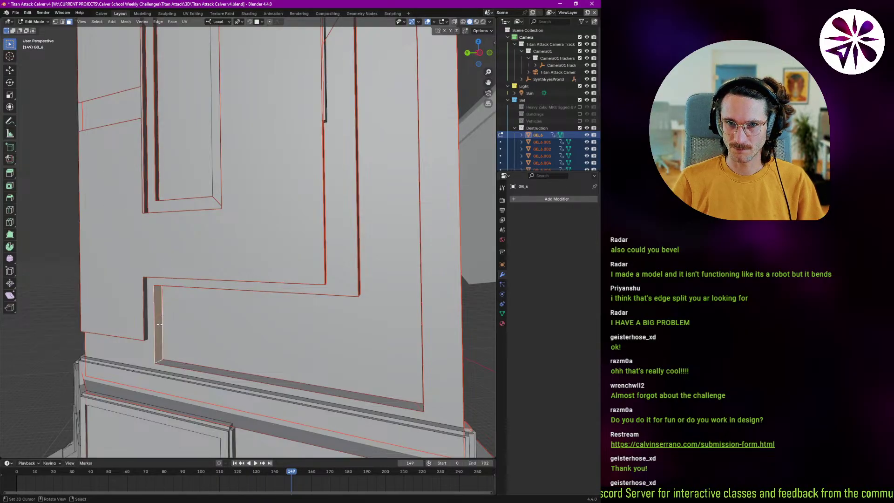
{"action": "key", "text": "p"}
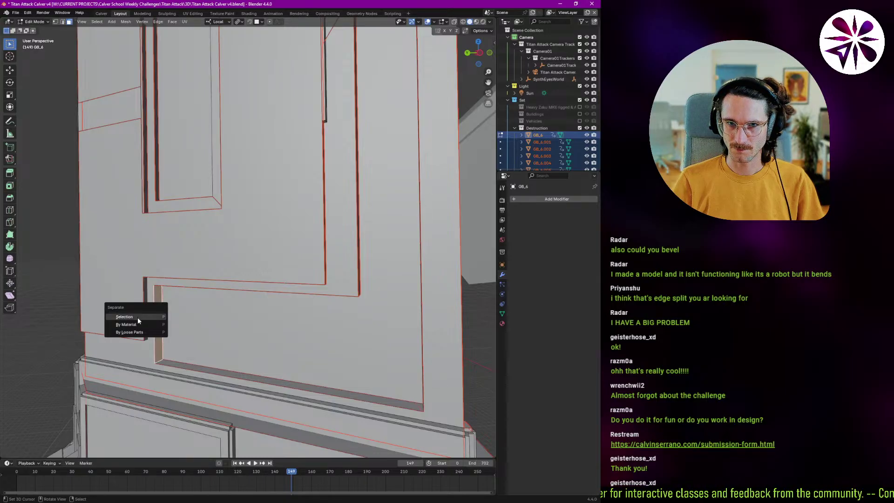
{"action": "left_click", "coordinate": [138, 317]}
{"action": "left_click", "coordinate": [144, 305]}
{"action": "key", "text": "p"}
{"action": "left_click", "coordinate": [141, 303]}
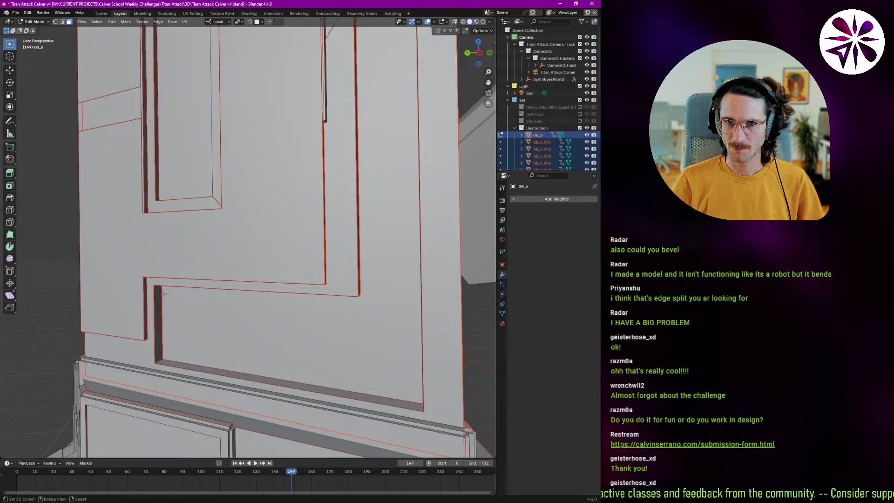
Step: Separate the remaining tower geometry by selection, and split the selected mesh into objects by loose parts
{"action": "scroll", "coordinate": [159, 295], "scroll_direction": "down", "scroll_amount": 5}
{"action": "scroll", "coordinate": [158, 297], "scroll_direction": "up", "scroll_amount": 6}
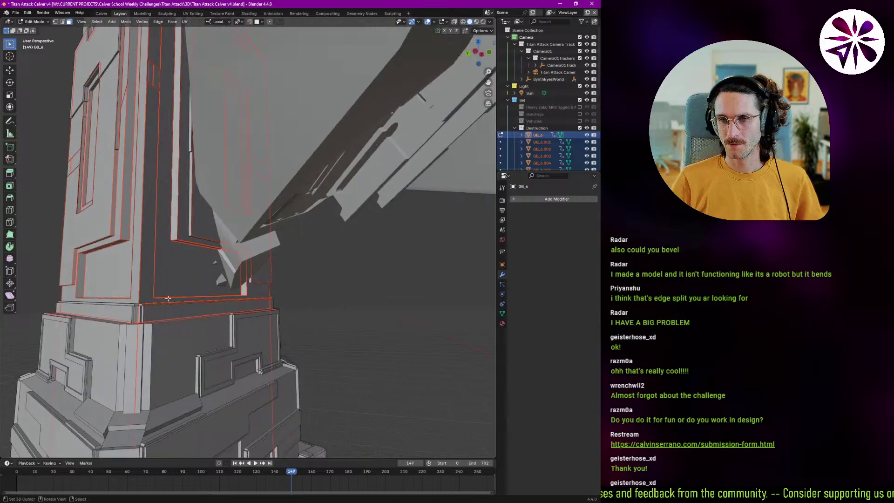
{"action": "middle_click_drag", "start_coordinate": [158, 298], "coordinate": [195, 283]}
{"action": "key", "text": "F3"}
{"action": "type", "text": "seper"}
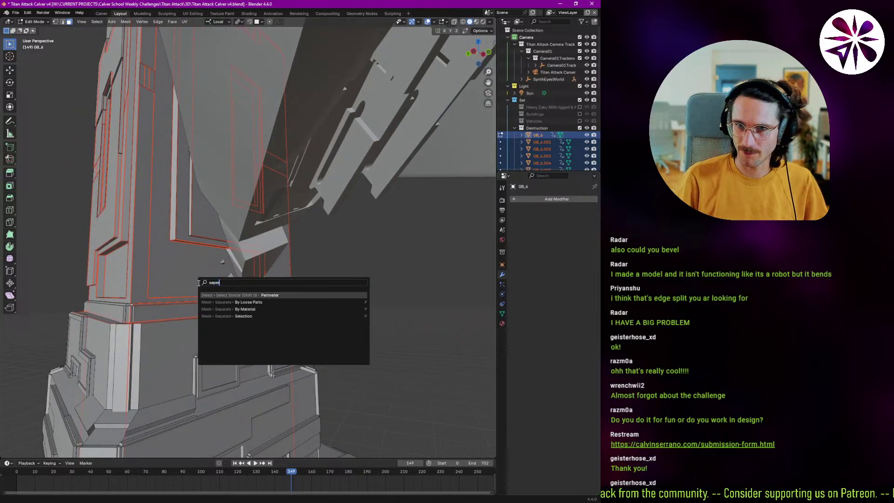
{"action": "left_click", "coordinate": [260, 316]}
{"action": "middle_click_drag", "start_coordinate": [260, 316], "coordinate": [241, 284]}
{"action": "key", "text": "p"}
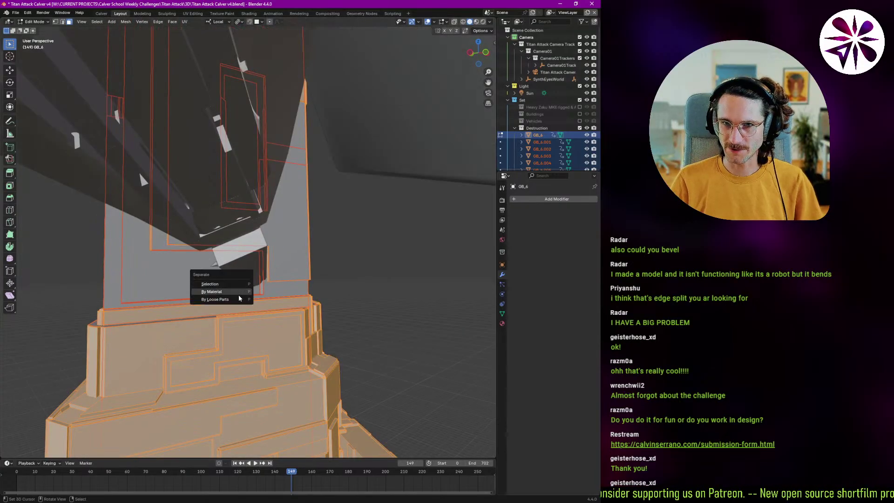
{"action": "left_click", "coordinate": [231, 299]}
Step: Return to Object Mode and check the separated wall pieces above the tower base by selecting them
{"action": "middle_click_drag", "start_coordinate": [272, 303], "coordinate": [295, 373]}
{"action": "middle_click_drag", "start_coordinate": [547, 148], "coordinate": [551, 126]}
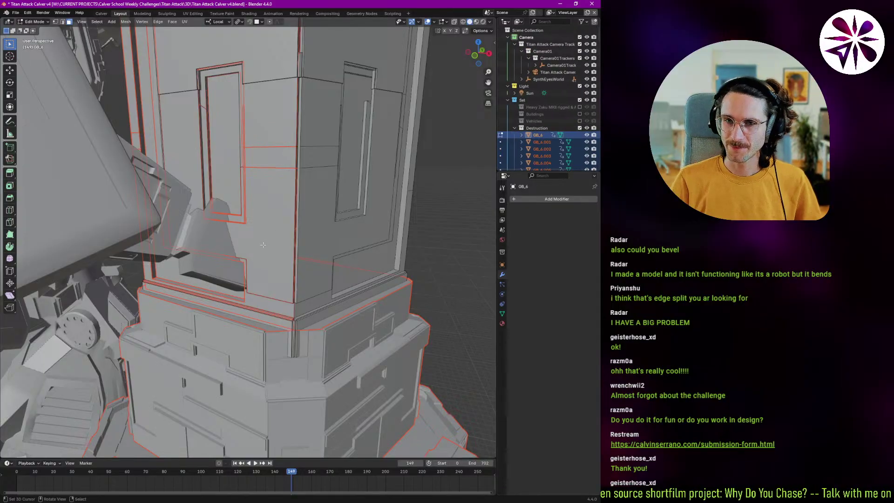
{"action": "scroll", "coordinate": [249, 242], "scroll_direction": "down", "scroll_amount": 1}
{"action": "key", "text": "Tab"}
{"action": "scroll", "coordinate": [238, 242], "scroll_direction": "down", "scroll_amount": 2}
{"action": "middle_click_drag", "start_coordinate": [239, 251], "coordinate": [260, 191]}
{"action": "left_click", "coordinate": [258, 235]}
{"action": "left_click", "coordinate": [263, 193]}
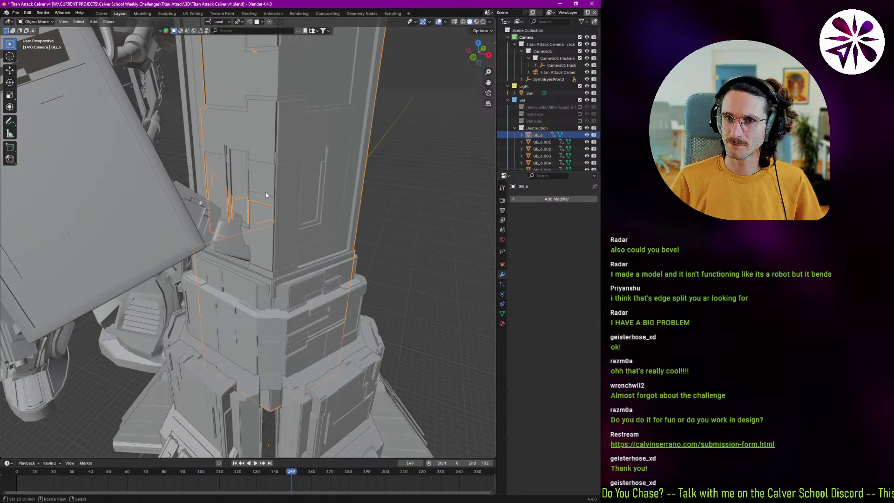
Step: Look through the list of separated objects, select GB_6.164 and frame it to see which tower piece it is
{"action": "scroll", "coordinate": [549, 116], "scroll_direction": "down", "scroll_amount": 10}
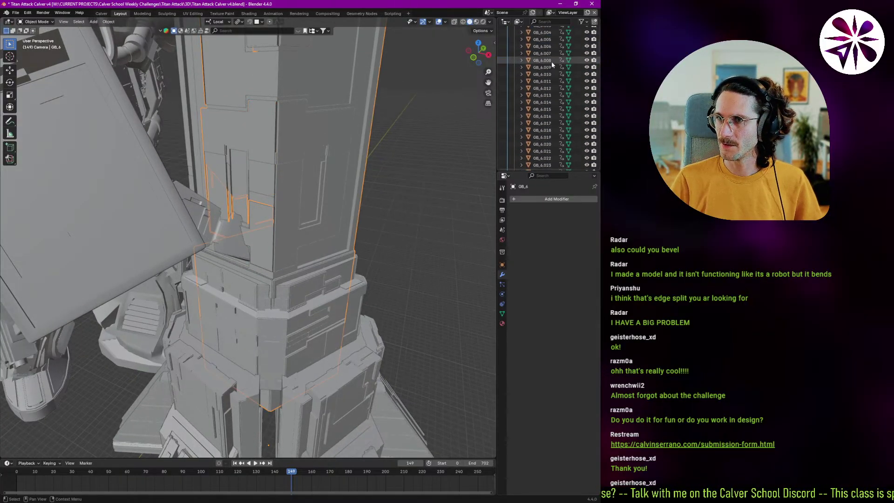
{"action": "scroll", "coordinate": [561, 127], "scroll_direction": "down", "scroll_amount": 20}
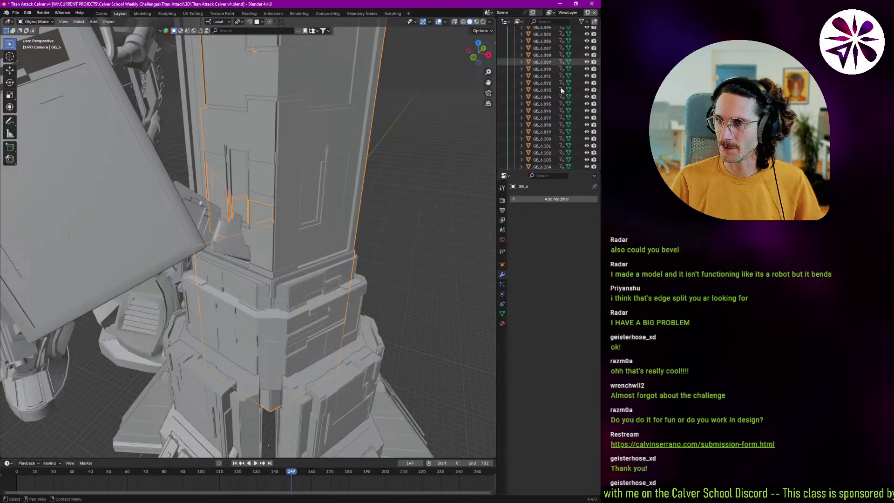
{"action": "key", "text": "ctrl+space"}
{"action": "scroll", "coordinate": [420, 215], "scroll_direction": "down", "scroll_amount": 15}
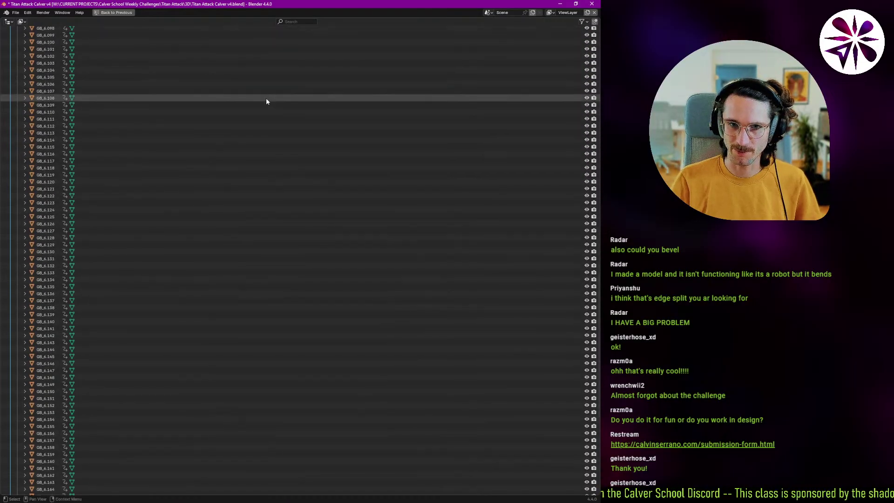
{"action": "left_click", "coordinate": [54, 258]}
{"action": "key", "text": "ctrl+space"}
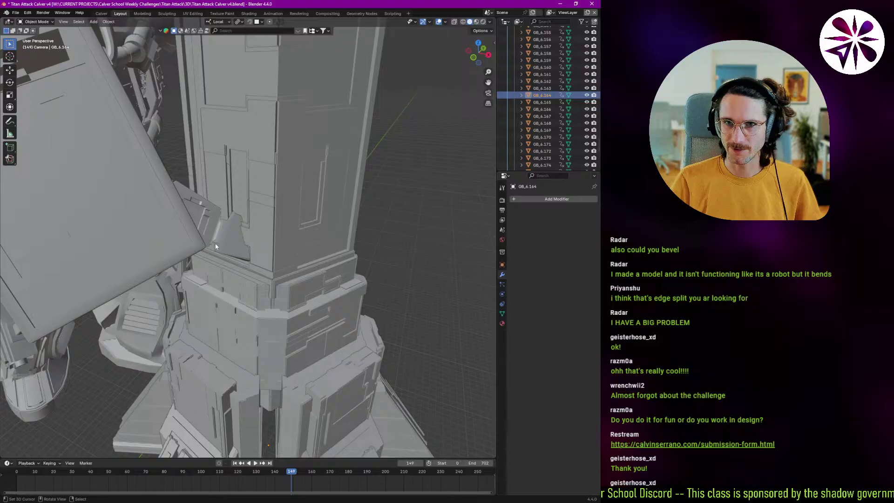
{"action": "key", "text": "KP_Decimal"}
{"action": "middle_click_drag", "start_coordinate": [255, 235], "coordinate": [274, 173]}
{"action": "middle_click_drag", "start_coordinate": [275, 172], "coordinate": [264, 352], "text": "ctrl"}
{"action": "middle_click_drag", "start_coordinate": [268, 282], "coordinate": [219, 402]}
{"action": "mouse_move", "coordinate": [372, 258]}
{"action": "middle_mouse_down"}
{"action": "mouse_move", "coordinate": [337, 285]}
{"action": "mouse_move", "coordinate": [271, 260]}
{"action": "mouse_move", "coordinate": [247, 229]}
{"action": "mouse_move", "coordinate": [245, 300]}
{"action": "mouse_move", "coordinate": [231, 292]}
{"action": "mouse_move", "coordinate": [231, 214]}
{"action": "mouse_move", "coordinate": [242, 186]}
{"action": "middle_mouse_up"}
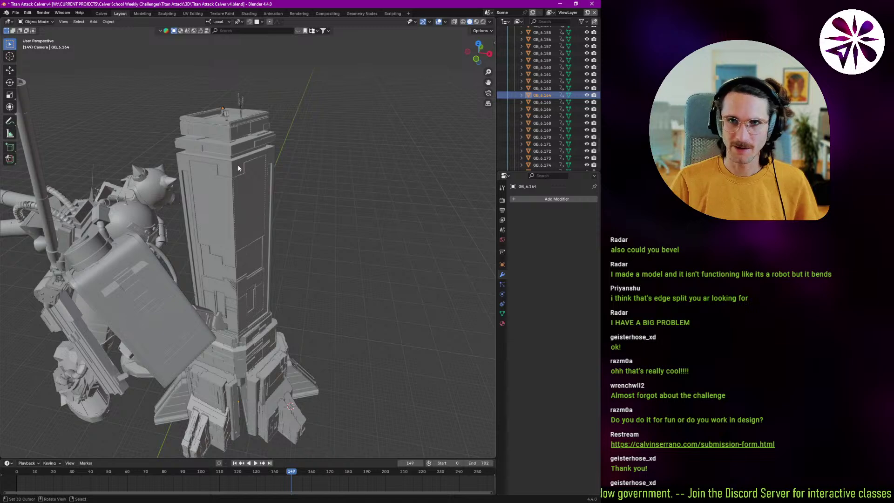
{"action": "key", "text": "q"}
{"action": "mouse_move", "coordinate": [212, 162]}
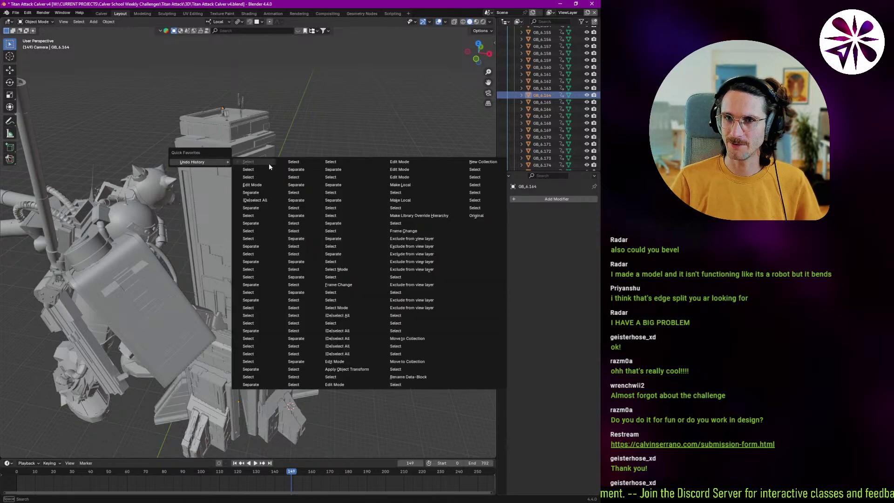
{"action": "scroll", "coordinate": [228, 67], "scroll_direction": "up", "scroll_amount": 10}
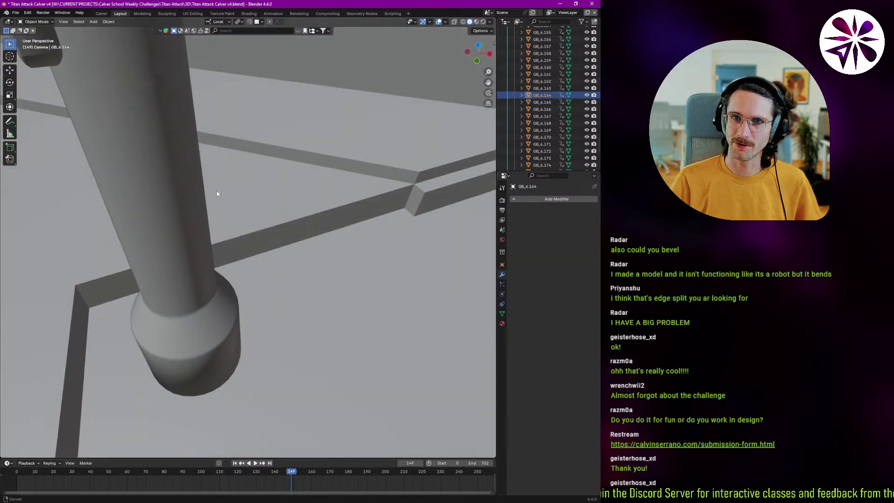
{"action": "scroll", "coordinate": [235, 138], "scroll_direction": "down", "scroll_amount": 10}
{"action": "key", "text": "q"}
{"action": "mouse_move", "coordinate": [210, 214]}
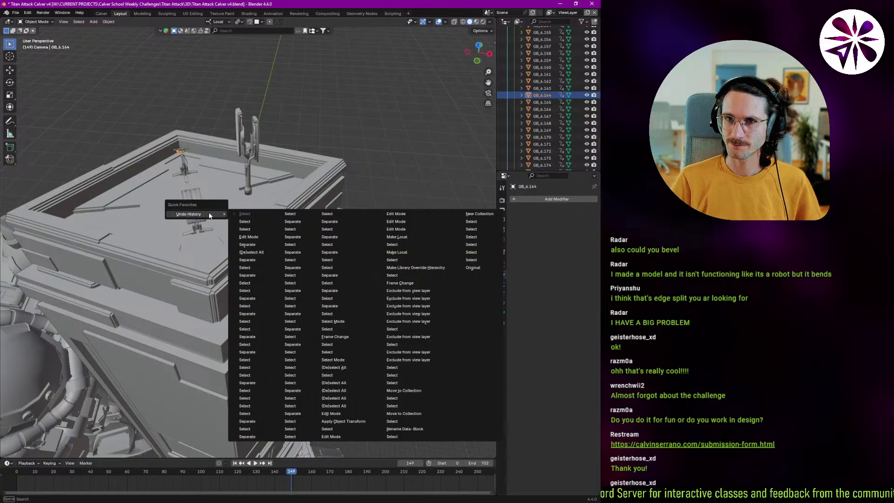
Step: Box-select the rooftop antennas with the upper tower pieces and try moving them
{"action": "middle_click_drag", "start_coordinate": [241, 203], "coordinate": [280, 135]}
{"action": "left_click_drag", "start_coordinate": [277, 89], "coordinate": [177, 209]}
{"action": "middle_click_drag", "start_coordinate": [177, 209], "coordinate": [226, 149]}
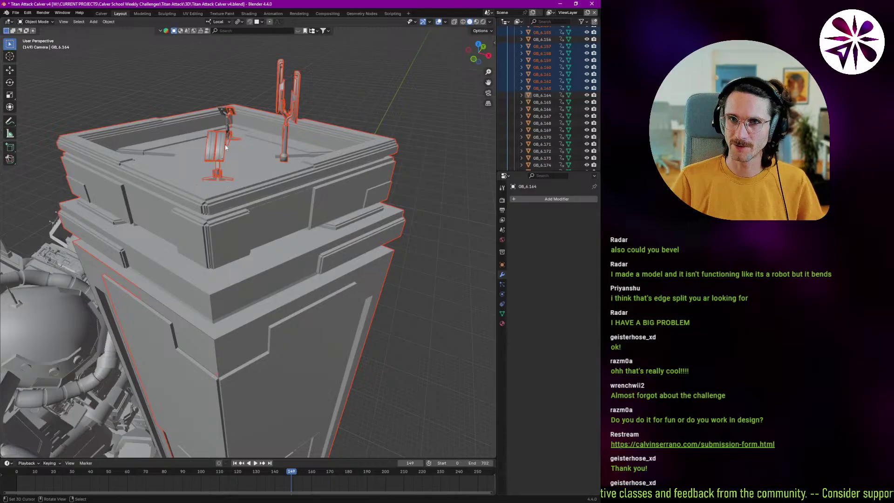
{"action": "key", "text": "b"}
{"action": "left_click_drag", "start_coordinate": [275, 67], "coordinate": [181, 175]}
{"action": "key", "text": "g"}
{"action": "right_click", "coordinate": [261, 148]}
{"action": "key", "text": "ctrl+e"}
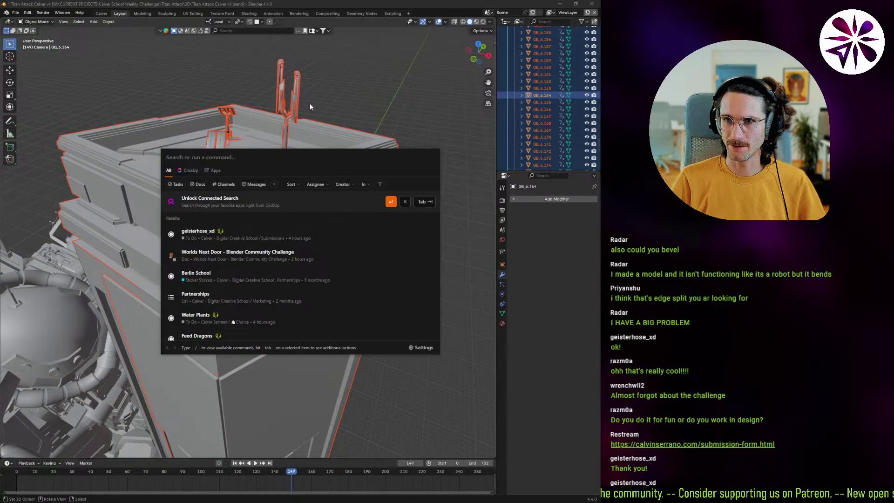
{"action": "key", "text": "Escape"}
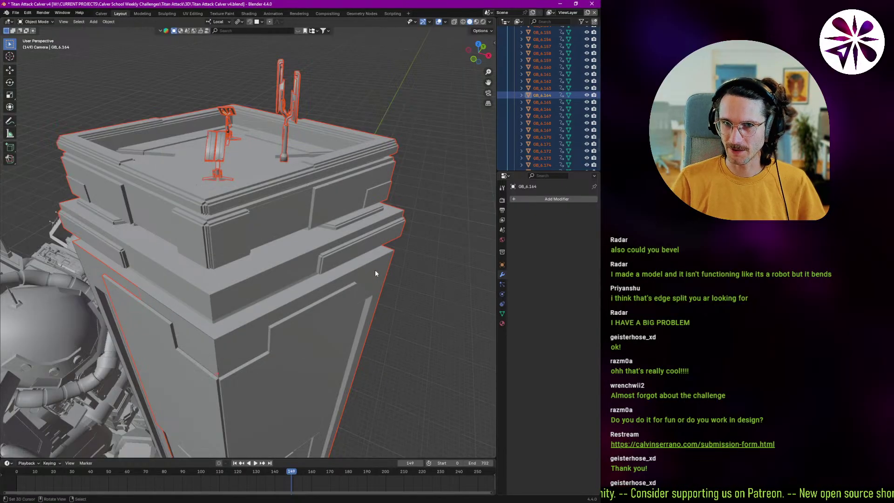
{"action": "middle_click_drag", "start_coordinate": [254, 220], "coordinate": [264, 201]}
{"action": "key", "text": "ctrl+e"}
{"action": "key", "text": "Escape"}
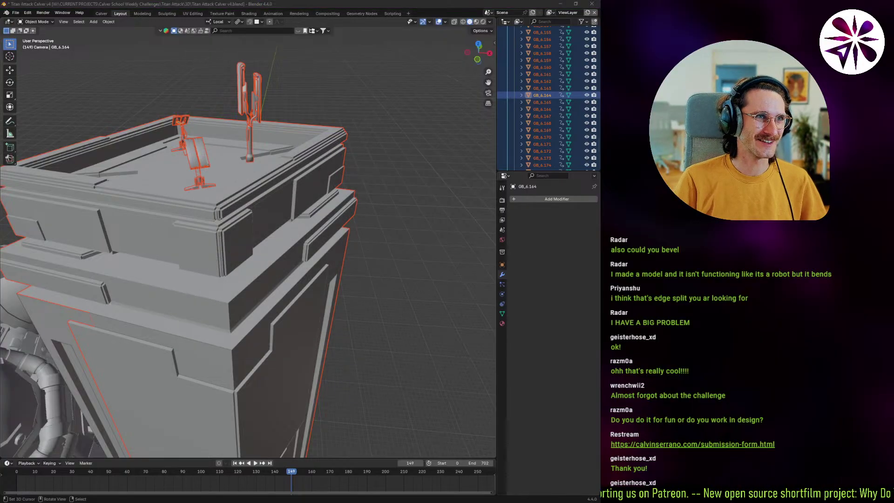
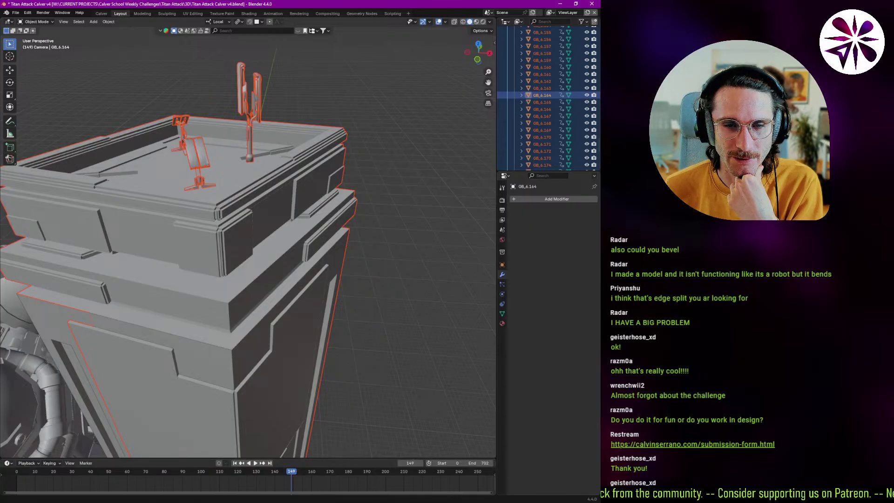
Step: Select the main tower object GB_6 and split its selected mesh with Split Faces by Edges in Edit Mode
{"action": "middle_click_drag", "start_coordinate": [201, 317], "coordinate": [197, 208]}
{"action": "left_click", "coordinate": [188, 311]}
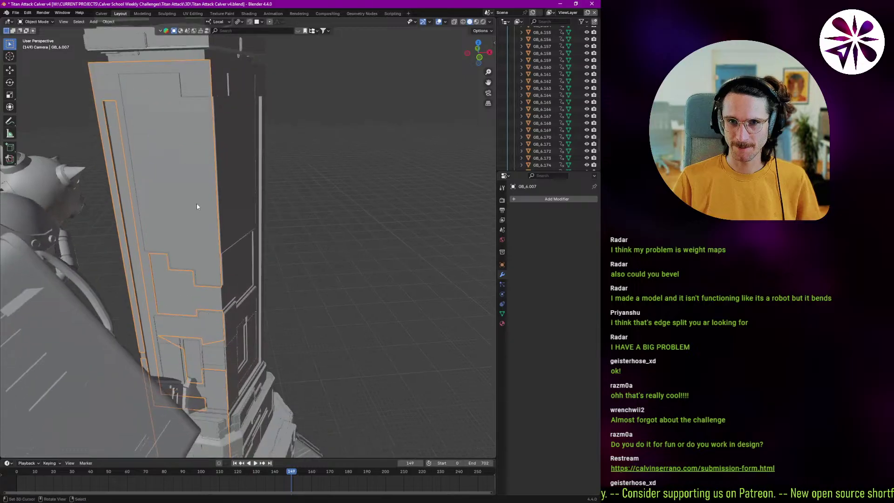
{"action": "key", "text": "Tab"}
{"action": "key", "text": "Tab"}
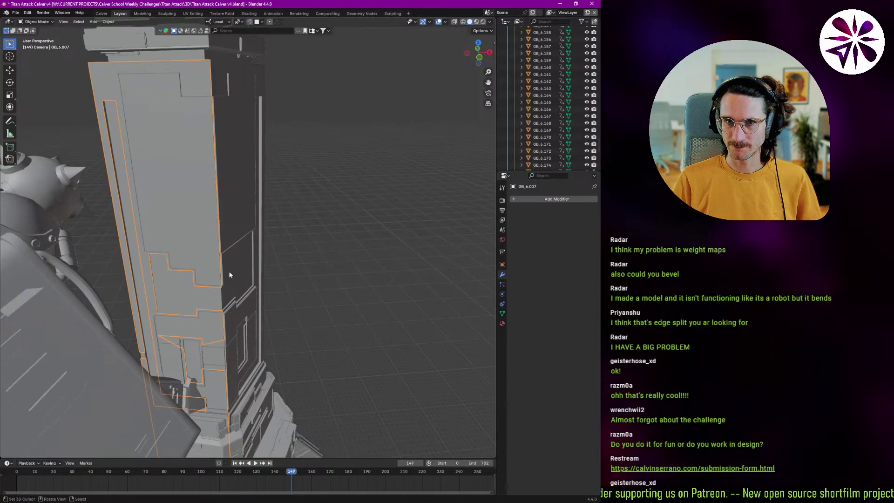
{"action": "left_click", "coordinate": [227, 272]}
{"action": "key", "text": "Tab"}
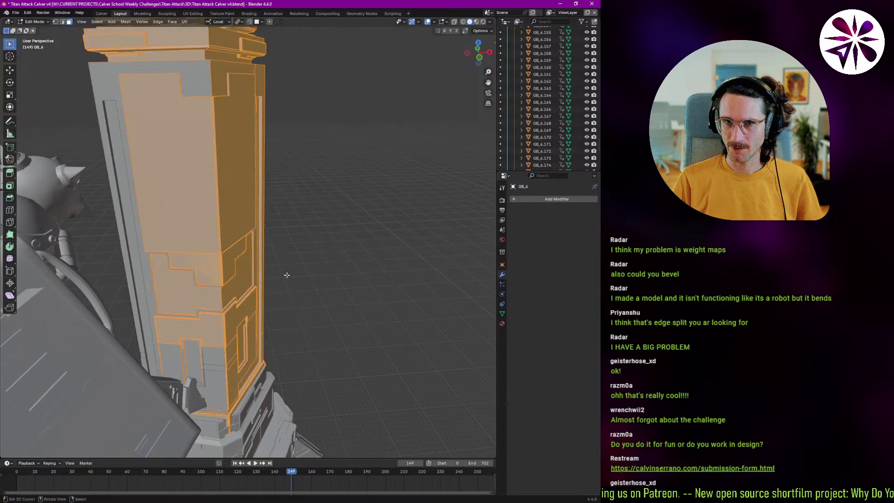
{"action": "key", "text": "F3"}
{"action": "type", "text": "edge s"}
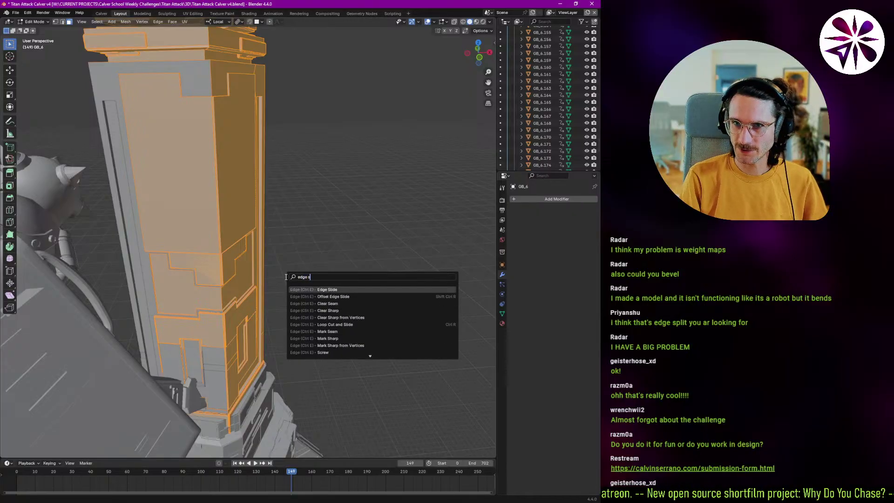
{"action": "type", "text": "plit"}
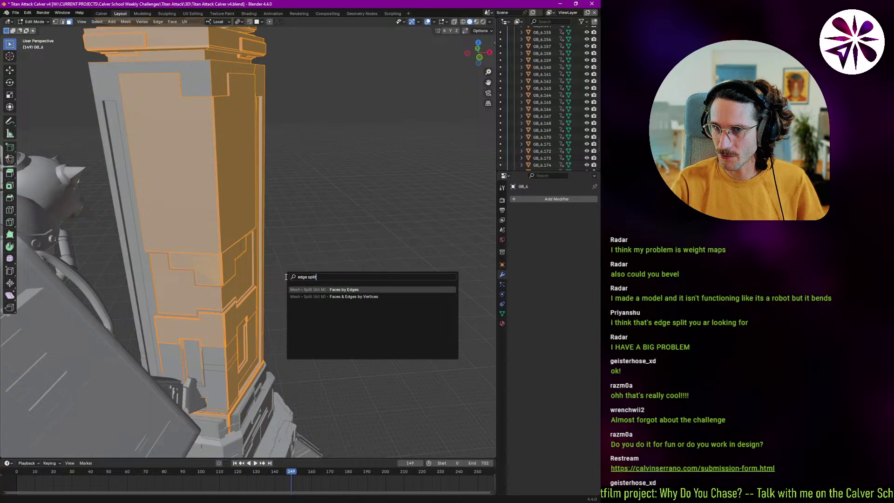
{"action": "key", "text": "Return"}
Step: Try moving the stepped wall panel face to check that it is detached, and return to Object Mode
{"action": "scroll", "coordinate": [201, 280], "scroll_direction": "up", "scroll_amount": 4}
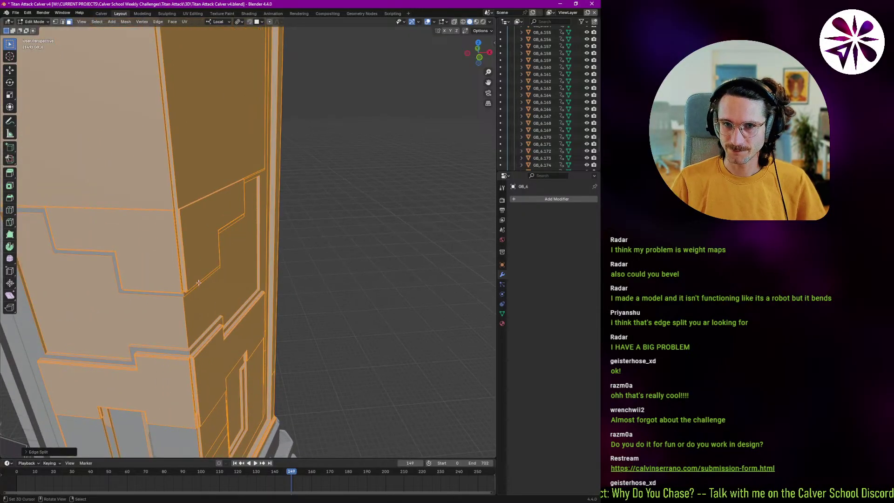
{"action": "left_click", "coordinate": [141, 317]}
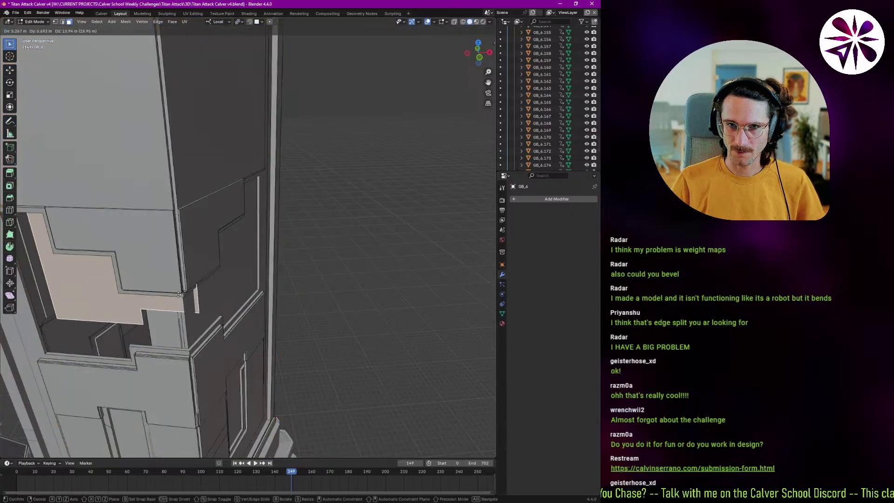
{"action": "middle_click_drag", "start_coordinate": [141, 317], "coordinate": [188, 379]}
{"action": "scroll", "coordinate": [188, 379], "scroll_direction": "down", "scroll_amount": 5}
{"action": "key", "text": "a"}
{"action": "middle_click_drag", "start_coordinate": [224, 345], "coordinate": [264, 312]}
{"action": "key", "text": "Tab"}
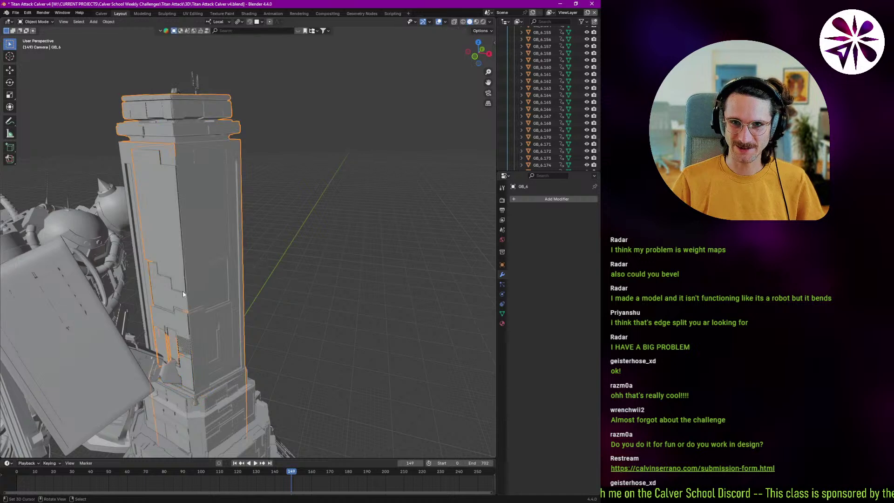
Step: Undo the face separations and edge split back to the single tower mesh, and leave Edit Mode
{"action": "key", "text": "q"}
{"action": "mouse_move", "coordinate": [193, 287]}
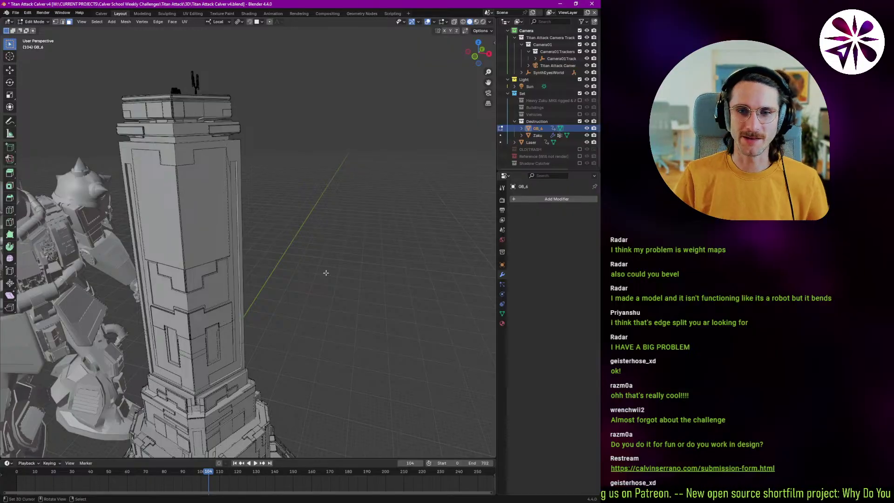
{"action": "middle_click_drag", "start_coordinate": [326, 273], "coordinate": [242, 307]}
{"action": "key", "text": "Tab"}
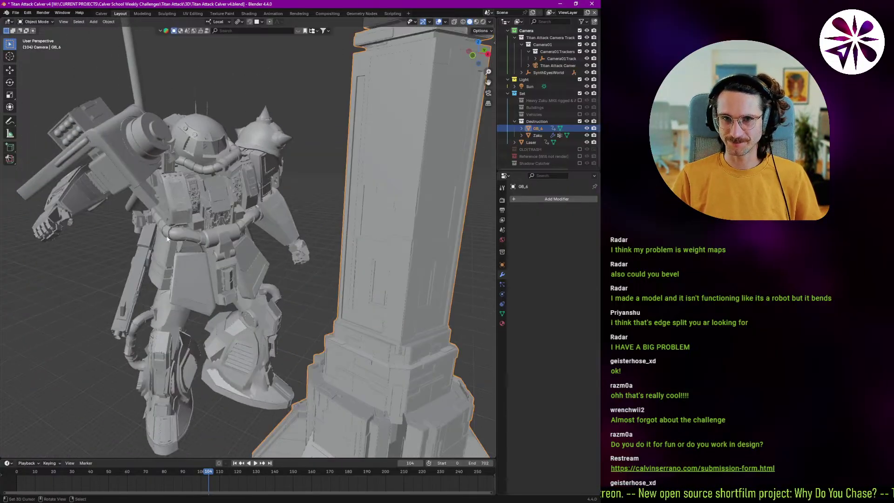
Step: Select the Zaku robot, look over its mesh in Edit Mode, and switch it to Weight Paint mode
{"action": "scroll", "coordinate": [172, 197], "scroll_direction": "up", "scroll_amount": 3}
{"action": "middle_click_drag", "start_coordinate": [173, 196], "coordinate": [239, 288]}
{"action": "left_click", "coordinate": [227, 241]}
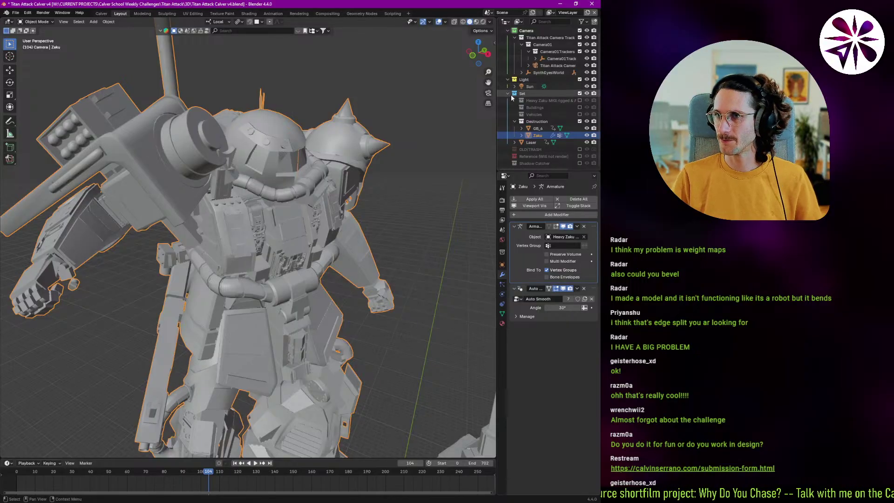
{"action": "scroll", "coordinate": [262, 236], "scroll_direction": "down", "scroll_amount": 2}
{"action": "key", "text": "ctrl+Tab"}
{"action": "left_click", "coordinate": [305, 262]}
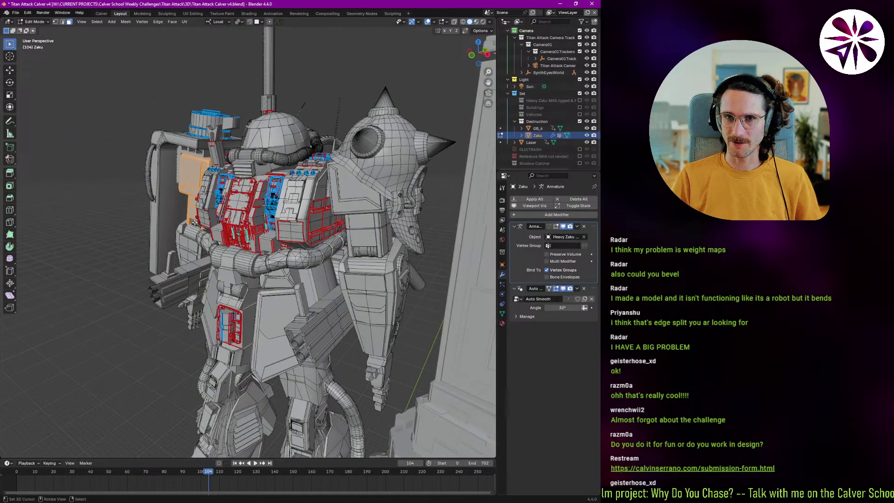
{"action": "key", "text": "ctrl+Tab"}
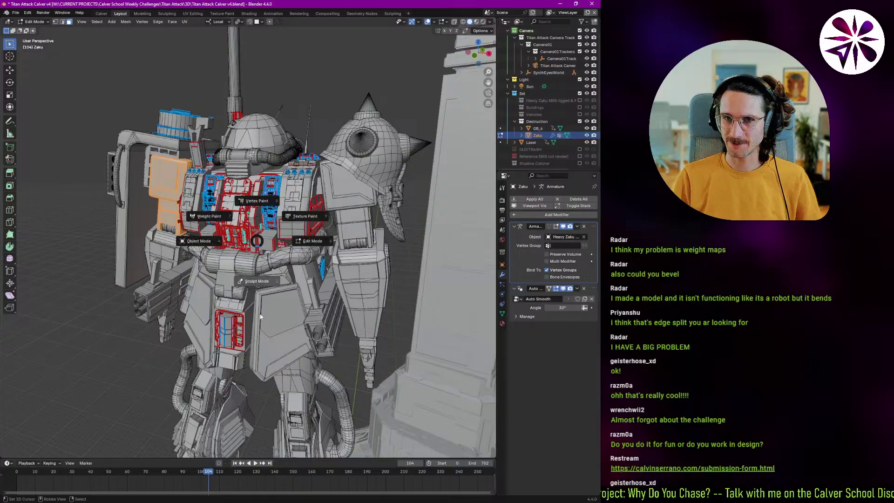
{"action": "left_click", "coordinate": [209, 216]}
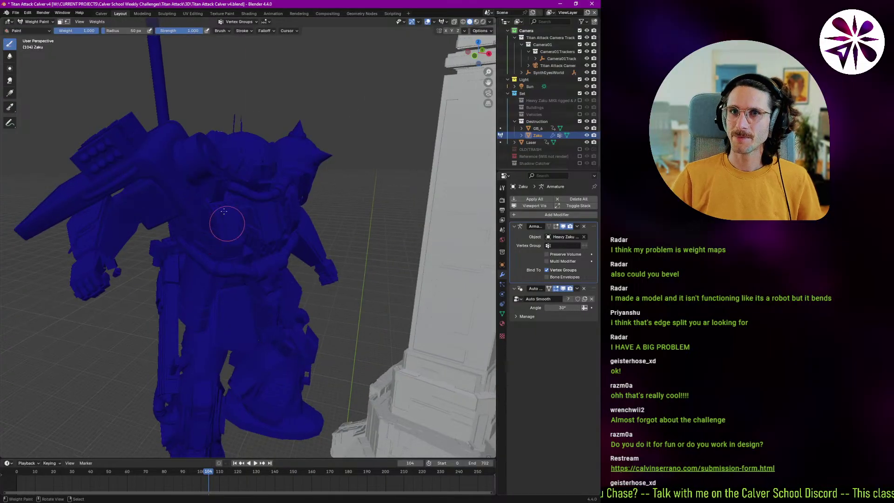
Step: Inspect the skirt plate's bone weights on the Zaku, and display the Bone.004 vertex group on the gun
{"action": "left_click", "coordinate": [199, 174], "text": "ctrl"}
{"action": "mouse_move", "coordinate": [265, 302]}
{"action": "middle_mouse_down"}
{"action": "mouse_move", "coordinate": [219, 281]}
{"action": "mouse_move", "coordinate": [259, 289]}
{"action": "middle_mouse_up"}
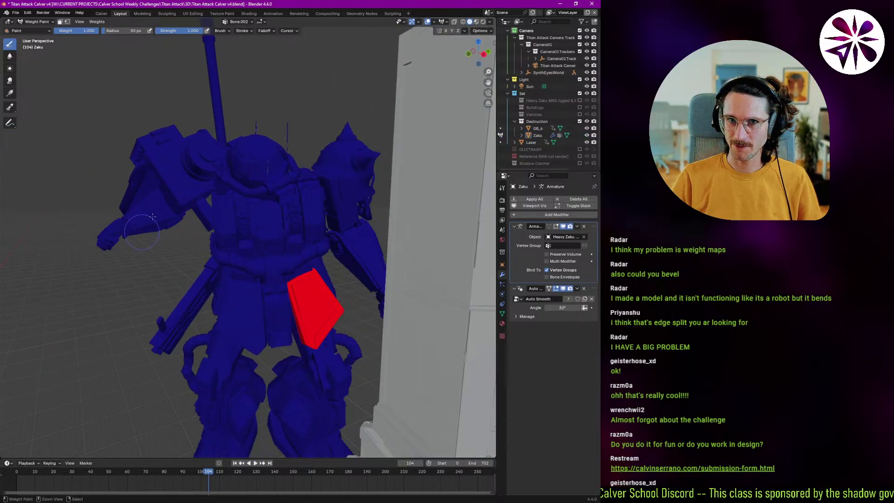
{"action": "middle_click_drag", "start_coordinate": [219, 196], "coordinate": [177, 193]}
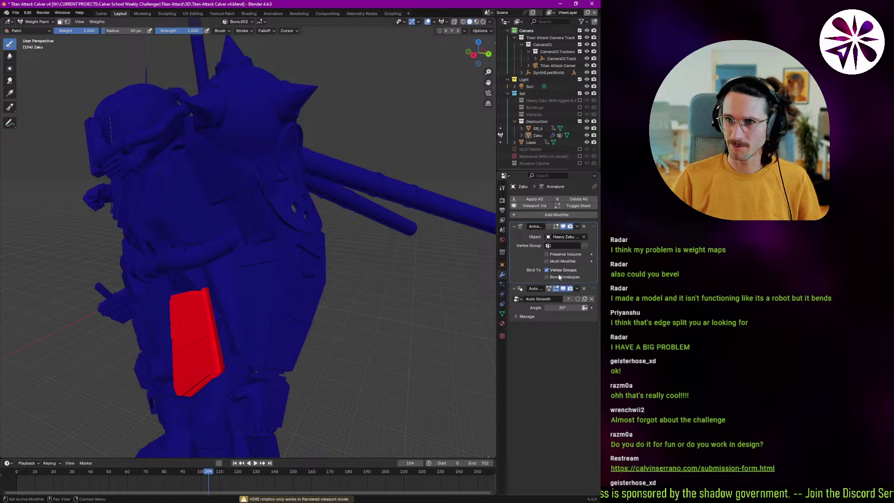
{"action": "left_click", "coordinate": [503, 313]}
{"action": "scroll", "coordinate": [545, 237], "scroll_direction": "down", "scroll_amount": 2}
{"action": "left_click", "coordinate": [533, 230]}
{"action": "middle_click_drag", "start_coordinate": [210, 279], "coordinate": [181, 282]}
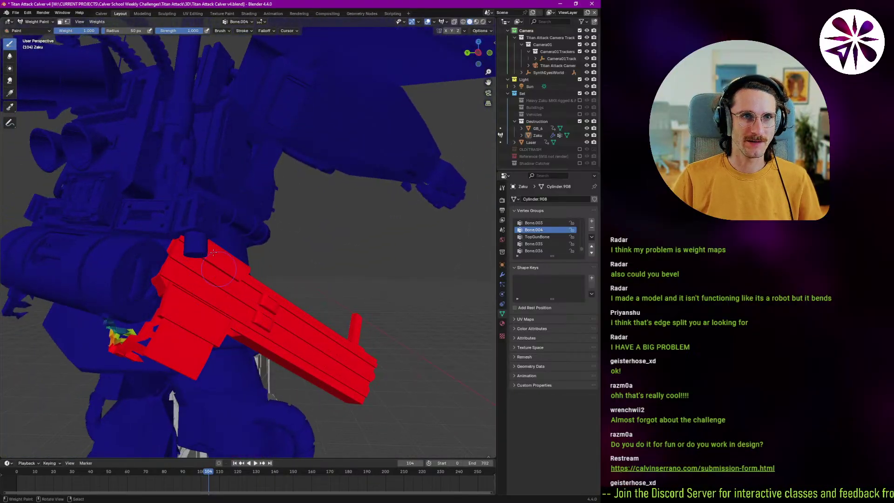
{"action": "middle_click_drag", "start_coordinate": [310, 348], "coordinate": [326, 334]}
Step: Display the weights of vertex group Bone.035 on the Zaku's back barrel and hose, and return to Object Mode
{"action": "middle_click_drag", "start_coordinate": [247, 206], "coordinate": [335, 302]}
{"action": "left_click", "coordinate": [556, 244]}
{"action": "middle_click_drag", "start_coordinate": [226, 247], "coordinate": [124, 273]}
{"action": "scroll", "coordinate": [239, 252], "scroll_direction": "up", "scroll_amount": 5}
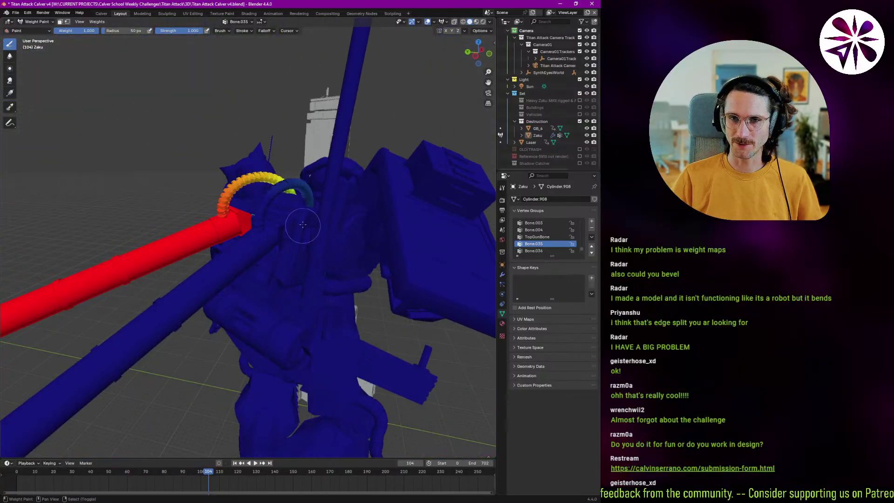
{"action": "scroll", "coordinate": [261, 219], "scroll_direction": "down", "scroll_amount": 3}
{"action": "middle_click_drag", "start_coordinate": [250, 218], "coordinate": [285, 230]}
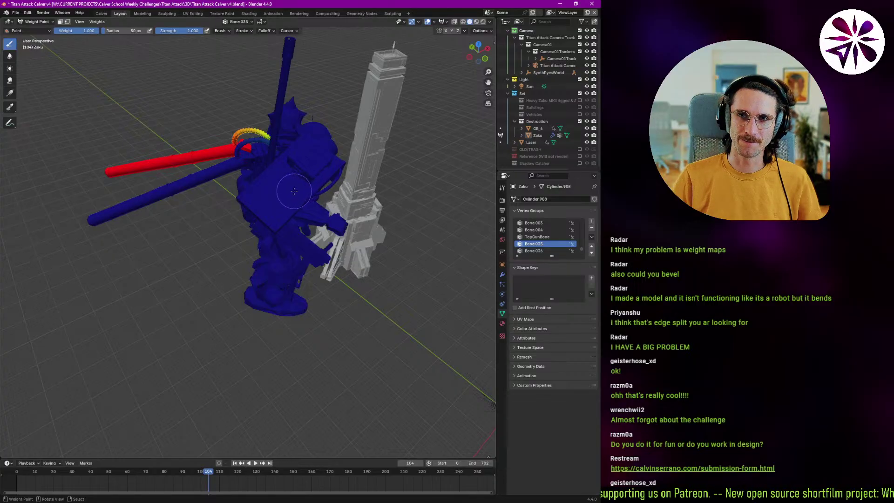
{"action": "mouse_move", "coordinate": [302, 190]}
{"action": "middle_mouse_down"}
{"action": "mouse_move", "coordinate": [283, 186]}
{"action": "mouse_move", "coordinate": [262, 213]}
{"action": "mouse_move", "coordinate": [245, 196]}
{"action": "mouse_move", "coordinate": [253, 202]}
{"action": "middle_mouse_up"}
{"action": "scroll", "coordinate": [263, 213], "scroll_direction": "up", "scroll_amount": 1}
{"action": "key", "text": "ctrl+Tab"}
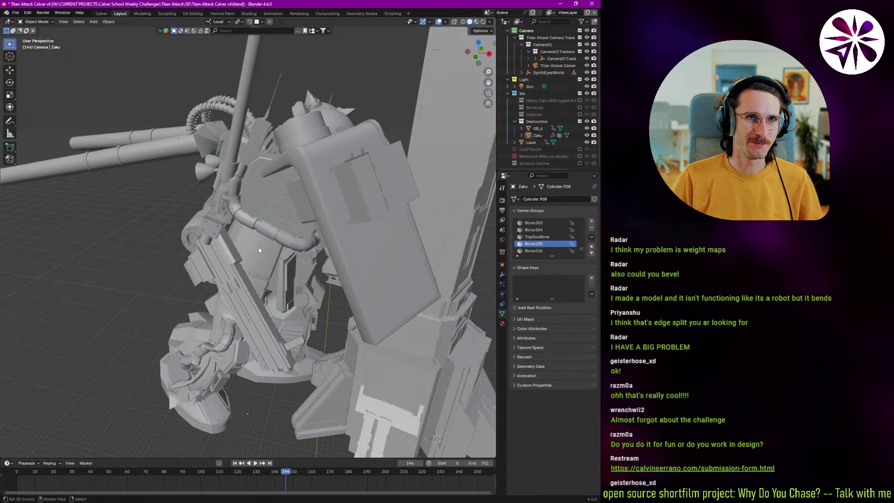
Step: Step the timeline back to frame 140, select the tower GB_6, and enter Edit Mode
{"action": "middle_click_drag", "start_coordinate": [265, 247], "coordinate": [395, 247]}
{"action": "key", "text": "Left"}
{"action": "key", "text": "Left"}
{"action": "key", "text": "Left"}
{"action": "key", "text": "Left"}
{"action": "key", "text": "Left"}
{"action": "key", "text": "Left"}
{"action": "left_click", "coordinate": [377, 233]}
{"action": "key", "text": "Tab"}
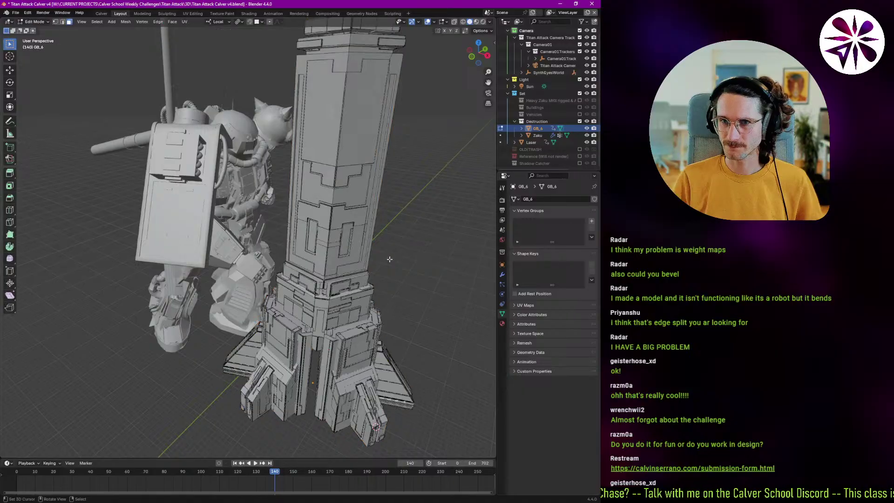
Step: Clear the tower mesh selection and box-select the upper shaft through X-ray in the front view
{"action": "scroll", "coordinate": [358, 216], "scroll_direction": "up", "scroll_amount": 3}
{"action": "middle_click_drag", "start_coordinate": [358, 216], "coordinate": [281, 237]}
{"action": "key", "text": "a"}
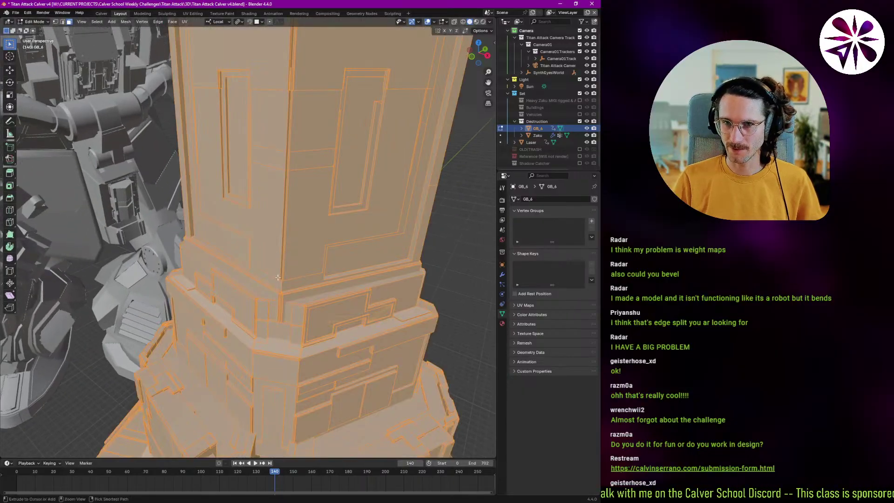
{"action": "scroll", "coordinate": [274, 275], "scroll_direction": "down", "scroll_amount": 5}
{"action": "key", "text": "alt+a"}
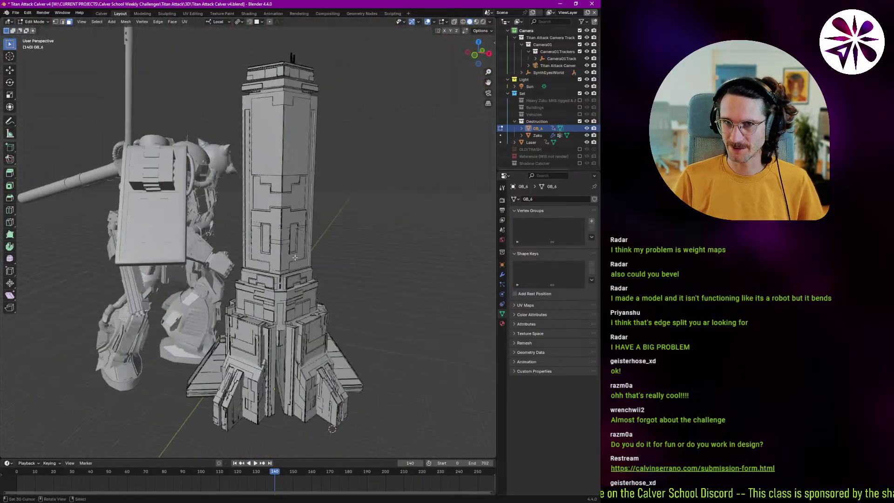
{"action": "key", "text": "KP_1"}
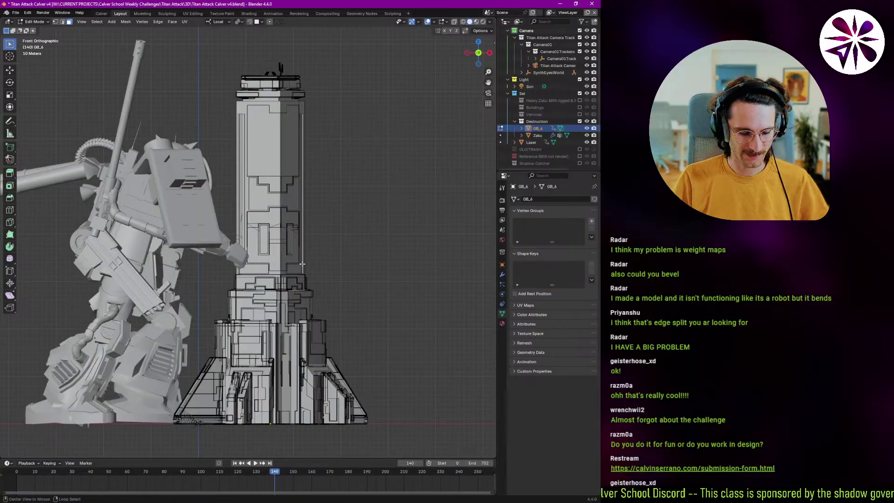
{"action": "key", "text": "alt+z"}
{"action": "key", "text": "b"}
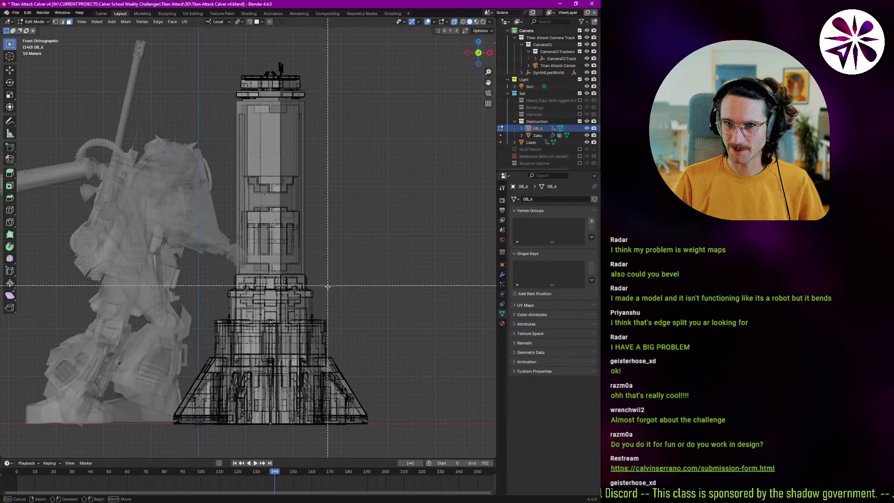
{"action": "left_click_drag", "start_coordinate": [327, 293], "coordinate": [206, 139]}
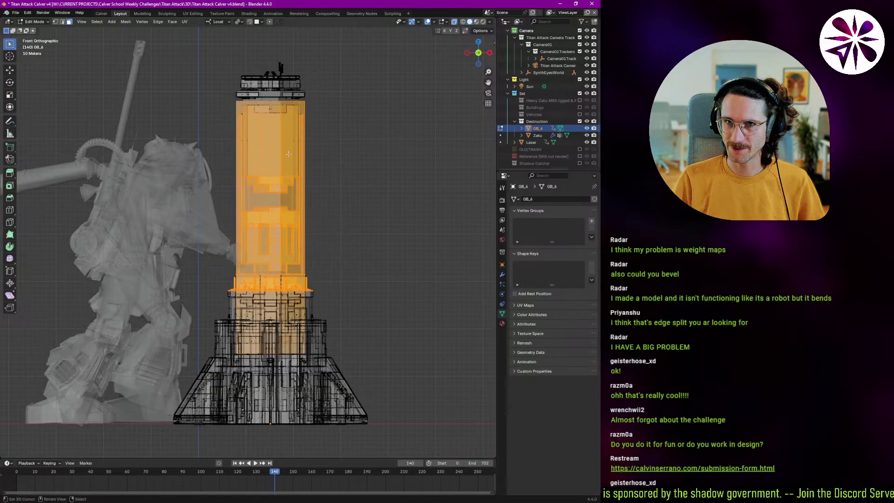
Step: Add the stepped band below the shaft to the selection and grow the selection three times
{"action": "key", "text": "b"}
{"action": "left_click_drag", "start_coordinate": [348, 262], "coordinate": [202, 314]}
{"action": "middle_click_drag", "start_coordinate": [293, 274], "coordinate": [333, 279]}
{"action": "key", "text": "b"}
{"action": "left_click_drag", "start_coordinate": [339, 253], "coordinate": [188, 305]}
{"action": "key", "text": "ctrl+KP_Add"}
{"action": "key", "text": "ctrl+KP_Add"}
{"action": "key", "text": "ctrl+KP_Add"}
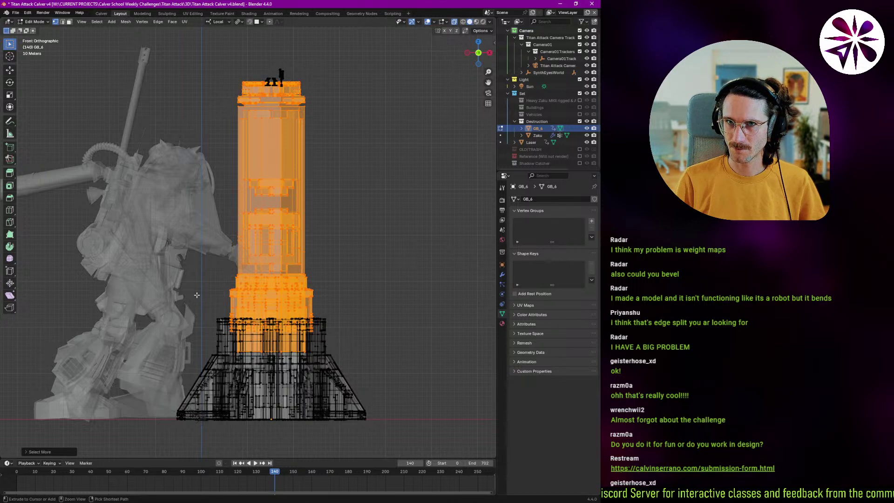
Step: Split the selected upper tower mesh with Faces by Edges and separate it by loose parts
{"action": "middle_click_drag", "start_coordinate": [197, 294], "coordinate": [260, 272]}
{"action": "key", "text": "F3"}
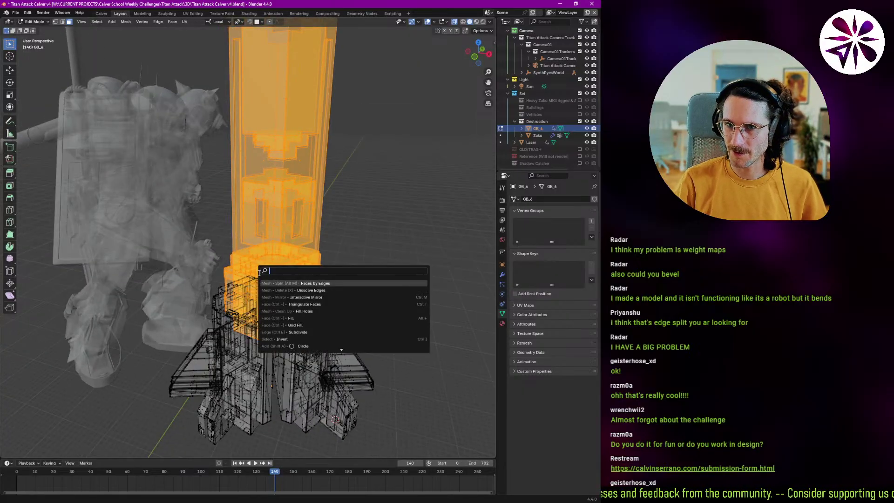
{"action": "key", "text": "Return"}
{"action": "middle_click_drag", "start_coordinate": [303, 262], "coordinate": [297, 243]}
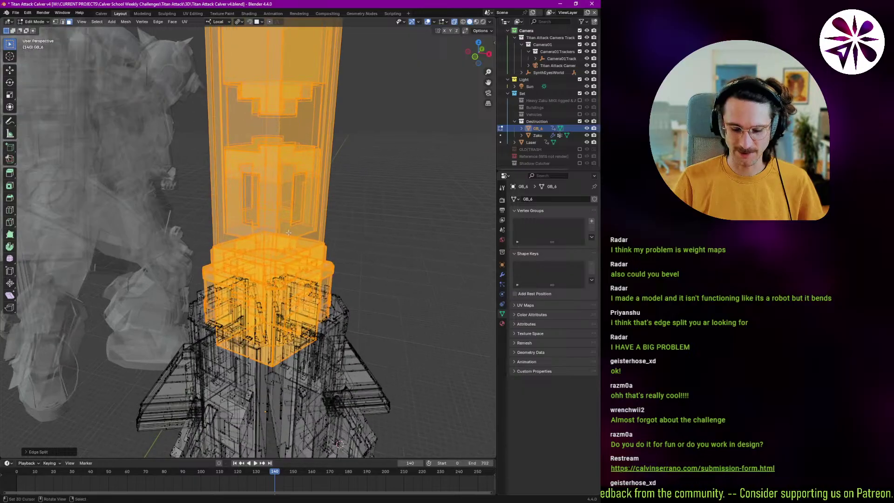
{"action": "key", "text": "p"}
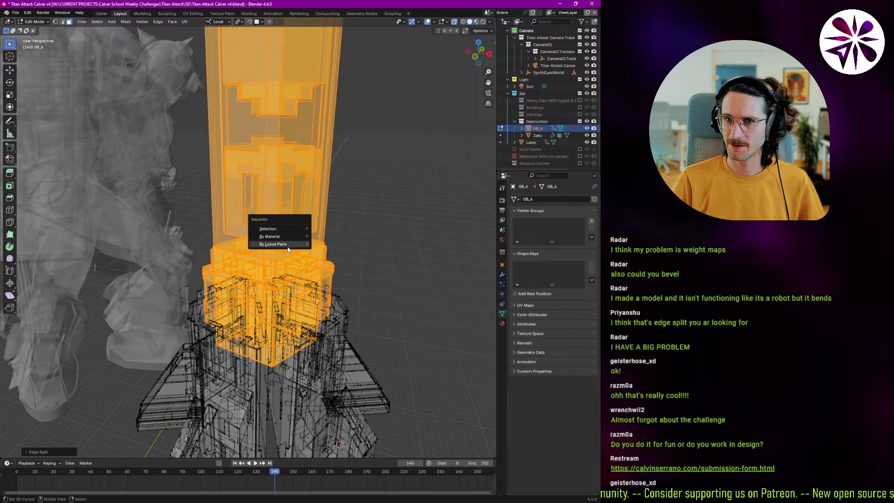
{"action": "left_click", "coordinate": [275, 244]}
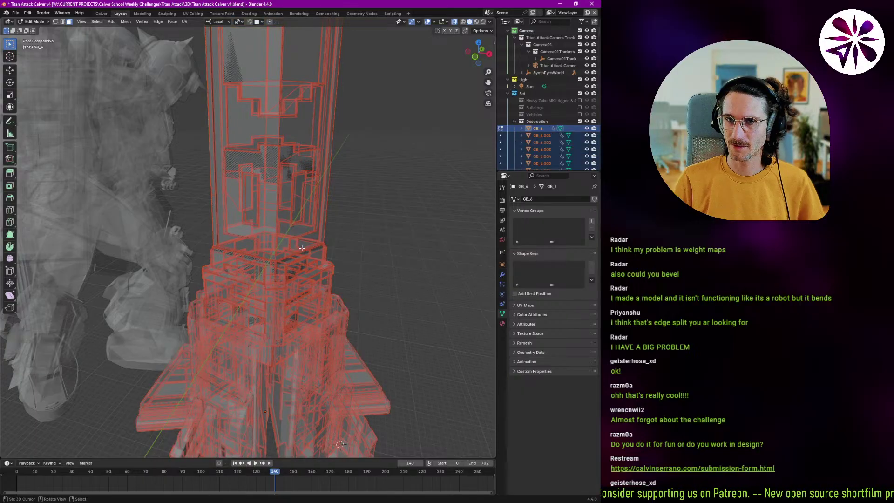
Step: Return to Object Mode, turn off X-ray, and deselect all the separated tower pieces
{"action": "key", "text": "ctrl+Tab"}
{"action": "left_click", "coordinate": [299, 254]}
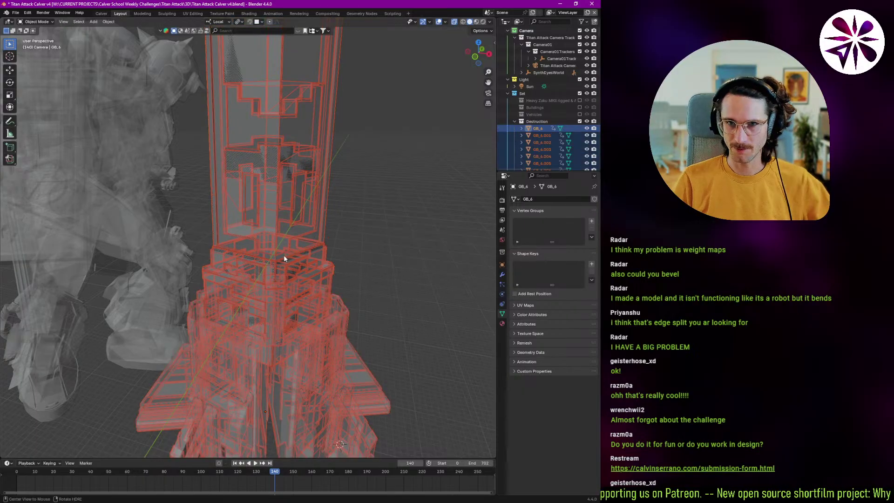
{"action": "key", "text": "alt+z"}
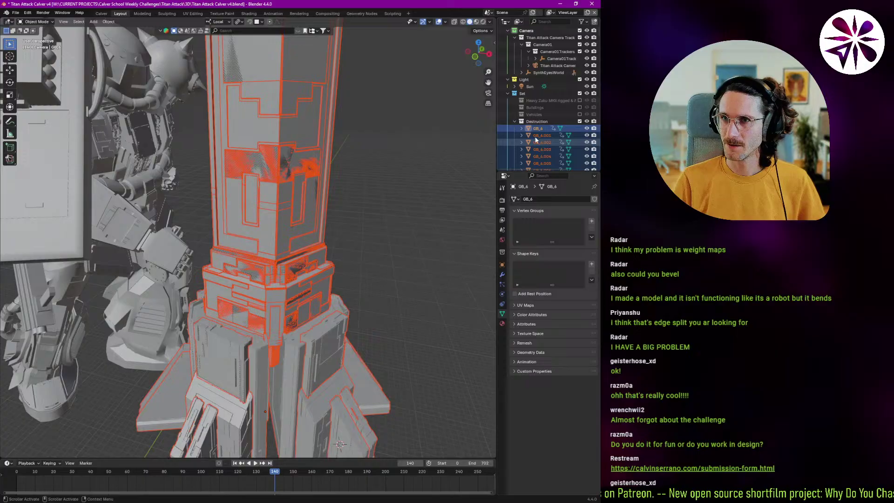
{"action": "key", "text": "alt+a"}
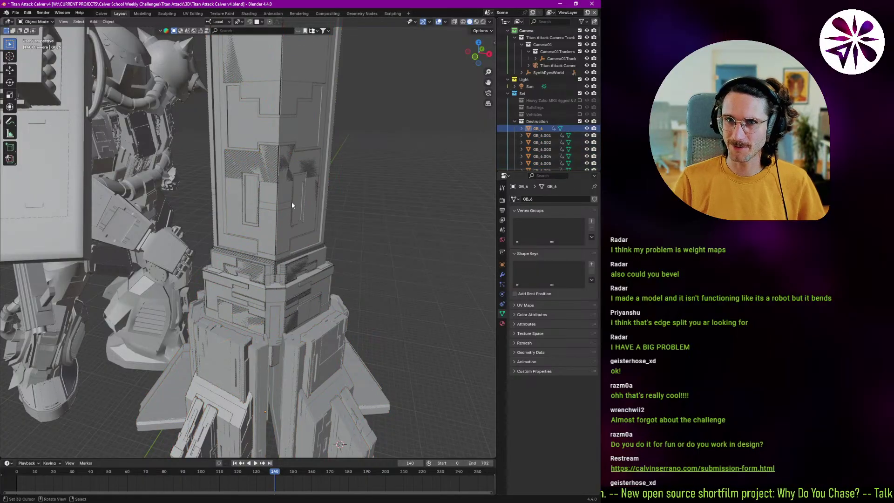
Step: Try moving the stepped wall panel piece on the shaft to check that it is detached, and cancel the move
{"action": "scroll", "coordinate": [284, 197], "scroll_direction": "up", "scroll_amount": 10}
{"action": "scroll", "coordinate": [261, 205], "scroll_direction": "down", "scroll_amount": 5}
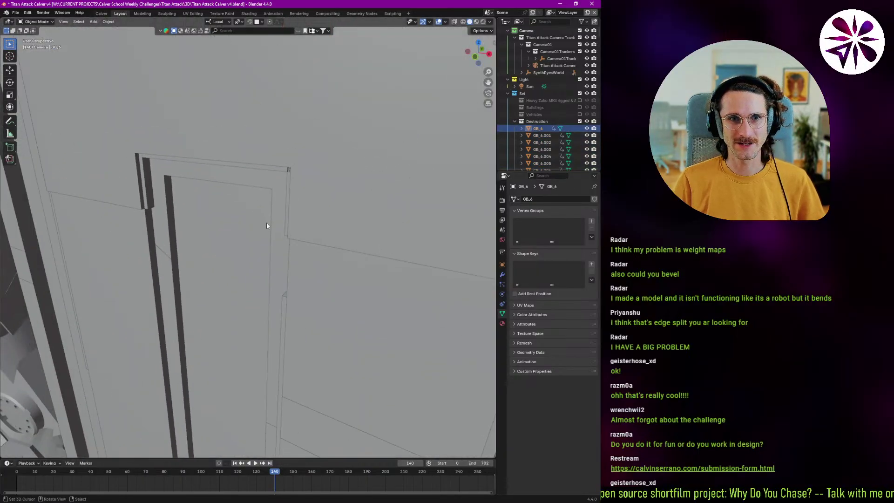
{"action": "scroll", "coordinate": [238, 236], "scroll_direction": "down", "scroll_amount": 6}
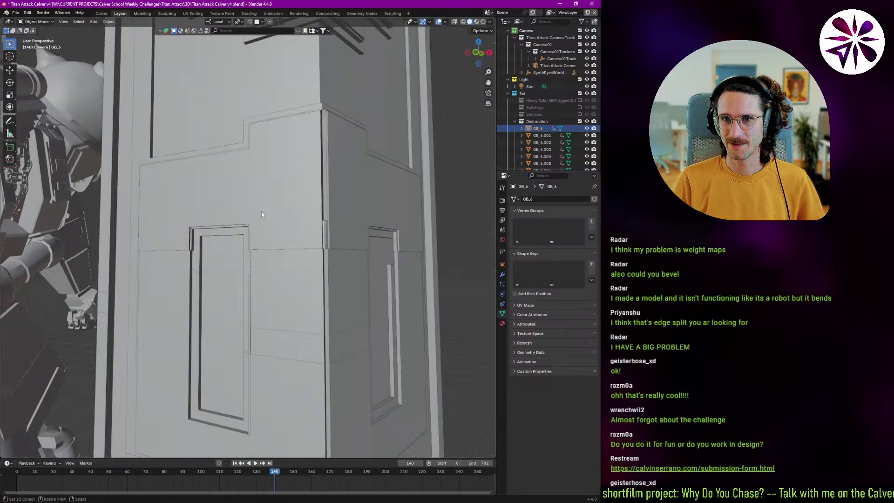
{"action": "right_click_drag", "start_coordinate": [312, 211], "coordinate": [307, 214]}
{"action": "middle_click_drag", "start_coordinate": [307, 225], "coordinate": [326, 230]}
{"action": "scroll", "coordinate": [315, 216], "scroll_direction": "down", "scroll_amount": 5}
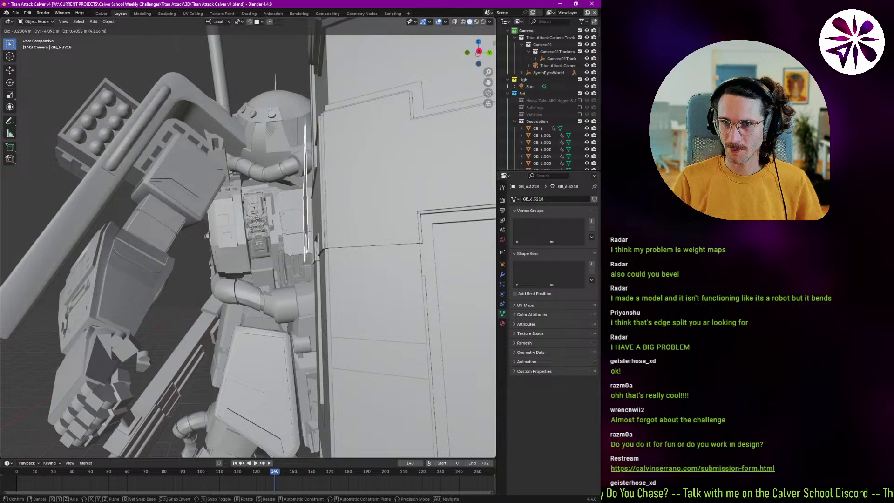
{"action": "scroll", "coordinate": [354, 244], "scroll_direction": "up", "scroll_amount": 4}
{"action": "key", "text": "g"}
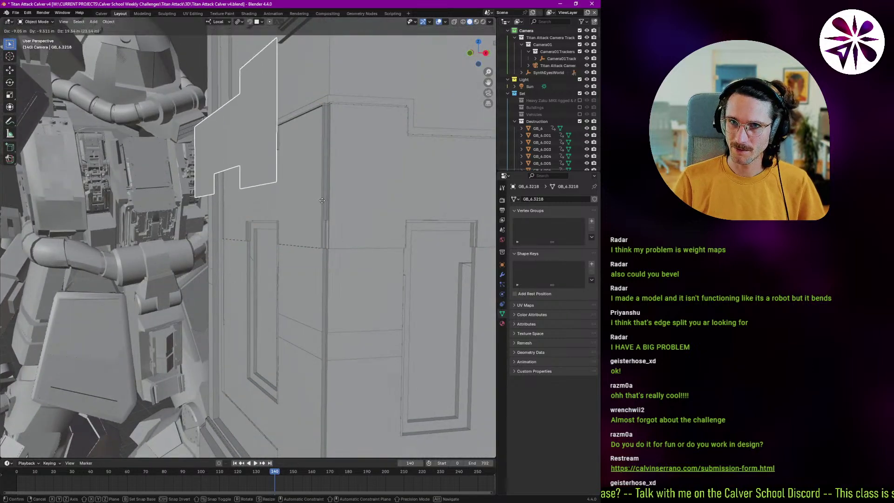
{"action": "right_click", "coordinate": [314, 205]}
Step: Select all objects in the Destruction collection, remove the Zaku from the selection, and make a tower base piece active
{"action": "middle_click_drag", "start_coordinate": [323, 236], "coordinate": [281, 218]}
{"action": "scroll", "coordinate": [281, 217], "scroll_direction": "down", "scroll_amount": 4}
{"action": "scroll", "coordinate": [540, 107], "scroll_direction": "down", "scroll_amount": 2}
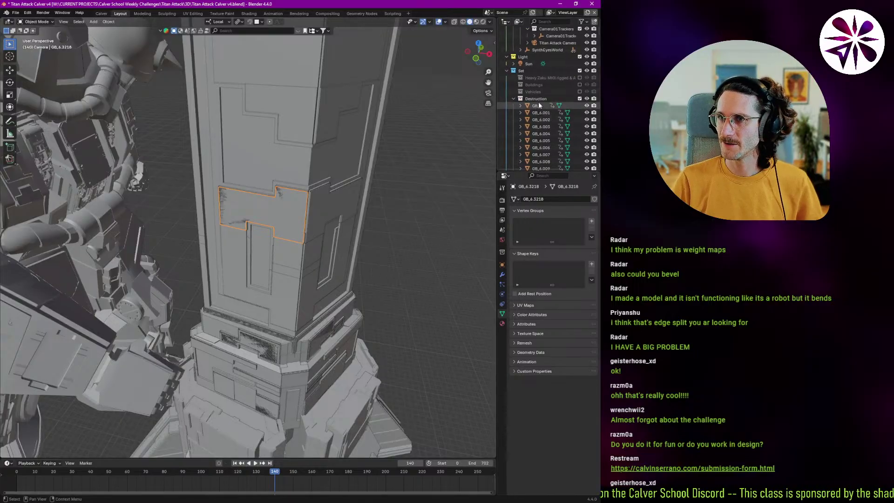
{"action": "left_click", "coordinate": [536, 100]}
{"action": "right_click", "coordinate": [540, 102]}
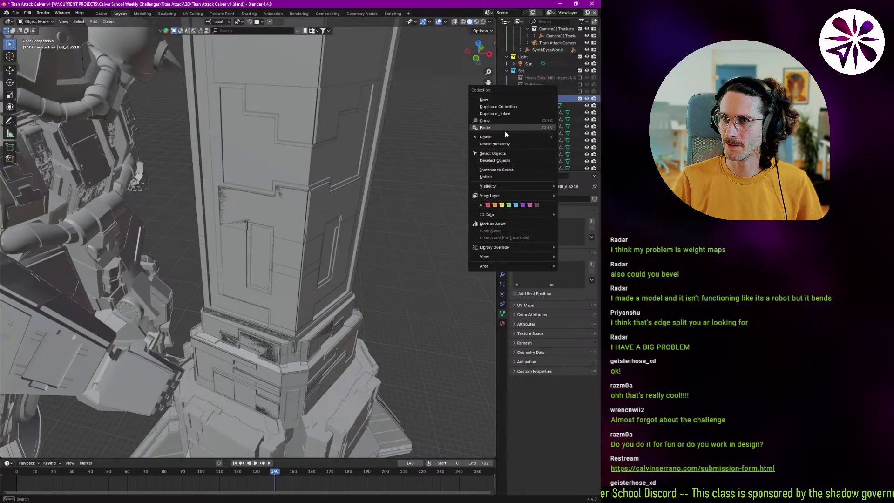
{"action": "left_click", "coordinate": [493, 154]}
{"action": "middle_click_drag", "start_coordinate": [383, 163], "coordinate": [195, 303]}
{"action": "left_click", "coordinate": [163, 329], "text": "shift"}
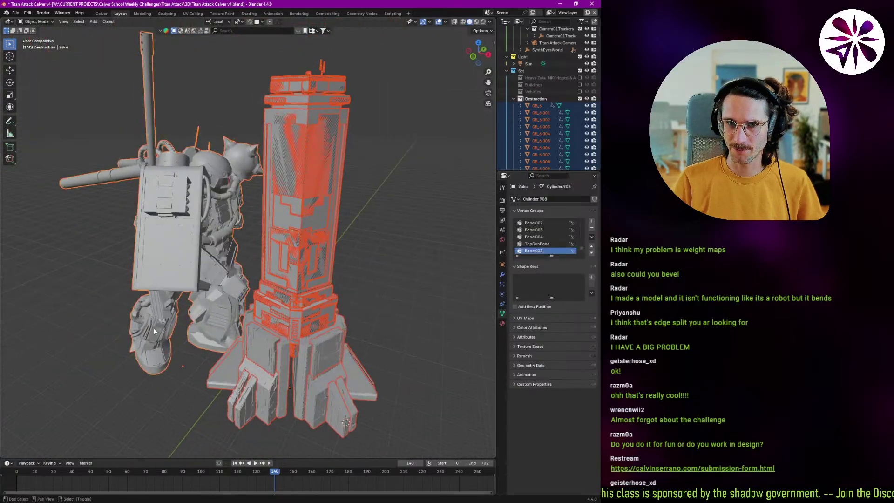
{"action": "middle_click_drag", "start_coordinate": [319, 326], "coordinate": [328, 273], "text": "ctrl"}
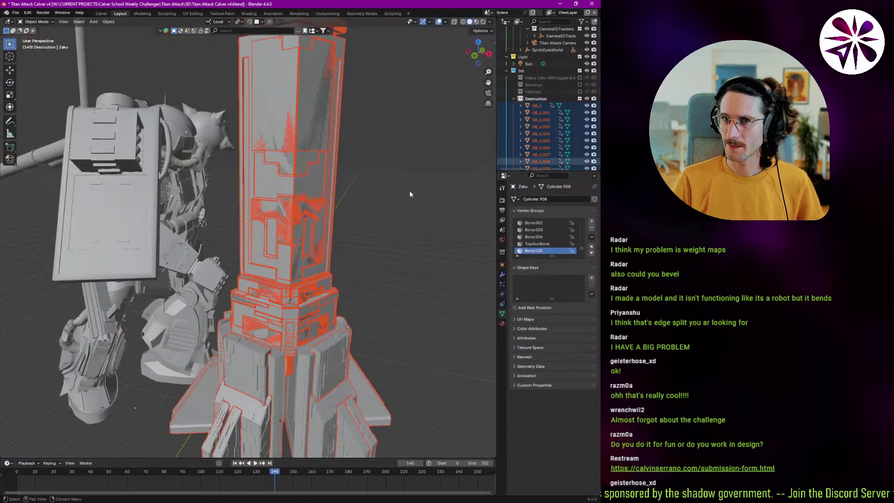
{"action": "left_click", "coordinate": [366, 376], "text": "shift"}
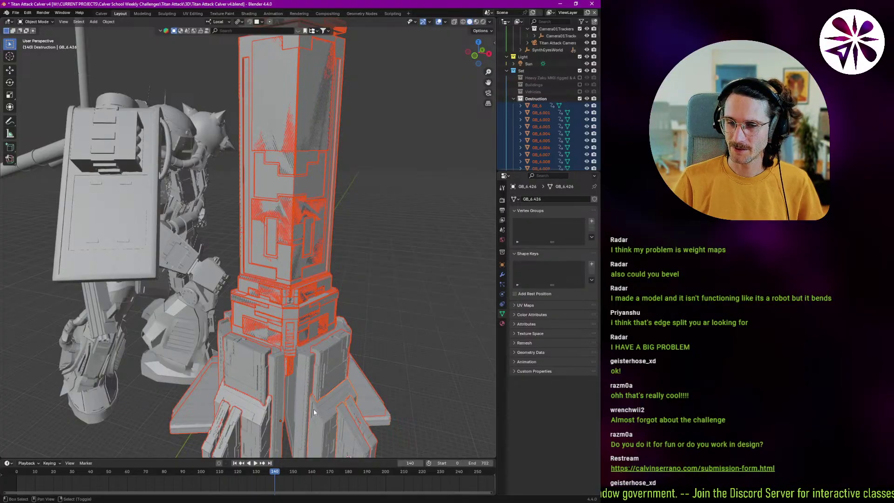
Step: Box-select the pieces of the tower's top section in front view, try moving them, and cancel the move
{"action": "middle_click_drag", "start_coordinate": [316, 347], "coordinate": [276, 61]}
{"action": "middle_click_drag", "start_coordinate": [275, 60], "coordinate": [349, 273], "text": "shift"}
{"action": "key", "text": "alt+a"}
{"action": "left_click", "coordinate": [330, 250]}
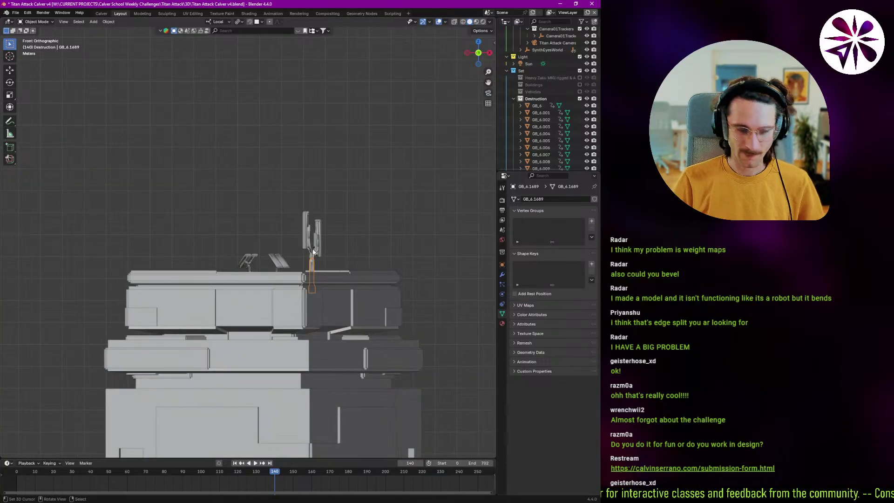
{"action": "key", "text": "b"}
{"action": "left_click_drag", "start_coordinate": [440, 182], "coordinate": [67, 391]}
{"action": "middle_click_drag", "start_coordinate": [268, 317], "coordinate": [258, 405], "text": "ctrl"}
{"action": "middle_click_drag", "start_coordinate": [288, 338], "coordinate": [258, 315], "text": "ctrl"}
{"action": "key", "text": "g"}
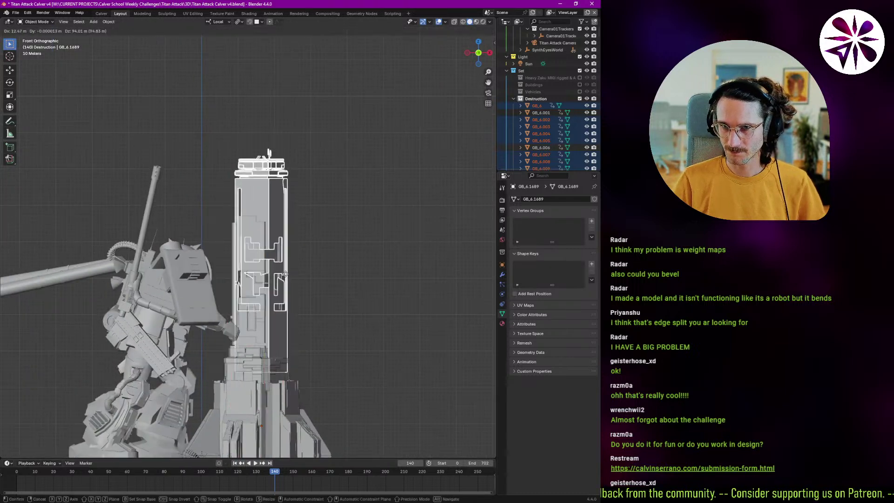
{"action": "right_click", "coordinate": [267, 286]}
{"action": "middle_click_drag", "start_coordinate": [254, 268], "coordinate": [226, 295], "text": "ctrl"}
{"action": "right_click", "coordinate": [183, 310], "text": "shift"}
{"action": "right_click", "coordinate": [189, 313], "text": "shift"}
{"action": "key", "text": "g"}
{"action": "right_click", "coordinate": [203, 303]}
Step: Box-select the antenna pieces on the tower roof, try moving them, and cancel the move
{"action": "middle_click_drag", "start_coordinate": [203, 303], "coordinate": [343, 136]}
{"action": "left_click_drag", "start_coordinate": [343, 138], "coordinate": [209, 232]}
{"action": "key", "text": "g"}
{"action": "right_click", "coordinate": [364, 174]}
{"action": "left_click_drag", "start_coordinate": [406, 121], "coordinate": [240, 183]}
{"action": "key", "text": "KP_3"}
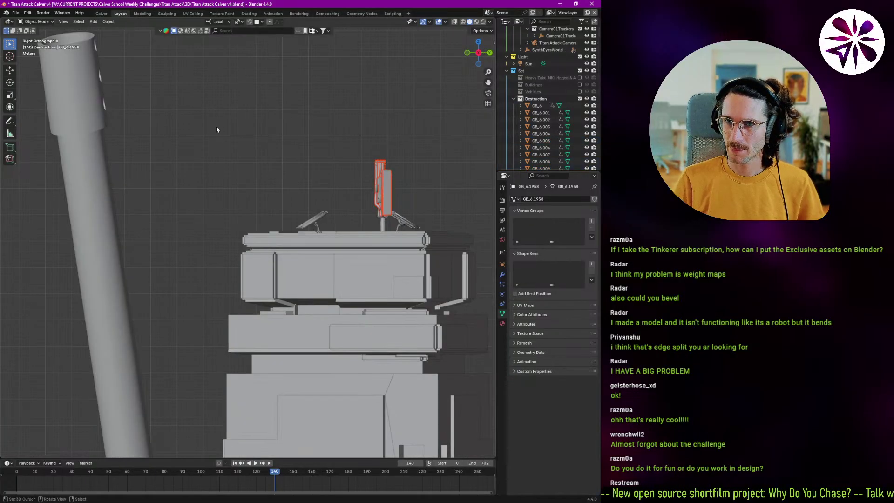
Step: Box-select all roof-section pieces through the mesh in front view and join them into one object with a selected roof piece active
{"action": "middle_click_drag", "start_coordinate": [216, 129], "coordinate": [361, 262], "text": "alt"}
{"action": "left_click_drag", "start_coordinate": [484, 110], "coordinate": [66, 309]}
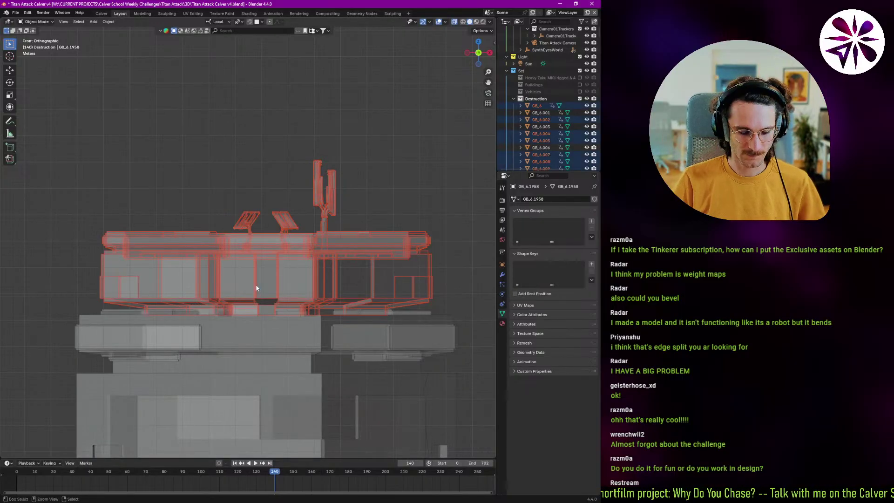
{"action": "key", "text": "ctrl+j"}
{"action": "middle_click_drag", "start_coordinate": [297, 303], "coordinate": [295, 285], "text": "shift"}
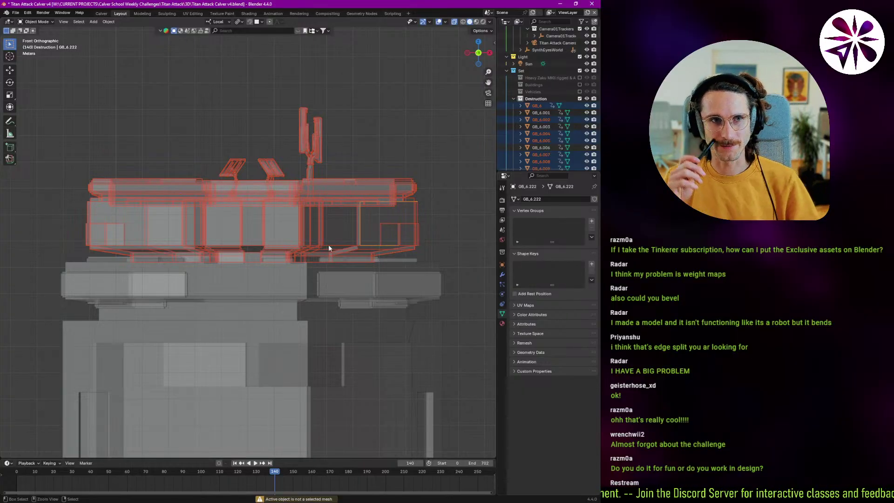
{"action": "middle_click_drag", "start_coordinate": [285, 250], "coordinate": [281, 288]}
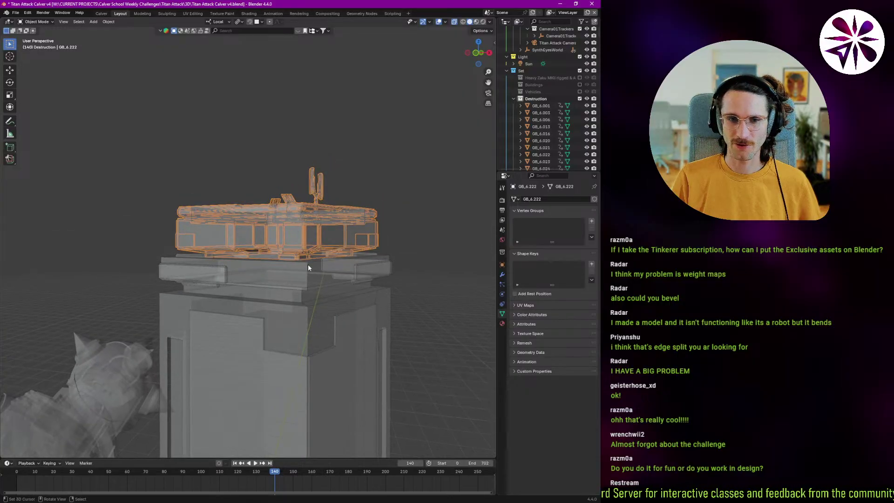
{"action": "middle_click_drag", "start_coordinate": [346, 266], "coordinate": [293, 286]}
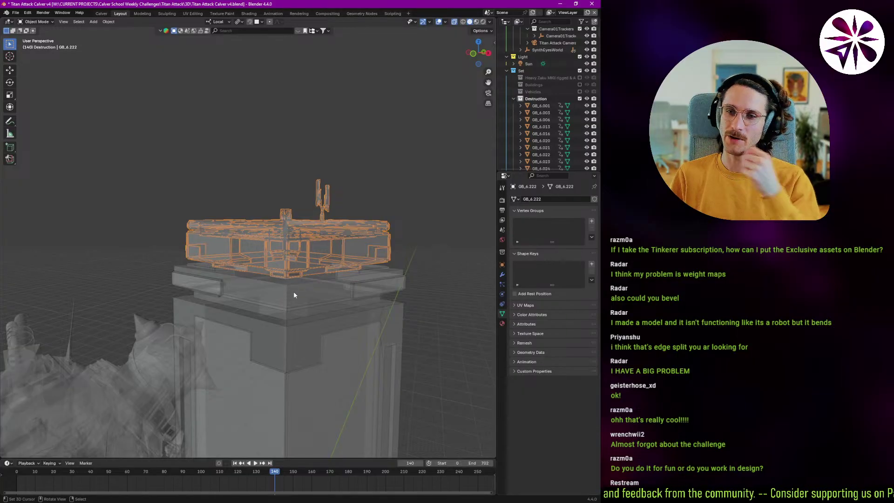
{"action": "middle_click_drag", "start_coordinate": [291, 298], "coordinate": [311, 278]}
{"action": "middle_click_drag", "start_coordinate": [260, 265], "coordinate": [259, 290], "text": "alt"}
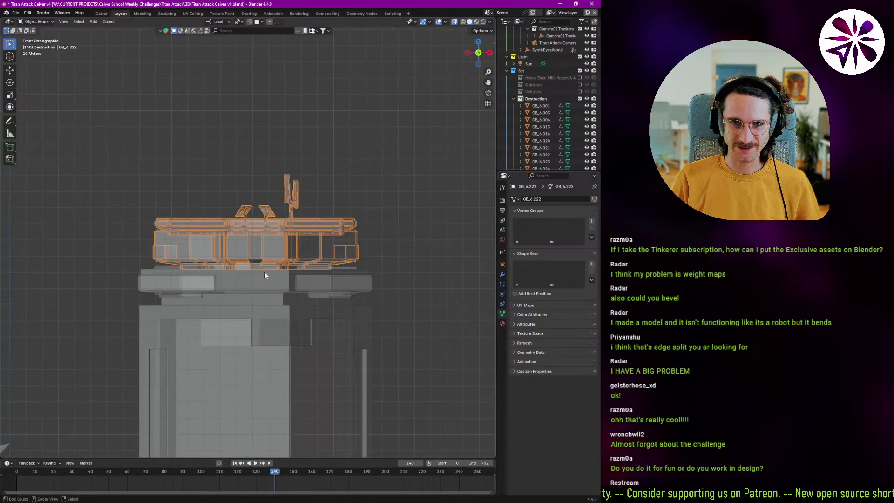
Step: Box-select the tower base pieces in front view, leaving the Zaku out of the selection
{"action": "scroll", "coordinate": [266, 283], "scroll_direction": "down", "scroll_amount": 3}
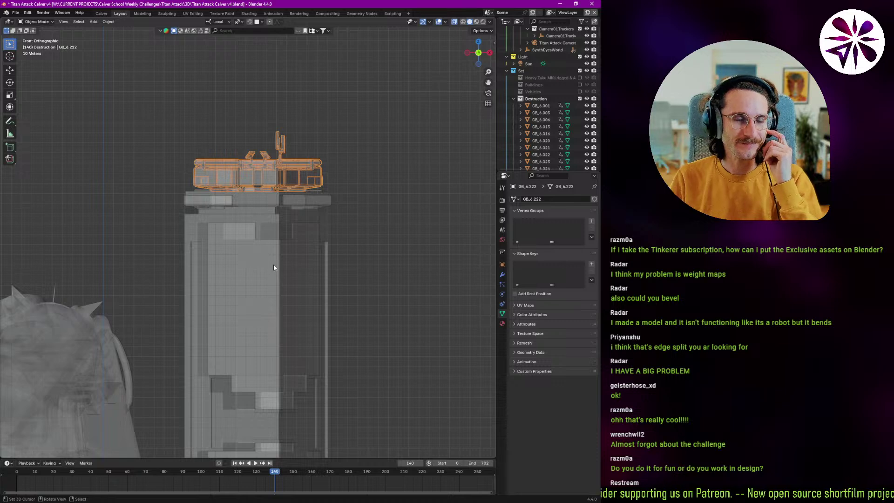
{"action": "middle_click_drag", "start_coordinate": [282, 254], "coordinate": [253, 230], "text": "shift"}
{"action": "scroll", "coordinate": [269, 205], "scroll_direction": "down", "scroll_amount": 2}
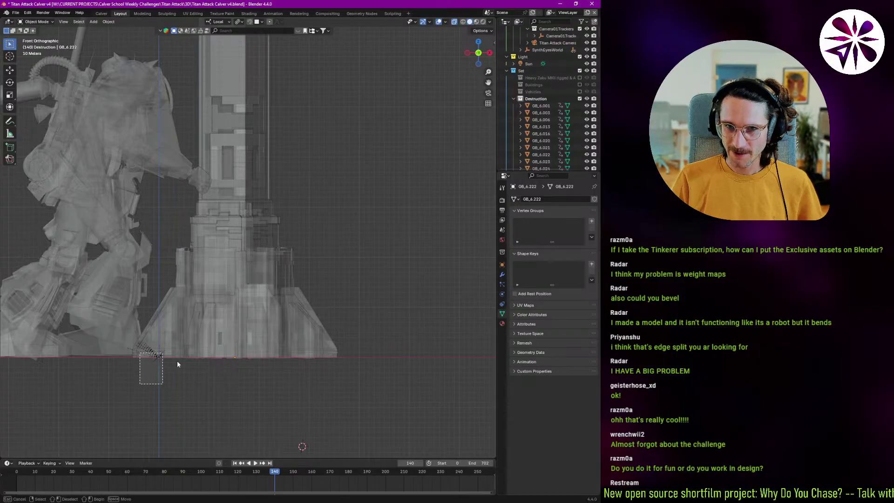
{"action": "key", "text": "a"}
{"action": "scroll", "coordinate": [176, 326], "scroll_direction": "up", "scroll_amount": 6}
{"action": "scroll", "coordinate": [174, 290], "scroll_direction": "down", "scroll_amount": 5}
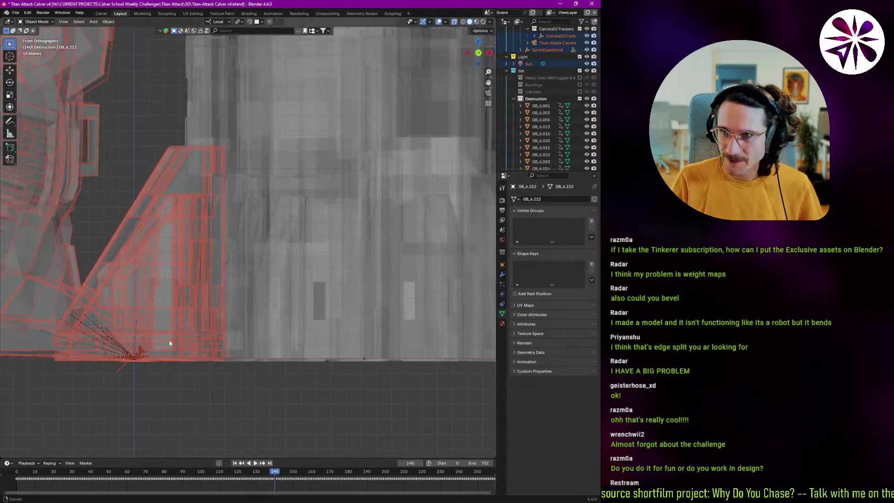
{"action": "middle_click_drag", "start_coordinate": [322, 286], "coordinate": [238, 340], "text": "shift"}
{"action": "left_click_drag", "start_coordinate": [426, 396], "coordinate": [150, 179]}
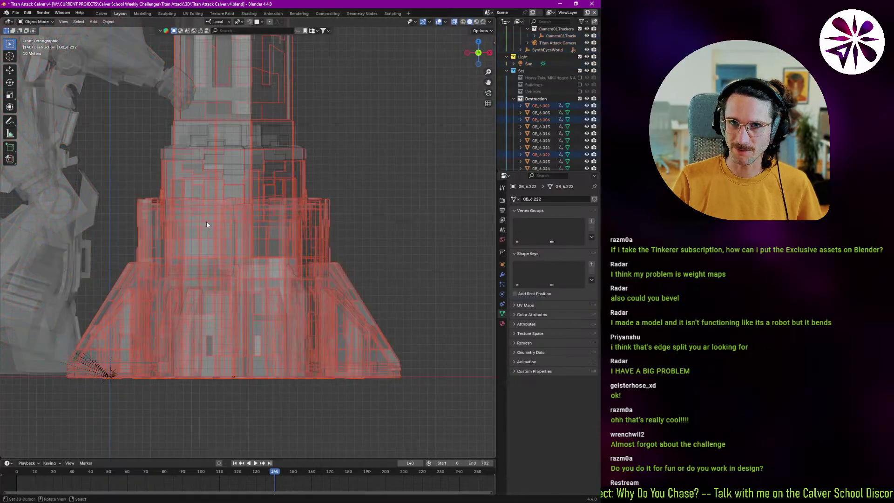
Step: Trim the selection in front view by removing the shaft and collar pieces, keeping only the tower base pieces
{"action": "scroll", "coordinate": [200, 315], "scroll_direction": "down", "scroll_amount": 2}
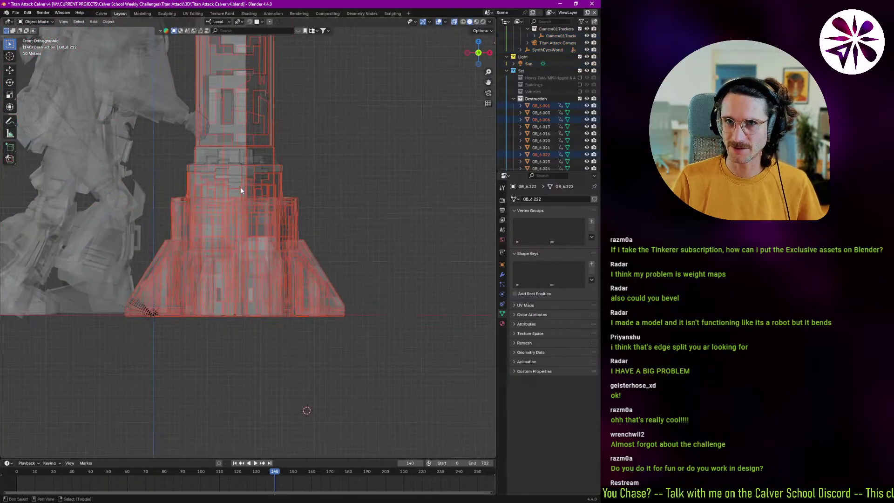
{"action": "middle_click_drag", "start_coordinate": [242, 194], "coordinate": [258, 259], "text": "shift"}
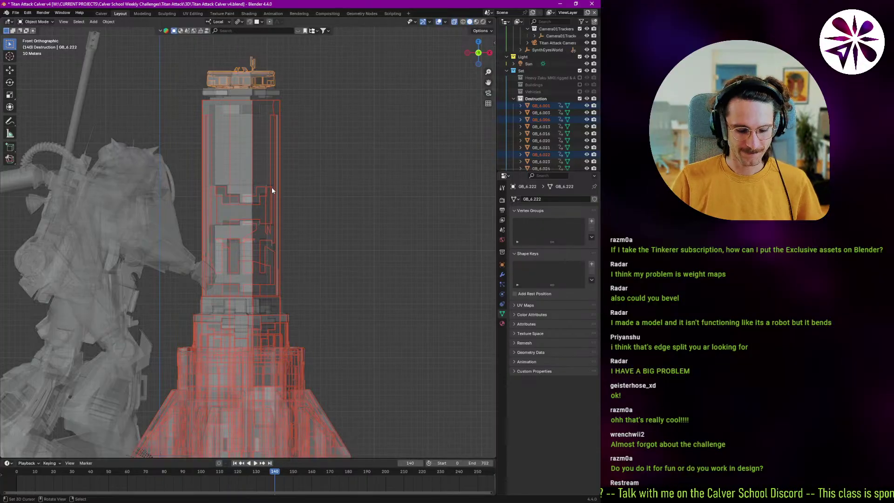
{"action": "left_click_drag", "start_coordinate": [168, 51], "coordinate": [356, 215]}
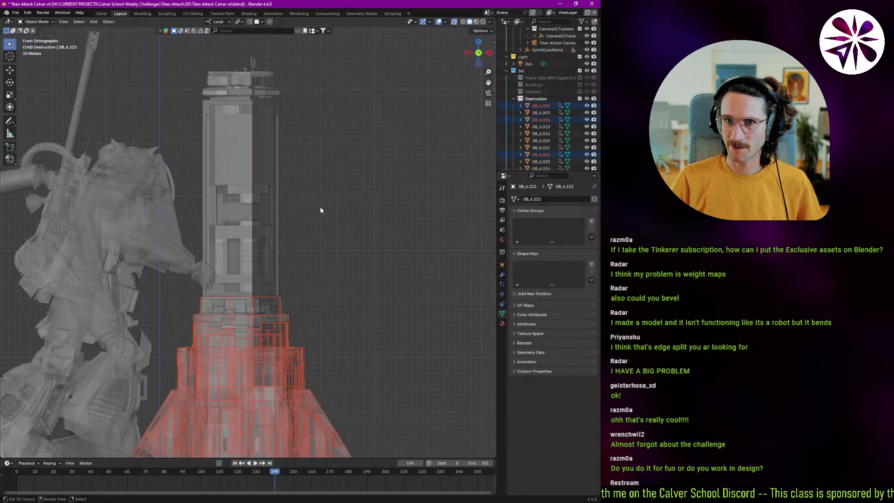
{"action": "left_click_drag", "start_coordinate": [316, 252], "coordinate": [159, 335], "text": "ctrl"}
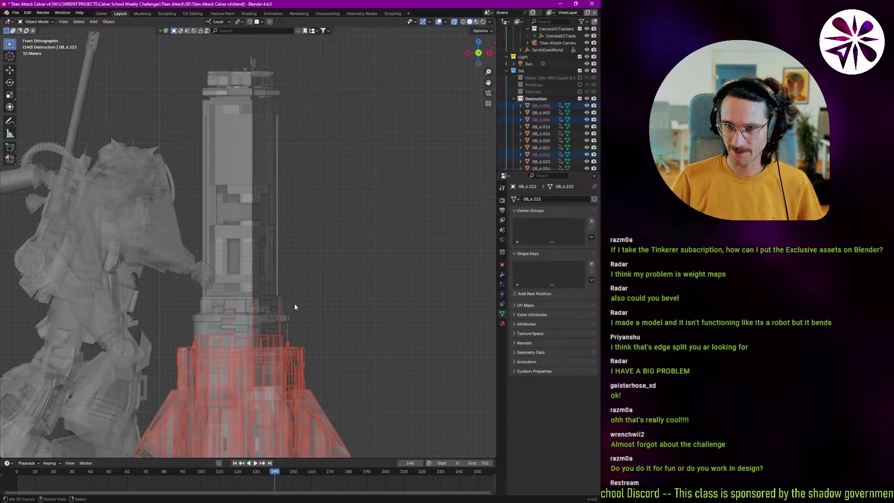
{"action": "scroll", "coordinate": [281, 304], "scroll_direction": "up", "scroll_amount": 4}
{"action": "scroll", "coordinate": [317, 298], "scroll_direction": "down", "scroll_amount": 3}
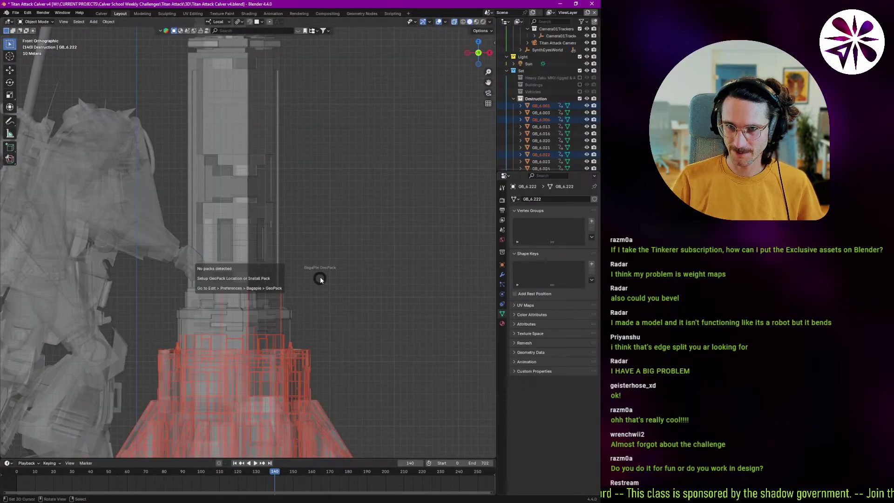
{"action": "left_click_drag", "start_coordinate": [319, 266], "coordinate": [149, 353], "text": "ctrl"}
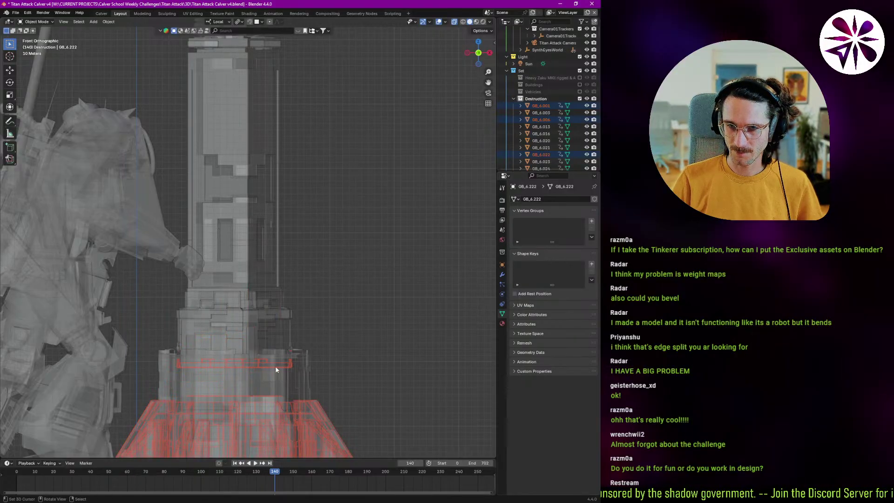
{"action": "left_click_drag", "start_coordinate": [363, 441], "coordinate": [144, 363]}
{"action": "left_click_drag", "start_coordinate": [331, 212], "coordinate": [159, 312]}
Step: Make one of the base fin pieces active and join all selected base pieces into one object
{"action": "middle_click_drag", "start_coordinate": [273, 319], "coordinate": [246, 267]}
{"action": "scroll", "coordinate": [358, 293], "scroll_direction": "up", "scroll_amount": 5}
{"action": "middle_click_drag", "start_coordinate": [342, 274], "coordinate": [308, 287]}
{"action": "scroll", "coordinate": [328, 297], "scroll_direction": "down", "scroll_amount": 5}
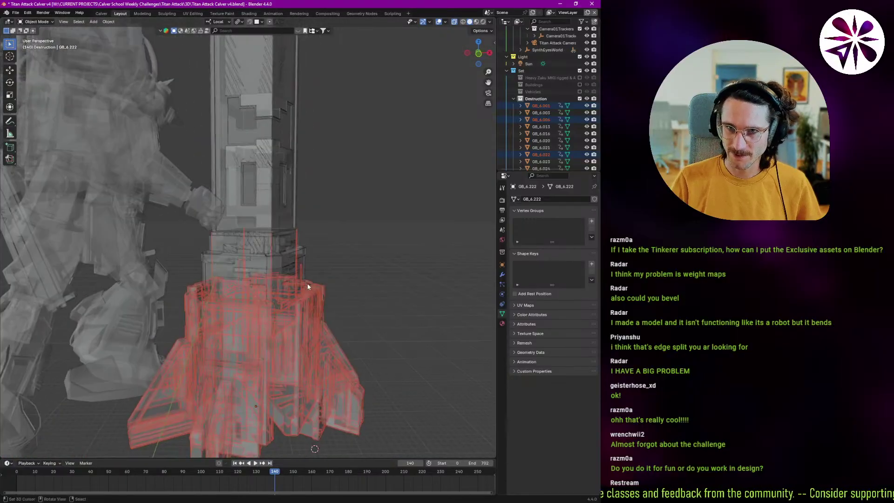
{"action": "key", "text": "ctrl+j"}
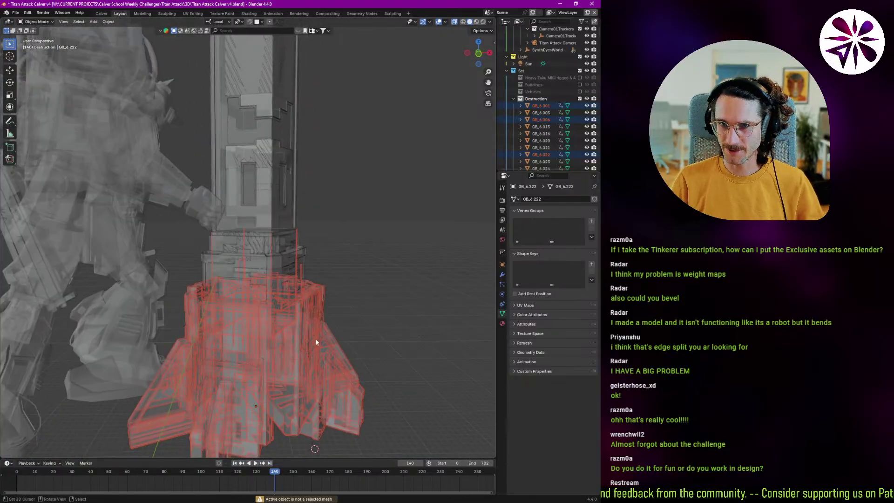
{"action": "left_click", "coordinate": [350, 398], "text": "shift"}
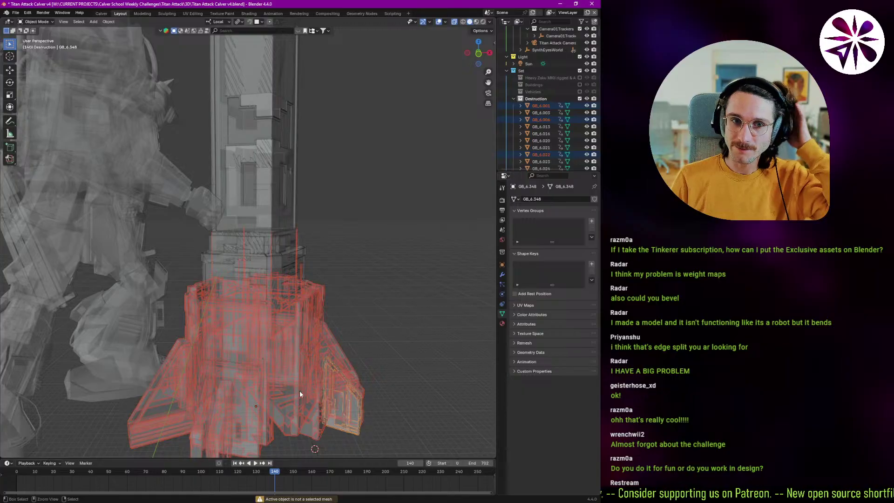
{"action": "key", "text": "ctrl+j"}
Step: Turn off X-ray and select the base, shaft and roof pieces one at a time to check how they are joined
{"action": "scroll", "coordinate": [300, 391], "scroll_direction": "up", "scroll_amount": 3}
{"action": "scroll", "coordinate": [277, 342], "scroll_direction": "down", "scroll_amount": 3}
{"action": "mouse_move", "coordinate": [277, 342]}
{"action": "middle_mouse_down"}
{"action": "mouse_move", "coordinate": [264, 360]}
{"action": "mouse_move", "coordinate": [256, 316]}
{"action": "mouse_move", "coordinate": [276, 290]}
{"action": "mouse_move", "coordinate": [252, 365]}
{"action": "mouse_move", "coordinate": [253, 224]}
{"action": "middle_mouse_up"}
{"action": "scroll", "coordinate": [263, 359], "scroll_direction": "up", "scroll_amount": 4}
{"action": "key", "text": "alt+z"}
{"action": "left_click", "coordinate": [253, 225]}
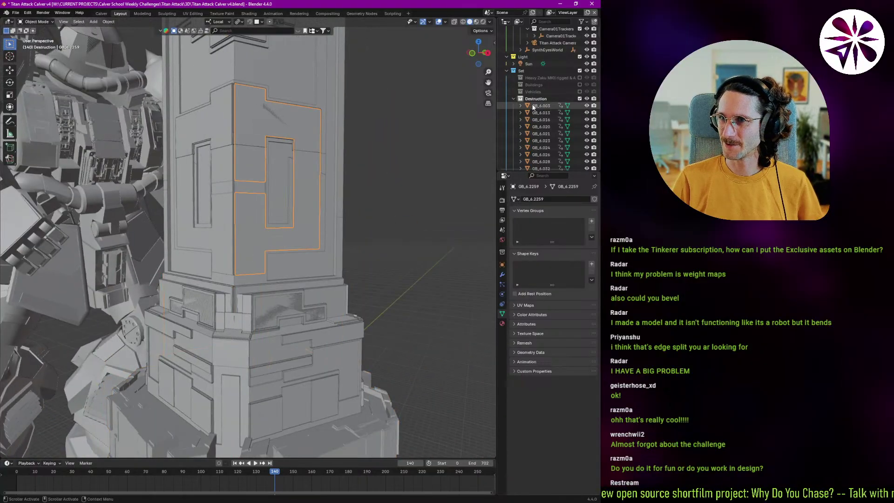
{"action": "scroll", "coordinate": [334, 285], "scroll_direction": "down", "scroll_amount": 8}
{"action": "left_click", "coordinate": [357, 379]}
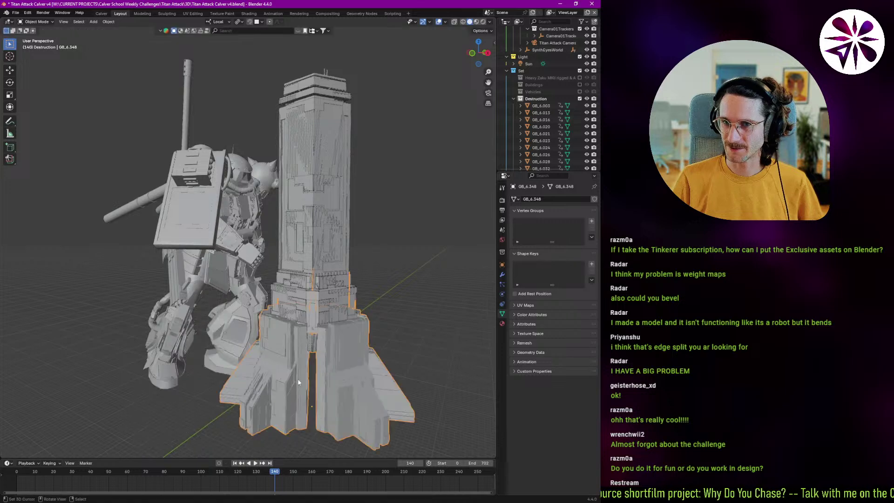
{"action": "left_click", "coordinate": [340, 222]}
{"action": "left_click", "coordinate": [330, 111]}
{"action": "left_click", "coordinate": [322, 99]}
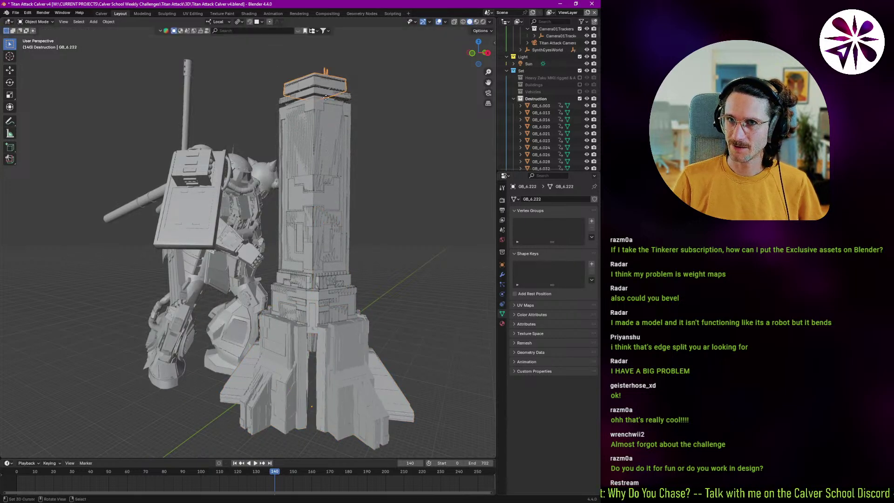
Step: Select all objects in the Destruction collection and remove the Zaku from the selection
{"action": "scroll", "coordinate": [322, 99], "scroll_direction": "up", "scroll_amount": 3}
{"action": "middle_click_drag", "start_coordinate": [298, 74], "coordinate": [328, 102]}
{"action": "scroll", "coordinate": [328, 102], "scroll_direction": "down", "scroll_amount": 4}
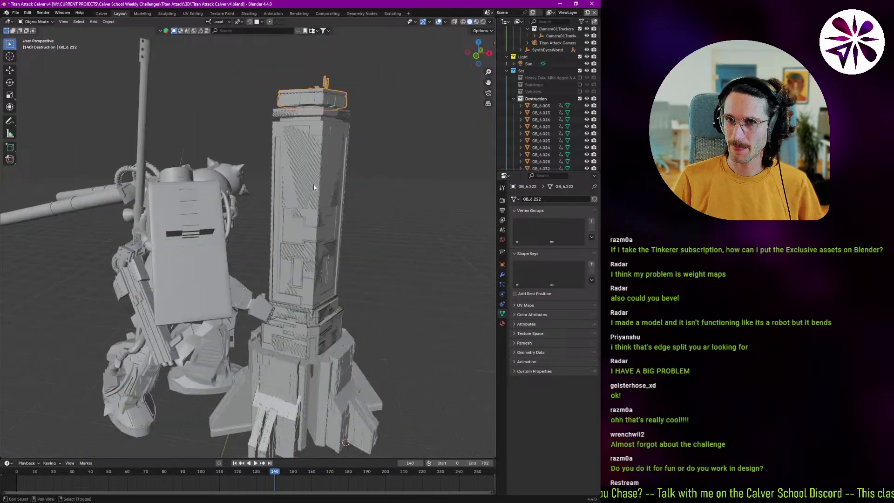
{"action": "middle_click_drag", "start_coordinate": [317, 187], "coordinate": [283, 165]}
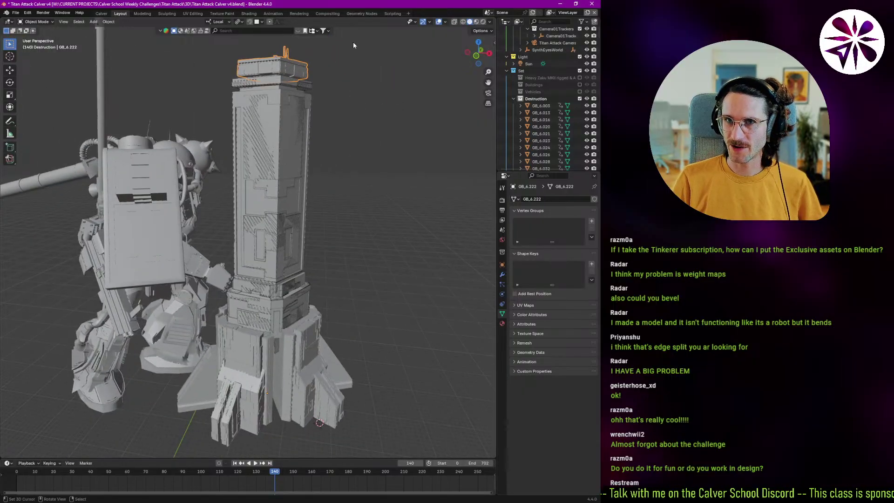
{"action": "left_click_drag", "start_coordinate": [343, 42], "coordinate": [222, 261]}
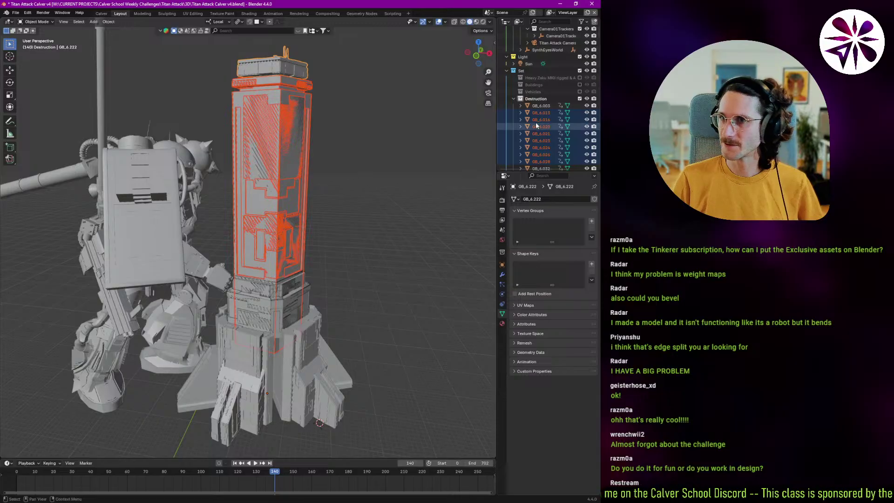
{"action": "left_click", "coordinate": [537, 107]}
{"action": "right_click", "coordinate": [538, 98]}
{"action": "left_click", "coordinate": [518, 102]}
{"action": "left_click", "coordinate": [215, 331], "text": "shift"}
{"action": "left_click", "coordinate": [215, 331], "text": "shift"}
Step: Set the origin of every selected tower piece to its center of mass
{"action": "scroll", "coordinate": [215, 331], "scroll_direction": "up", "scroll_amount": 4}
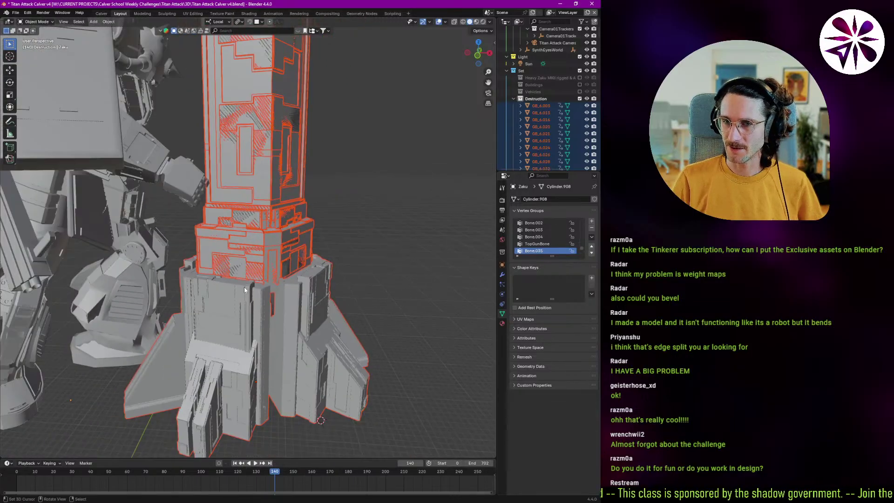
{"action": "key", "text": "ctrl+a"}
{"action": "right_click", "coordinate": [254, 279]}
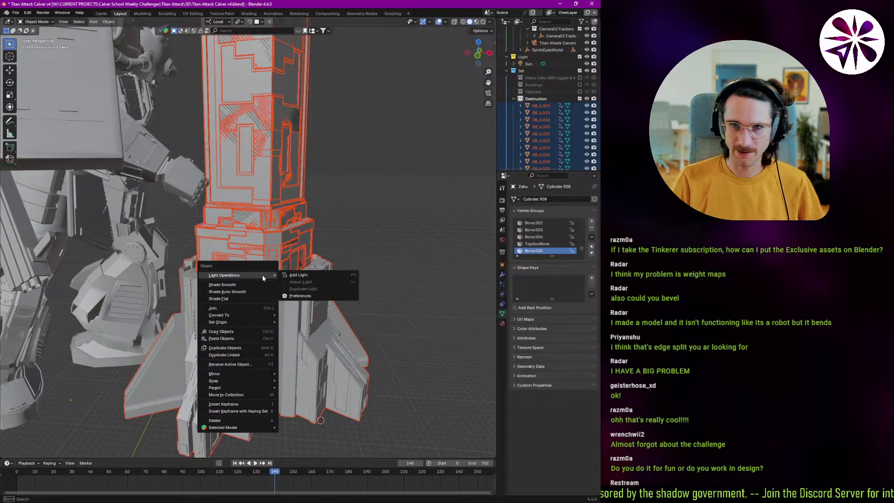
{"action": "mouse_move", "coordinate": [233, 323]}
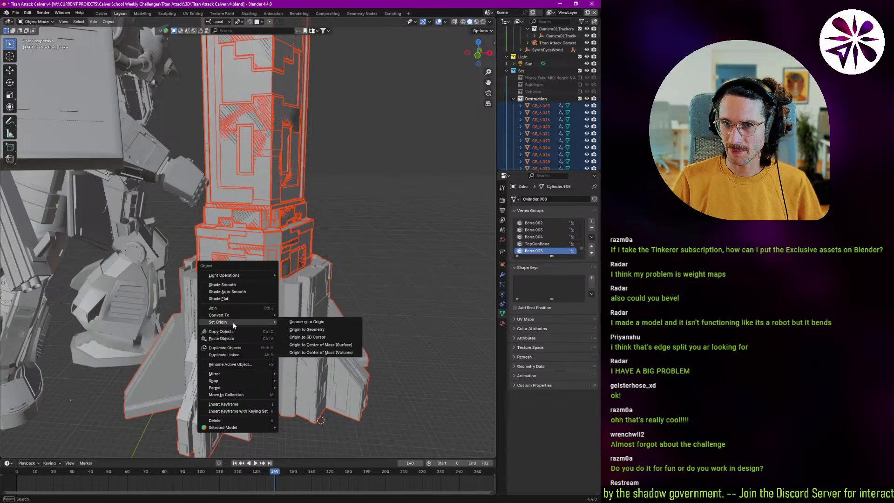
{"action": "left_click", "coordinate": [353, 348]}
Step: Inspect the shaft's facade pieces by selecting them individually and test-moving the tall outer panel away from the tower
{"action": "middle_click_drag", "start_coordinate": [244, 186], "coordinate": [248, 321], "text": "shift"}
{"action": "scroll", "coordinate": [248, 324], "scroll_direction": "up", "scroll_amount": 5}
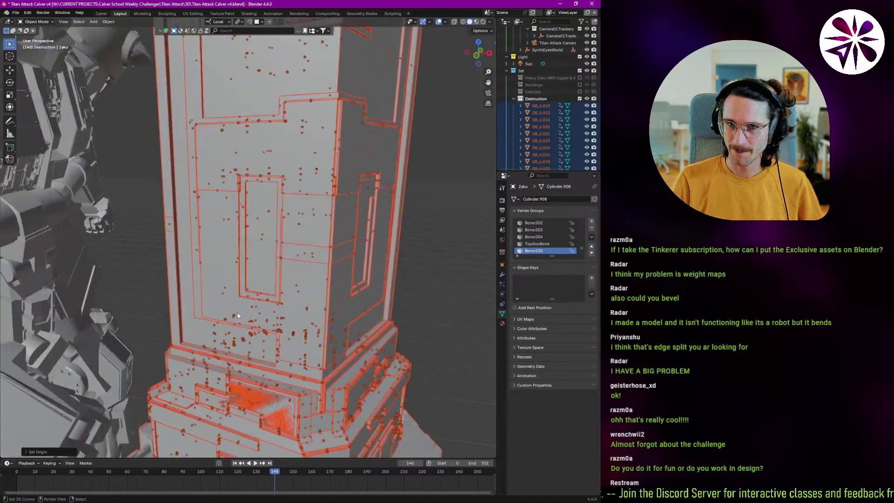
{"action": "scroll", "coordinate": [234, 306], "scroll_direction": "down", "scroll_amount": 4}
{"action": "left_click", "coordinate": [225, 308]}
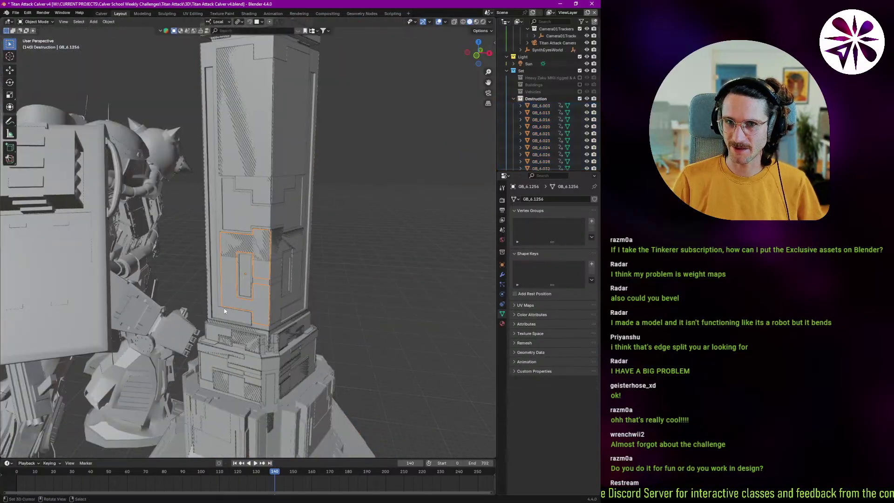
{"action": "left_click", "coordinate": [212, 299]}
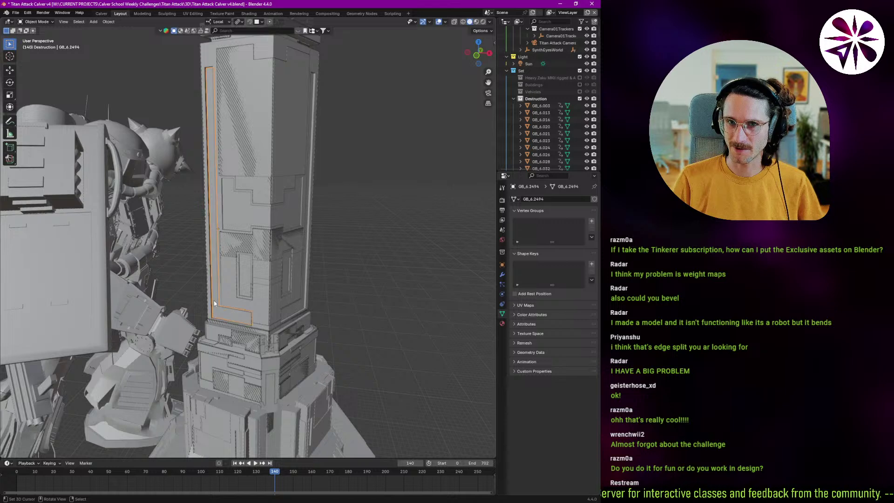
{"action": "left_click", "coordinate": [221, 228]}
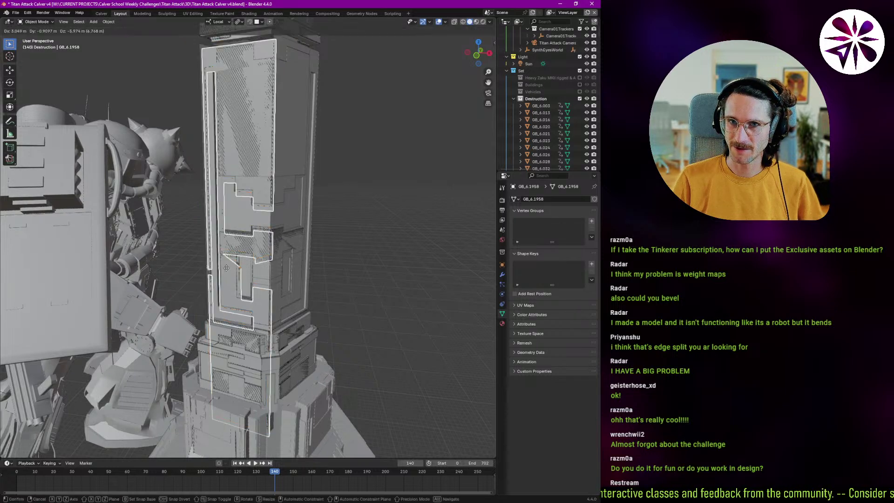
{"action": "key", "text": "g"}
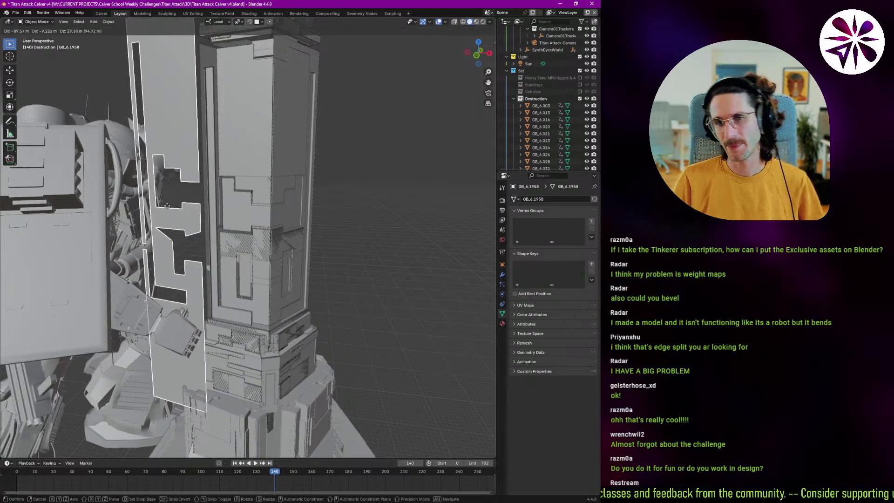
{"action": "right_click", "coordinate": [170, 205]}
{"action": "middle_click_drag", "start_coordinate": [222, 247], "coordinate": [247, 256]}
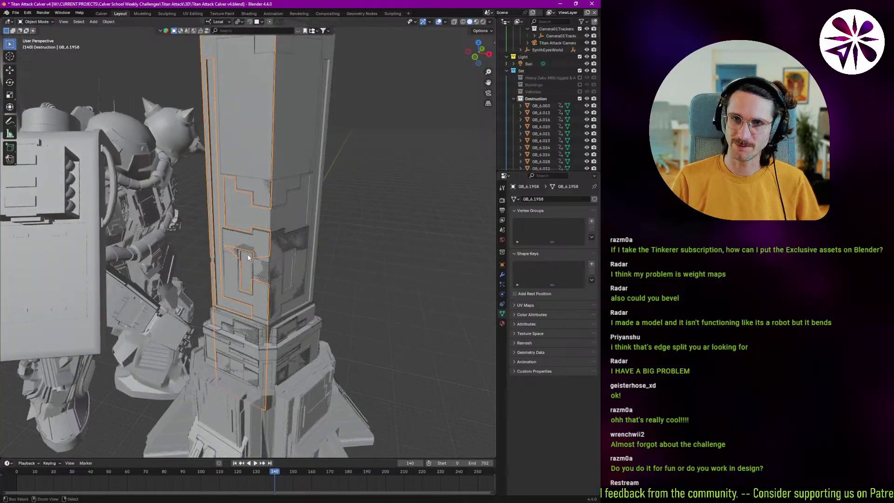
{"action": "scroll", "coordinate": [247, 256], "scroll_direction": "up", "scroll_amount": 6}
{"action": "scroll", "coordinate": [189, 245], "scroll_direction": "down", "scroll_amount": 3}
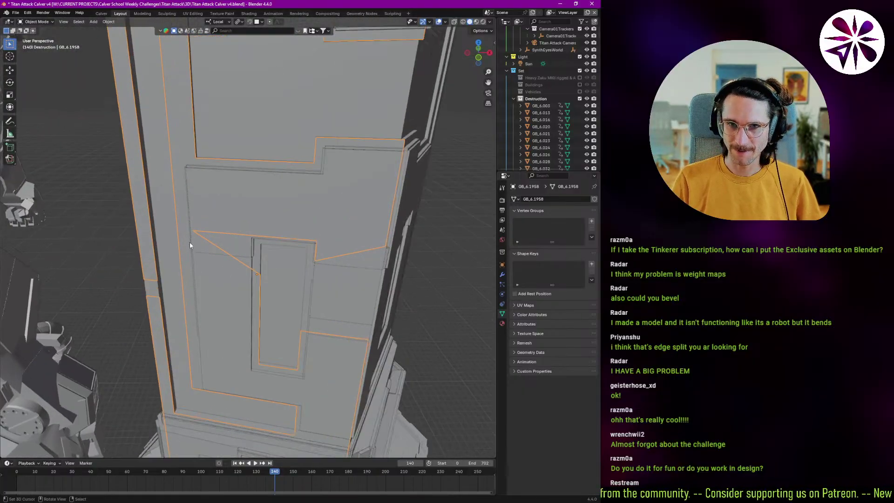
{"action": "mouse_move", "coordinate": [213, 250]}
{"action": "middle_mouse_down"}
{"action": "mouse_move", "coordinate": [291, 254]}
{"action": "mouse_move", "coordinate": [214, 253]}
{"action": "mouse_move", "coordinate": [201, 240]}
{"action": "middle_mouse_up"}
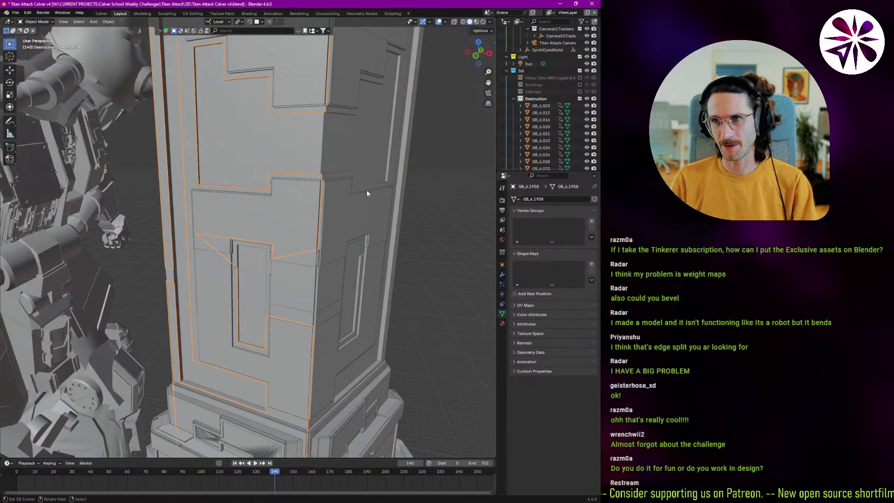
{"action": "scroll", "coordinate": [449, 173], "scroll_direction": "down", "scroll_amount": 5}
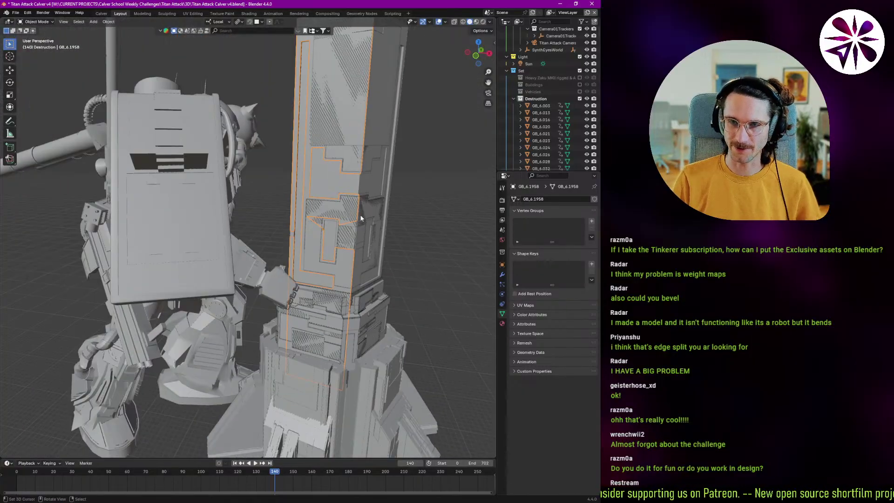
Step: Select all objects in the Destruction collection, exclude the Zaku, and make one of the tower's shaft pieces active
{"action": "right_click", "coordinate": [536, 99]}
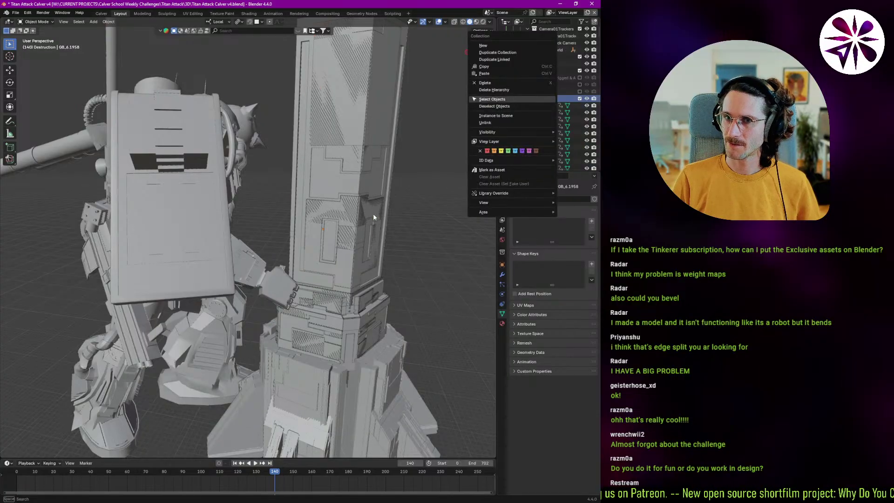
{"action": "left_click", "coordinate": [519, 98]}
{"action": "left_click", "coordinate": [130, 378], "text": "shift"}
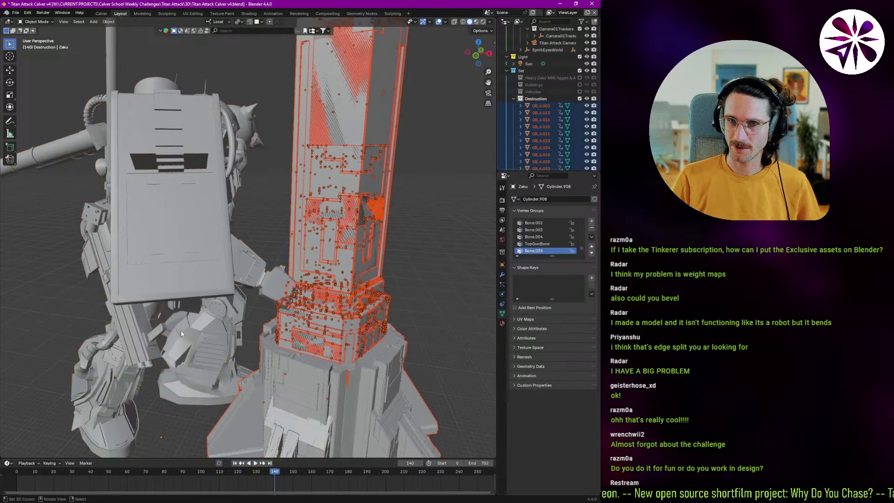
{"action": "scroll", "coordinate": [181, 331], "scroll_direction": "down", "scroll_amount": 4}
{"action": "middle_click_drag", "start_coordinate": [181, 331], "coordinate": [172, 291]}
{"action": "scroll", "coordinate": [250, 285], "scroll_direction": "up", "scroll_amount": 3}
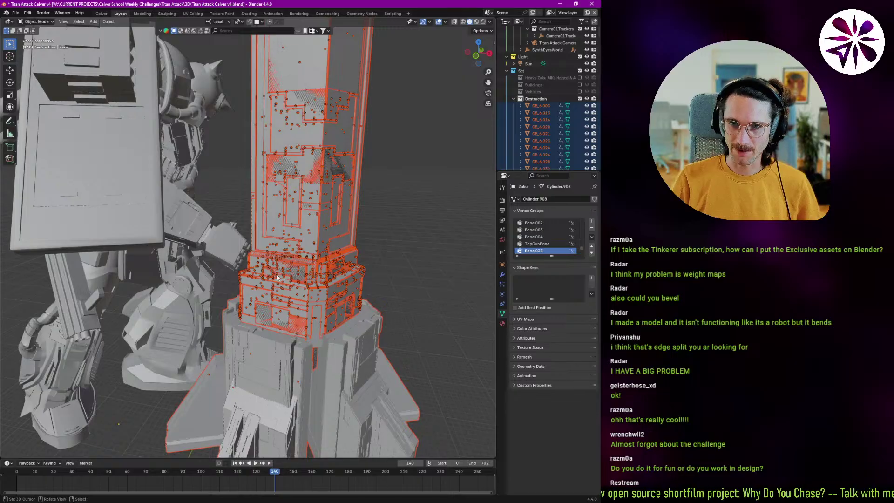
{"action": "left_click", "coordinate": [347, 187], "text": "shift"}
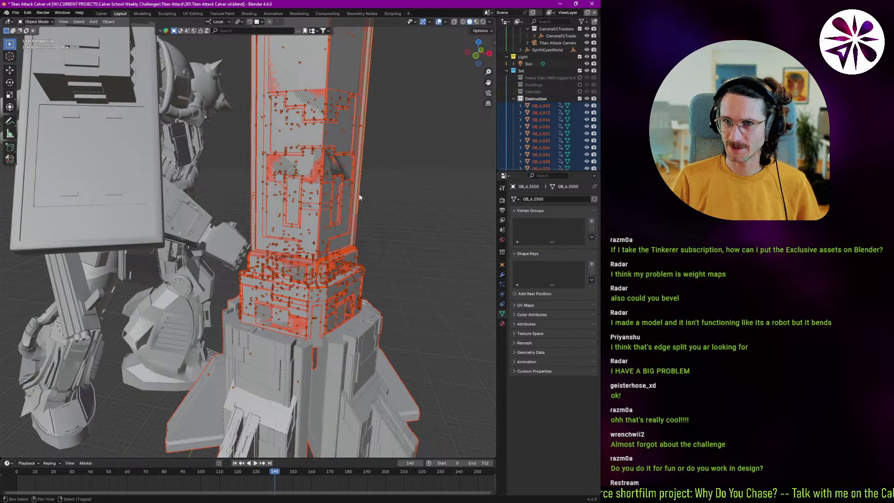
Step: Add active rigid bodies to all selected tower pieces
{"action": "left_click", "coordinate": [108, 22]}
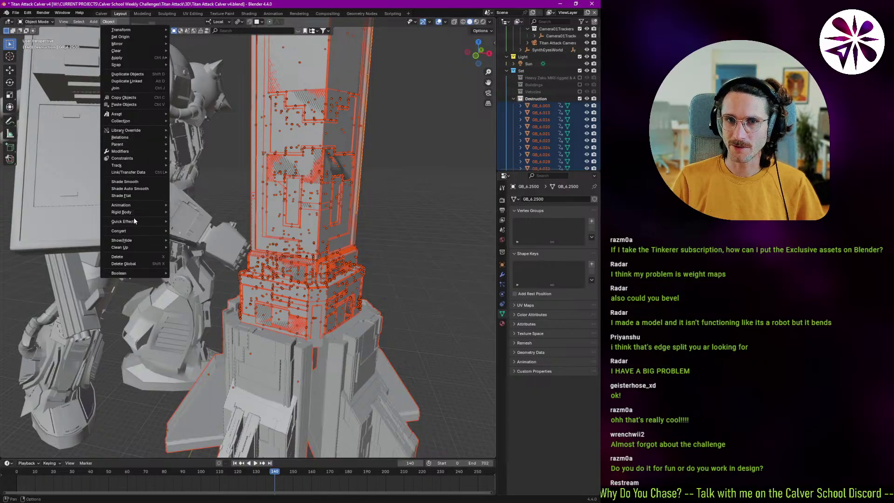
{"action": "mouse_move", "coordinate": [139, 212]}
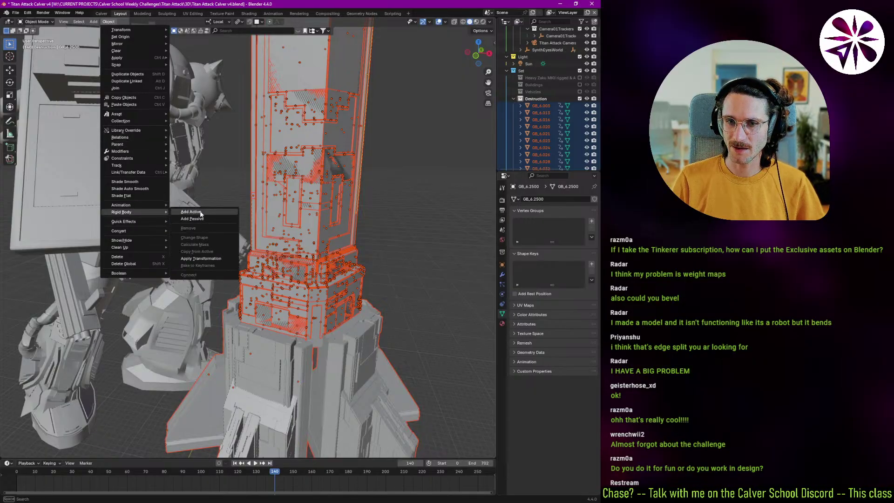
{"action": "left_click", "coordinate": [201, 213]}
Step: Move the current frame to 146 while viewing the Zaku and tower from the side
{"action": "middle_click_drag", "start_coordinate": [256, 315], "coordinate": [343, 265]}
{"action": "key", "text": "Left"}
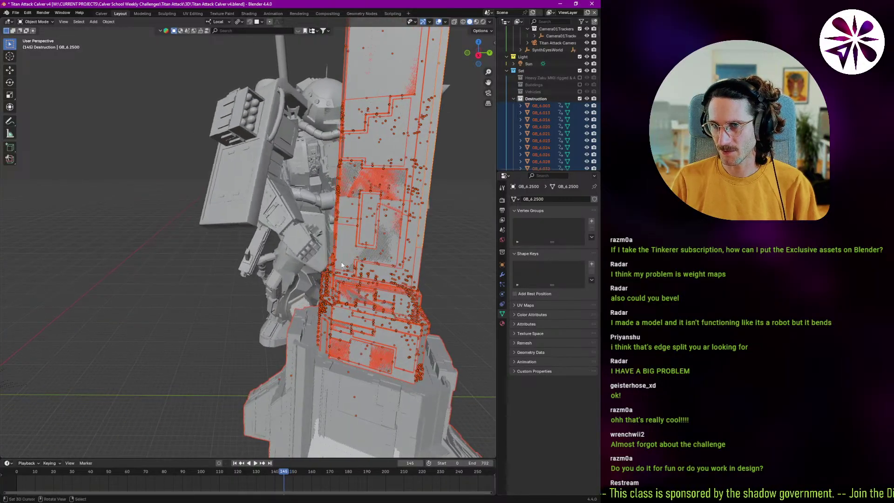
{"action": "key", "text": "Right"}
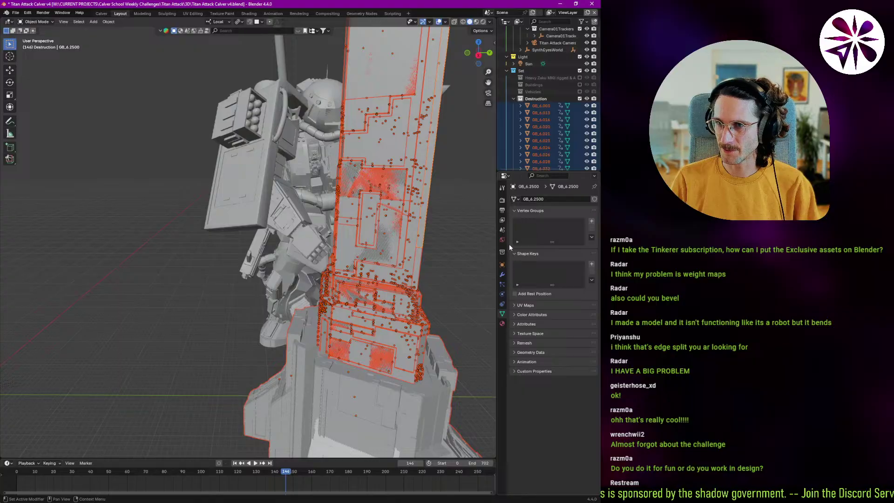
Step: Enable the scene's simulation range, set it to start at frame 146 and end at frame 702, and test playback
{"action": "left_click", "coordinate": [502, 220]}
{"action": "left_click", "coordinate": [503, 229]}
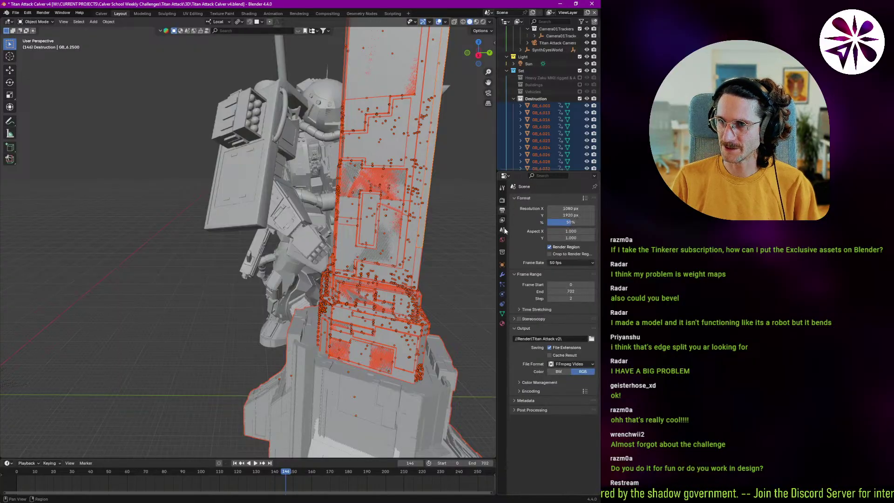
{"action": "left_click", "coordinate": [529, 293]}
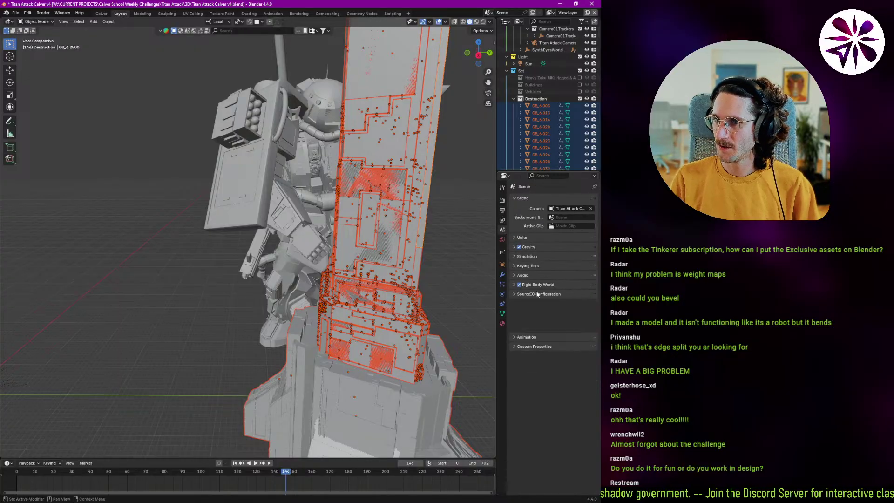
{"action": "left_click", "coordinate": [527, 257]}
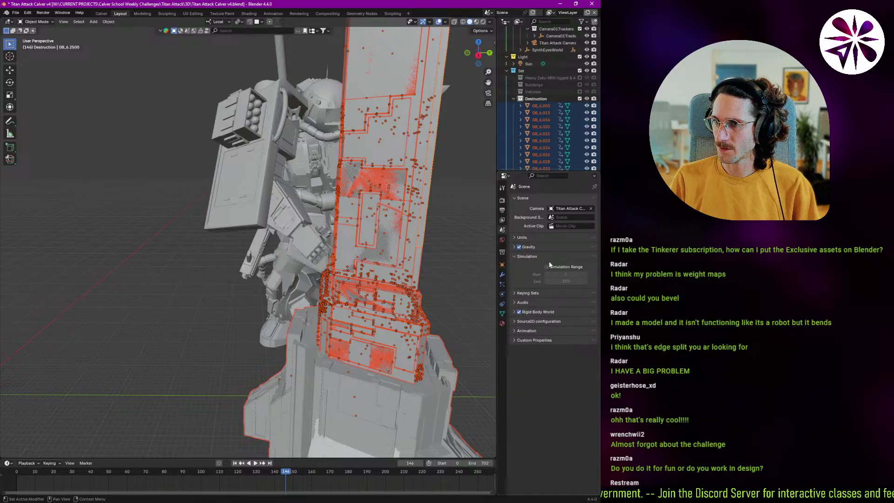
{"action": "left_click", "coordinate": [572, 274]}
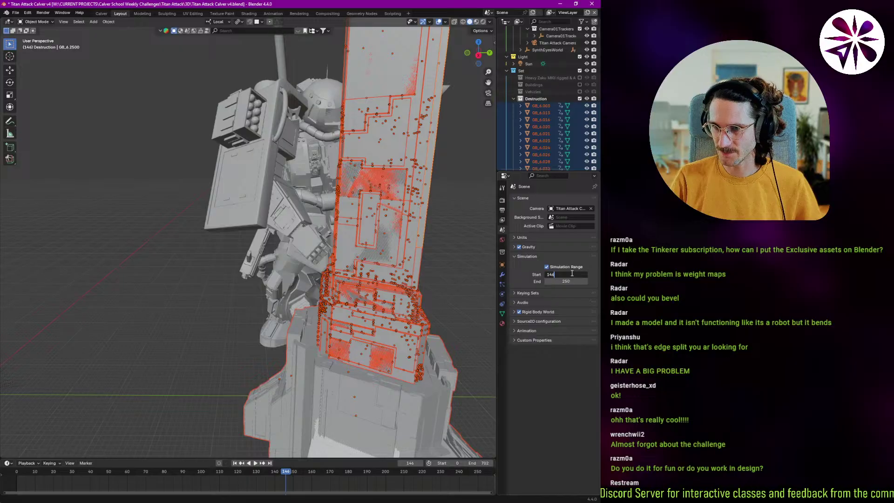
{"action": "key", "text": "Tab"}
{"action": "type", "text": "720"}
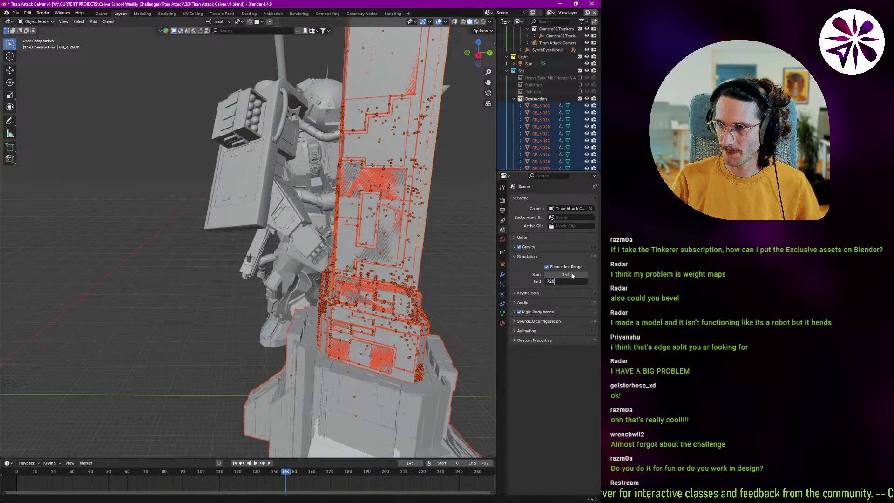
{"action": "double_click", "coordinate": [568, 282]}
{"action": "type", "text": "702"}
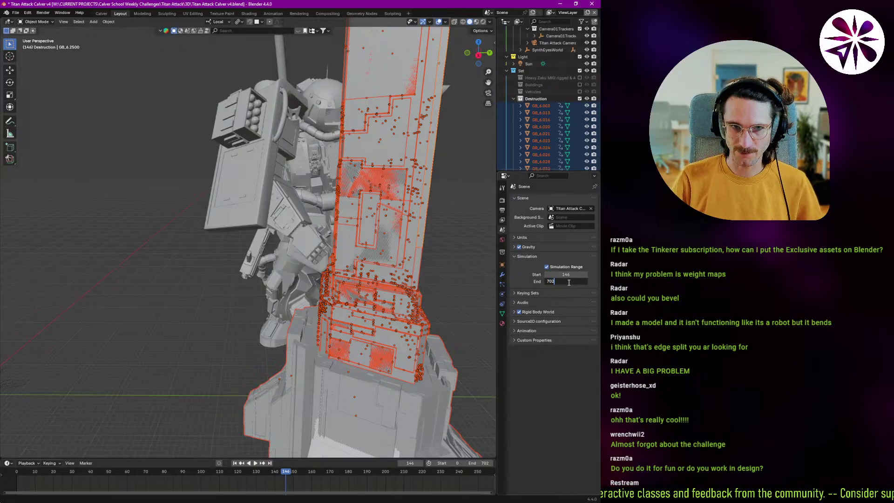
{"action": "key", "text": "Return"}
{"action": "key", "text": "space"}
{"action": "key", "text": "Escape"}
Step: Disable the scene's simulation range and set the Rigid Body World cache to start at frame 146 and end at 702
{"action": "middle_click_drag", "start_coordinate": [359, 311], "coordinate": [423, 311]}
{"action": "left_click", "coordinate": [536, 312]}
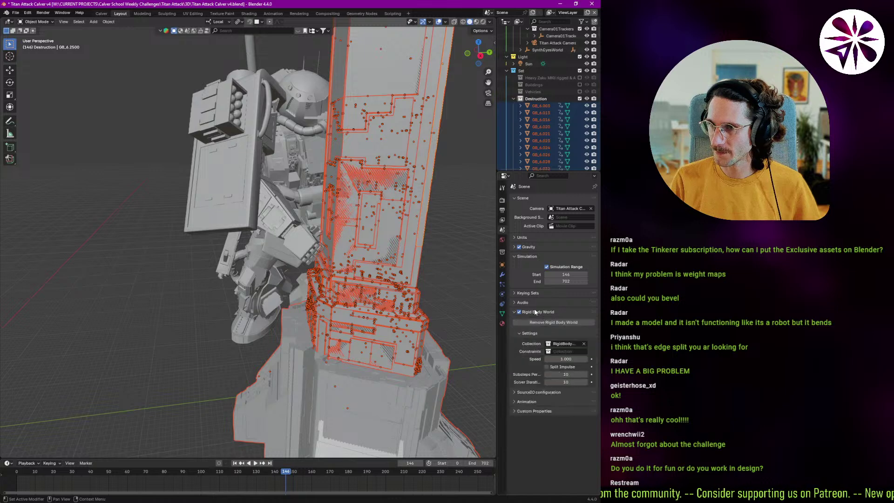
{"action": "left_click", "coordinate": [526, 393]}
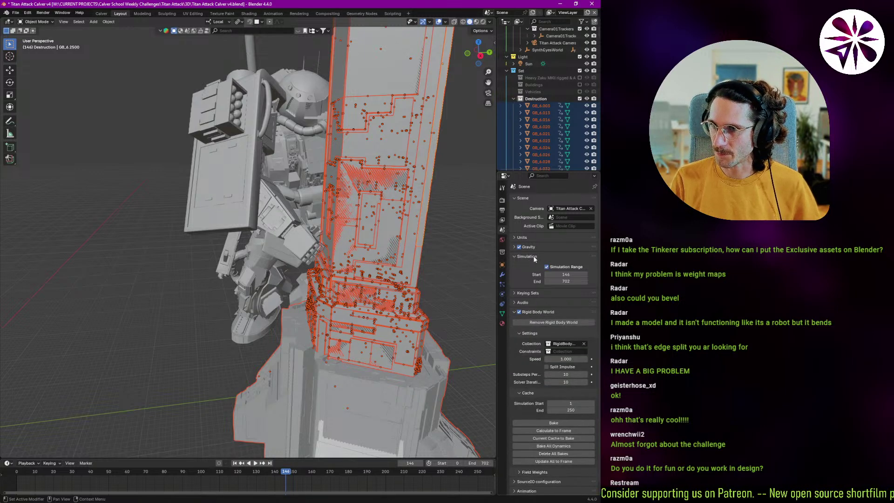
{"action": "left_click", "coordinate": [562, 268]}
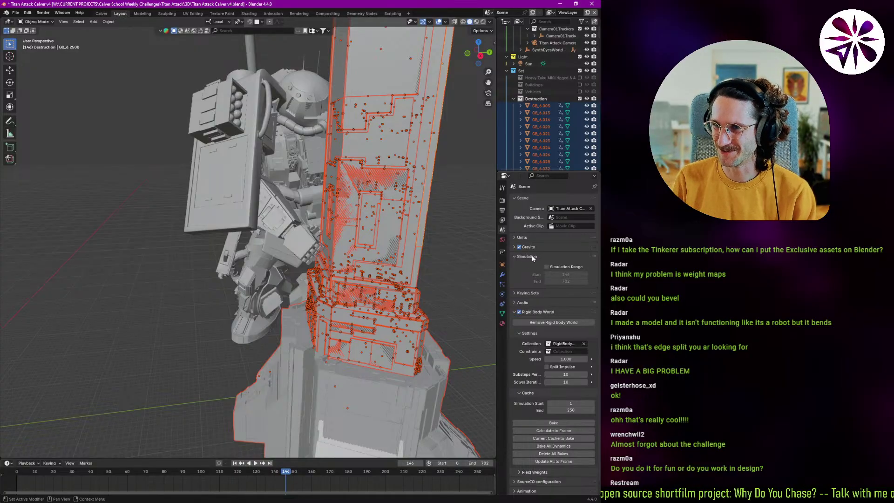
{"action": "scroll", "coordinate": [561, 363], "scroll_direction": "down", "scroll_amount": 1}
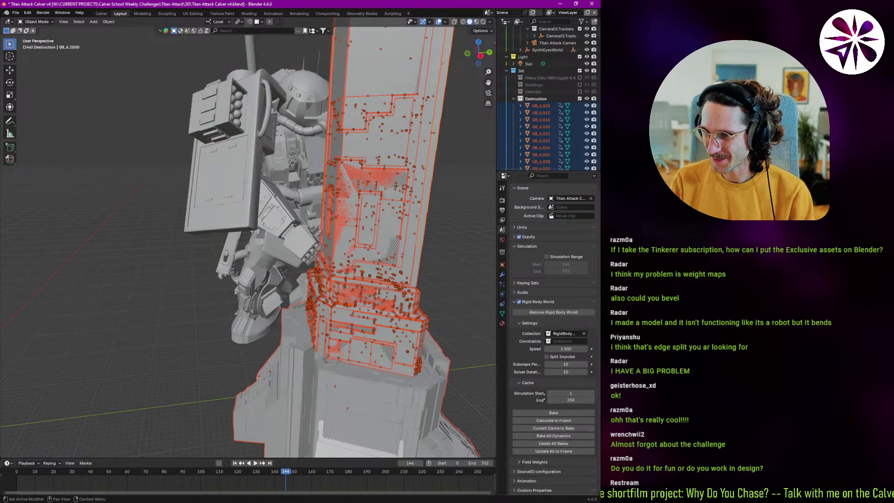
{"action": "left_click", "coordinate": [567, 391]}
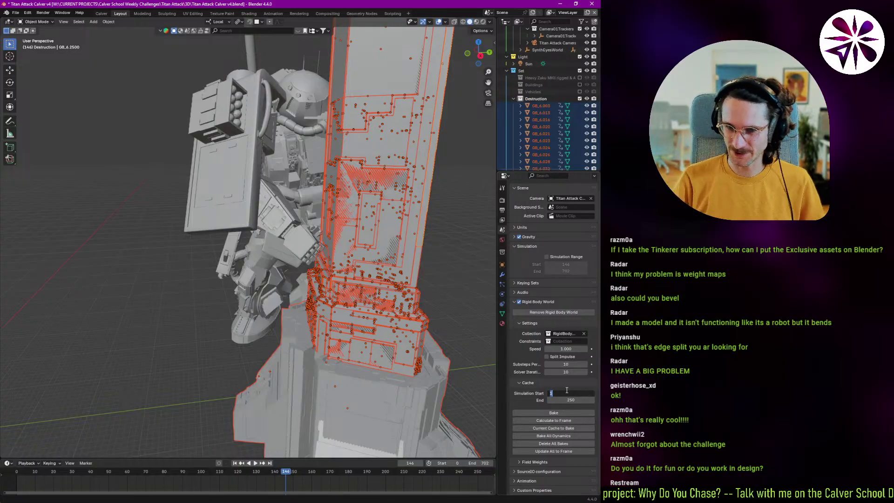
{"action": "type", "text": "146"}
{"action": "key", "text": "Tab"}
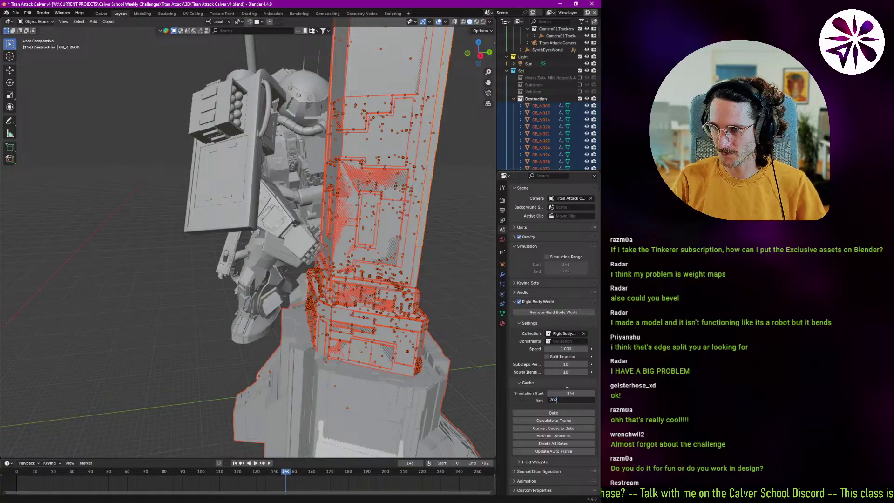
{"action": "type", "text": "702"}
{"action": "key", "text": "Return"}
Step: Test playback briefly and set the timeline's playback sync to Play Every Frame
{"action": "key", "text": "space"}
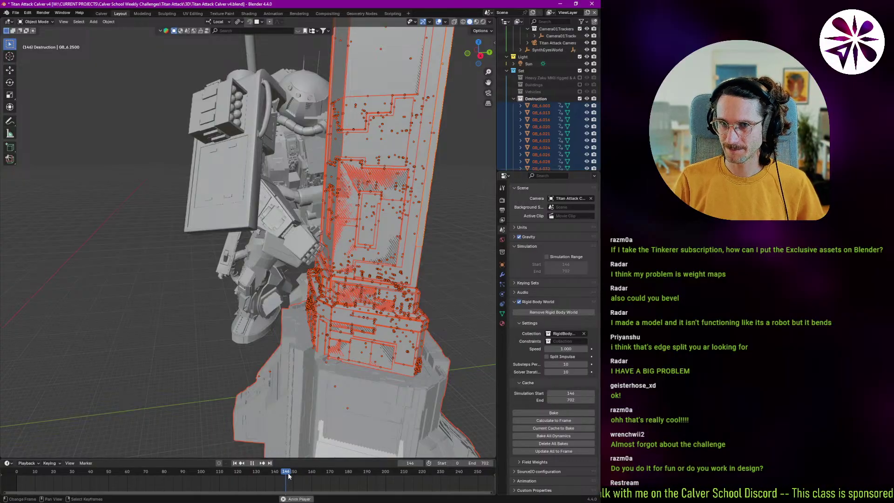
{"action": "key", "text": "Escape"}
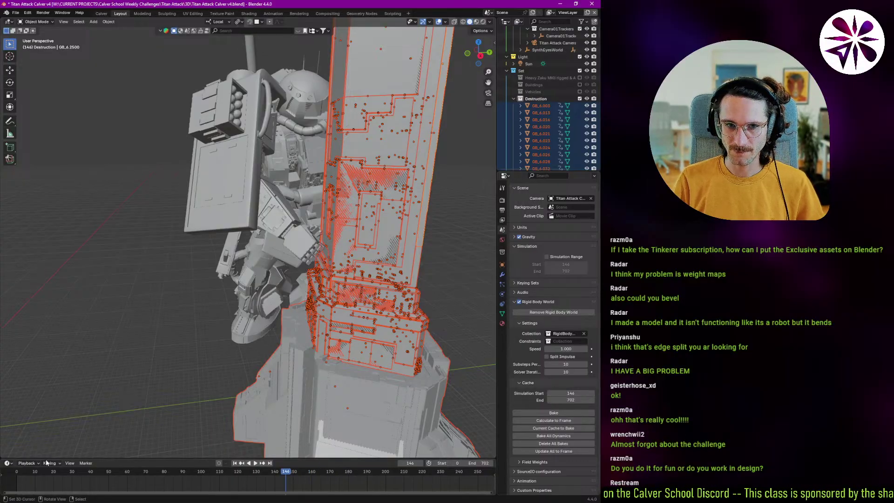
{"action": "left_click", "coordinate": [27, 463]}
{"action": "left_click", "coordinate": [70, 325]}
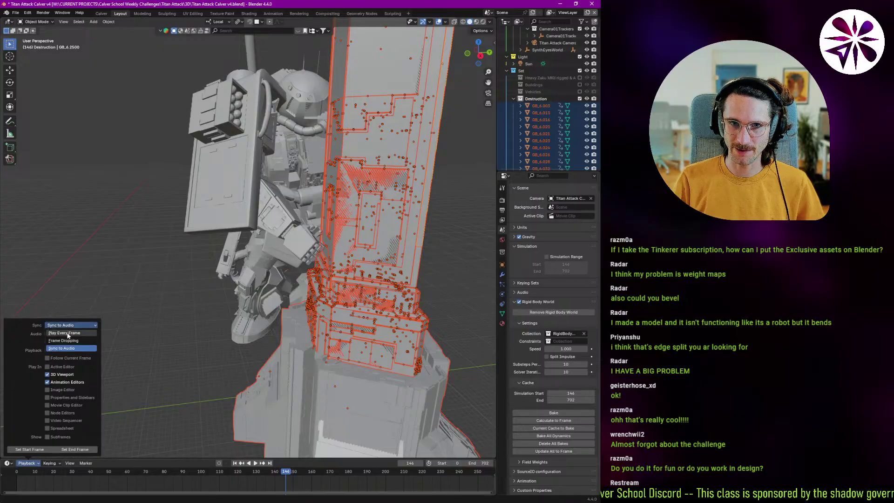
{"action": "left_click", "coordinate": [65, 333]}
Step: Play the rigid body simulation from frame 146, return to that frame and examine the tower's lower section up close
{"action": "key", "text": "space"}
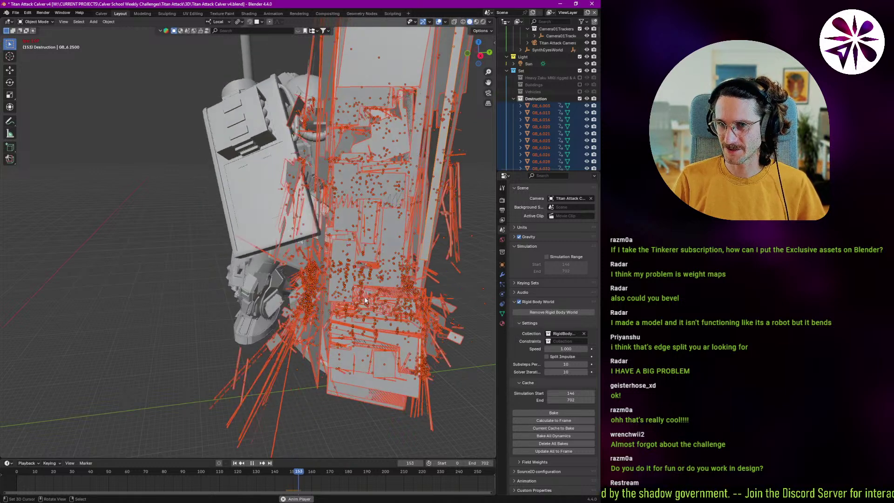
{"action": "key", "text": "Escape"}
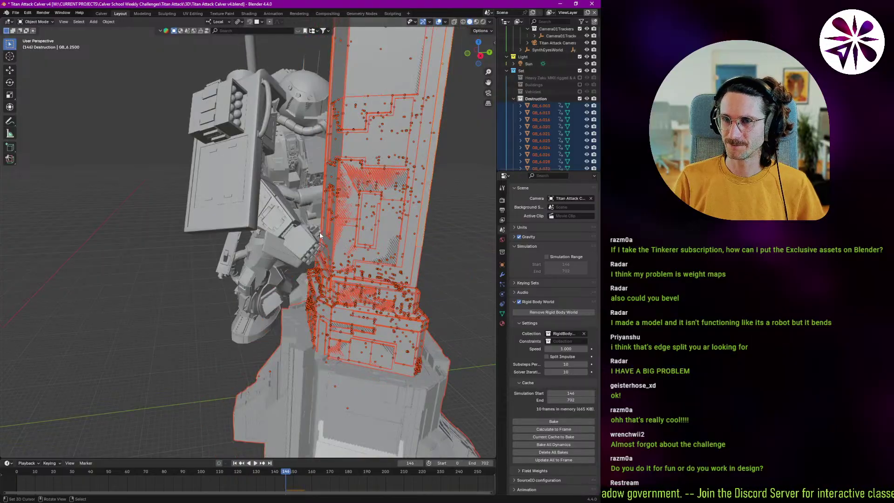
{"action": "scroll", "coordinate": [359, 240], "scroll_direction": "up", "scroll_amount": 3}
{"action": "scroll", "coordinate": [366, 256], "scroll_direction": "up", "scroll_amount": 2}
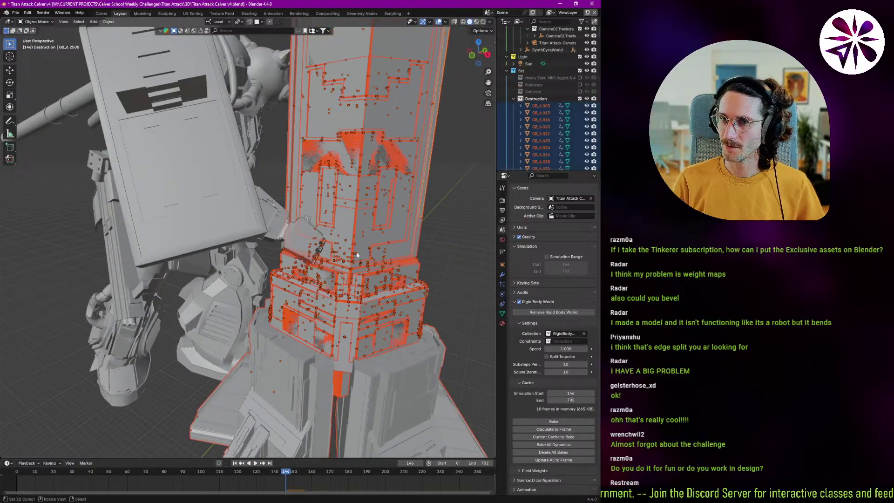
Step: Replay the tower's rigid body simulation from a wider view and return to frame 146
{"action": "scroll", "coordinate": [289, 250], "scroll_direction": "down", "scroll_amount": 3}
{"action": "key", "text": "space"}
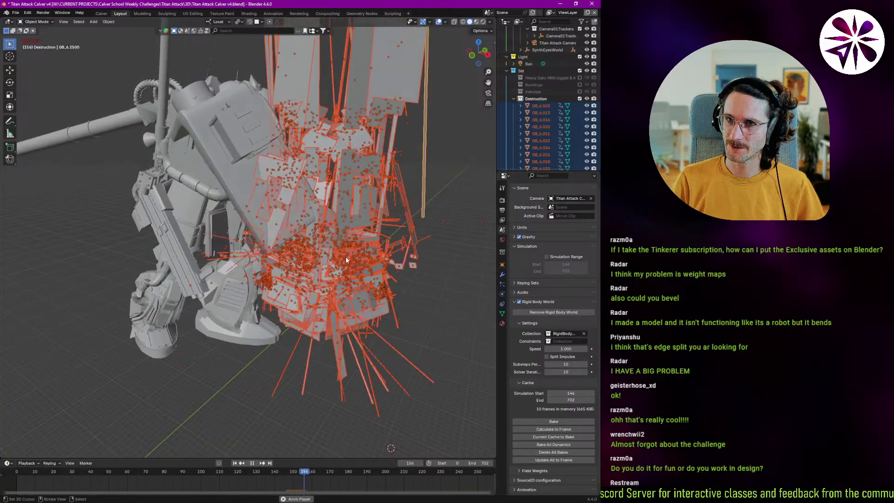
{"action": "key", "text": "Escape"}
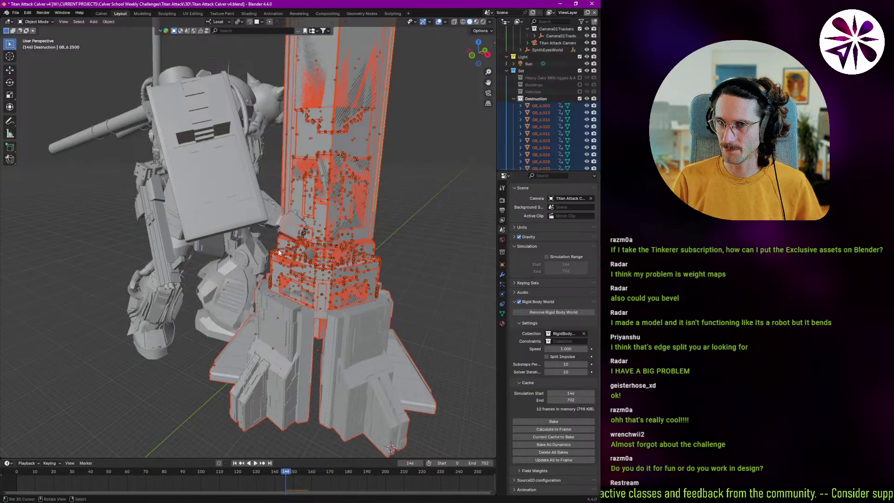
Step: Add an active rigid body to the Zaku robot and show its physics settings
{"action": "left_click", "coordinate": [272, 225]}
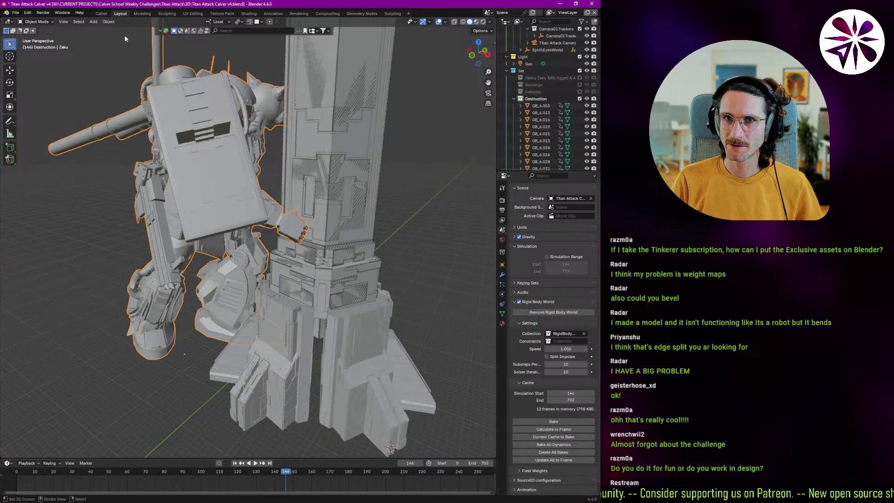
{"action": "left_click", "coordinate": [111, 22]}
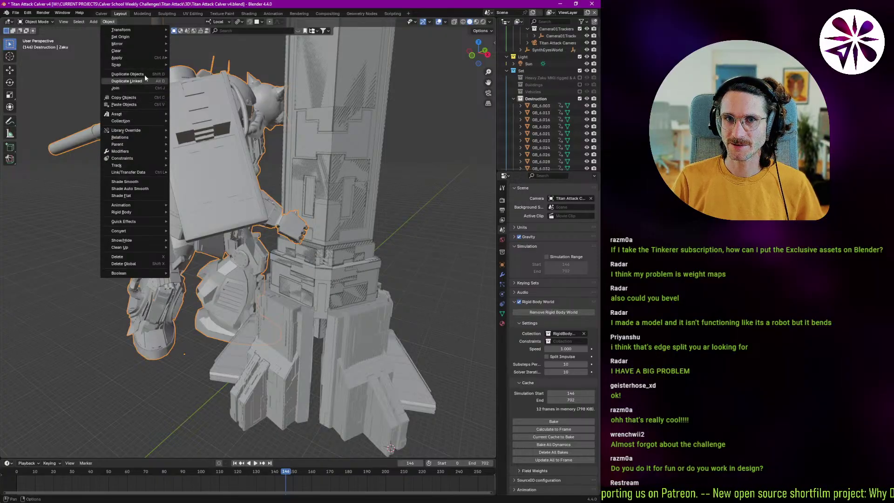
{"action": "mouse_move", "coordinate": [130, 213]}
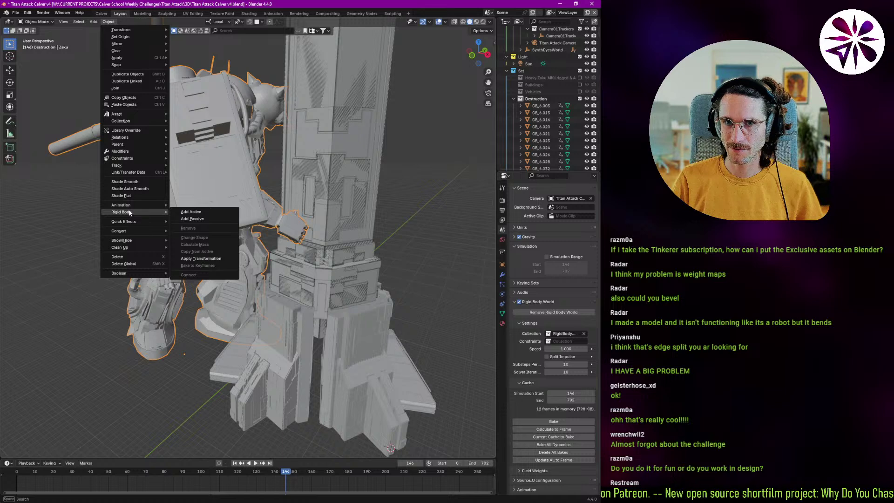
{"action": "key", "text": "Return"}
{"action": "left_click", "coordinate": [502, 274]}
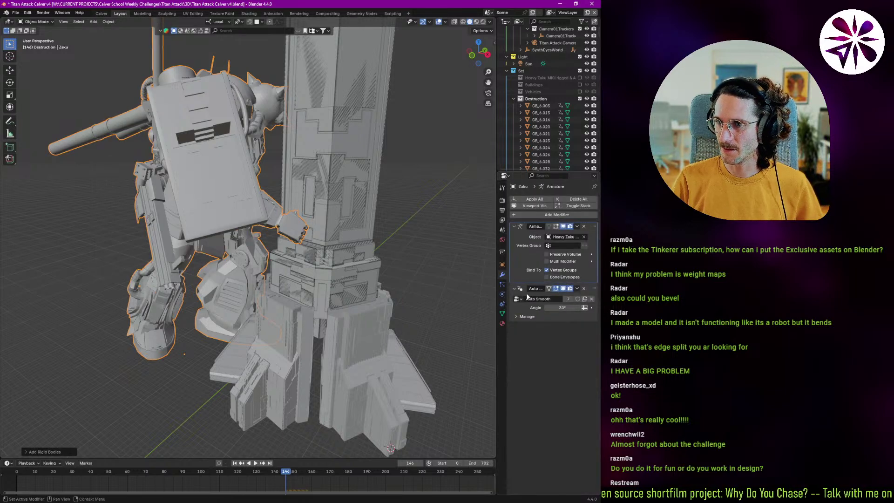
{"action": "left_click", "coordinate": [503, 294]}
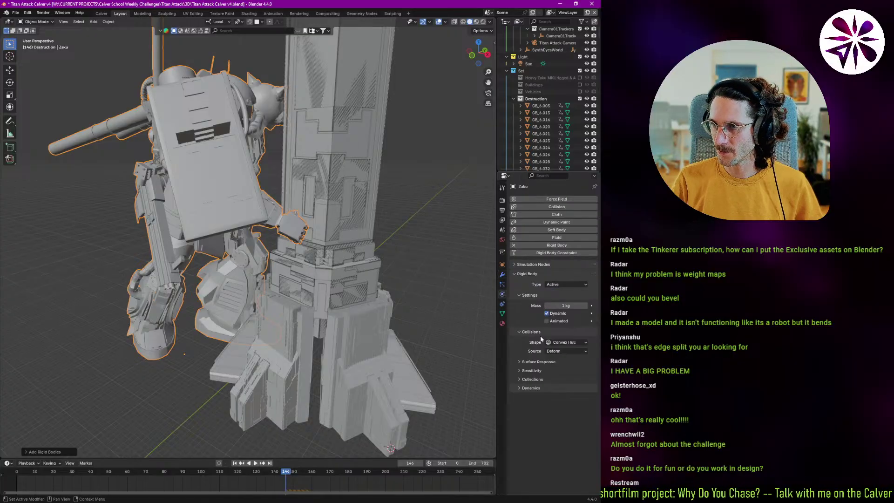
Step: Make the robot's rigid body Animated, set its collision shape to Mesh with Deforming enabled, and test playback from frame 146
{"action": "left_click", "coordinate": [547, 322]}
{"action": "left_click", "coordinate": [554, 342]}
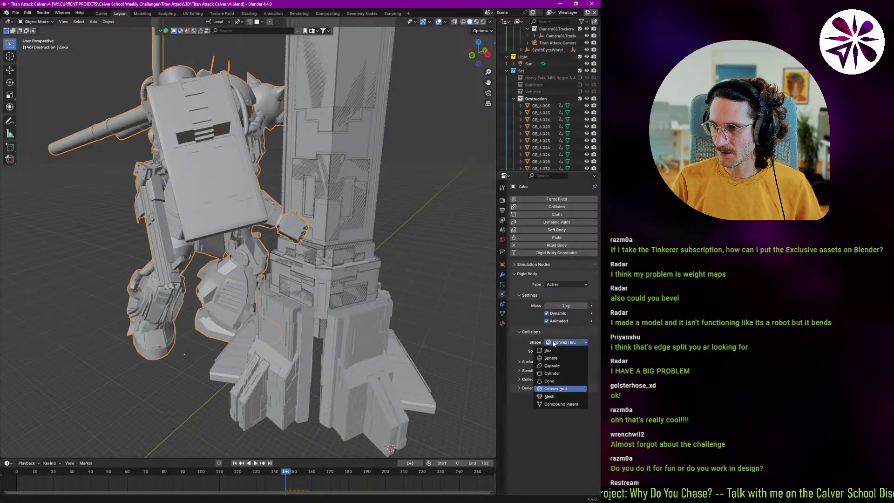
{"action": "left_click", "coordinate": [565, 399]}
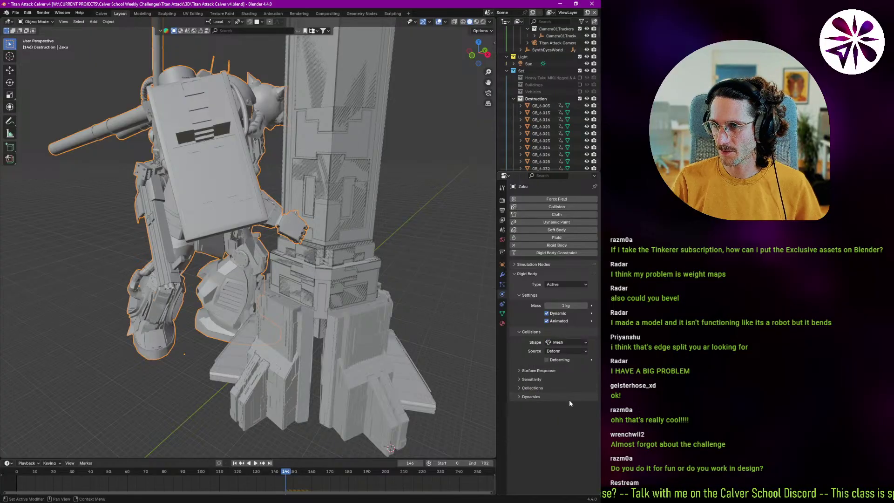
{"action": "key", "text": "space"}
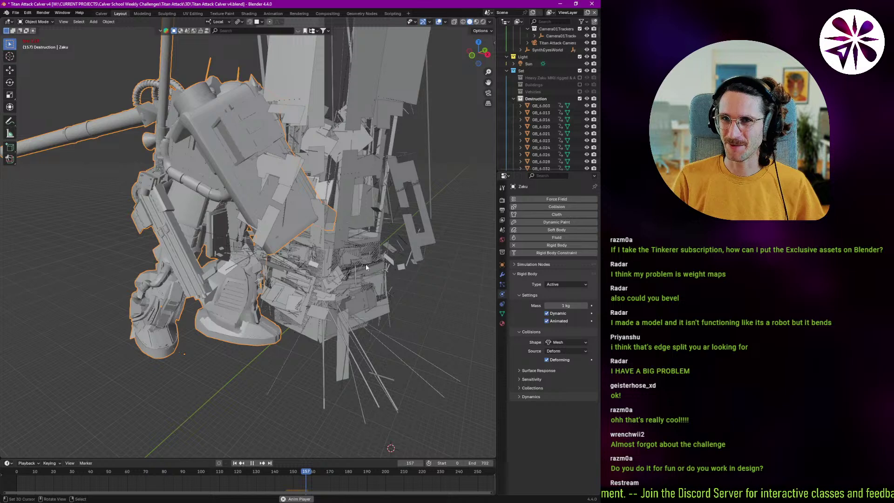
{"action": "key", "text": "Escape"}
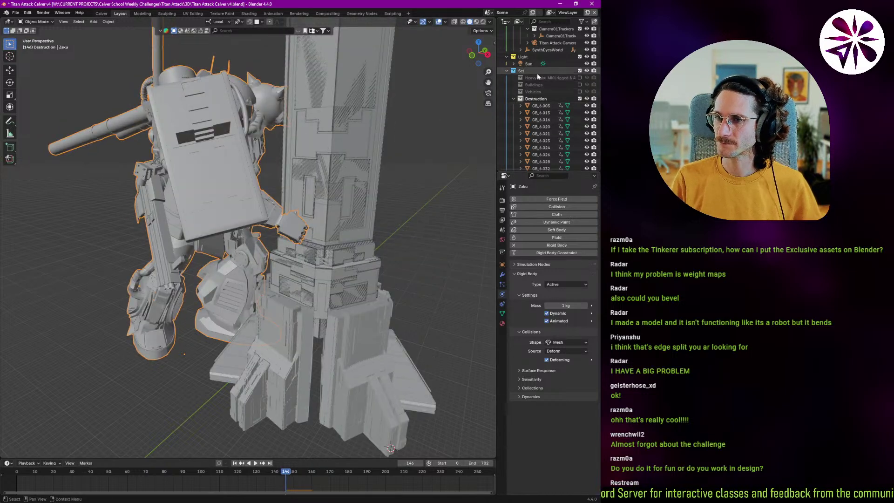
Step: Select all objects in the Destruction collection, disable Dynamic on their rigid bodies and test playback briefly
{"action": "right_click", "coordinate": [538, 99]}
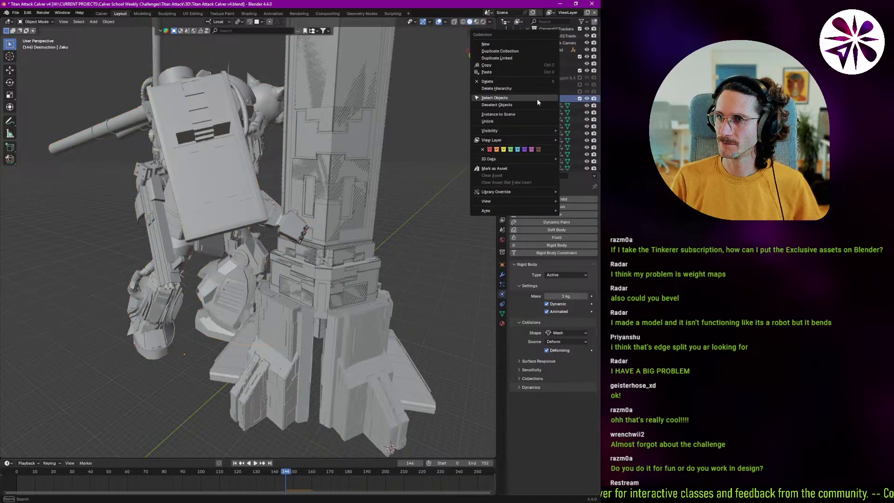
{"action": "left_click", "coordinate": [512, 98]}
{"action": "right_click", "coordinate": [208, 232], "text": "shift"}
{"action": "right_click", "coordinate": [209, 232], "text": "shift"}
{"action": "right_click", "coordinate": [208, 232], "text": "shift"}
{"action": "right_click", "coordinate": [315, 299], "text": "shift"}
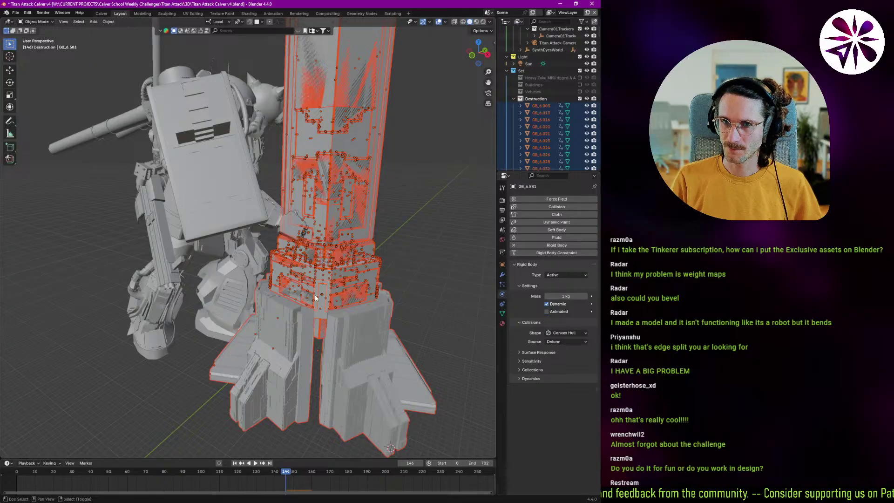
{"action": "left_click", "coordinate": [555, 306]}
{"action": "key", "text": "space"}
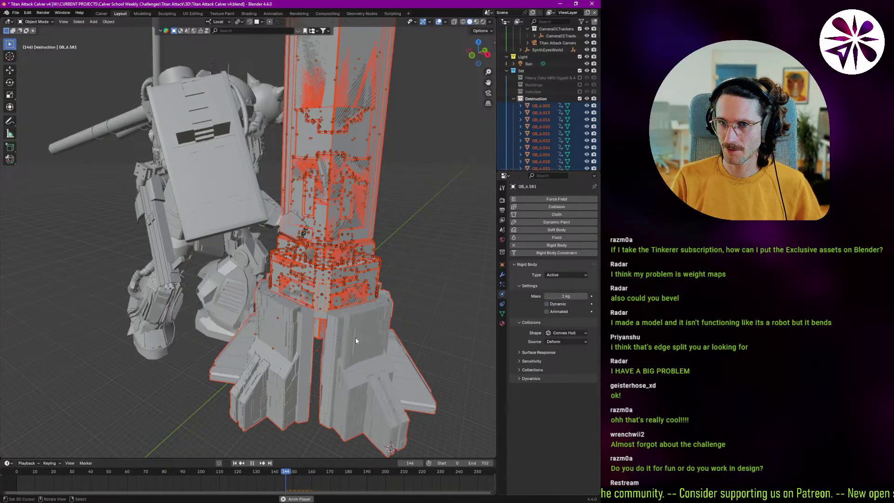
{"action": "key", "text": "Escape"}
Step: Try Dynamic and Animated on all selected tower pieces, test playback, and disable both options again
{"action": "scroll", "coordinate": [325, 241], "scroll_direction": "up", "scroll_amount": 4}
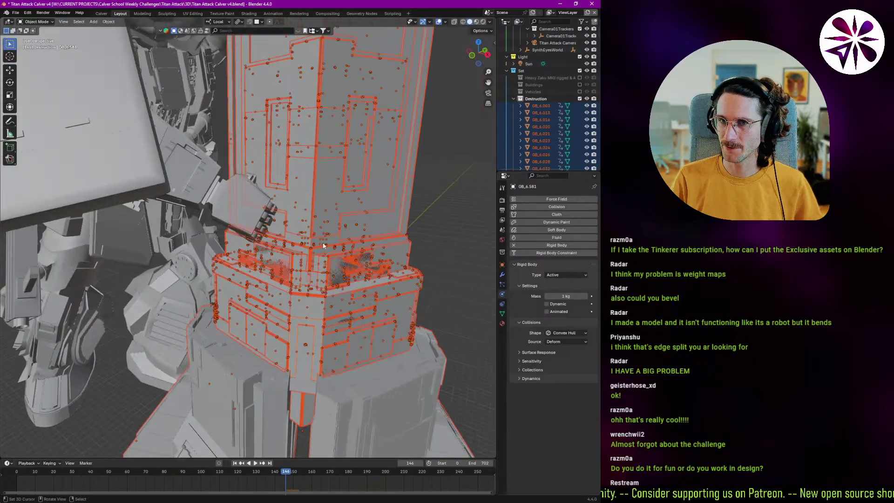
{"action": "middle_click_drag", "start_coordinate": [311, 218], "coordinate": [284, 242]}
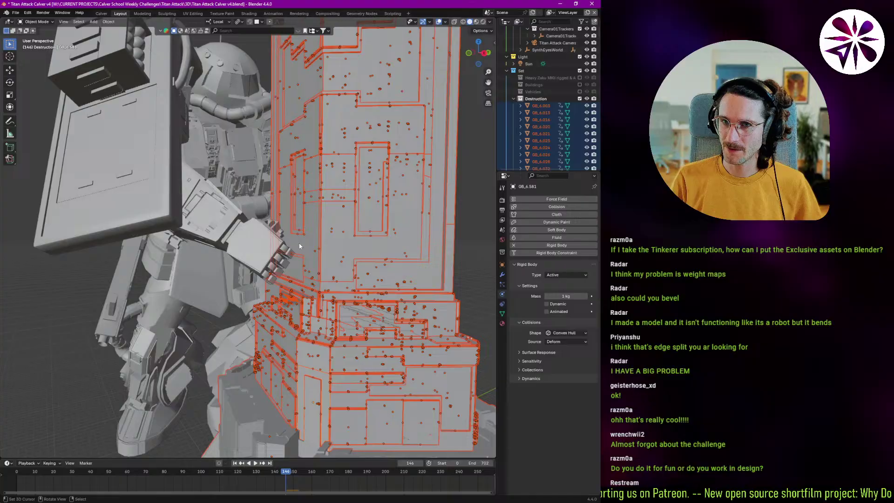
{"action": "left_click", "coordinate": [559, 312]}
{"action": "key", "text": "space"}
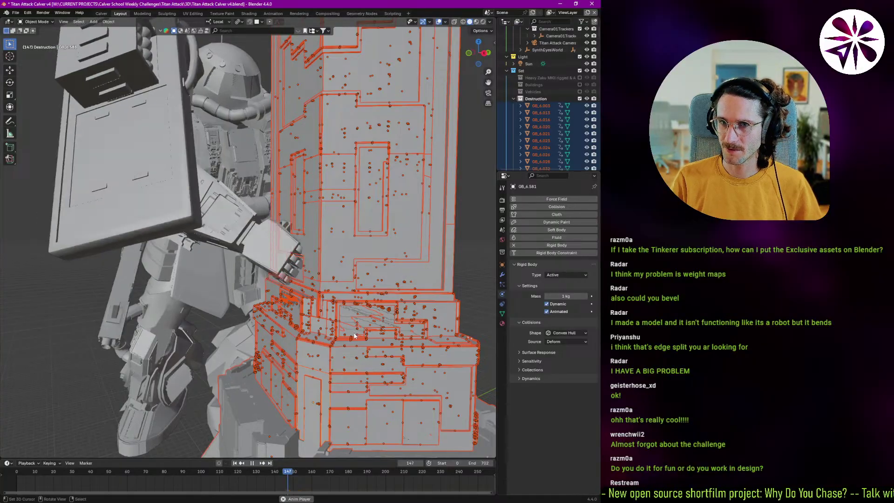
{"action": "key", "text": "Escape"}
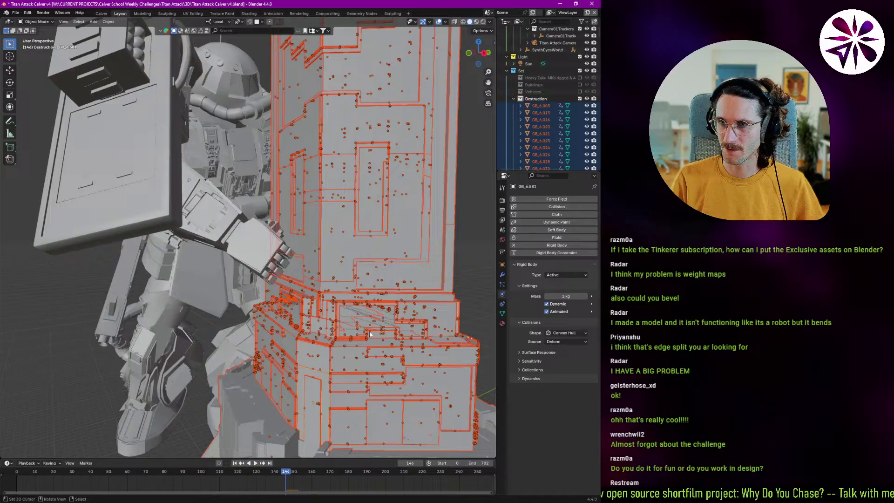
{"action": "left_click", "coordinate": [555, 313]}
{"action": "left_click", "coordinate": [554, 305]}
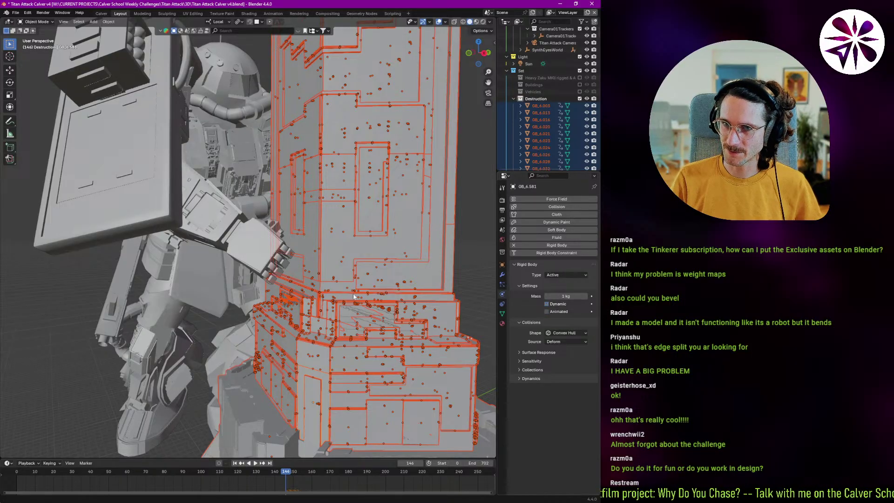
Step: Select the tower wall panel beside the robot's hand and enable Dynamic on its rigid body
{"action": "left_click", "coordinate": [299, 249]}
{"action": "left_click", "coordinate": [300, 244]}
{"action": "left_click", "coordinate": [554, 305]}
Step: Play the simulation and examine up close how the dynamic wall panel reacts to the robot, returning to frame 146
{"action": "key", "text": "space"}
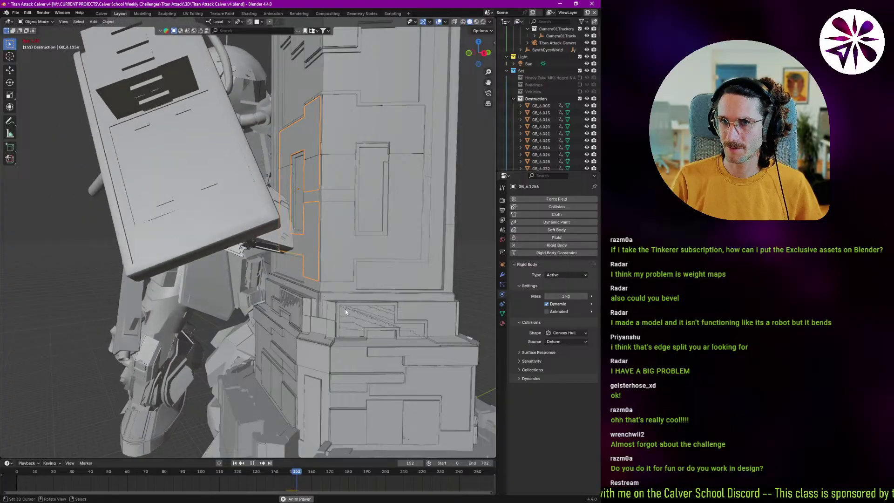
{"action": "scroll", "coordinate": [318, 270], "scroll_direction": "up", "scroll_amount": 6}
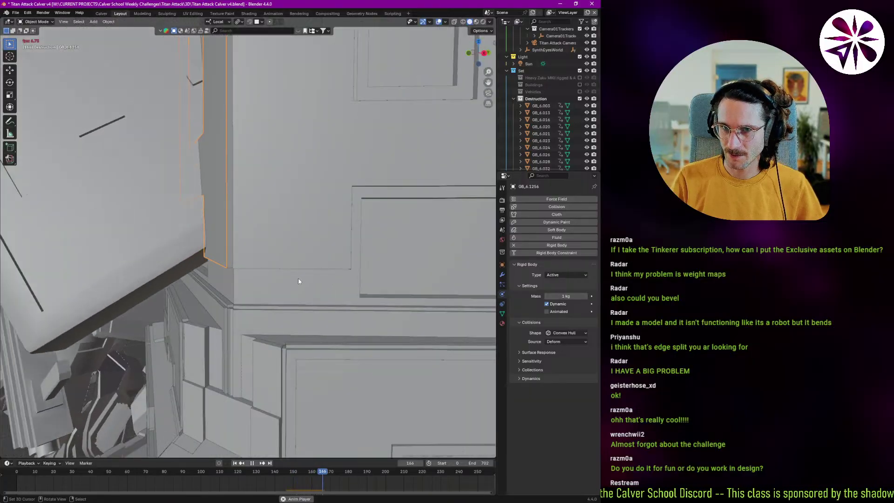
{"action": "scroll", "coordinate": [223, 268], "scroll_direction": "up", "scroll_amount": 4}
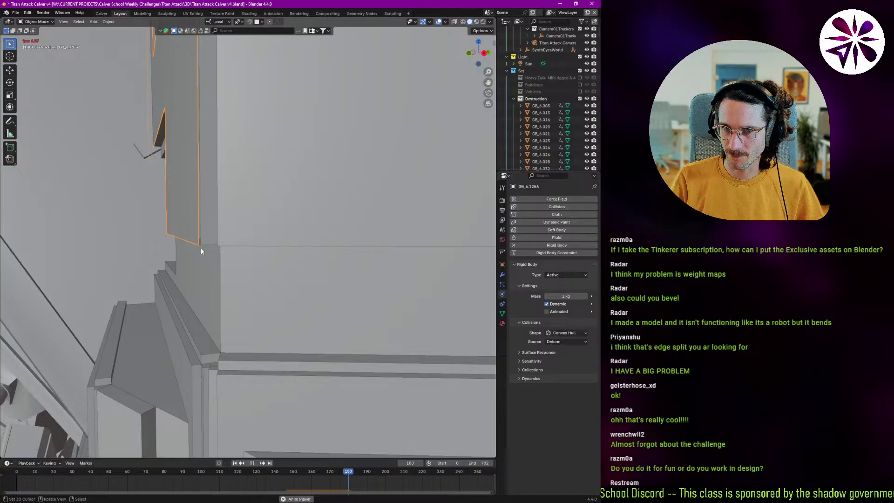
{"action": "scroll", "coordinate": [201, 251], "scroll_direction": "up", "scroll_amount": 3}
{"action": "scroll", "coordinate": [201, 251], "scroll_direction": "down", "scroll_amount": 1}
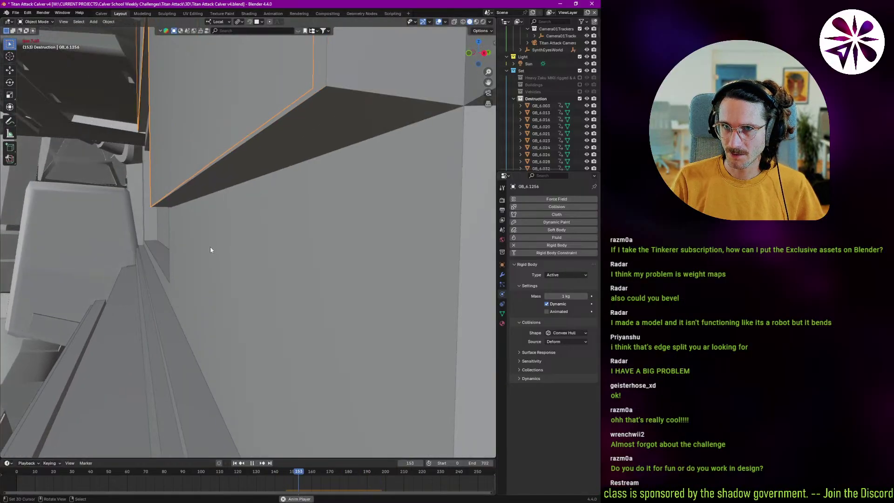
{"action": "scroll", "coordinate": [210, 246], "scroll_direction": "down", "scroll_amount": 5}
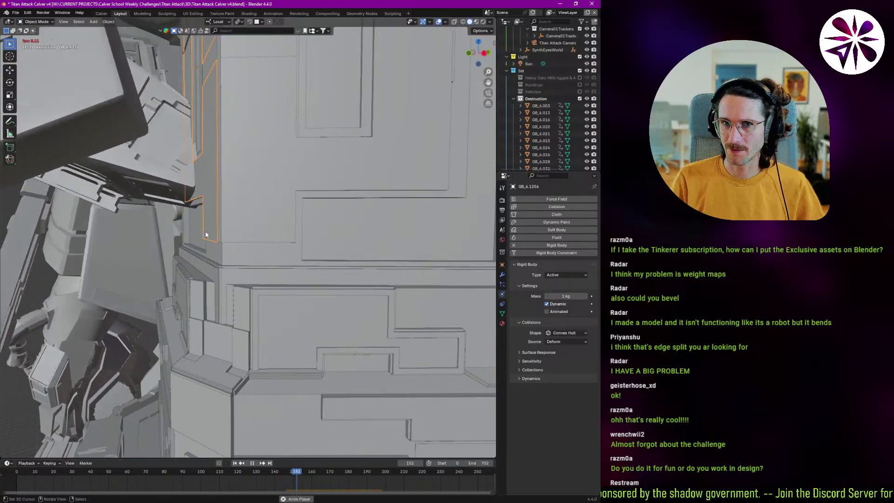
{"action": "key", "text": "Escape"}
{"action": "scroll", "coordinate": [206, 236], "scroll_direction": "down", "scroll_amount": 4}
Step: Disable Deforming in the Zaku robot's rigid body collision settings and test playback briefly
{"action": "left_click", "coordinate": [182, 219]}
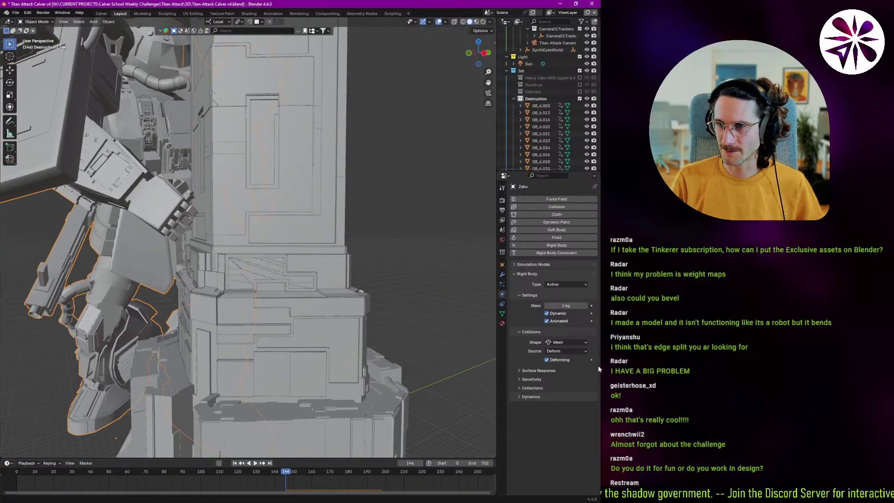
{"action": "key", "text": "space"}
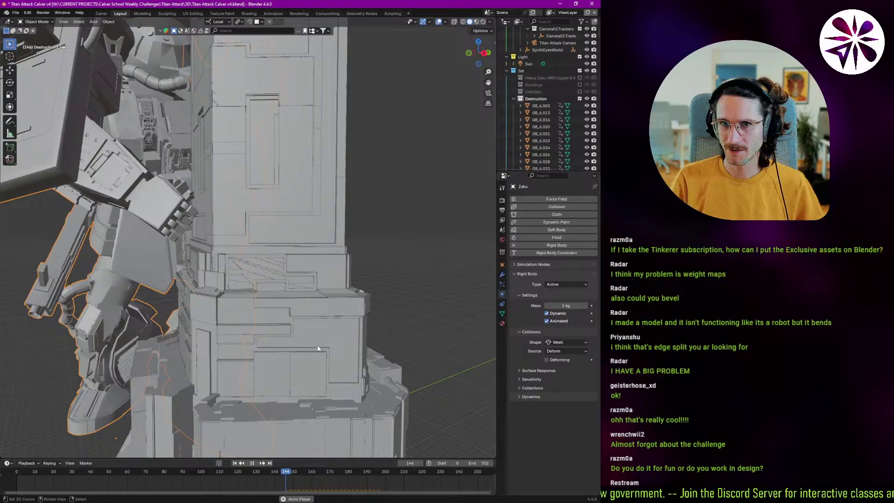
{"action": "key", "text": "Escape"}
Step: Set the robot's collision source to Final and test playback from frame 146
{"action": "left_click", "coordinate": [565, 351]}
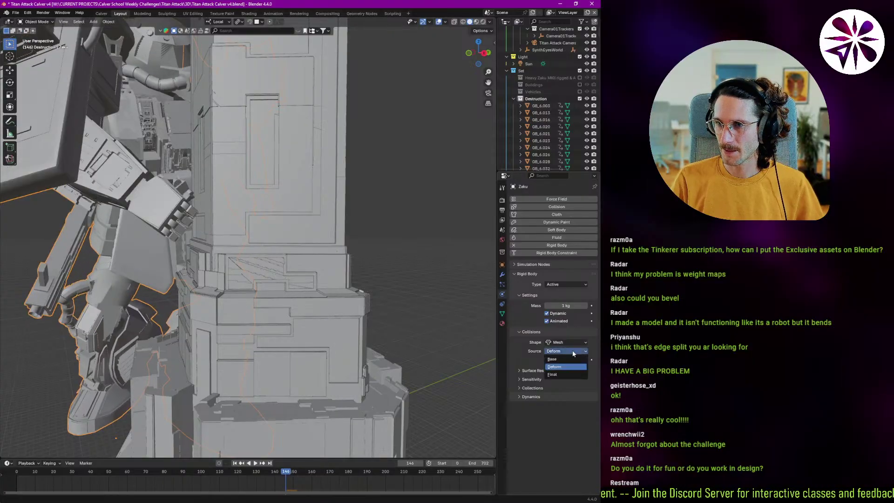
{"action": "left_click", "coordinate": [558, 373]}
{"action": "key", "text": "space"}
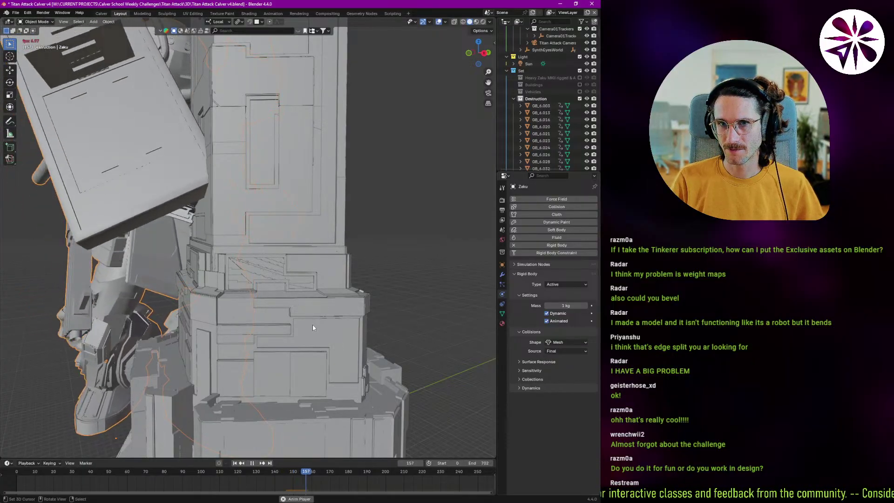
{"action": "key", "text": "Escape"}
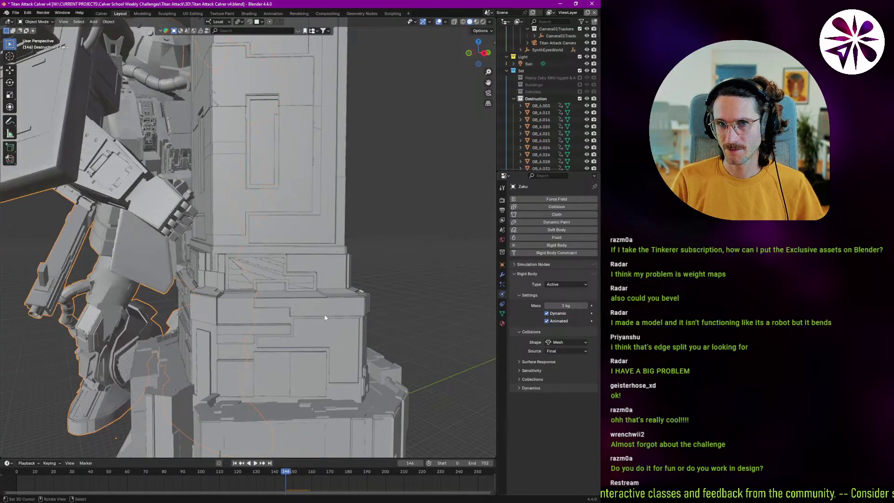
Step: Set the robot's collision shape to Convex Hull and test its impact on the tower panels from two viewpoints
{"action": "left_click", "coordinate": [561, 343]}
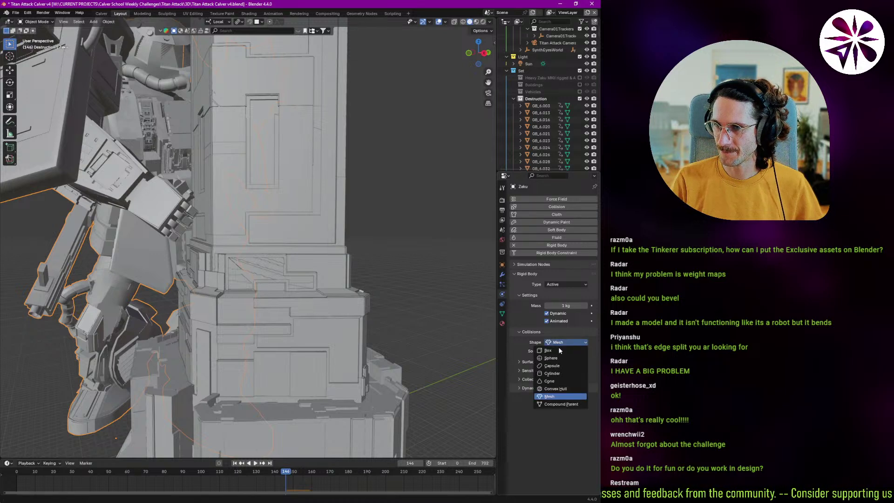
{"action": "left_click", "coordinate": [560, 389]}
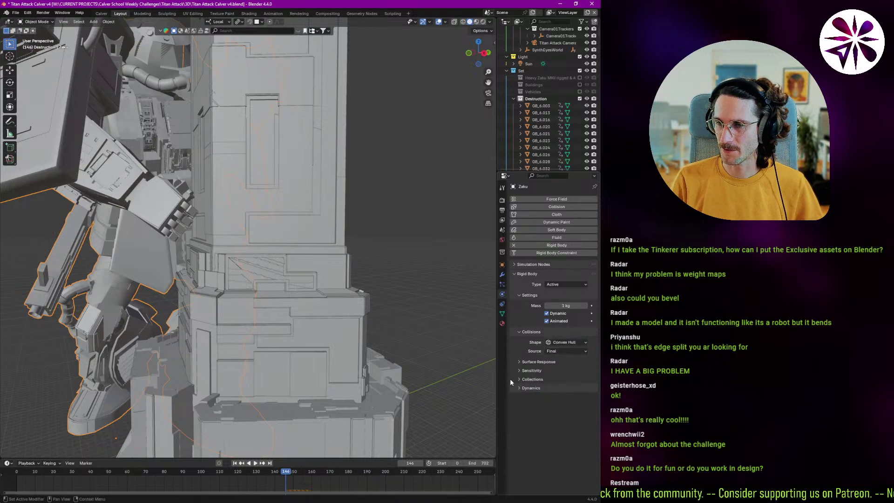
{"action": "key", "text": "space"}
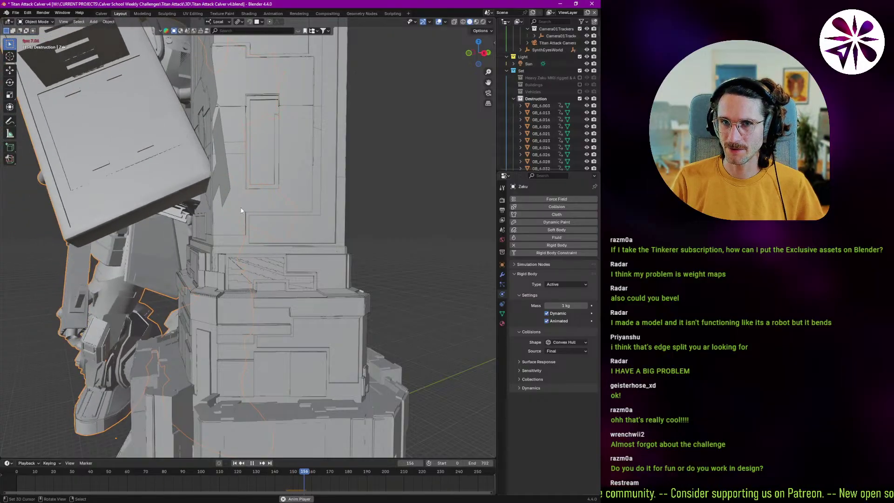
{"action": "key", "text": "Escape"}
{"action": "middle_click_drag", "start_coordinate": [234, 217], "coordinate": [311, 307], "text": "shift"}
{"action": "key", "text": "space"}
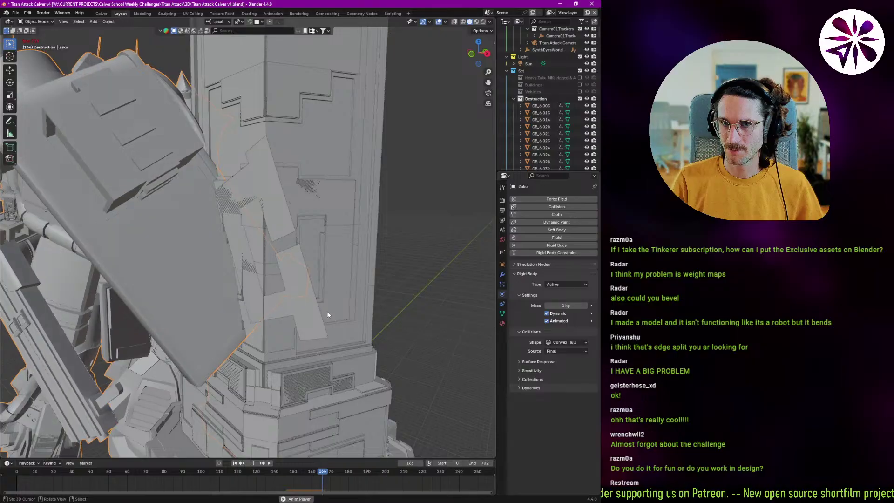
{"action": "key", "text": "Escape"}
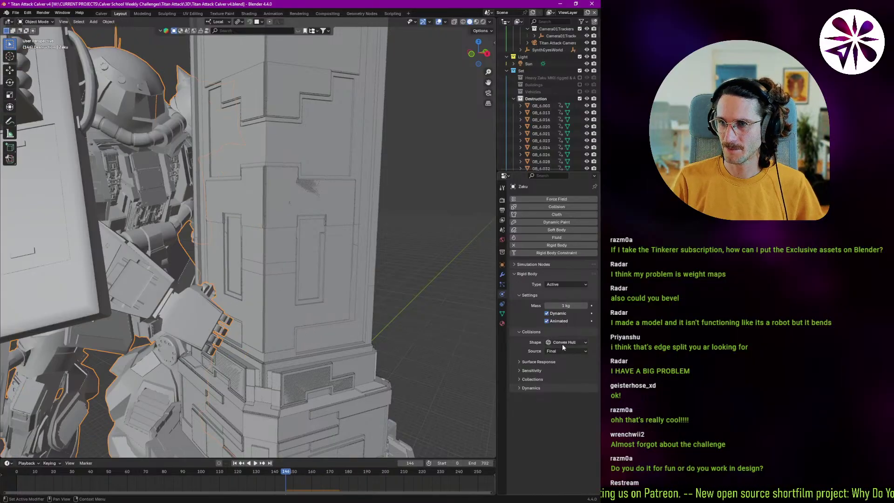
{"action": "left_click", "coordinate": [562, 344]}
{"action": "left_click", "coordinate": [562, 342]}
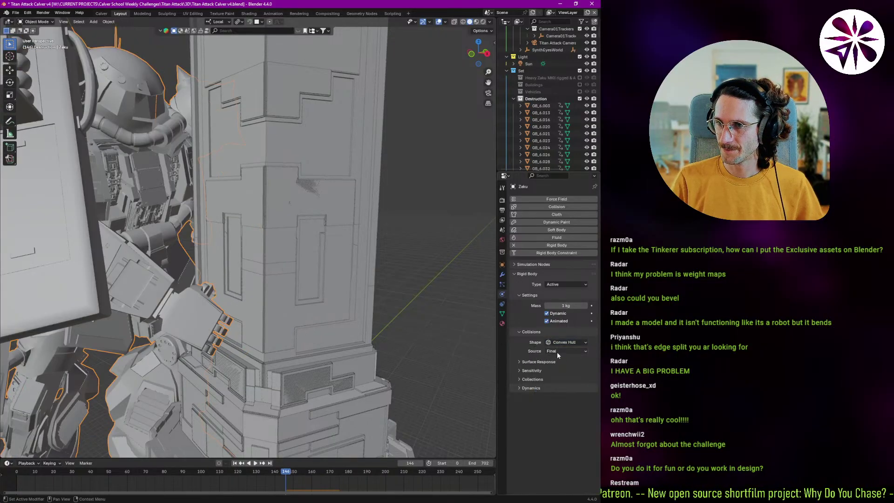
Step: Set the Zaku robot's collision source to Deform and examine its impact on the tower panels during playback from frame 146
{"action": "left_click", "coordinate": [558, 353]}
{"action": "left_click", "coordinate": [552, 366]}
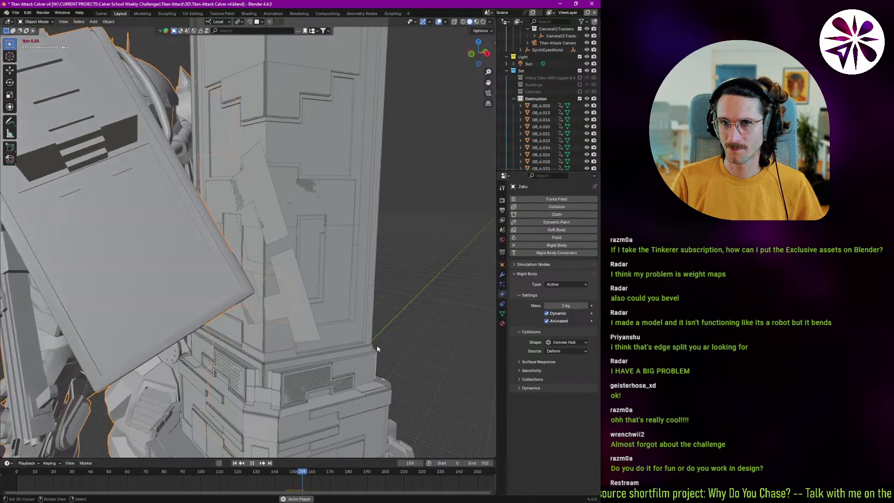
{"action": "middle_click_drag", "start_coordinate": [282, 299], "coordinate": [286, 272]}
{"action": "scroll", "coordinate": [251, 248], "scroll_direction": "up", "scroll_amount": 4}
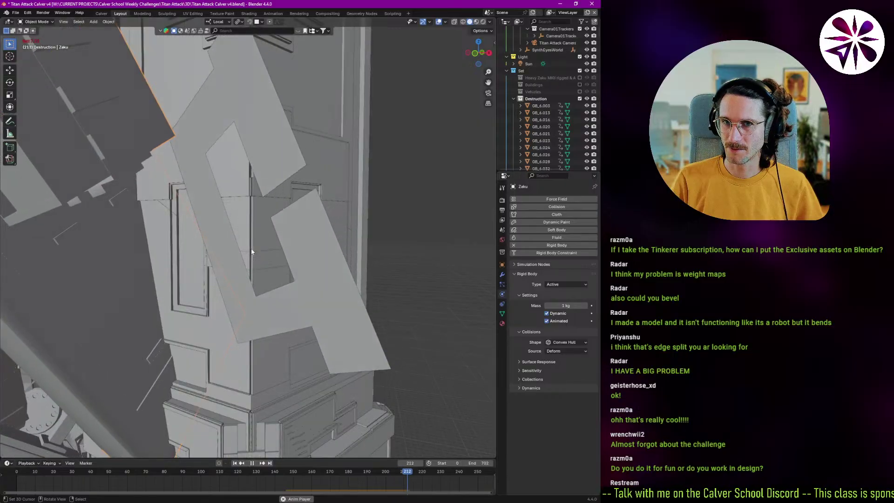
{"action": "scroll", "coordinate": [253, 248], "scroll_direction": "down", "scroll_amount": 2}
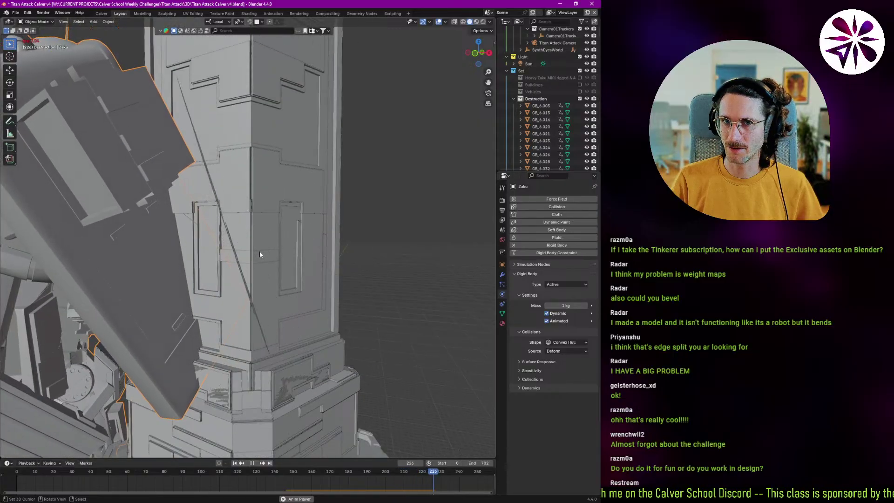
{"action": "middle_click_drag", "start_coordinate": [247, 250], "coordinate": [176, 303]}
{"action": "key", "text": "Escape"}
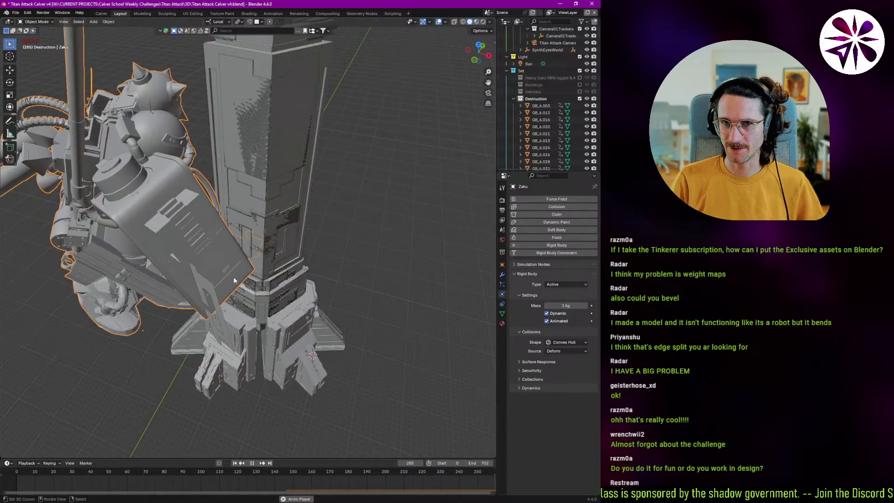
{"action": "key", "text": "Escape"}
Step: Remove the rigid body from the Zaku robot and test playback briefly, returning to frame 146
{"action": "left_click", "coordinate": [565, 342]}
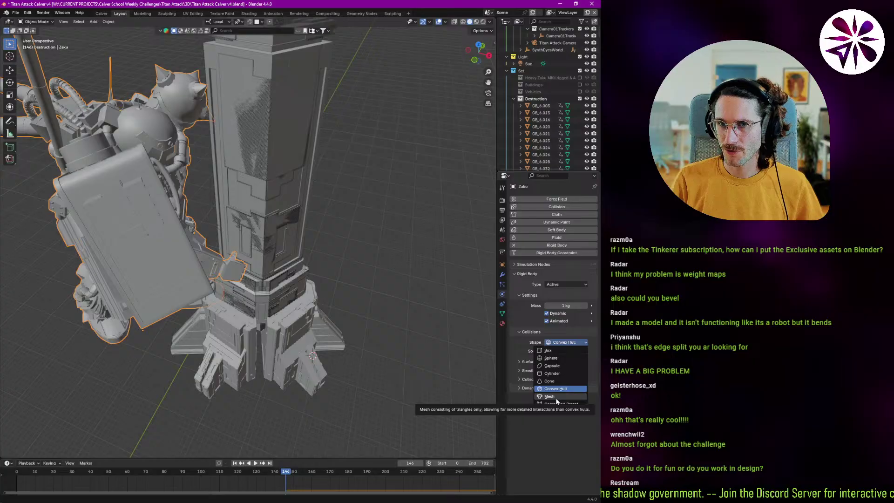
{"action": "scroll", "coordinate": [256, 275], "scroll_direction": "up", "scroll_amount": 2}
{"action": "middle_click_drag", "start_coordinate": [257, 275], "coordinate": [199, 262]}
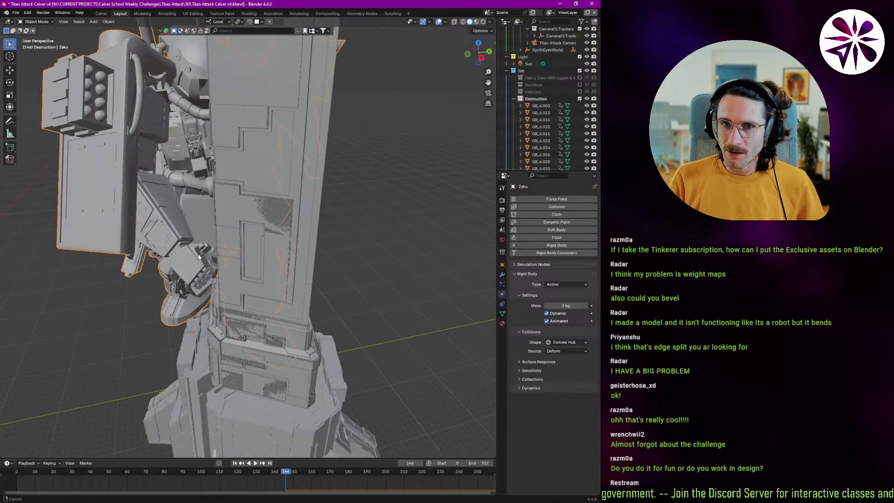
{"action": "scroll", "coordinate": [185, 219], "scroll_direction": "up", "scroll_amount": 3}
{"action": "middle_click_drag", "start_coordinate": [189, 216], "coordinate": [293, 279]}
{"action": "scroll", "coordinate": [186, 219], "scroll_direction": "down", "scroll_amount": 2}
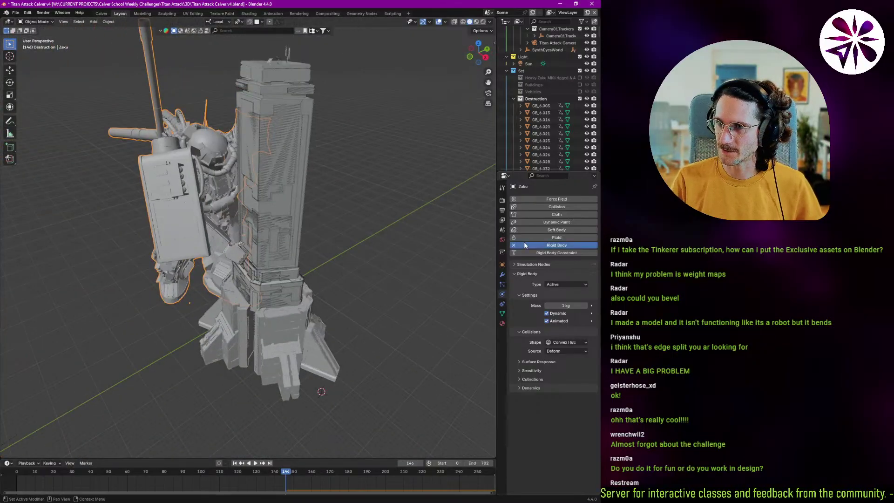
{"action": "key", "text": "ctrl+z"}
{"action": "scroll", "coordinate": [220, 189], "scroll_direction": "up", "scroll_amount": 3}
{"action": "key", "text": "space"}
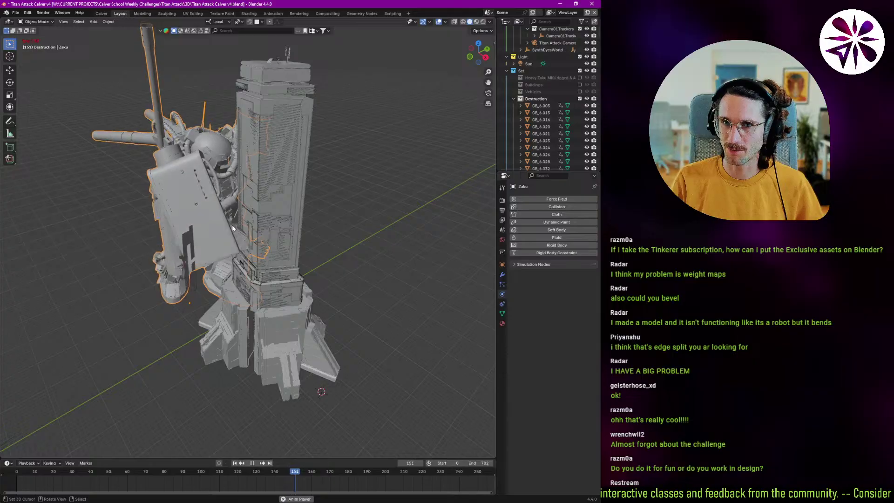
{"action": "scroll", "coordinate": [233, 224], "scroll_direction": "up", "scroll_amount": 4}
{"action": "key", "text": "Escape"}
Step: Disable Dynamic for the large wall panel beside the robot's hand and test playback from frame 146
{"action": "scroll", "coordinate": [234, 225], "scroll_direction": "down", "scroll_amount": 6}
{"action": "scroll", "coordinate": [239, 279], "scroll_direction": "up", "scroll_amount": 5}
{"action": "middle_click_drag", "start_coordinate": [278, 280], "coordinate": [309, 268]}
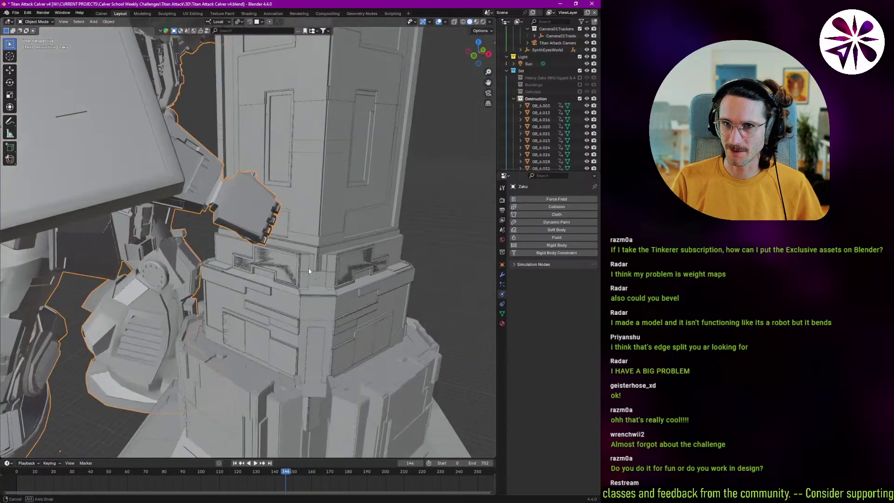
{"action": "left_click", "coordinate": [280, 252]}
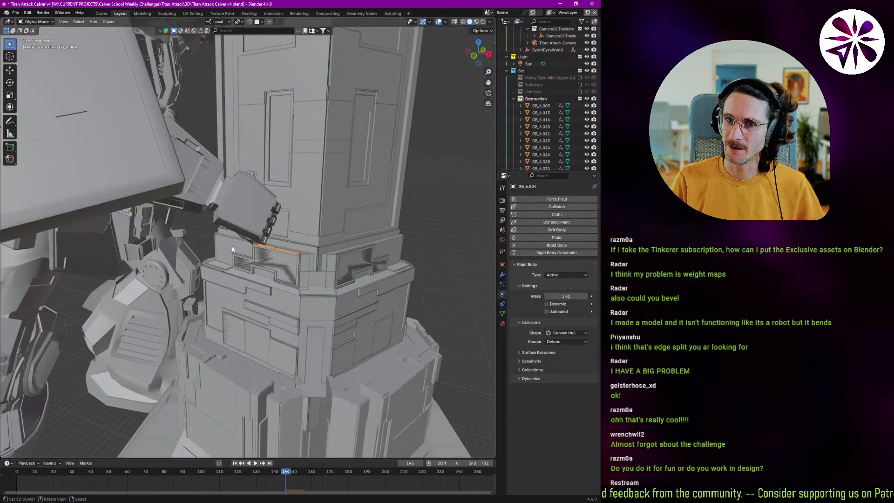
{"action": "left_click", "coordinate": [295, 203]}
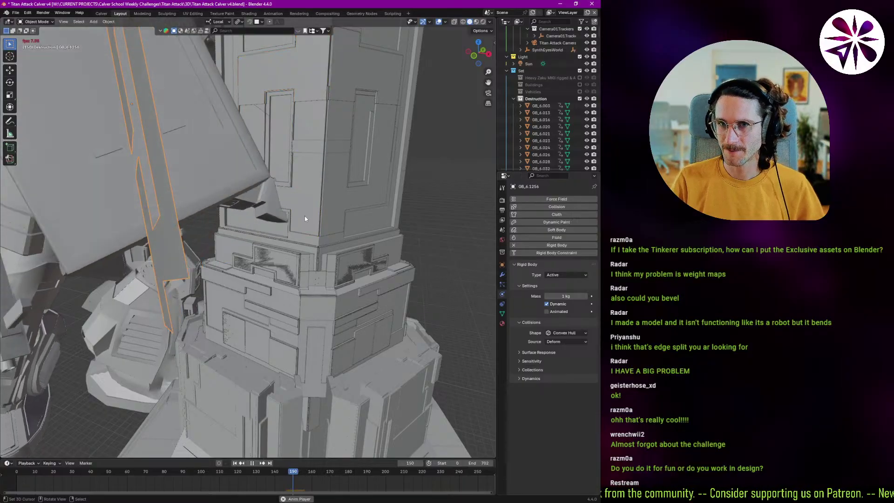
{"action": "middle_click_drag", "start_coordinate": [484, 312], "coordinate": [298, 233]}
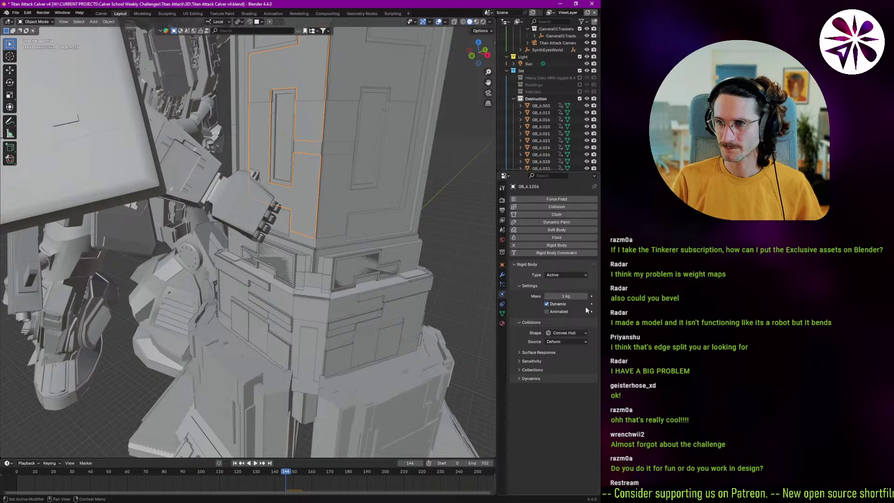
{"action": "key", "text": "space"}
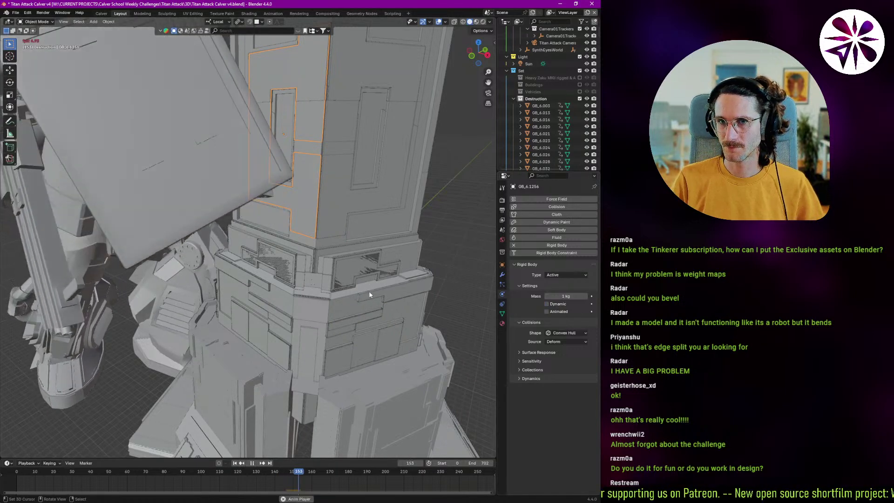
{"action": "key", "text": "Escape"}
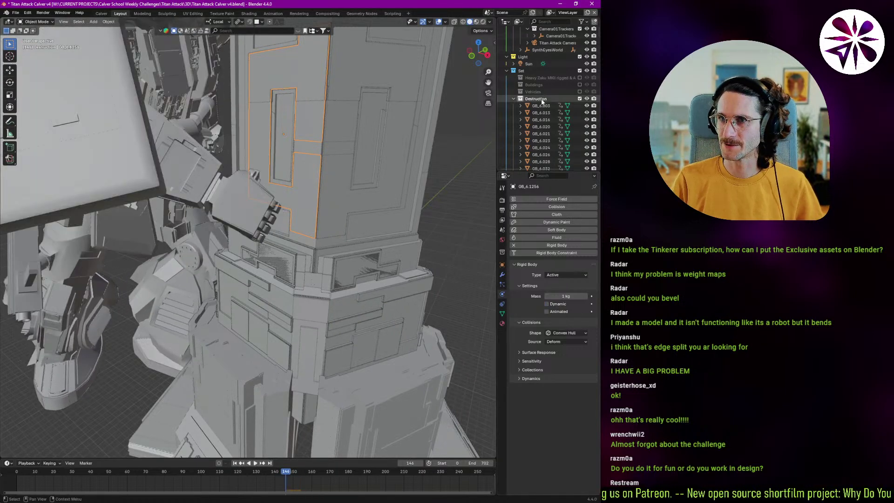
Step: Select all objects in the Destruction collection, enable Animated on the active piece's rigid body, and test playback
{"action": "right_click", "coordinate": [532, 99]}
{"action": "left_click", "coordinate": [529, 100]}
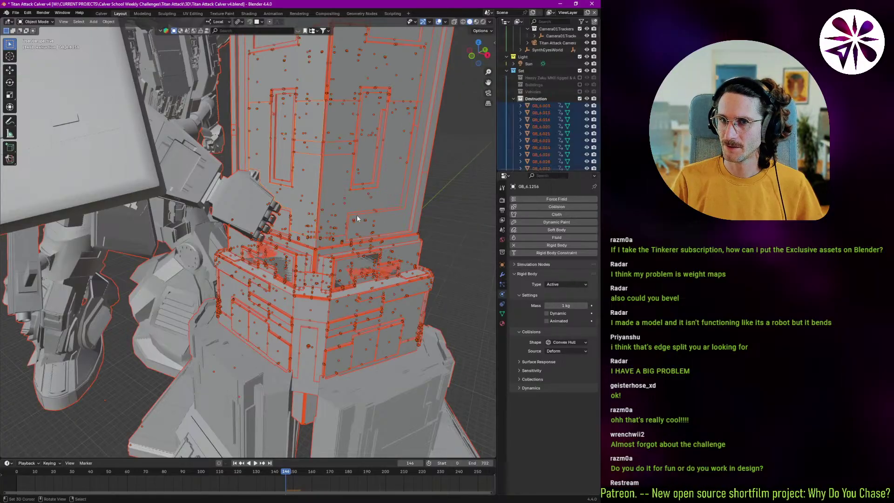
{"action": "right_click", "coordinate": [141, 305], "text": "shift"}
{"action": "right_click", "coordinate": [142, 305], "text": "shift"}
{"action": "right_click", "coordinate": [271, 333], "text": "shift"}
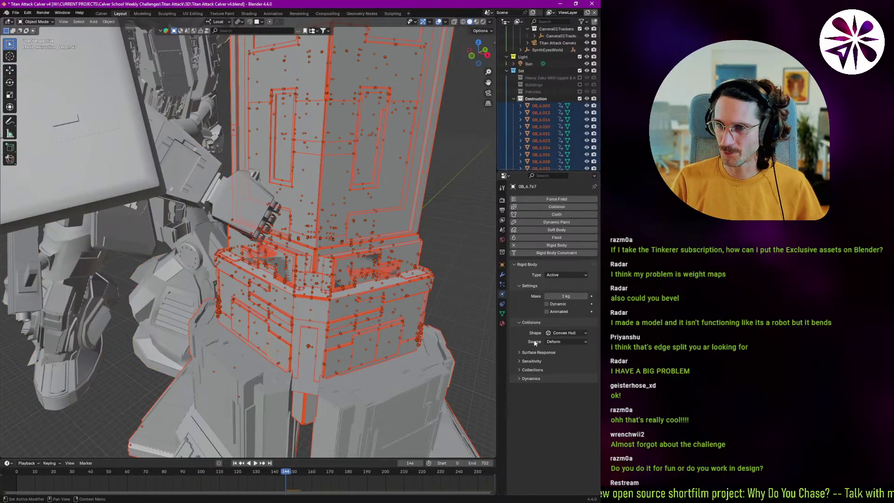
{"action": "left_click", "coordinate": [554, 312]}
{"action": "key", "text": "space"}
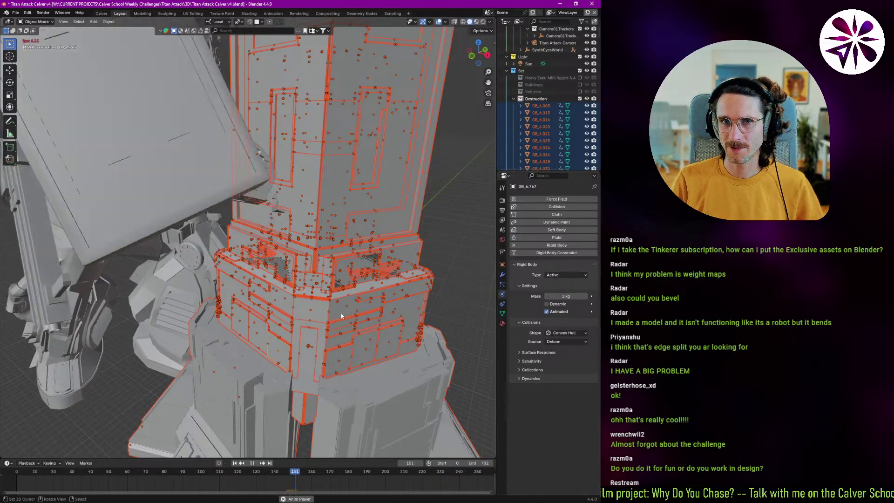
{"action": "key", "text": "Escape"}
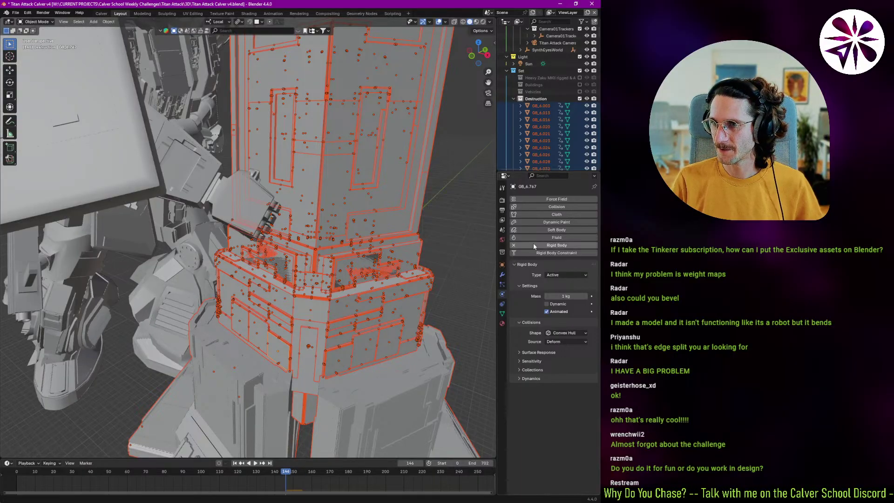
Step: Remove the active piece's rigid body, test playback, and add active rigid bodies to all selected Destruction objects
{"action": "key", "text": "space"}
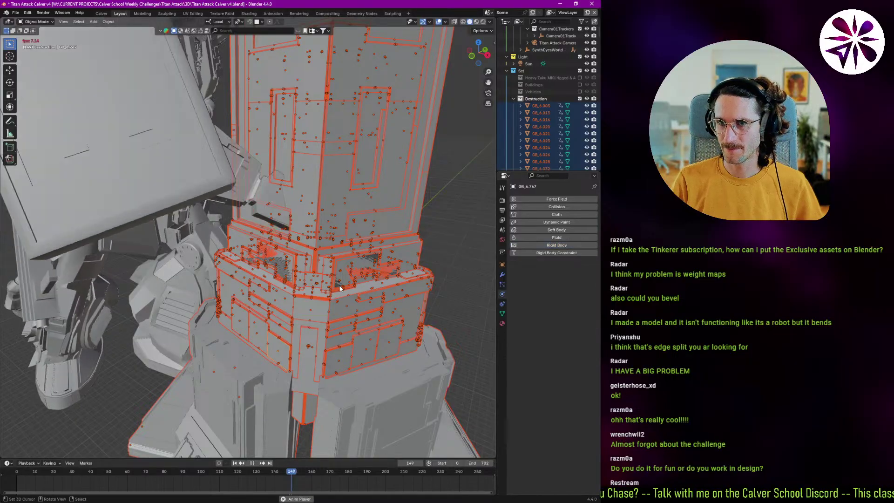
{"action": "key", "text": "Escape"}
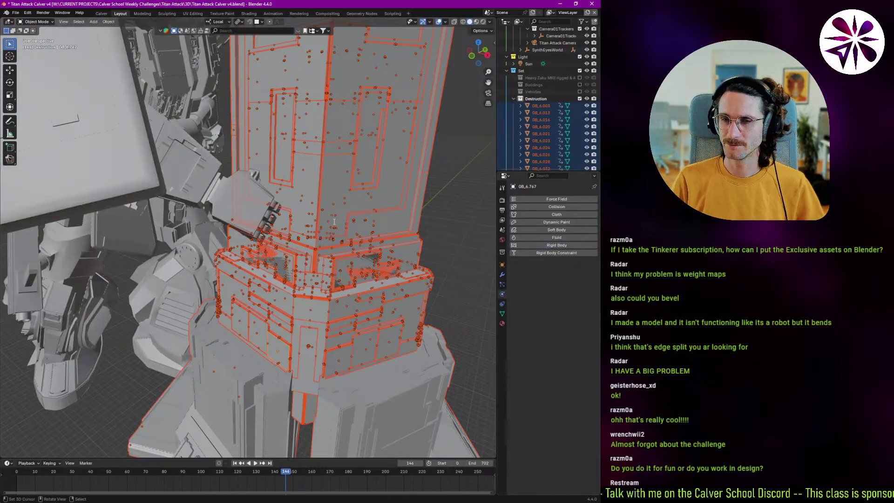
{"action": "left_click", "coordinate": [108, 22]}
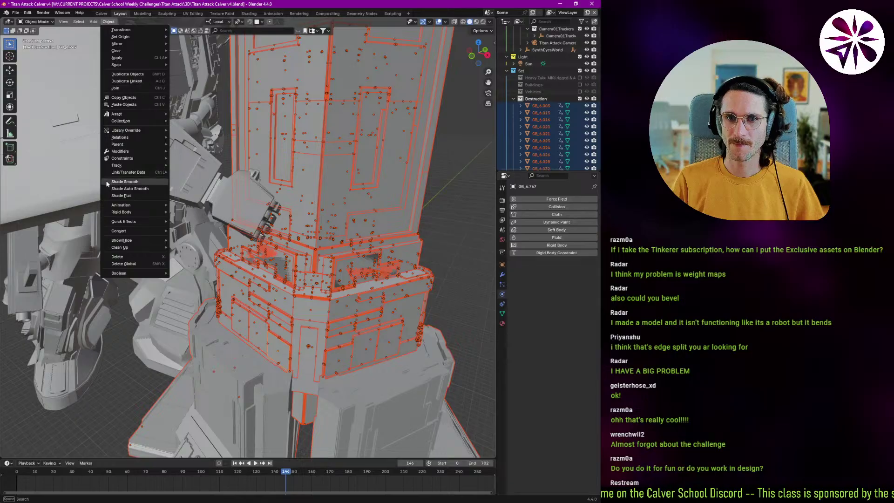
{"action": "mouse_move", "coordinate": [134, 212]}
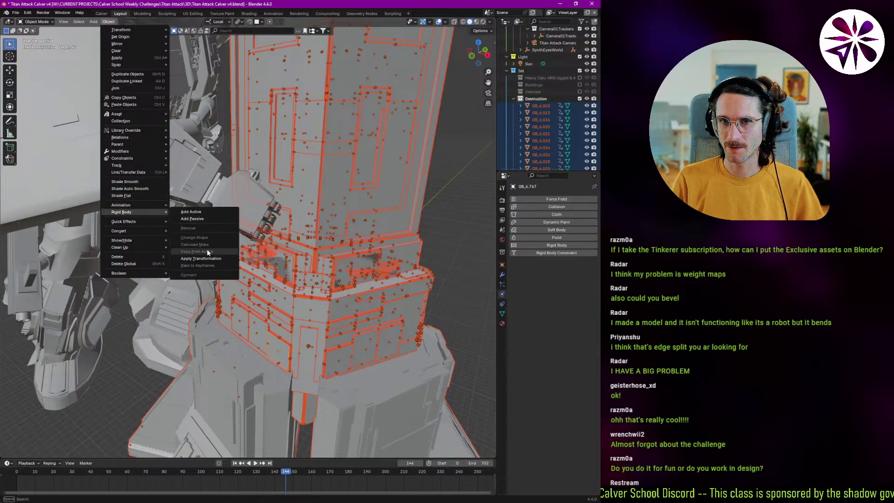
{"action": "left_click", "coordinate": [191, 211]}
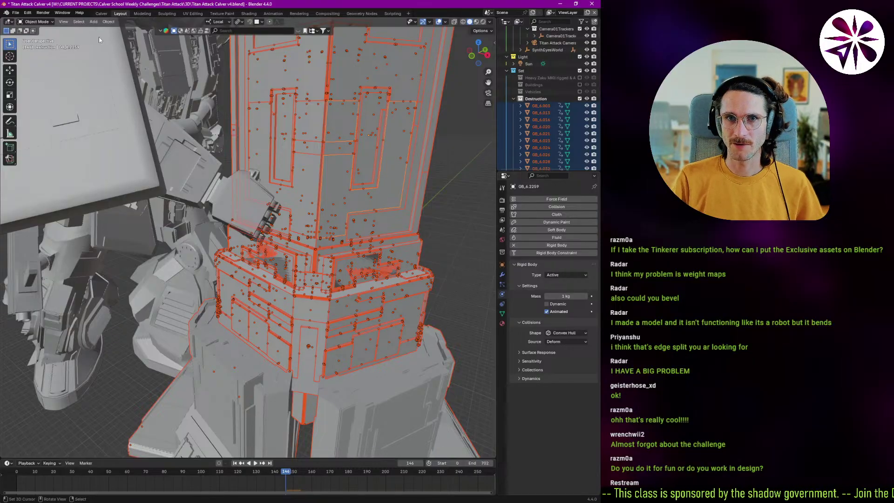
Step: Remove the rigid bodies from all selected Destruction objects and test playback around the tower, returning to frame 146
{"action": "left_click", "coordinate": [116, 22]}
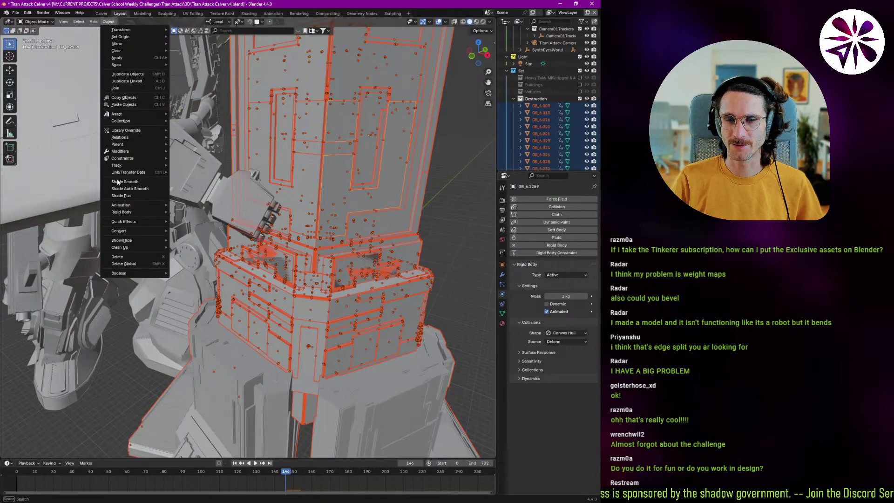
{"action": "mouse_move", "coordinate": [141, 212]}
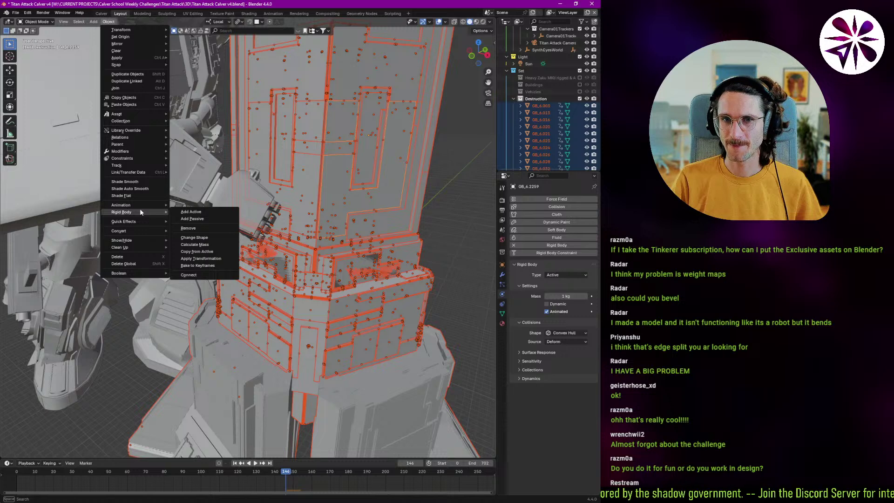
{"action": "left_click", "coordinate": [203, 230]}
{"action": "key", "text": "space"}
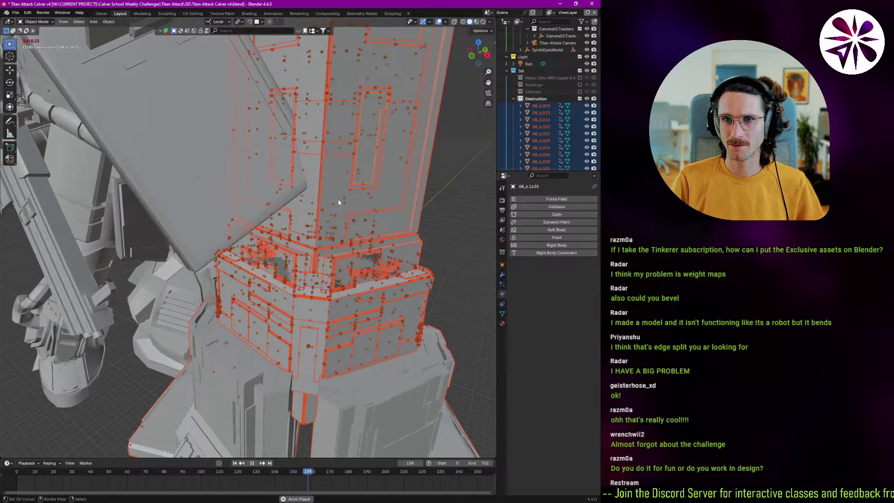
{"action": "left_click", "coordinate": [372, 225]}
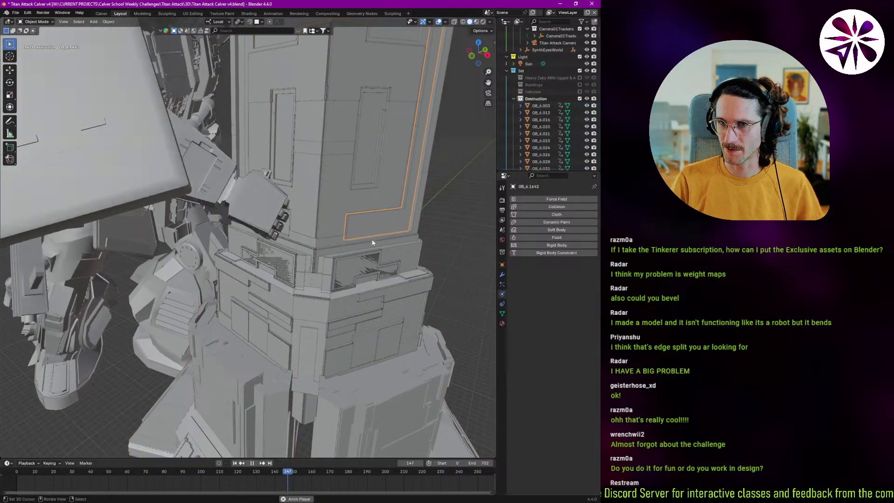
{"action": "scroll", "coordinate": [373, 239], "scroll_direction": "down", "scroll_amount": 5}
{"action": "middle_click_drag", "start_coordinate": [294, 239], "coordinate": [286, 189]}
{"action": "scroll", "coordinate": [322, 207], "scroll_direction": "up", "scroll_amount": 4}
{"action": "key", "text": "Escape"}
Step: Add a rigid body to the large wall panel beside the robot's hand and examine its motion during playback from frame 146
{"action": "left_click", "coordinate": [290, 223]}
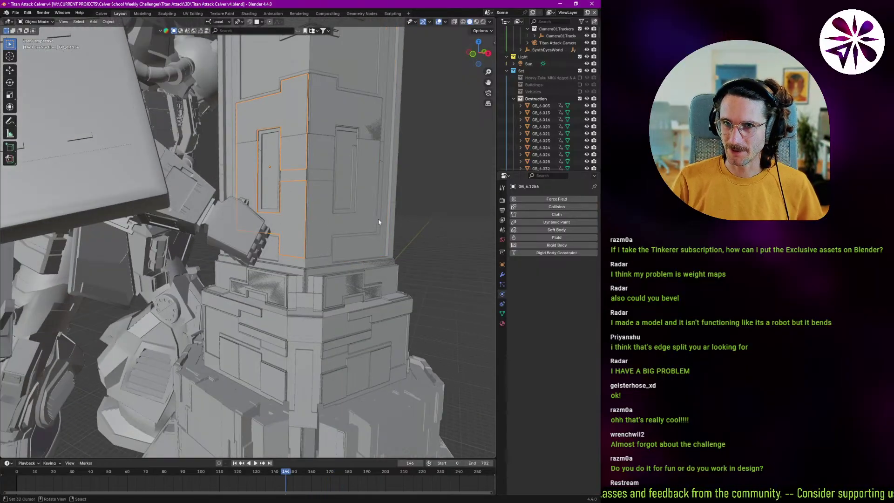
{"action": "left_click", "coordinate": [540, 245]}
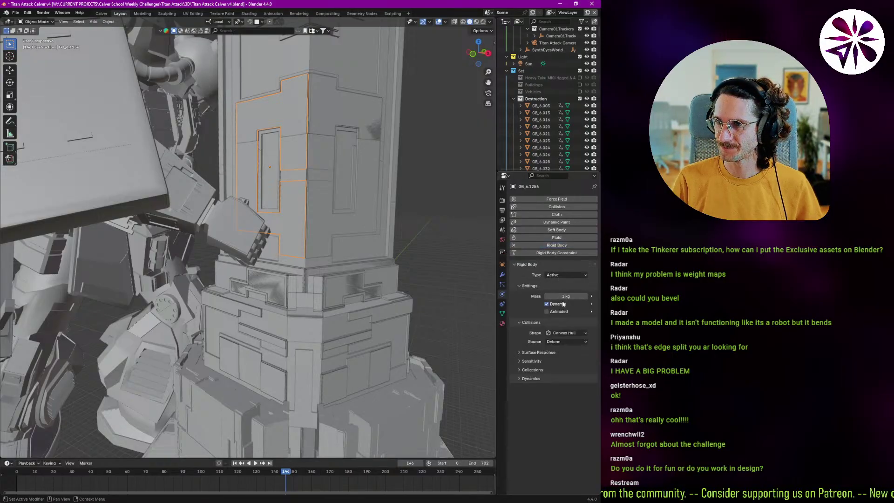
{"action": "key", "text": "space"}
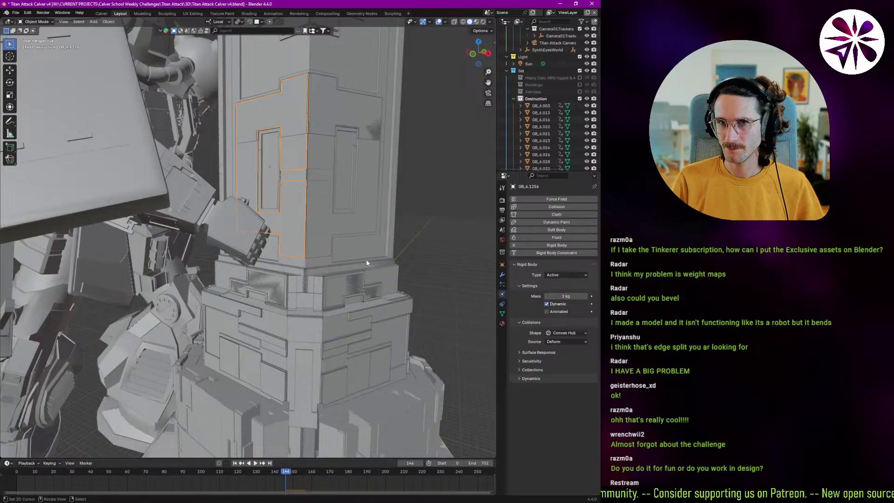
{"action": "scroll", "coordinate": [314, 150], "scroll_direction": "up", "scroll_amount": 5}
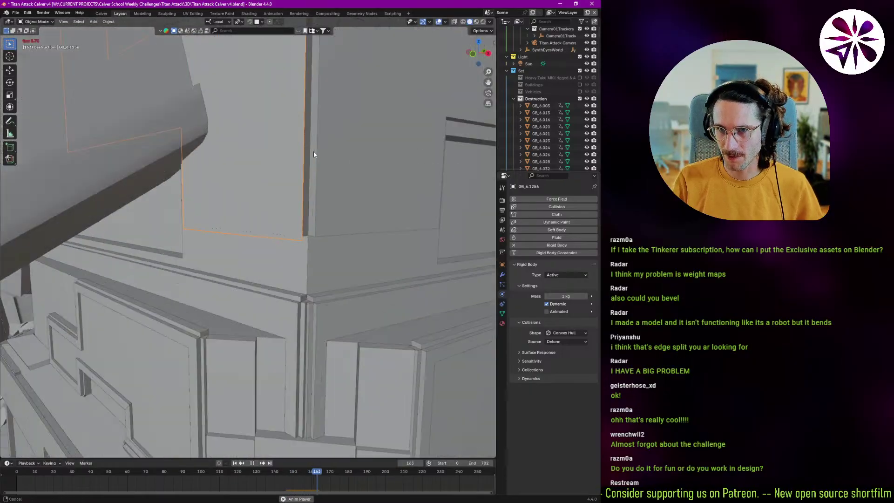
{"action": "scroll", "coordinate": [308, 335], "scroll_direction": "down", "scroll_amount": 6}
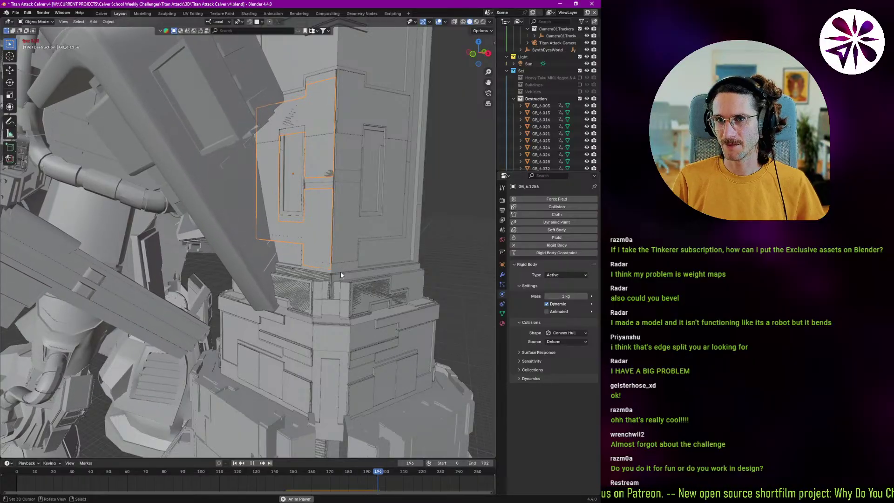
{"action": "middle_click_drag", "start_coordinate": [318, 331], "coordinate": [312, 302], "text": "ctrl"}
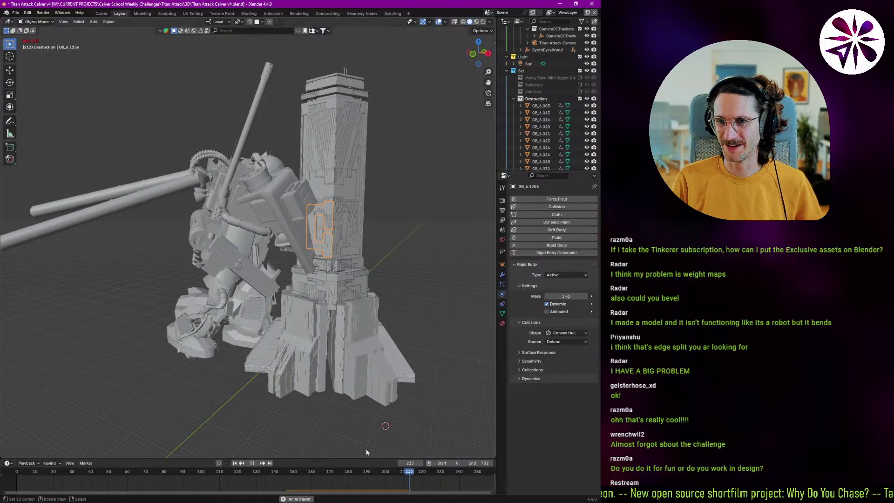
{"action": "scroll", "coordinate": [289, 480], "scroll_direction": "down", "scroll_amount": 4}
{"action": "scroll", "coordinate": [280, 482], "scroll_direction": "down", "scroll_amount": 3}
{"action": "scroll", "coordinate": [242, 485], "scroll_direction": "down", "scroll_amount": 5}
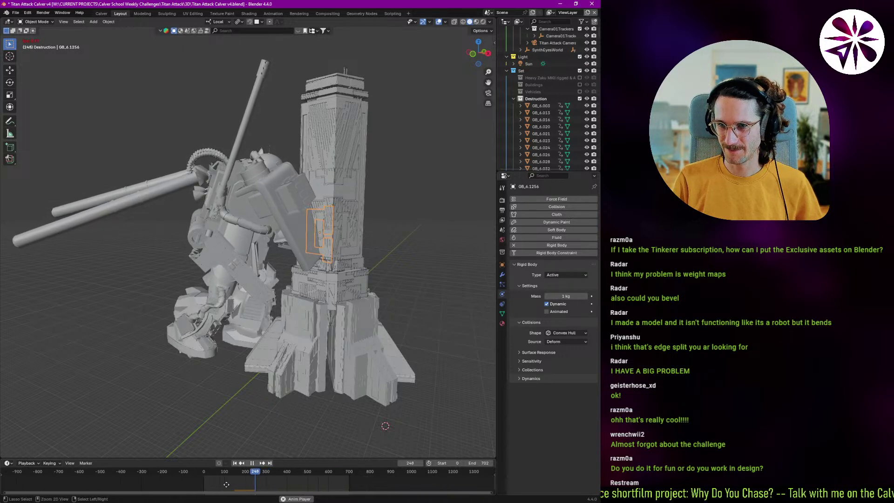
{"action": "middle_click_drag", "start_coordinate": [227, 486], "coordinate": [228, 483]}
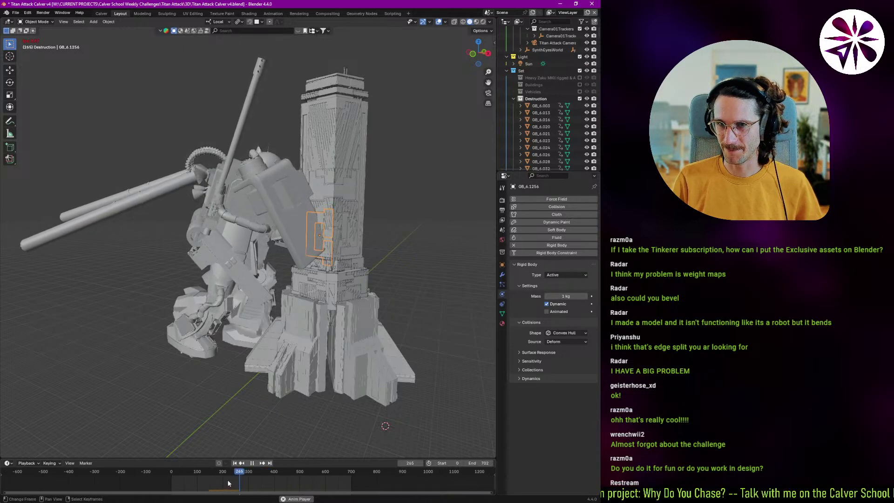
Step: Examine the large wall panel and the robot's hand up close during playback from frame 146
{"action": "scroll", "coordinate": [317, 178], "scroll_direction": "up", "scroll_amount": 6}
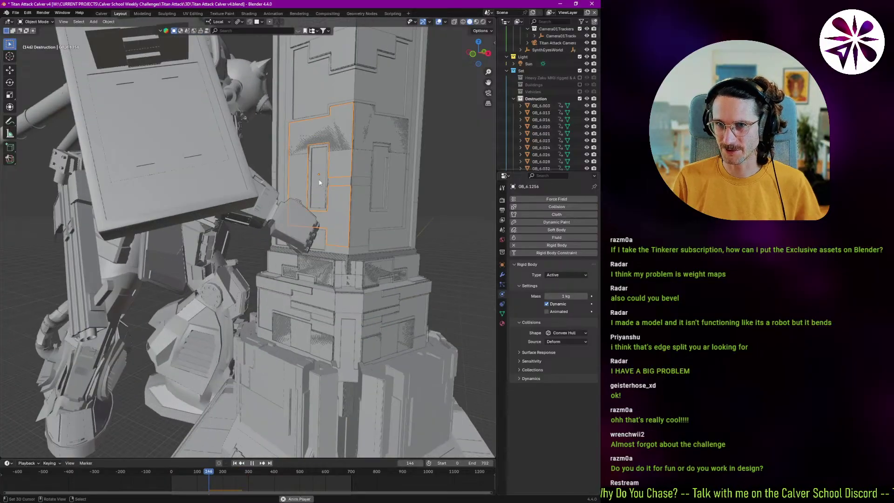
{"action": "key", "text": "space"}
{"action": "mouse_move", "coordinate": [347, 196]}
{"action": "middle_mouse_down"}
{"action": "mouse_move", "coordinate": [358, 219]}
{"action": "mouse_move", "coordinate": [339, 210]}
{"action": "mouse_move", "coordinate": [348, 213]}
{"action": "middle_mouse_up"}
{"action": "middle_click_drag", "start_coordinate": [380, 261], "coordinate": [462, 285]}
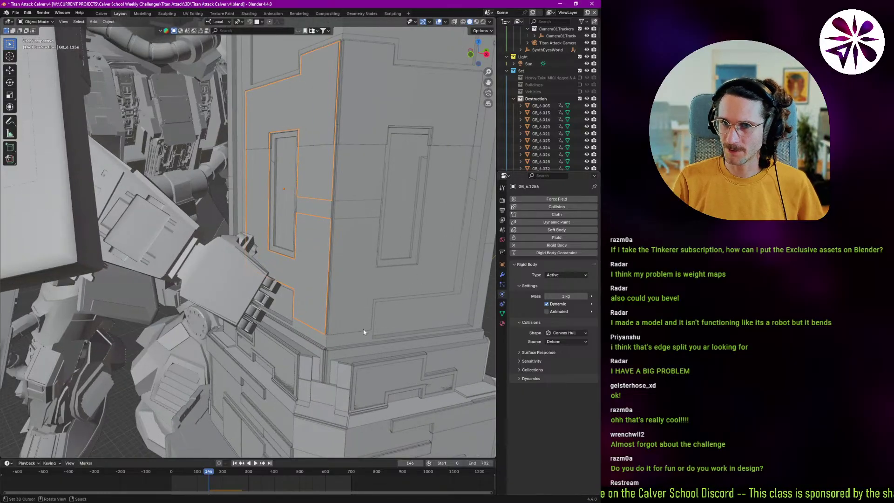
{"action": "key", "text": "space"}
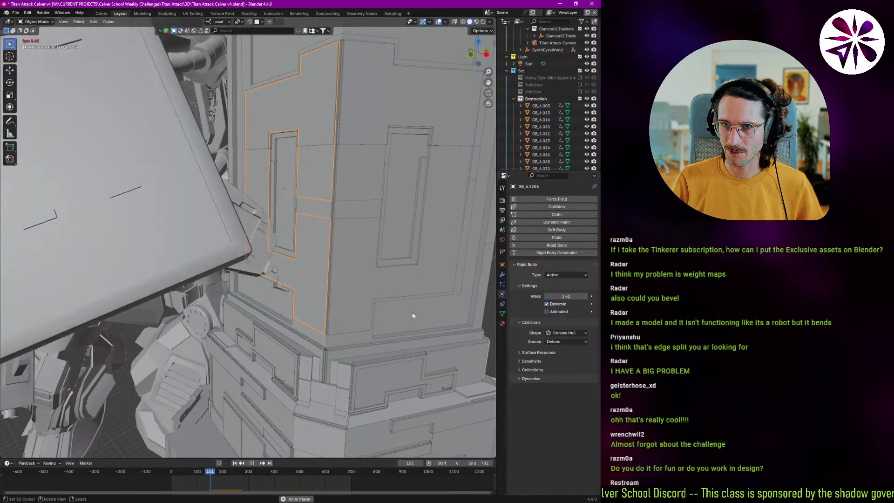
{"action": "key", "text": "space"}
Step: Add a Solidify modifier to the large wall panel and set its thickness to 10 m
{"action": "left_click", "coordinate": [502, 274]}
{"action": "left_click", "coordinate": [535, 199]}
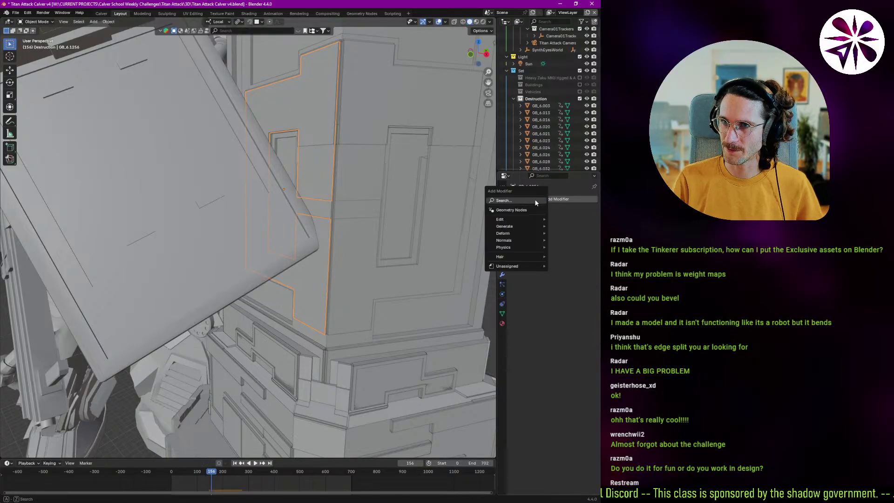
{"action": "type", "text": "soli"}
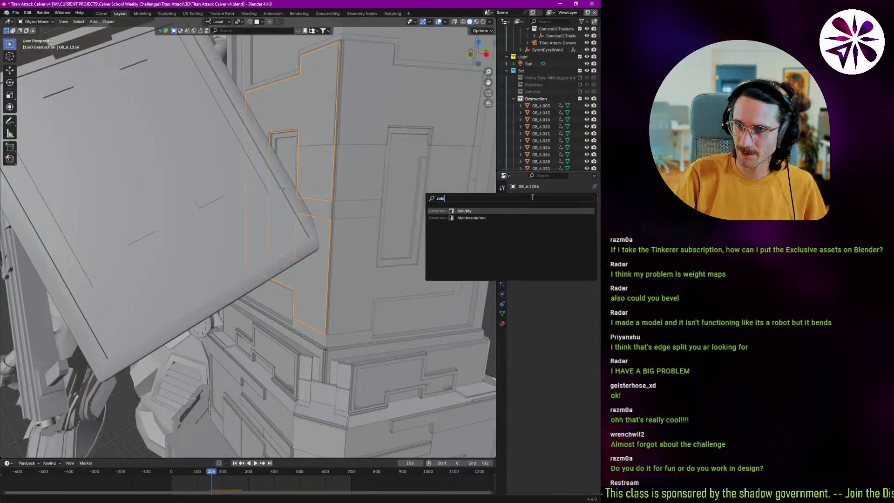
{"action": "key", "text": "Return"}
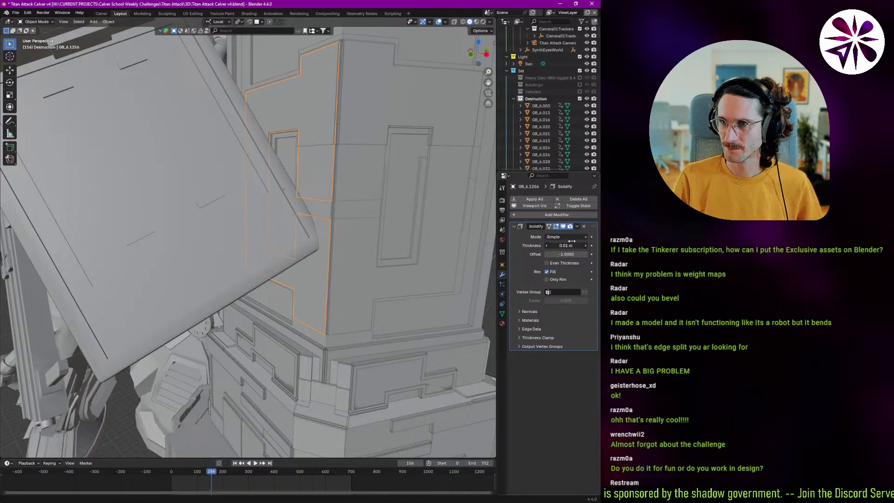
{"action": "key", "text": "Return"}
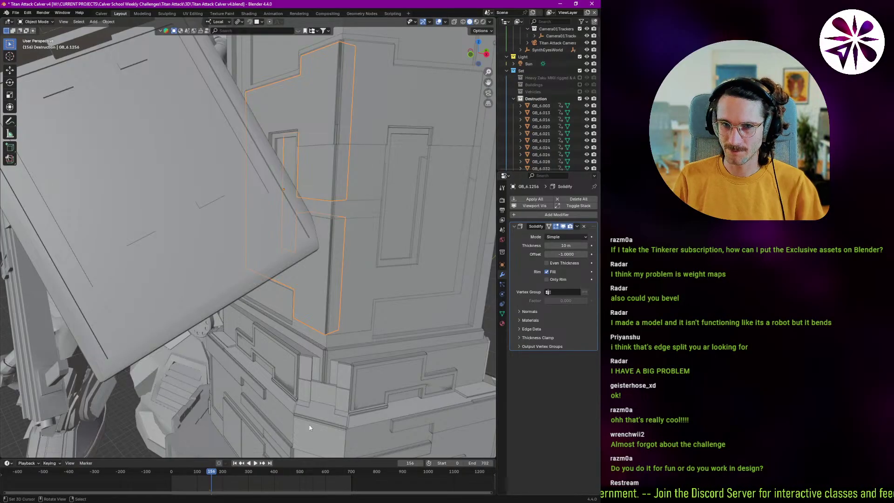
Step: Step the animation back to frame 151 to check the thickened panel against the robot's hand
{"action": "key", "text": "Left"}
{"action": "key", "text": "Left"}
{"action": "key", "text": "Left"}
{"action": "key", "text": "Left"}
{"action": "key", "text": "Left"}
{"action": "scroll", "coordinate": [229, 491], "scroll_direction": "up", "scroll_amount": 4}
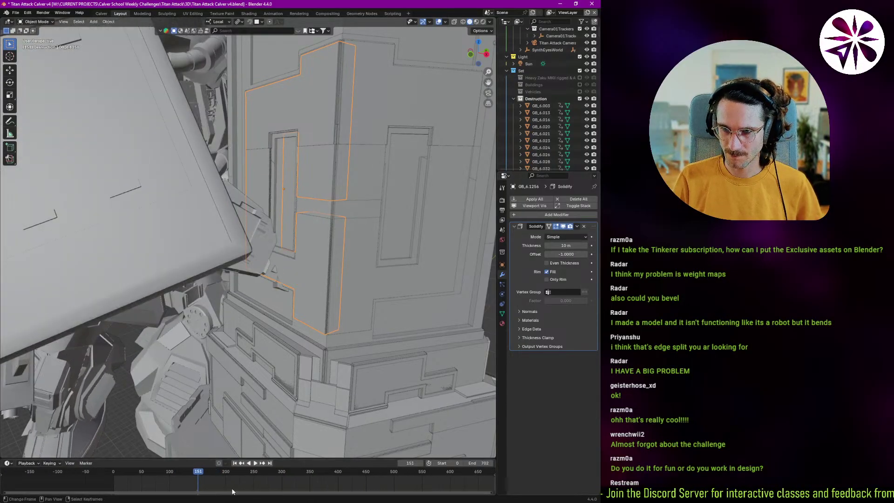
Step: Step and play through the frames around the robot hand's contact with the tower and set the current frame to 143
{"action": "scroll", "coordinate": [229, 491], "scroll_direction": "down", "scroll_amount": 5, "text": "ctrl"}
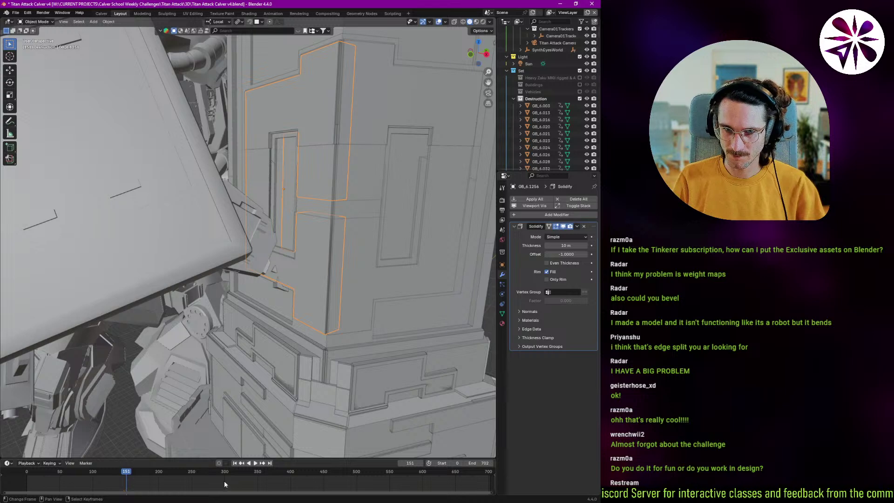
{"action": "key", "text": "Left"}
{"action": "key", "text": "Left"}
{"action": "key", "text": "Left"}
{"action": "key", "text": "Left"}
{"action": "key", "text": "Left"}
{"action": "key", "text": "Left"}
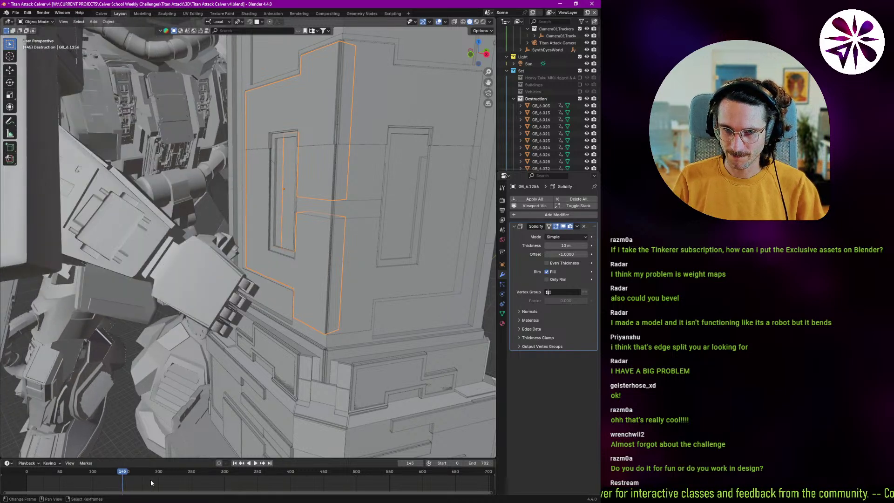
{"action": "key", "text": "space"}
{"action": "key", "text": "Escape"}
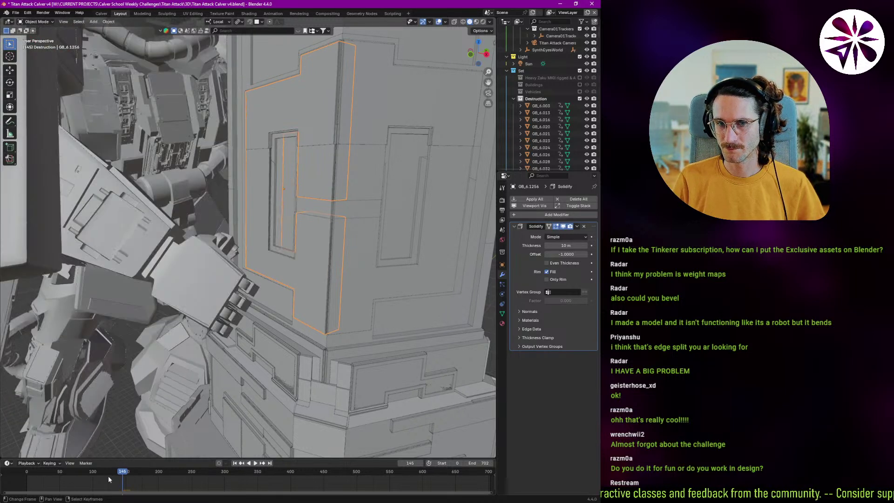
{"action": "key", "text": "space"}
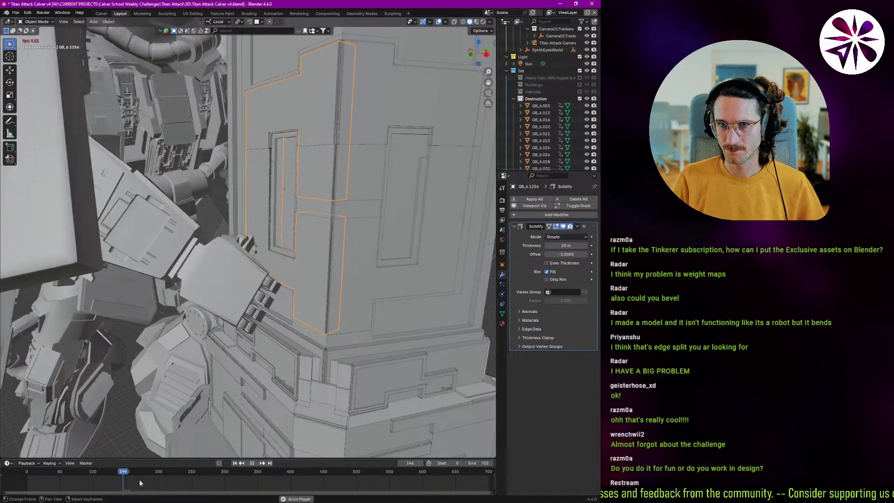
{"action": "key", "text": "Escape"}
{"action": "left_click_drag", "start_coordinate": [124, 482], "coordinate": [121, 482]}
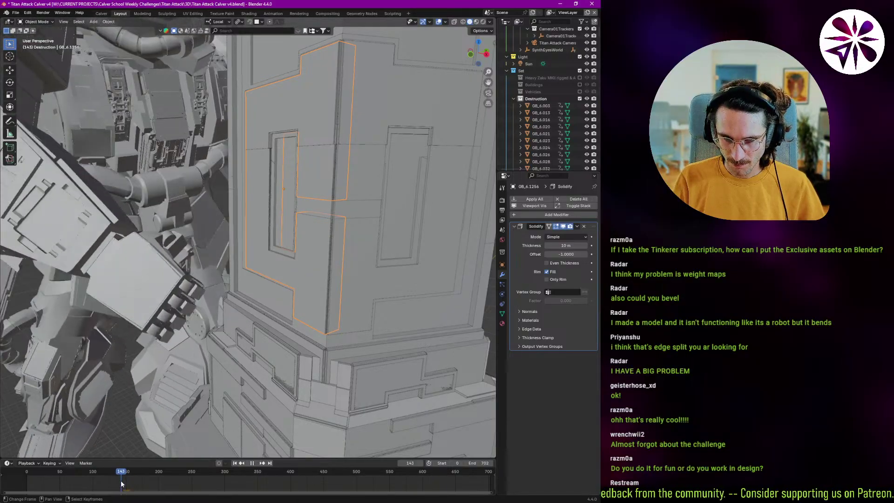
{"action": "middle_click_drag", "start_coordinate": [178, 277], "coordinate": [177, 302]}
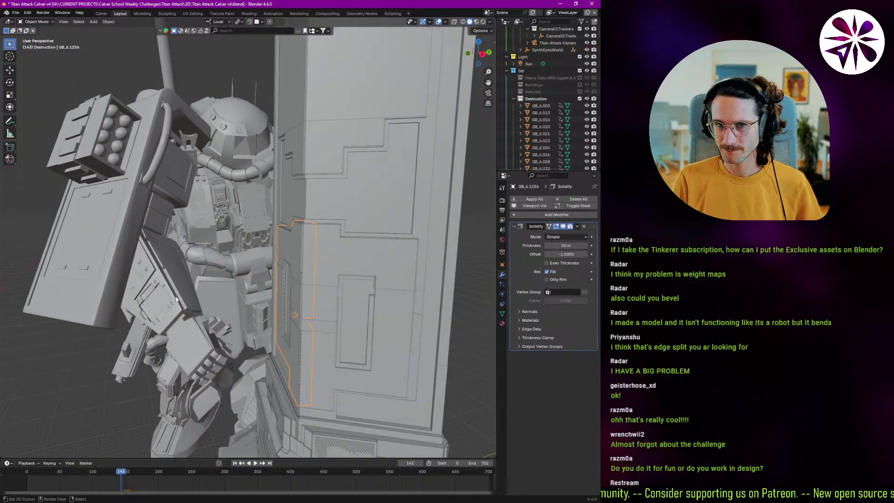
Step: Move the Zaku mesh into the Heavy Zaku MKII rigged & Animated collection and enable that collection in the view layer
{"action": "left_click", "coordinate": [514, 99]}
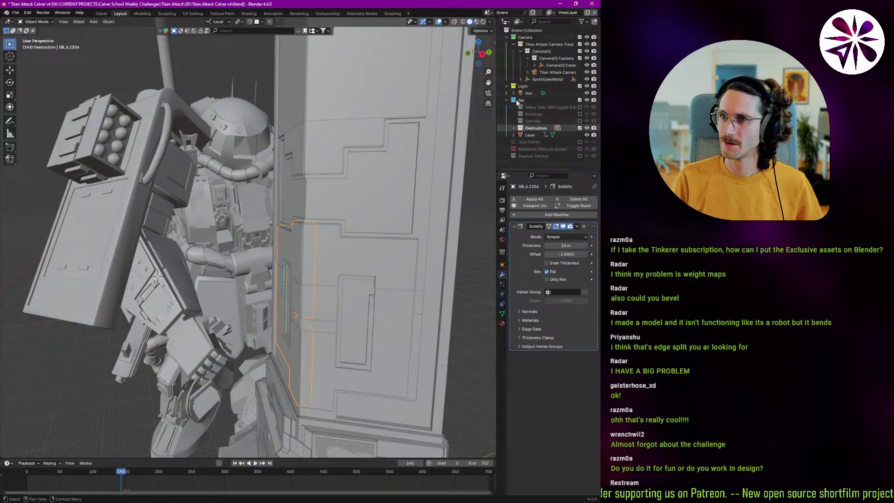
{"action": "left_click", "coordinate": [244, 221]}
{"action": "key", "text": "m"}
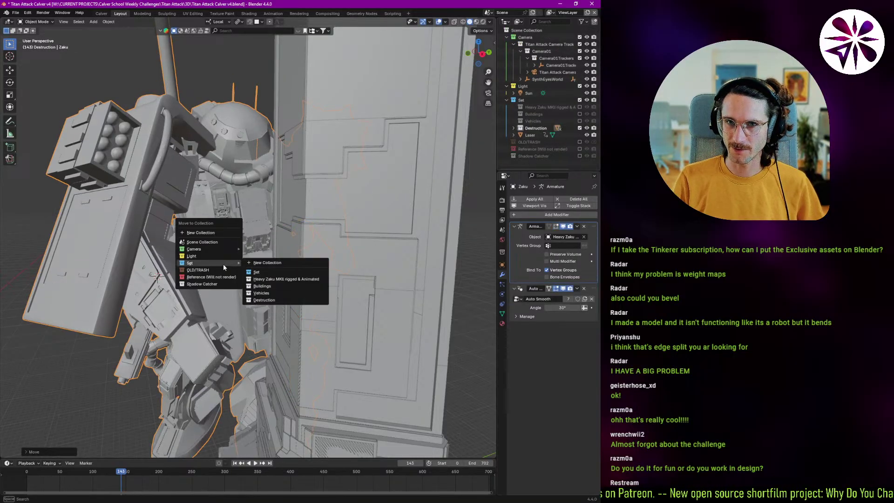
{"action": "key", "text": "m"}
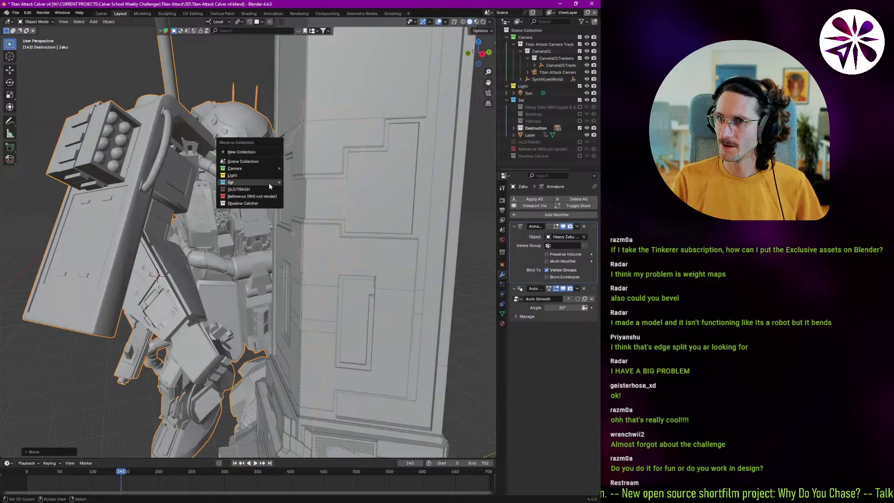
{"action": "mouse_move", "coordinate": [267, 182]}
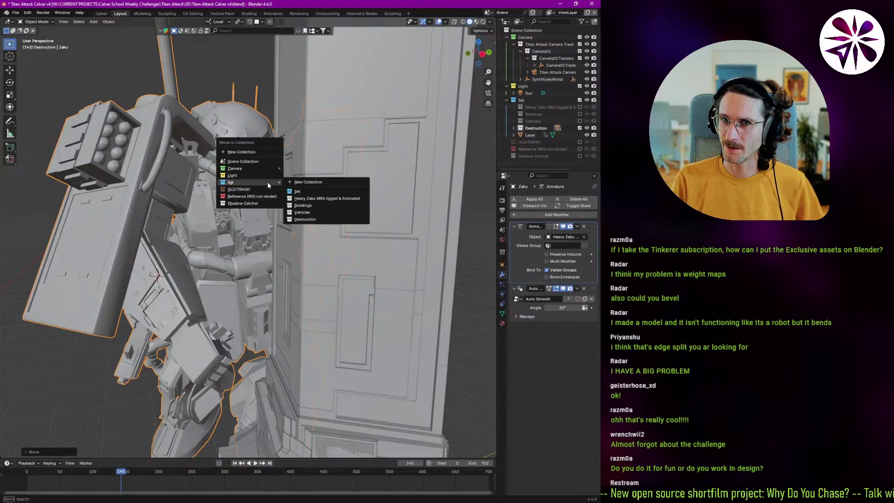
{"action": "left_click", "coordinate": [347, 198]}
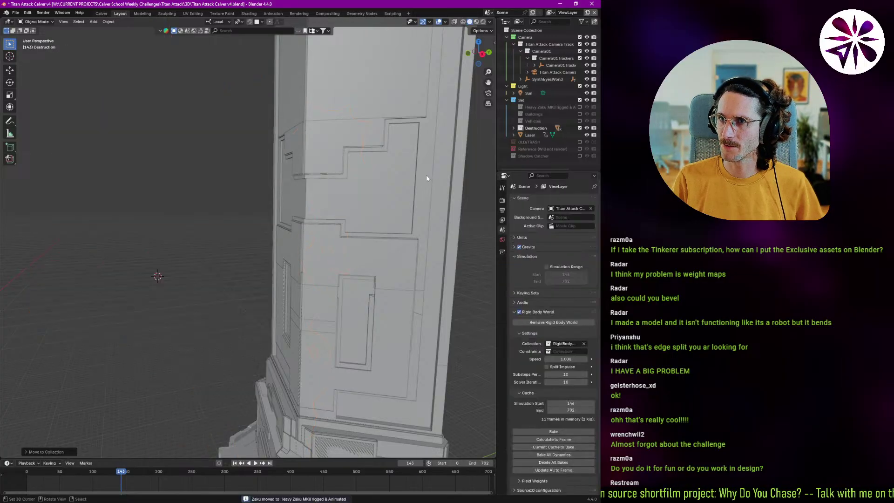
{"action": "left_click", "coordinate": [579, 107]}
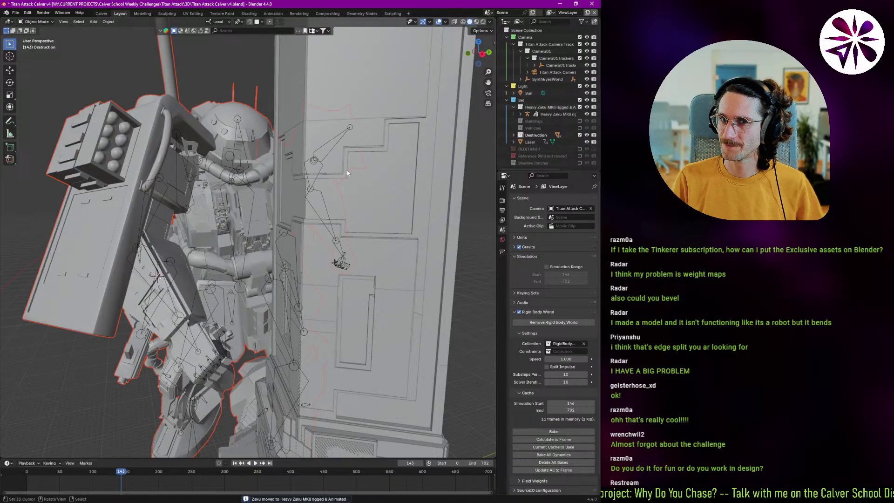
Step: Select the robot's armature, pick its LArmL.001 hand bone in Pose Mode, and return to Object Mode
{"action": "left_click", "coordinate": [193, 327]}
{"action": "scroll", "coordinate": [200, 280], "scroll_direction": "up", "scroll_amount": 2}
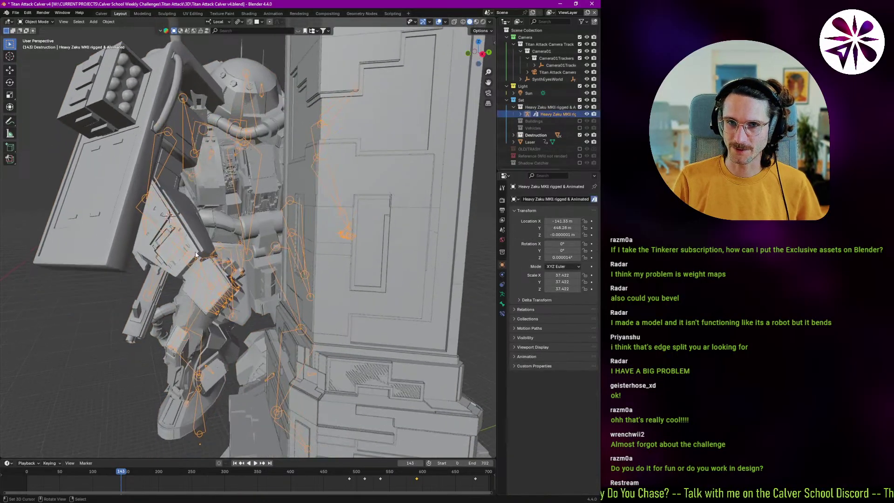
{"action": "key", "text": "ctrl+Tab"}
{"action": "left_click", "coordinate": [204, 351]}
{"action": "middle_click_drag", "start_coordinate": [206, 278], "coordinate": [213, 329]}
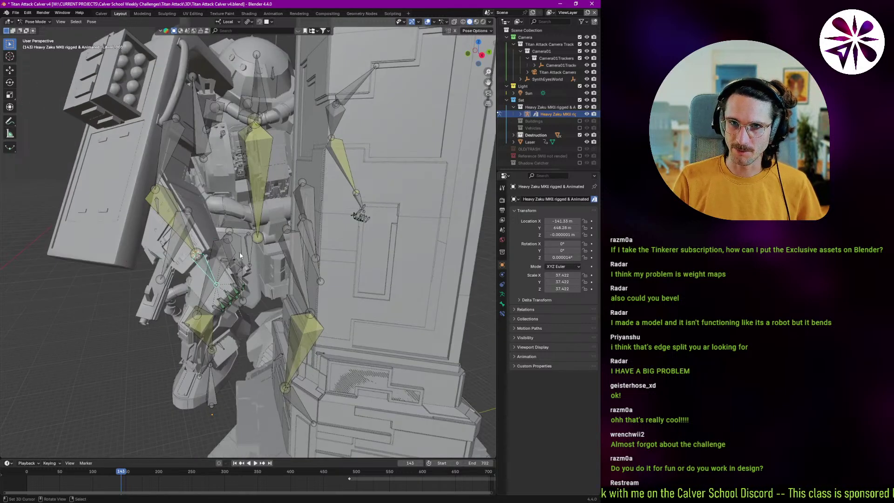
{"action": "key", "text": "ctrl+Tab"}
Step: Add a mesh cube at the robot's hand and scale it up to about 29.1
{"action": "key", "text": "shift+a"}
{"action": "mouse_move", "coordinate": [208, 269]}
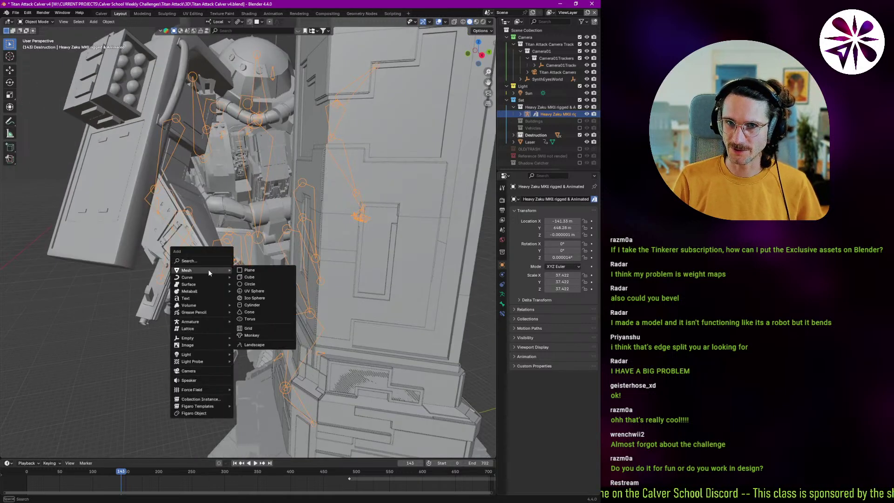
{"action": "left_click", "coordinate": [255, 279]}
{"action": "middle_click_drag", "start_coordinate": [255, 279], "coordinate": [236, 270]}
{"action": "key", "text": "s"}
{"action": "left_click", "coordinate": [270, 303]}
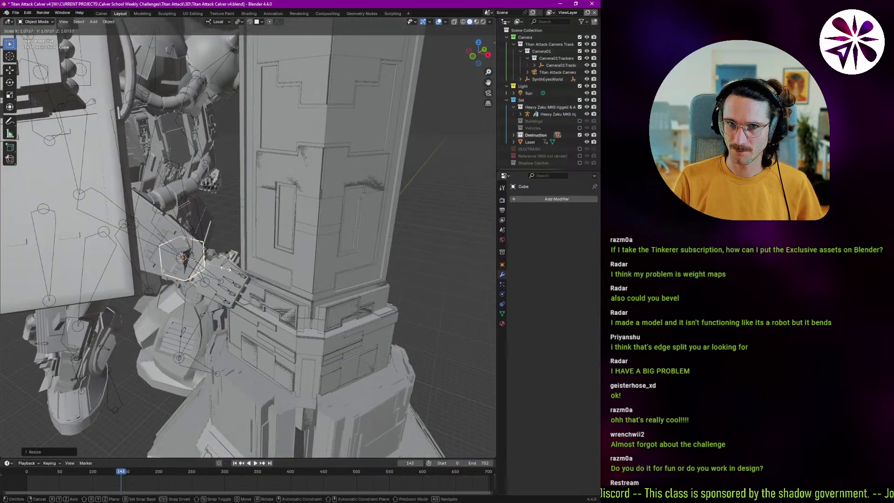
{"action": "key", "text": "s"}
{"action": "left_click", "coordinate": [249, 297]}
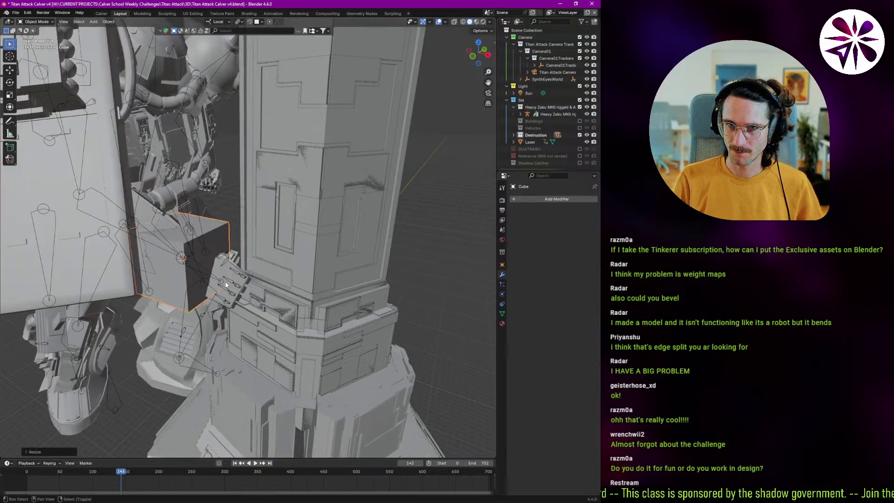
Step: Set the cube's viewport display to Wire
{"action": "left_click", "coordinate": [501, 265]}
{"action": "left_click", "coordinate": [525, 366]}
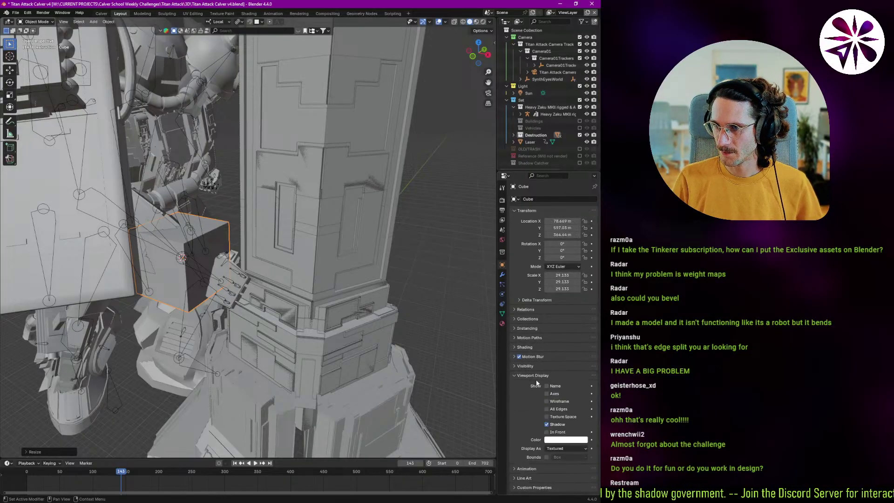
{"action": "scroll", "coordinate": [544, 345], "scroll_direction": "down", "scroll_amount": 5}
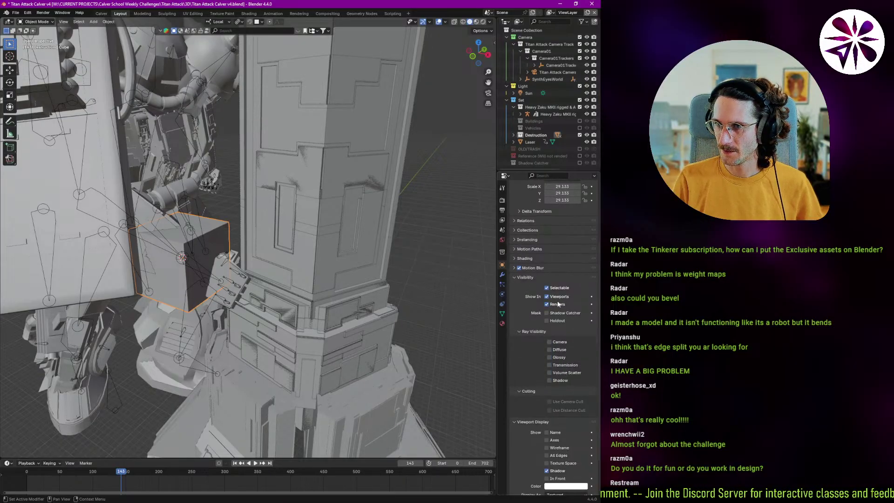
{"action": "left_click", "coordinate": [521, 277]}
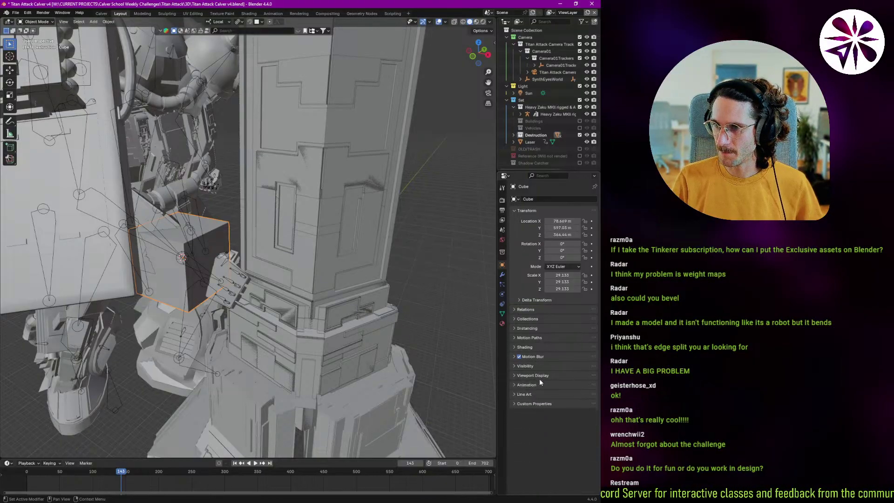
{"action": "left_click", "coordinate": [561, 448]}
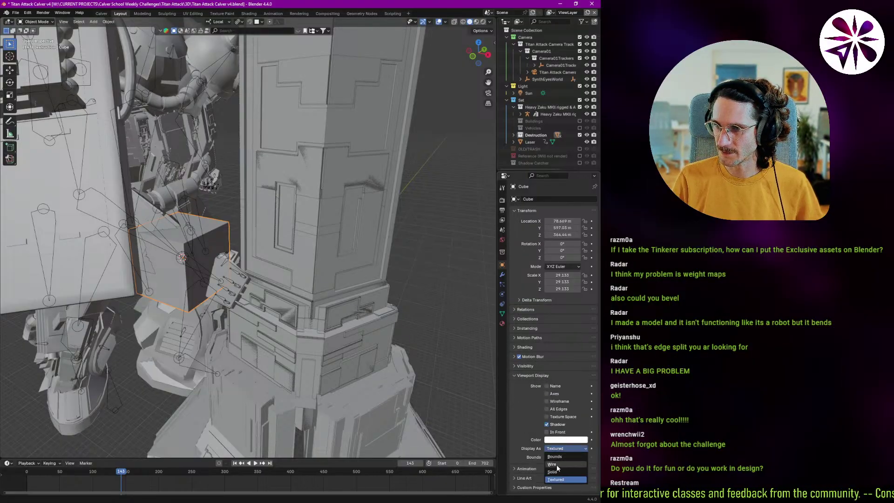
{"action": "left_click", "coordinate": [552, 465]}
Step: Parent the wire cube to the armature's LArmL.001 hand bone using Bone Relative
{"action": "mouse_move", "coordinate": [364, 360]}
{"action": "middle_mouse_down"}
{"action": "mouse_move", "coordinate": [279, 291]}
{"action": "mouse_move", "coordinate": [261, 331]}
{"action": "mouse_move", "coordinate": [275, 350]}
{"action": "middle_mouse_up"}
{"action": "left_click", "coordinate": [276, 351]}
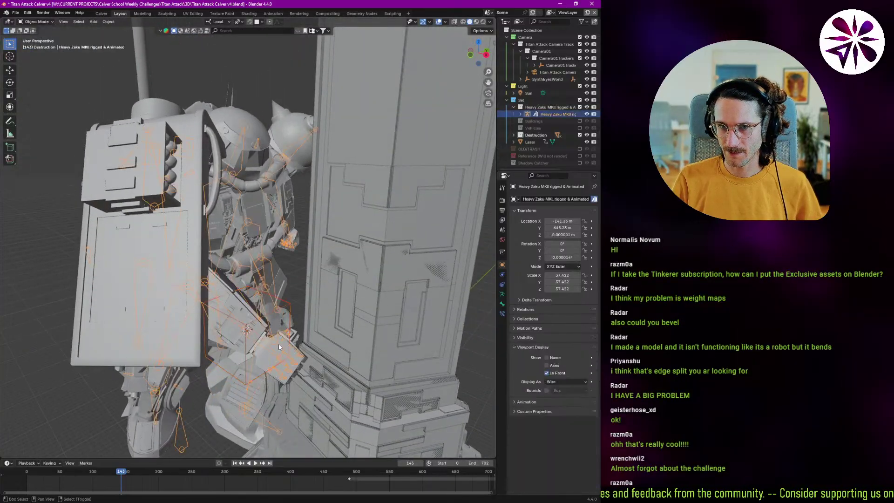
{"action": "key", "text": "ctrl+Tab"}
{"action": "left_click", "coordinate": [272, 350]}
{"action": "right_click_drag", "start_coordinate": [262, 338], "coordinate": [261, 334]}
{"action": "key", "text": "ctrl+p"}
{"action": "key", "text": "Down"}
{"action": "key", "text": "Down"}
{"action": "key", "text": "Down"}
{"action": "key", "text": "Down"}
{"action": "key", "text": "Down"}
{"action": "key", "text": "Down"}
{"action": "key", "text": "Down"}
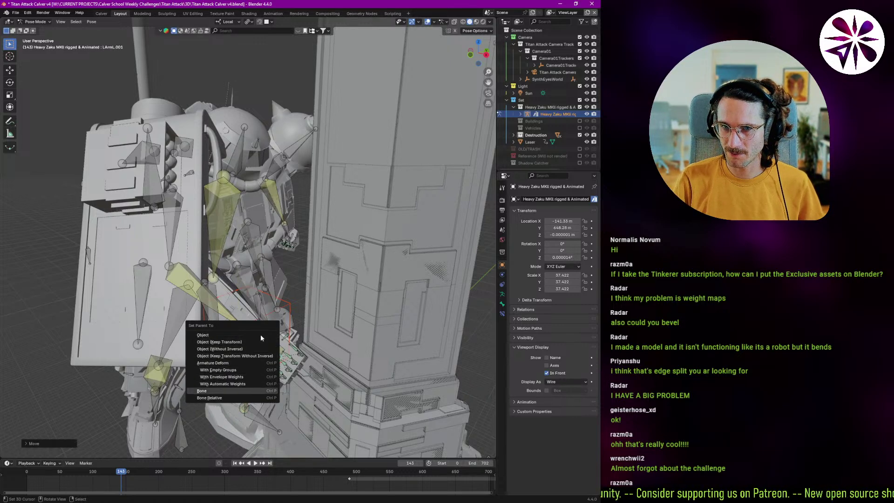
{"action": "key", "text": "Down"}
{"action": "key", "text": "Return"}
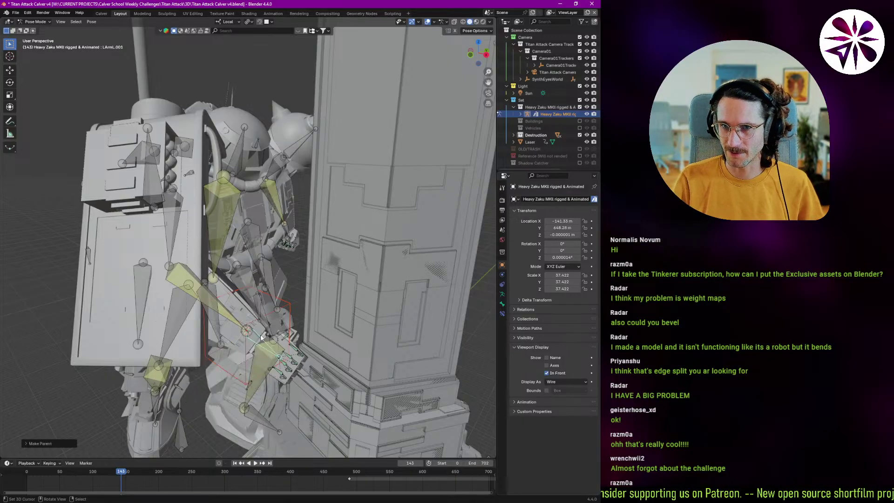
Step: Re-parent the cube to the hand bone with the plain Bone option and return to Object Mode
{"action": "middle_click_drag", "start_coordinate": [261, 337], "coordinate": [301, 326]}
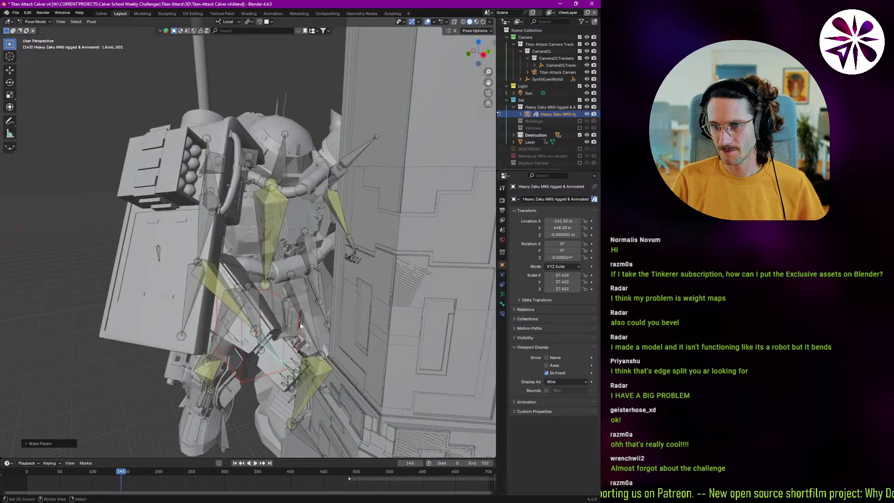
{"action": "key", "text": "ctrl+p"}
{"action": "key", "text": "Up"}
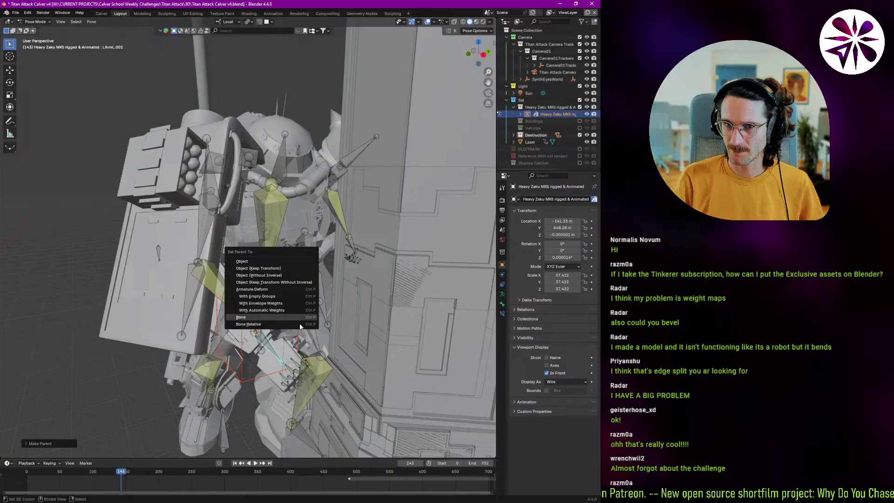
{"action": "key", "text": "Return"}
{"action": "key", "text": "ctrl+Tab"}
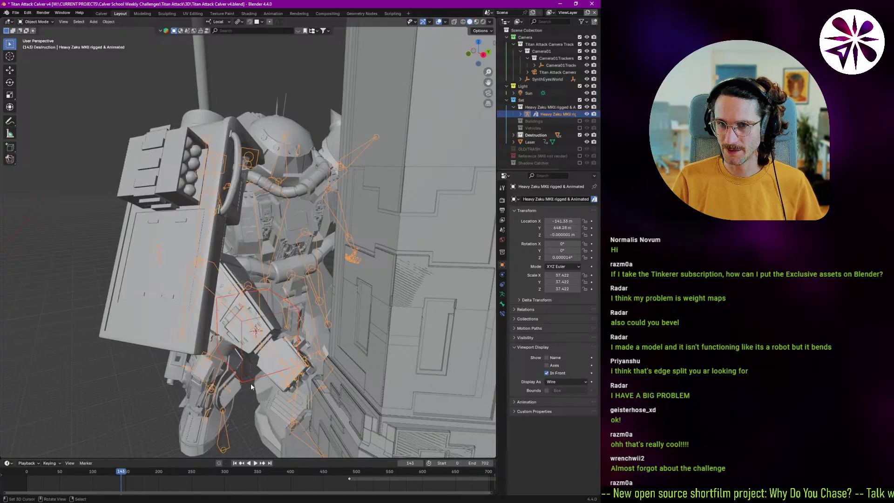
Step: Rotate the cube freely to about -25.5°, 30.5° and 18° on X, Y and Z to match the hand
{"action": "left_click", "coordinate": [249, 382]}
{"action": "middle_click_drag", "start_coordinate": [295, 343], "coordinate": [344, 313]}
{"action": "middle_click_drag", "start_coordinate": [447, 275], "coordinate": [372, 285], "text": "shift"}
{"action": "key", "text": "r"}
{"action": "left_click", "coordinate": [381, 317]}
{"action": "middle_click_drag", "start_coordinate": [381, 317], "coordinate": [312, 322]}
{"action": "key", "text": "r"}
{"action": "key", "text": "r"}
{"action": "left_click", "coordinate": [292, 311]}
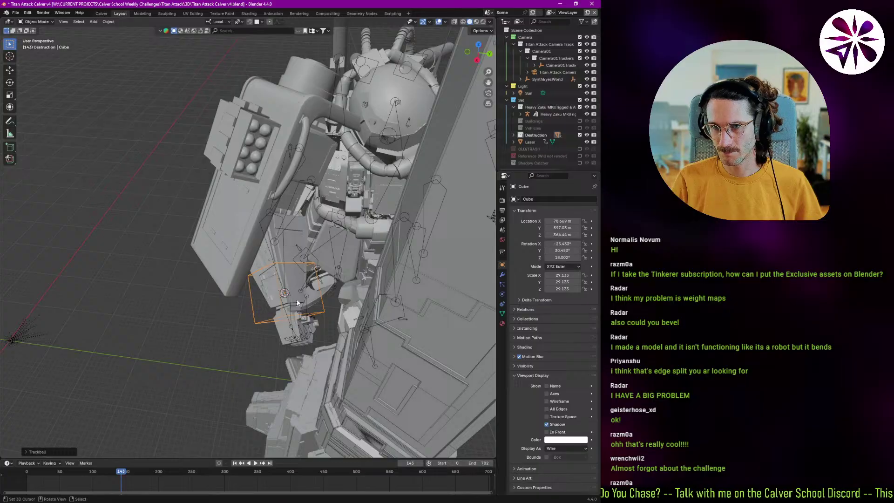
Step: Move the cube over the robot's hand and scale it down to about 20.1 so it encloses the fingers
{"action": "key", "text": "g"}
{"action": "left_click", "coordinate": [311, 337]}
{"action": "middle_click_drag", "start_coordinate": [311, 338], "coordinate": [368, 321]}
{"action": "key", "text": "s"}
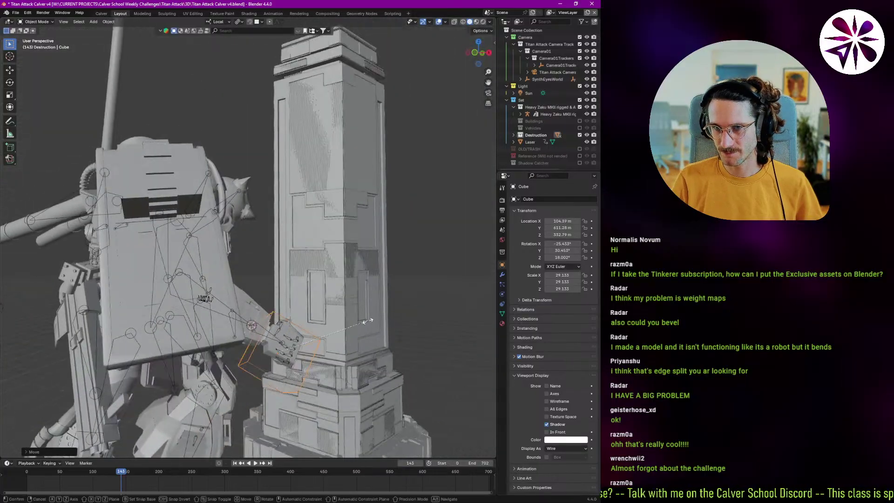
{"action": "left_click", "coordinate": [338, 326]}
{"action": "key", "text": "g"}
{"action": "left_click", "coordinate": [296, 341]}
{"action": "middle_click_drag", "start_coordinate": [297, 342], "coordinate": [207, 321]}
{"action": "key", "text": "g"}
{"action": "left_click", "coordinate": [315, 350]}
{"action": "mouse_move", "coordinate": [315, 349]}
{"action": "middle_mouse_down"}
{"action": "mouse_move", "coordinate": [343, 365]}
{"action": "mouse_move", "coordinate": [277, 415]}
{"action": "mouse_move", "coordinate": [319, 384]}
{"action": "mouse_move", "coordinate": [320, 359]}
{"action": "middle_mouse_up"}
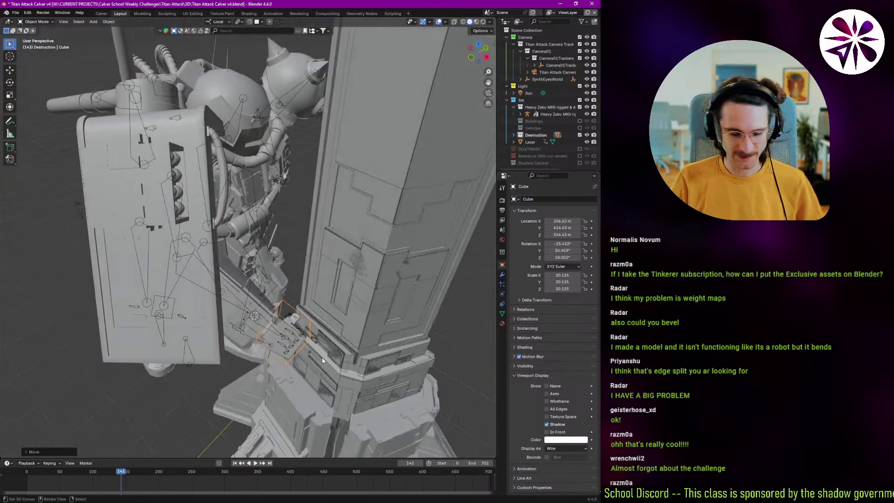
Step: Apply the cube's scale and briefly play the animation to check how it follows the hand
{"action": "key", "text": "ctrl+a"}
{"action": "left_click", "coordinate": [316, 349]}
{"action": "key", "text": "space"}
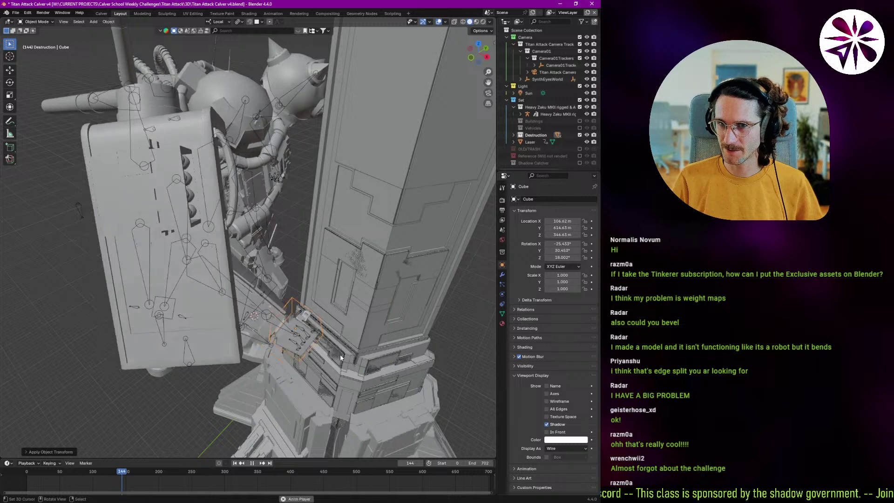
{"action": "key", "text": "Escape"}
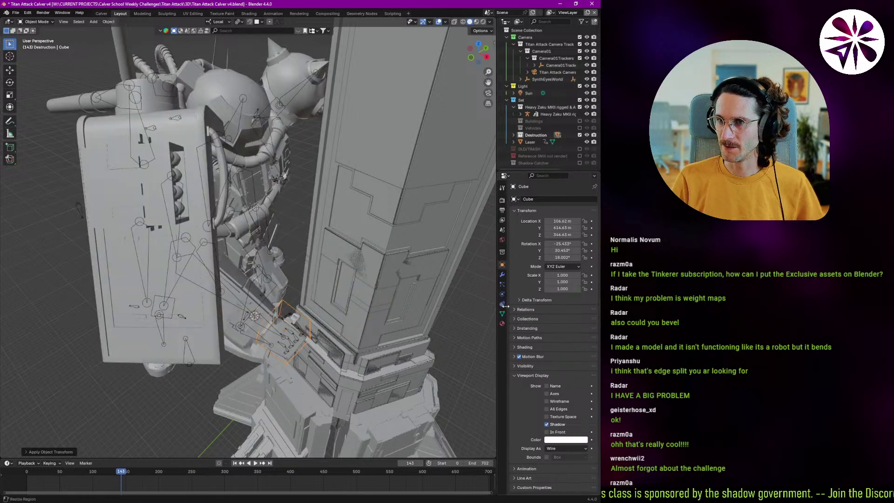
Step: Make the cube an active rigid body with Animated enabled and play the simulation around the tower
{"action": "left_click", "coordinate": [502, 276]}
{"action": "left_click", "coordinate": [502, 294]}
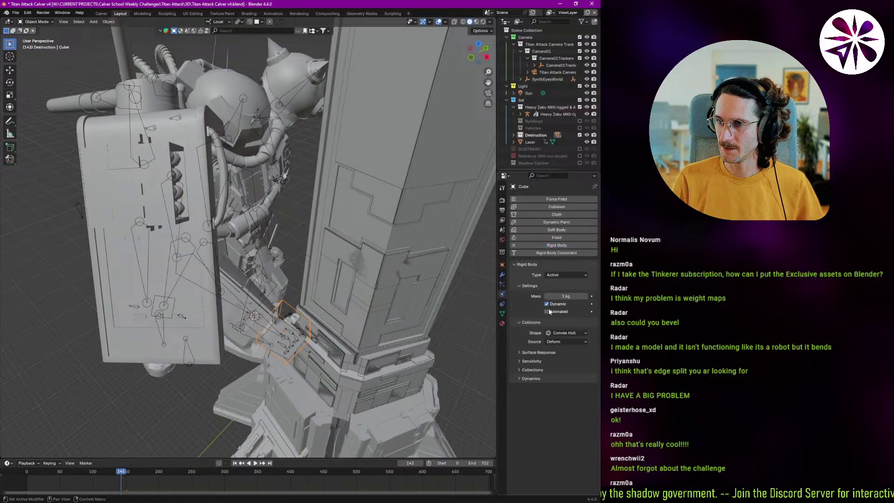
{"action": "key", "text": "space"}
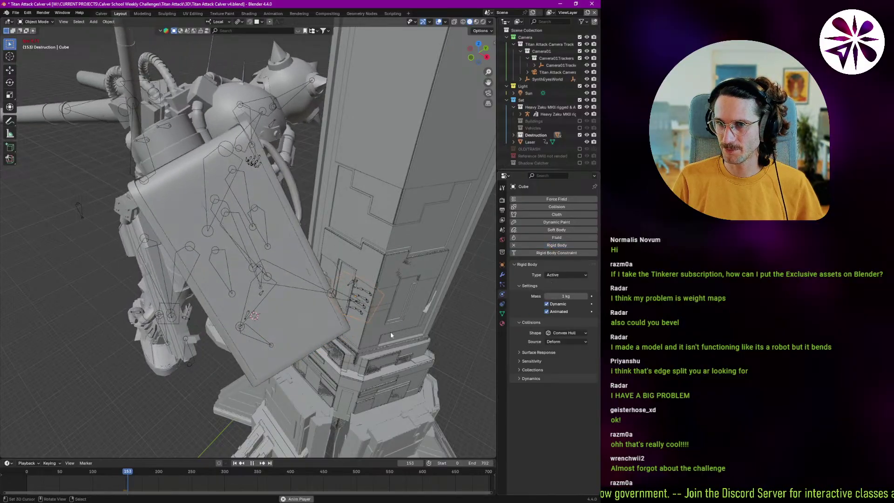
{"action": "middle_click_drag", "start_coordinate": [433, 309], "coordinate": [334, 299]}
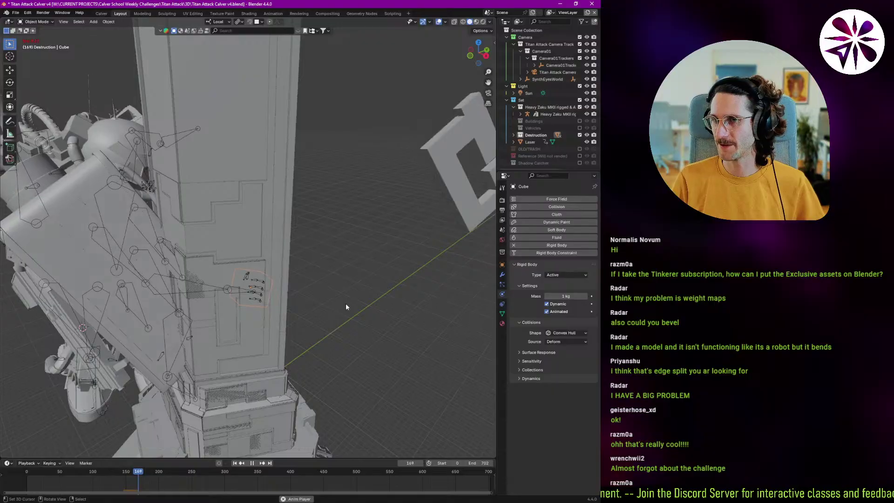
Step: Replay the simulation from a closer view of the tower's lower wall panels beside the robot's hand
{"action": "key", "text": "Escape"}
{"action": "middle_click_drag", "start_coordinate": [208, 340], "coordinate": [234, 271]}
{"action": "right_click", "coordinate": [244, 325]}
{"action": "key", "text": "ctrl+z"}
{"action": "middle_click_drag", "start_coordinate": [234, 340], "coordinate": [240, 300], "text": "ctrl"}
{"action": "mouse_move", "coordinate": [244, 296]}
{"action": "middle_mouse_down"}
{"action": "mouse_move", "coordinate": [222, 282]}
{"action": "mouse_move", "coordinate": [242, 295]}
{"action": "mouse_move", "coordinate": [252, 282]}
{"action": "mouse_move", "coordinate": [231, 360]}
{"action": "mouse_move", "coordinate": [245, 314]}
{"action": "mouse_move", "coordinate": [262, 312]}
{"action": "mouse_move", "coordinate": [247, 289]}
{"action": "middle_mouse_up"}
{"action": "key", "text": "space"}
{"action": "key", "text": "Escape"}
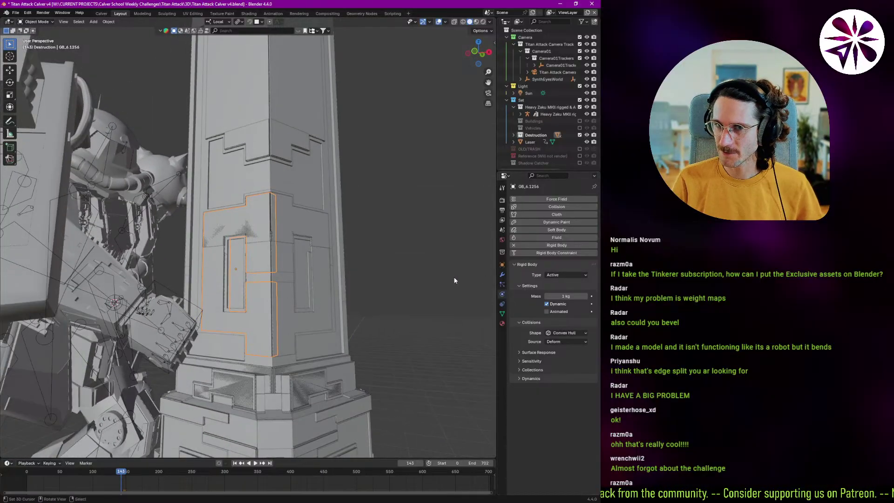
Step: Move to frame 117 and box-select the pieces of the tower's middle section
{"action": "left_click_drag", "start_coordinate": [110, 486], "coordinate": [104, 482]}
{"action": "middle_click_drag", "start_coordinate": [305, 275], "coordinate": [304, 322]}
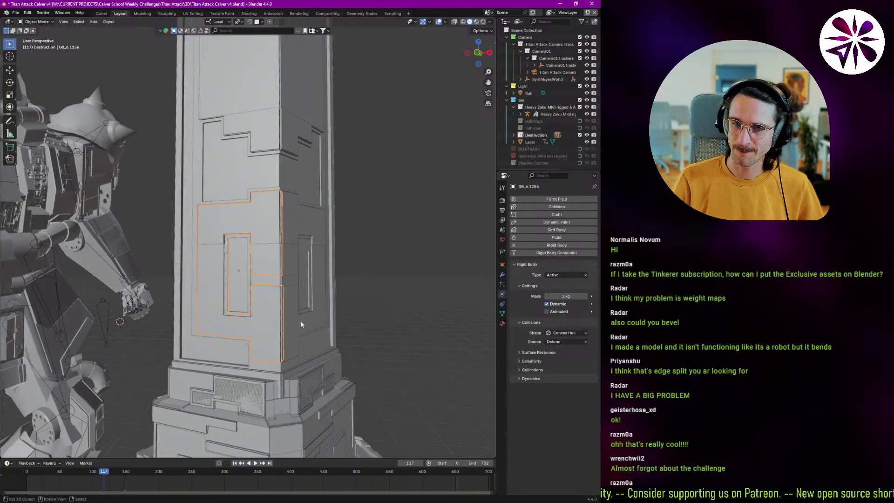
{"action": "left_click_drag", "start_coordinate": [363, 356], "coordinate": [217, 158]}
{"action": "key", "text": "g"}
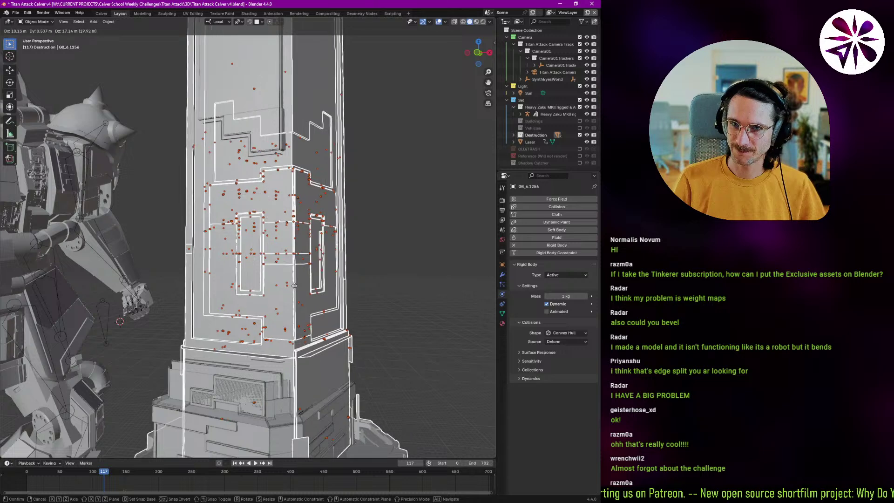
{"action": "right_click", "coordinate": [286, 319]}
Step: Remove the tower's base and the lower corner pieces from the selection, keeping the middle section's pieces
{"action": "scroll", "coordinate": [287, 322], "scroll_direction": "down", "scroll_amount": 3}
{"action": "middle_click_drag", "start_coordinate": [314, 394], "coordinate": [305, 304], "text": "shift"}
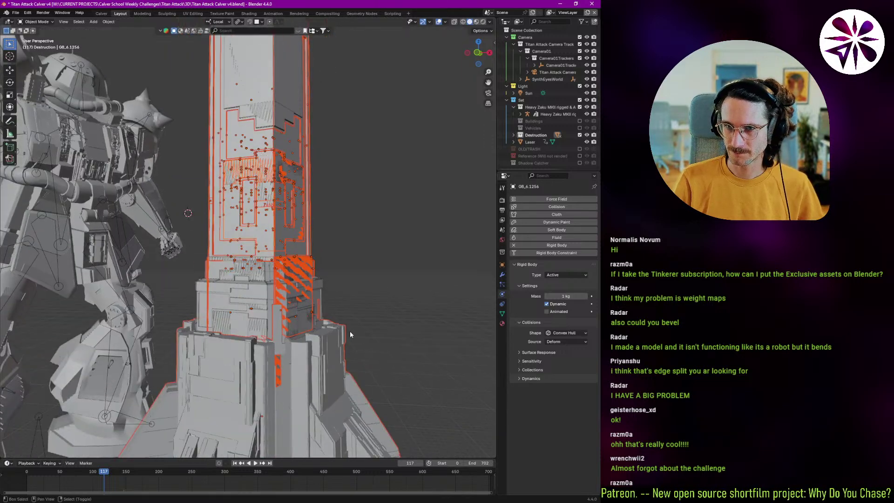
{"action": "left_click", "coordinate": [346, 332], "text": "shift"}
{"action": "left_click", "coordinate": [347, 332], "text": "shift"}
{"action": "key", "text": "g"}
{"action": "right_click", "coordinate": [304, 275]}
{"action": "middle_click_drag", "start_coordinate": [285, 257], "coordinate": [291, 304], "text": "shift"}
{"action": "key", "text": "c"}
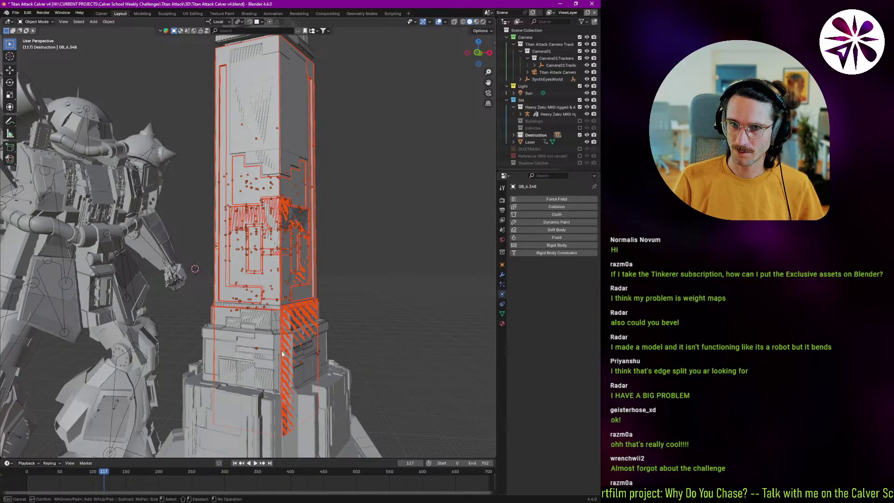
{"action": "left_click_drag", "start_coordinate": [292, 360], "coordinate": [280, 354], "text": "shift"}
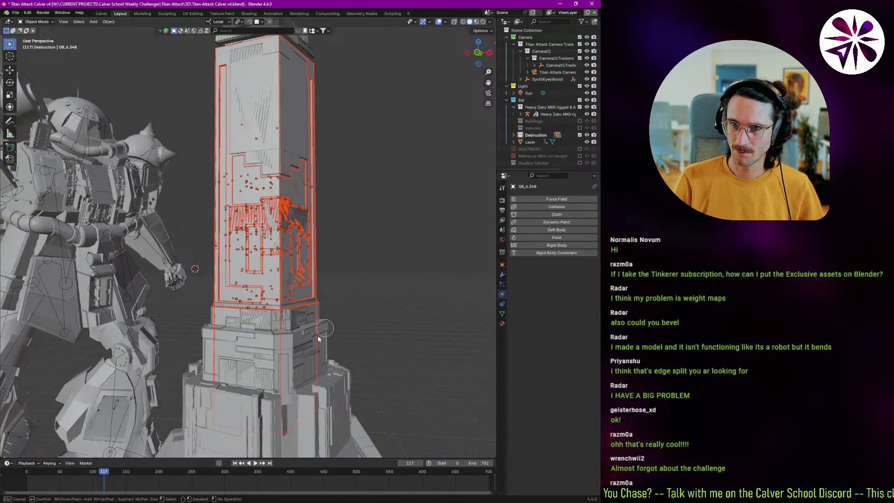
{"action": "key", "text": "Escape"}
Step: Make the wall panel around the recessed window the active object of the selected tower pieces
{"action": "middle_click_drag", "start_coordinate": [312, 219], "coordinate": [291, 259], "text": "shift"}
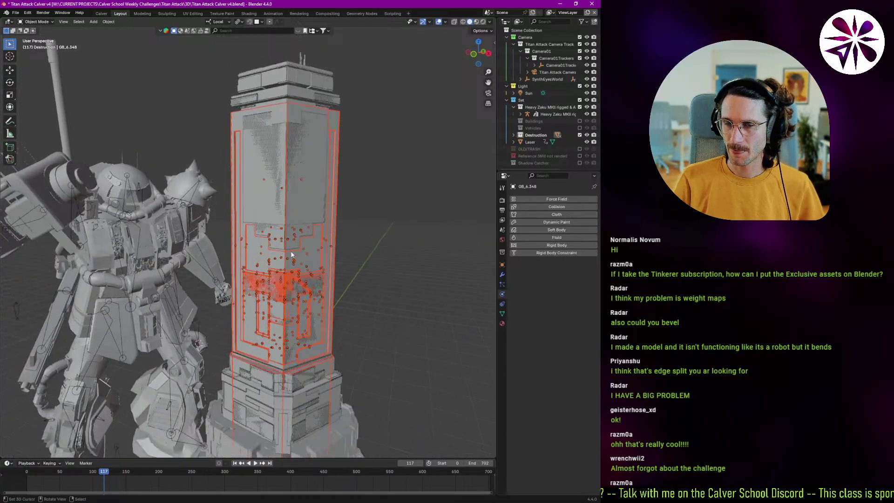
{"action": "scroll", "coordinate": [281, 307], "scroll_direction": "up", "scroll_amount": 1}
{"action": "middle_click_drag", "start_coordinate": [280, 306], "coordinate": [375, 276]}
{"action": "scroll", "coordinate": [250, 302], "scroll_direction": "up", "scroll_amount": 4}
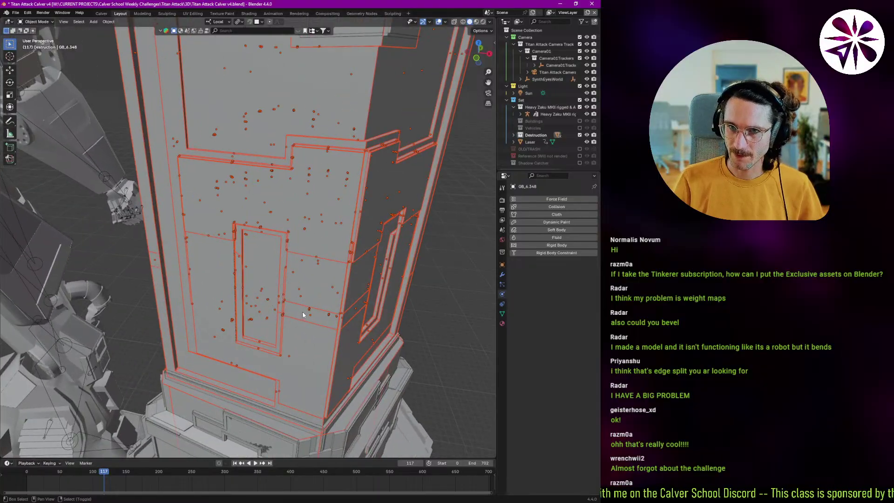
{"action": "left_click", "coordinate": [315, 294], "text": "shift"}
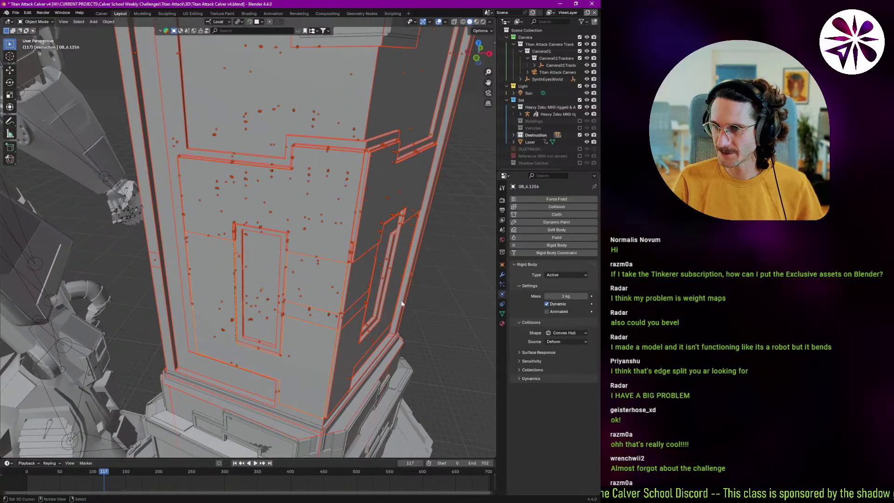
Step: Copy the rigid body settings from the active panel to the selected tower pieces and test-play the simulation
{"action": "key", "text": "F3"}
{"action": "type", "text": "copy"}
{"action": "key", "text": "Down"}
{"action": "key", "text": "Down"}
{"action": "key", "text": "Down"}
{"action": "key", "text": "Down"}
{"action": "key", "text": "Down"}
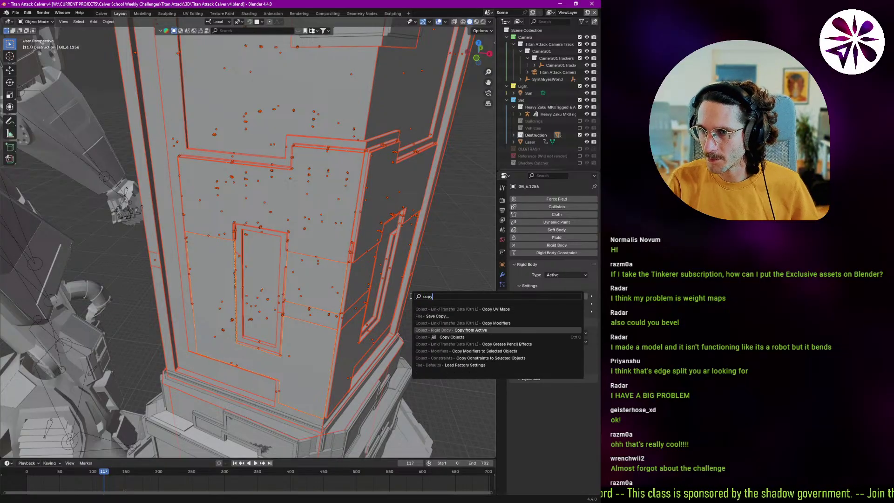
{"action": "key", "text": "Down"}
{"action": "key", "text": "Up"}
{"action": "key", "text": "Up"}
{"action": "key", "text": "Up"}
{"action": "key", "text": "Up"}
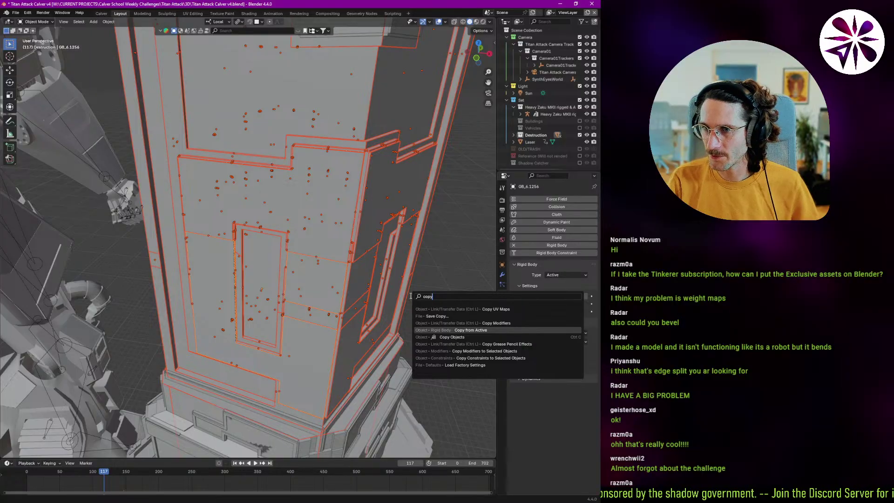
{"action": "key", "text": "Return"}
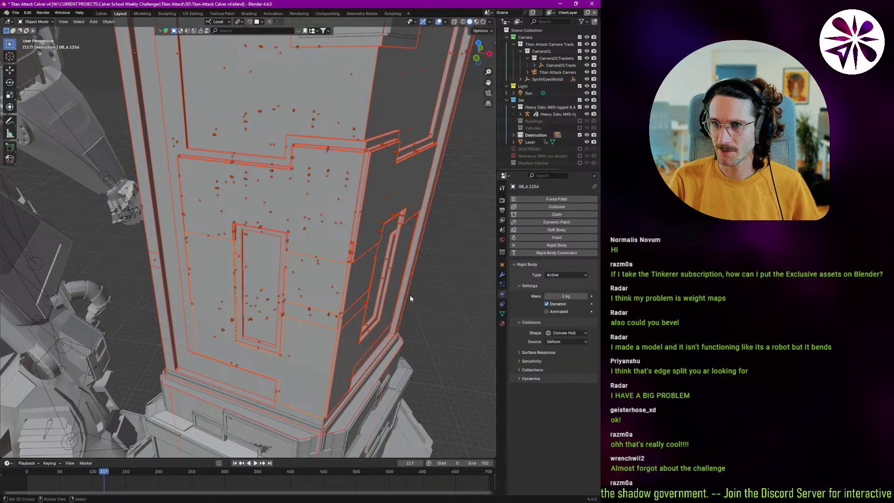
{"action": "key", "text": "space"}
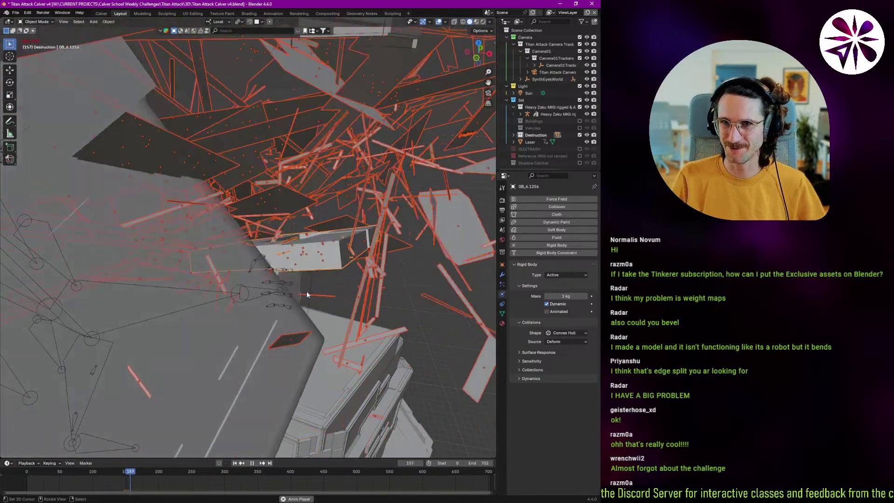
{"action": "key", "text": "Escape"}
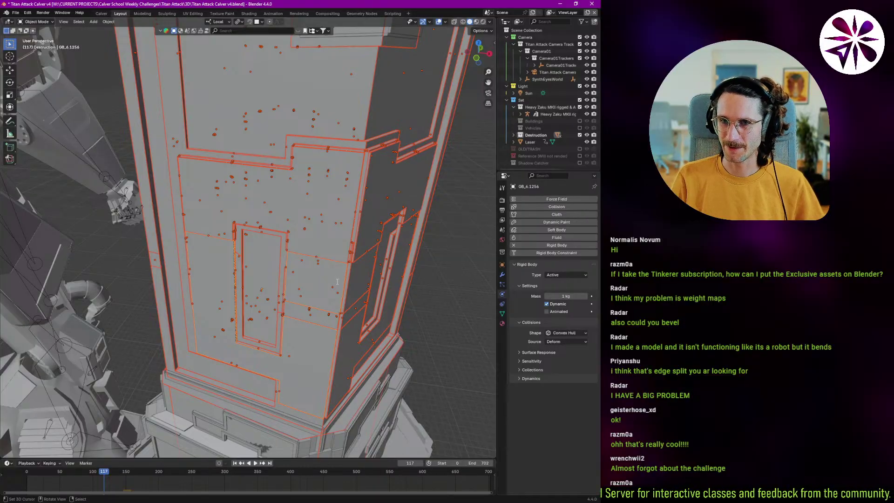
Step: Try copying the active panel's modifiers to all selected tower pieces, and undo the copy
{"action": "key", "text": "F3"}
{"action": "type", "text": "copy mod"}
{"action": "key", "text": "Return"}
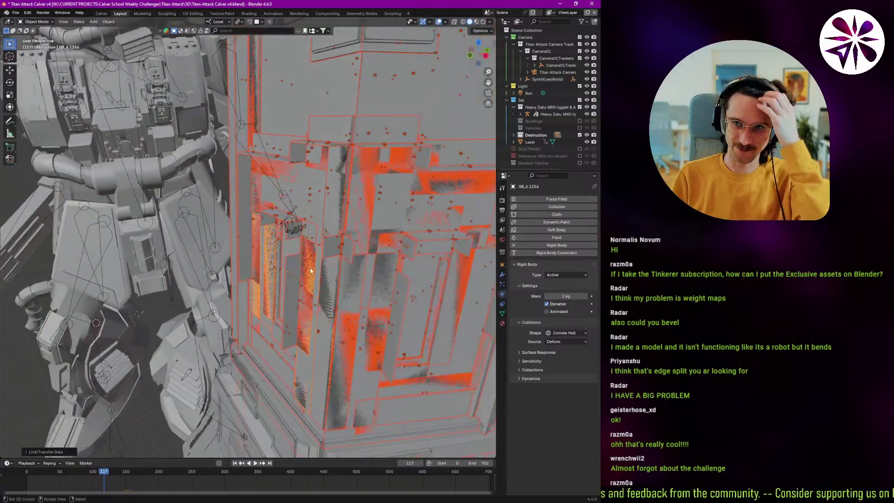
{"action": "mouse_move", "coordinate": [311, 271]}
{"action": "middle_mouse_down"}
{"action": "mouse_move", "coordinate": [322, 274]}
{"action": "mouse_move", "coordinate": [349, 236]}
{"action": "mouse_move", "coordinate": [299, 251]}
{"action": "mouse_move", "coordinate": [319, 274]}
{"action": "mouse_move", "coordinate": [304, 274]}
{"action": "middle_mouse_up"}
{"action": "key", "text": "ctrl+z"}
Step: Set the active panel's Solidify thickness to 2 m and copy its modifiers to the selected tower pieces
{"action": "middle_click_drag", "start_coordinate": [285, 317], "coordinate": [298, 274]}
{"action": "left_click", "coordinate": [502, 274]}
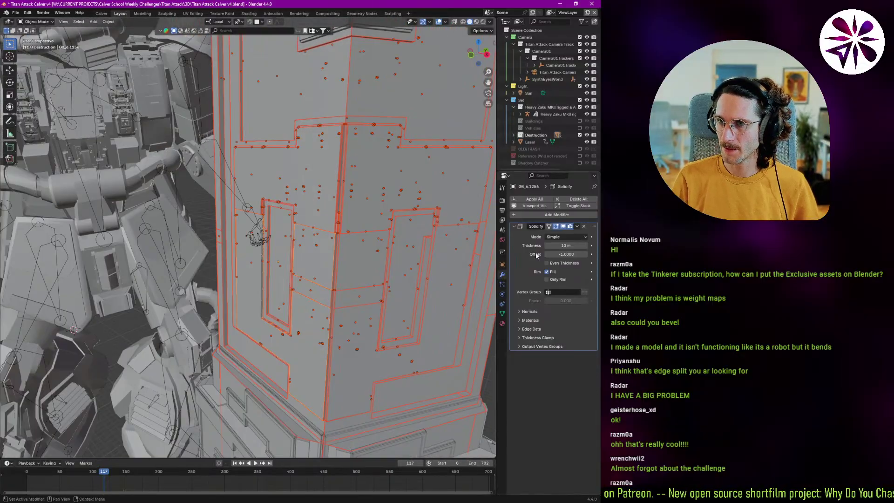
{"action": "double_click", "coordinate": [561, 245]}
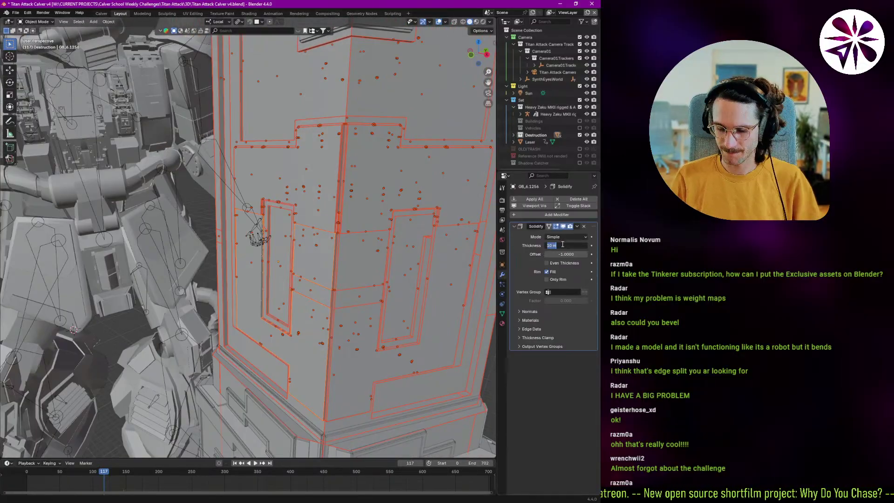
{"action": "type", "text": "2"}
{"action": "key", "text": "Return"}
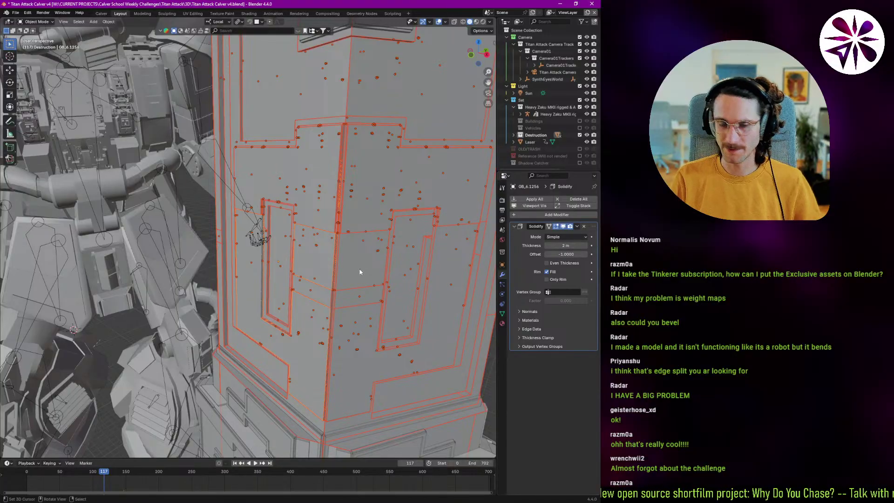
{"action": "key", "text": "F3"}
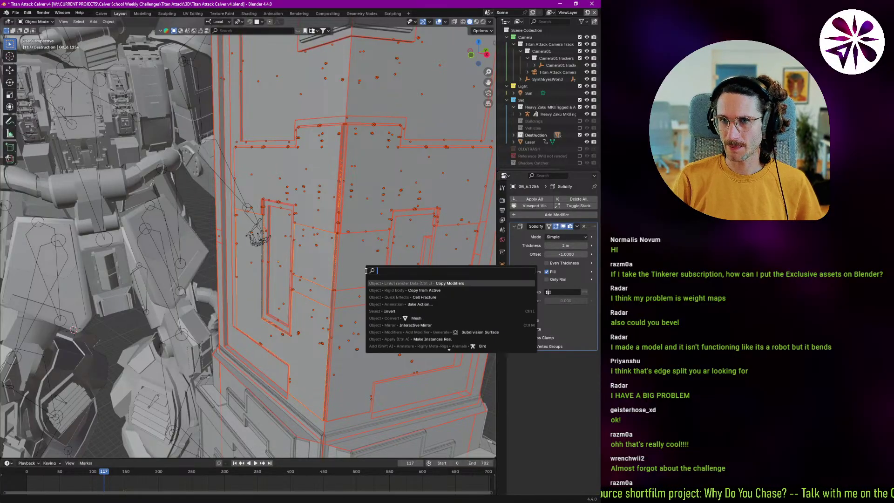
{"action": "key", "text": "Return"}
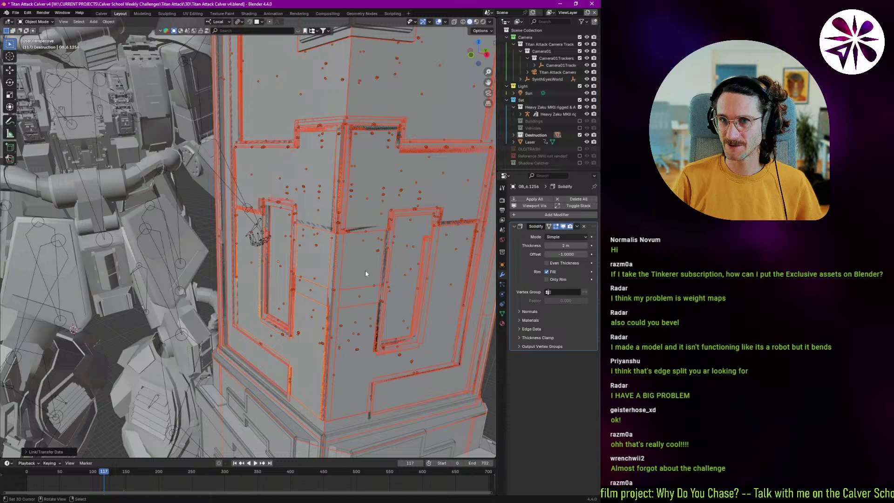
Step: Deselect everything and play the destruction simulation several times while viewing the tower from different angles
{"action": "key", "text": "space"}
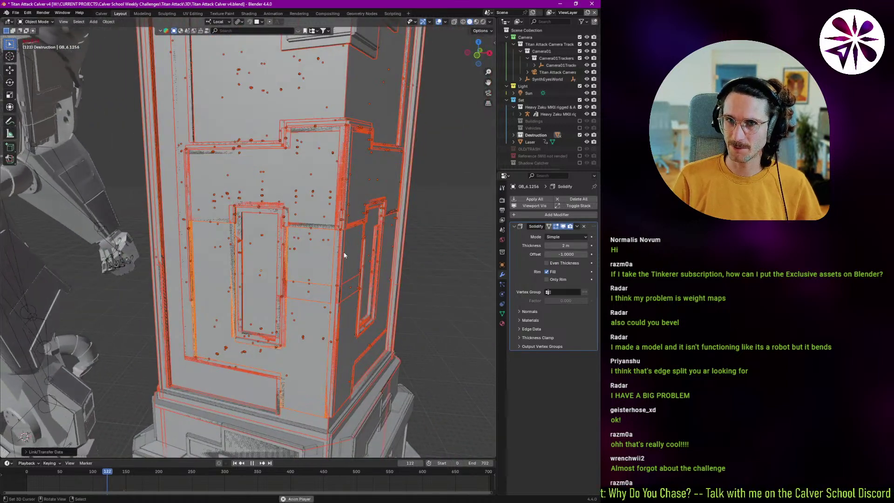
{"action": "key", "text": "alt+a"}
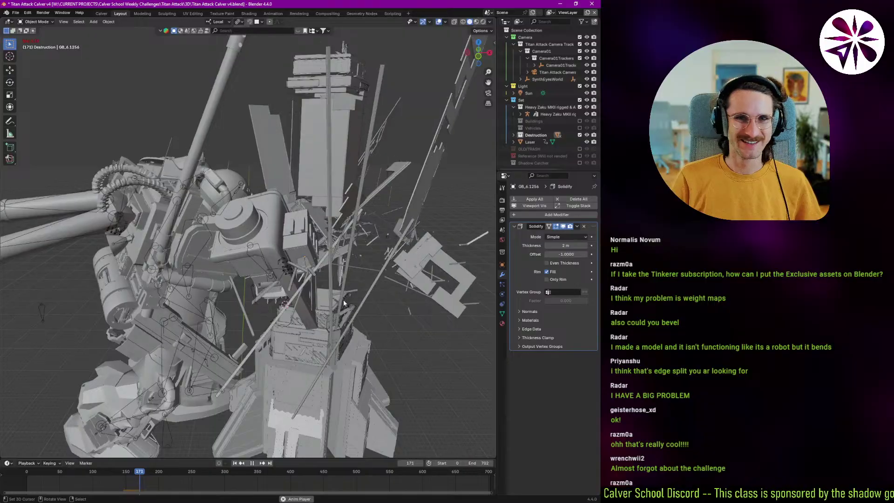
{"action": "key", "text": "Escape"}
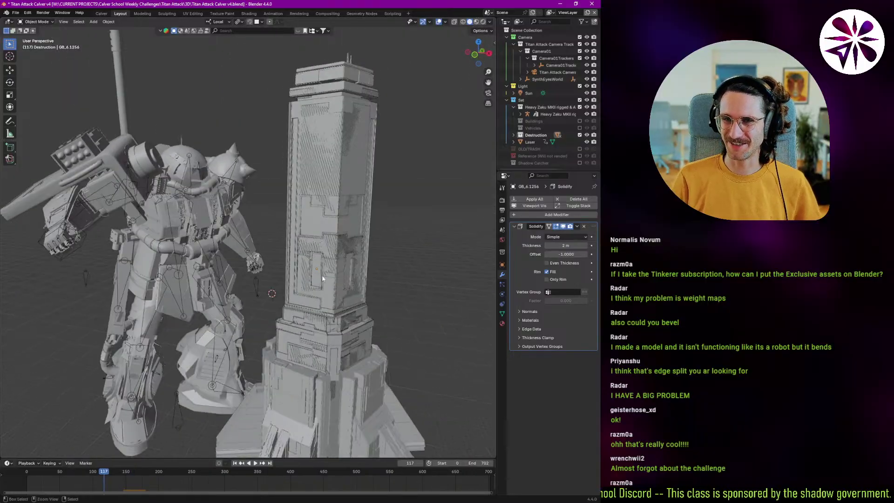
{"action": "key", "text": "space"}
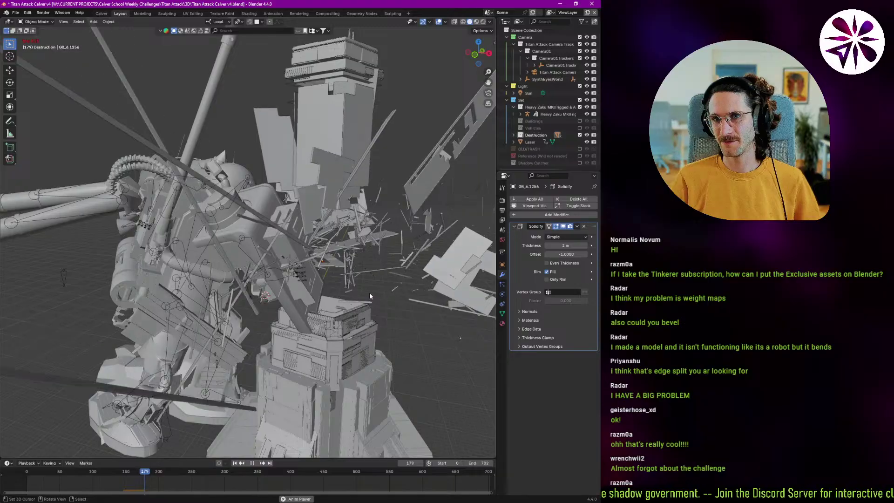
{"action": "key", "text": "Escape"}
{"action": "key", "text": "space"}
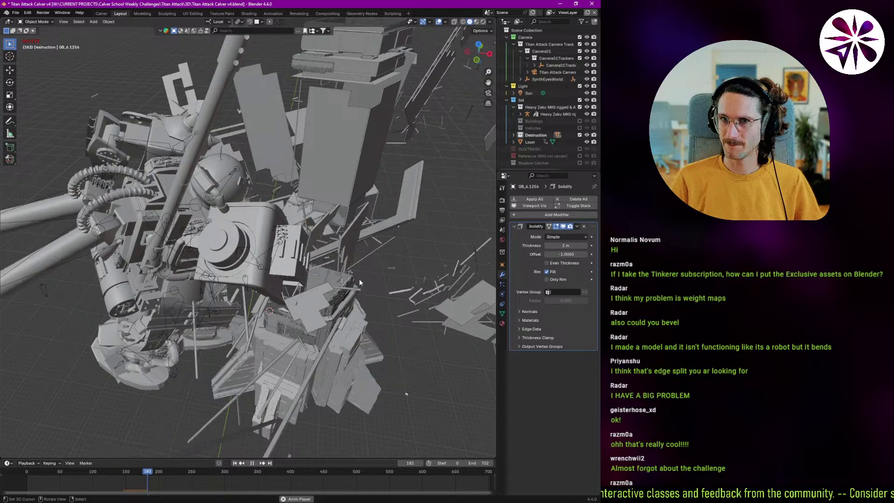
{"action": "key", "text": "Escape"}
Step: Select all objects in the Destruction collection except the hand's collider cube, with the tower's middle wall panel as the active object
{"action": "right_click", "coordinate": [536, 135]}
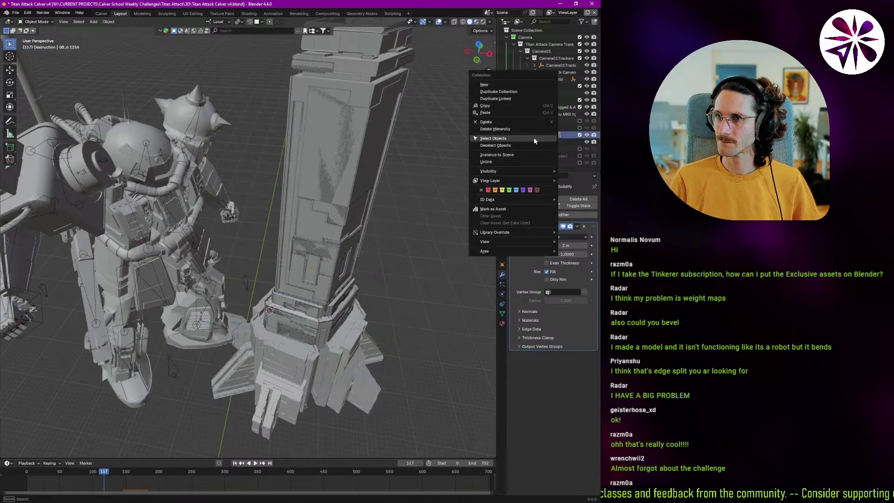
{"action": "left_click", "coordinate": [505, 139]}
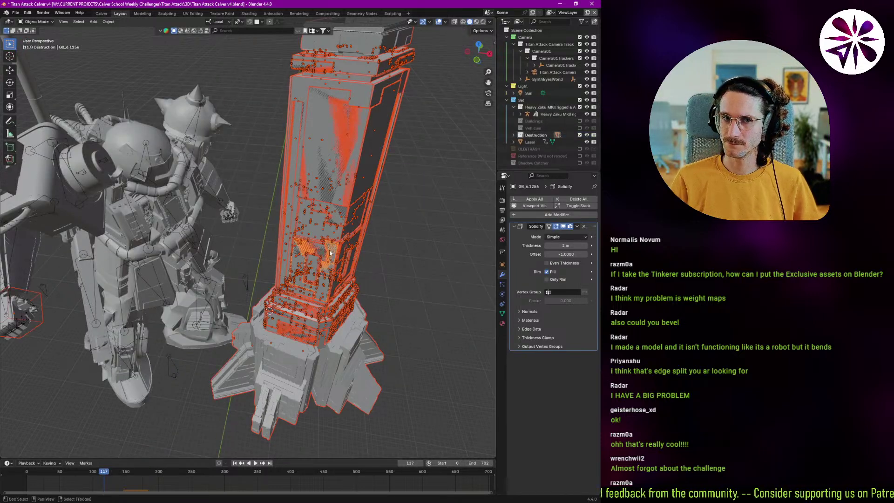
{"action": "left_click", "coordinate": [334, 257], "text": "shift"}
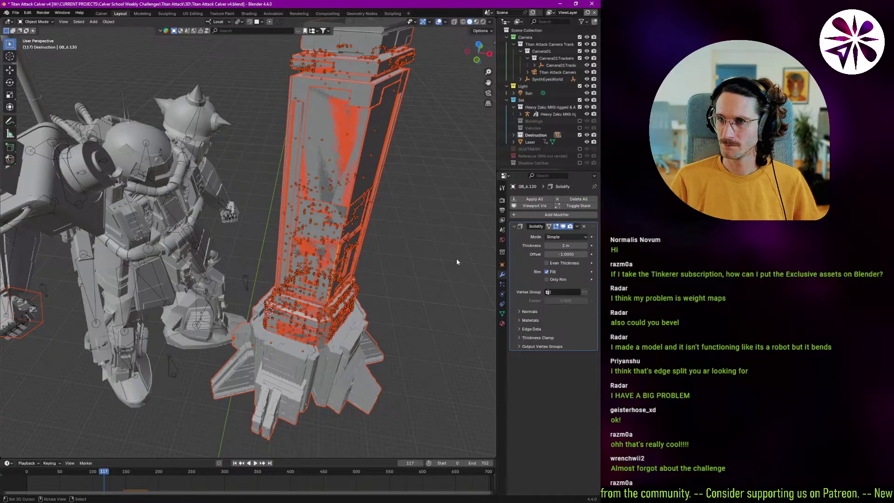
{"action": "left_click", "coordinate": [37, 327], "text": "shift"}
{"action": "left_click", "coordinate": [38, 327], "text": "shift"}
{"action": "left_click", "coordinate": [320, 274], "text": "shift"}
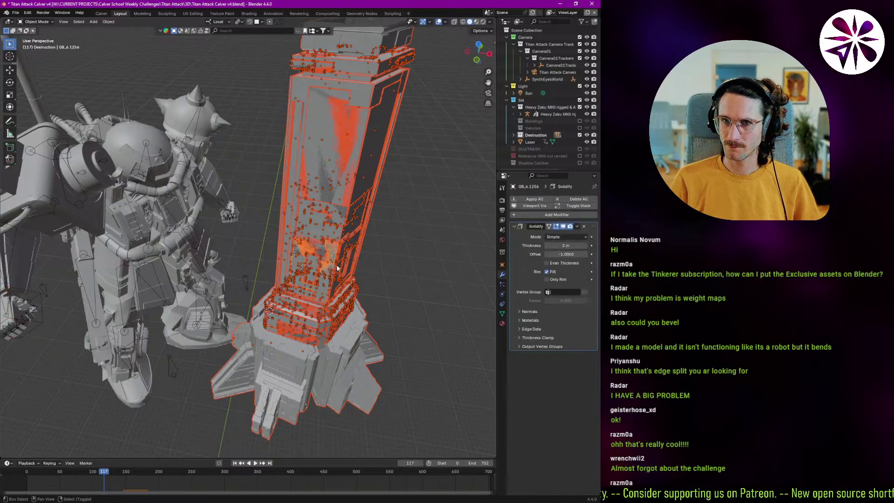
Step: Examine the active tower panel's rigid body settings, covering Dynamics, collision Collections, Sensitivity and Surface Response
{"action": "left_click", "coordinate": [502, 293]}
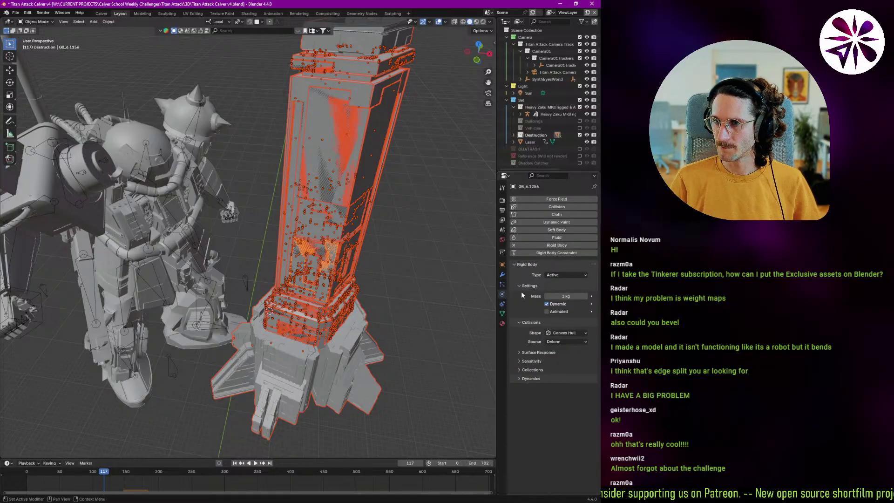
{"action": "left_click", "coordinate": [531, 379]}
{"action": "left_click", "coordinate": [531, 379]}
{"action": "left_click", "coordinate": [538, 371]}
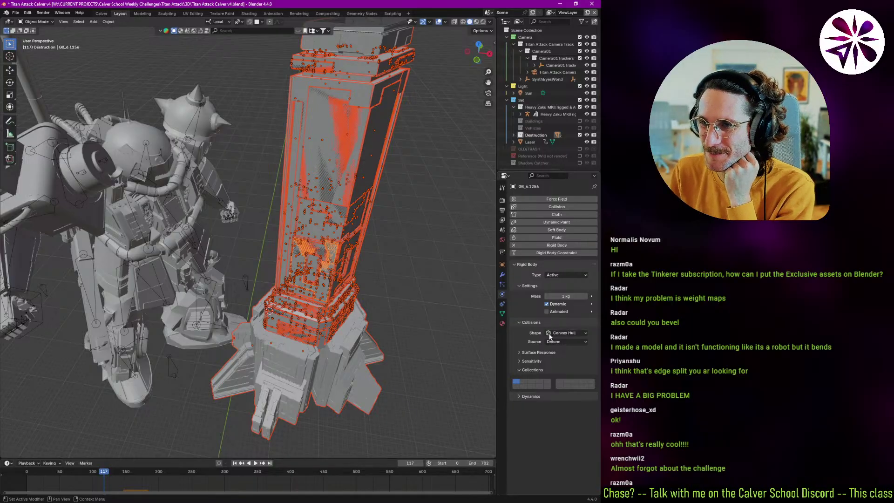
{"action": "left_click", "coordinate": [538, 361]}
{"action": "left_click", "coordinate": [533, 361]}
{"action": "left_click", "coordinate": [540, 353]}
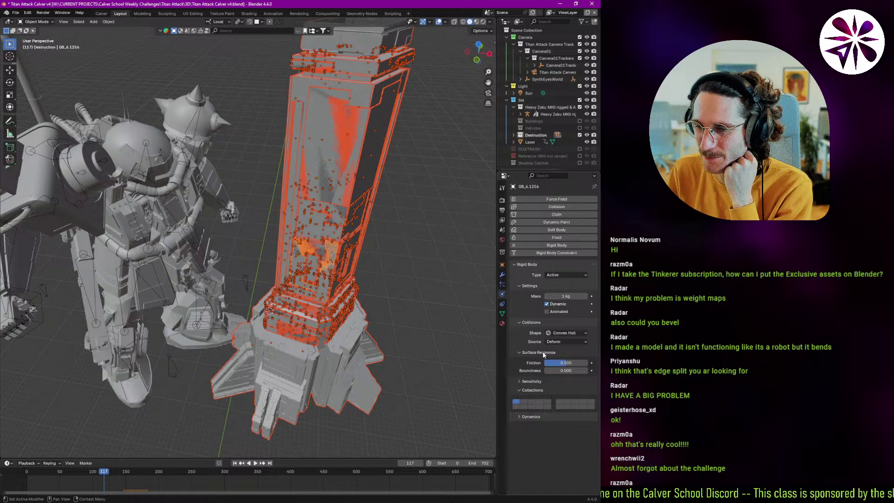
{"action": "left_click", "coordinate": [543, 353]}
{"action": "middle_click_drag", "start_coordinate": [328, 269], "coordinate": [327, 260]}
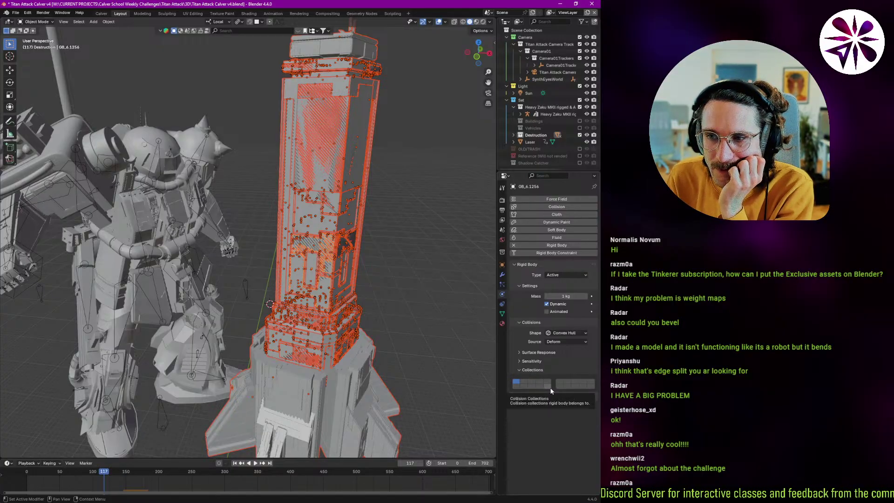
{"action": "left_click", "coordinate": [534, 362]}
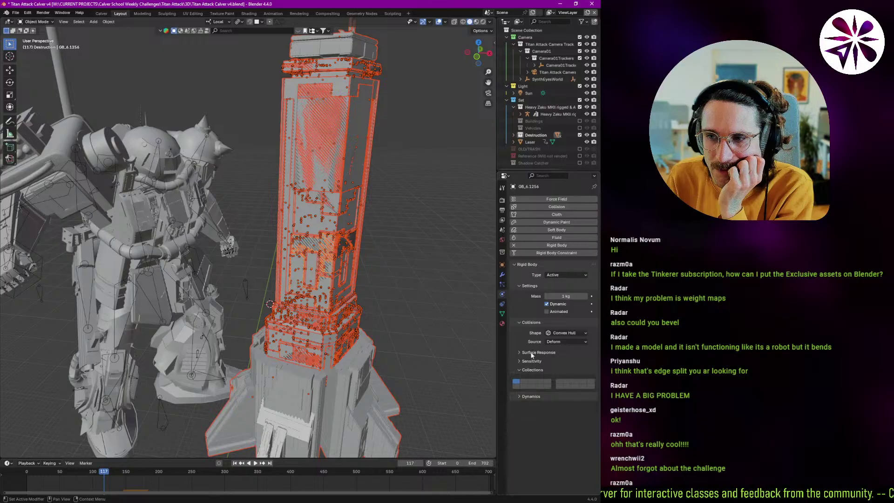
{"action": "left_click", "coordinate": [533, 362]}
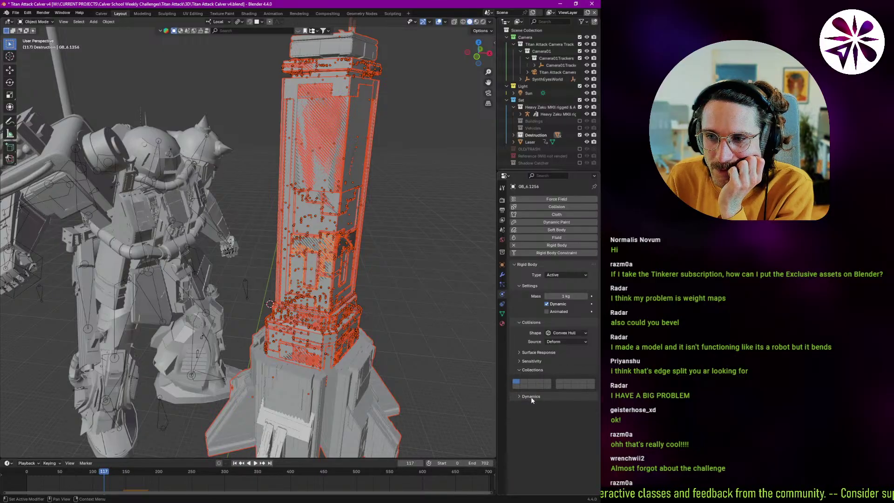
{"action": "left_click", "coordinate": [532, 397]}
{"action": "left_click", "coordinate": [526, 397]}
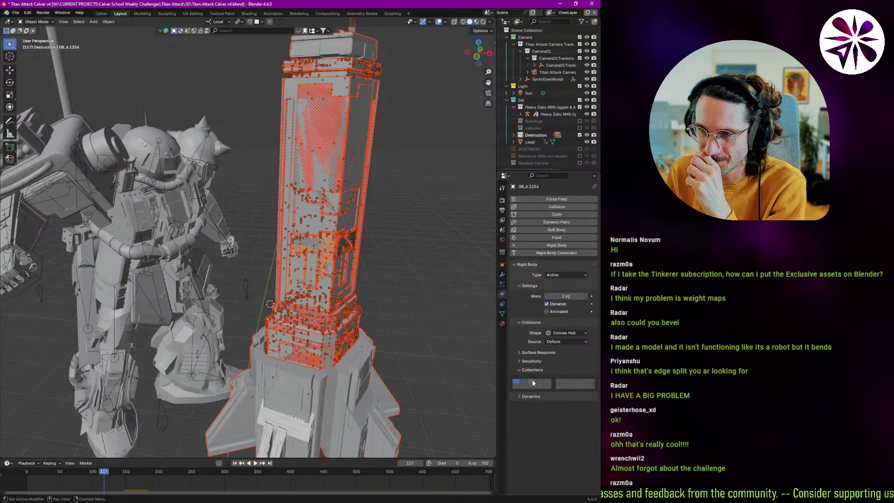
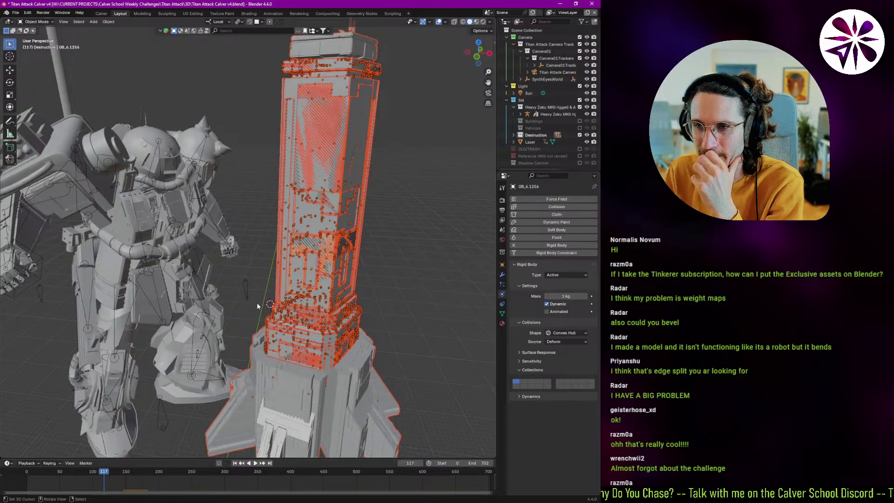
Step: Inspect the tower's lower section up close and recheck the active panel's rigid body damping and collision margin settings
{"action": "mouse_move", "coordinate": [326, 297]}
{"action": "middle_mouse_down"}
{"action": "mouse_move", "coordinate": [342, 283]}
{"action": "mouse_move", "coordinate": [326, 283]}
{"action": "middle_mouse_up"}
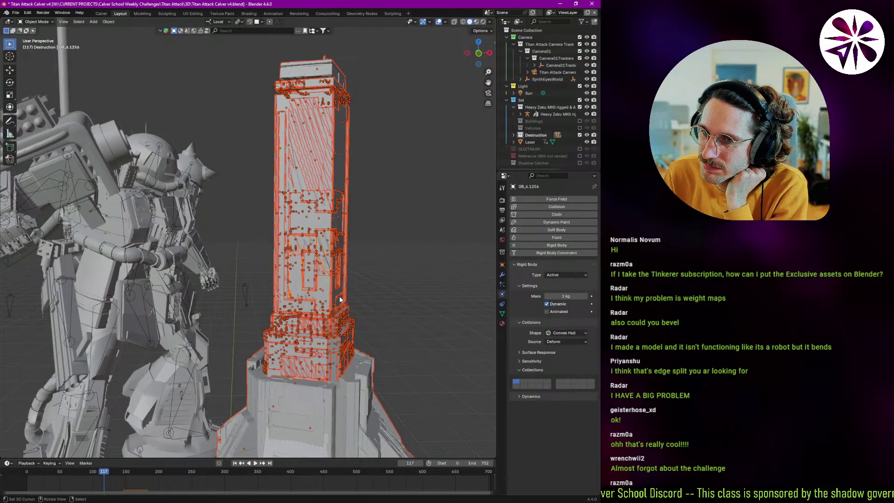
{"action": "middle_click_drag", "start_coordinate": [336, 302], "coordinate": [319, 306]}
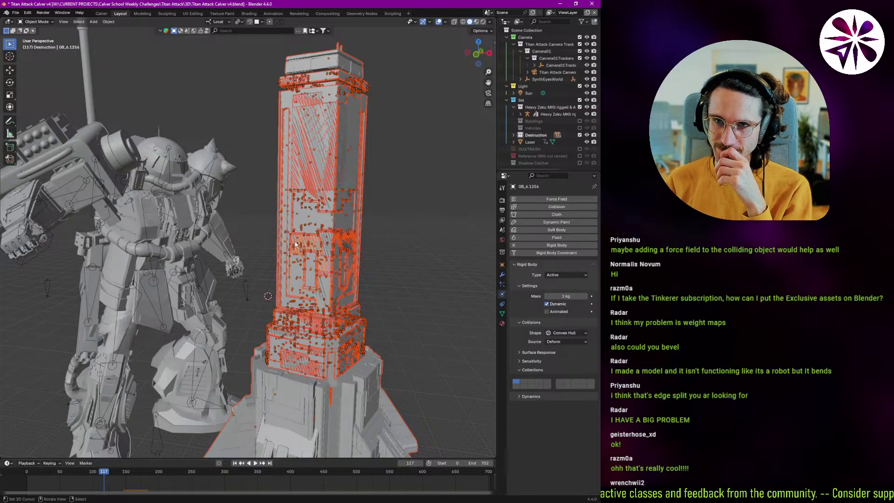
{"action": "middle_click_drag", "start_coordinate": [339, 306], "coordinate": [326, 292]}
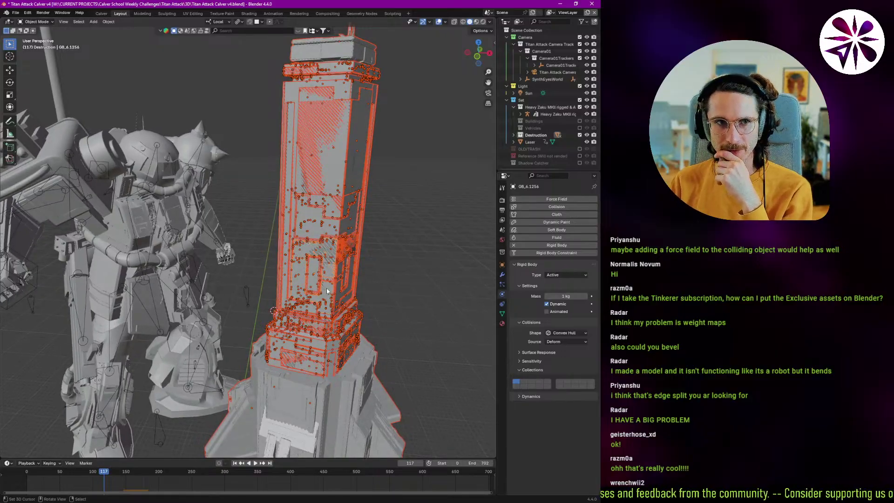
{"action": "scroll", "coordinate": [330, 311], "scroll_direction": "up", "scroll_amount": 4}
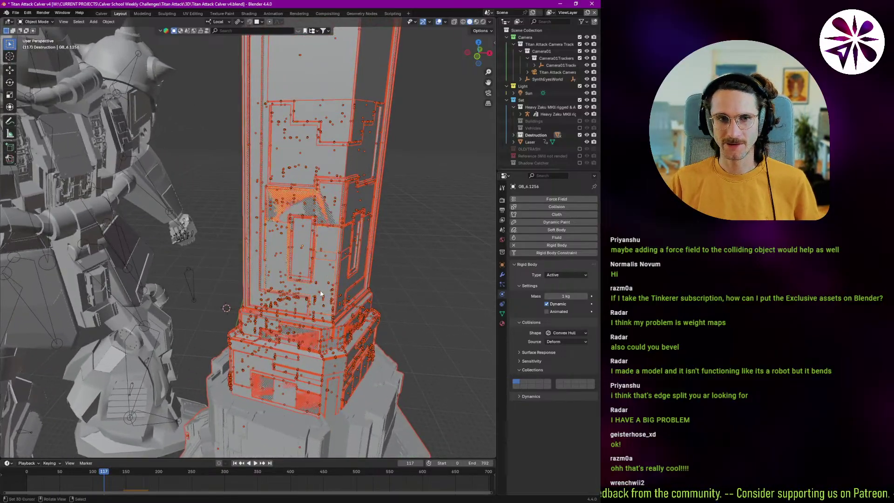
{"action": "mouse_move", "coordinate": [318, 296]}
{"action": "middle_mouse_down", "text": "shift"}
{"action": "mouse_move", "coordinate": [286, 299]}
{"action": "mouse_move", "coordinate": [310, 305]}
{"action": "middle_mouse_up", "text": "shift"}
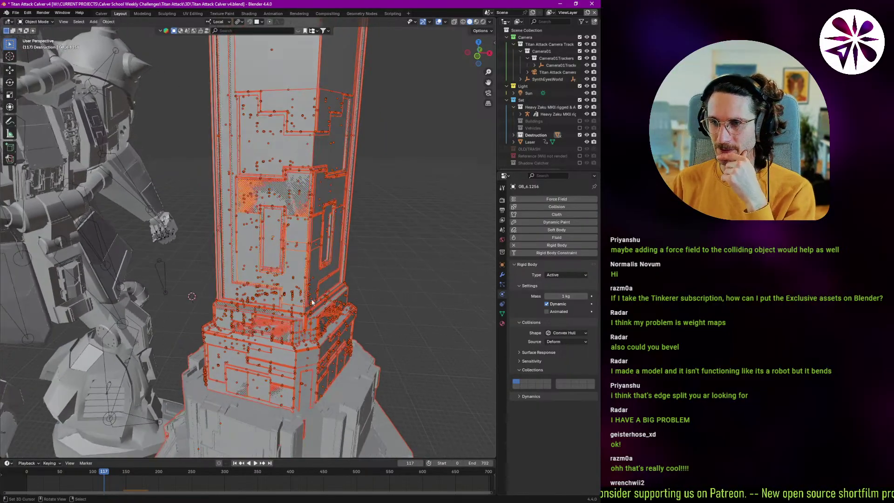
{"action": "left_click", "coordinate": [532, 397]}
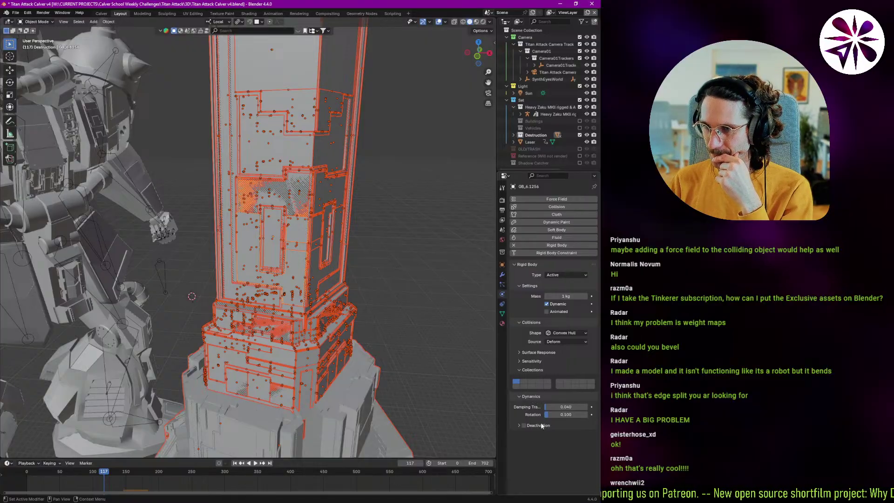
{"action": "left_click", "coordinate": [534, 397]}
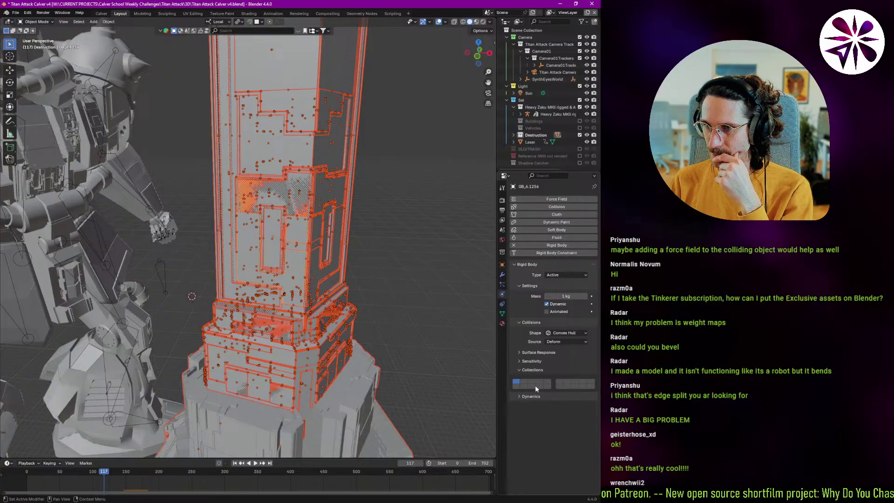
{"action": "left_click", "coordinate": [533, 361]}
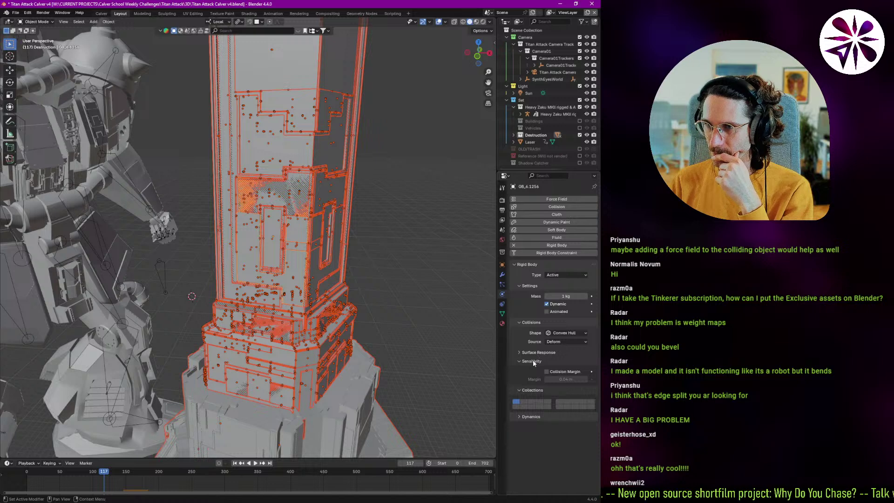
{"action": "left_click", "coordinate": [531, 362]}
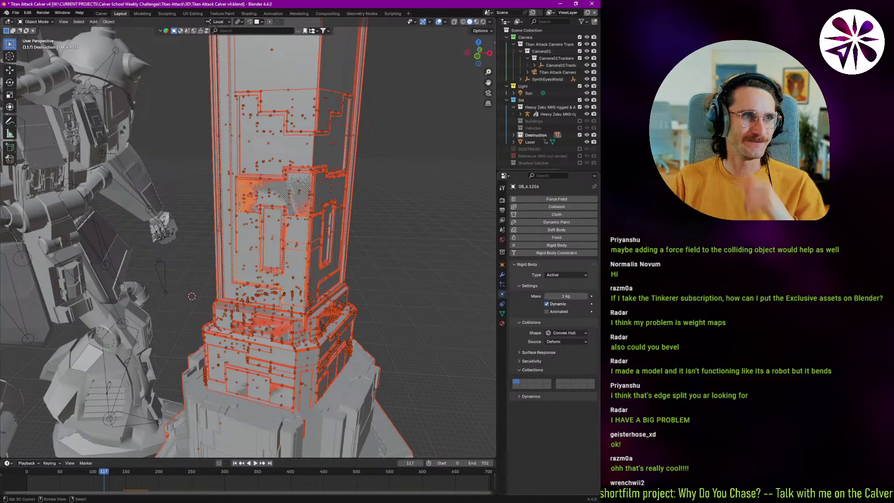
Step: Switch to the web browser and search for "blender rigid body ignore eachoter but one object"
{"action": "key", "text": "alt+Tab"}
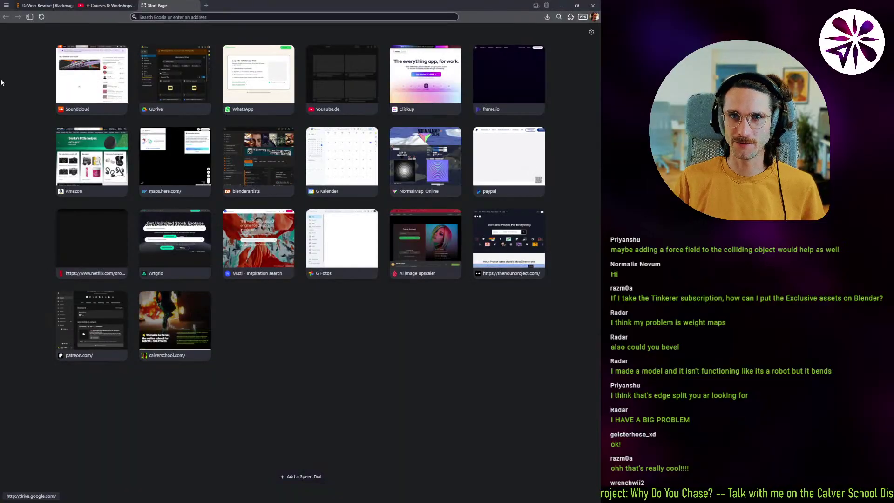
{"action": "type", "text": "blende"}
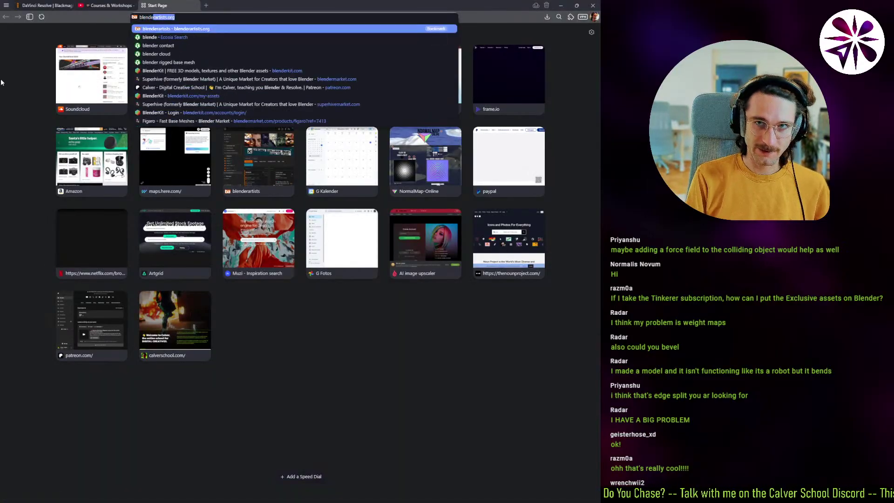
{"action": "type", "text": "r nigid body ignore eachoi"}
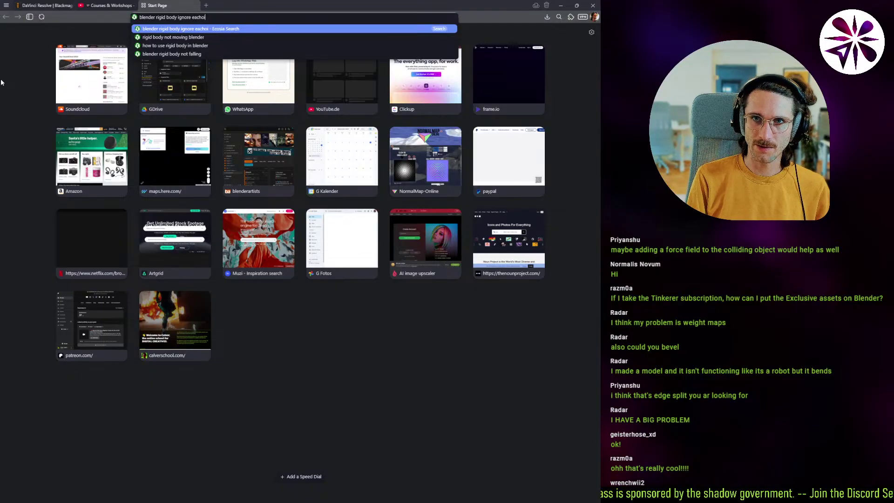
{"action": "key", "text": "BackSpace"}
{"action": "type", "text": "ter butz on"}
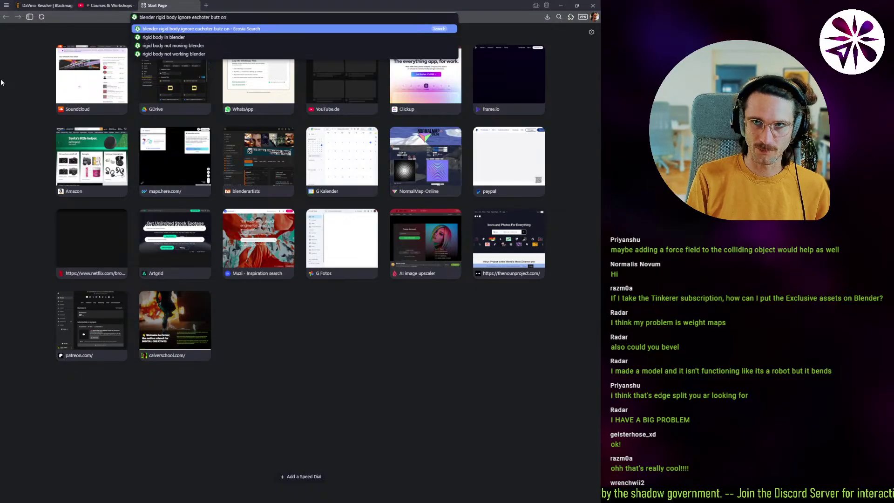
{"action": "key", "text": "BackSpace"}
{"action": "key", "text": "BackSpace"}
{"action": "key", "text": "BackSpace"}
{"action": "key", "text": "BackSpace"}
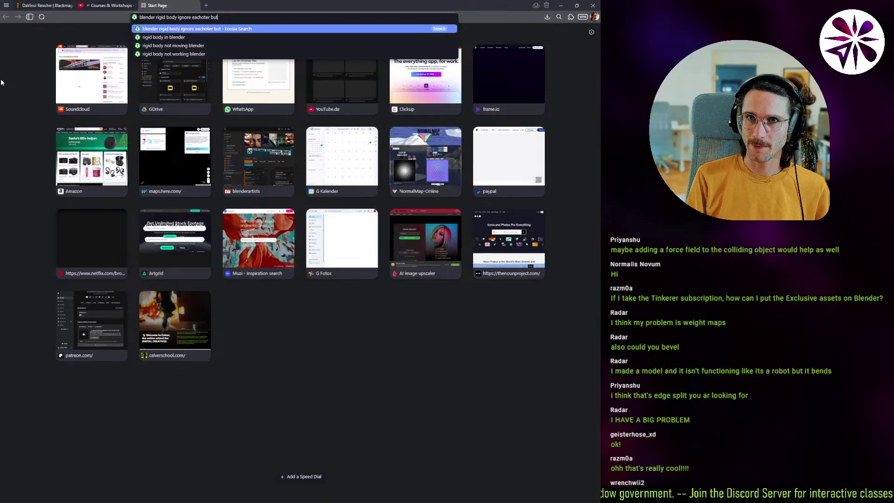
{"action": "type", "text": "collide"}
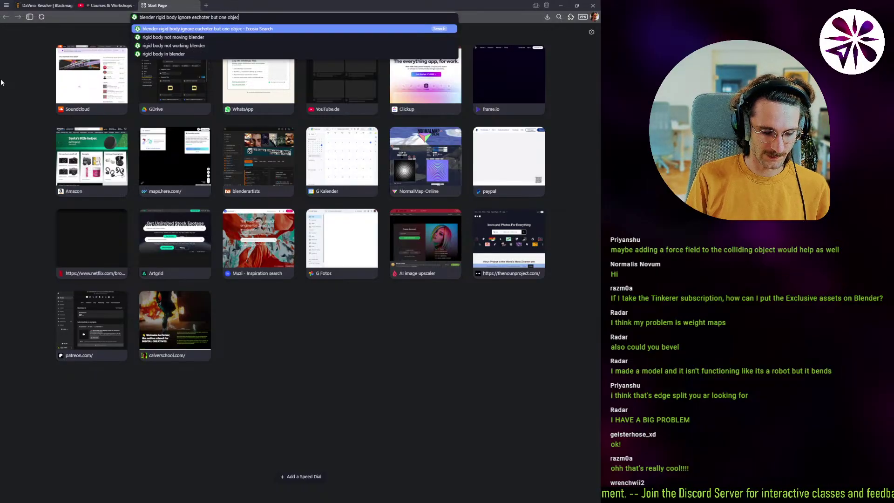
{"action": "key", "text": "Return"}
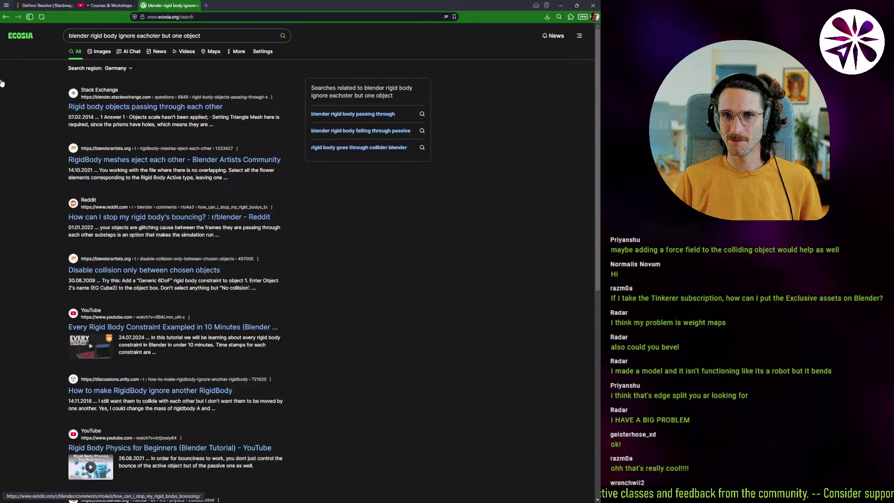
Step: Read the Stack Exchange question "Rigid body objects passing through each other" with its answer, and return to Blender
{"action": "middle_click", "coordinate": [170, 107]}
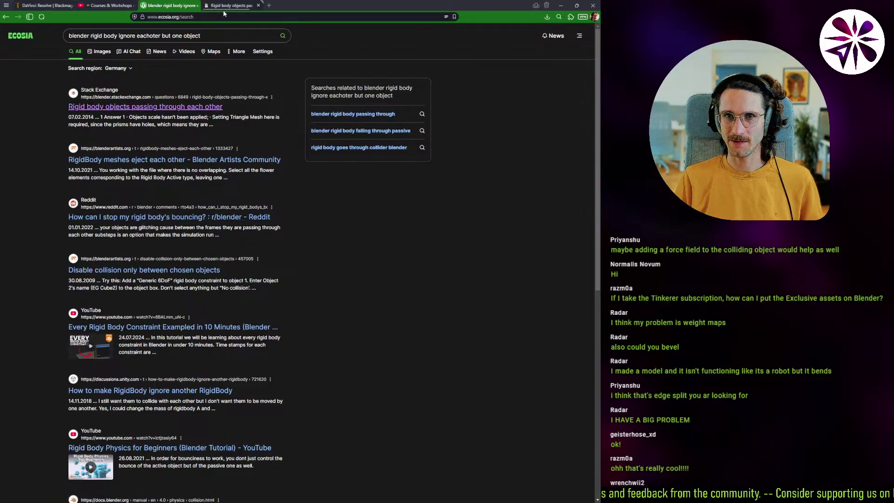
{"action": "left_click", "coordinate": [225, 6]}
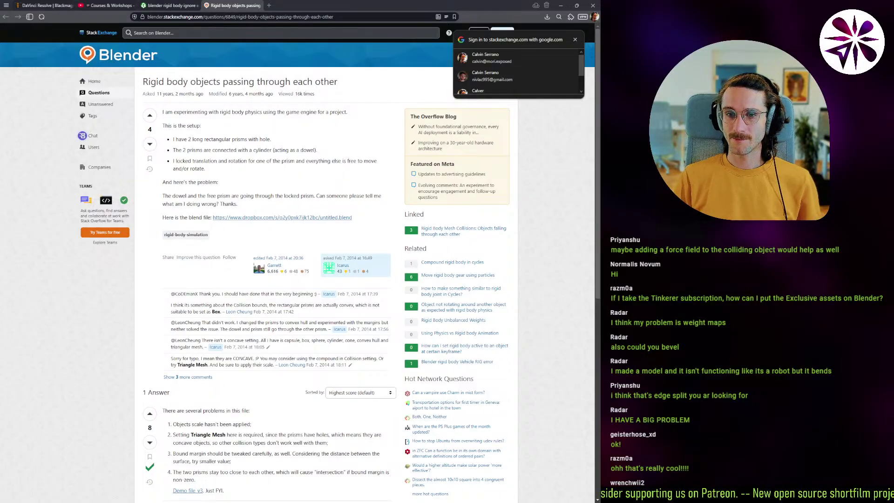
{"action": "scroll", "coordinate": [326, 233], "scroll_direction": "down", "scroll_amount": 1}
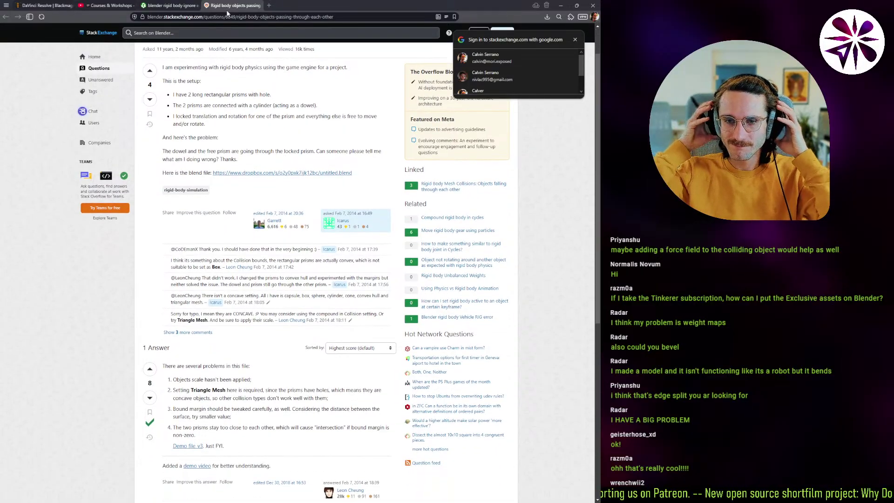
{"action": "scroll", "coordinate": [228, 13], "scroll_direction": "down", "scroll_amount": 8}
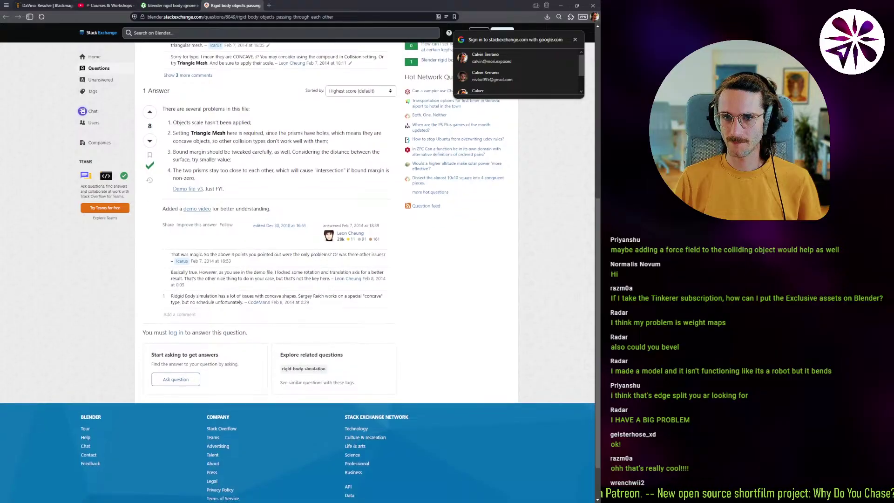
{"action": "scroll", "coordinate": [227, 13], "scroll_direction": "up", "scroll_amount": 10}
{"action": "key", "text": "alt+Tab"}
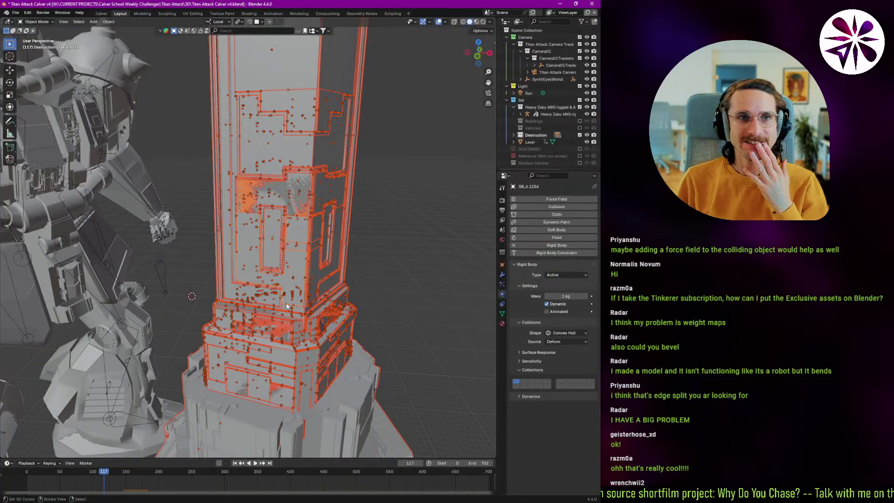
Step: Play the destruction simulation twice from frame 117, watching the tower both up close and from farther away
{"action": "middle_click_drag", "start_coordinate": [300, 313], "coordinate": [244, 293]}
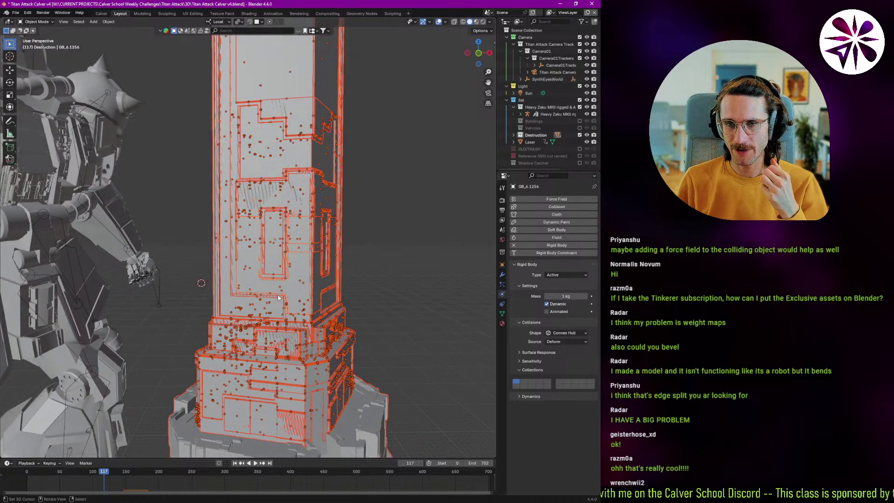
{"action": "middle_click_drag", "start_coordinate": [277, 297], "coordinate": [268, 296]}
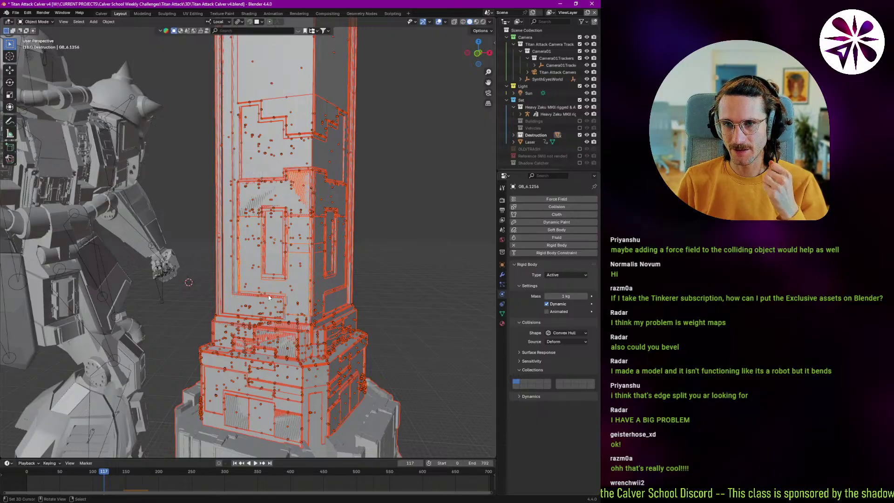
{"action": "key", "text": "space"}
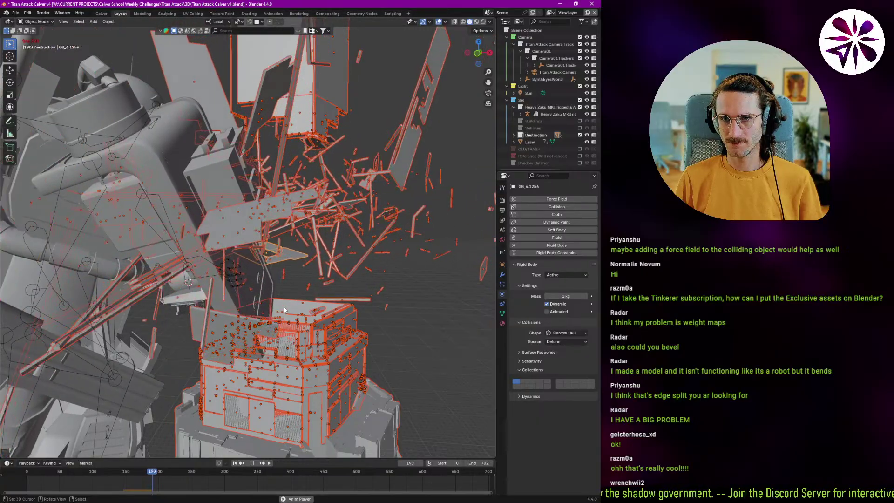
{"action": "middle_click_drag", "start_coordinate": [291, 368], "coordinate": [250, 302], "text": "ctrl"}
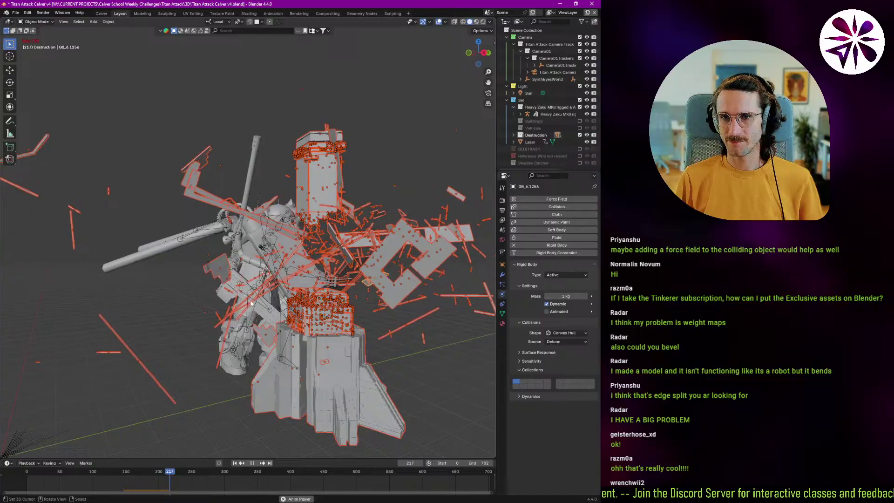
{"action": "key", "text": "Escape"}
{"action": "key", "text": "space"}
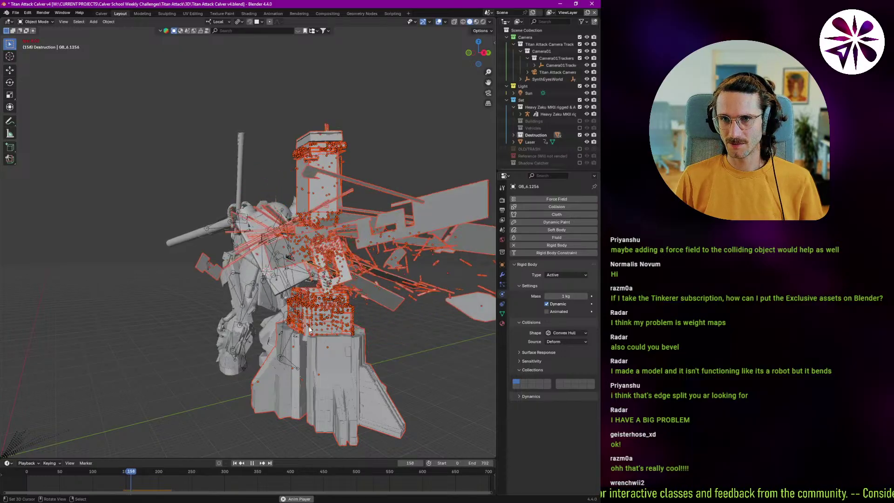
{"action": "key", "text": "Escape"}
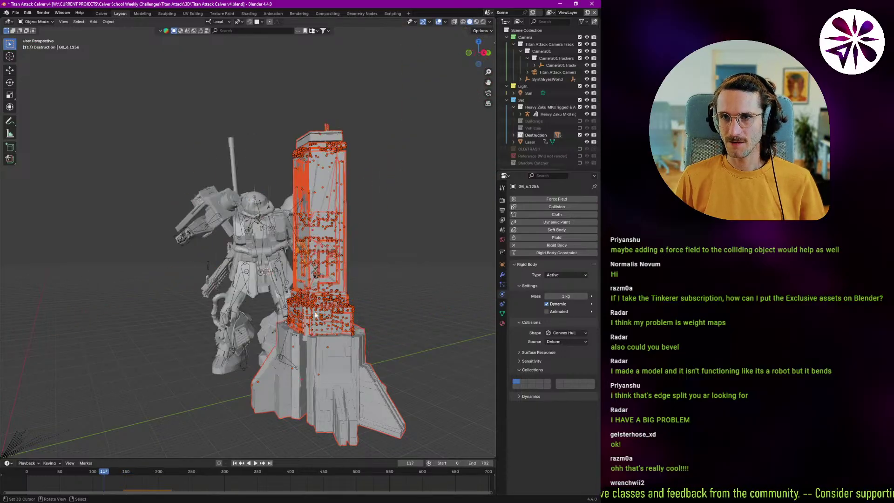
Step: Select a single panel piece on the tower's lower section
{"action": "scroll", "coordinate": [273, 262], "scroll_direction": "up", "scroll_amount": 8}
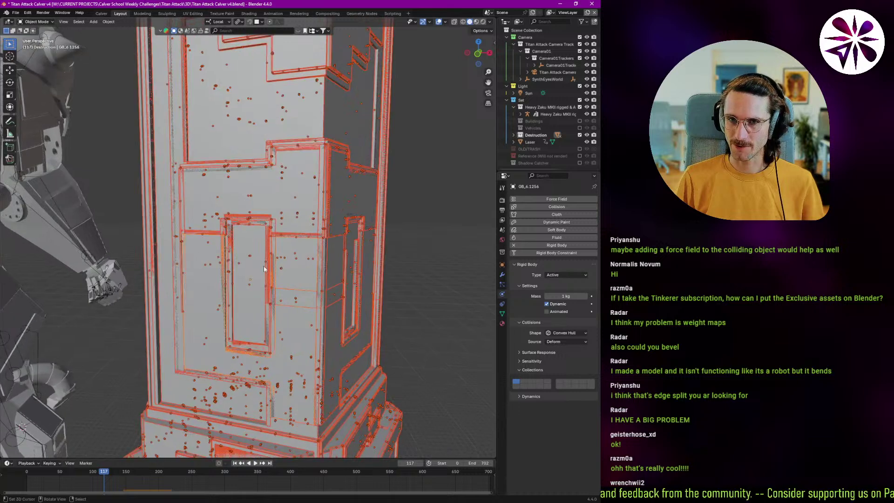
{"action": "right_click", "coordinate": [208, 303]}
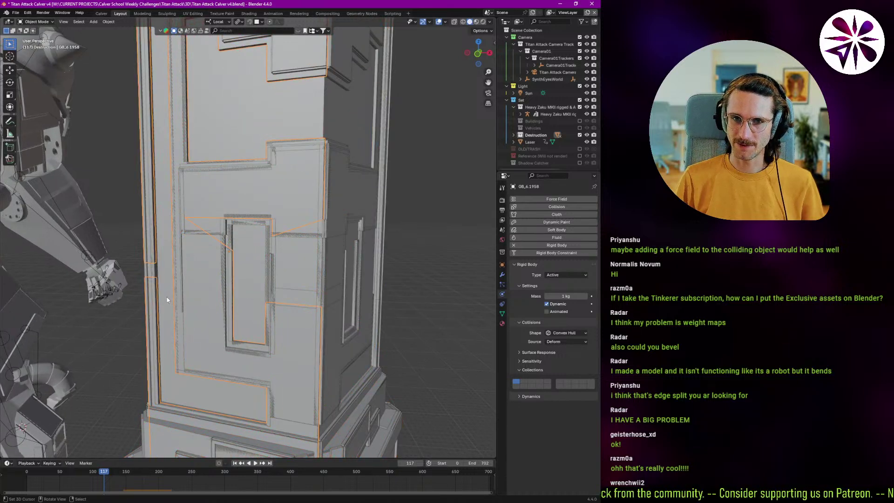
{"action": "right_click_drag", "start_coordinate": [167, 297], "coordinate": [172, 297]}
Step: Play the destruction simulation from frame 117 through the hand's impact and stop at frame 154
{"action": "key", "text": "space"}
{"action": "key", "text": "space"}
{"action": "scroll", "coordinate": [249, 294], "scroll_direction": "down", "scroll_amount": 2}
{"action": "key", "text": "shift+ctrl+space"}
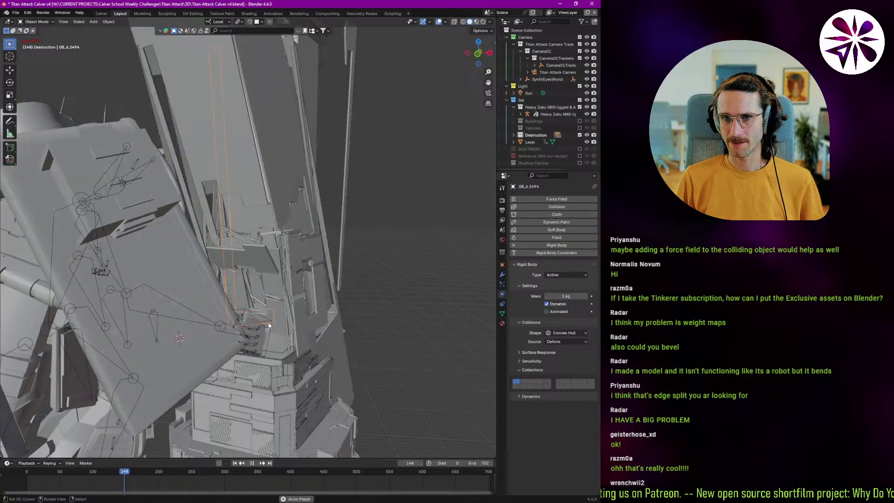
{"action": "key", "text": "space"}
{"action": "mouse_move", "coordinate": [319, 305]}
{"action": "middle_mouse_down"}
{"action": "mouse_move", "coordinate": [300, 261]}
{"action": "mouse_move", "coordinate": [282, 360]}
{"action": "mouse_move", "coordinate": [320, 295]}
{"action": "mouse_move", "coordinate": [329, 298]}
{"action": "middle_mouse_up"}
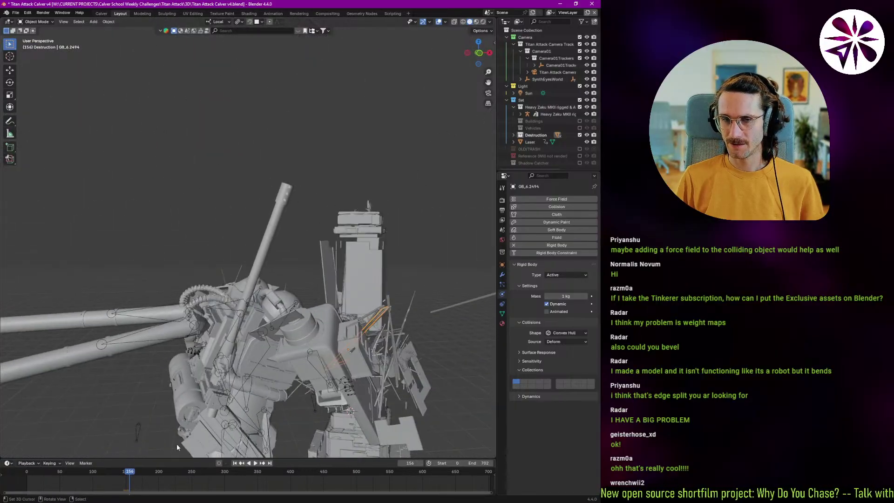
Step: At frame 135, select the tower's upper pieces and copy the active panel's rigid body settings to them
{"action": "left_click_drag", "start_coordinate": [122, 480], "coordinate": [115, 479]}
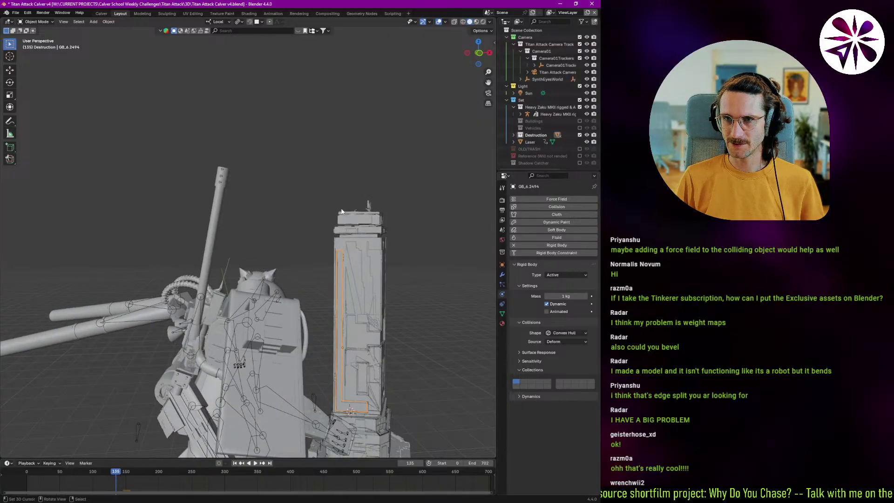
{"action": "left_click_drag", "start_coordinate": [322, 190], "coordinate": [399, 285]}
{"action": "middle_click_drag", "start_coordinate": [398, 284], "coordinate": [360, 275]}
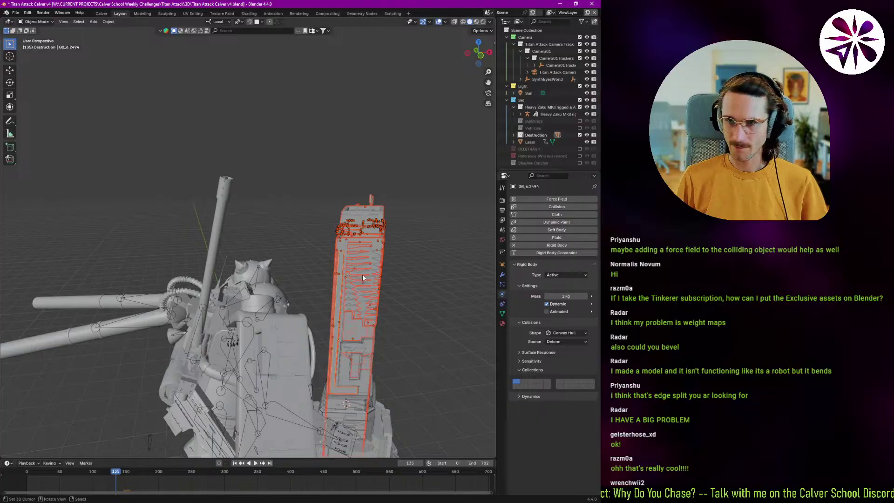
{"action": "key", "text": "F3"}
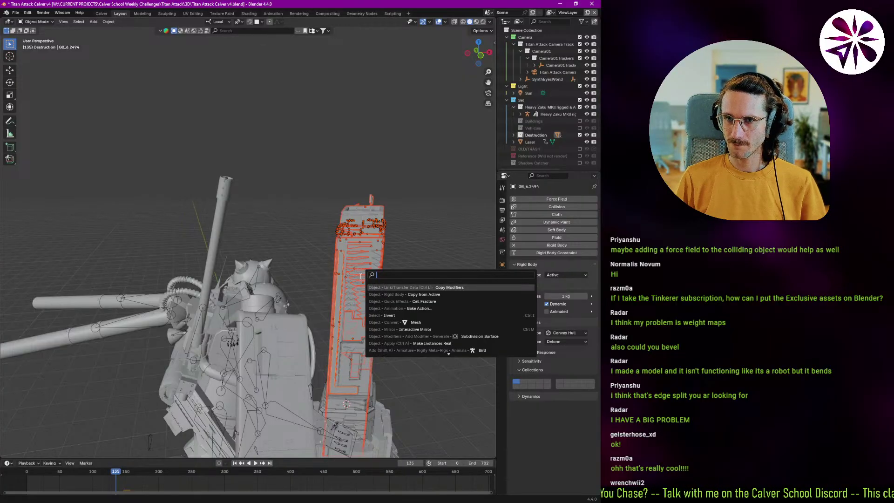
{"action": "left_click", "coordinate": [421, 294]}
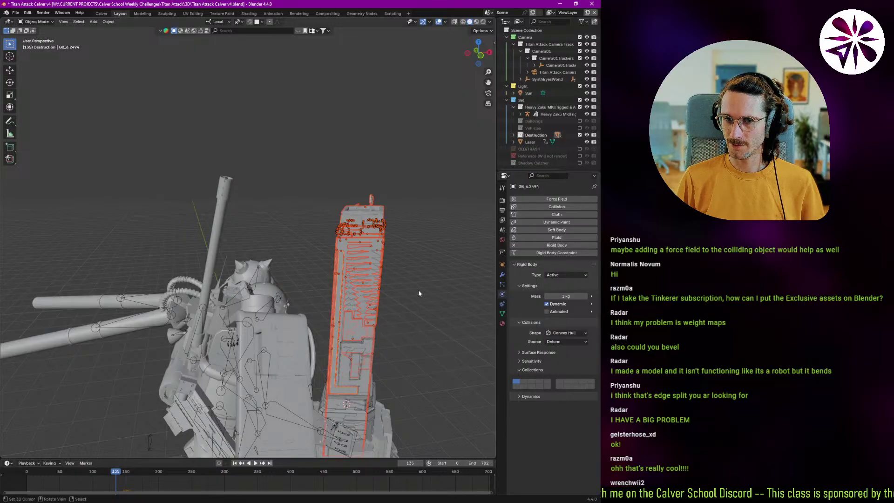
Step: Play the destruction simulation from frame 135, deselect all pieces partway, and watch the flying debris from several angles
{"action": "key", "text": "space"}
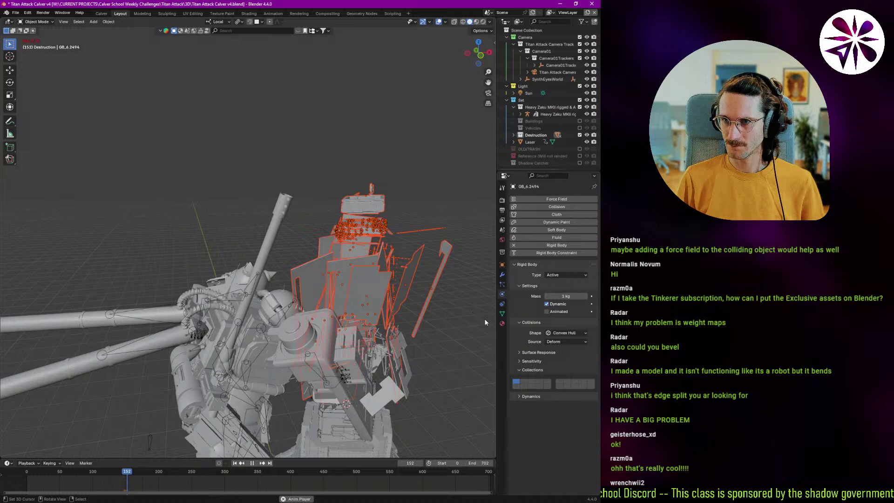
{"action": "key", "text": "space"}
{"action": "middle_click_drag", "start_coordinate": [398, 275], "coordinate": [464, 286]}
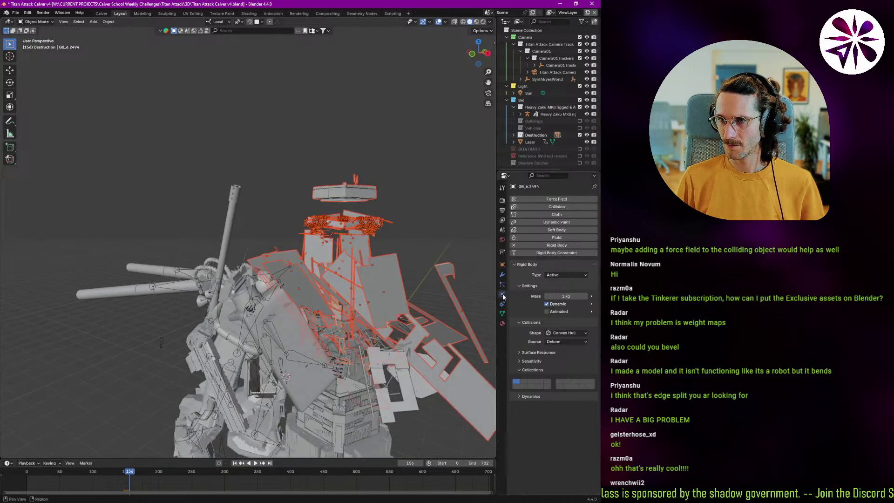
{"action": "key", "text": "space"}
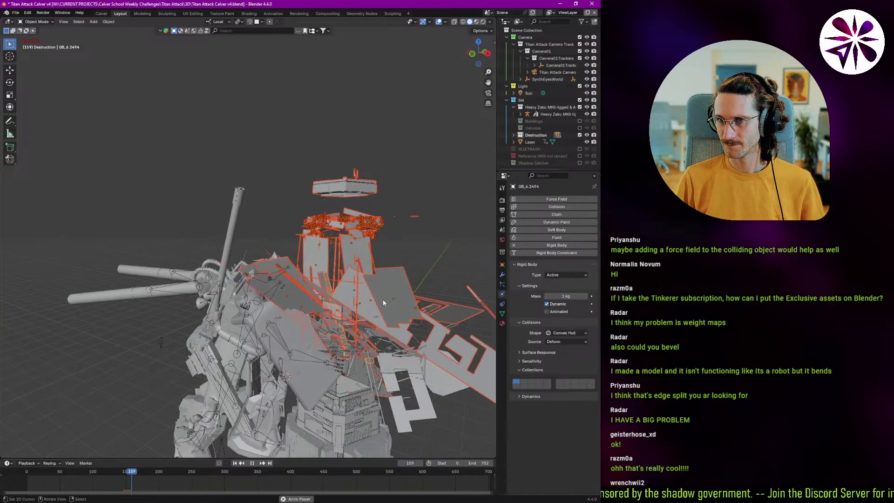
{"action": "scroll", "coordinate": [367, 243], "scroll_direction": "up", "scroll_amount": 2}
{"action": "key", "text": "alt+a"}
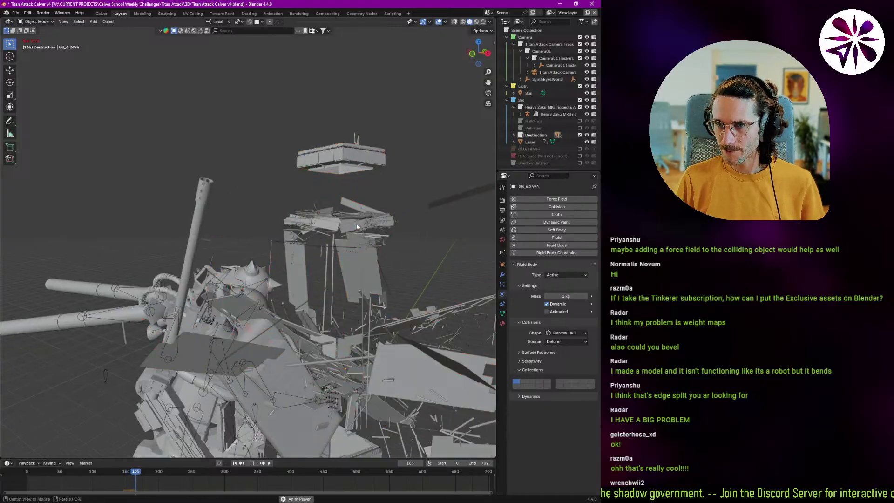
{"action": "mouse_move", "coordinate": [365, 235]}
{"action": "middle_mouse_down"}
{"action": "mouse_move", "coordinate": [356, 214]}
{"action": "mouse_move", "coordinate": [348, 259]}
{"action": "mouse_move", "coordinate": [361, 215]}
{"action": "mouse_move", "coordinate": [357, 179]}
{"action": "mouse_move", "coordinate": [350, 255]}
{"action": "mouse_move", "coordinate": [351, 233]}
{"action": "middle_mouse_up"}
{"action": "middle_click_drag", "start_coordinate": [344, 264], "coordinate": [359, 288]}
{"action": "key", "text": "space"}
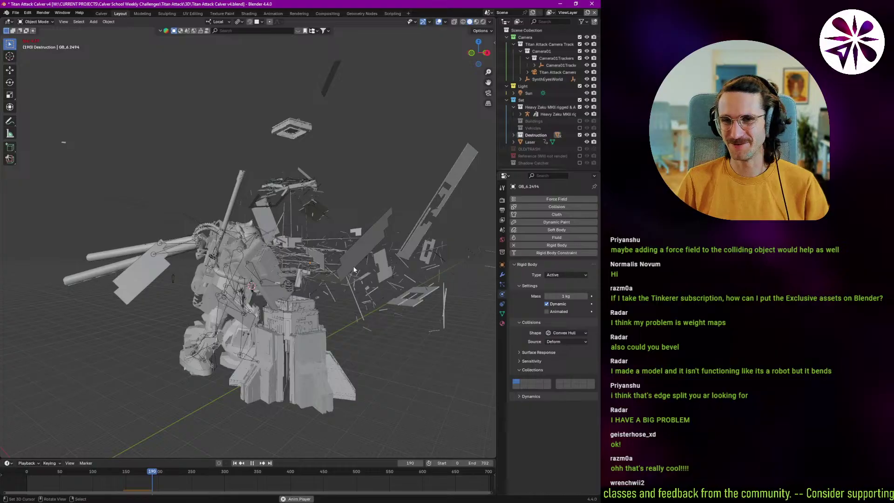
{"action": "middle_click_drag", "start_coordinate": [352, 266], "coordinate": [288, 295]}
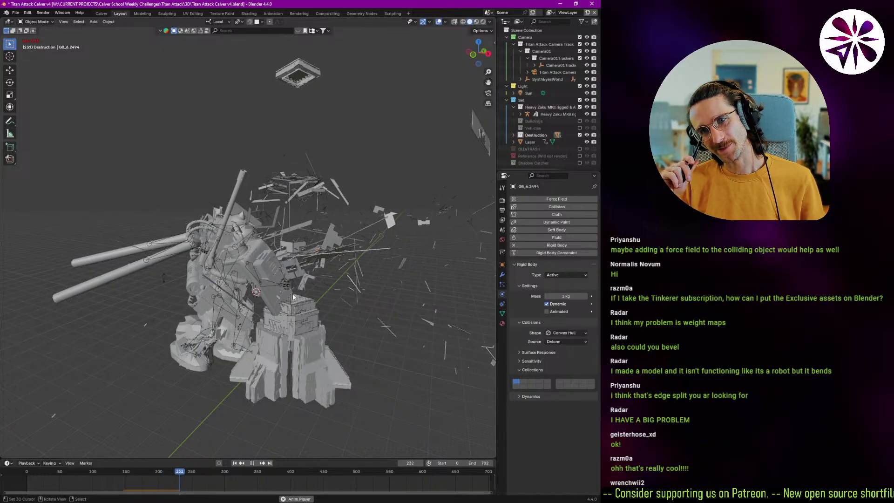
{"action": "mouse_move", "coordinate": [293, 293]}
{"action": "middle_mouse_down"}
{"action": "mouse_move", "coordinate": [287, 311]}
{"action": "mouse_move", "coordinate": [286, 280]}
{"action": "middle_mouse_up"}
{"action": "key", "text": "Escape"}
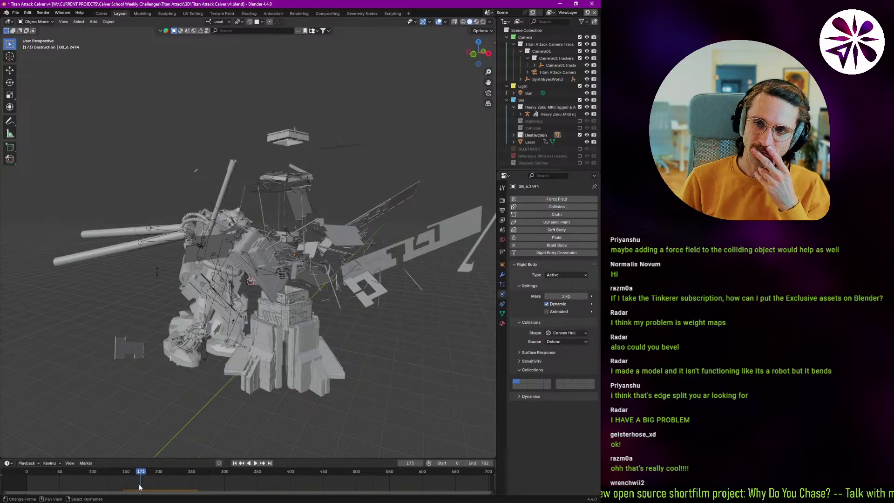
Step: Go back to frame 143 and select all objects in the Destruction collection
{"action": "left_click_drag", "start_coordinate": [129, 485], "coordinate": [121, 484]}
{"action": "scroll", "coordinate": [269, 304], "scroll_direction": "up", "scroll_amount": 5}
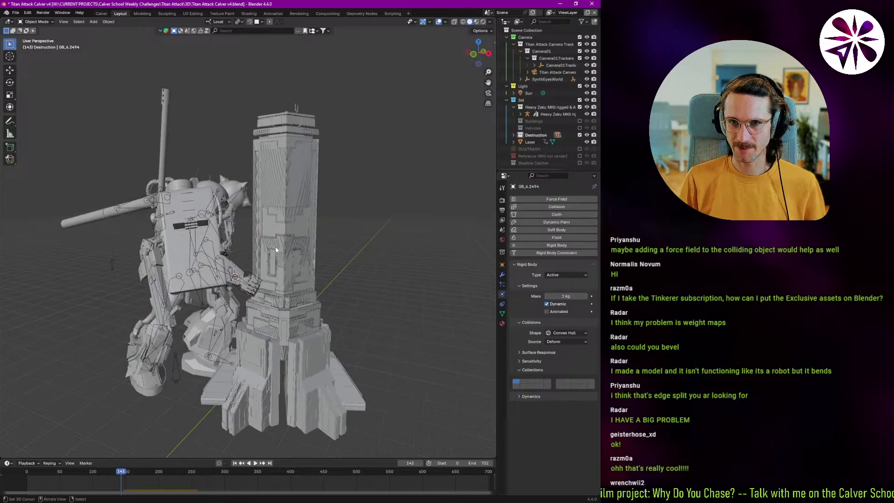
{"action": "middle_click_drag", "start_coordinate": [278, 210], "coordinate": [298, 247]}
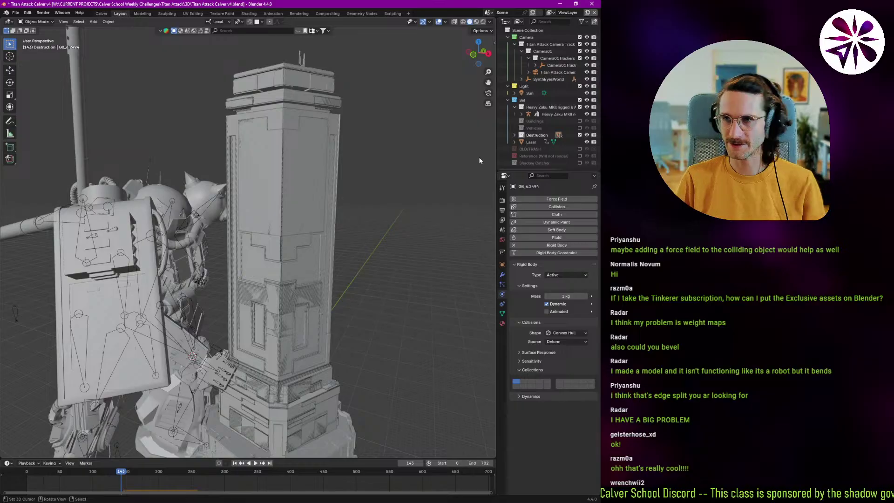
{"action": "right_click", "coordinate": [538, 136]}
{"action": "left_click", "coordinate": [501, 135]}
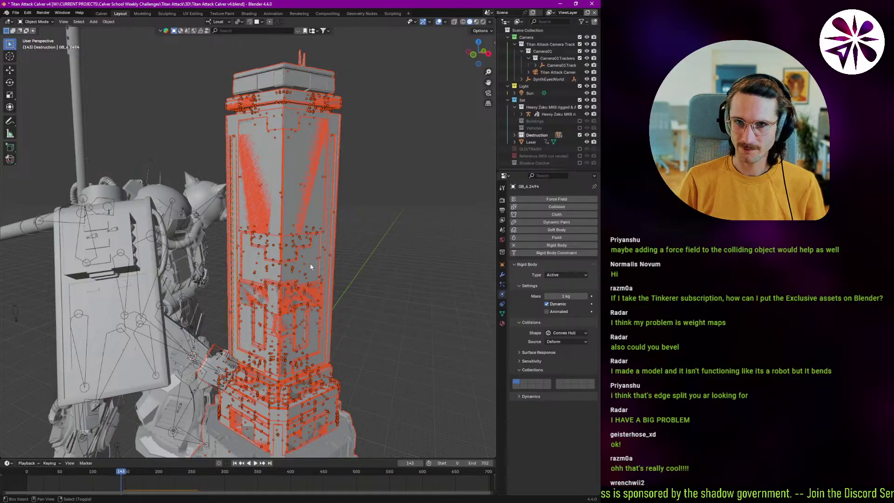
Step: Remove the robot's hand collider from the selection, make a lower tower panel the active object, and open its modifier settings
{"action": "middle_click_drag", "start_coordinate": [310, 257], "coordinate": [274, 313]}
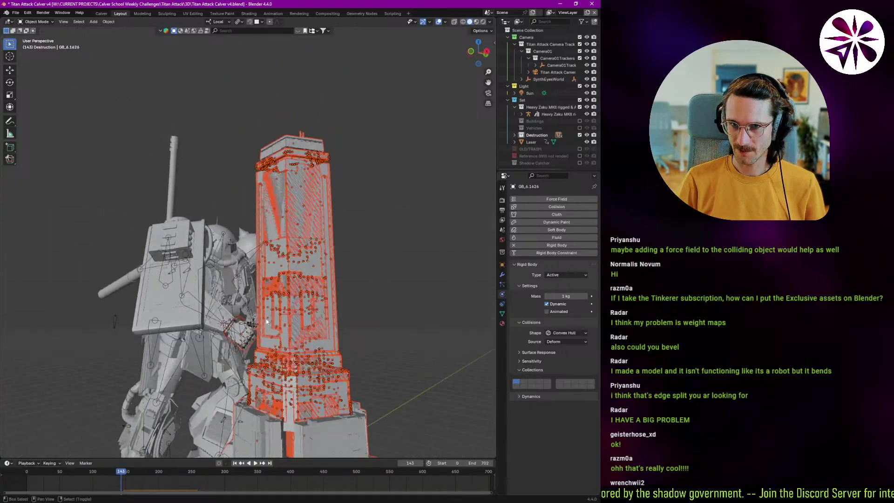
{"action": "scroll", "coordinate": [274, 313], "scroll_direction": "up", "scroll_amount": 5}
{"action": "middle_click_drag", "start_coordinate": [282, 268], "coordinate": [205, 292]}
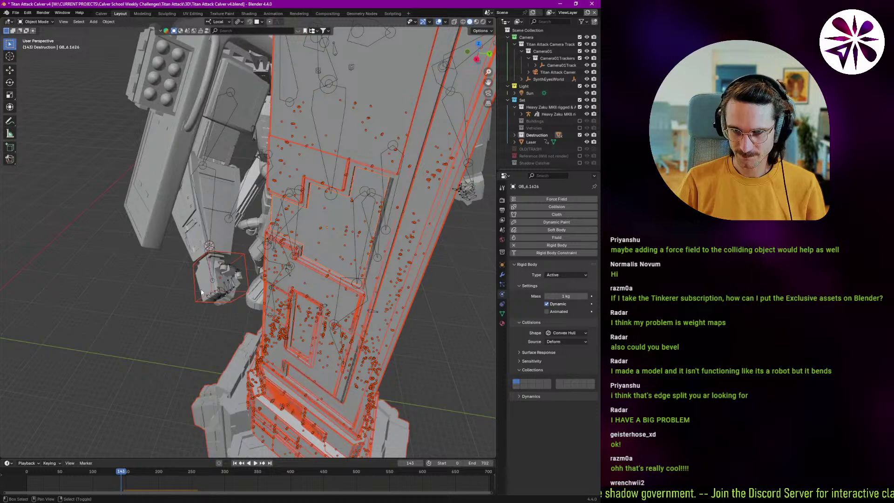
{"action": "left_click", "coordinate": [193, 299], "text": "shift"}
{"action": "left_click", "coordinate": [194, 298], "text": "shift"}
{"action": "middle_click_drag", "start_coordinate": [274, 298], "coordinate": [348, 296]}
{"action": "left_click", "coordinate": [344, 268], "text": "shift"}
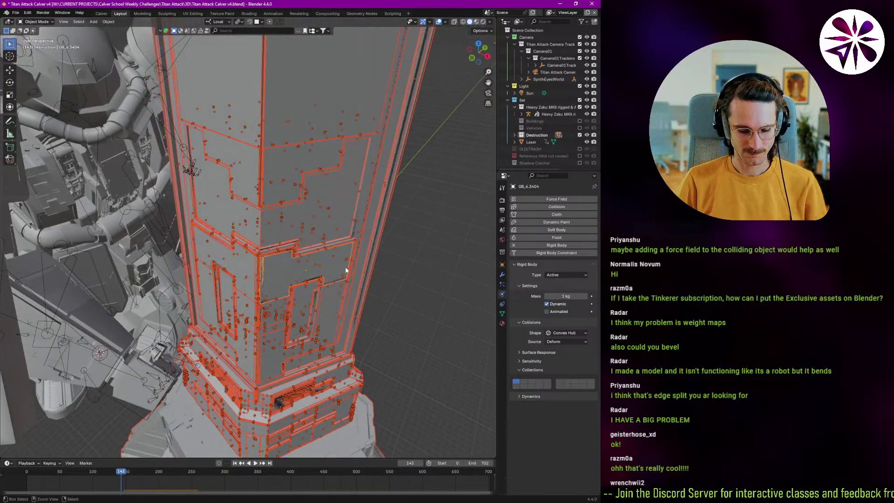
{"action": "left_click", "coordinate": [502, 274]}
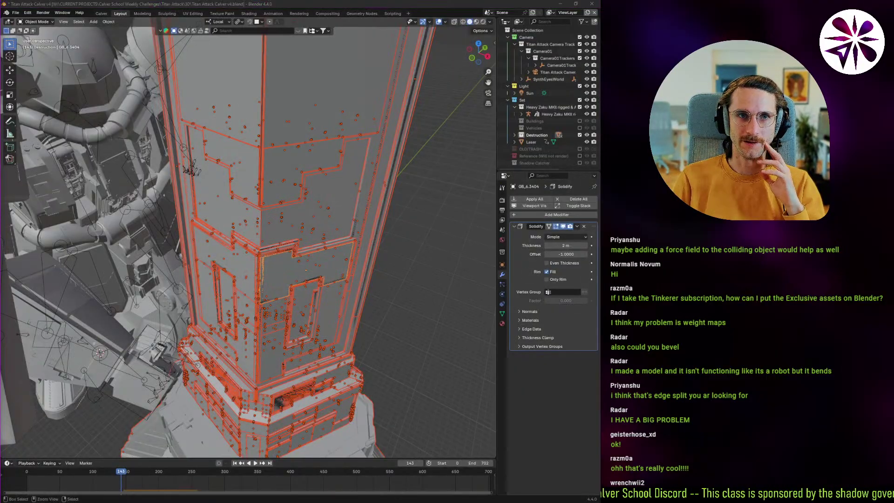
{"action": "key", "text": "q"}
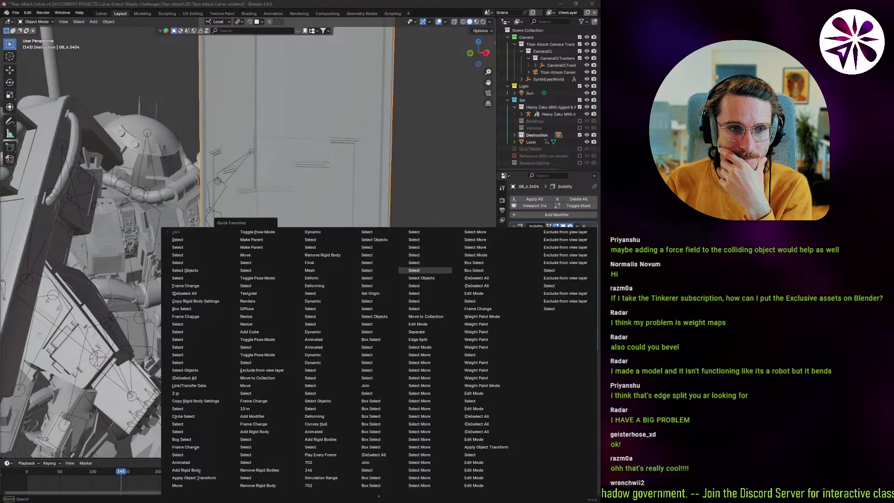
{"action": "key", "text": "Escape"}
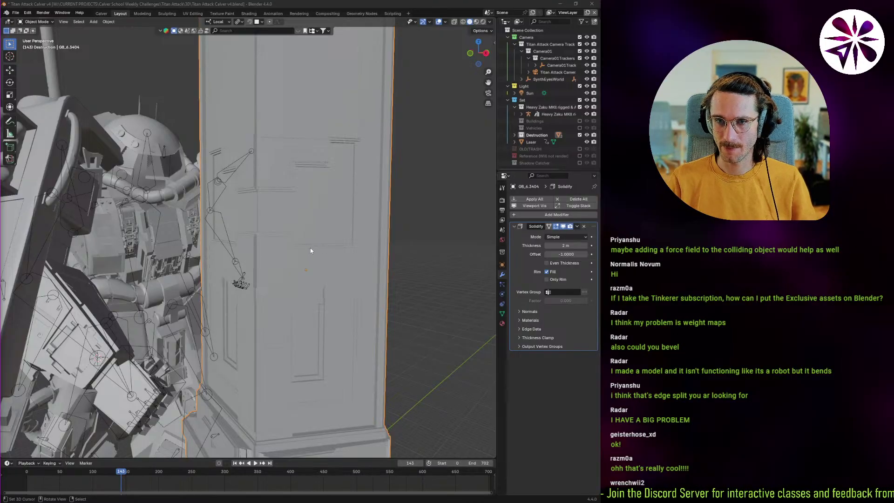
{"action": "middle_click_drag", "start_coordinate": [310, 247], "coordinate": [293, 238]}
{"action": "right_click", "coordinate": [292, 239]}
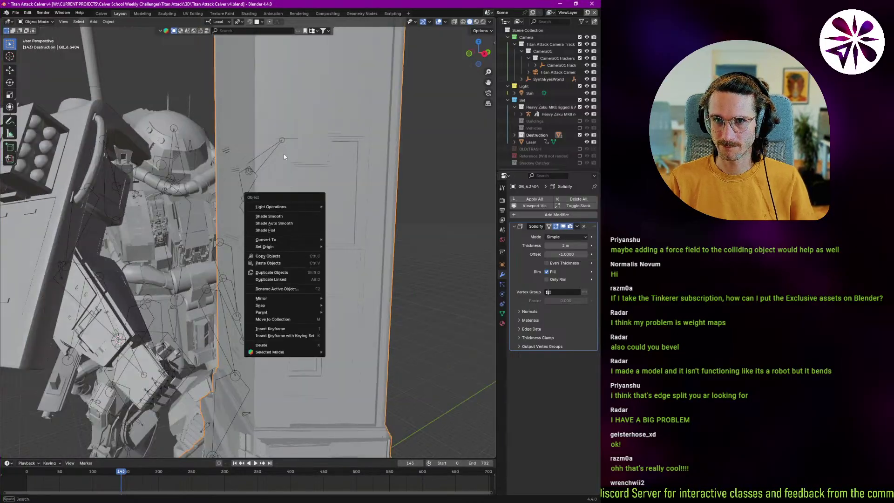
{"action": "right_click", "coordinate": [280, 175]}
{"action": "mouse_move", "coordinate": [277, 176]}
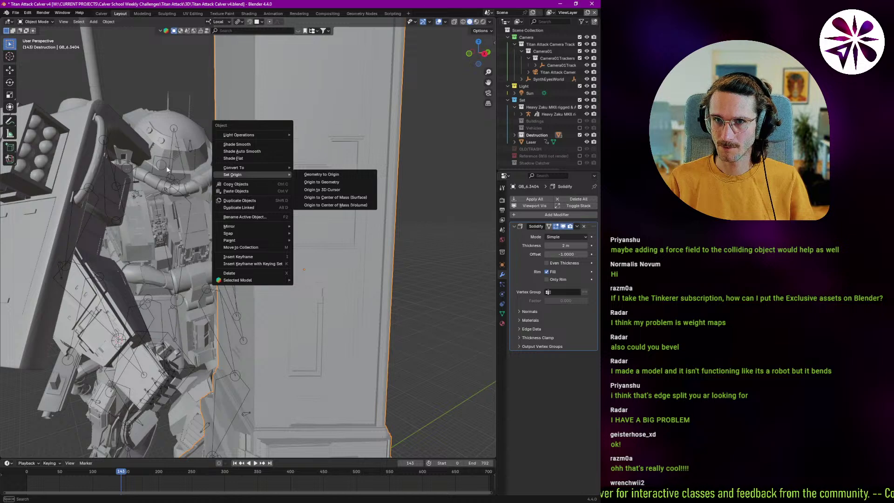
{"action": "middle_click_drag", "start_coordinate": [225, 208], "coordinate": [227, 205]}
Step: Use the undo history to return the tower to an earlier single-object state
{"action": "key", "text": "q"}
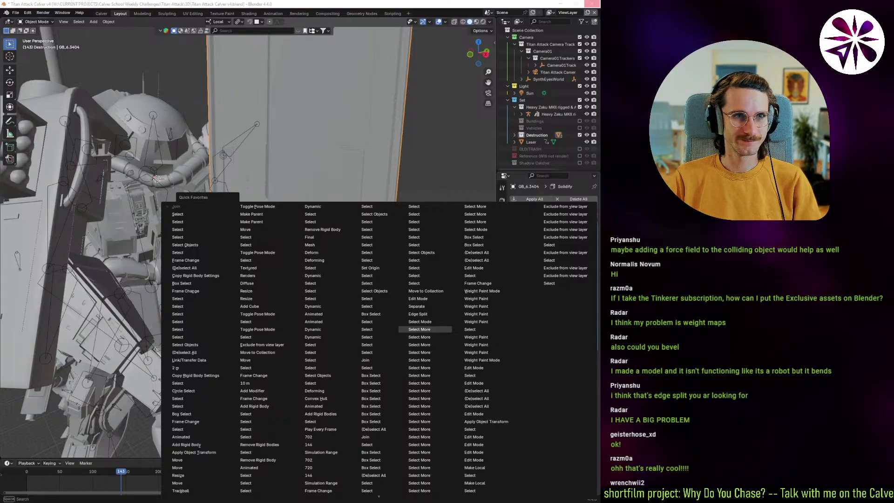
{"action": "key", "text": "alt+Tab"}
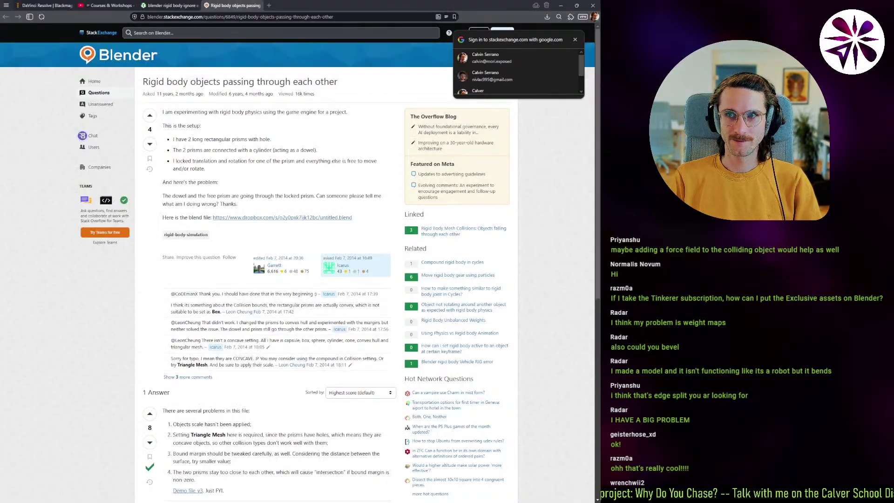
{"action": "key", "text": "alt+Tab"}
{"action": "key", "text": "alt+Tab"}
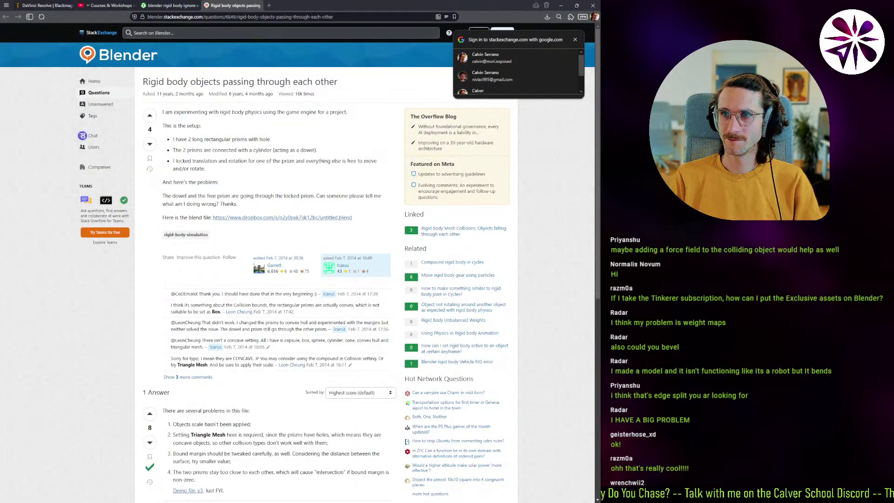
{"action": "key", "text": "alt+Tab"}
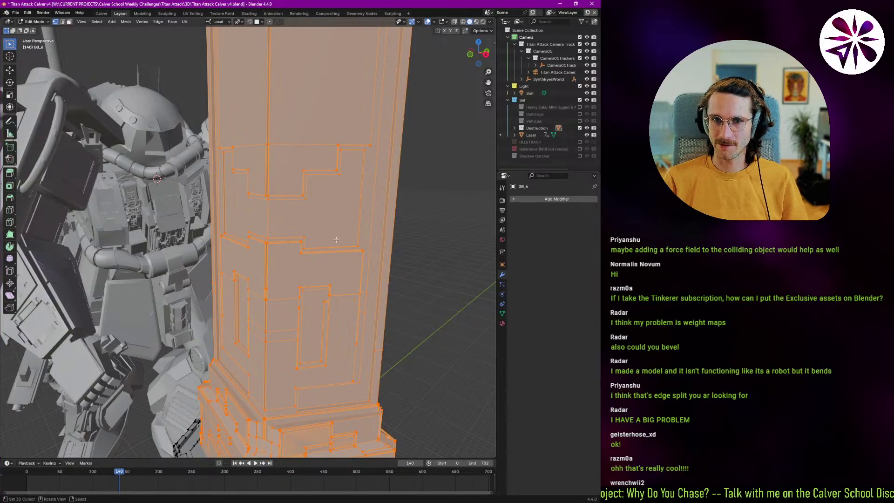
Step: Switch the tower mesh GB_6 from Edit Mode to Object Mode and view the whole tower
{"action": "key", "text": "ctrl+Tab"}
{"action": "left_click", "coordinate": [231, 280]}
{"action": "key", "text": "KP_0"}
{"action": "key", "text": "space"}
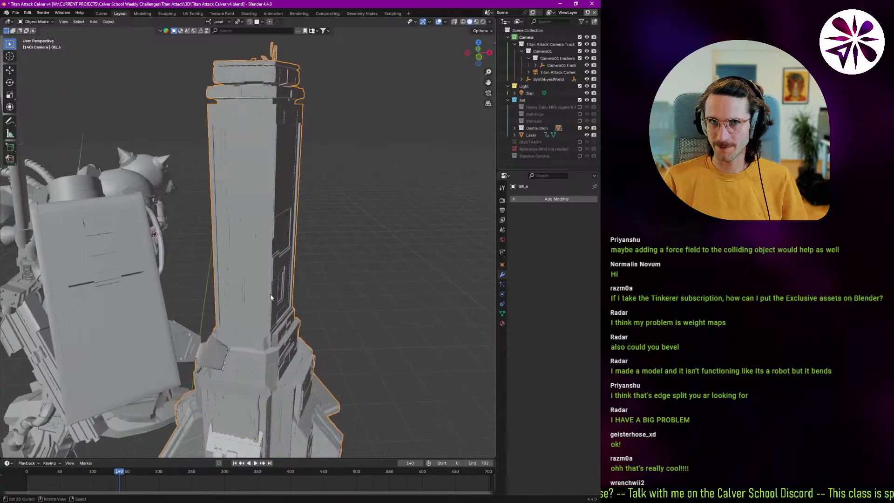
{"action": "key", "text": "Escape"}
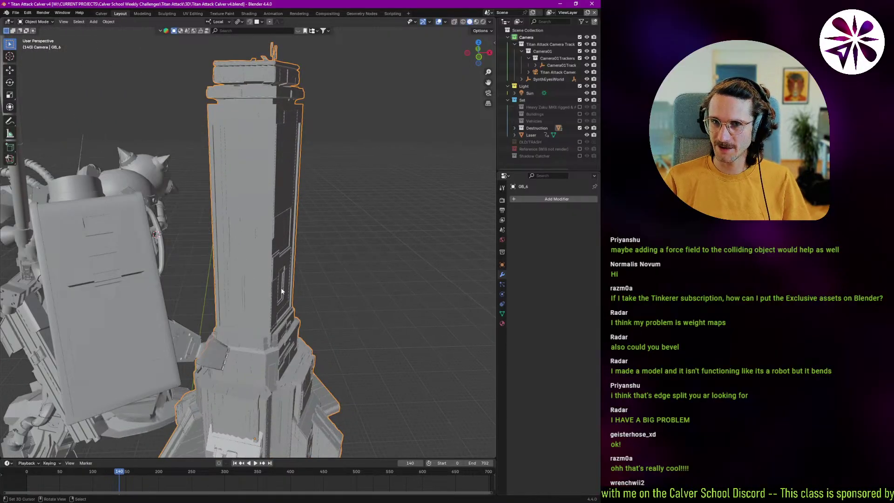
{"action": "middle_click_drag", "start_coordinate": [280, 289], "coordinate": [301, 254]}
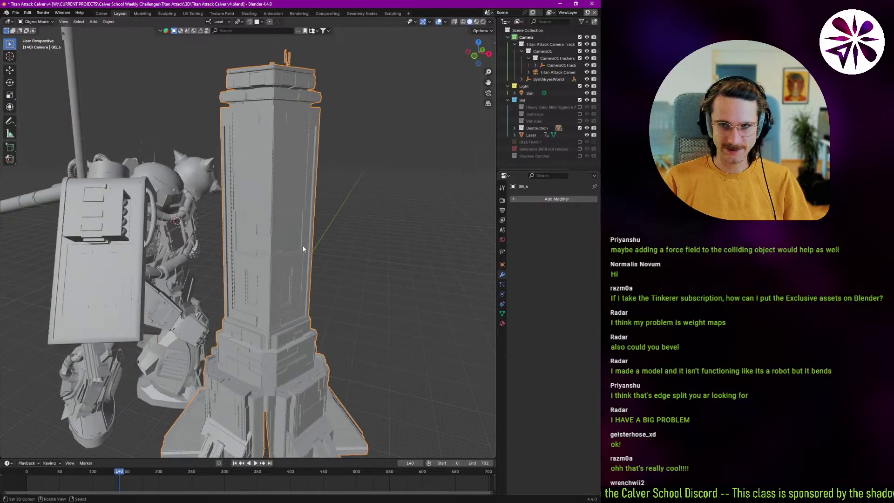
{"action": "key", "text": "F3"}
{"action": "type", "text": "cell"}
{"action": "key", "text": "Escape"}
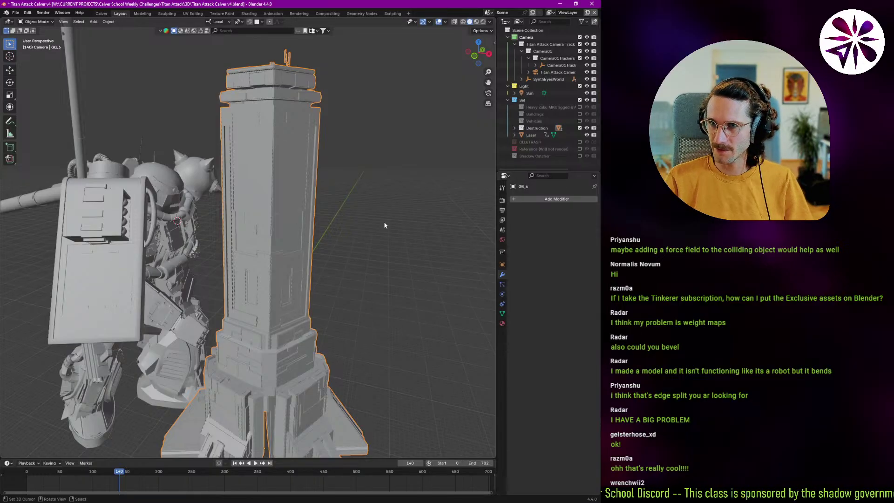
Step: Add an emitter particle system to the tower GB_6 and show the scene in wireframe at frame 0
{"action": "left_click", "coordinate": [502, 284]}
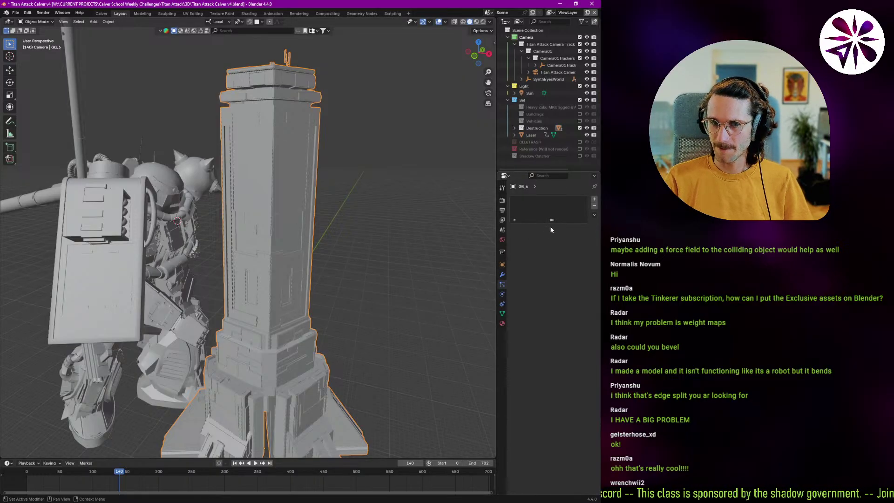
{"action": "left_click", "coordinate": [594, 198]}
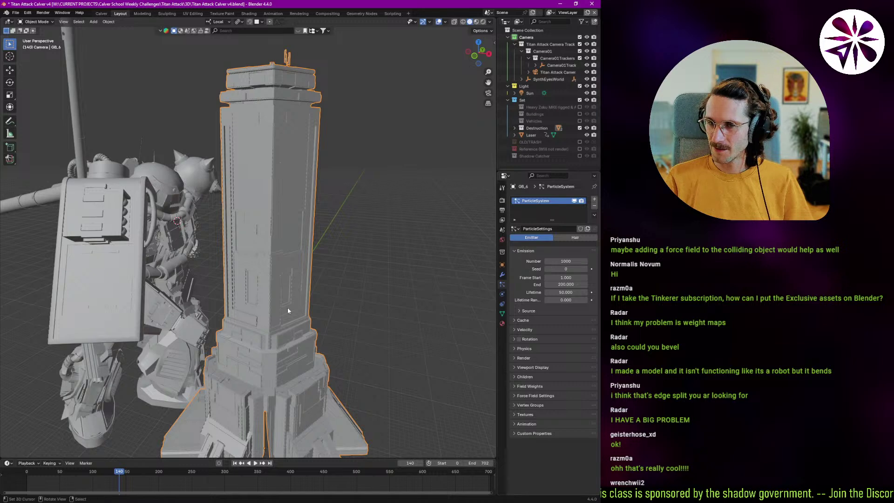
{"action": "left_click", "coordinate": [235, 463]}
{"action": "middle_click_drag", "start_coordinate": [266, 392], "coordinate": [470, 313]}
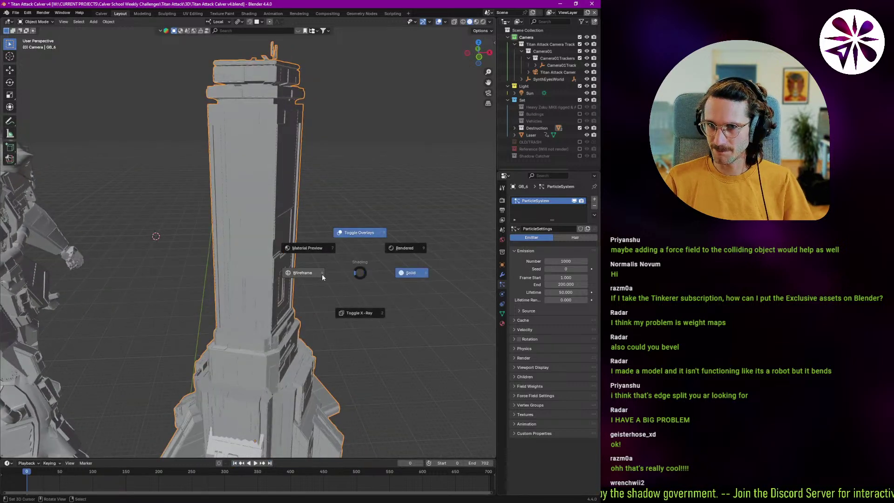
{"action": "left_click", "coordinate": [323, 276]}
{"action": "mouse_move", "coordinate": [276, 311]}
{"action": "middle_mouse_down"}
{"action": "mouse_move", "coordinate": [264, 298]}
{"action": "mouse_move", "coordinate": [281, 278]}
{"action": "middle_mouse_up"}
{"action": "scroll", "coordinate": [281, 277], "scroll_direction": "up", "scroll_amount": 2}
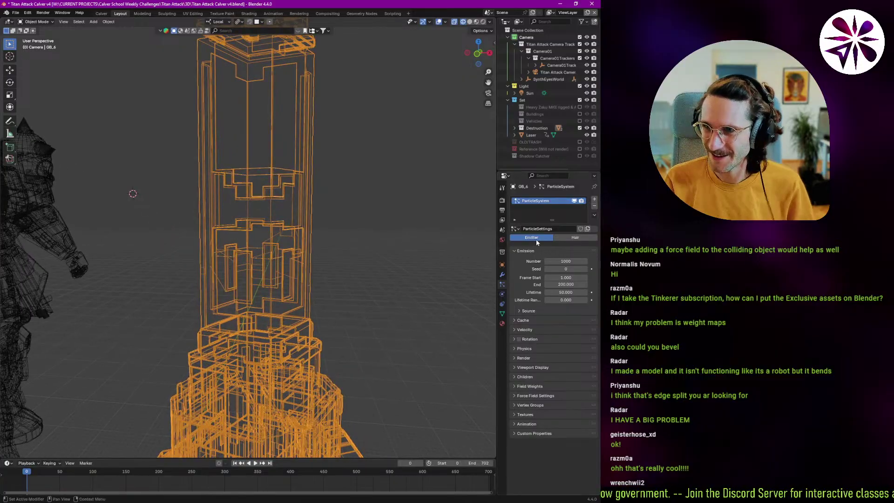
Step: Set the tower's particle source to emit from Volume
{"action": "left_click", "coordinate": [525, 317]}
{"action": "left_click", "coordinate": [537, 310]}
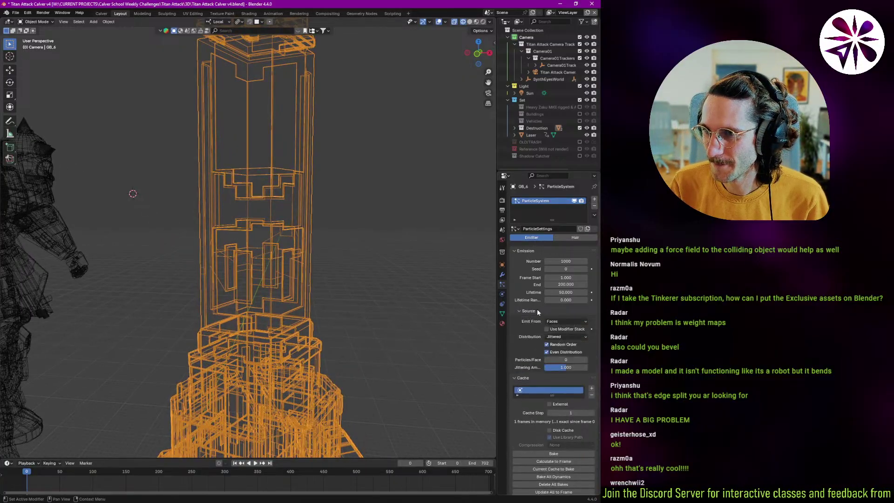
{"action": "left_click", "coordinate": [568, 321]}
{"action": "left_click", "coordinate": [563, 347]}
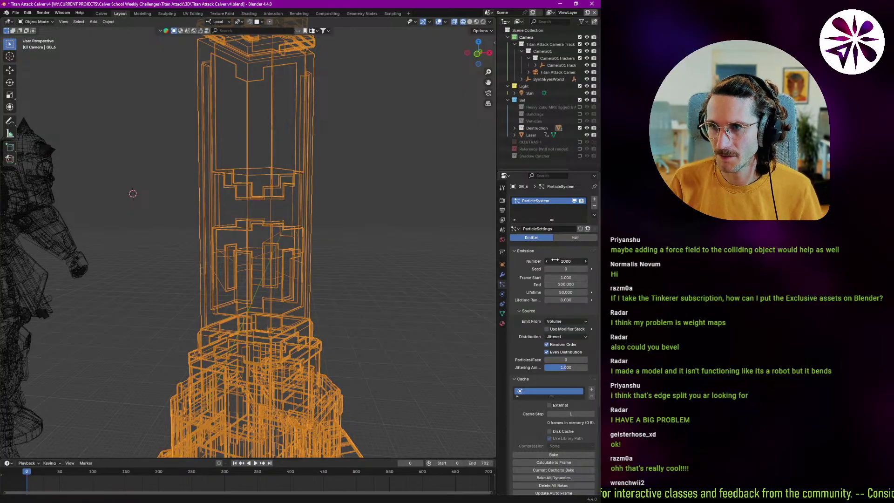
{"action": "middle_click_drag", "start_coordinate": [277, 440], "coordinate": [258, 308], "text": "shift"}
{"action": "scroll", "coordinate": [525, 337], "scroll_direction": "down", "scroll_amount": 2}
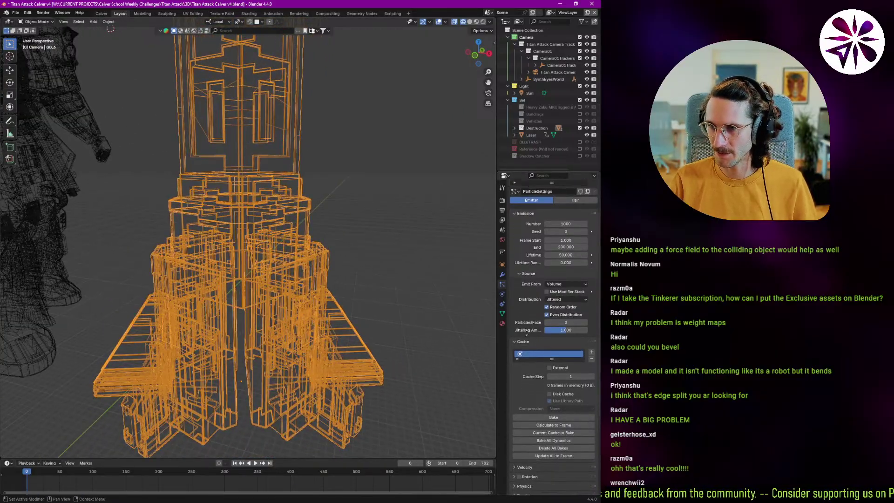
Step: Set the particle emission's Frame Start and End to 0
{"action": "scroll", "coordinate": [535, 321], "scroll_direction": "up", "scroll_amount": 2}
{"action": "left_click", "coordinate": [565, 270]}
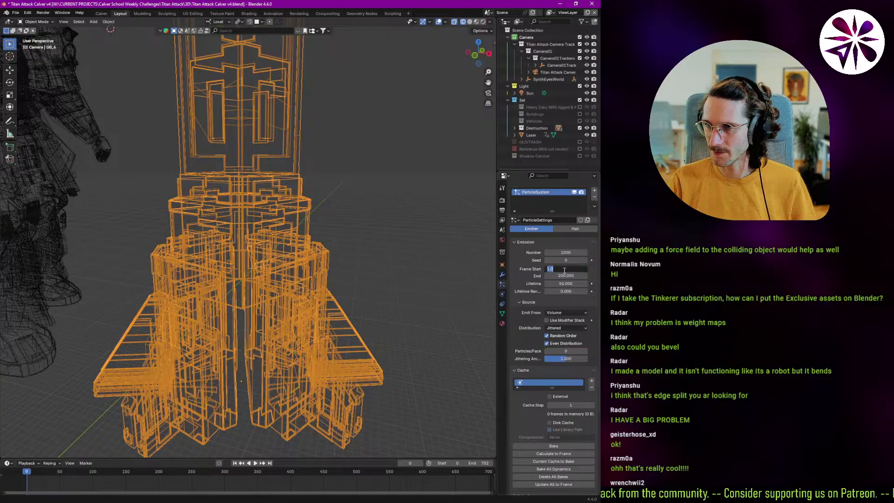
{"action": "type", "text": "0"}
{"action": "key", "text": "Return"}
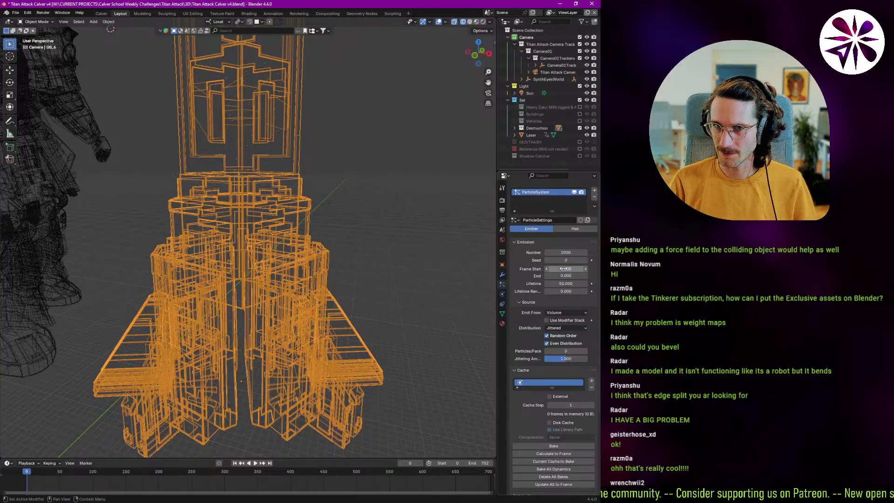
{"action": "middle_click_drag", "start_coordinate": [285, 307], "coordinate": [326, 303], "text": "ctrl"}
Step: Set the particles' viewport display size to 4 and look over the points filling the tower
{"action": "scroll", "coordinate": [530, 383], "scroll_direction": "down", "scroll_amount": 6}
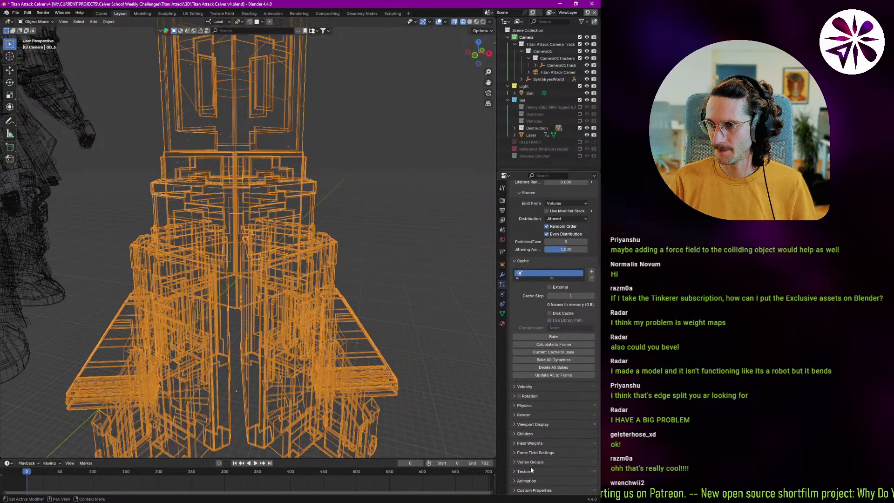
{"action": "left_click", "coordinate": [530, 425]}
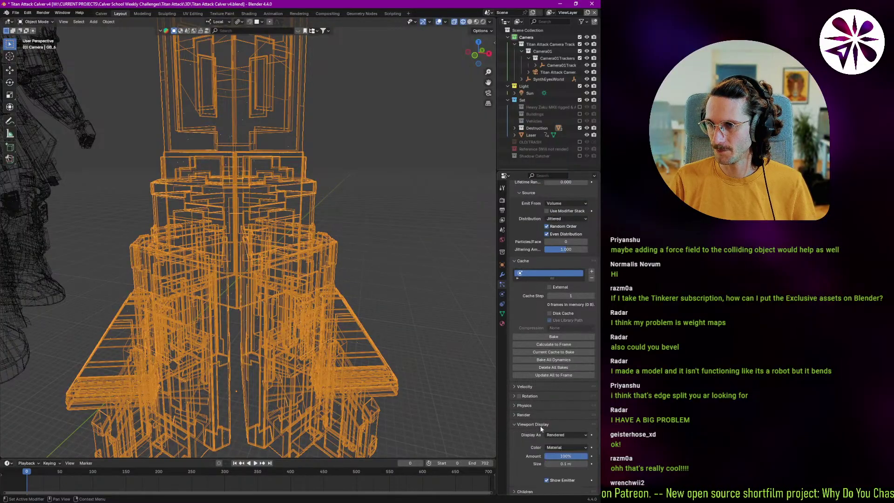
{"action": "left_click_drag", "start_coordinate": [563, 463], "coordinate": [603, 461]}
{"action": "left_click", "coordinate": [574, 463]}
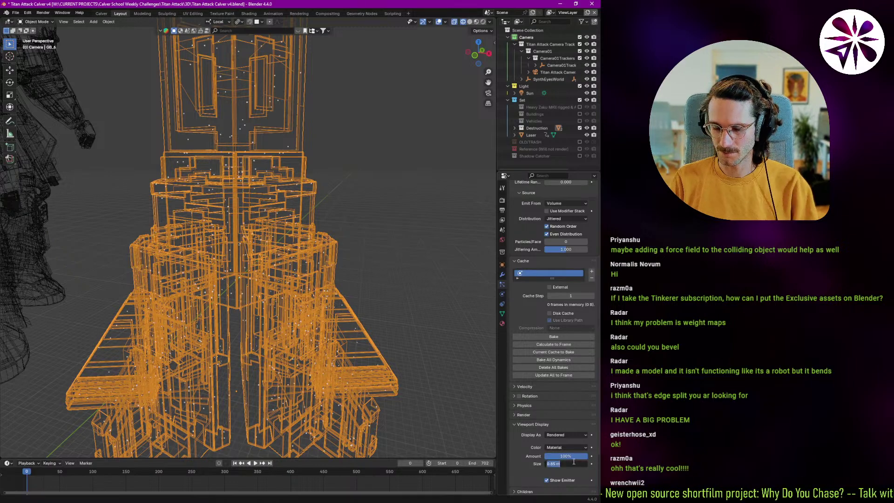
{"action": "type", "text": "4"}
{"action": "key", "text": "Return"}
{"action": "middle_click_drag", "start_coordinate": [280, 279], "coordinate": [244, 254]}
{"action": "scroll", "coordinate": [547, 308], "scroll_direction": "up", "scroll_amount": 5}
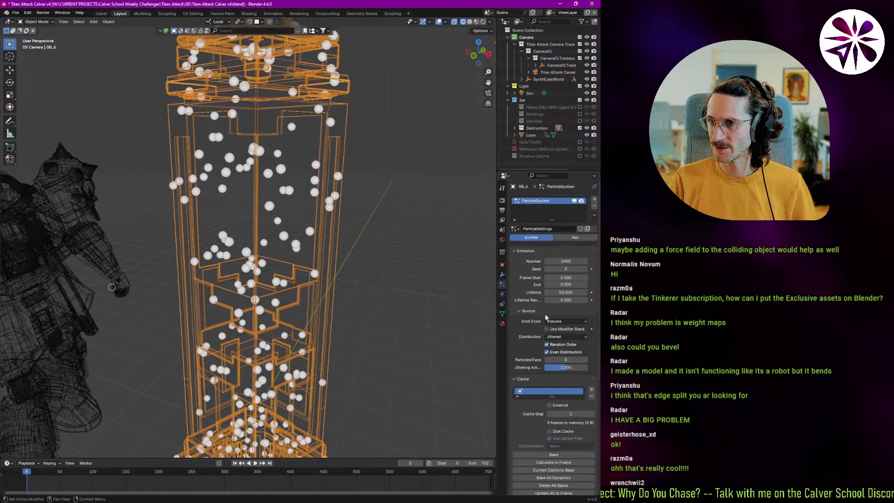
Step: Change the particle distribution to Grid and raise its resolution to 50
{"action": "left_click", "coordinate": [561, 337]}
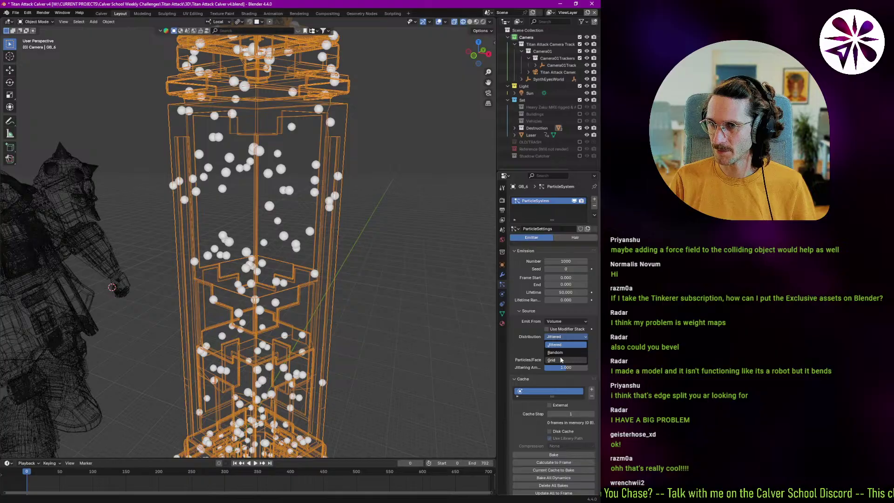
{"action": "left_click", "coordinate": [561, 360]}
{"action": "middle_click_drag", "start_coordinate": [254, 233], "coordinate": [261, 241]}
{"action": "scroll", "coordinate": [262, 241], "scroll_direction": "up", "scroll_amount": 5}
{"action": "middle_click_drag", "start_coordinate": [287, 312], "coordinate": [252, 291]}
{"action": "left_click", "coordinate": [584, 361]}
{"action": "left_click", "coordinate": [584, 361]}
{"action": "left_click", "coordinate": [584, 360]}
{"action": "left_click", "coordinate": [584, 360]}
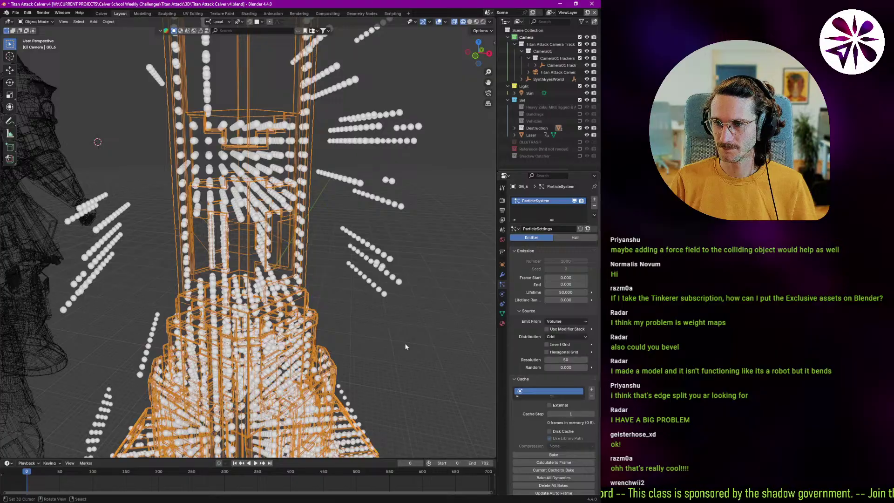
{"action": "middle_click_drag", "start_coordinate": [232, 149], "coordinate": [444, 356], "text": "shift"}
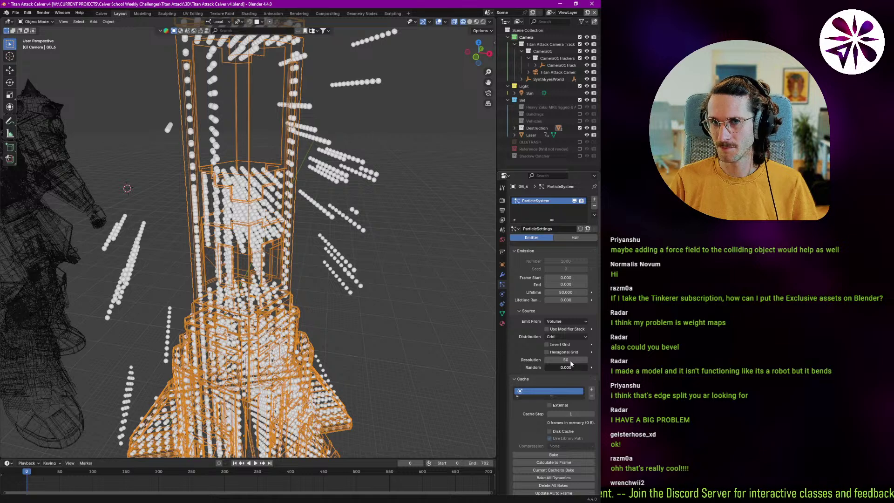
Step: Set the particle grid's resolution to 20
{"action": "left_click_drag", "start_coordinate": [562, 361], "coordinate": [560, 362]}
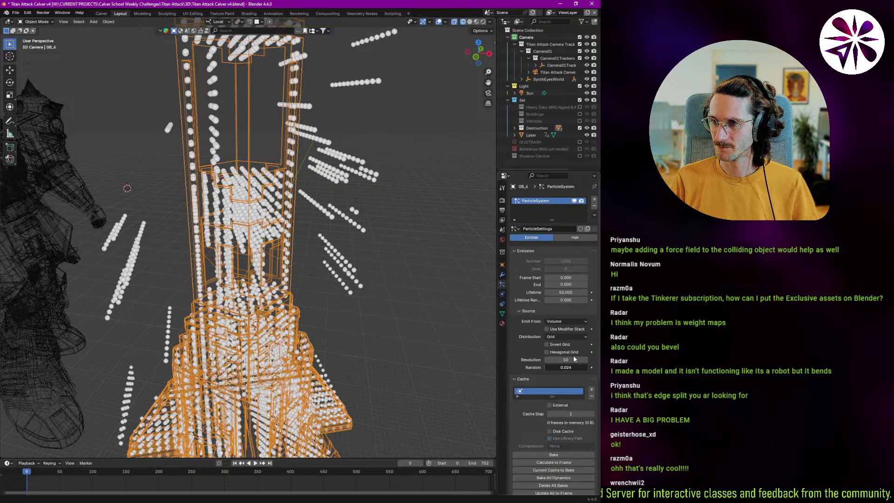
{"action": "left_click", "coordinate": [566, 359]}
{"action": "type", "text": "20"}
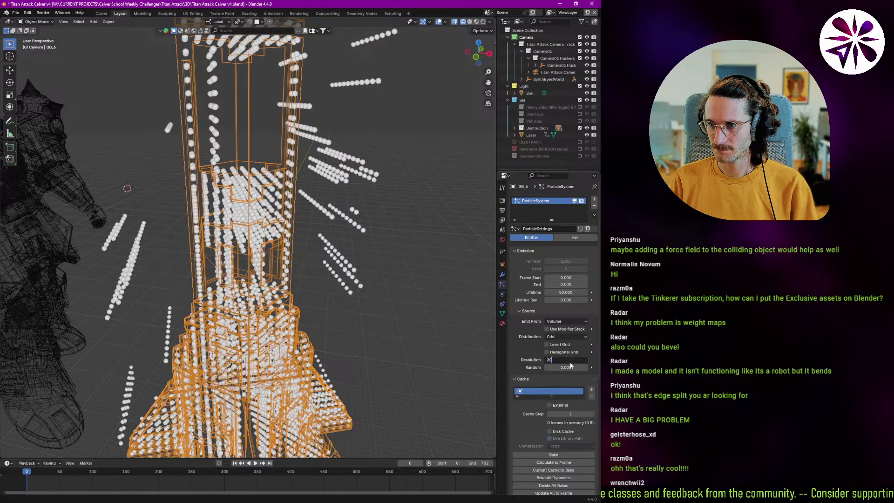
{"action": "key", "text": "Return"}
Step: Try a Random value of 1 on the particle grid, then return it to 0
{"action": "left_click", "coordinate": [572, 367]}
{"action": "type", "text": "1"}
{"action": "key", "text": "Return"}
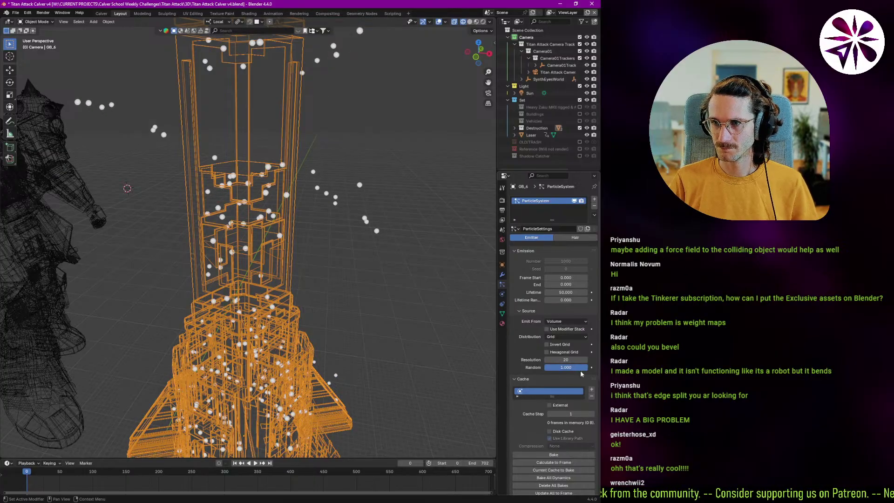
{"action": "left_click_drag", "start_coordinate": [538, 370], "coordinate": [437, 363]}
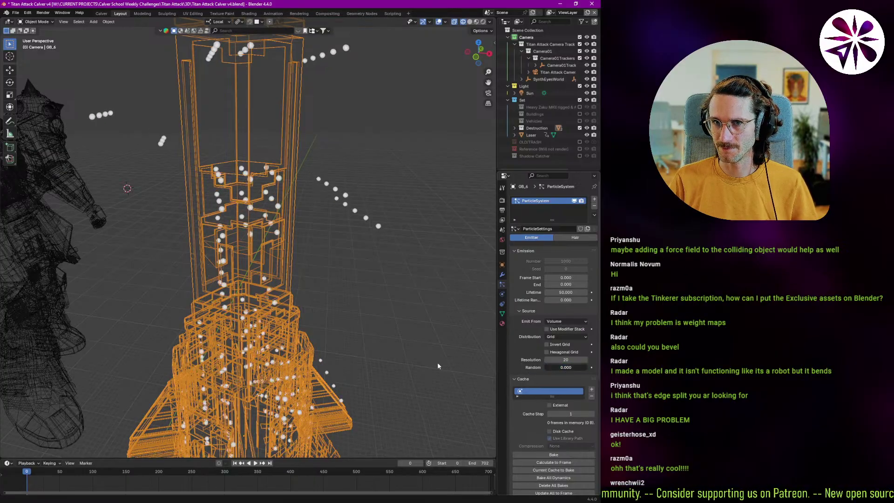
Step: Try the Hexagonal Grid, Invert Grid and Use Modifier Stack options on the particle source, switching each off again
{"action": "left_click", "coordinate": [561, 353]}
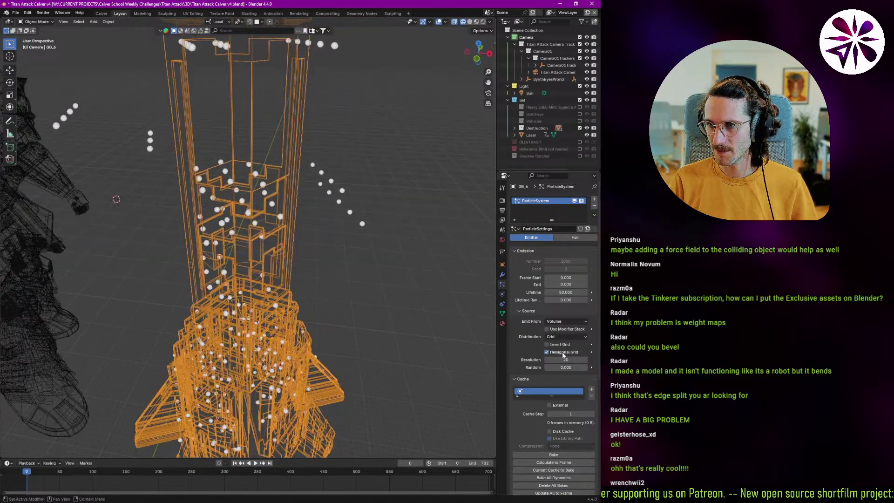
{"action": "left_click", "coordinate": [565, 346]}
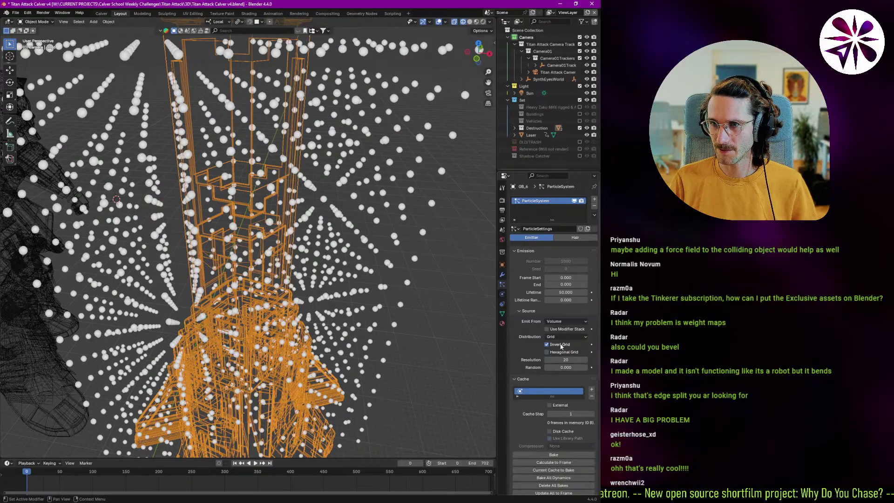
{"action": "left_click", "coordinate": [562, 345]}
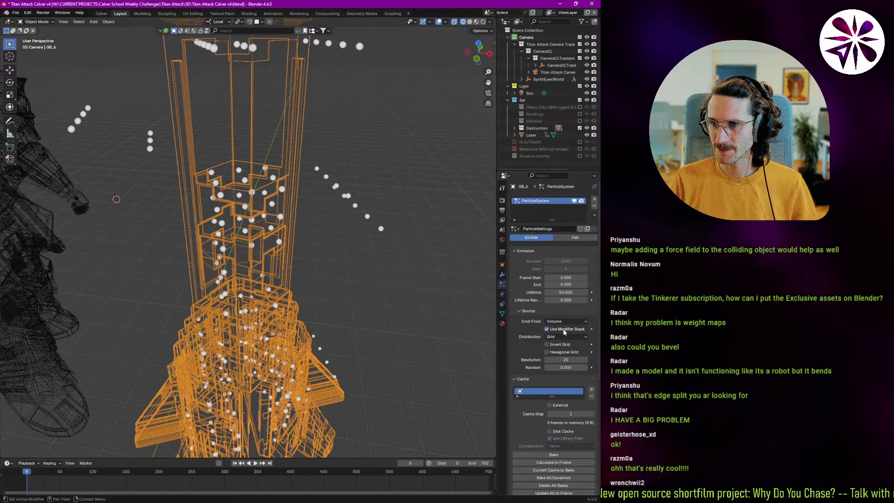
{"action": "left_click", "coordinate": [563, 330]}
Step: Open the tower mesh in Edit Mode, clear the selection and turn off X-ray to check its wall faces
{"action": "middle_click_drag", "start_coordinate": [261, 266], "coordinate": [270, 319]}
{"action": "scroll", "coordinate": [290, 276], "scroll_direction": "up", "scroll_amount": 6}
{"action": "key", "text": "ctrl+Tab"}
{"action": "left_click", "coordinate": [342, 321]}
{"action": "scroll", "coordinate": [228, 299], "scroll_direction": "up", "scroll_amount": 4}
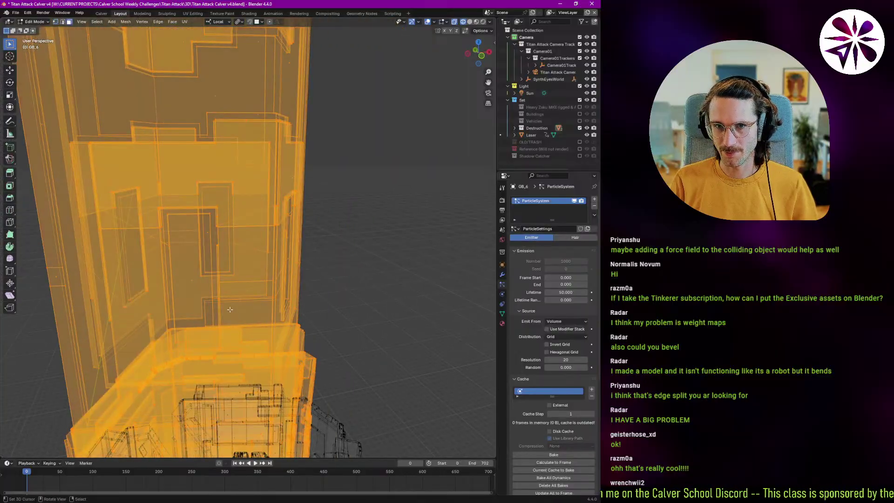
{"action": "key", "text": "alt+a"}
{"action": "left_click", "coordinate": [228, 298]}
{"action": "mouse_move", "coordinate": [229, 298]}
{"action": "middle_mouse_down"}
{"action": "mouse_move", "coordinate": [235, 312]}
{"action": "mouse_move", "coordinate": [238, 301]}
{"action": "middle_mouse_up"}
{"action": "key", "text": "alt+z"}
{"action": "left_click", "coordinate": [239, 311]}
Step: Merge all of the tower's vertices by distance and return to Object Mode
{"action": "key", "text": "a"}
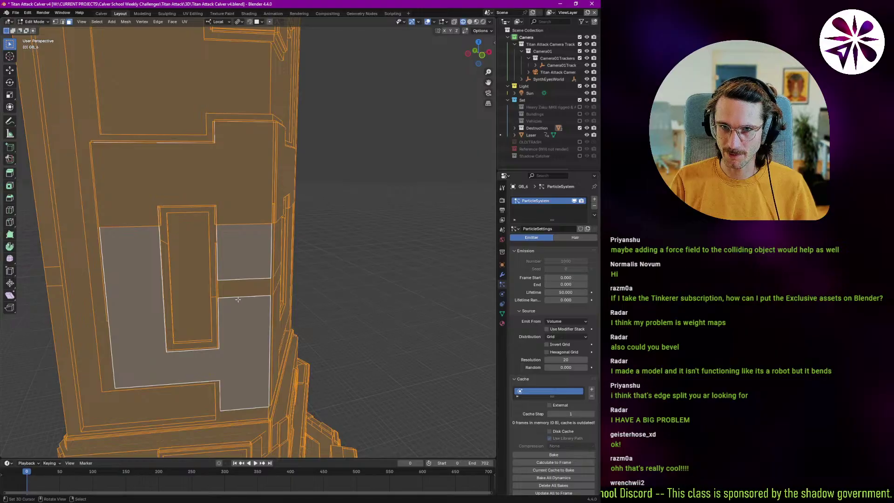
{"action": "key", "text": "m"}
{"action": "left_click", "coordinate": [227, 324]}
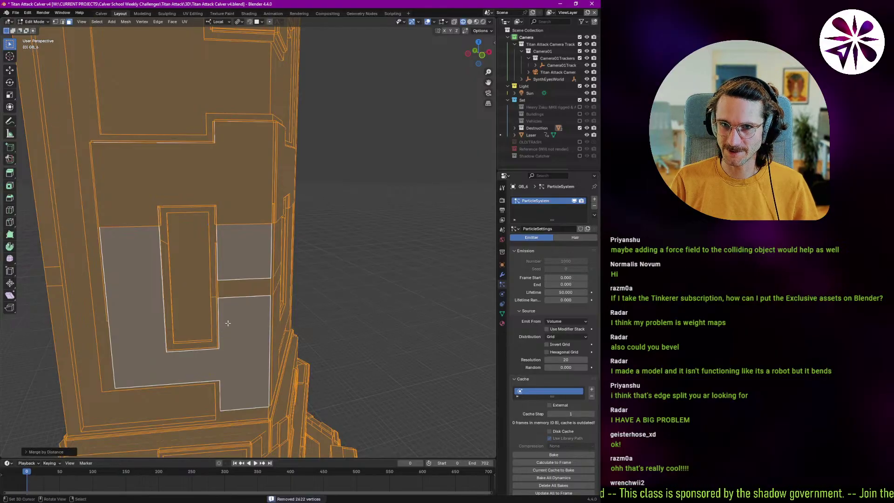
{"action": "key", "text": "ctrl+Tab"}
{"action": "left_click", "coordinate": [219, 330]}
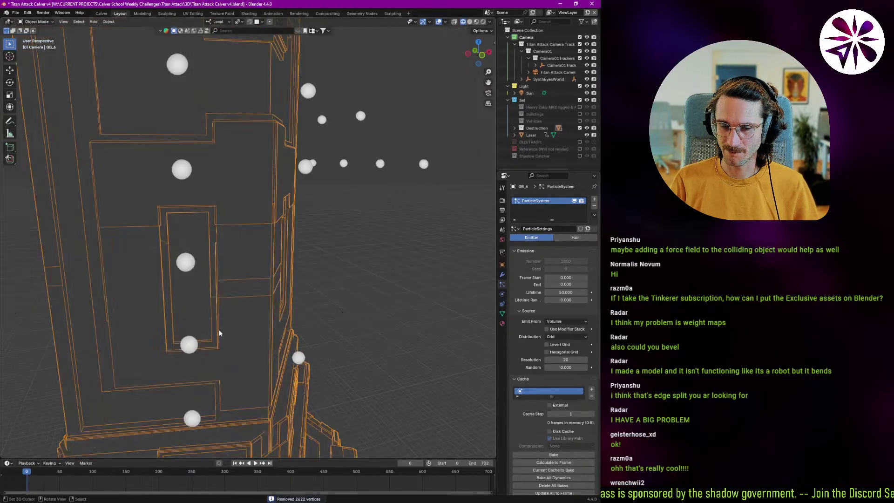
Step: Deselect the tower and examine in see-through wireframe how the grid particles are distributed inside and around it
{"action": "middle_click_drag", "start_coordinate": [253, 322], "coordinate": [237, 390]}
{"action": "key", "text": "z"}
{"action": "left_click", "coordinate": [231, 297]}
{"action": "scroll", "coordinate": [234, 298], "scroll_direction": "down", "scroll_amount": 5}
{"action": "mouse_move", "coordinate": [235, 300]}
{"action": "middle_mouse_down"}
{"action": "mouse_move", "coordinate": [274, 337]}
{"action": "mouse_move", "coordinate": [334, 337]}
{"action": "mouse_move", "coordinate": [208, 328]}
{"action": "mouse_move", "coordinate": [251, 308]}
{"action": "middle_mouse_up"}
{"action": "scroll", "coordinate": [275, 298], "scroll_direction": "up", "scroll_amount": 4}
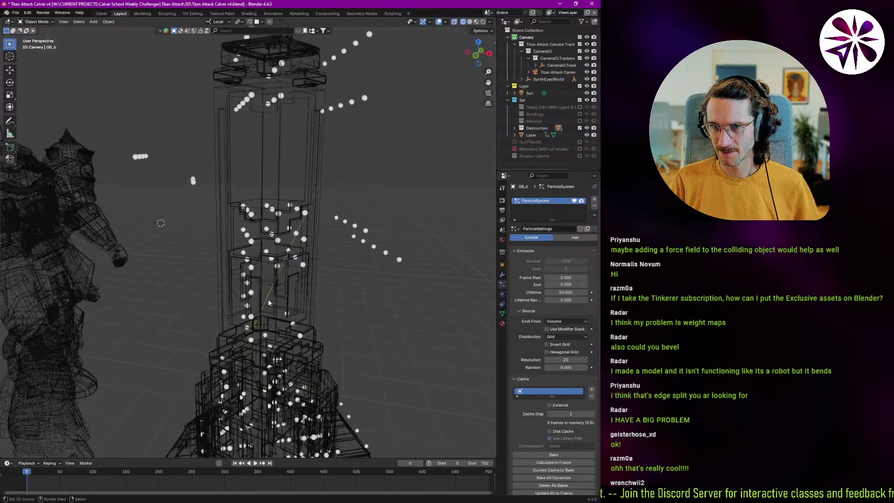
{"action": "left_click", "coordinate": [272, 319]}
{"action": "left_click", "coordinate": [363, 327]}
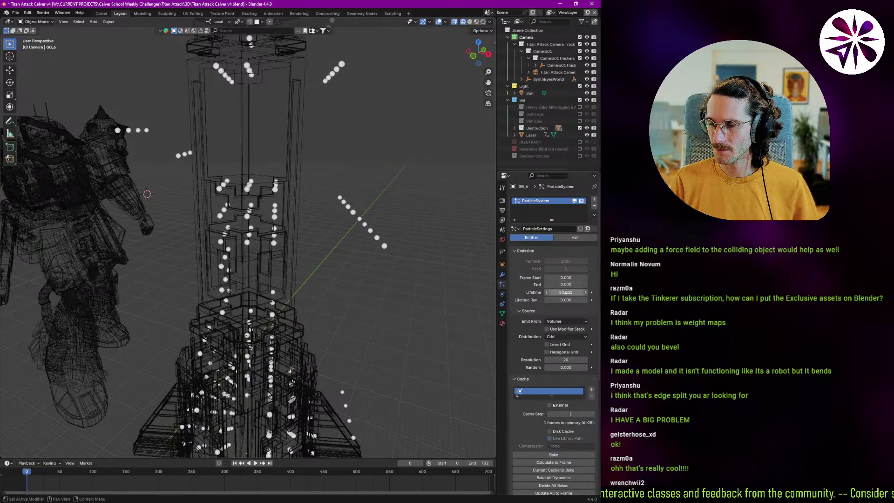
Step: Set the particle grid's resolution to 40 and view the whole tower
{"action": "scroll", "coordinate": [568, 349], "scroll_direction": "down", "scroll_amount": 1}
{"action": "left_click", "coordinate": [570, 340]}
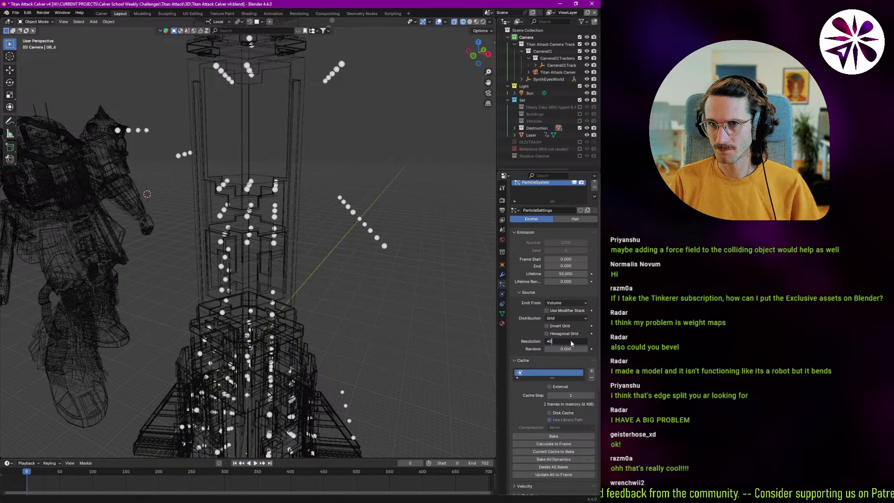
{"action": "key", "text": "Return"}
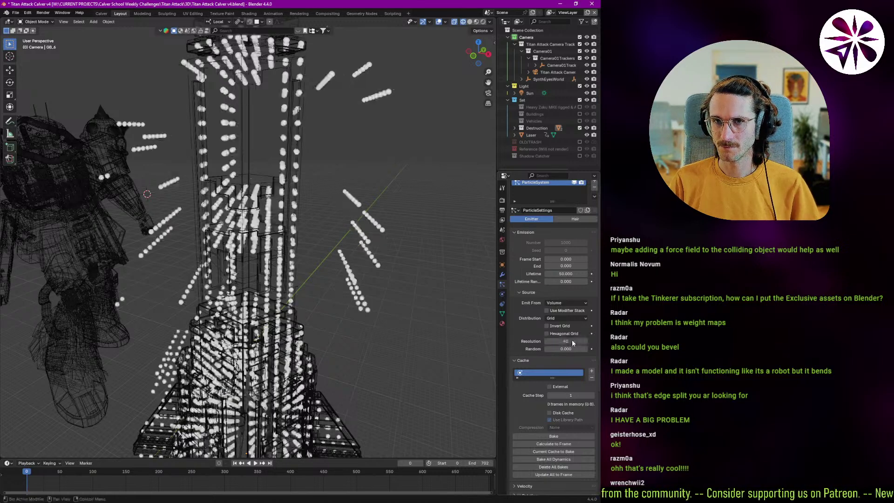
{"action": "middle_click_drag", "start_coordinate": [354, 270], "coordinate": [259, 294]}
{"action": "scroll", "coordinate": [258, 295], "scroll_direction": "down", "scroll_amount": 4}
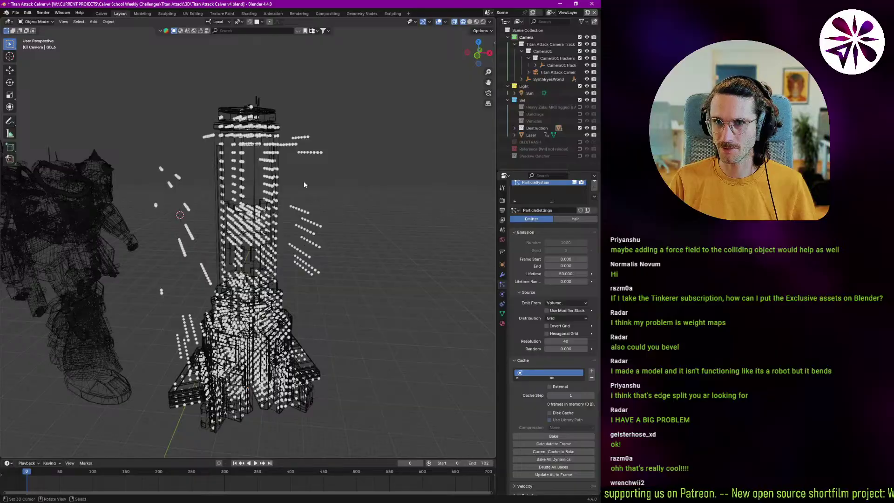
Step: Select the tower's upper section above the flared base in front view, including linked faces, and separate it into its own object
{"action": "middle_click_drag", "start_coordinate": [230, 228], "coordinate": [259, 343]}
{"action": "key", "text": "KP_1"}
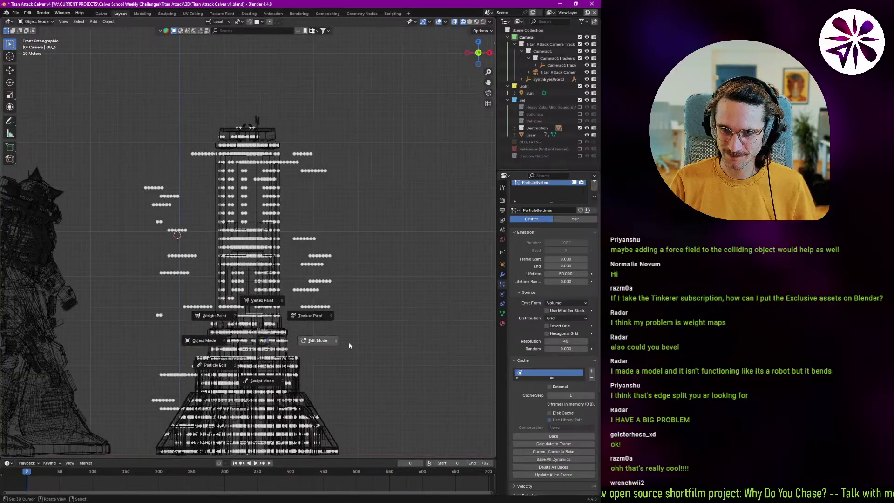
{"action": "left_click", "coordinate": [263, 340]}
{"action": "key", "text": "Tab"}
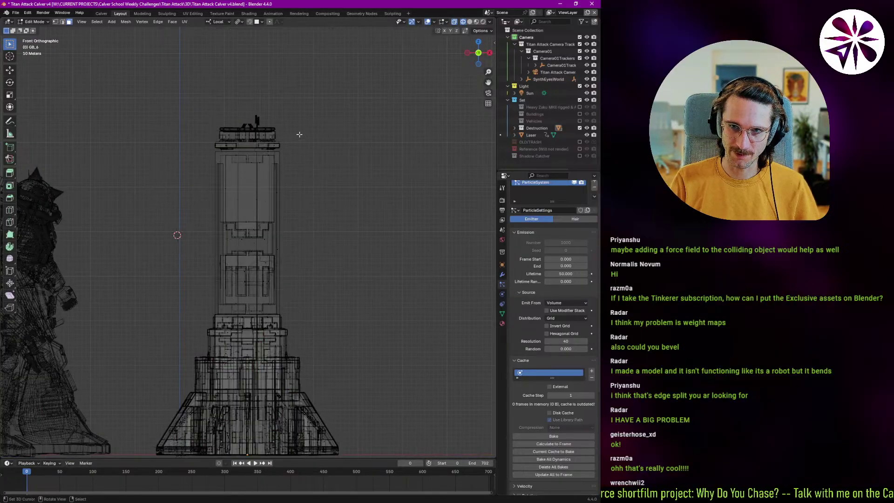
{"action": "left_click_drag", "start_coordinate": [289, 109], "coordinate": [194, 350]}
{"action": "key", "text": "ctrl+KP_Add"}
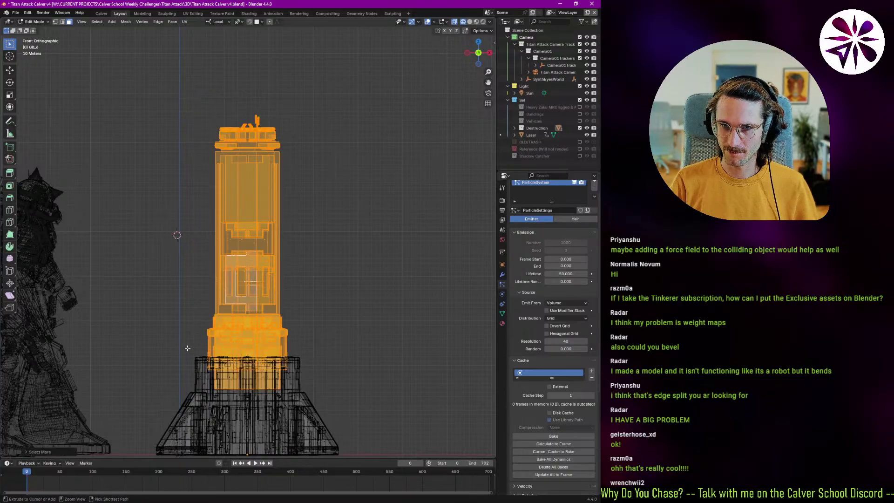
{"action": "key", "text": "o"}
{"action": "key", "text": "p"}
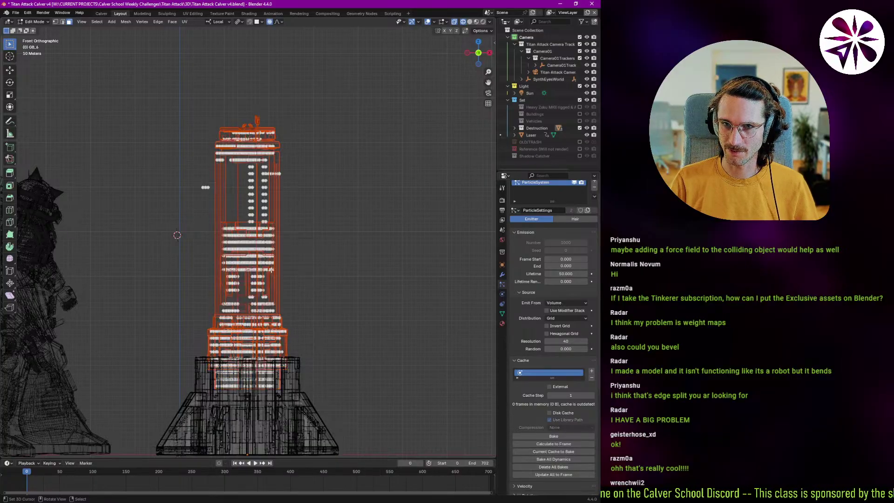
Step: Return to Object Mode, select the tower's lower base and remove its particle system
{"action": "key", "text": "ctrl+Tab"}
{"action": "left_click", "coordinate": [255, 313]}
{"action": "middle_click_drag", "start_coordinate": [295, 281], "coordinate": [293, 293]}
{"action": "left_click", "coordinate": [302, 366]}
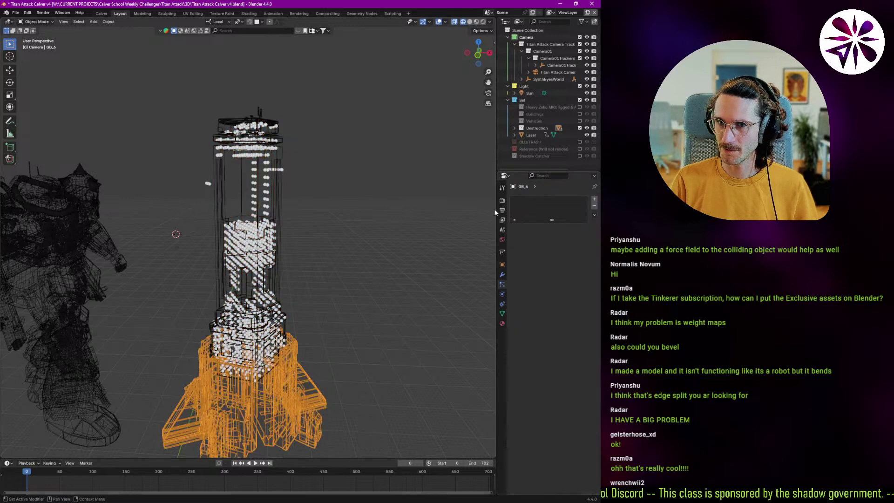
Step: Select the separated upper tower section and set its particle grid resolution to 30
{"action": "left_click", "coordinate": [255, 262]}
{"action": "mouse_move", "coordinate": [256, 262]}
{"action": "middle_mouse_down"}
{"action": "mouse_move", "coordinate": [274, 272]}
{"action": "mouse_move", "coordinate": [277, 302]}
{"action": "mouse_move", "coordinate": [238, 224]}
{"action": "mouse_move", "coordinate": [259, 210]}
{"action": "mouse_move", "coordinate": [243, 266]}
{"action": "middle_mouse_up"}
{"action": "scroll", "coordinate": [249, 333], "scroll_direction": "up", "scroll_amount": 7}
{"action": "scroll", "coordinate": [238, 224], "scroll_direction": "down", "scroll_amount": 3}
{"action": "scroll", "coordinate": [258, 209], "scroll_direction": "down", "scroll_amount": 2}
{"action": "scroll", "coordinate": [242, 265], "scroll_direction": "down", "scroll_amount": 1}
{"action": "middle_click_drag", "start_coordinate": [239, 198], "coordinate": [244, 264], "text": "shift"}
{"action": "left_click", "coordinate": [561, 359]}
{"action": "type", "text": "30"}
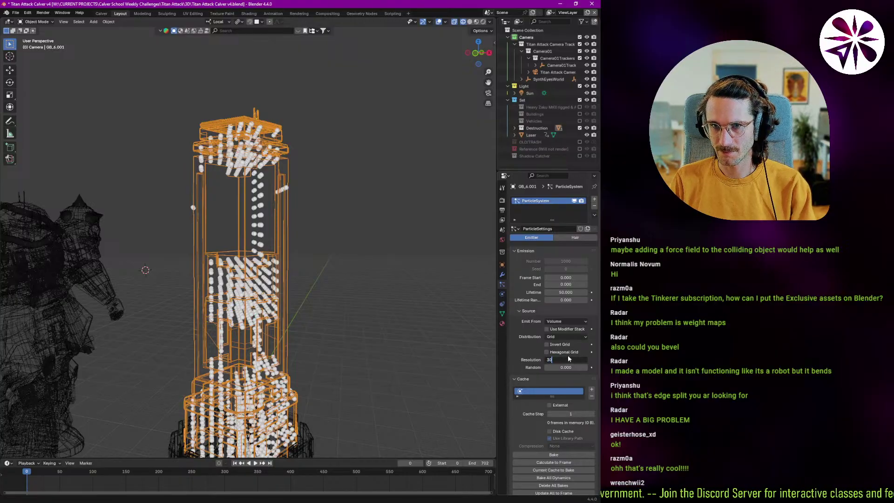
{"action": "key", "text": "Return"}
{"action": "middle_click_drag", "start_coordinate": [245, 326], "coordinate": [249, 328]}
Step: Set the particle grid resolution to 40, try the Hexagonal Grid option and turn it off again
{"action": "left_click", "coordinate": [562, 359]}
{"action": "type", "text": "40"}
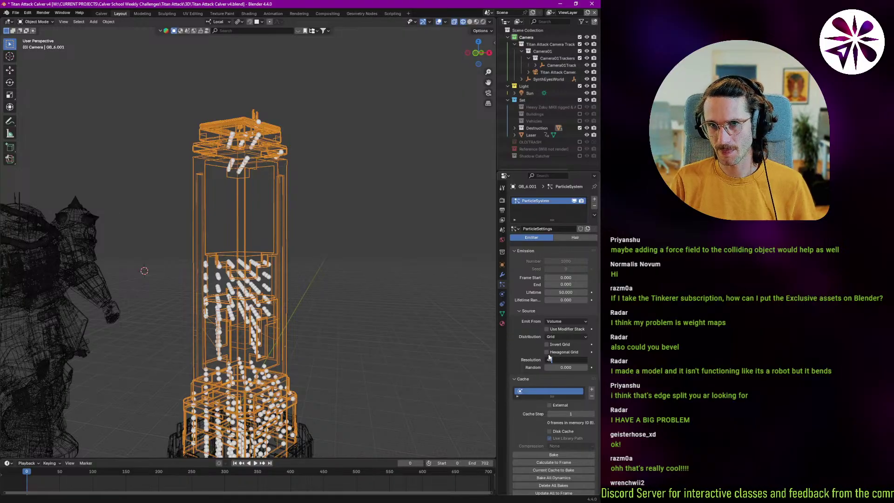
{"action": "key", "text": "Return"}
{"action": "middle_click_drag", "start_coordinate": [263, 316], "coordinate": [275, 319]}
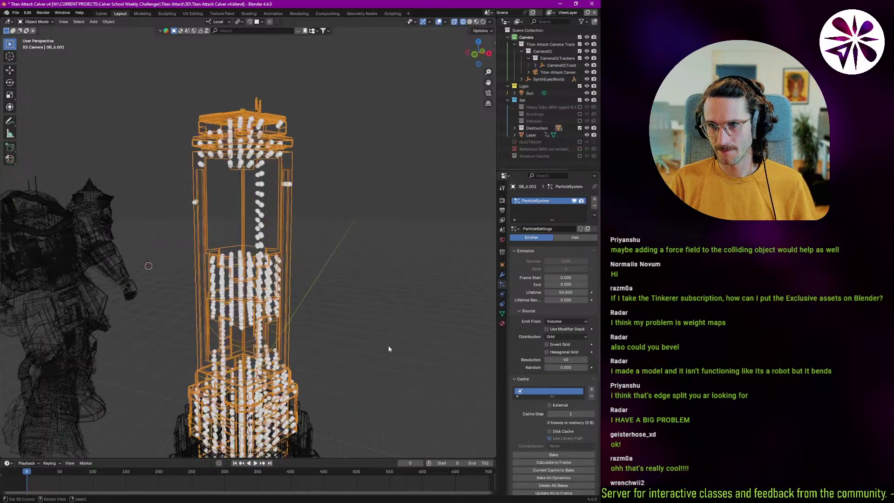
{"action": "left_click", "coordinate": [569, 352]}
{"action": "middle_click_drag", "start_coordinate": [409, 331], "coordinate": [279, 326]}
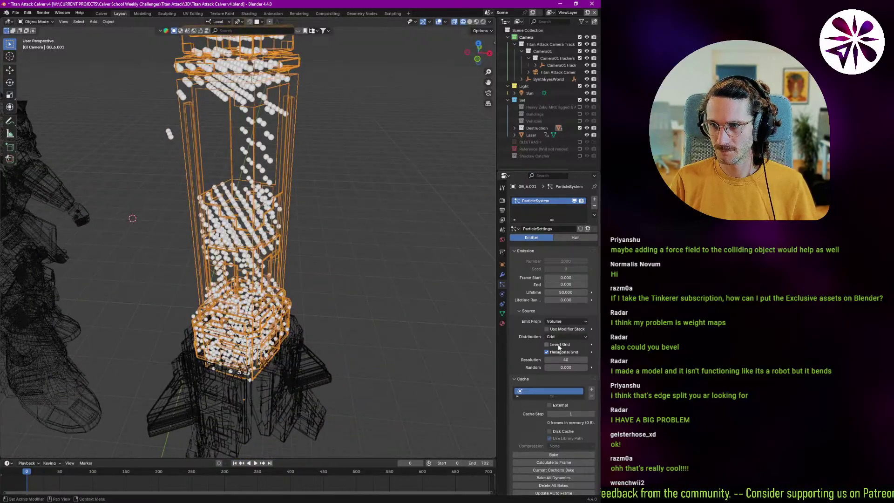
{"action": "left_click", "coordinate": [547, 352]}
Step: Set the upper tower section's particle grid resolution to 45 and save the file
{"action": "double_click", "coordinate": [571, 359]}
{"action": "type", "text": "45"}
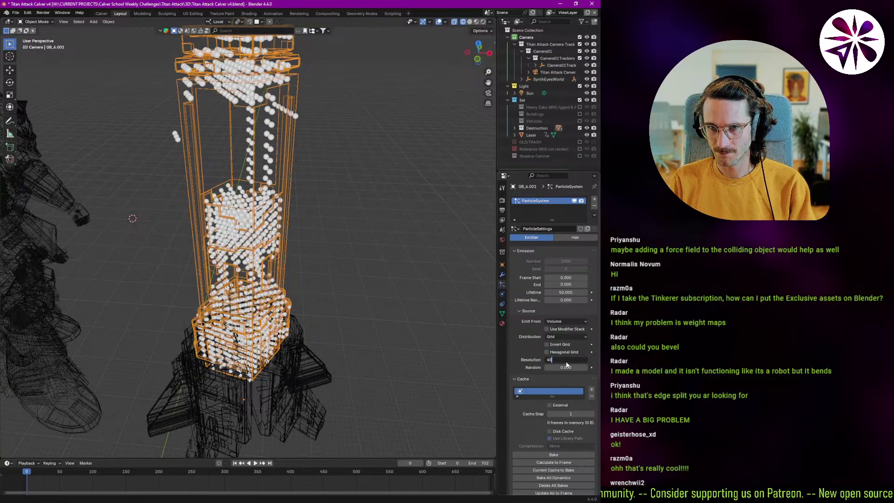
{"action": "key", "text": "Return"}
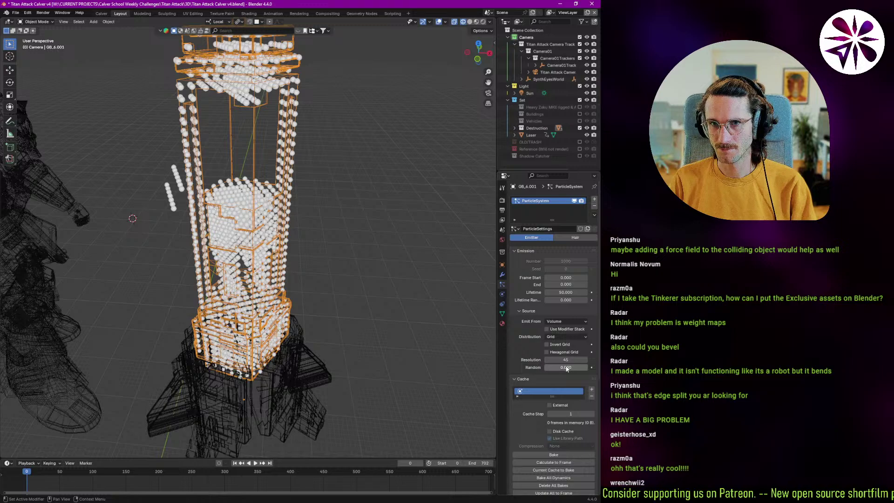
{"action": "middle_click_drag", "start_coordinate": [312, 294], "coordinate": [229, 292]}
{"action": "scroll", "coordinate": [282, 278], "scroll_direction": "up", "scroll_amount": 2}
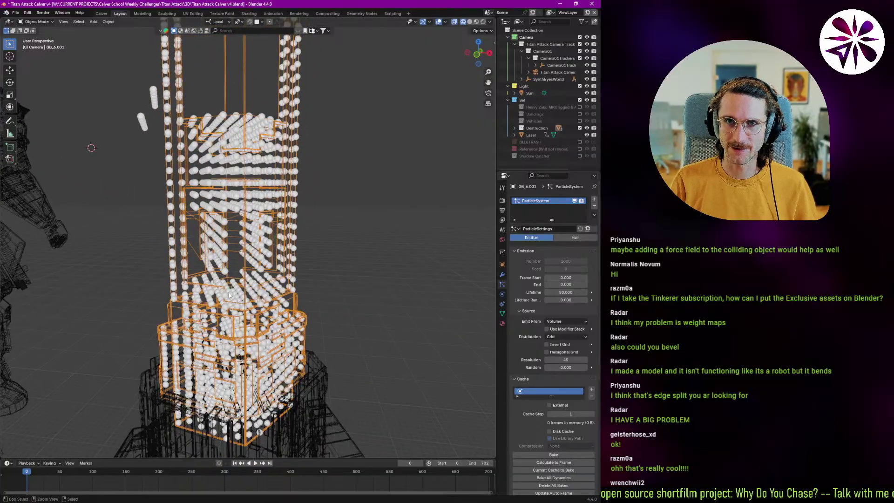
{"action": "key", "text": "ctrl+s"}
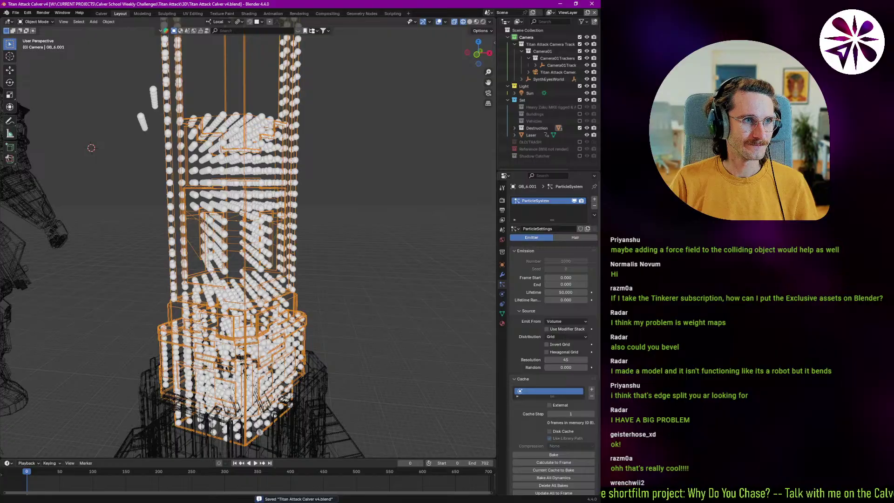
Step: Run Cell Fracture on the upper tower section using its own particles with a source limit of 100
{"action": "middle_click_drag", "start_coordinate": [261, 298], "coordinate": [250, 327]}
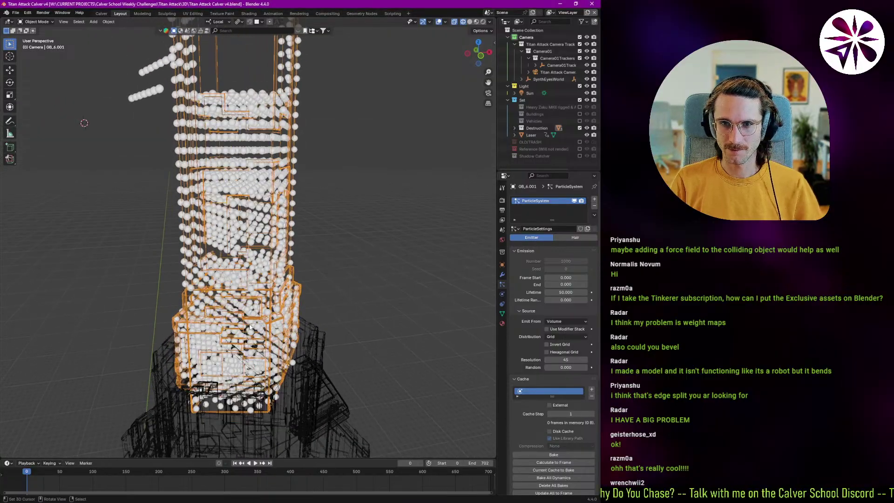
{"action": "key", "text": "F3"}
{"action": "type", "text": "cell"}
{"action": "key", "text": "Return"}
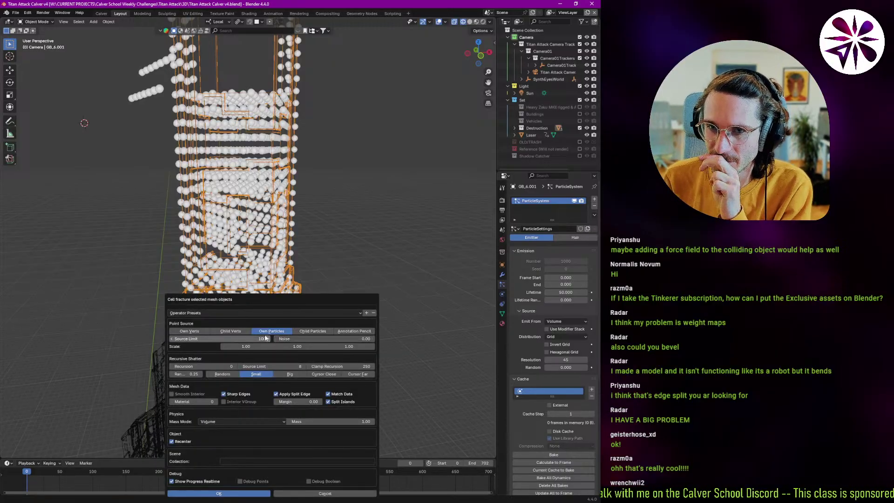
{"action": "left_click_drag", "start_coordinate": [286, 299], "coordinate": [381, 208]}
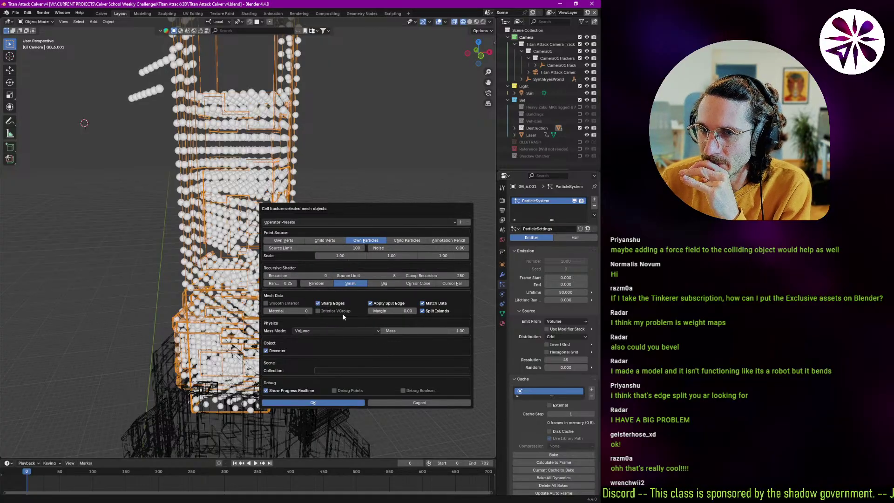
{"action": "left_click", "coordinate": [325, 403]}
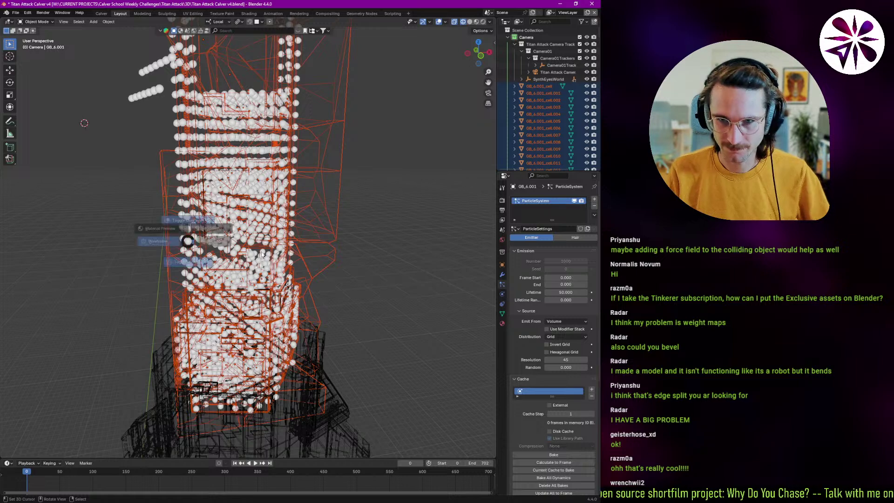
Step: Switch to solid shading and examine the shape of the fractured tower pieces
{"action": "key", "text": "shift+z"}
{"action": "middle_click_drag", "start_coordinate": [273, 300], "coordinate": [253, 276]}
{"action": "key", "text": "space"}
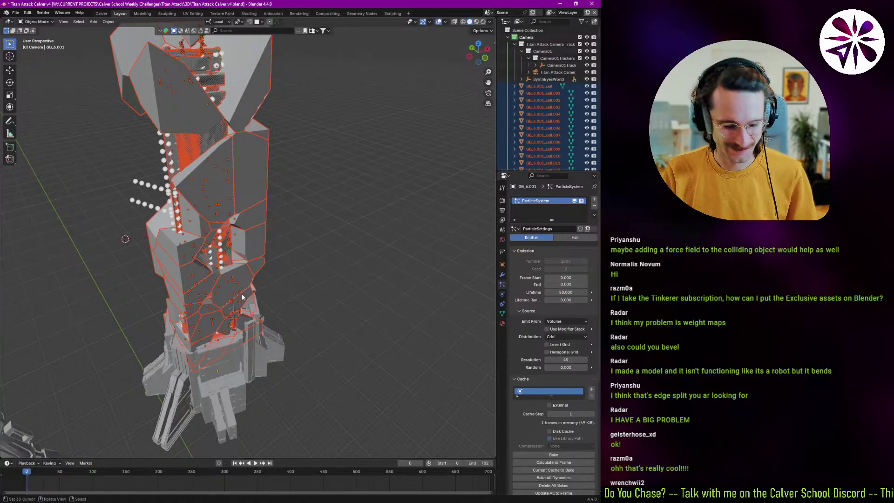
{"action": "key", "text": "Escape"}
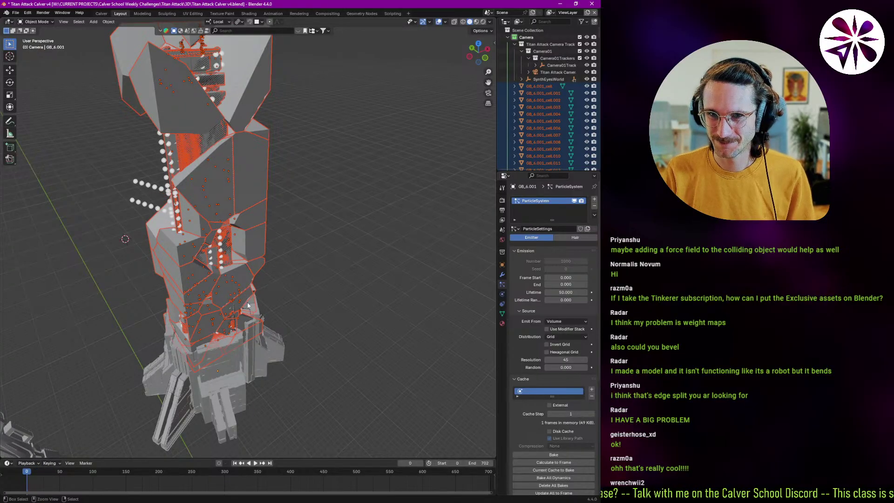
Step: Undo the cell fracture and the last resolution change, and go back to wireframe display
{"action": "key", "text": "ctrl+z"}
{"action": "key", "text": "ctrl+z"}
{"action": "mouse_move", "coordinate": [218, 259]}
{"action": "middle_mouse_down"}
{"action": "mouse_move", "coordinate": [234, 257]}
{"action": "mouse_move", "coordinate": [208, 257]}
{"action": "middle_mouse_up"}
{"action": "key", "text": "z"}
Step: Set the particle lifetime of the upper tower section to 30
{"action": "left_click", "coordinate": [568, 294]}
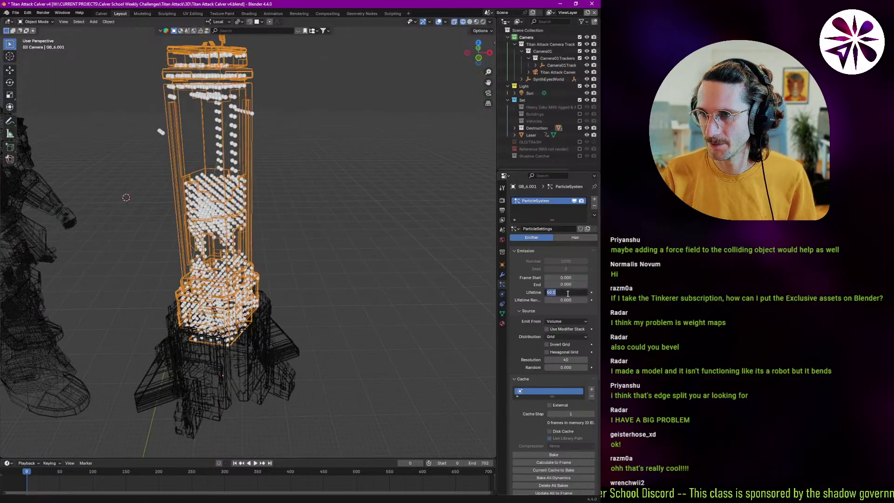
{"action": "type", "text": "30"}
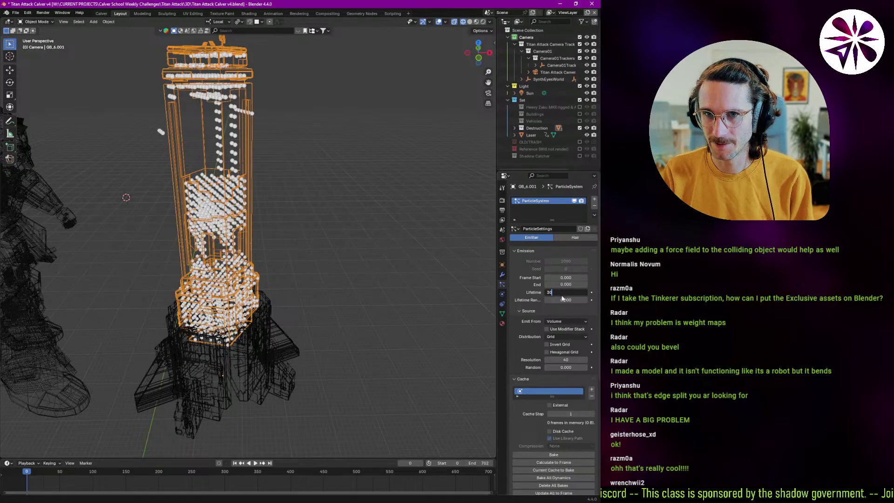
{"action": "key", "text": "Return"}
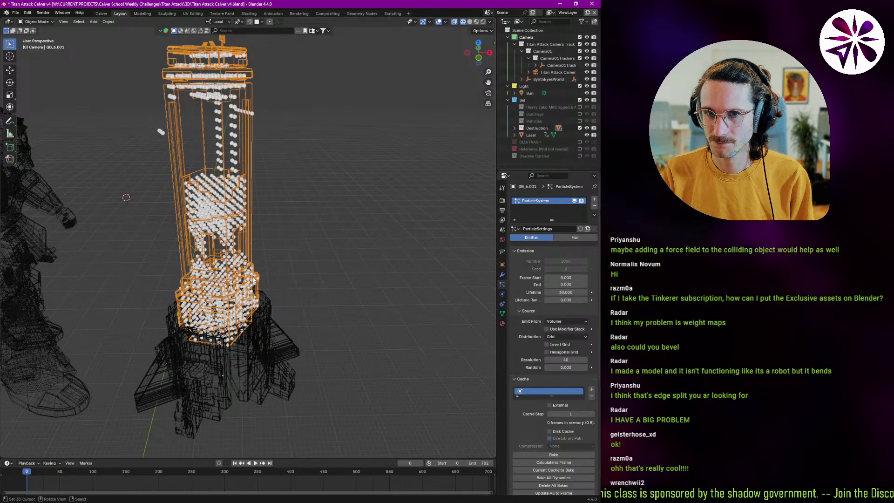
Step: Lower the particle grid resolution to 30 and then further to 25
{"action": "left_click", "coordinate": [564, 359]}
{"action": "type", "text": "3"}
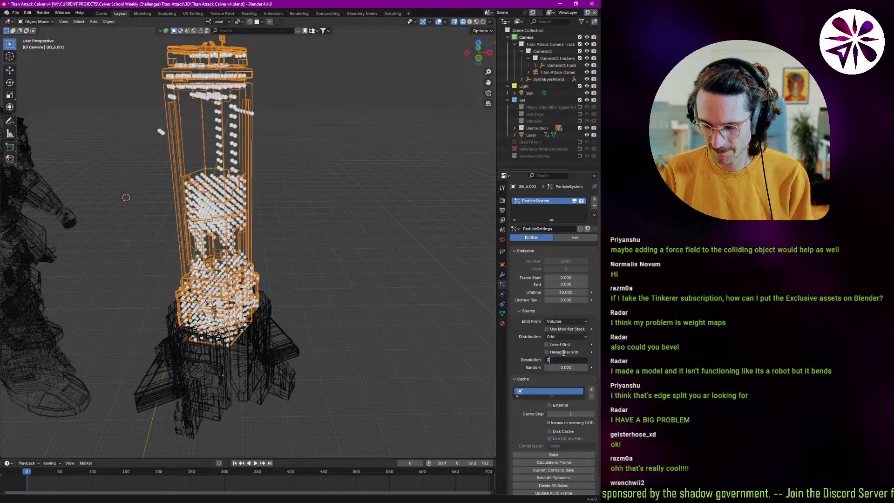
{"action": "type", "text": "0"}
{"action": "key", "text": "Return"}
{"action": "left_click", "coordinate": [569, 358]}
{"action": "type", "text": "25"}
{"action": "key", "text": "Return"}
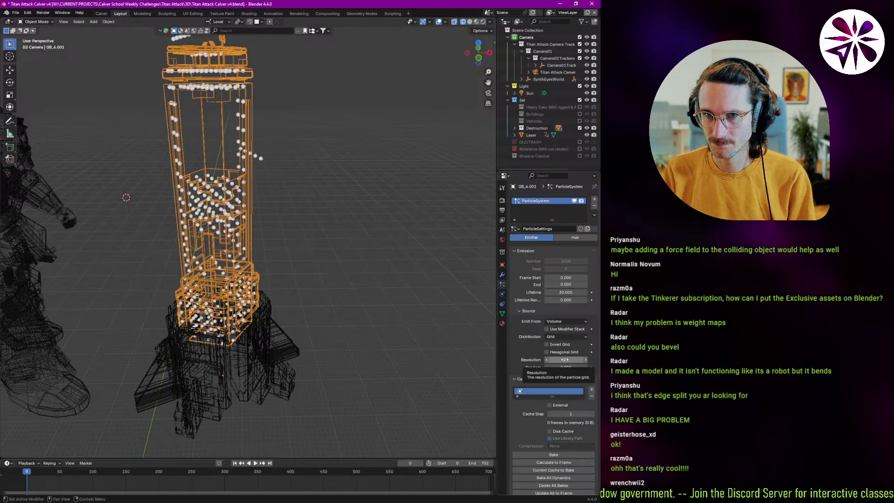
Step: Run Cell Fracture on the upper tower section from its own particles with a source limit of 1000
{"action": "middle_click_drag", "start_coordinate": [248, 267], "coordinate": [267, 289]}
{"action": "key", "text": "F3"}
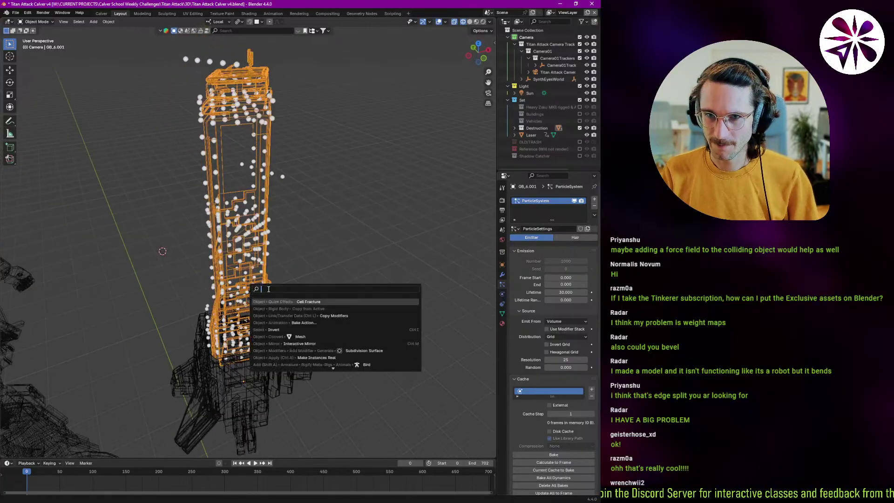
{"action": "key", "text": "Return"}
{"action": "left_click", "coordinate": [269, 320]}
{"action": "type", "text": "1000"}
{"action": "key", "text": "Return"}
{"action": "left_click_drag", "start_coordinate": [285, 287], "coordinate": [404, 253]}
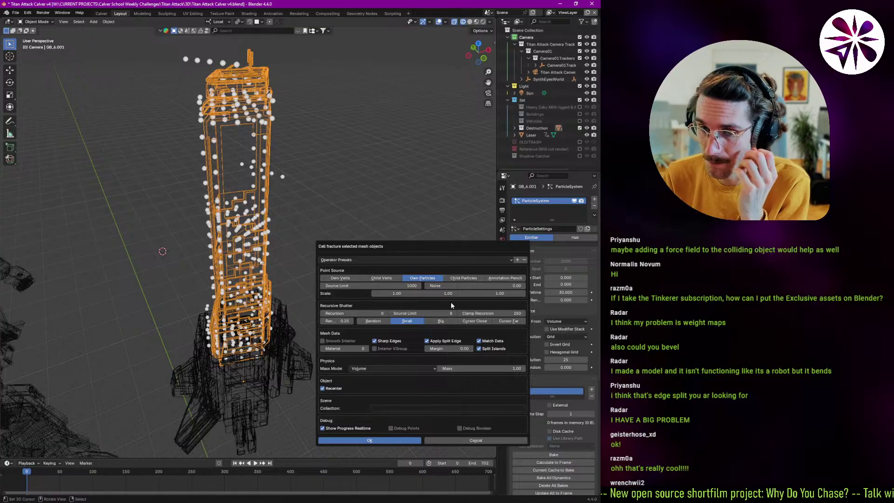
{"action": "left_click", "coordinate": [378, 439]}
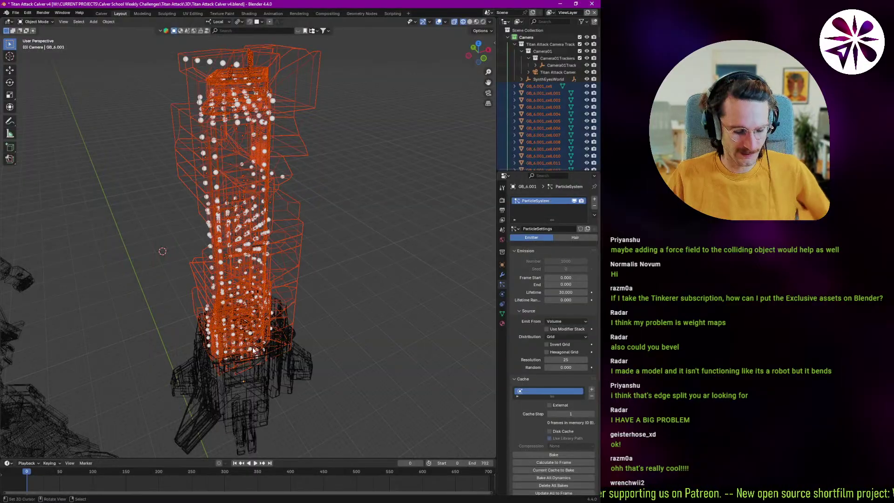
Step: Inspect the fractured pieces up close in solid shading, test-moving individual shards and cancelling each move
{"action": "key", "text": "z"}
{"action": "mouse_move", "coordinate": [261, 253]}
{"action": "middle_mouse_down"}
{"action": "mouse_move", "coordinate": [202, 239]}
{"action": "mouse_move", "coordinate": [242, 251]}
{"action": "mouse_move", "coordinate": [222, 210]}
{"action": "mouse_move", "coordinate": [272, 247]}
{"action": "mouse_move", "coordinate": [221, 229]}
{"action": "mouse_move", "coordinate": [309, 205]}
{"action": "mouse_move", "coordinate": [182, 241]}
{"action": "middle_mouse_up"}
{"action": "right_click", "coordinate": [222, 253]}
{"action": "key", "text": "g"}
{"action": "right_click", "coordinate": [227, 234]}
{"action": "right_click", "coordinate": [199, 228]}
{"action": "key", "text": "g"}
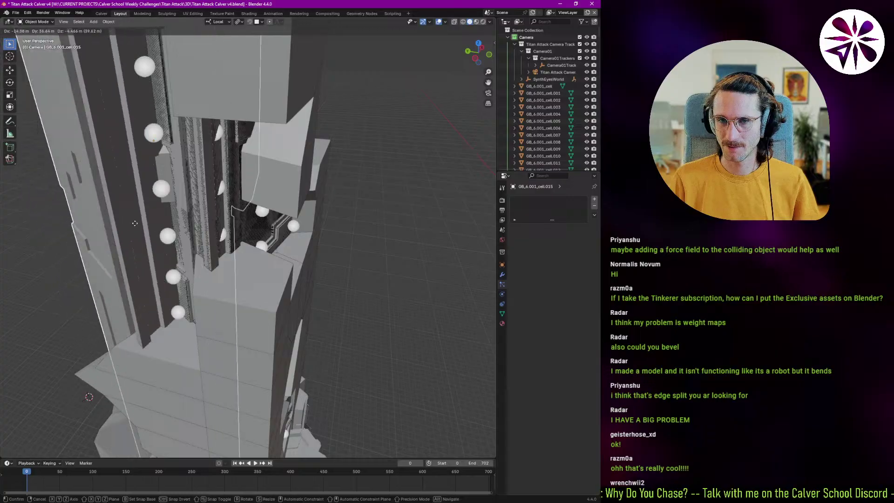
{"action": "right_click", "coordinate": [135, 228]}
{"action": "middle_click_drag", "start_coordinate": [135, 228], "coordinate": [215, 275]}
Step: Revert the scene through the undo history to the resolution 25 entry before the fracture
{"action": "key", "text": "q"}
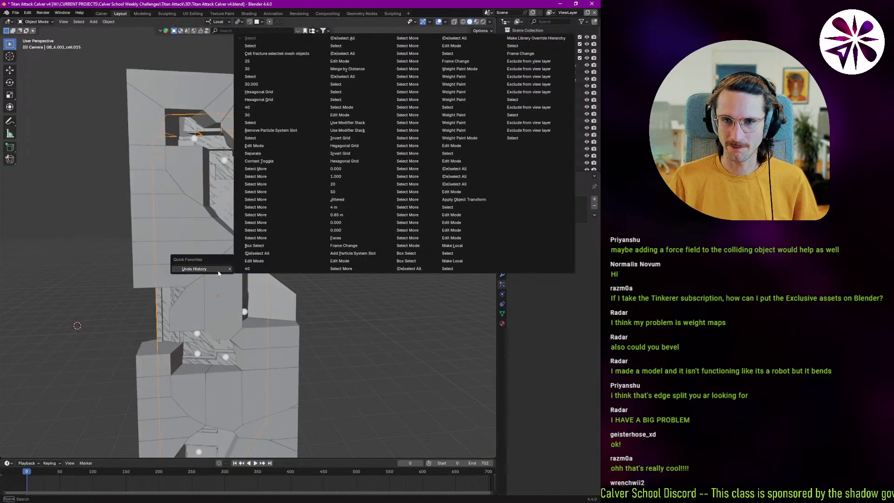
{"action": "left_click", "coordinate": [270, 61]}
{"action": "middle_click_drag", "start_coordinate": [186, 214], "coordinate": [203, 225]}
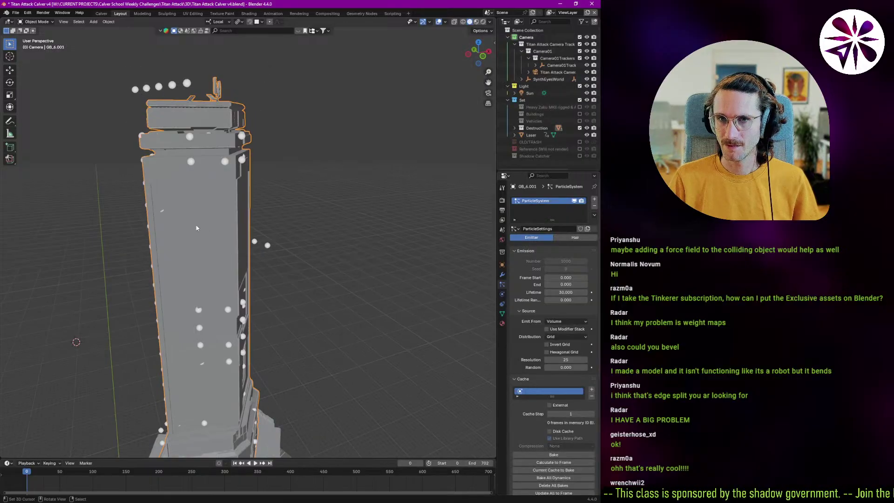
Step: Open the upper tower section in Edit Mode, isolate it in Local View and select its whole mesh
{"action": "key", "text": "Tab"}
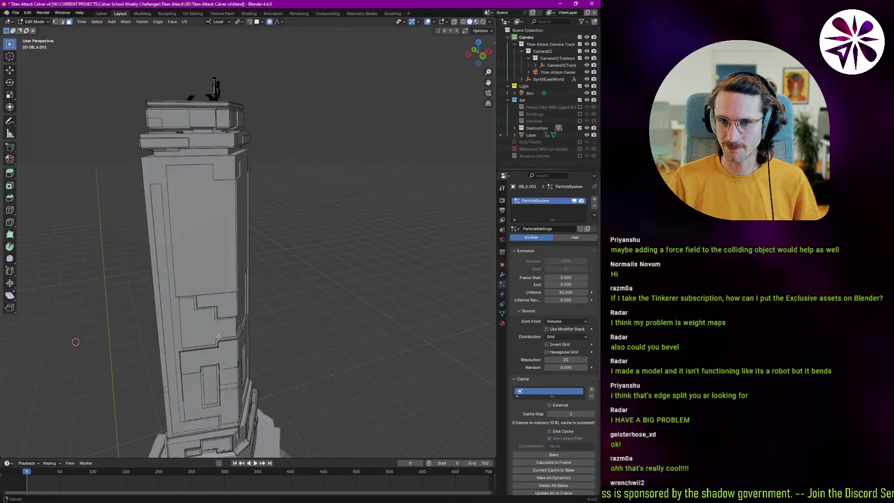
{"action": "scroll", "coordinate": [210, 242], "scroll_direction": "up", "scroll_amount": 2}
{"action": "key", "text": "KP_Divide"}
{"action": "middle_click_drag", "start_coordinate": [237, 239], "coordinate": [216, 304]}
{"action": "scroll", "coordinate": [254, 303], "scroll_direction": "up", "scroll_amount": 6}
{"action": "key", "text": "a"}
Step: Examine the tower section's panels and edges up close, then return to Object Mode
{"action": "middle_click_drag", "start_coordinate": [262, 238], "coordinate": [230, 327], "text": "shift"}
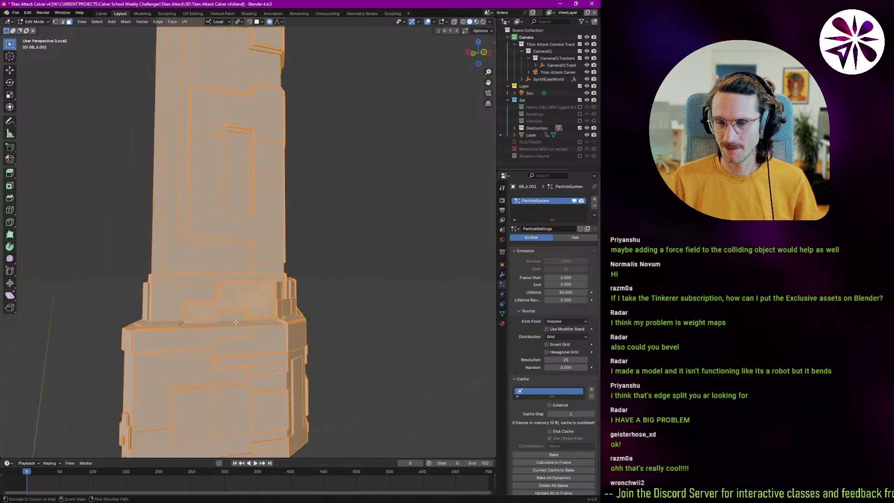
{"action": "scroll", "coordinate": [231, 327], "scroll_direction": "up", "scroll_amount": 5}
{"action": "middle_click_drag", "start_coordinate": [225, 280], "coordinate": [245, 303]}
{"action": "scroll", "coordinate": [243, 298], "scroll_direction": "up", "scroll_amount": 4}
{"action": "middle_click_drag", "start_coordinate": [234, 217], "coordinate": [269, 266]}
{"action": "key", "text": "ctrl+Tab"}
{"action": "left_click", "coordinate": [213, 271]}
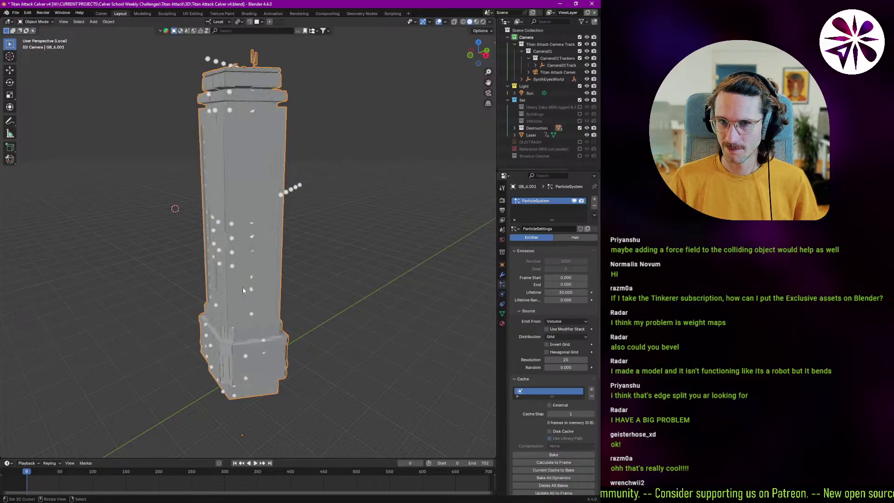
Step: Turn off the viewport display of the tower section's particle system
{"action": "key", "text": "g"}
{"action": "key", "text": "Escape"}
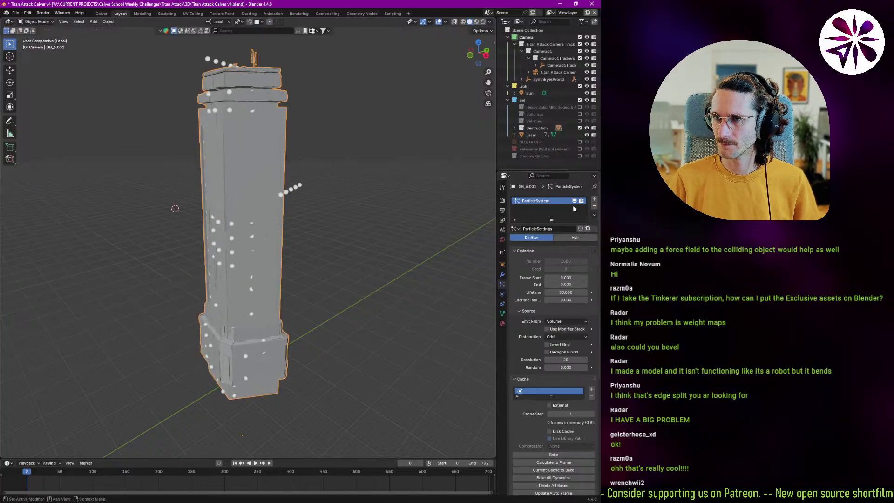
{"action": "middle_click_drag", "start_coordinate": [284, 271], "coordinate": [225, 325]}
Step: Open the tower section in Edit Mode, select its whole mesh and merge the vertices by distance
{"action": "key", "text": "ctrl+Tab"}
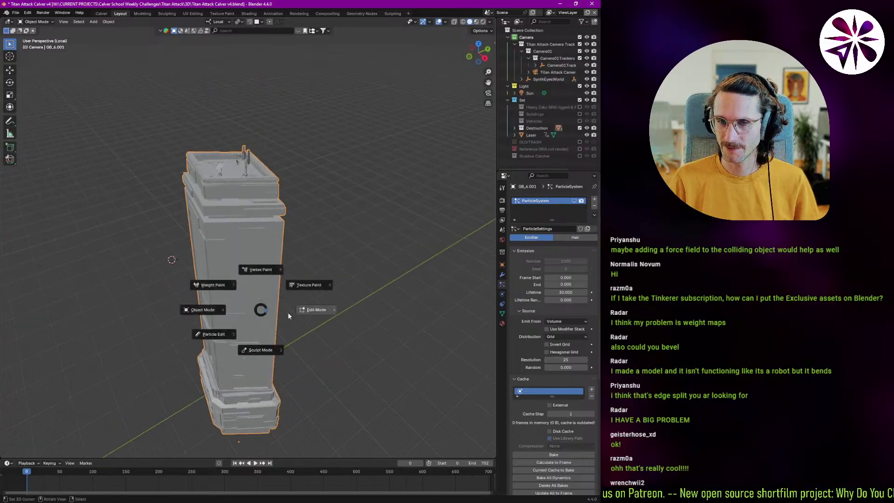
{"action": "left_click", "coordinate": [283, 311]}
{"action": "middle_click_drag", "start_coordinate": [277, 344], "coordinate": [267, 288], "text": "shift"}
{"action": "key", "text": "alt+a"}
{"action": "key", "text": "a"}
{"action": "key", "text": "p"}
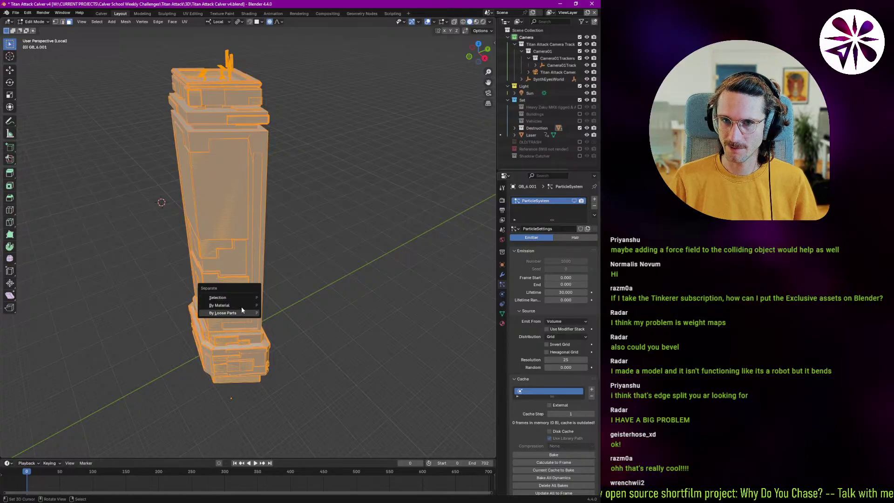
{"action": "left_click", "coordinate": [240, 312]}
{"action": "key", "text": "a"}
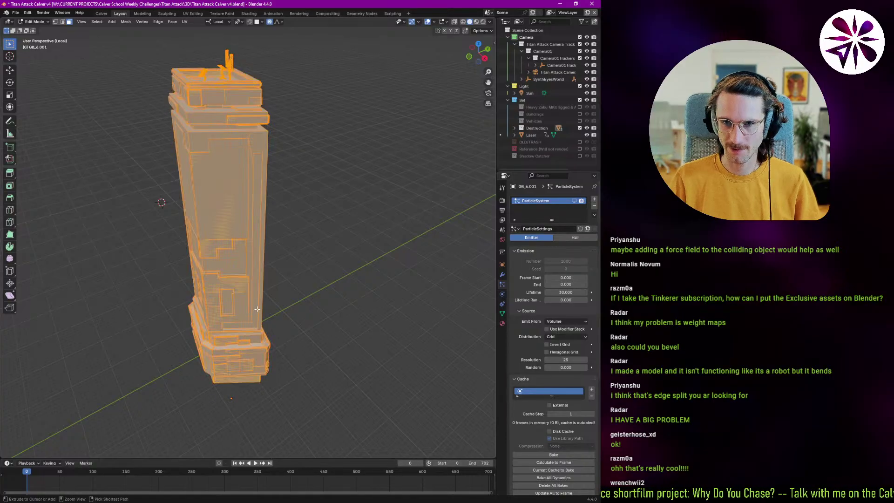
{"action": "key", "text": "m"}
{"action": "left_click", "coordinate": [257, 308]}
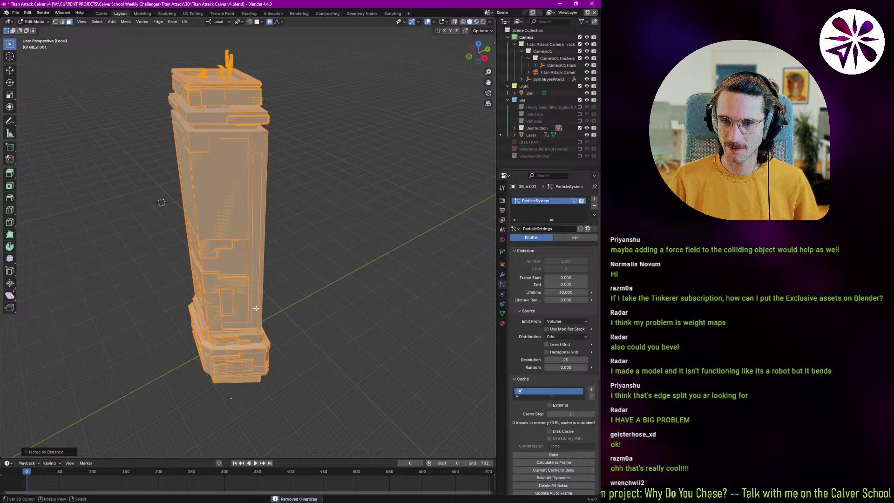
Step: Separate the tower section by loose parts and select the base piece together with the shaft in Object Mode
{"action": "key", "text": "p"}
{"action": "left_click", "coordinate": [254, 309]}
{"action": "key", "text": "Tab"}
{"action": "middle_click_drag", "start_coordinate": [317, 345], "coordinate": [210, 331]}
{"action": "scroll", "coordinate": [217, 361], "scroll_direction": "up", "scroll_amount": 3}
{"action": "left_click", "coordinate": [228, 399], "text": "shift"}
{"action": "key", "text": "g"}
{"action": "right_click", "coordinate": [233, 350]}
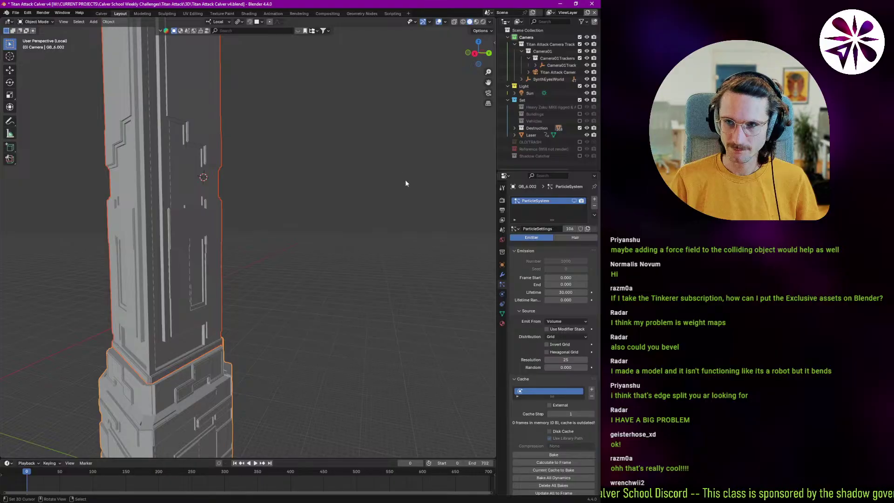
Step: Join the selected base and shaft pieces with an Auto Boolean Union
{"action": "key", "text": "n"}
{"action": "key", "text": "n"}
{"action": "key", "text": "F3"}
{"action": "type", "text": "boo"}
{"action": "key", "text": "Down"}
{"action": "key", "text": "Down"}
{"action": "key", "text": "Down"}
{"action": "key", "text": "Down"}
{"action": "key", "text": "Down"}
{"action": "key", "text": "Down"}
{"action": "key", "text": "Down"}
{"action": "key", "text": "Down"}
{"action": "key", "text": "Up"}
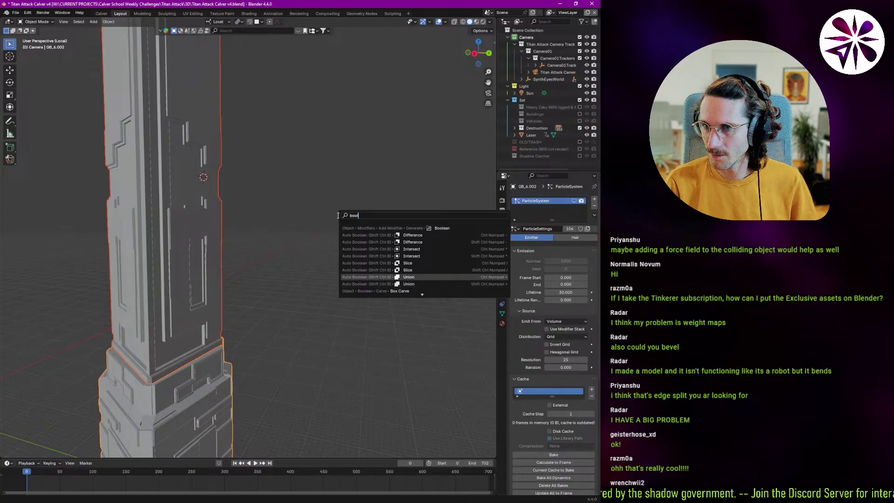
{"action": "key", "text": "Down"}
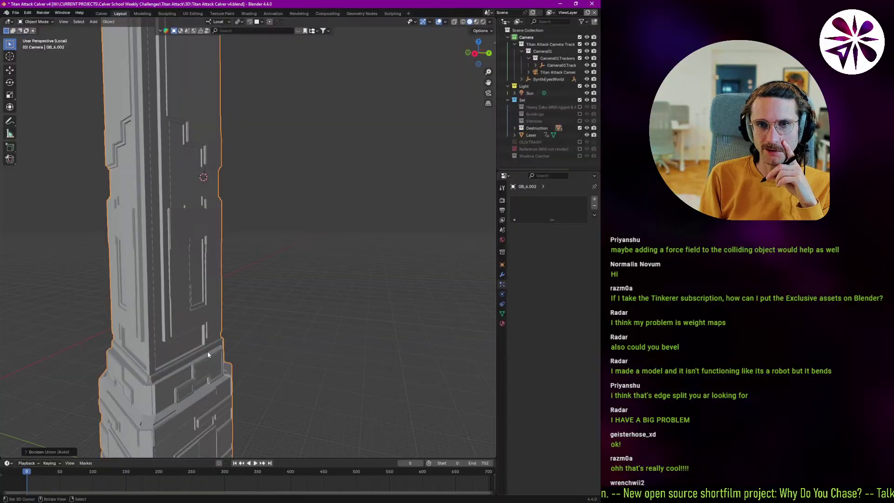
Step: Inspect the joined tower surface, then revert through the undo history to the Merge by Distance entry
{"action": "scroll", "coordinate": [208, 351], "scroll_direction": "up", "scroll_amount": 8}
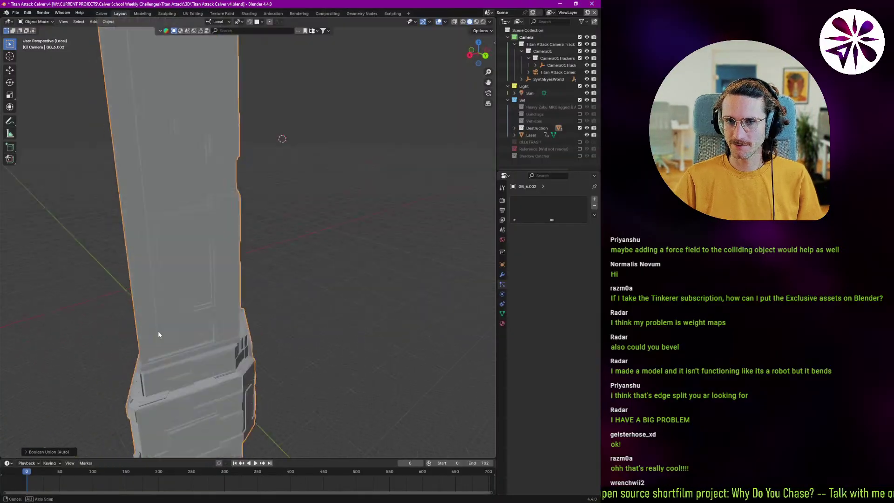
{"action": "middle_click_drag", "start_coordinate": [226, 318], "coordinate": [286, 281]}
{"action": "scroll", "coordinate": [286, 281], "scroll_direction": "down", "scroll_amount": 8}
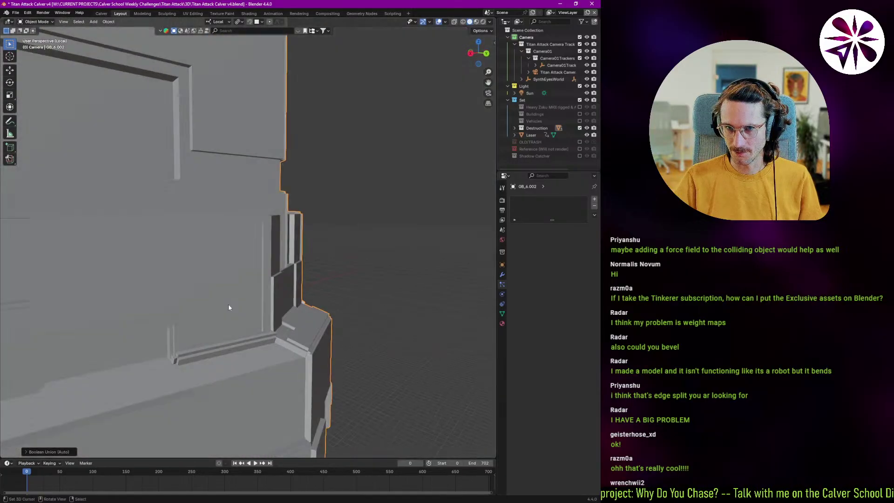
{"action": "key", "text": "q"}
{"action": "mouse_move", "coordinate": [213, 316]}
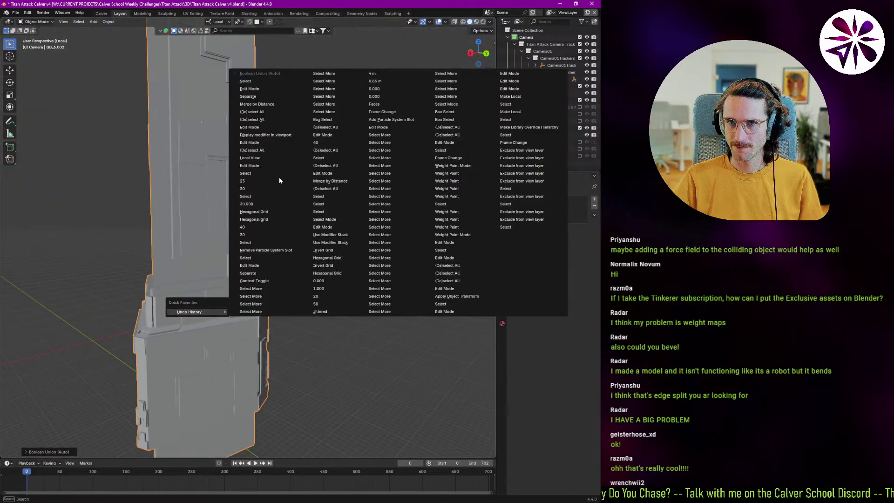
{"action": "left_click", "coordinate": [255, 81]}
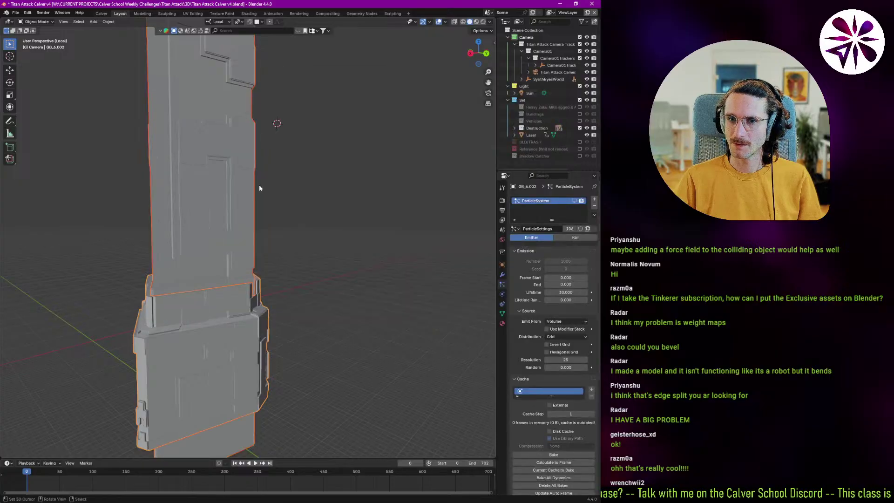
{"action": "key", "text": "q"}
{"action": "mouse_move", "coordinate": [242, 285]}
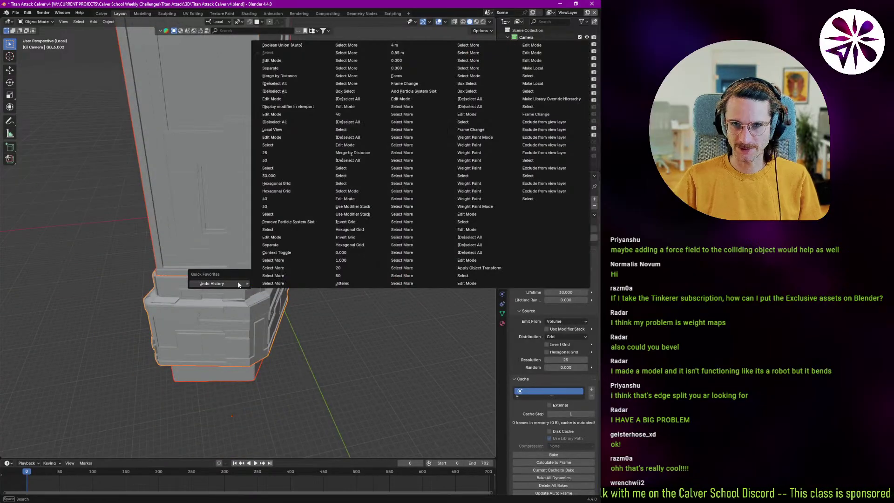
{"action": "left_click", "coordinate": [282, 76]}
Step: Return to Object Mode and set the tower section's Remesh voxel size to 10 m
{"action": "key", "text": "Tab"}
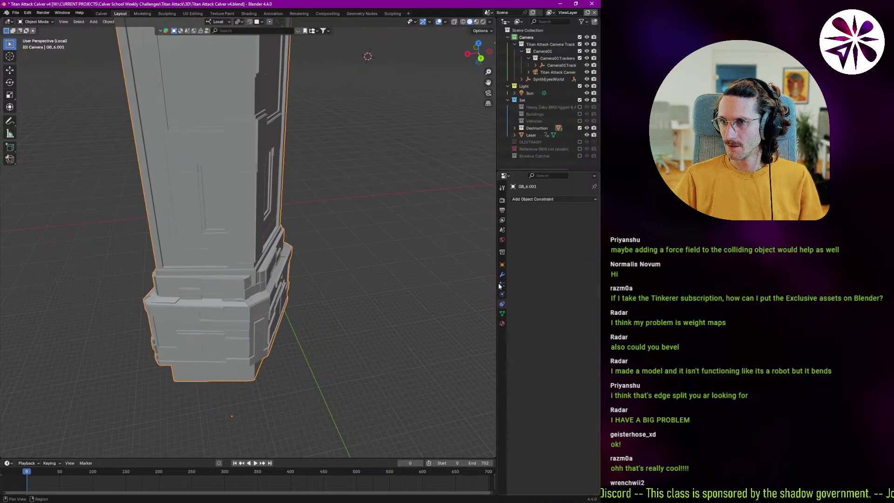
{"action": "left_click", "coordinate": [502, 265]}
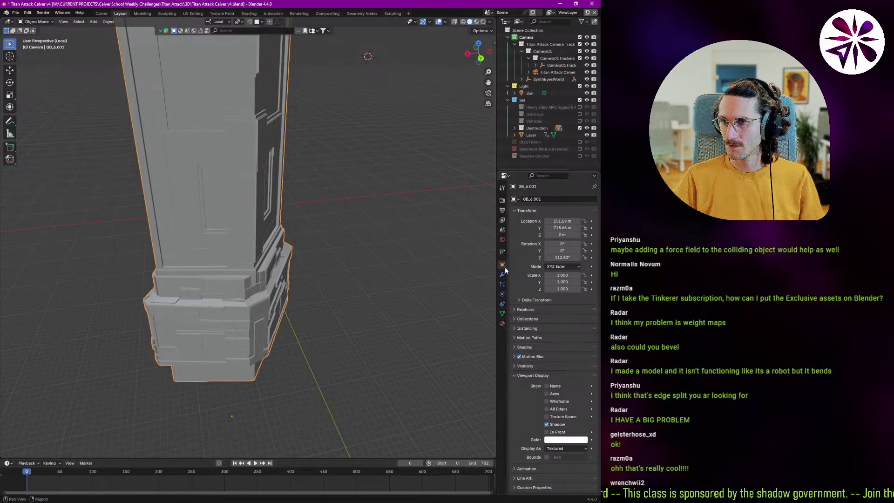
{"action": "left_click", "coordinate": [502, 313]}
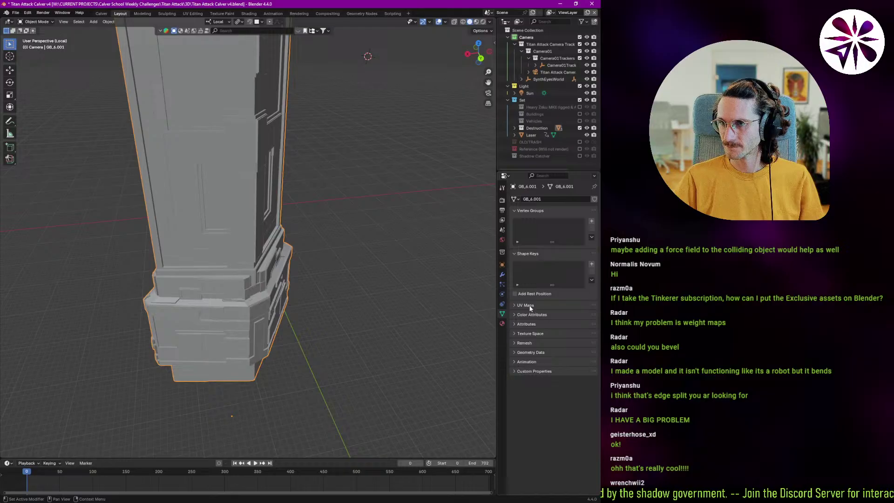
{"action": "left_click", "coordinate": [525, 343]}
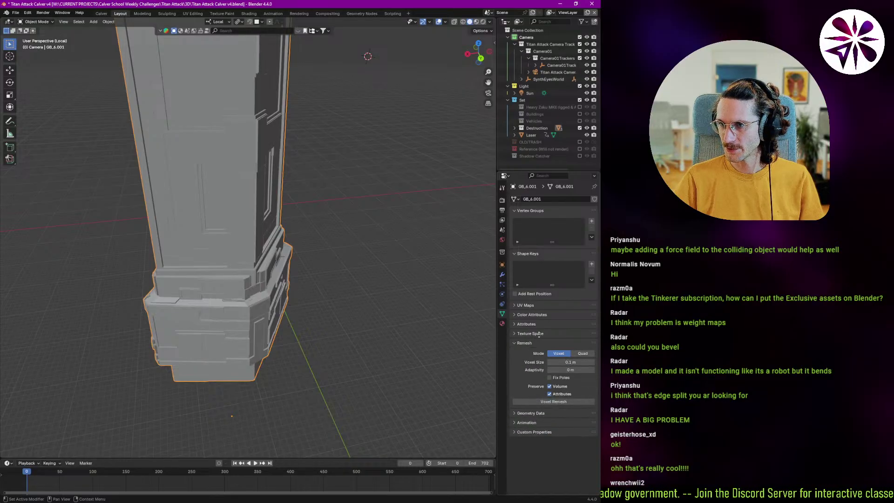
{"action": "left_click", "coordinate": [570, 362]}
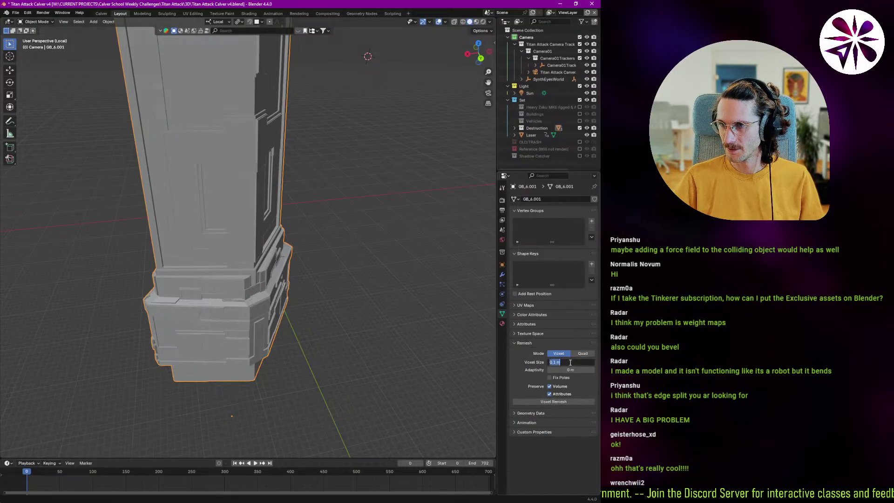
{"action": "type", "text": "10"}
{"action": "key", "text": "Return"}
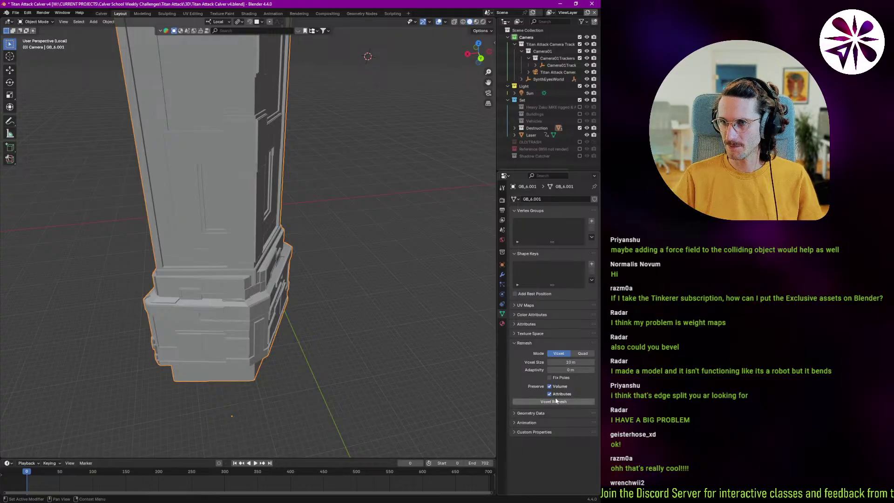
Step: Try a Voxel Remesh of the tower section with a voxel size of 100 m and examine the resulting shape
{"action": "left_click", "coordinate": [564, 362]}
{"action": "type", "text": "100"}
{"action": "key", "text": "Return"}
{"action": "left_click", "coordinate": [553, 401]}
{"action": "mouse_move", "coordinate": [465, 388]}
{"action": "middle_mouse_down"}
{"action": "mouse_move", "coordinate": [316, 382]}
{"action": "mouse_move", "coordinate": [283, 351]}
{"action": "mouse_move", "coordinate": [327, 371]}
{"action": "mouse_move", "coordinate": [340, 407]}
{"action": "mouse_move", "coordinate": [343, 393]}
{"action": "mouse_move", "coordinate": [259, 300]}
{"action": "mouse_move", "coordinate": [255, 335]}
{"action": "mouse_move", "coordinate": [249, 306]}
{"action": "mouse_move", "coordinate": [193, 330]}
{"action": "mouse_move", "coordinate": [200, 305]}
{"action": "mouse_move", "coordinate": [303, 179]}
{"action": "middle_mouse_up"}
{"action": "left_click", "coordinate": [490, 22]}
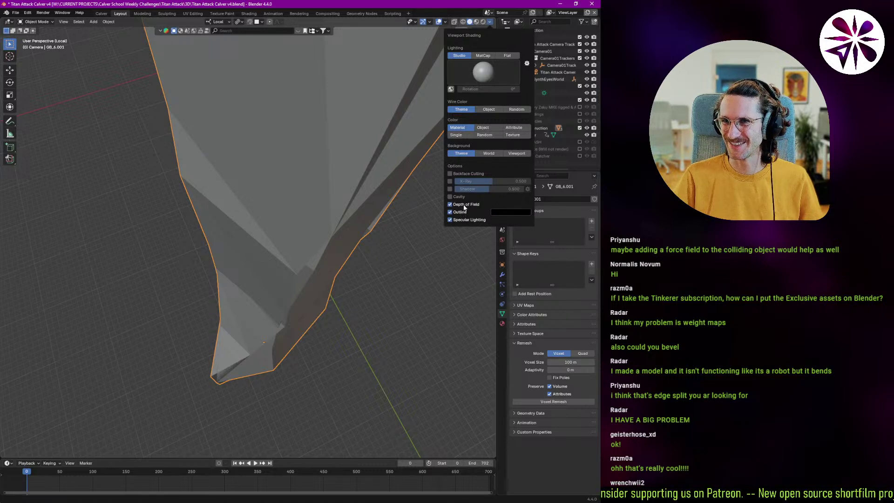
{"action": "mouse_move", "coordinate": [326, 242]}
{"action": "middle_mouse_down"}
{"action": "mouse_move", "coordinate": [272, 275]}
{"action": "mouse_move", "coordinate": [155, 272]}
{"action": "mouse_move", "coordinate": [141, 254]}
{"action": "mouse_move", "coordinate": [284, 221]}
{"action": "middle_mouse_up"}
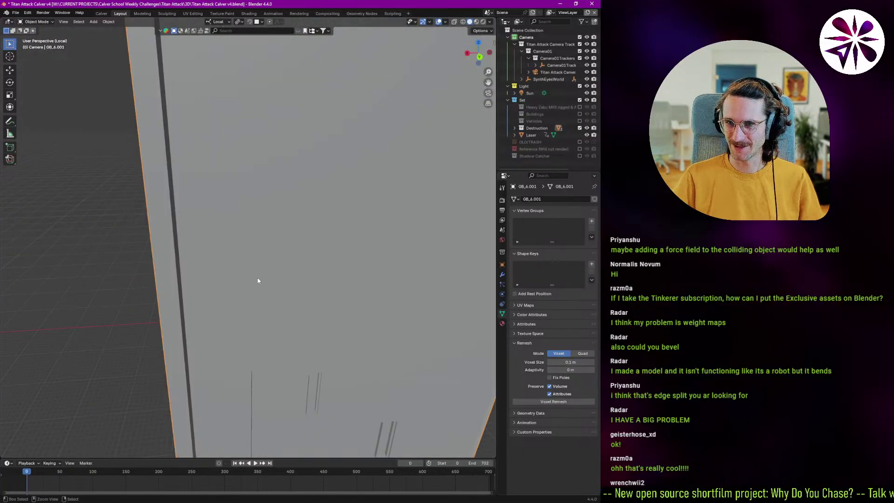
Step: Examine the tower's surface and rooftop equipment up close, test-moving the section and cancelling the move
{"action": "middle_click_drag", "start_coordinate": [259, 281], "coordinate": [256, 422], "text": "ctrl"}
{"action": "middle_click_drag", "start_coordinate": [288, 370], "coordinate": [279, 298], "text": "shift"}
{"action": "key", "text": "g"}
{"action": "right_click", "coordinate": [268, 311]}
{"action": "middle_click_drag", "start_coordinate": [278, 298], "coordinate": [284, 343]}
{"action": "middle_click_drag", "start_coordinate": [260, 280], "coordinate": [252, 210], "text": "ctrl"}
{"action": "middle_click_drag", "start_coordinate": [253, 261], "coordinate": [272, 401], "text": "shift"}
{"action": "middle_click_drag", "start_coordinate": [295, 335], "coordinate": [248, 216], "text": "ctrl"}
{"action": "key", "text": "KP_7"}
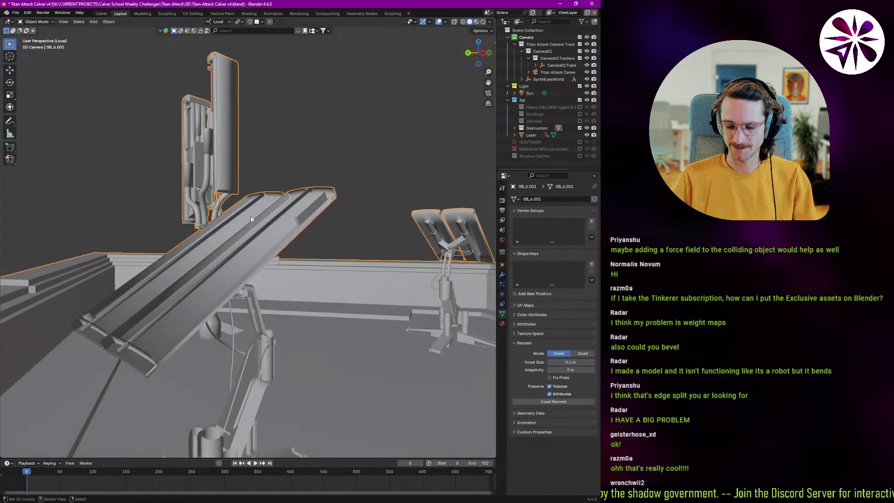
Step: Leave Local View and play the animation to about frame 143 to check the robot beside the tower
{"action": "key", "text": "KP_Divide"}
{"action": "scroll", "coordinate": [224, 294], "scroll_direction": "down", "scroll_amount": 4}
{"action": "key", "text": "g"}
{"action": "right_click", "coordinate": [174, 219]}
{"action": "scroll", "coordinate": [224, 251], "scroll_direction": "up", "scroll_amount": 4}
{"action": "key", "text": "space"}
{"action": "middle_click_drag", "start_coordinate": [224, 251], "coordinate": [198, 279]}
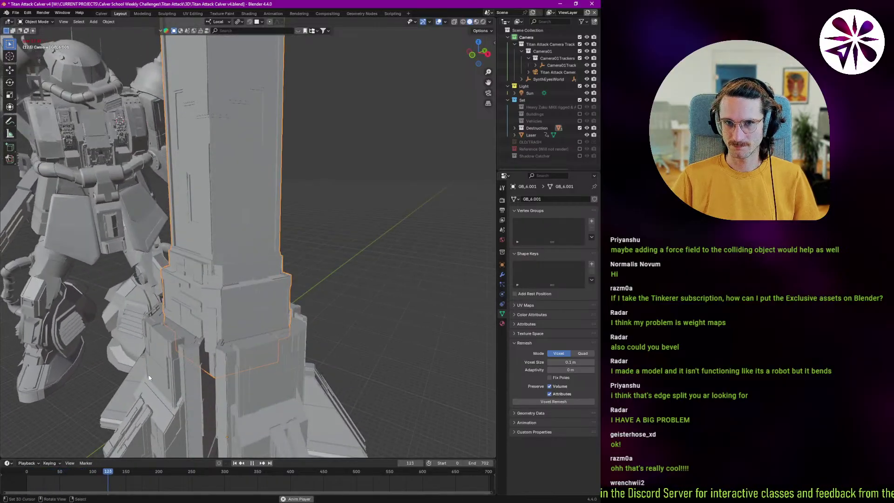
{"action": "left_click_drag", "start_coordinate": [117, 477], "coordinate": [120, 478]}
{"action": "key", "text": "space"}
Step: Check the tower section in Edit Mode from orthographic views around frame 152, then return to Object Mode
{"action": "middle_click_drag", "start_coordinate": [237, 313], "coordinate": [312, 318]}
{"action": "key", "text": "ctrl+Tab"}
{"action": "left_click", "coordinate": [303, 311]}
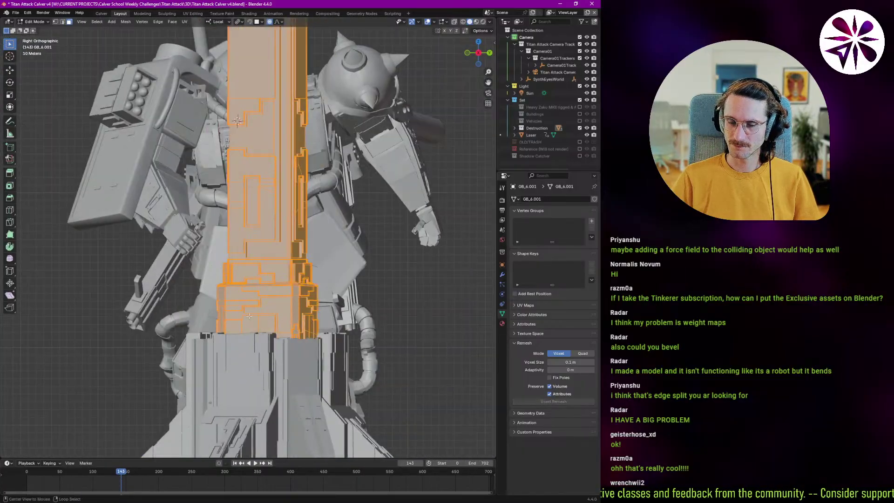
{"action": "middle_click_drag", "start_coordinate": [242, 315], "coordinate": [274, 323], "text": "alt"}
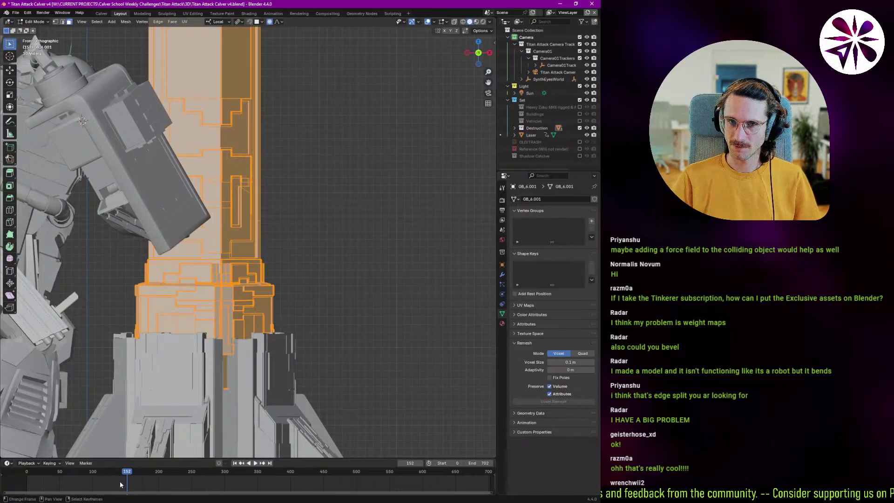
{"action": "key", "text": "ctrl+Tab"}
{"action": "left_click", "coordinate": [140, 334]}
{"action": "middle_click_drag", "start_coordinate": [140, 334], "coordinate": [203, 309]}
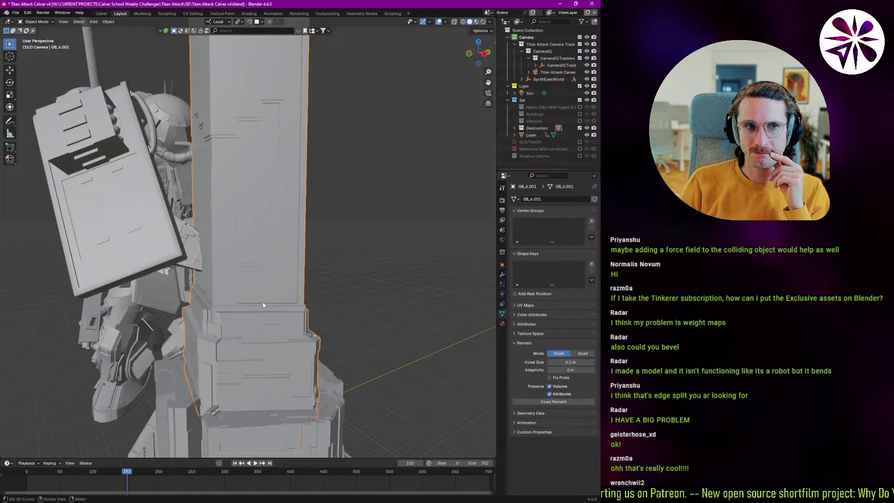
Step: Add an Explode modifier to the tower section
{"action": "left_click", "coordinate": [502, 274]}
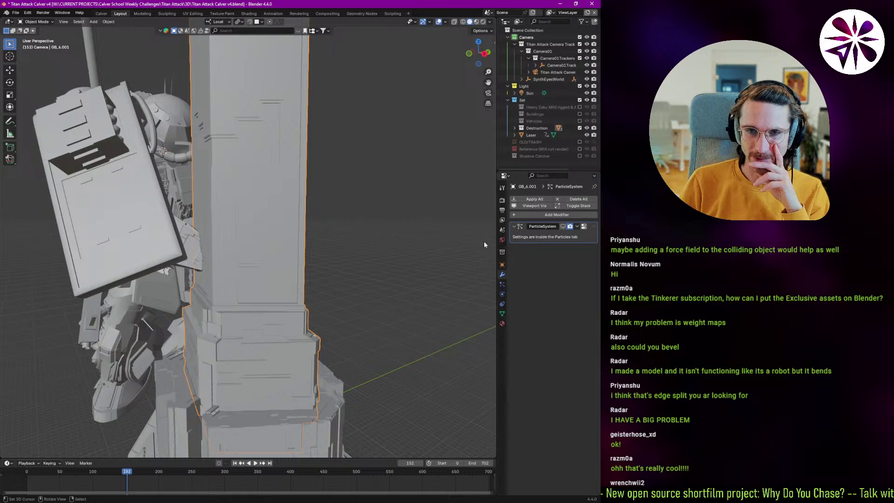
{"action": "left_click", "coordinate": [541, 215]}
{"action": "left_click", "coordinate": [534, 215]}
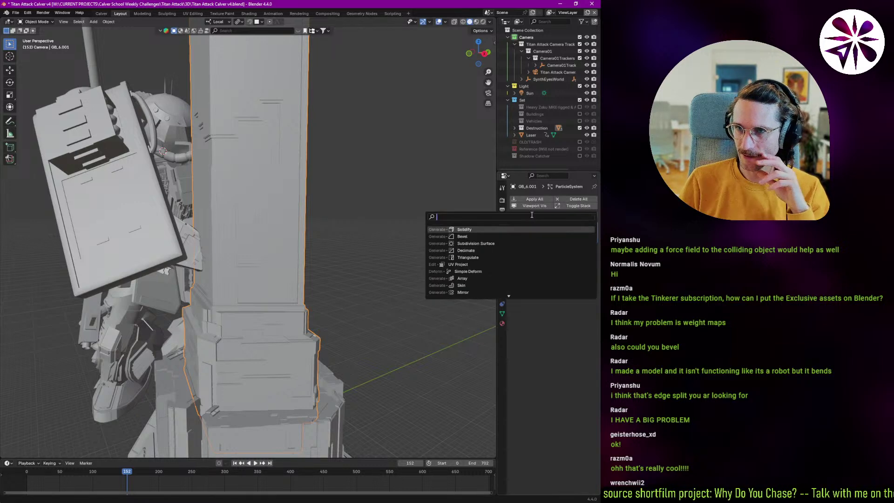
{"action": "type", "text": "ext"}
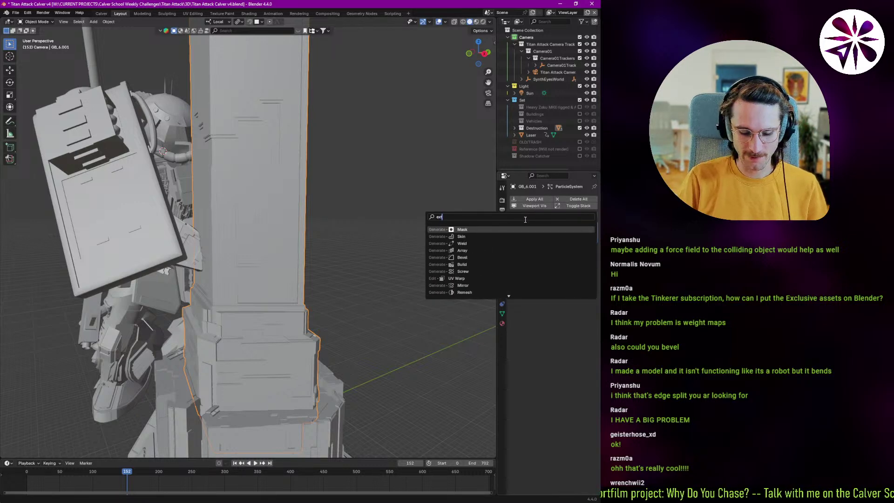
{"action": "key", "text": "BackSpace"}
{"action": "type", "text": "plo"}
{"action": "key", "text": "Return"}
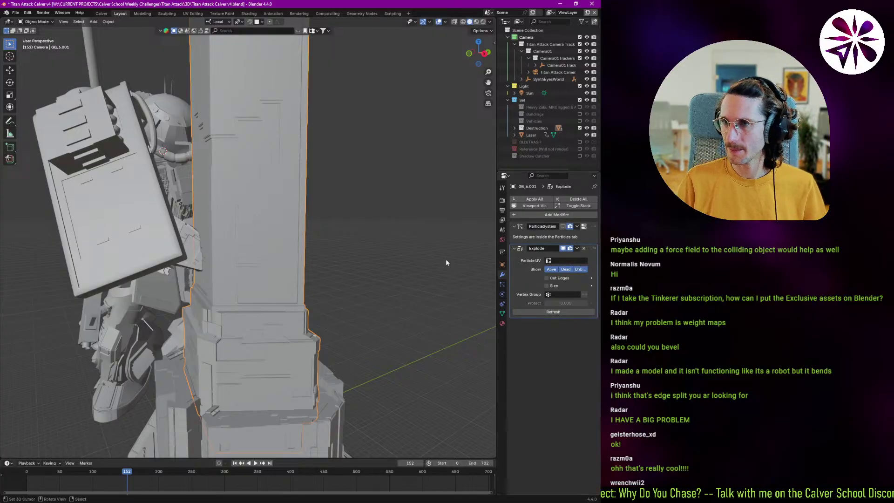
Step: Briefly test playback with the Explode modifier, then remove it from the tower section
{"action": "key", "text": "space"}
{"action": "key", "text": "Escape"}
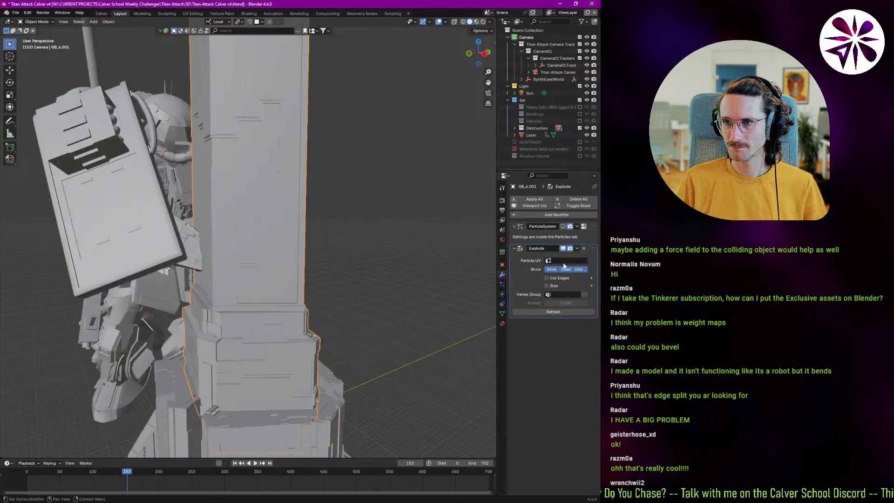
{"action": "left_click", "coordinate": [584, 248]}
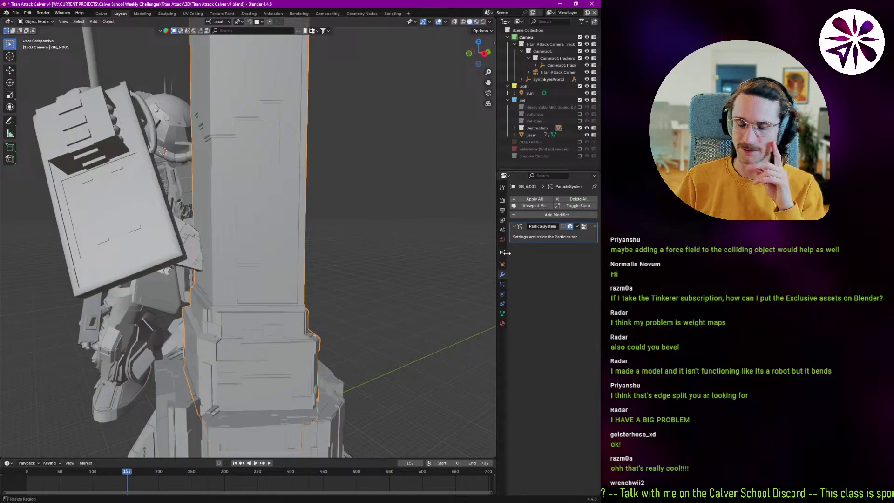
Step: In Edit Mode, select the tower section's linked shaft mesh and isolate the object in Local View
{"action": "mouse_move", "coordinate": [267, 342]}
{"action": "middle_mouse_down"}
{"action": "mouse_move", "coordinate": [279, 367]}
{"action": "mouse_move", "coordinate": [277, 337]}
{"action": "middle_mouse_up"}
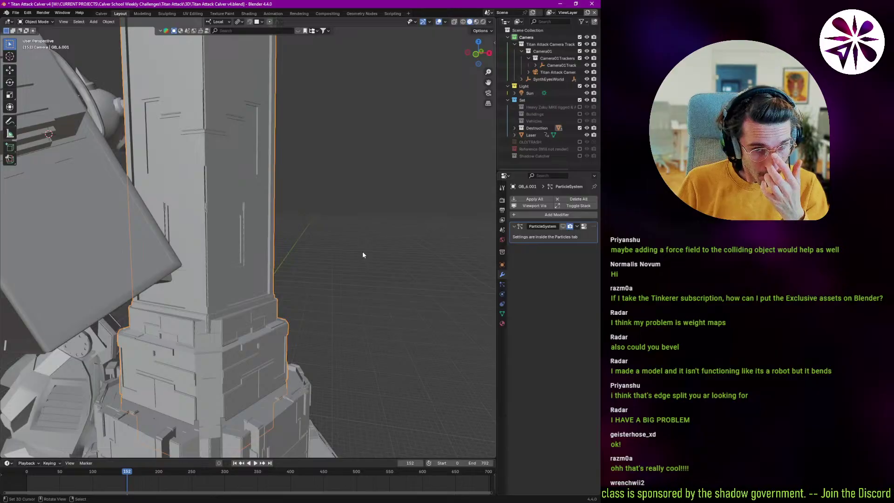
{"action": "middle_click_drag", "start_coordinate": [210, 313], "coordinate": [203, 324]}
{"action": "key", "text": "ctrl+Tab"}
{"action": "left_click", "coordinate": [269, 299]}
{"action": "key", "text": "alt+a"}
{"action": "middle_click_drag", "start_coordinate": [244, 289], "coordinate": [150, 309]}
{"action": "key", "text": "l"}
{"action": "key", "text": "slash"}
{"action": "key", "text": "slash"}
{"action": "key", "text": "slash"}
Step: Separate the selected shaft mesh into its own object and isolate that object in Local View
{"action": "middle_click_drag", "start_coordinate": [257, 296], "coordinate": [230, 298]}
{"action": "key", "text": "p"}
{"action": "left_click", "coordinate": [208, 285]}
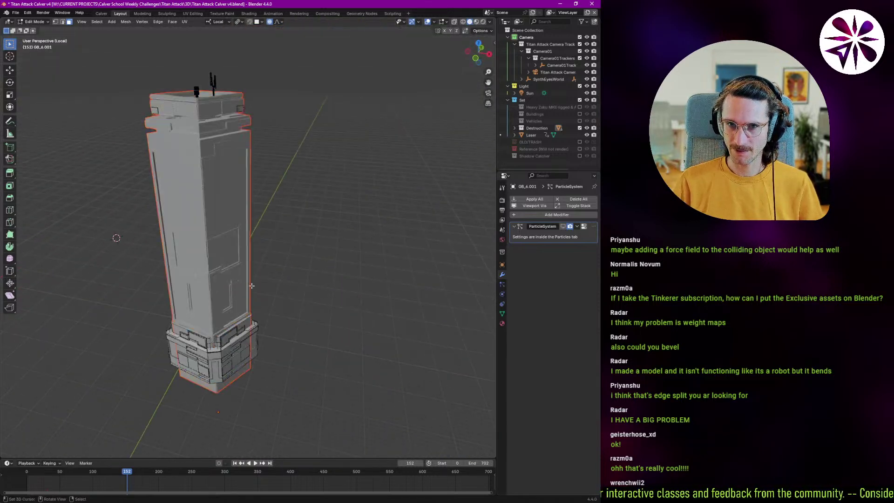
{"action": "key", "text": "Tab"}
{"action": "key", "text": "g"}
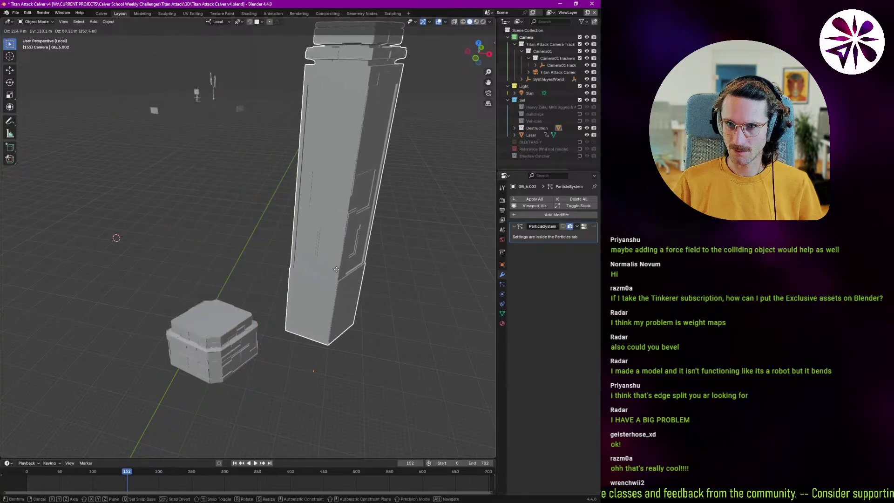
{"action": "key", "text": "Escape"}
{"action": "key", "text": "KP_Divide"}
{"action": "key", "text": "KP_Divide"}
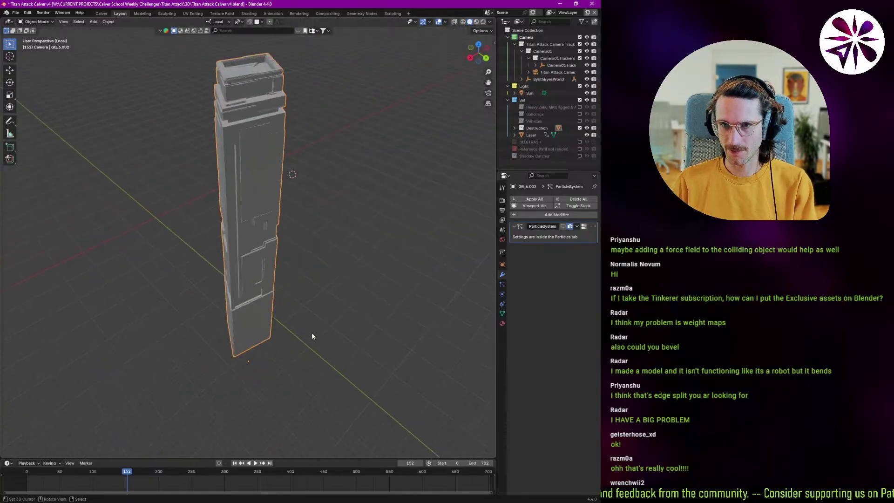
Step: Enable the particle system's viewport display, switch to wireframe shading and go to frame 0 to check the particle distribution
{"action": "middle_click_drag", "start_coordinate": [260, 297], "coordinate": [257, 232], "text": "ctrl"}
{"action": "middle_click_drag", "start_coordinate": [257, 237], "coordinate": [275, 217]}
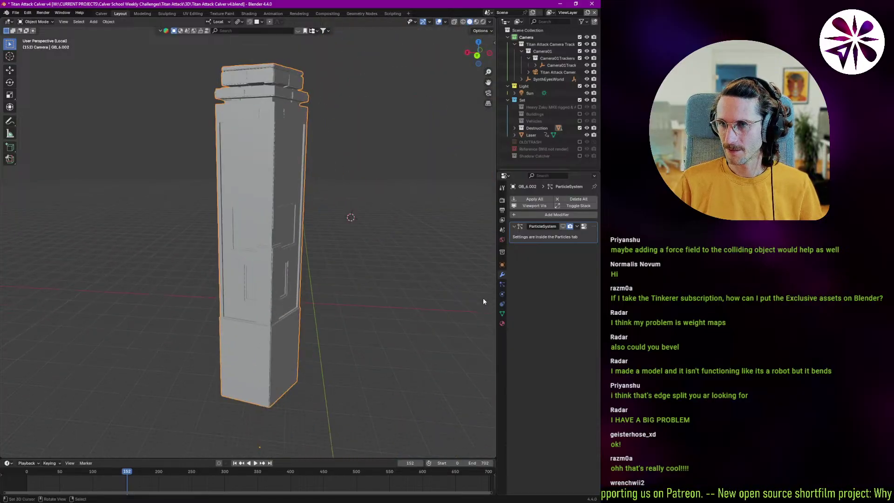
{"action": "left_click", "coordinate": [502, 313]}
{"action": "left_click", "coordinate": [501, 275]}
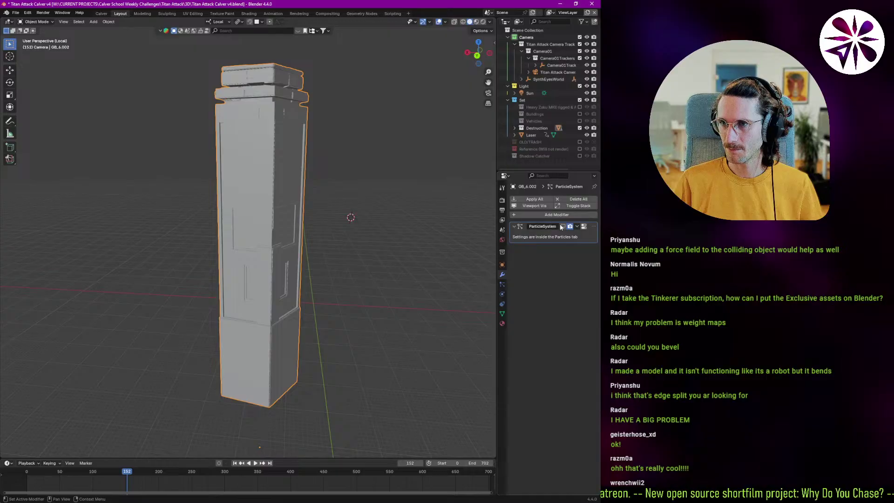
{"action": "key", "text": "z"}
{"action": "left_click", "coordinate": [326, 285]}
{"action": "middle_click_drag", "start_coordinate": [299, 283], "coordinate": [269, 294]}
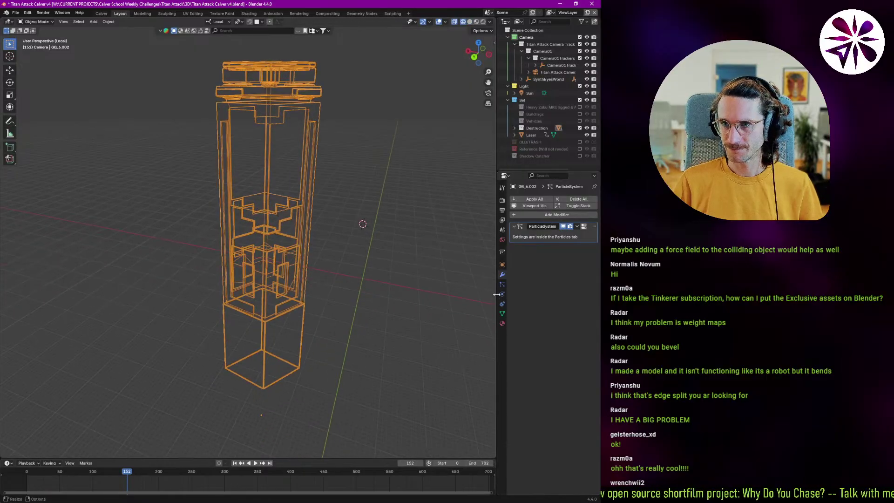
{"action": "left_click", "coordinate": [235, 464]}
{"action": "middle_click_drag", "start_coordinate": [242, 284], "coordinate": [273, 290]}
{"action": "middle_click_drag", "start_coordinate": [272, 290], "coordinate": [476, 288], "text": "shift"}
{"action": "scroll", "coordinate": [261, 312], "scroll_direction": "up", "scroll_amount": 3}
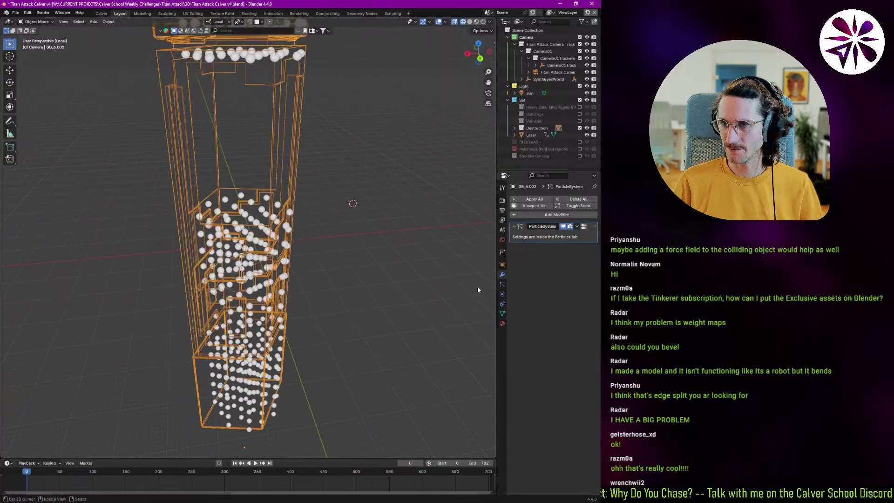
Step: Try a Voxel Remesh of the shaft with a voxel size of 10 m, and undo it
{"action": "left_click", "coordinate": [502, 312]}
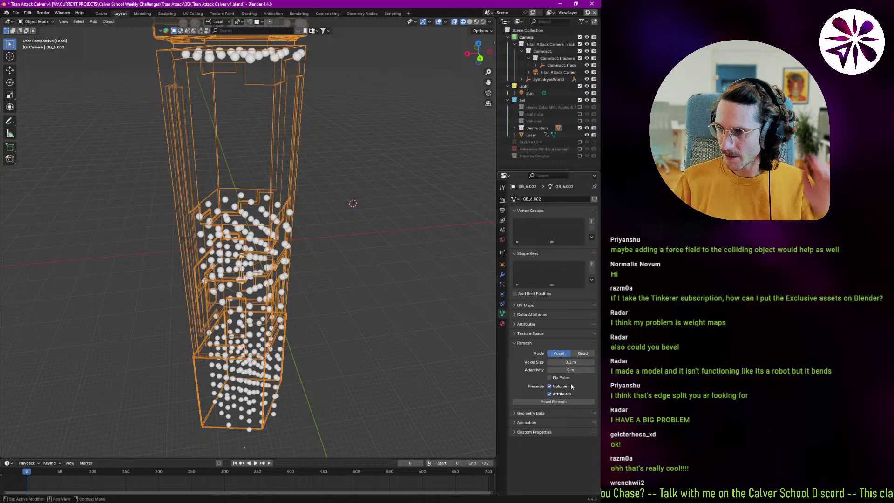
{"action": "left_click", "coordinate": [559, 362]}
{"action": "type", "text": "10"}
{"action": "key", "text": "Return"}
{"action": "left_click", "coordinate": [553, 401]}
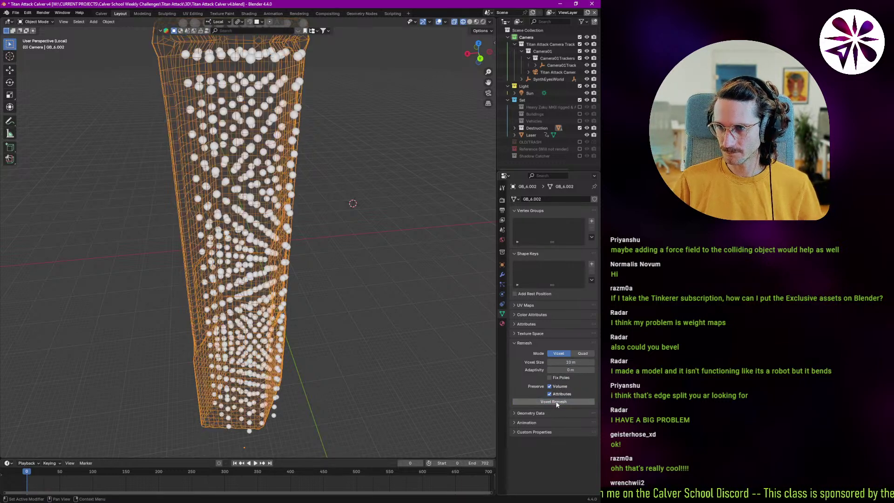
{"action": "middle_click_drag", "start_coordinate": [312, 321], "coordinate": [289, 327]}
{"action": "key", "text": "ctrl+z"}
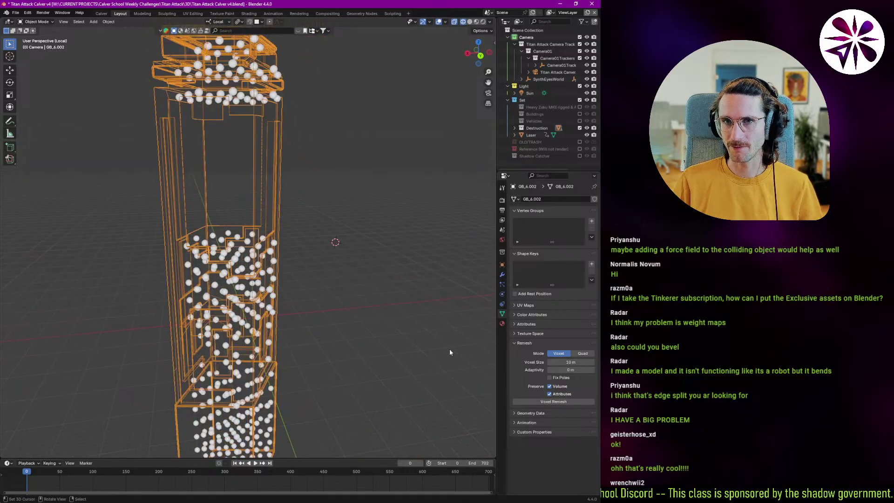
{"action": "key", "text": "ctrl+z"}
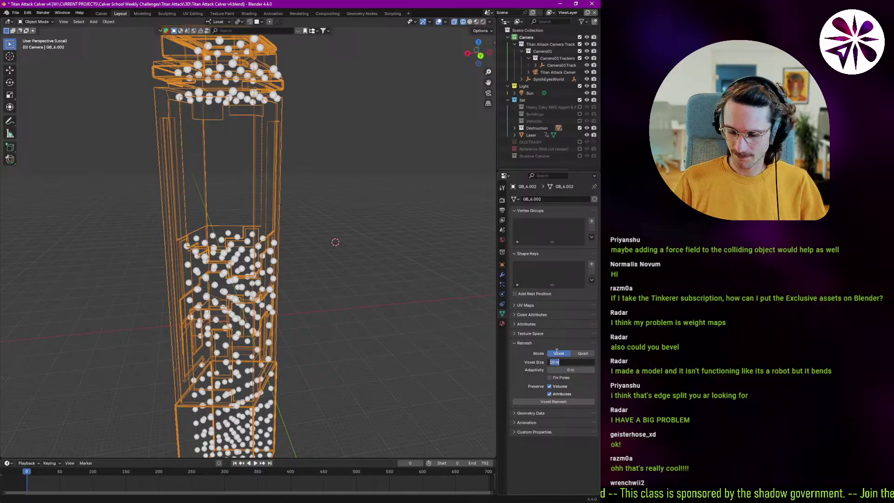
Step: Voxel remesh the shaft with a voxel size of 1 m and inspect the denser mesh
{"action": "left_click", "coordinate": [561, 402]}
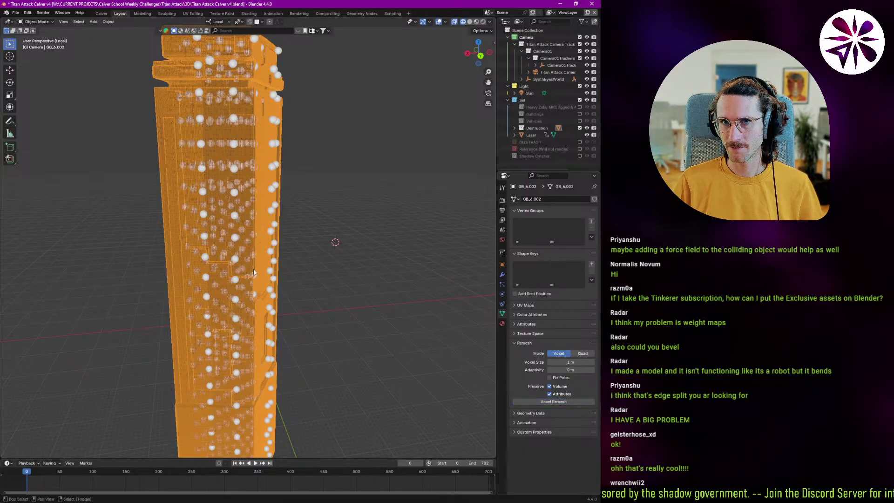
{"action": "middle_click_drag", "start_coordinate": [280, 297], "coordinate": [285, 389], "text": "shift"}
{"action": "scroll", "coordinate": [226, 211], "scroll_direction": "up", "scroll_amount": 6}
{"action": "middle_click_drag", "start_coordinate": [227, 212], "coordinate": [455, 328], "text": "shift"}
Step: Try a QuadriFlow remesh of the shaft with 4000 faces, cancel the calculation and inspect the mesh
{"action": "left_click", "coordinate": [583, 353]}
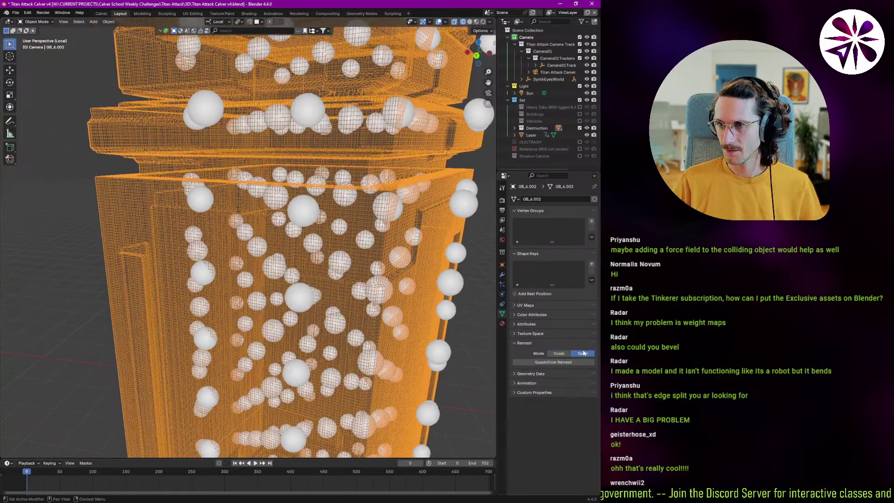
{"action": "left_click", "coordinate": [562, 362]}
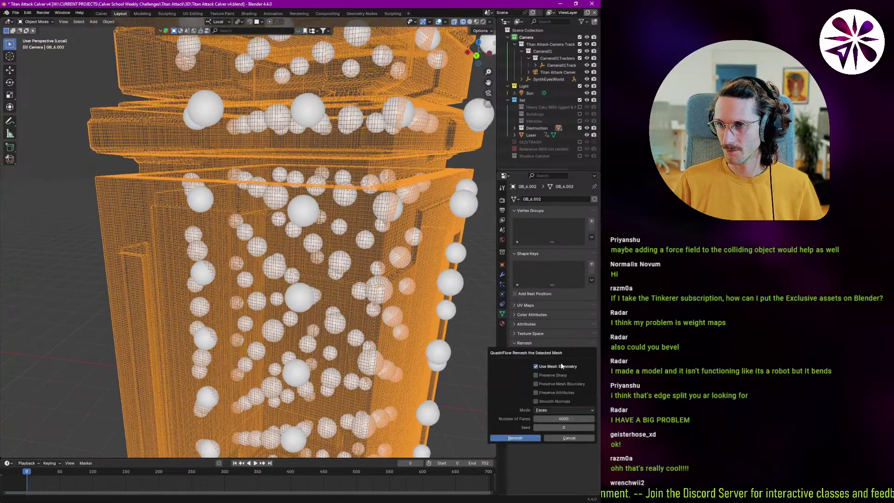
{"action": "left_click", "coordinate": [522, 437]}
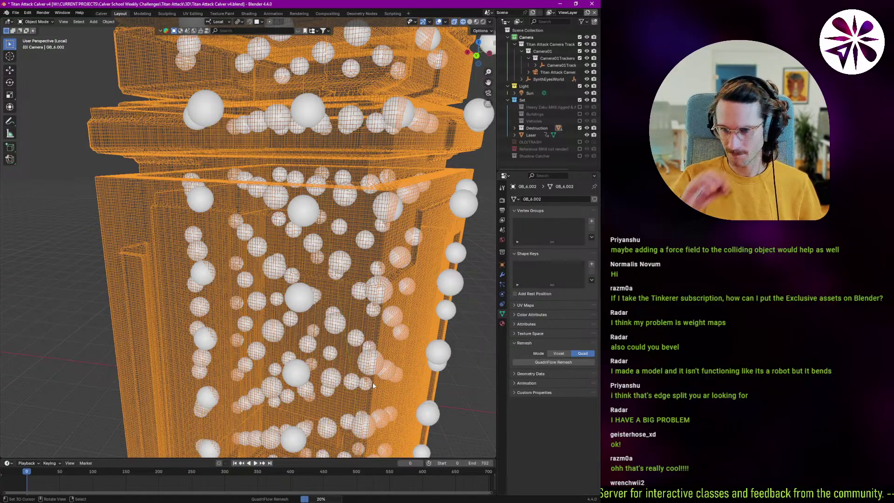
{"action": "key", "text": "Escape"}
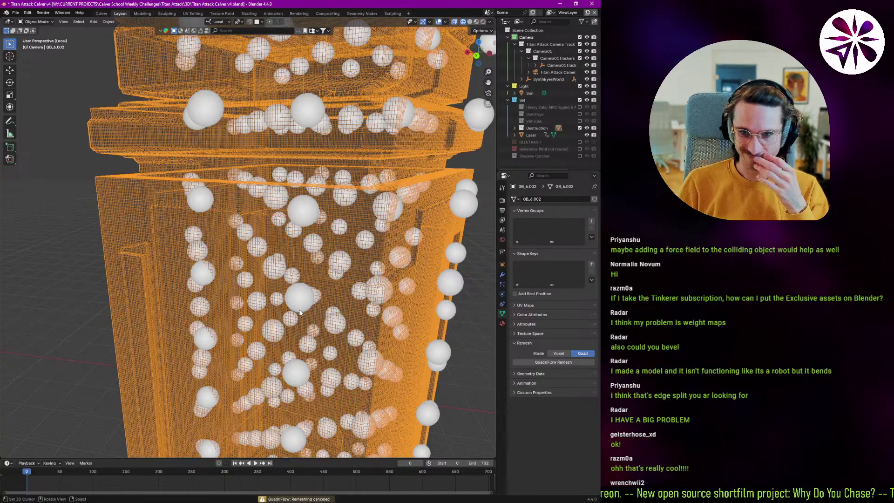
{"action": "middle_click_drag", "start_coordinate": [302, 311], "coordinate": [283, 300]}
{"action": "scroll", "coordinate": [282, 300], "scroll_direction": "down", "scroll_amount": 6}
{"action": "middle_click_drag", "start_coordinate": [315, 385], "coordinate": [275, 284], "text": "shift"}
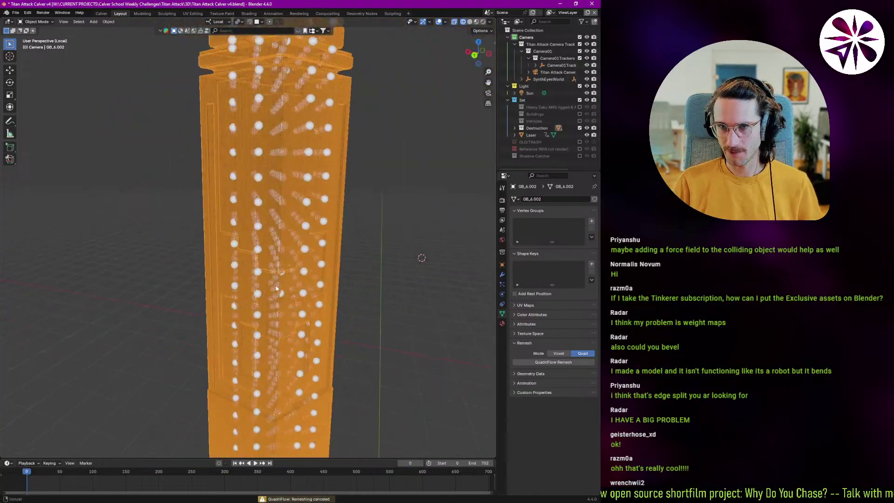
{"action": "scroll", "coordinate": [274, 289], "scroll_direction": "down", "scroll_amount": 1}
{"action": "scroll", "coordinate": [316, 319], "scroll_direction": "up", "scroll_amount": 6}
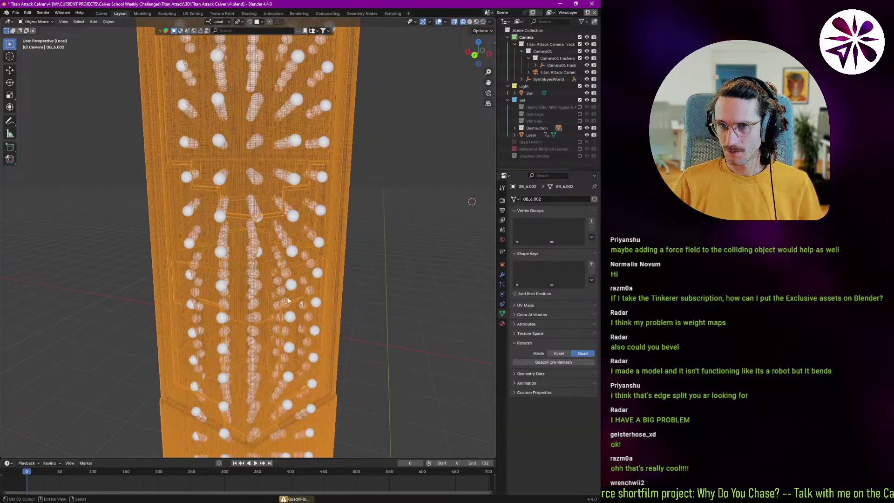
Step: Leave Local View and return to solid shading to inspect the shaft on the full tower
{"action": "left_click", "coordinate": [502, 285]}
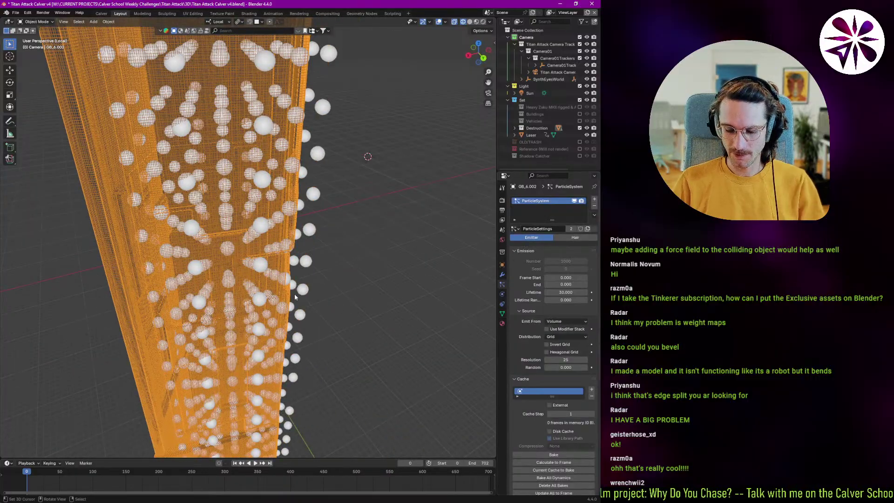
{"action": "key", "text": "KP_Divide"}
{"action": "key", "text": "z"}
{"action": "left_click", "coordinate": [363, 288]}
{"action": "middle_click_drag", "start_coordinate": [364, 292], "coordinate": [345, 222]}
{"action": "key", "text": "g"}
{"action": "key", "text": "Escape"}
{"action": "middle_click_drag", "start_coordinate": [338, 263], "coordinate": [297, 297]}
{"action": "scroll", "coordinate": [311, 292], "scroll_direction": "up", "scroll_amount": 3}
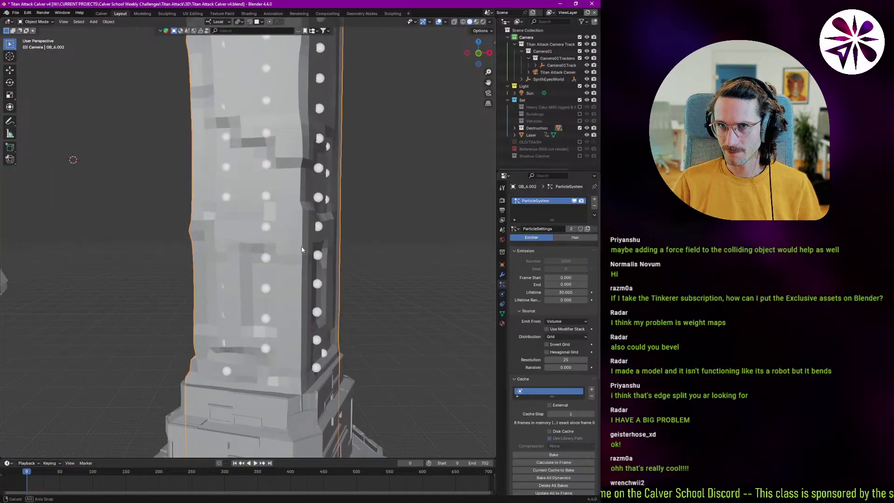
{"action": "middle_click_drag", "start_coordinate": [303, 246], "coordinate": [326, 254]}
Step: Revert the QuadriFlow remesh through the undo history
{"action": "left_click", "coordinate": [502, 314]}
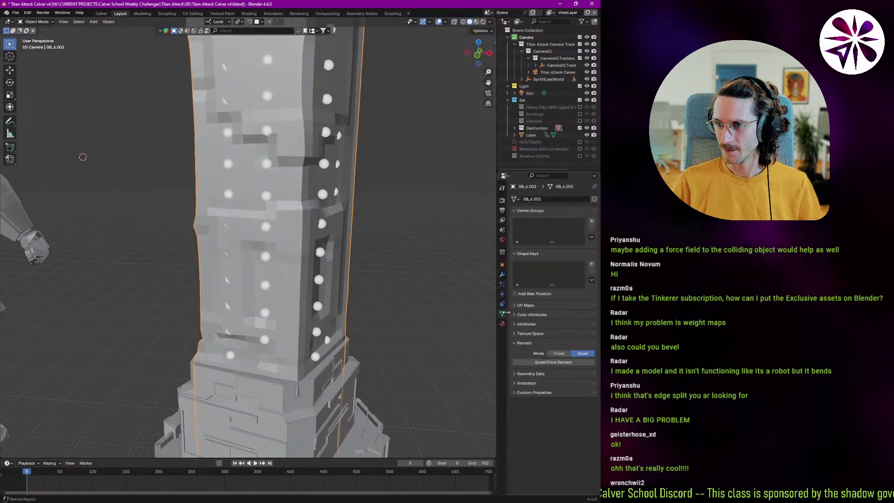
{"action": "key", "text": "ctrl+alt+z"}
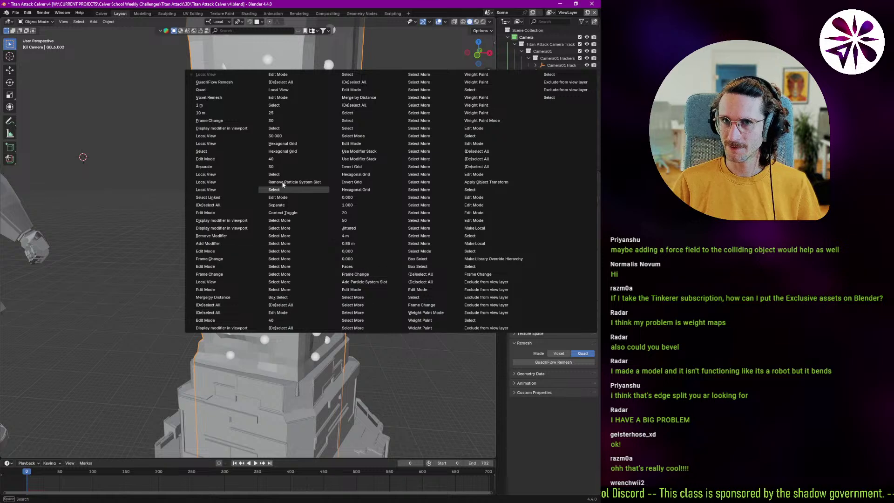
{"action": "left_click", "coordinate": [212, 89]}
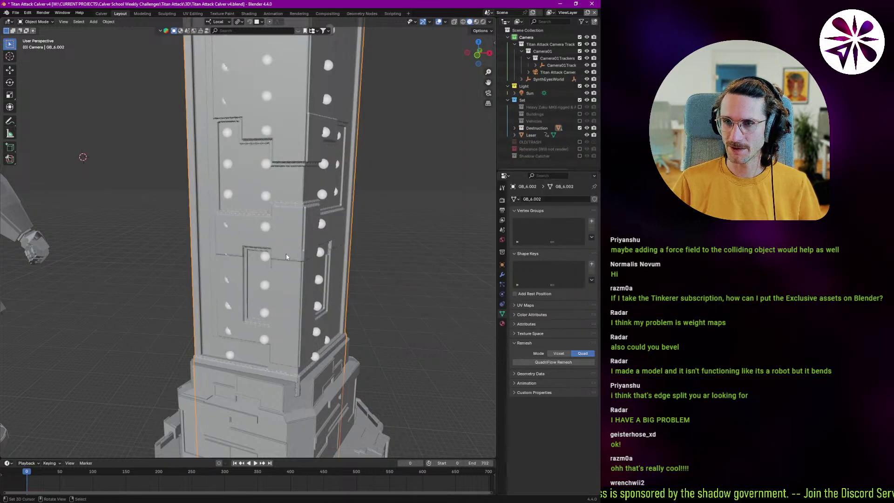
Step: Check the voxel-remeshed shaft's panel grooves up close and save the file
{"action": "scroll", "coordinate": [290, 273], "scroll_direction": "up", "scroll_amount": 6}
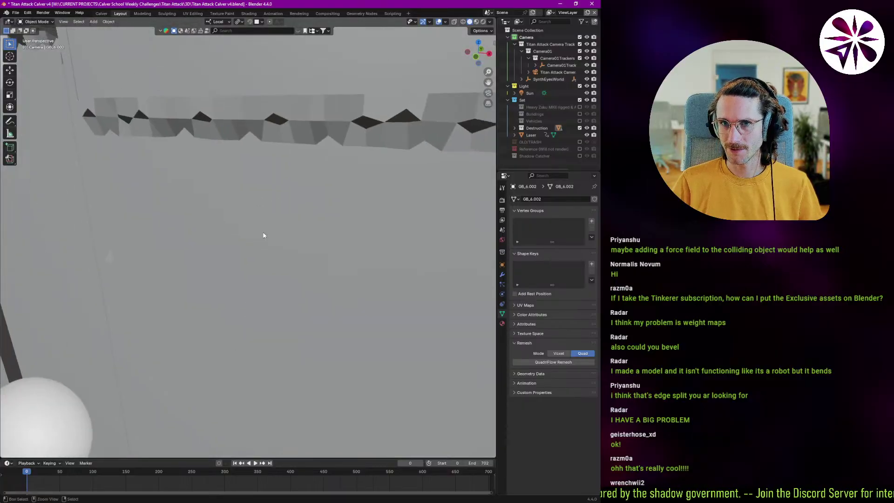
{"action": "scroll", "coordinate": [243, 321], "scroll_direction": "down", "scroll_amount": 10}
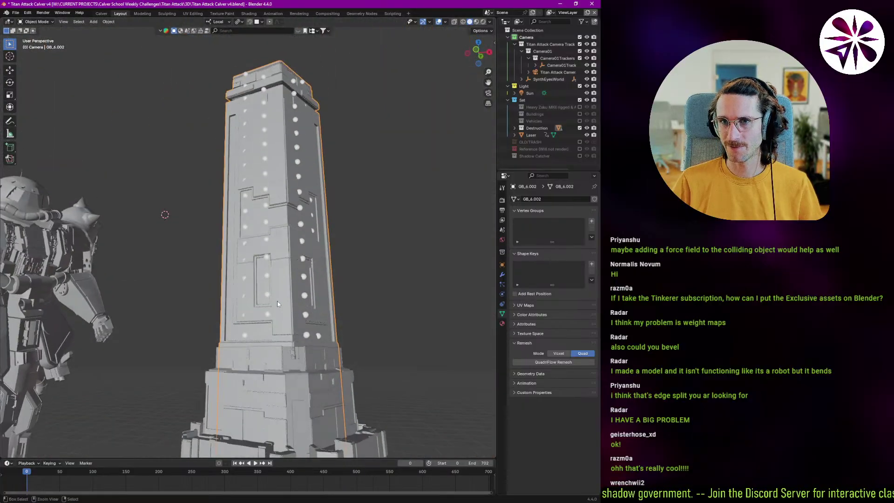
{"action": "scroll", "coordinate": [269, 337], "scroll_direction": "up", "scroll_amount": 8}
{"action": "scroll", "coordinate": [253, 204], "scroll_direction": "down", "scroll_amount": 2}
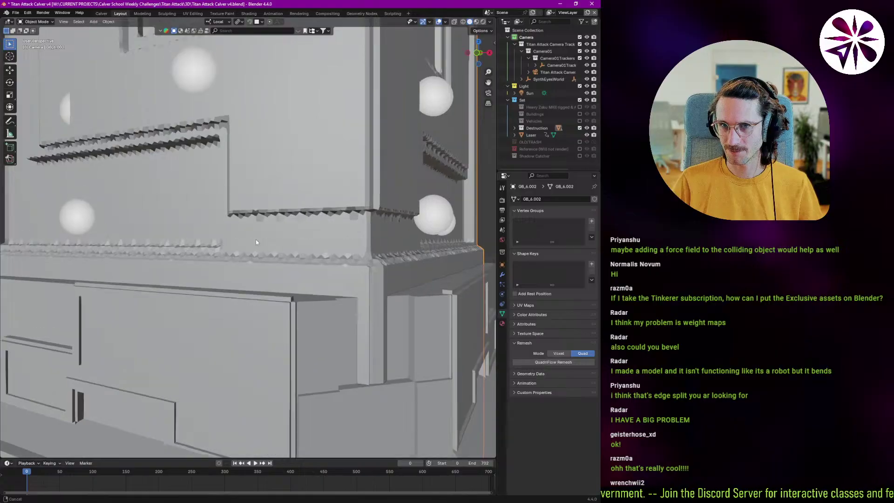
{"action": "scroll", "coordinate": [228, 343], "scroll_direction": "down", "scroll_amount": 8}
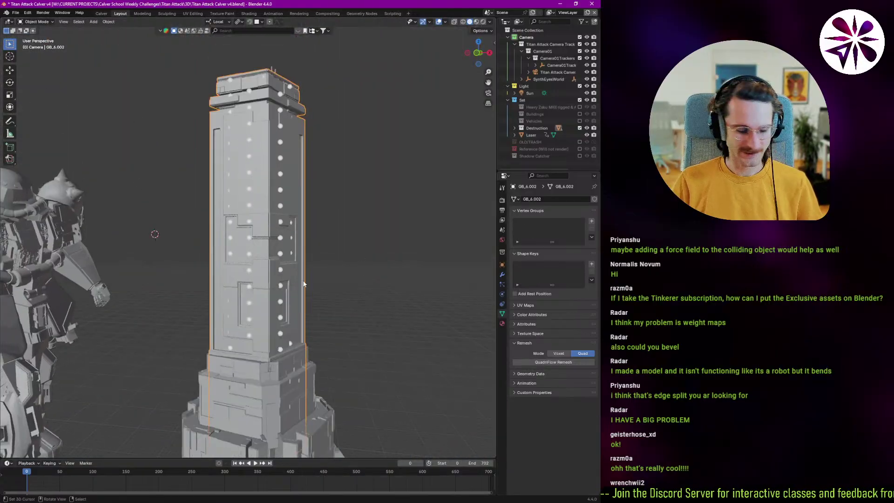
{"action": "key", "text": "ctrl+s"}
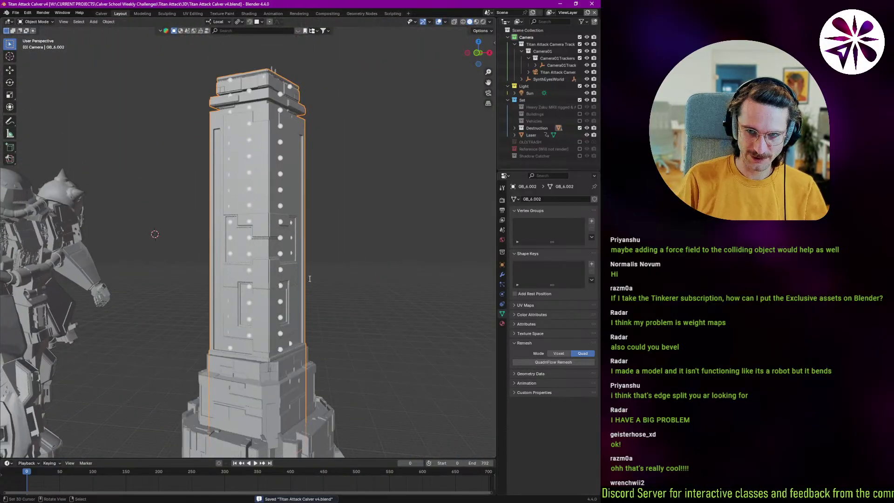
Step: Try a Cell Fracture of the shaft using its own particles with a source limit of 5000
{"action": "key", "text": "F3"}
{"action": "type", "text": "cell"}
{"action": "key", "text": "Return"}
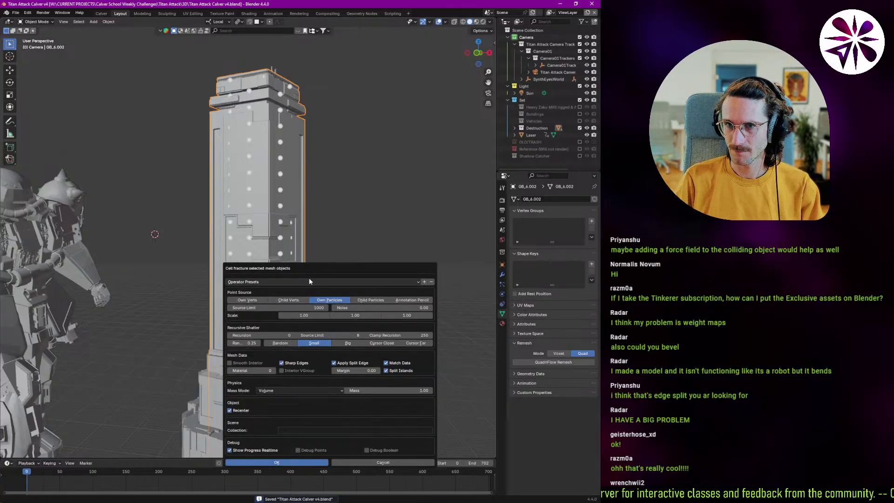
{"action": "left_click", "coordinate": [307, 308]}
{"action": "type", "text": "10000"}
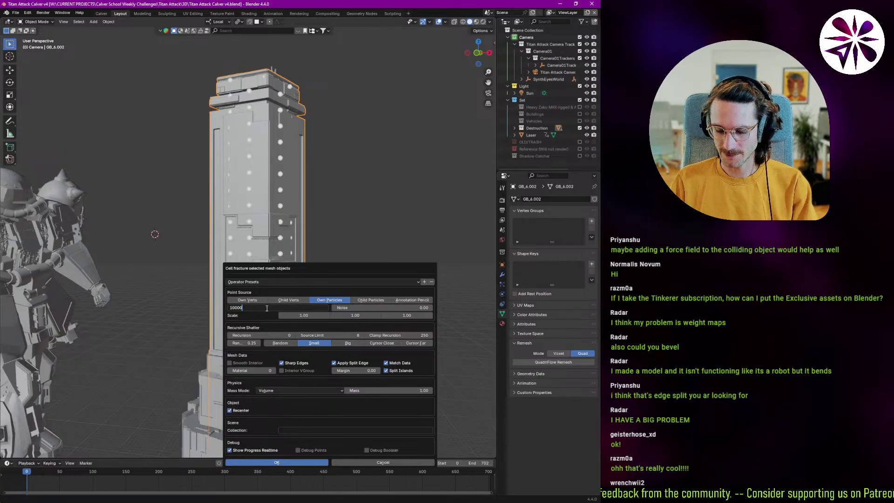
{"action": "key", "text": "Return"}
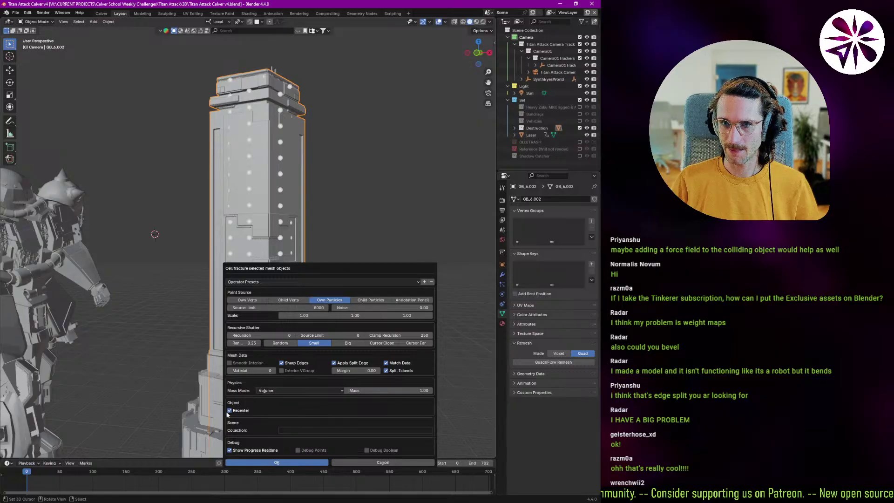
{"action": "key", "text": "Return"}
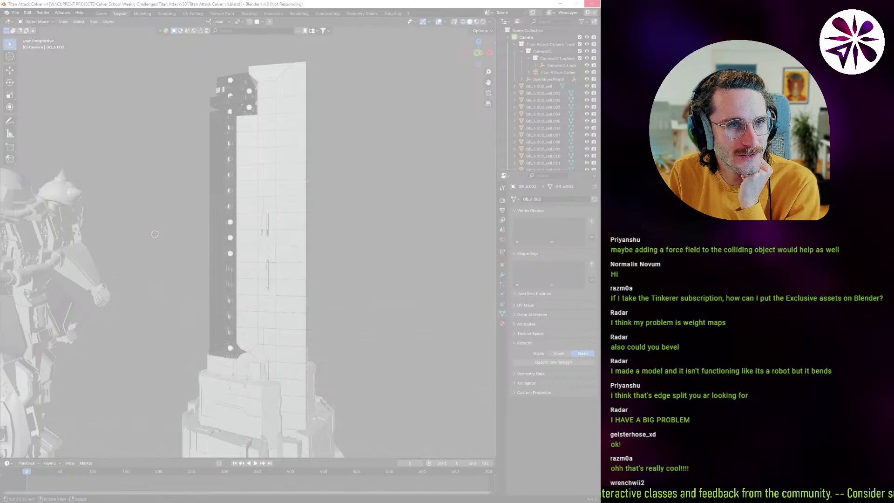
Step: Open Task Manager and move its window away from the 3D view
{"action": "key", "text": "ctrl+shift+Escape"}
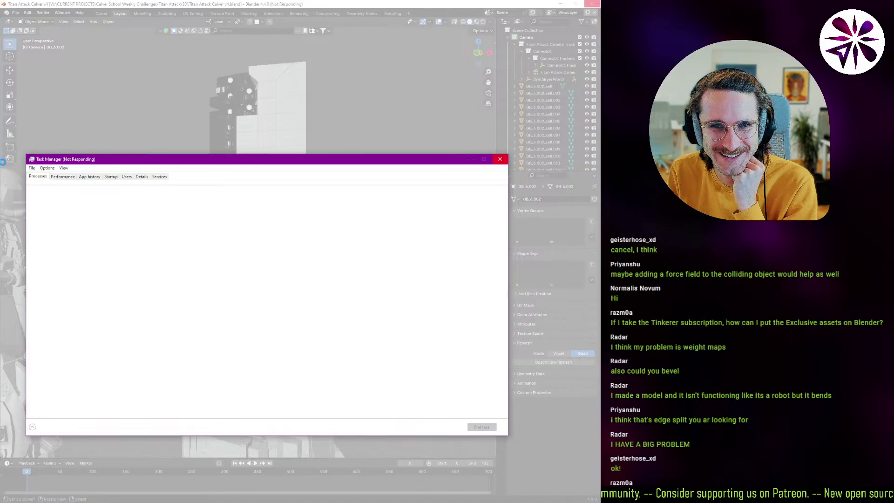
{"action": "left_click_drag", "start_coordinate": [266, 159], "coordinate": [0, 198]}
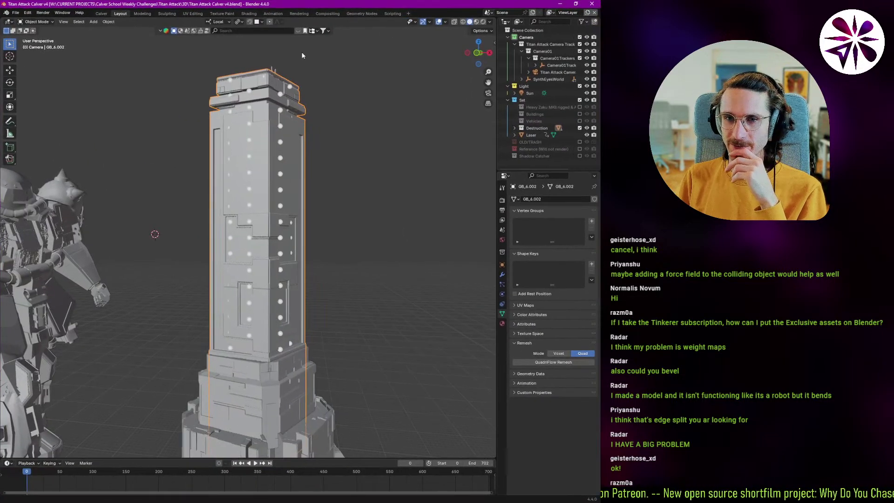
{"action": "key", "text": "space"}
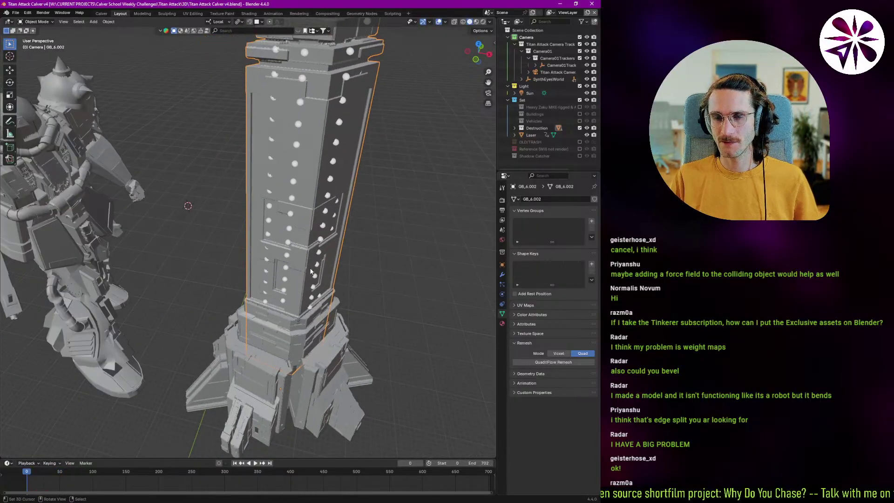
Step: Switch to wireframe shading and inspect the particle distribution inside the tower's upper shaft
{"action": "key", "text": "Escape"}
{"action": "key", "text": "z"}
{"action": "left_click", "coordinate": [240, 231]}
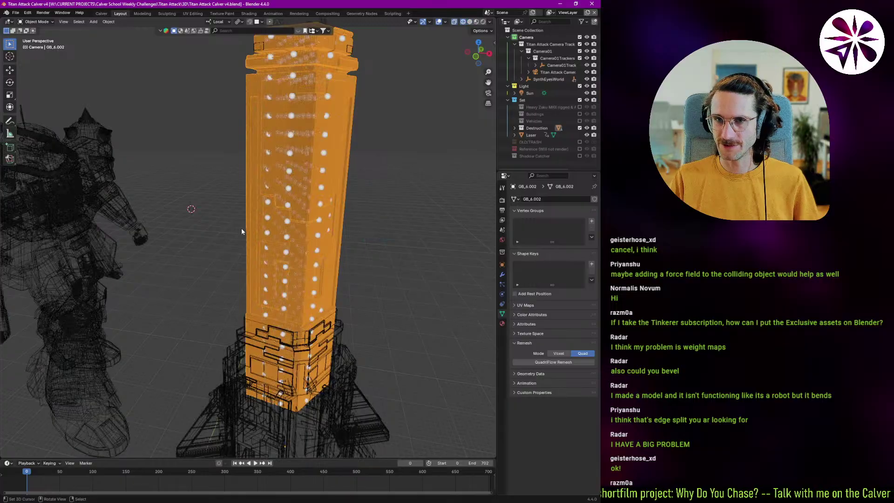
{"action": "mouse_move", "coordinate": [283, 273]}
{"action": "middle_mouse_down"}
{"action": "mouse_move", "coordinate": [343, 283]}
{"action": "mouse_move", "coordinate": [322, 272]}
{"action": "mouse_move", "coordinate": [315, 208]}
{"action": "mouse_move", "coordinate": [271, 234]}
{"action": "mouse_move", "coordinate": [298, 262]}
{"action": "middle_mouse_up"}
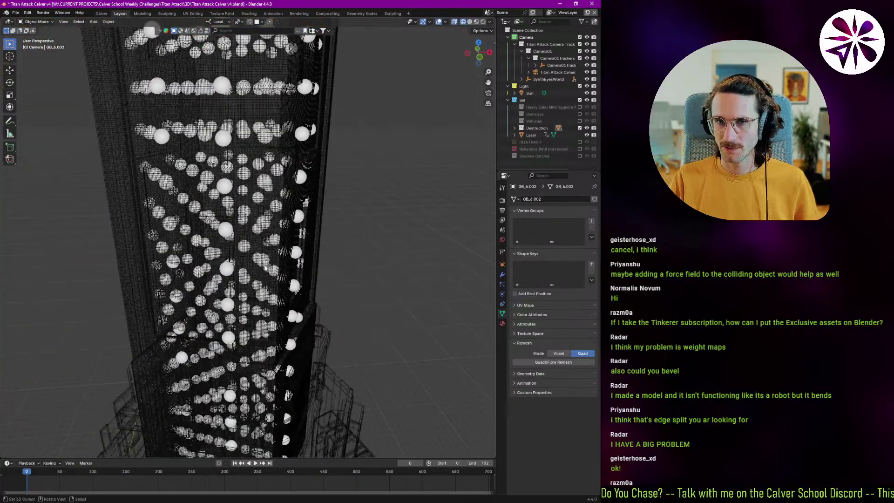
{"action": "left_click", "coordinate": [298, 263]}
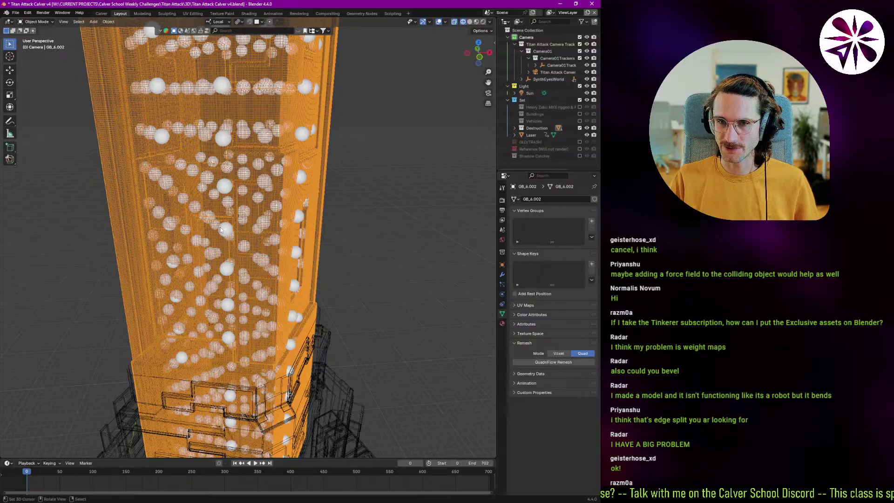
{"action": "middle_click_drag", "start_coordinate": [320, 273], "coordinate": [254, 309]}
{"action": "key", "text": "q"}
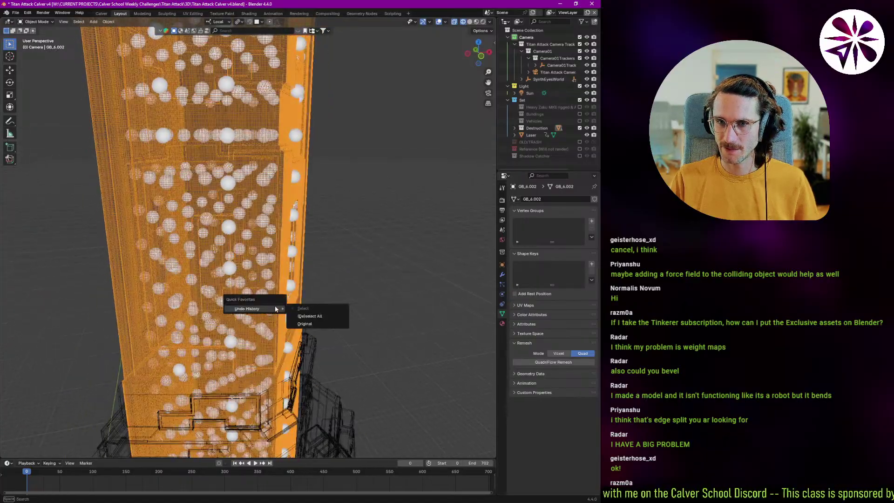
{"action": "middle_click_drag", "start_coordinate": [208, 287], "coordinate": [419, 310]}
Step: Set the shaft mesh's remesh mode to Voxel
{"action": "left_click", "coordinate": [502, 294]}
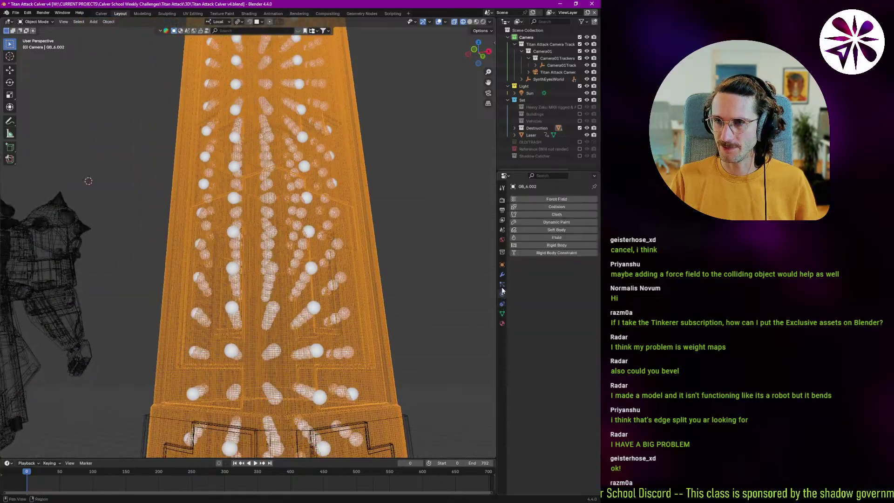
{"action": "left_click", "coordinate": [502, 285]}
{"action": "left_click", "coordinate": [502, 314]}
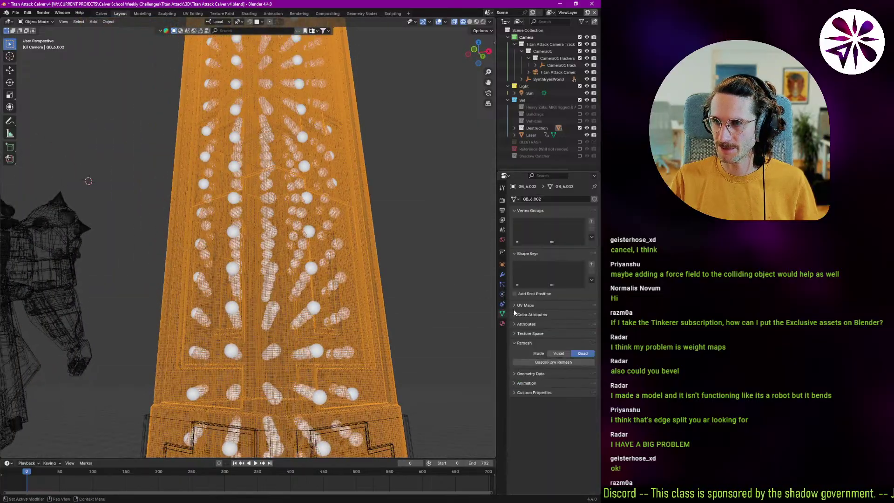
{"action": "left_click", "coordinate": [552, 354]}
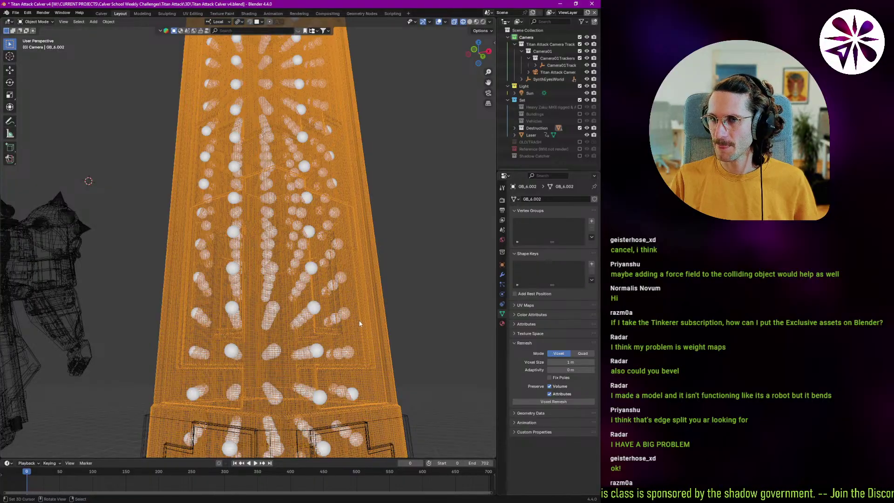
Step: Swap the shaft's mesh data to GB_6.001 and GB_6 for comparison, switching back to GB_6.002 each time
{"action": "left_click", "coordinate": [514, 199]}
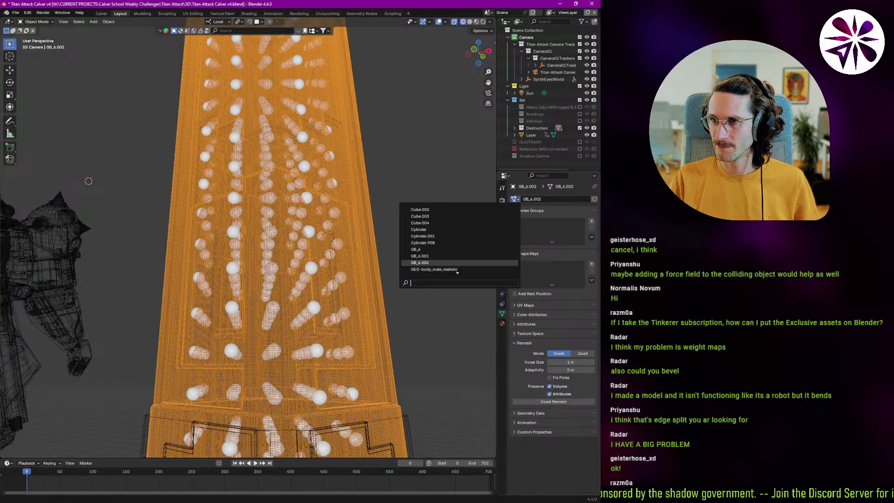
{"action": "key", "text": "Return"}
{"action": "left_click", "coordinate": [513, 199]}
{"action": "key", "text": "Down"}
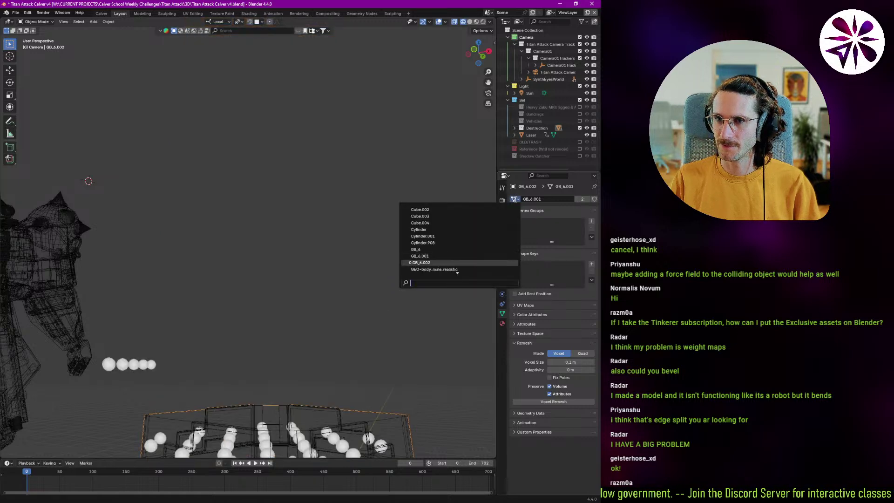
{"action": "left_click", "coordinate": [421, 262]}
{"action": "left_click", "coordinate": [514, 199]}
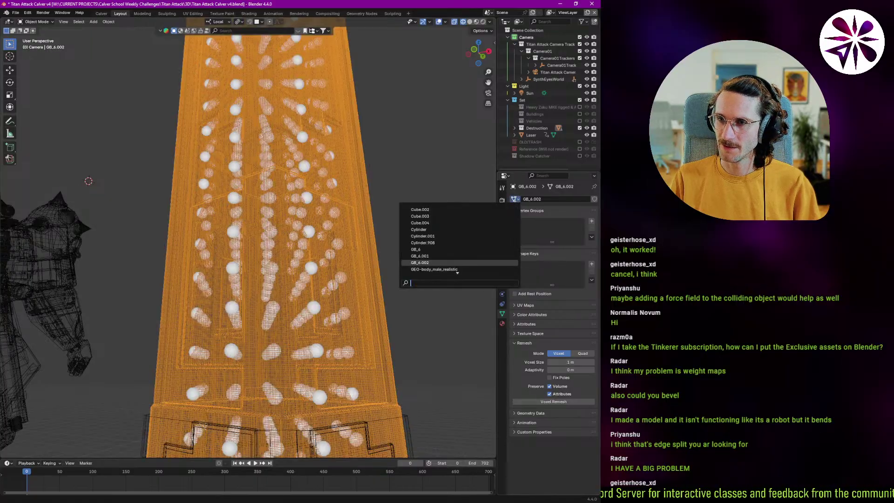
{"action": "key", "text": "Up"}
{"action": "key", "text": "Up"}
{"action": "key", "text": "Return"}
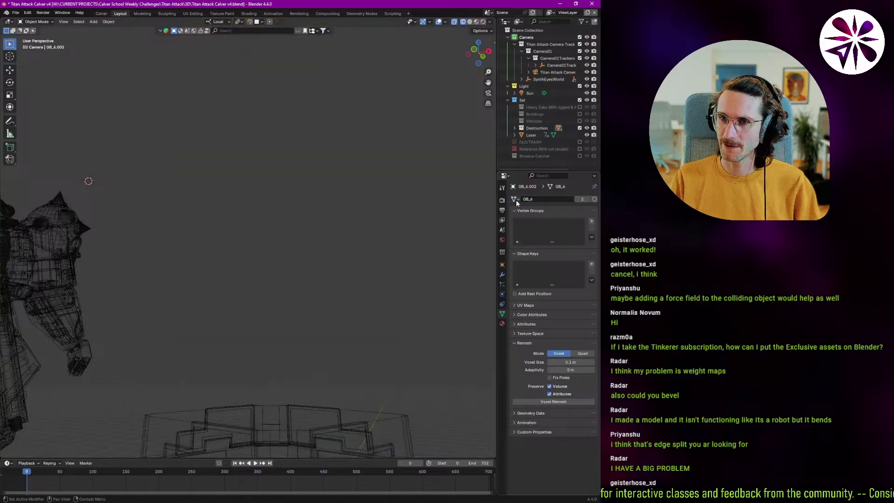
{"action": "left_click", "coordinate": [514, 199]}
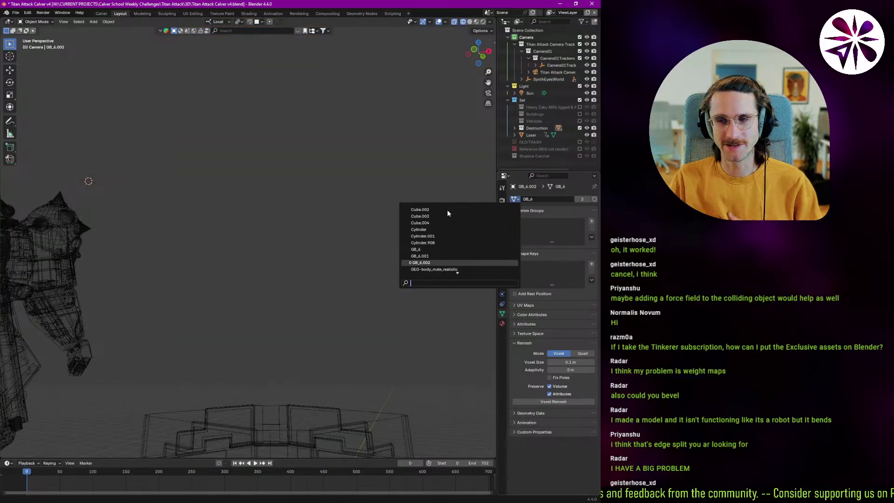
{"action": "key", "text": "Return"}
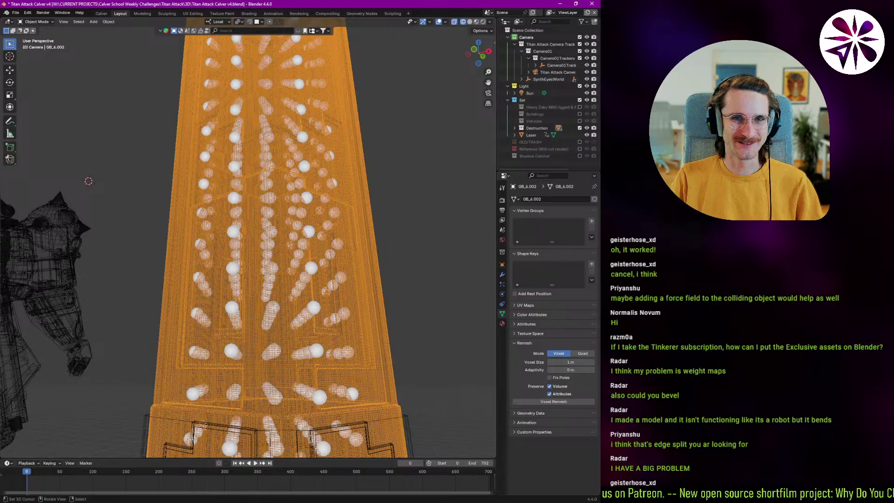
Step: Set the emission number of the shaft's particle system to 100
{"action": "middle_click_drag", "start_coordinate": [220, 229], "coordinate": [273, 297]}
{"action": "left_click", "coordinate": [502, 284]}
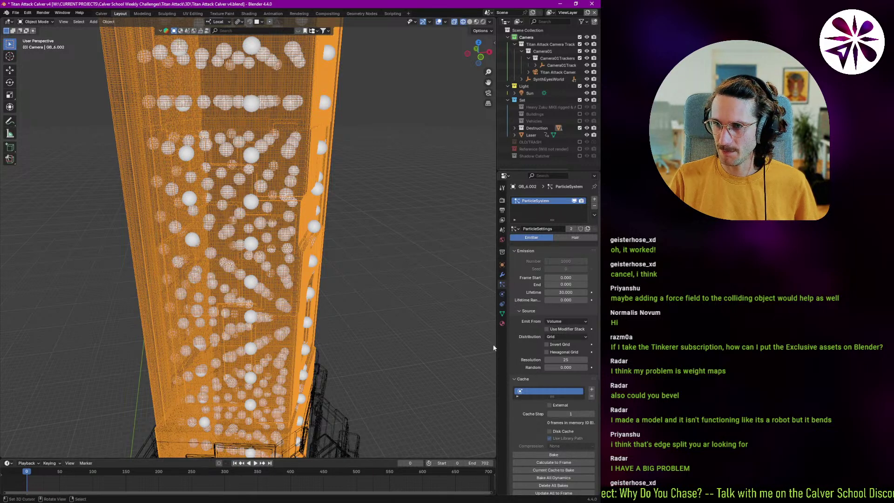
{"action": "left_click", "coordinate": [558, 260]}
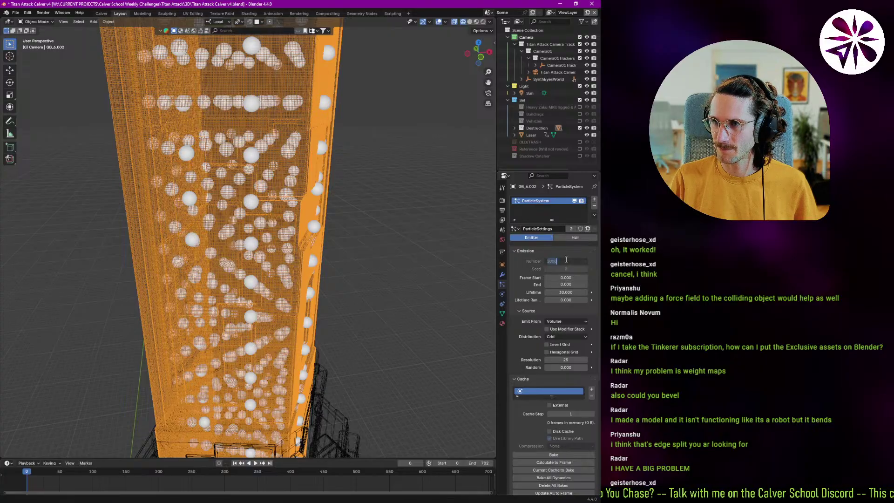
{"action": "type", "text": "100"}
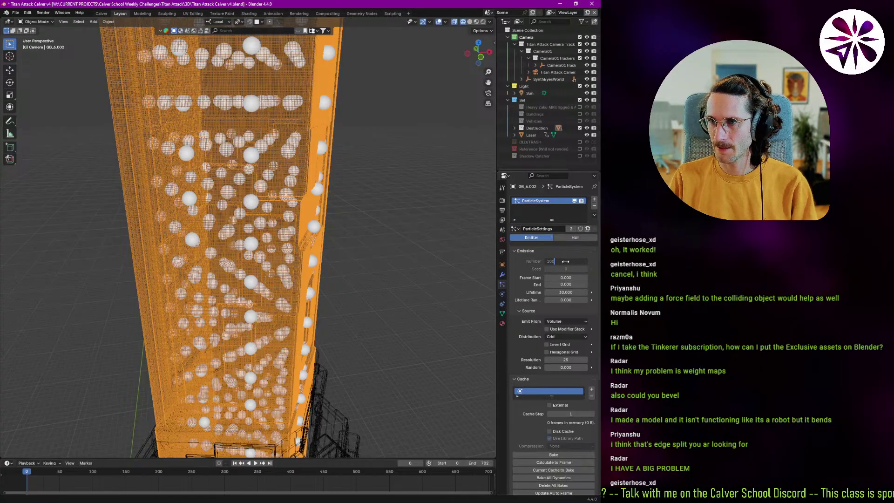
{"action": "key", "text": "Return"}
{"action": "middle_click_drag", "start_coordinate": [296, 302], "coordinate": [308, 289]}
{"action": "middle_click_drag", "start_coordinate": [537, 354], "coordinate": [537, 264]}
{"action": "scroll", "coordinate": [538, 263], "scroll_direction": "up", "scroll_amount": 5}
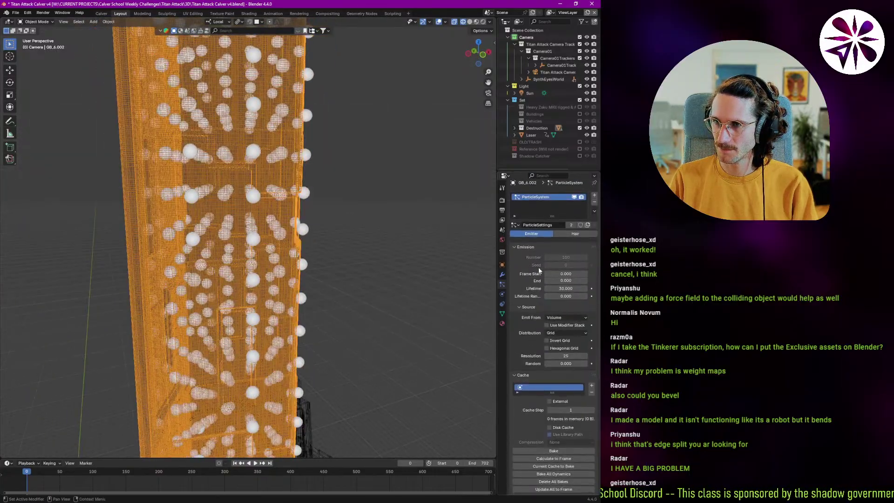
Step: Refresh the shaft's particles by toggling their viewport display and playing a few frames from the start, and save the file
{"action": "left_click", "coordinate": [574, 198]}
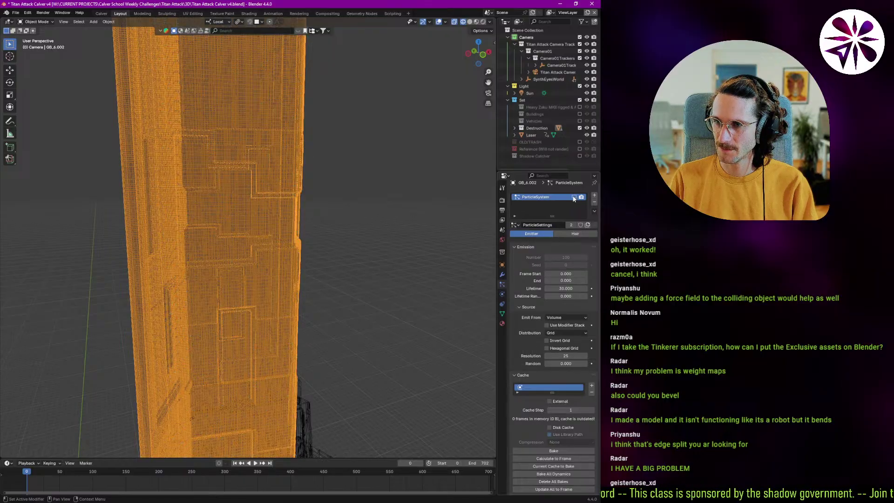
{"action": "left_click", "coordinate": [574, 198]}
{"action": "left_click", "coordinate": [573, 197]}
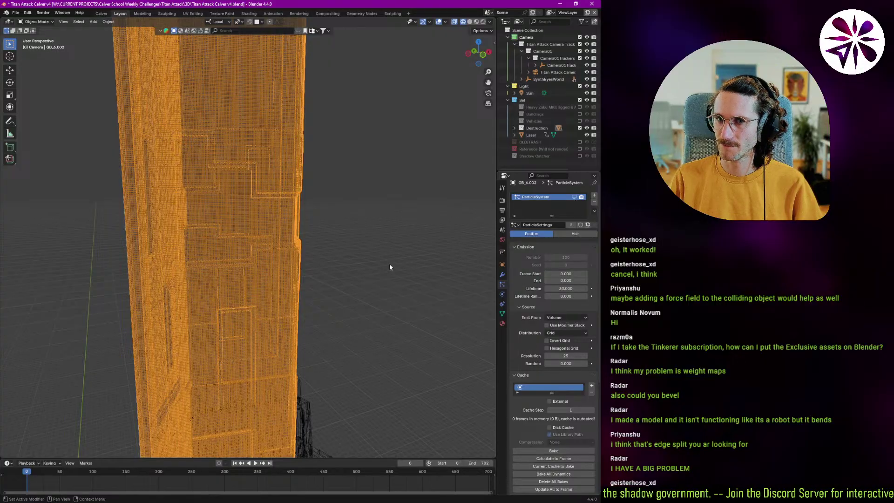
{"action": "middle_click_drag", "start_coordinate": [283, 295], "coordinate": [299, 306]}
{"action": "key", "text": "space"}
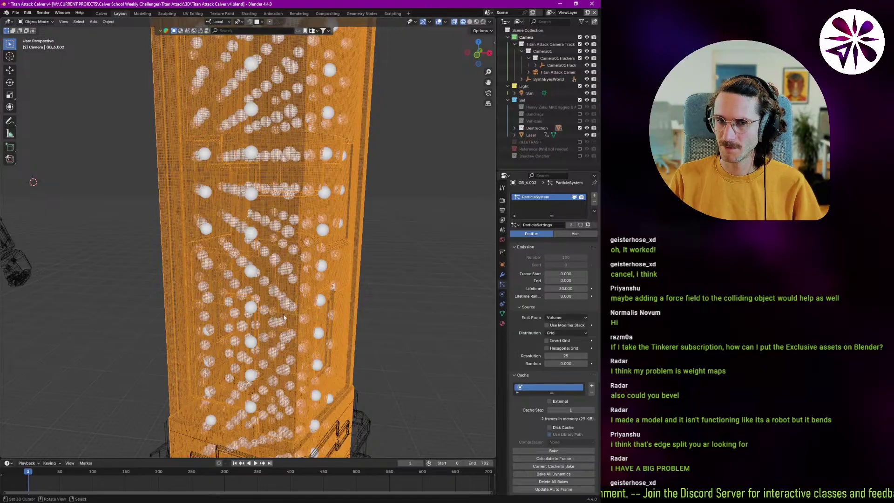
{"action": "left_click", "coordinate": [235, 463]}
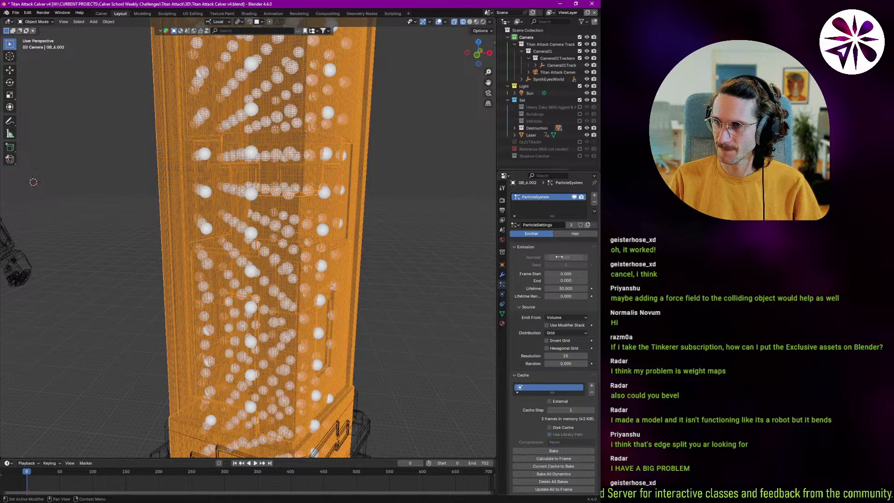
{"action": "scroll", "coordinate": [535, 266], "scroll_direction": "down", "scroll_amount": 3}
{"action": "scroll", "coordinate": [516, 276], "scroll_direction": "up", "scroll_amount": 3}
{"action": "key", "text": "ctrl+s"}
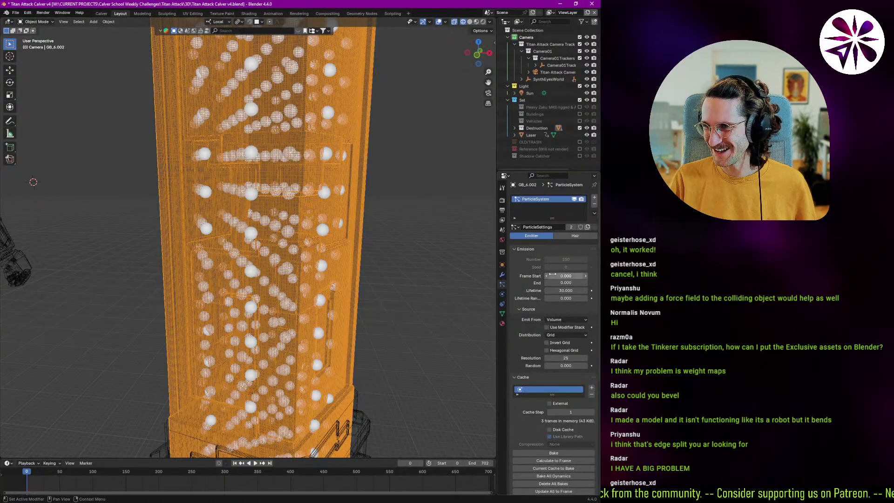
Step: Make the shaft's shared particle settings a single-user copy
{"action": "scroll", "coordinate": [524, 292], "scroll_direction": "down", "scroll_amount": 3}
{"action": "scroll", "coordinate": [564, 228], "scroll_direction": "down", "scroll_amount": 6}
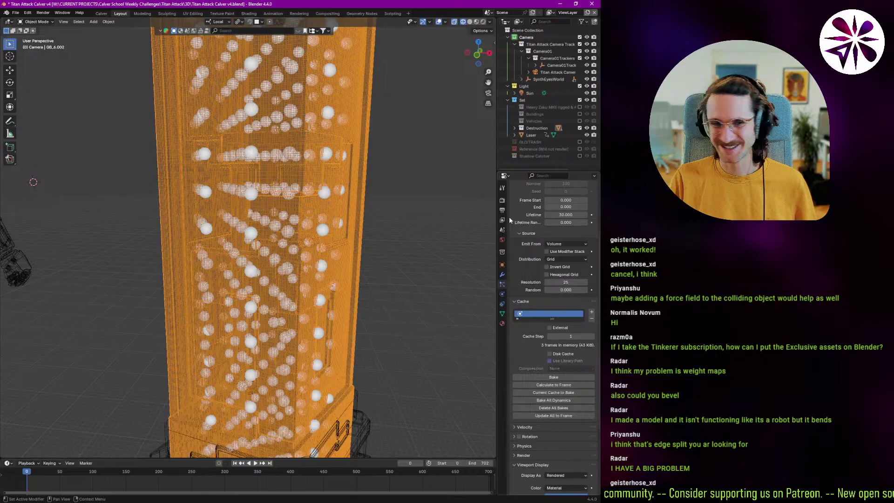
{"action": "scroll", "coordinate": [563, 228], "scroll_direction": "up", "scroll_amount": 8}
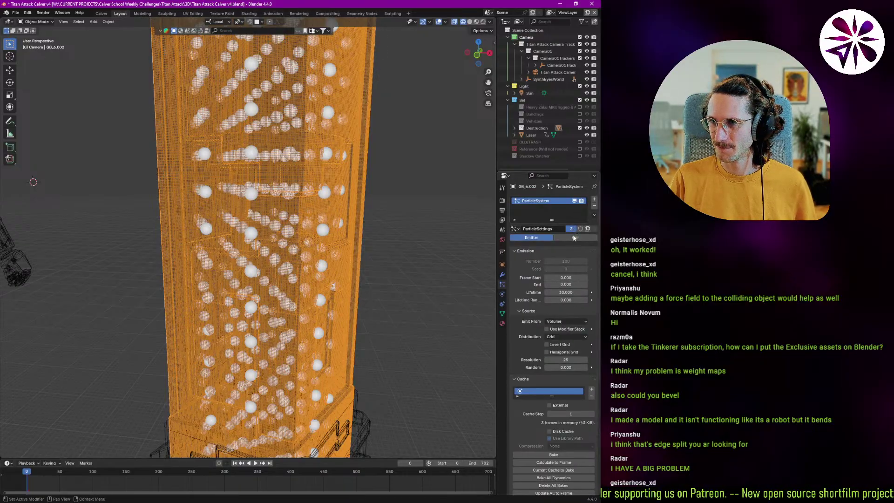
{"action": "left_click", "coordinate": [563, 229]}
{"action": "left_click", "coordinate": [563, 262]}
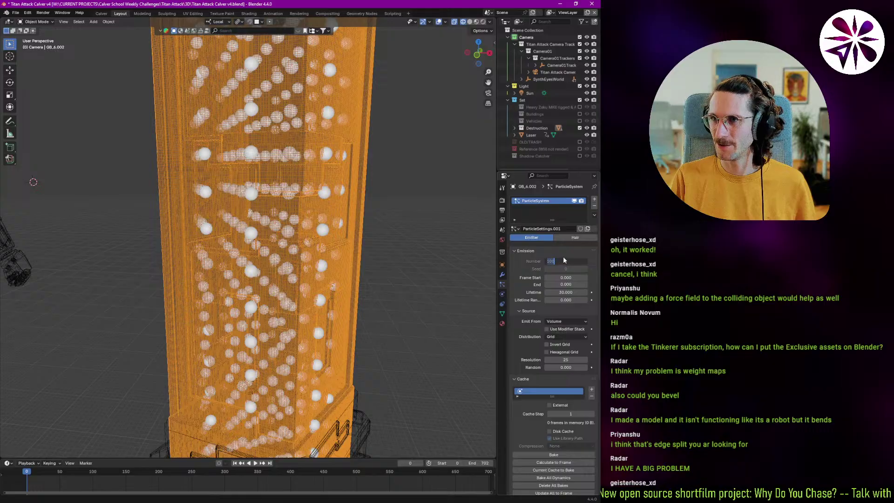
{"action": "key", "text": "Escape"}
Step: Return to solid shading and replace the shaft's particle system with a new one
{"action": "middle_click_drag", "start_coordinate": [306, 265], "coordinate": [310, 322], "text": "ctrl"}
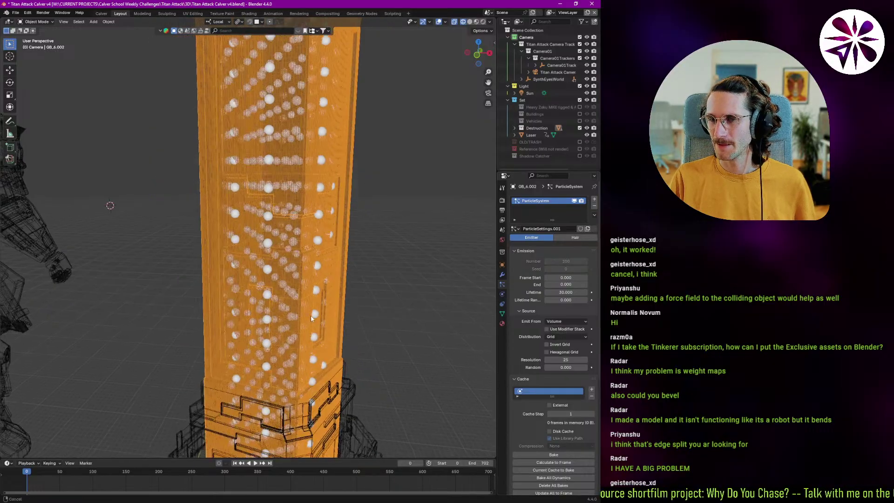
{"action": "key", "text": "shift+z"}
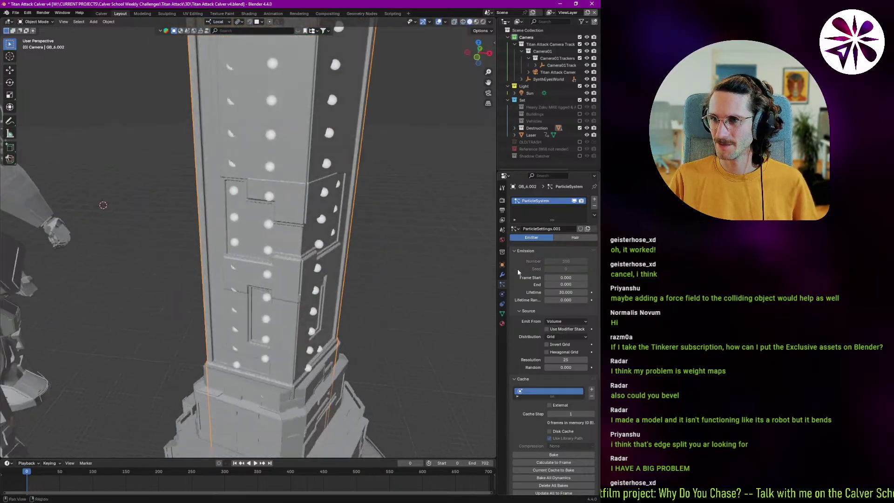
{"action": "left_click", "coordinate": [594, 206]}
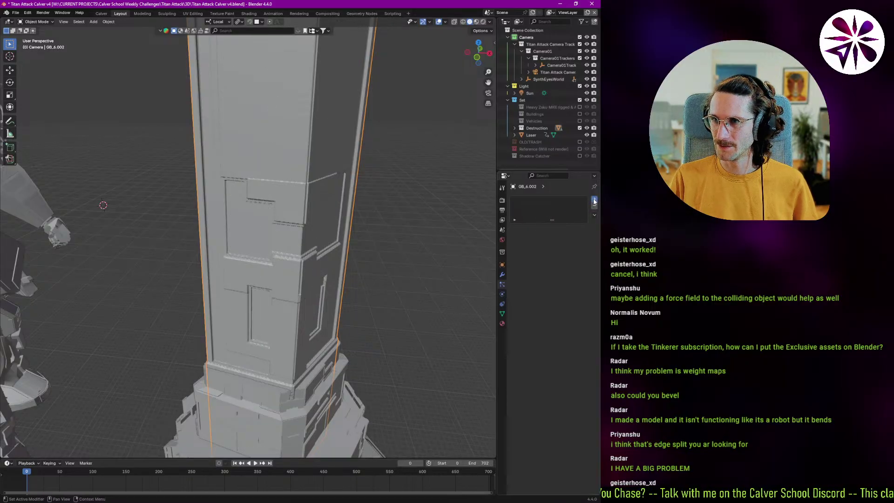
{"action": "left_click", "coordinate": [594, 200]}
Step: Set the new particle system to emit from Volume and display the scene in wireframe
{"action": "scroll", "coordinate": [552, 315], "scroll_direction": "down", "scroll_amount": 2}
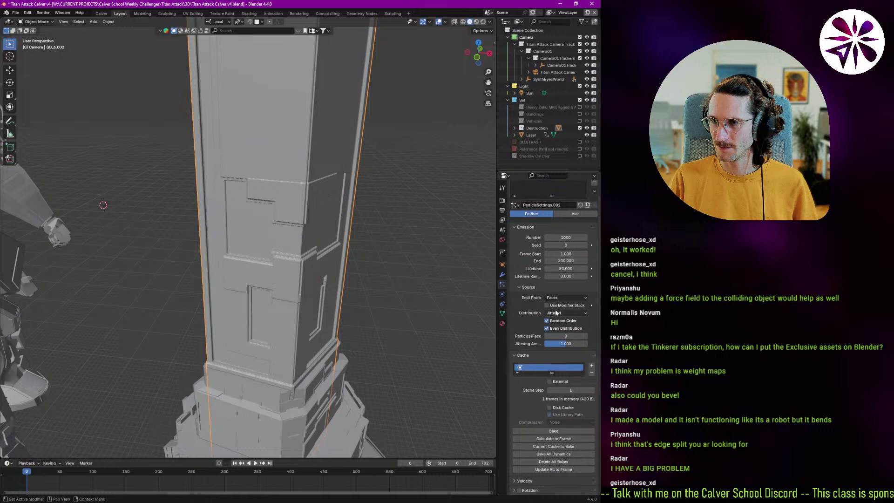
{"action": "left_click", "coordinate": [562, 299]}
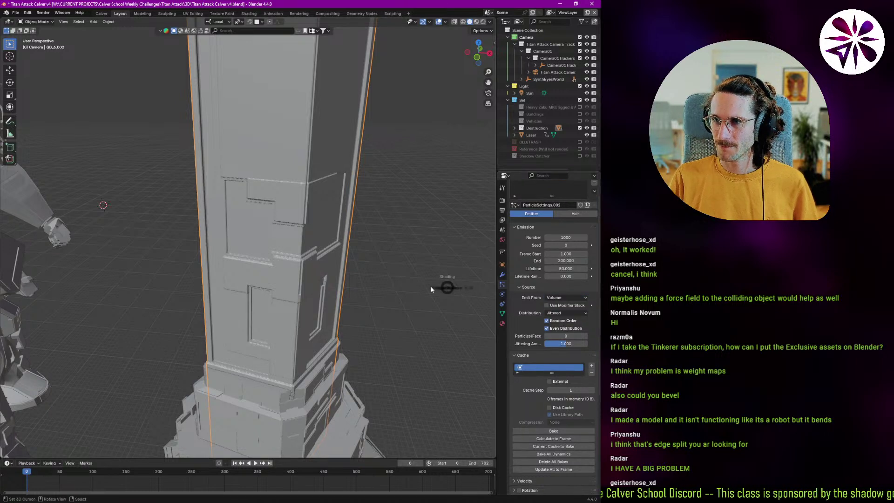
{"action": "key", "text": "z"}
{"action": "left_click", "coordinate": [392, 290]}
Step: Set the particles' viewport display size to 10 m
{"action": "scroll", "coordinate": [553, 393], "scroll_direction": "down", "scroll_amount": 6}
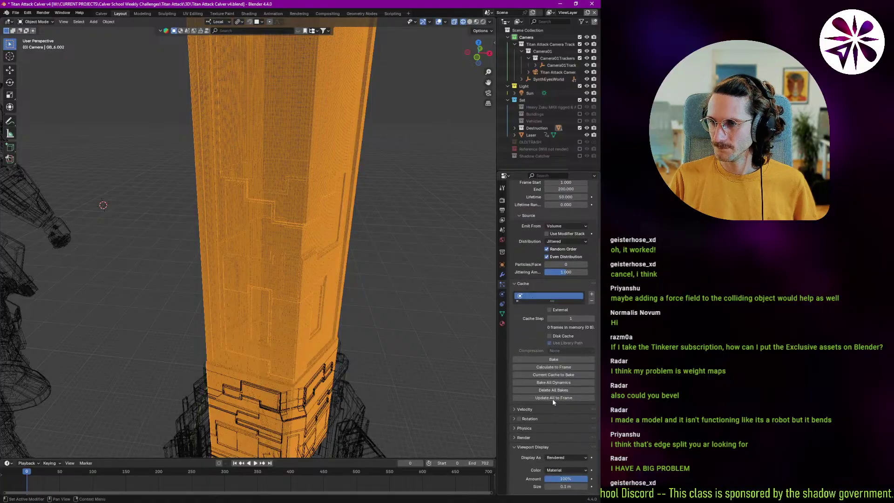
{"action": "left_click", "coordinate": [563, 418]}
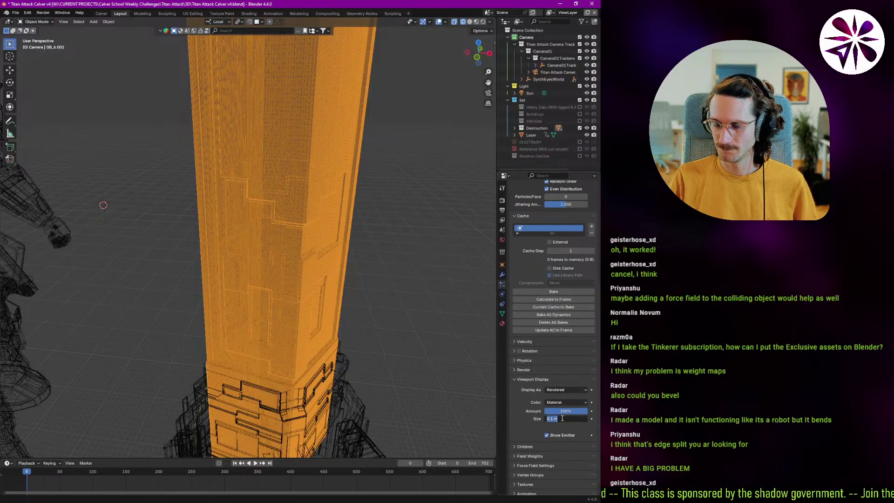
{"action": "type", "text": "10"}
{"action": "key", "text": "Return"}
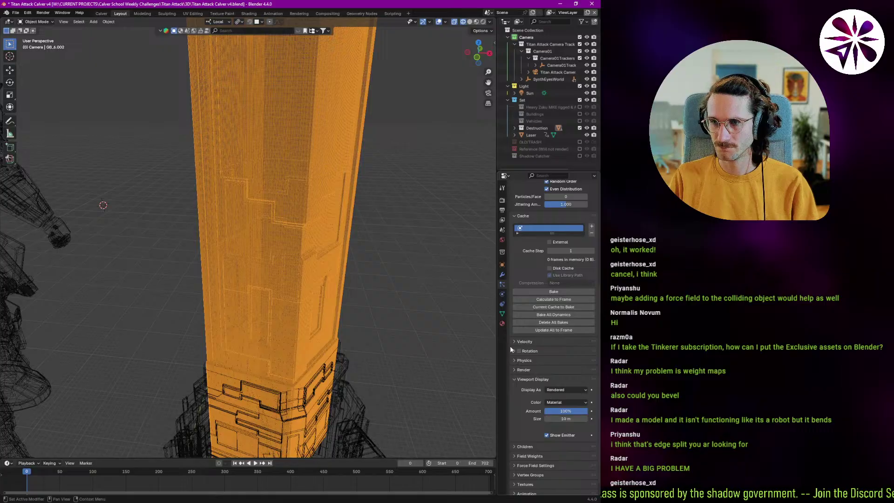
Step: Try a viewport display size of 100 m for the particles and return it to 10 m
{"action": "middle_click_drag", "start_coordinate": [342, 298], "coordinate": [334, 294]}
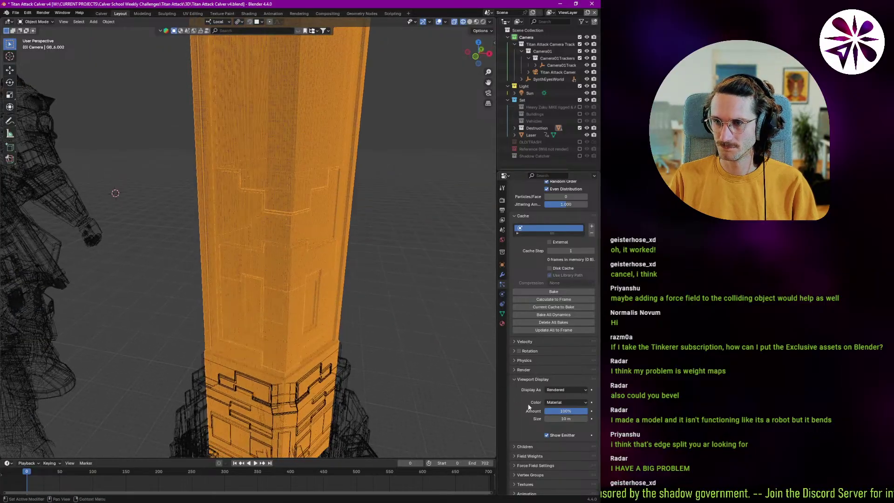
{"action": "left_click", "coordinate": [563, 418]}
{"action": "type", "text": "100"}
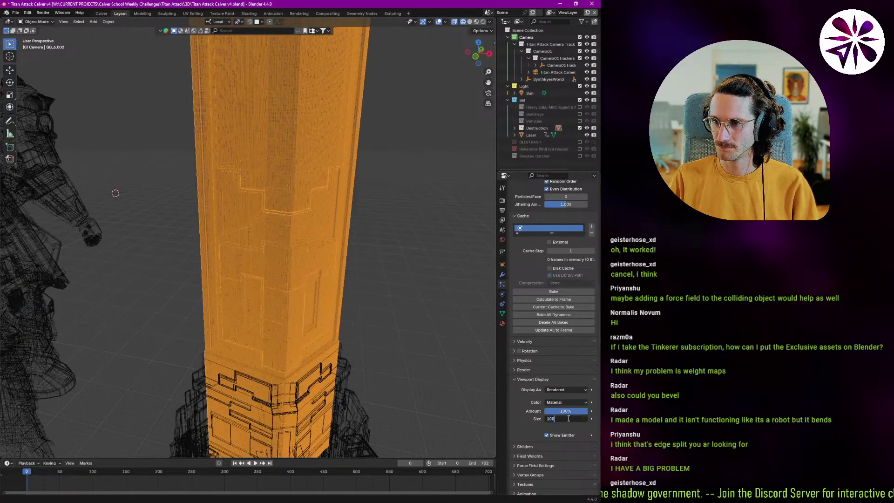
{"action": "key", "text": "Return"}
{"action": "left_click", "coordinate": [564, 418]}
{"action": "type", "text": "10"}
{"action": "key", "text": "Return"}
Step: Set the particle emission's start and end frames both to 0
{"action": "scroll", "coordinate": [568, 270], "scroll_direction": "up", "scroll_amount": 6}
{"action": "left_click", "coordinate": [565, 257]}
{"action": "type", "text": "0"}
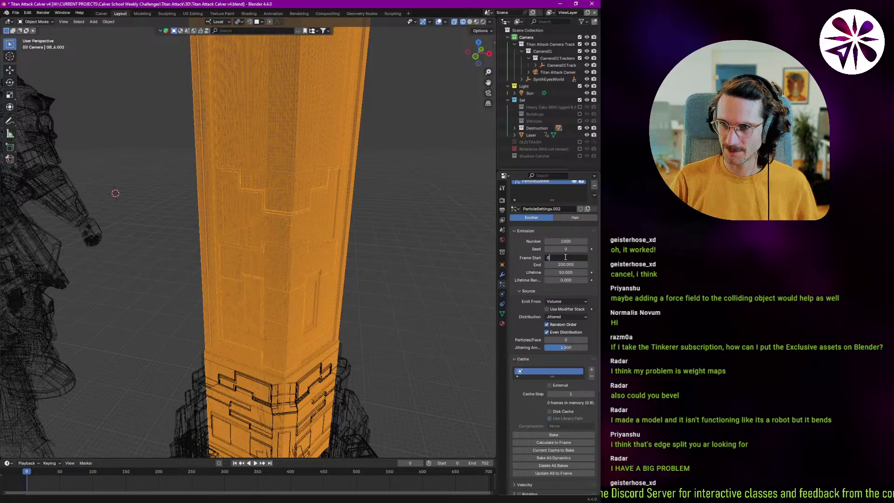
{"action": "key", "text": "Tab"}
{"action": "type", "text": "0"}
{"action": "key", "text": "Return"}
Step: Set the number of emitted particles to 100
{"action": "scroll", "coordinate": [545, 289], "scroll_direction": "up", "scroll_amount": 2}
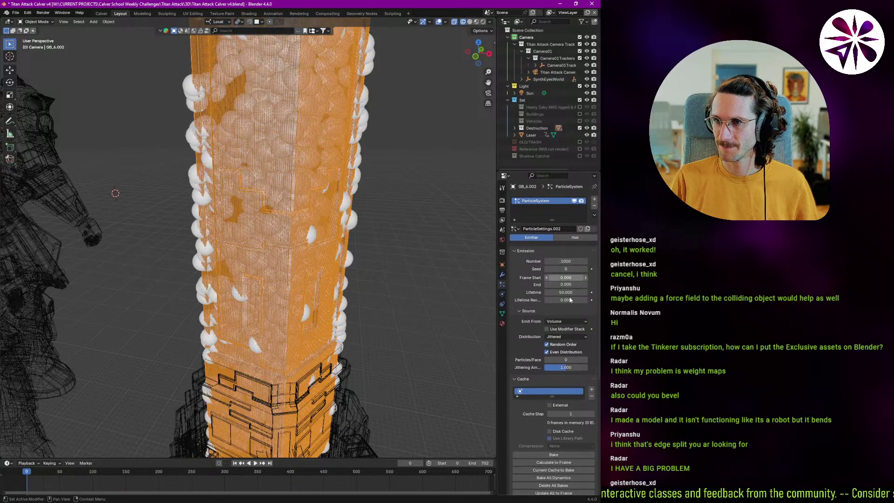
{"action": "left_click", "coordinate": [564, 261]}
{"action": "type", "text": "100"}
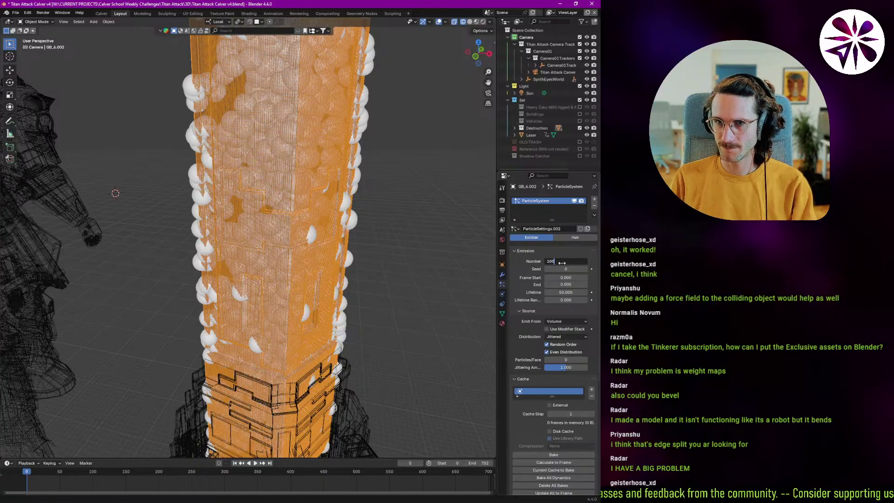
{"action": "key", "text": "Return"}
Step: Try emitting the particles from Faces and return the source to Volume
{"action": "left_click", "coordinate": [559, 321]}
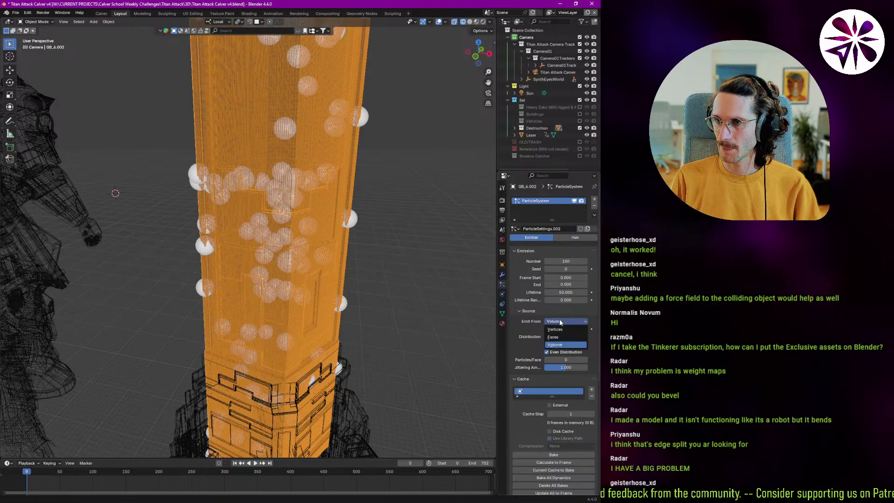
{"action": "left_click", "coordinate": [556, 344]}
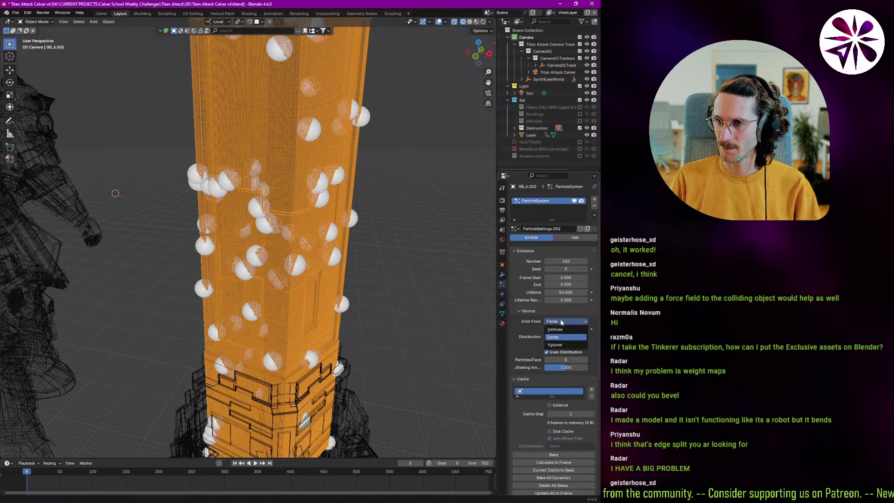
{"action": "left_click", "coordinate": [556, 338]}
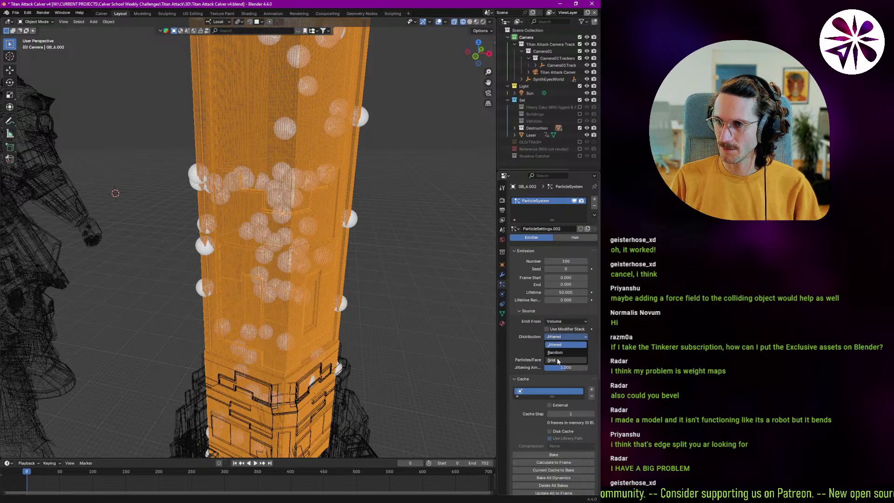
Step: Switch the particle distribution to Grid and try the Hexagonal Grid option, leaving it off
{"action": "left_click", "coordinate": [557, 357]}
{"action": "middle_click_drag", "start_coordinate": [424, 334], "coordinate": [395, 311]}
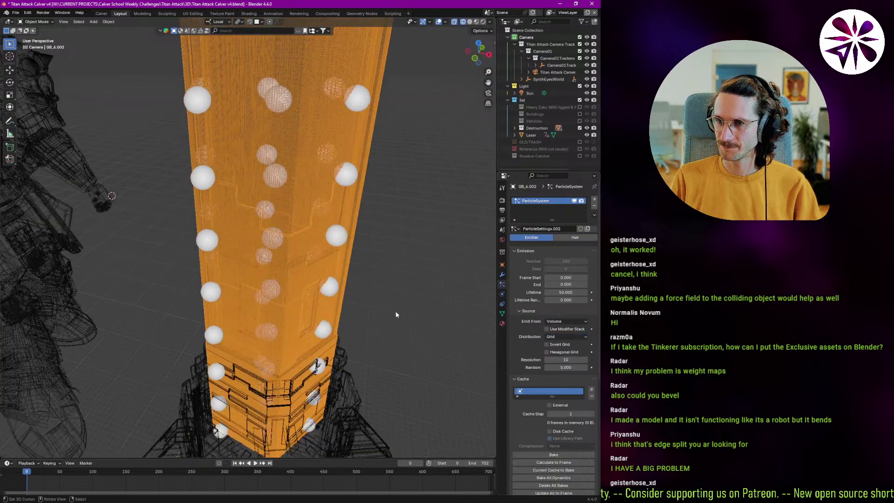
{"action": "left_click", "coordinate": [559, 352]}
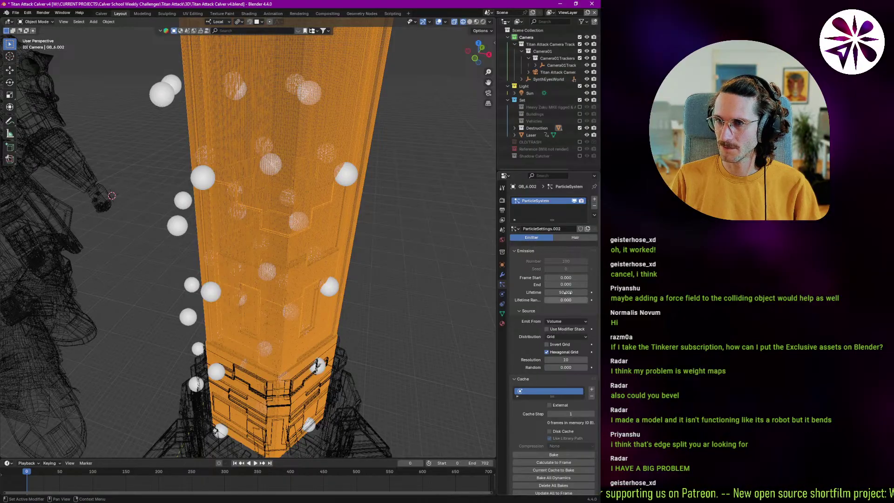
{"action": "left_click", "coordinate": [567, 353]}
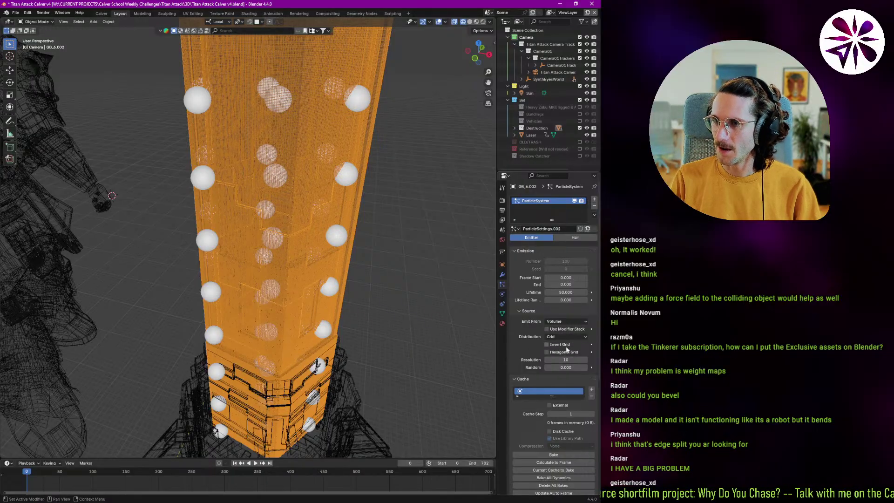
Step: Try a grid resolution of 20, lower it again and examine the particles inside the shaft
{"action": "left_click", "coordinate": [565, 360]}
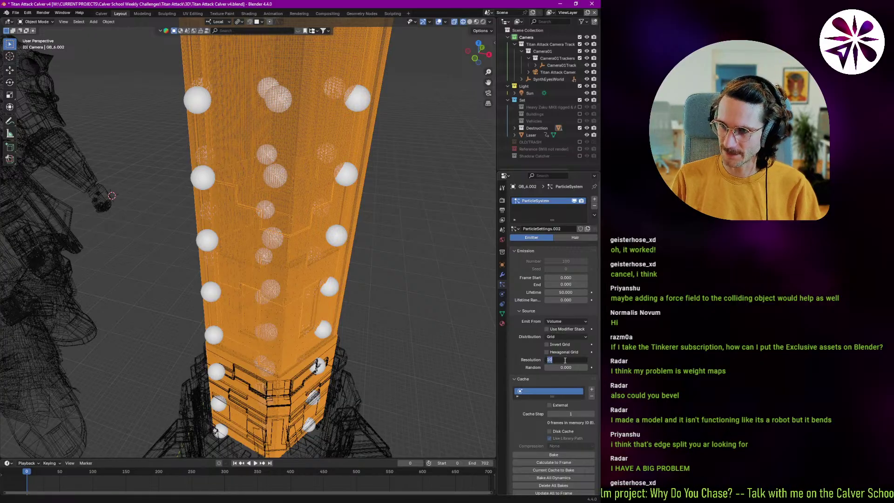
{"action": "type", "text": "20"}
{"action": "key", "text": "Return"}
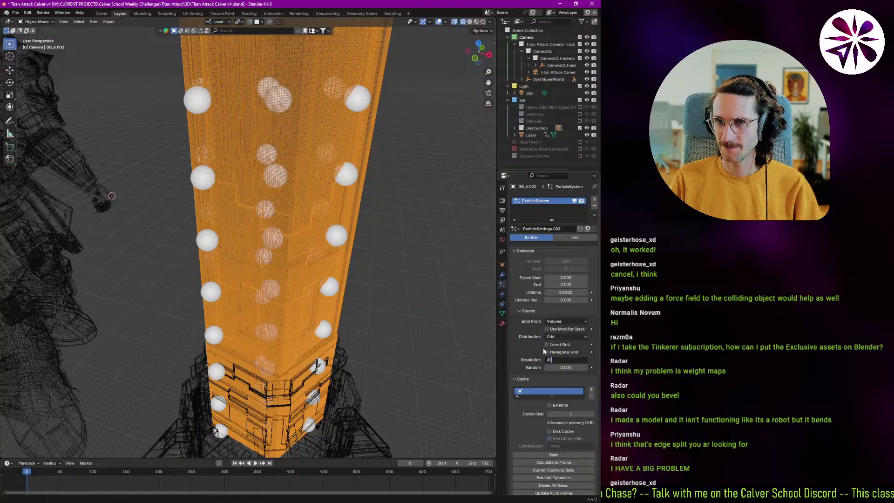
{"action": "middle_click_drag", "start_coordinate": [335, 291], "coordinate": [319, 297]}
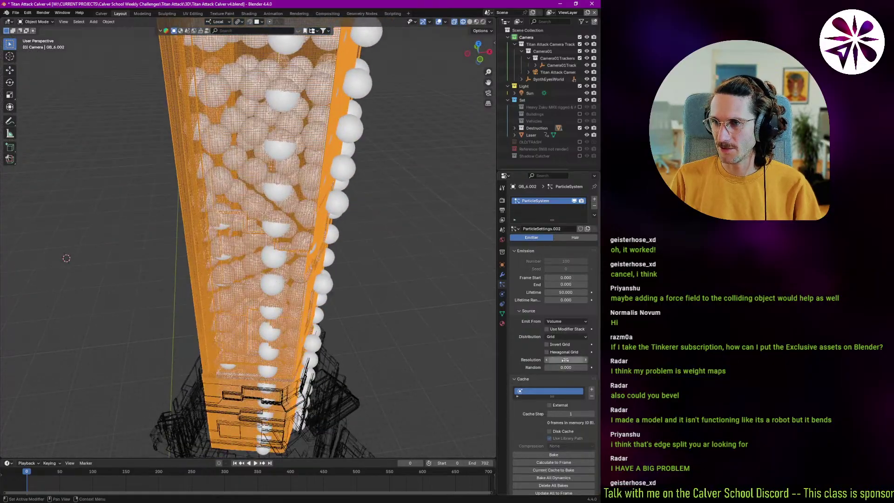
{"action": "left_click_drag", "start_coordinate": [567, 359], "coordinate": [564, 359]}
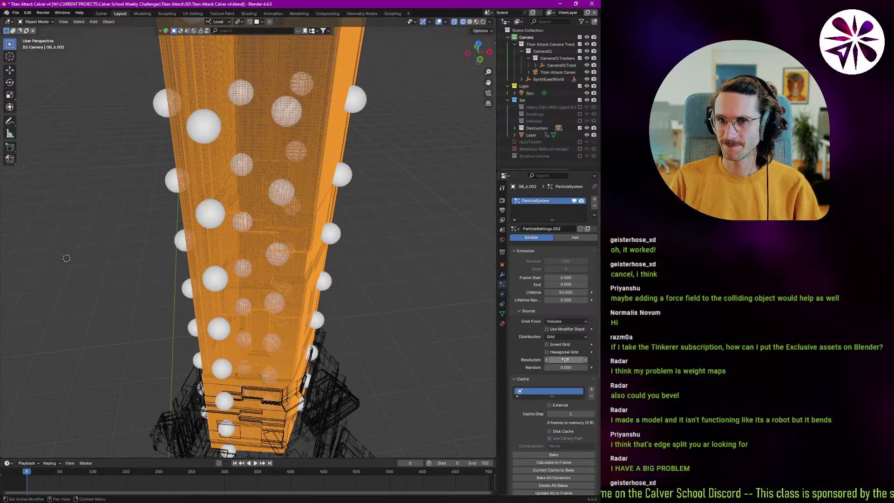
{"action": "middle_click_drag", "start_coordinate": [304, 320], "coordinate": [324, 350]}
Step: Compare grid resolutions of 15 and 20 on the shaft's particles
{"action": "left_click", "coordinate": [568, 359]}
{"action": "type", "text": "15"}
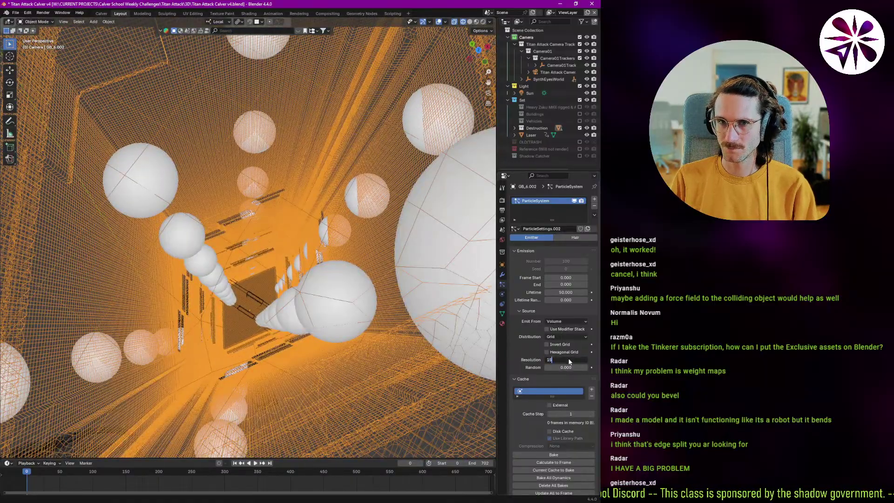
{"action": "key", "text": "Return"}
{"action": "left_click", "coordinate": [569, 359]}
{"action": "type", "text": "20"}
{"action": "key", "text": "Return"}
{"action": "middle_click_drag", "start_coordinate": [403, 305], "coordinate": [299, 273]}
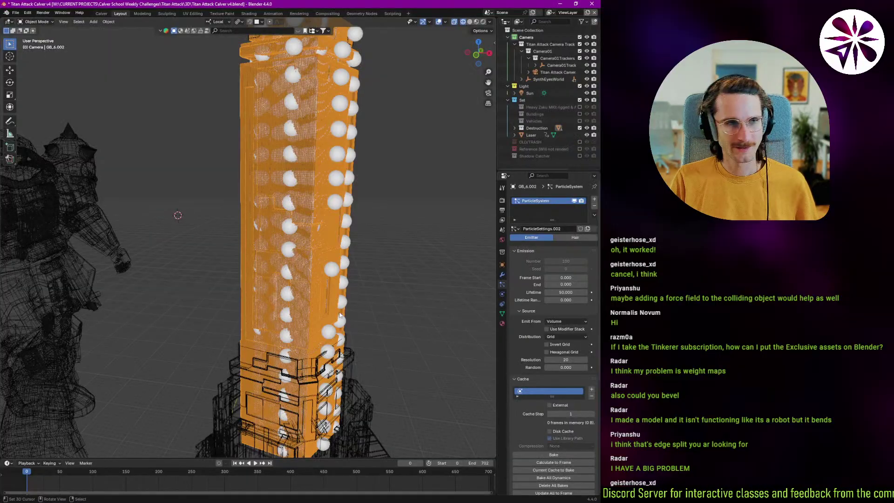
Step: Try a Random value of 0.008 for the grid particles and undo it
{"action": "scroll", "coordinate": [566, 407], "scroll_direction": "down", "scroll_amount": 1}
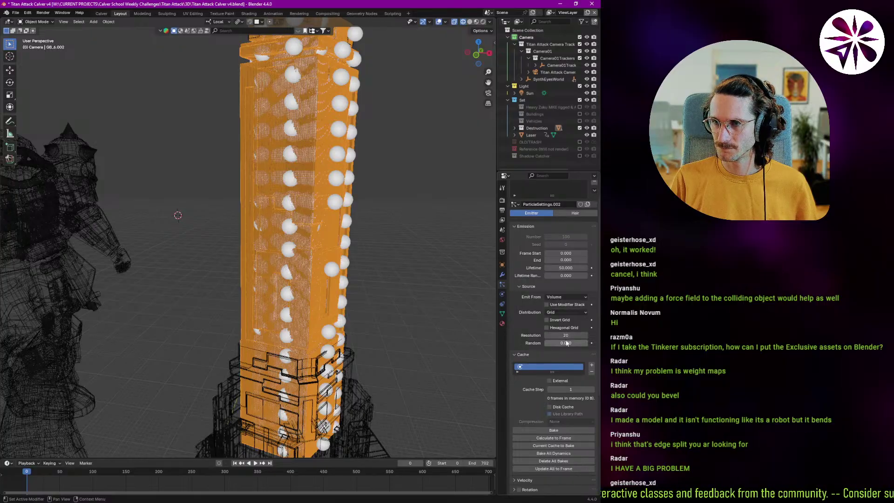
{"action": "left_click_drag", "start_coordinate": [598, 343], "coordinate": [601, 343]}
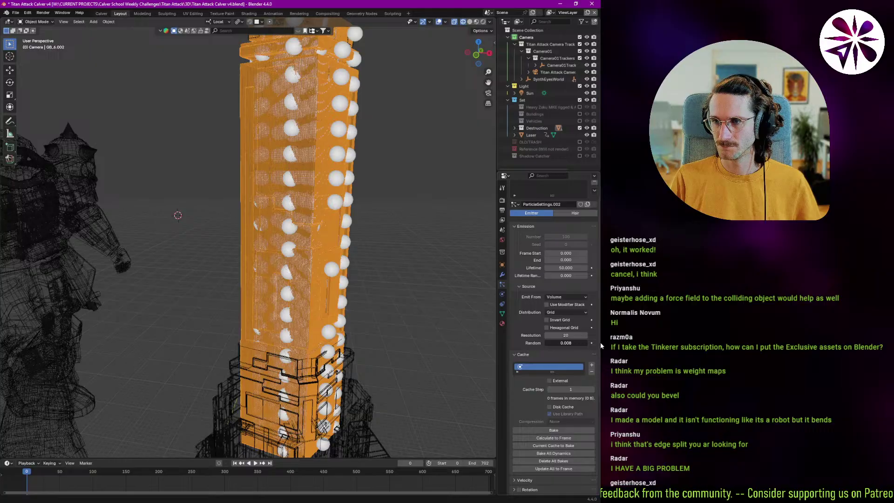
{"action": "key", "text": "ctrl+z"}
Step: Set the grid resolution to 15 and examine the particle layout from the top view
{"action": "left_click", "coordinate": [573, 337]}
{"action": "type", "text": "15"}
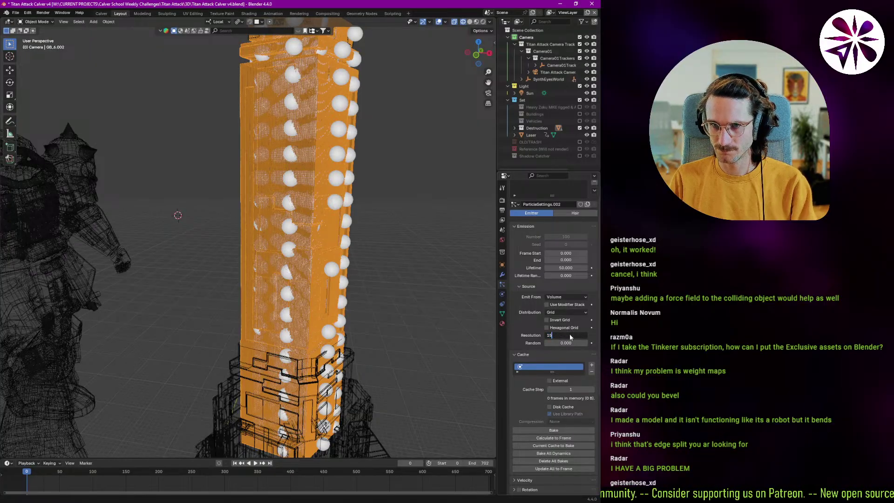
{"action": "key", "text": "Return"}
{"action": "left_click", "coordinate": [563, 335]}
{"action": "middle_click_drag", "start_coordinate": [286, 332], "coordinate": [272, 245]}
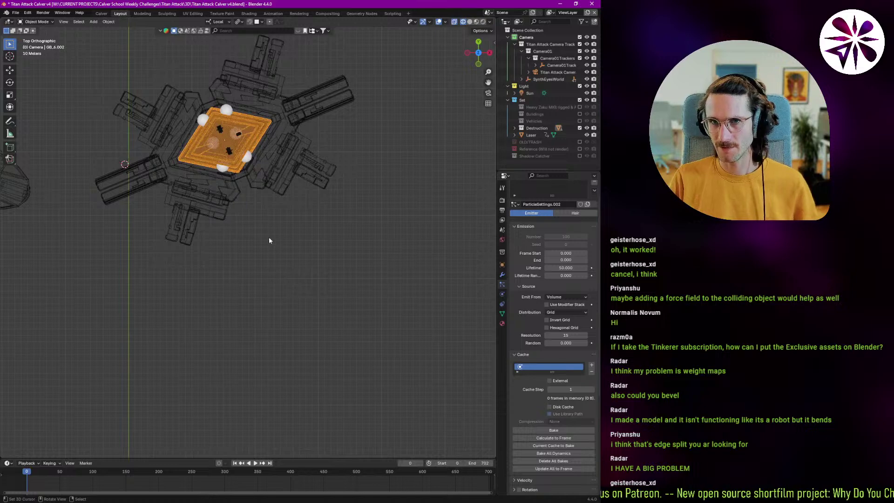
{"action": "middle_click_drag", "start_coordinate": [271, 206], "coordinate": [295, 307], "text": "shift"}
{"action": "scroll", "coordinate": [295, 306], "scroll_direction": "up", "scroll_amount": 2}
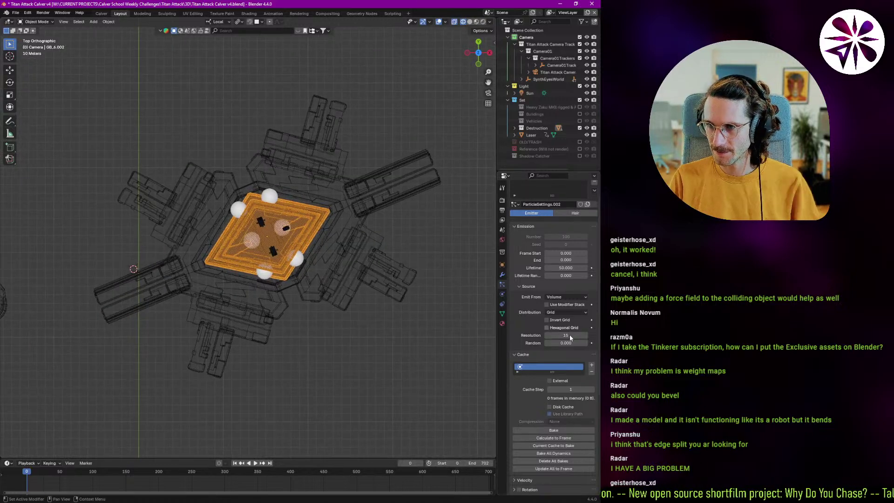
Step: Try the Hexagonal Grid option at the same resolution and turn it back off
{"action": "left_click", "coordinate": [564, 327]}
{"action": "left_click", "coordinate": [568, 335]}
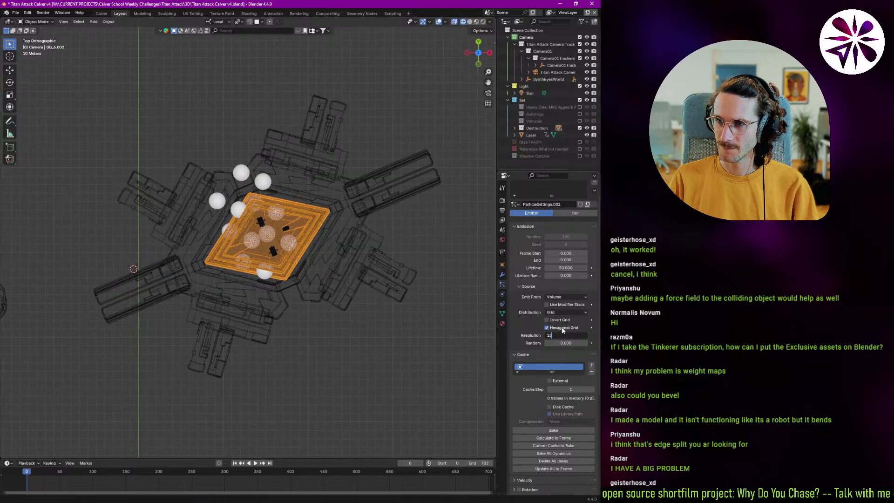
{"action": "key", "text": "Return"}
{"action": "left_click", "coordinate": [548, 328]}
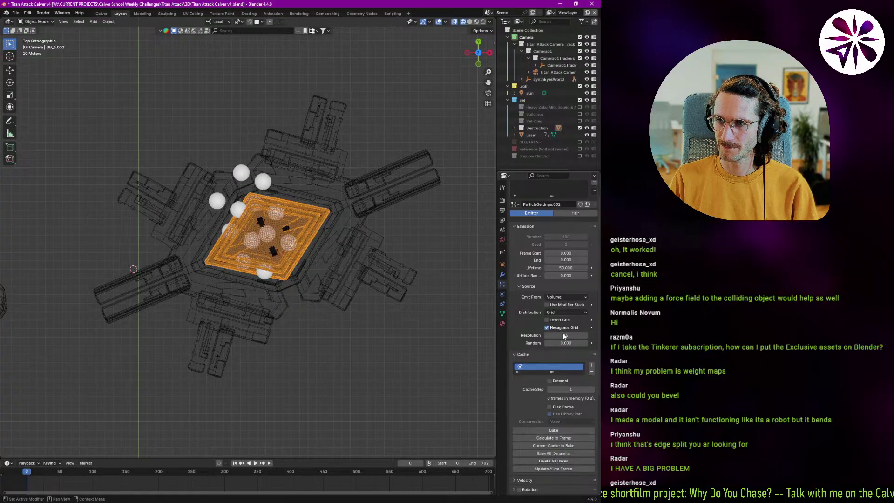
Step: Set the particle grid resolution to 12 and check the spacing along the shaft
{"action": "left_click", "coordinate": [565, 335]}
{"action": "type", "text": "12"}
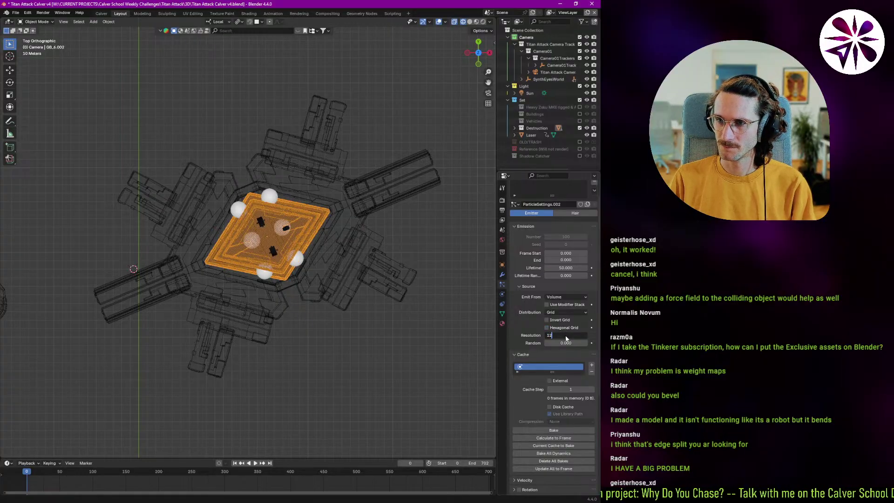
{"action": "key", "text": "Return"}
{"action": "middle_click_drag", "start_coordinate": [291, 276], "coordinate": [270, 199]}
{"action": "middle_click_drag", "start_coordinate": [306, 386], "coordinate": [379, 320], "text": "shift"}
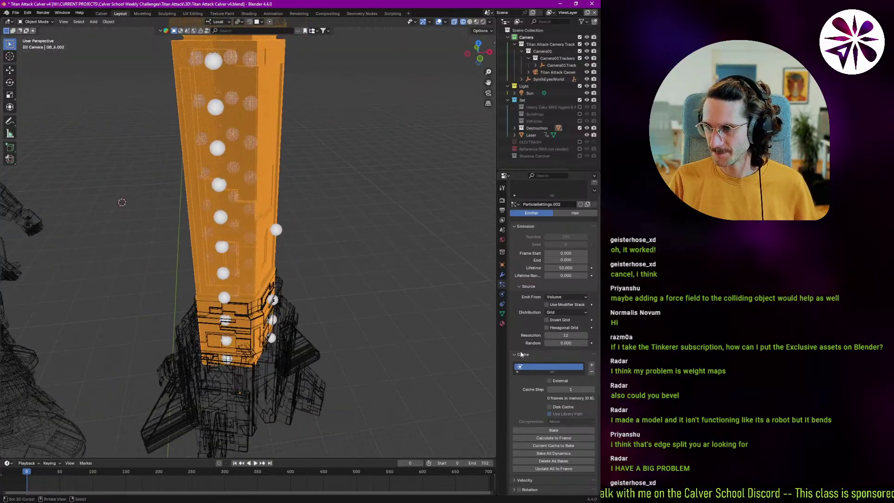
{"action": "scroll", "coordinate": [554, 294], "scroll_direction": "down", "scroll_amount": 4}
{"action": "scroll", "coordinate": [553, 294], "scroll_direction": "up", "scroll_amount": 4}
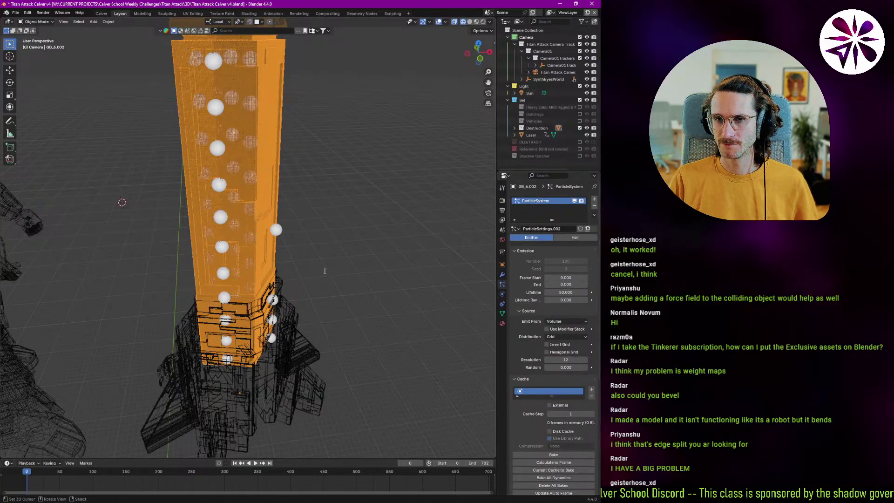
Step: Search the available commands for Cell Fracture
{"action": "key", "text": "F3"}
{"action": "type", "text": "cell"}
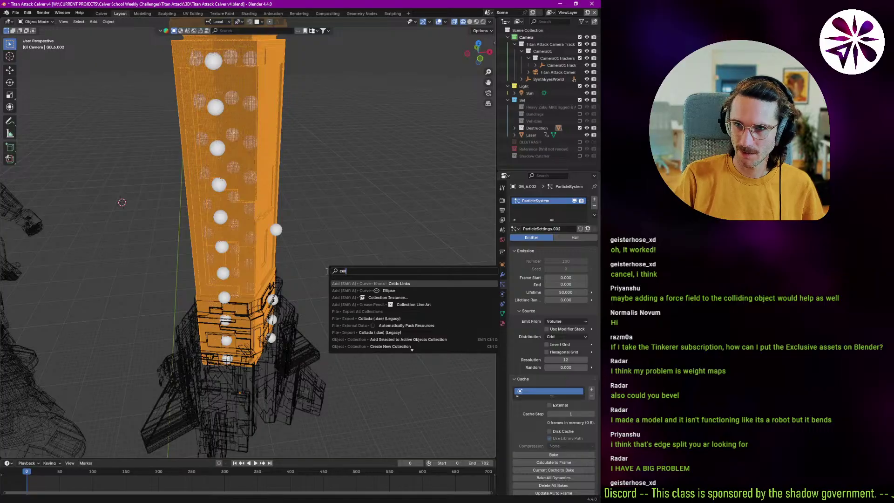
{"action": "type", "text": " fra"}
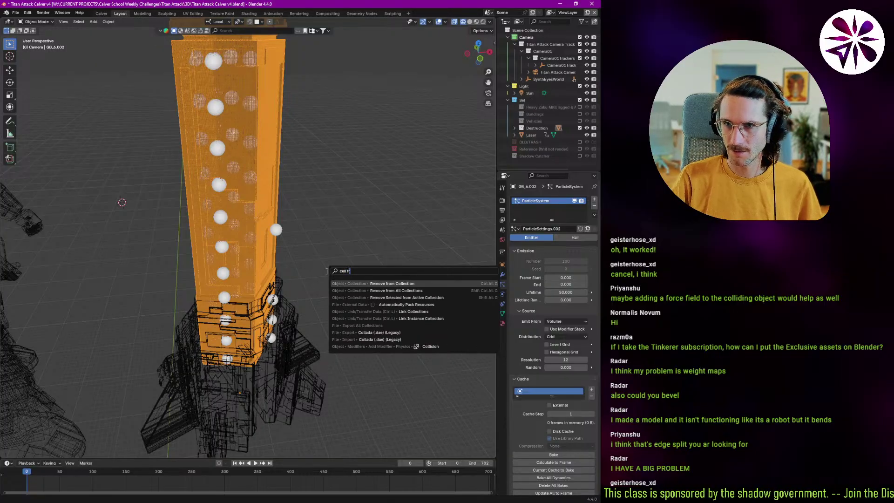
{"action": "key", "text": "Escape"}
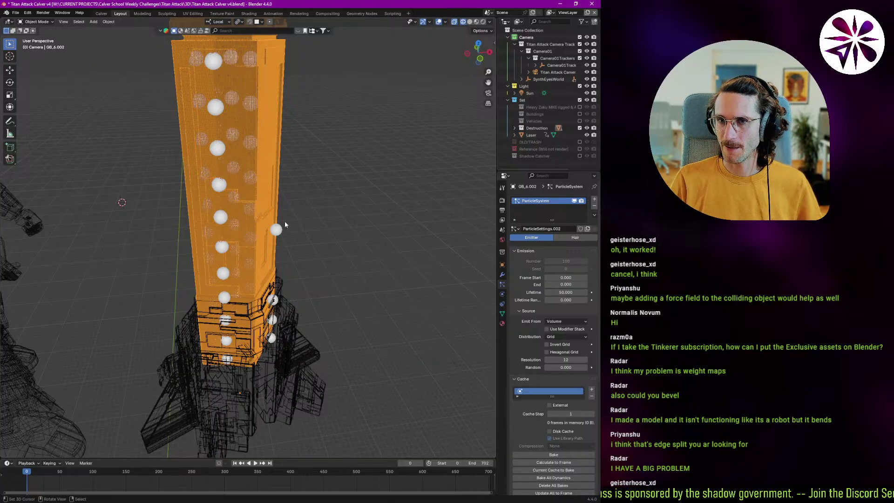
Step: Enable the Cell Fracture add-on in the preferences
{"action": "left_click", "coordinate": [27, 13]}
{"action": "left_click", "coordinate": [45, 102]}
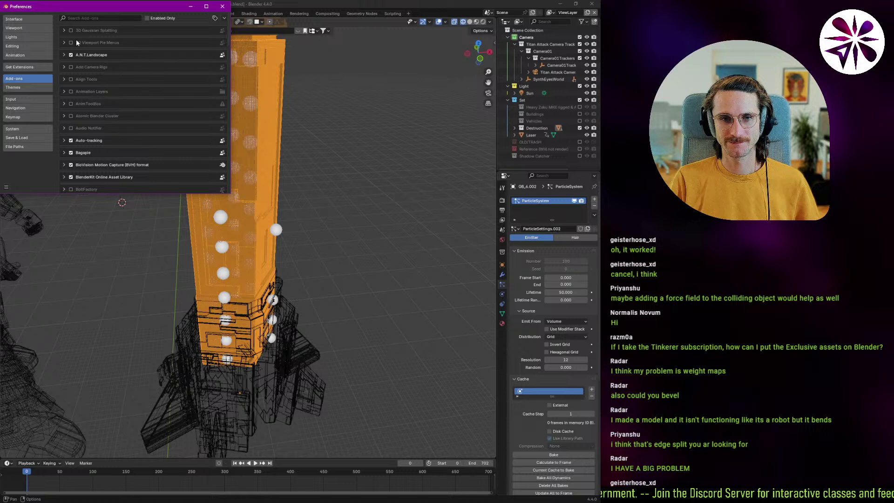
{"action": "type", "text": "cell"}
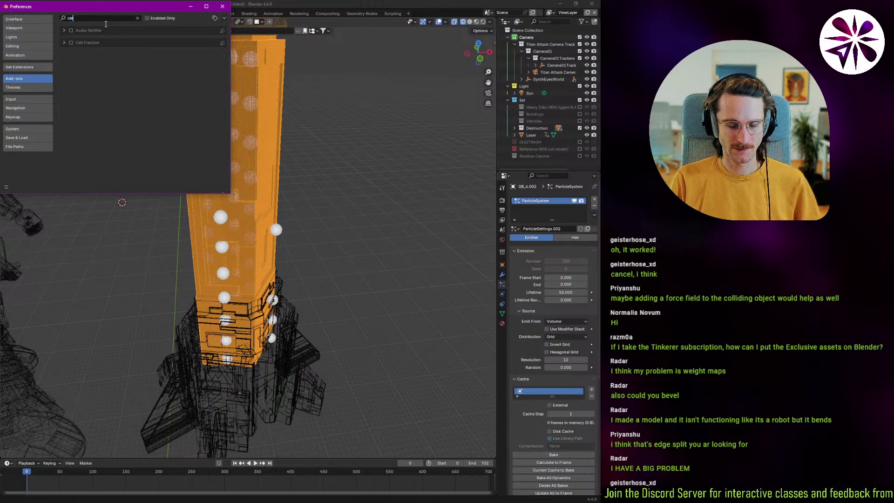
{"action": "left_click", "coordinate": [71, 31]}
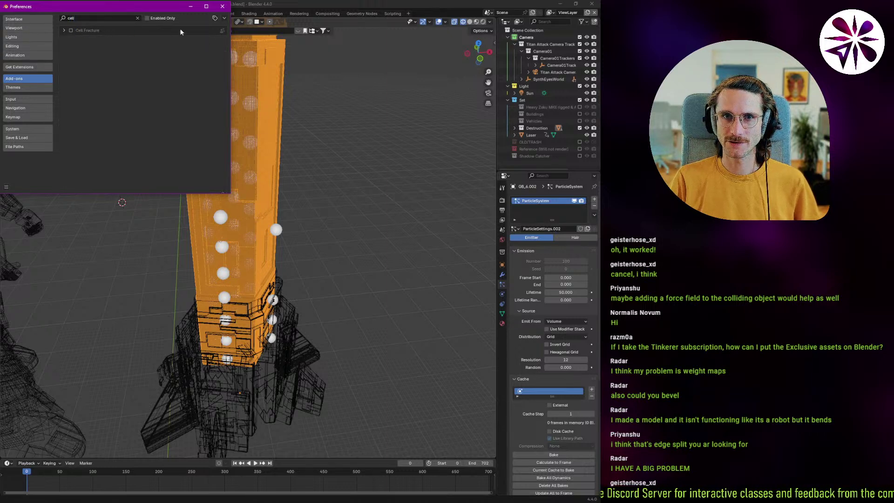
{"action": "left_click", "coordinate": [222, 6]}
Step: Run Cell Fracture on the shaft with Own Particles as the point source and a source limit of 100
{"action": "middle_click_drag", "start_coordinate": [262, 176], "coordinate": [248, 165]}
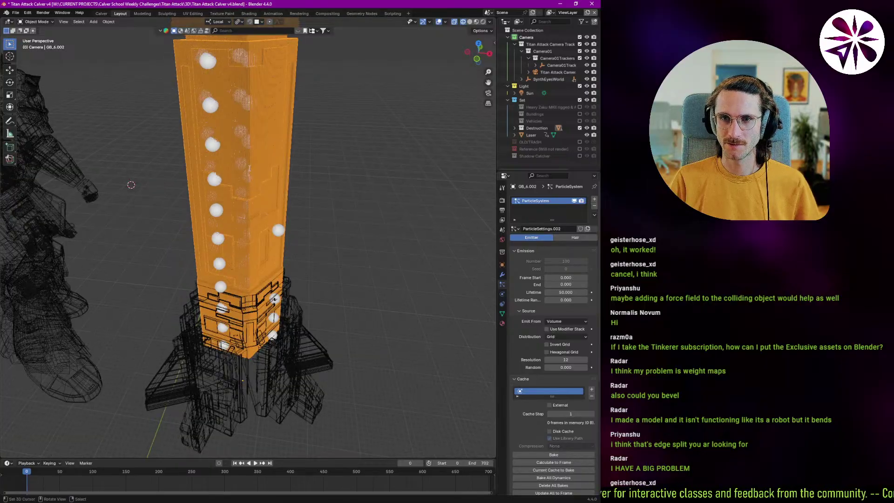
{"action": "key", "text": "F3"}
{"action": "type", "text": "cell"}
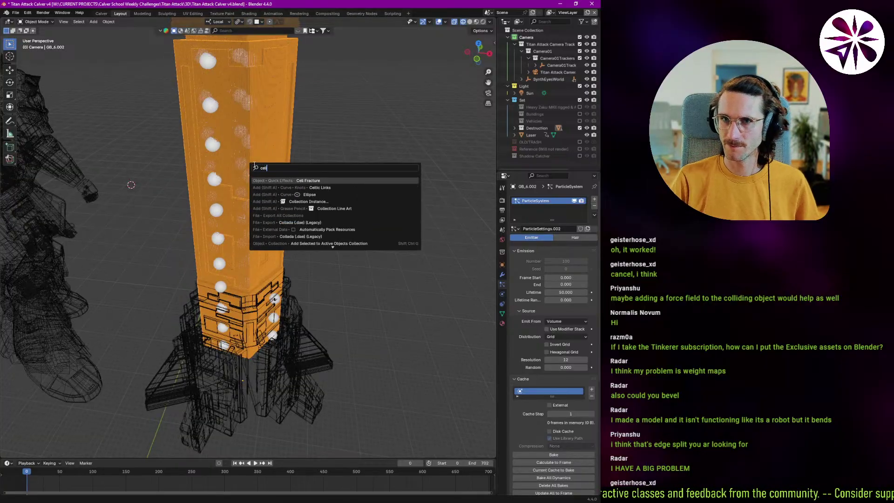
{"action": "key", "text": "Return"}
{"action": "left_click_drag", "start_coordinate": [268, 167], "coordinate": [407, 166]}
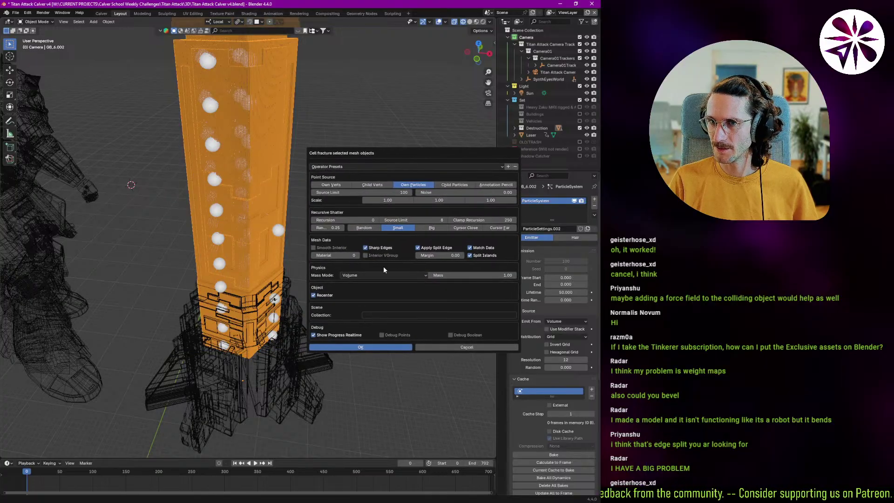
{"action": "left_click", "coordinate": [395, 348]}
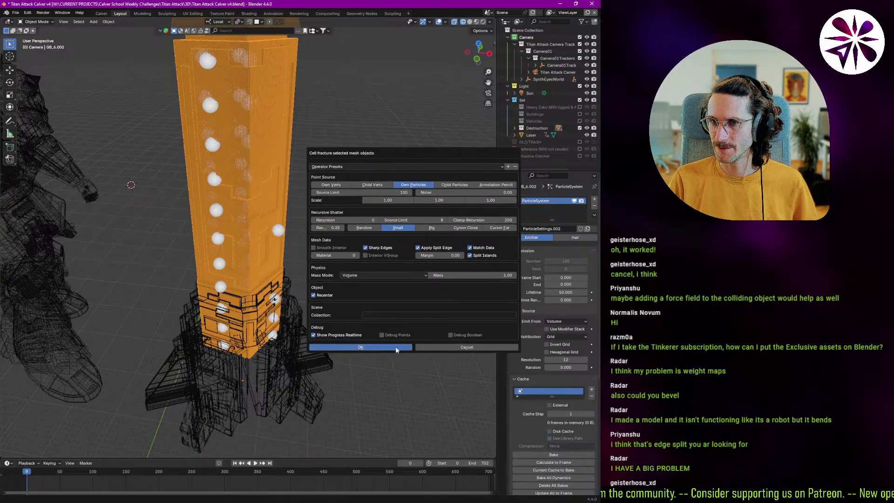